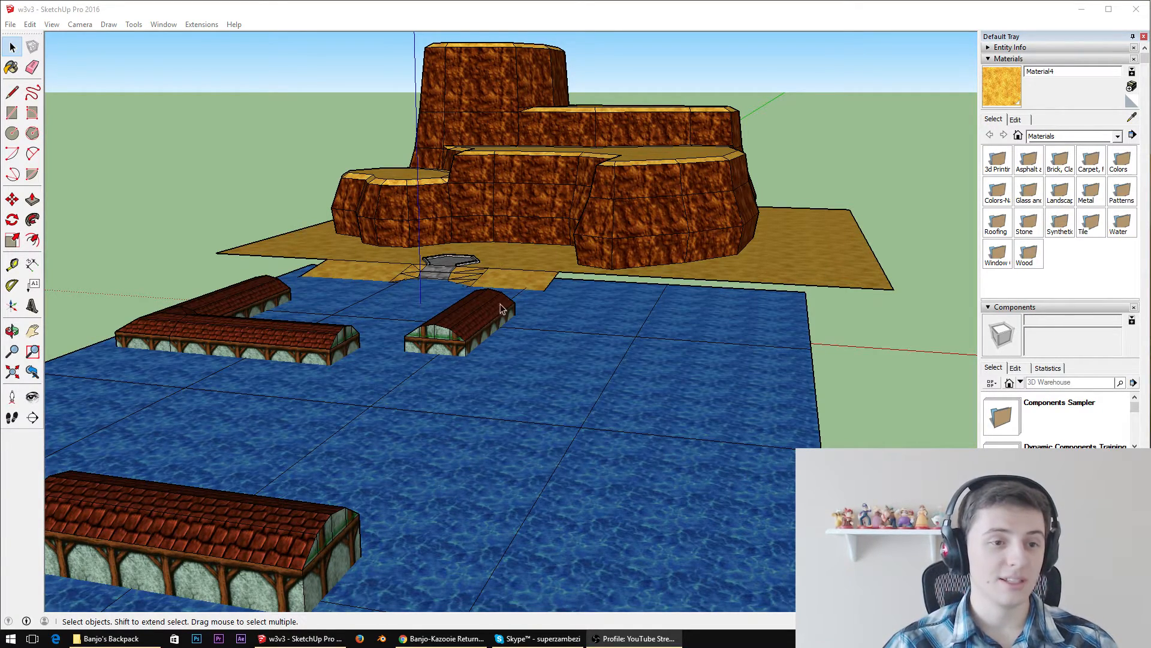
Inspect the overall level layout from above and from low angles, covering the terraced cliff, sand ground and water
middle_click_drag(502, 309, 638, 431)
scroll(639, 431, "down", 1)
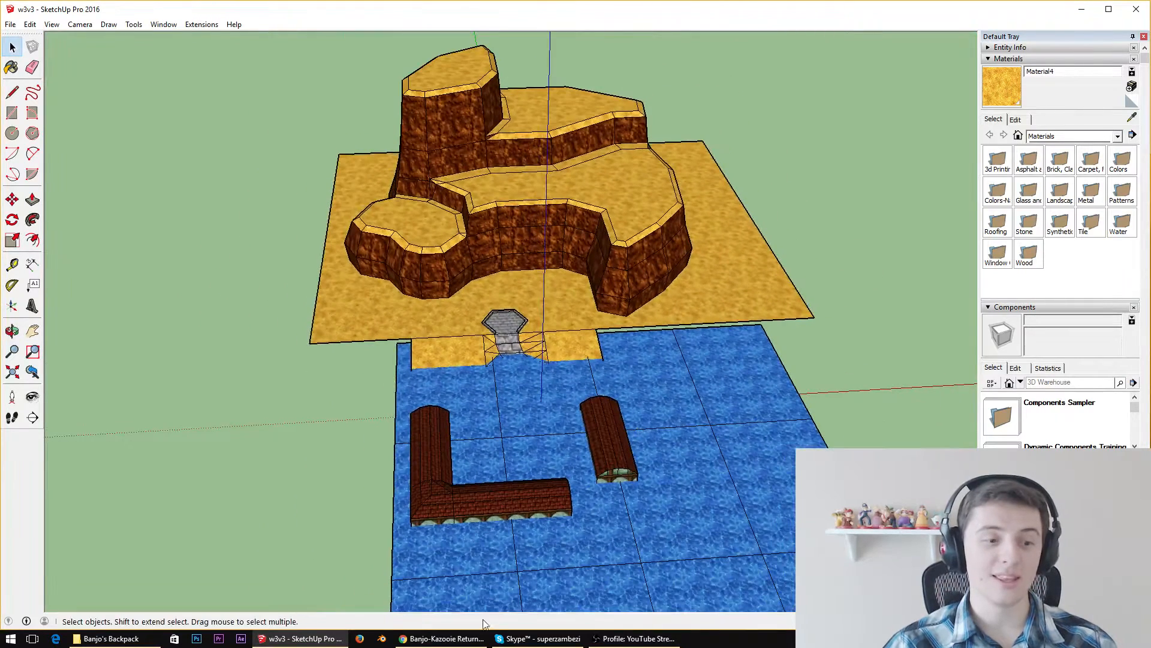
left_click(446, 639)
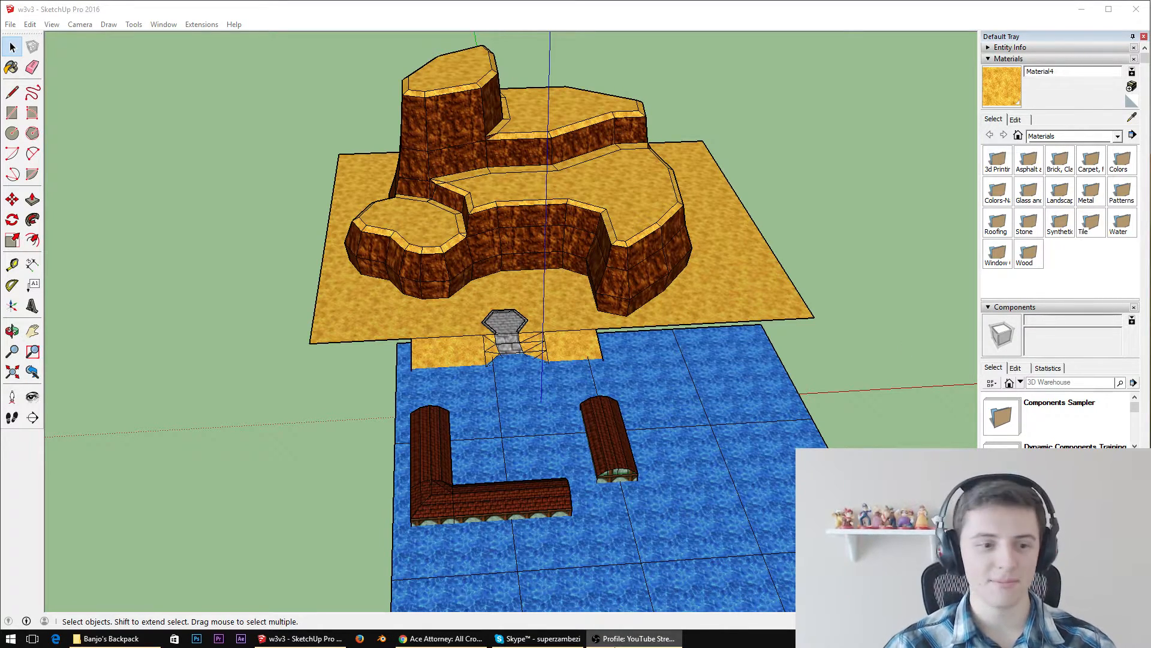
scroll(417, 157, "up", 5)
mouse_move(779, 437)
middle_mouse_down()
mouse_move(610, 318)
mouse_move(670, 402)
middle_mouse_up()
scroll(611, 323, "down", 5)
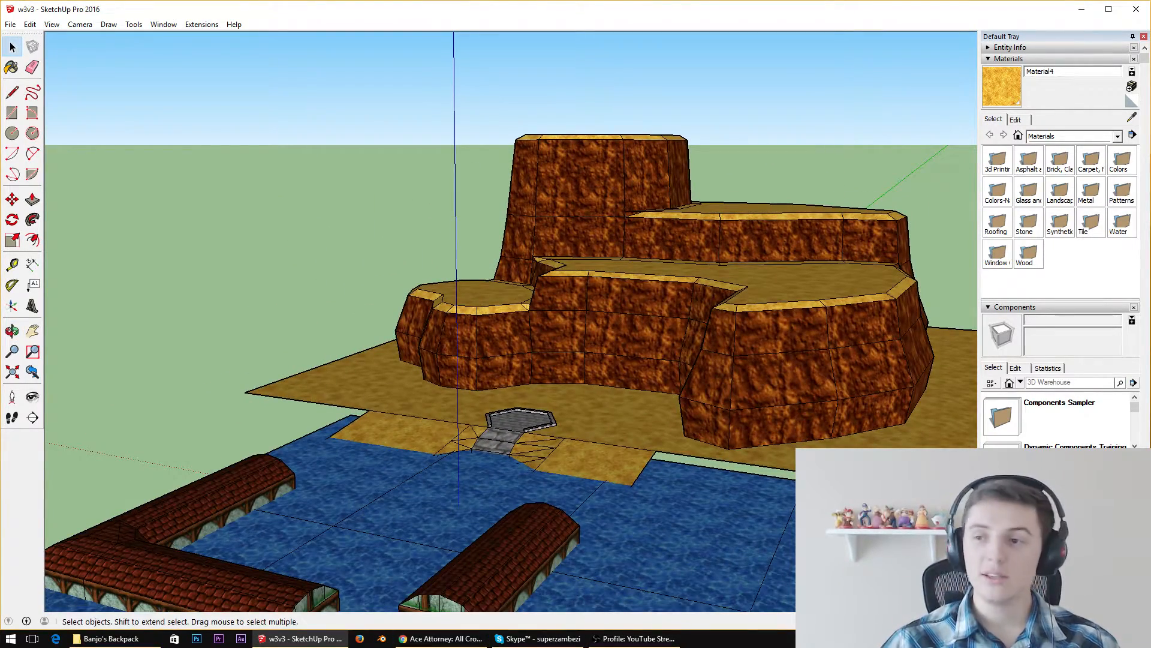
left_click(443, 638)
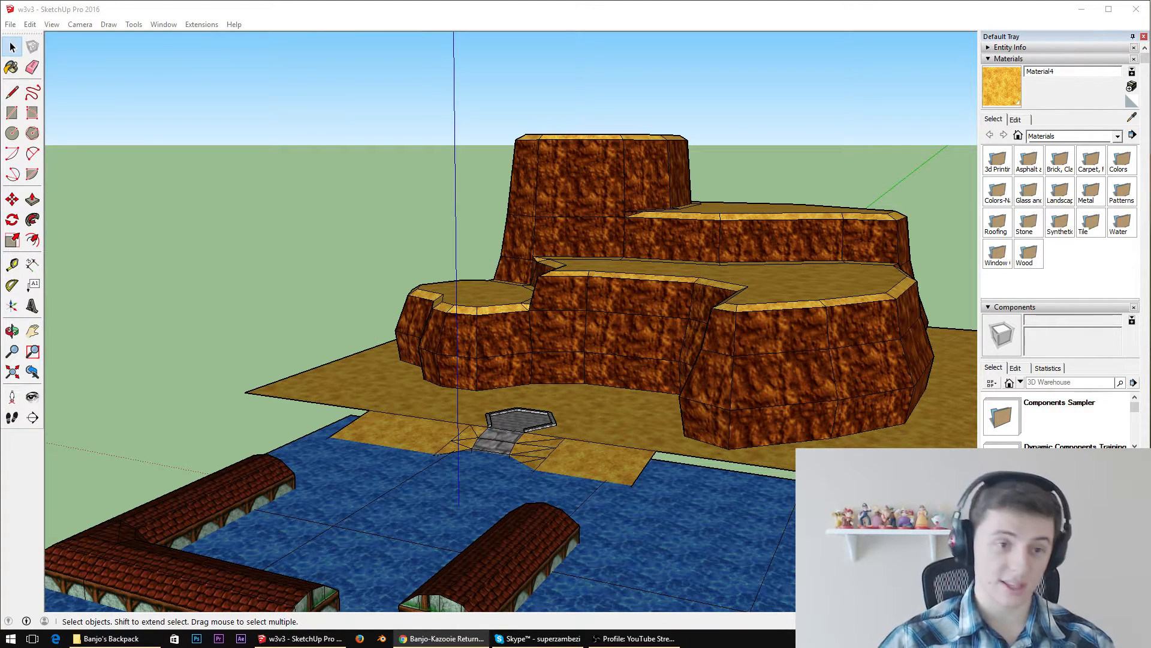
mouse_move(564, 511)
middle_mouse_down()
mouse_move(576, 359)
mouse_move(532, 424)
middle_mouse_up()
scroll(574, 361, "down", 8)
scroll(552, 362, "down", 6)
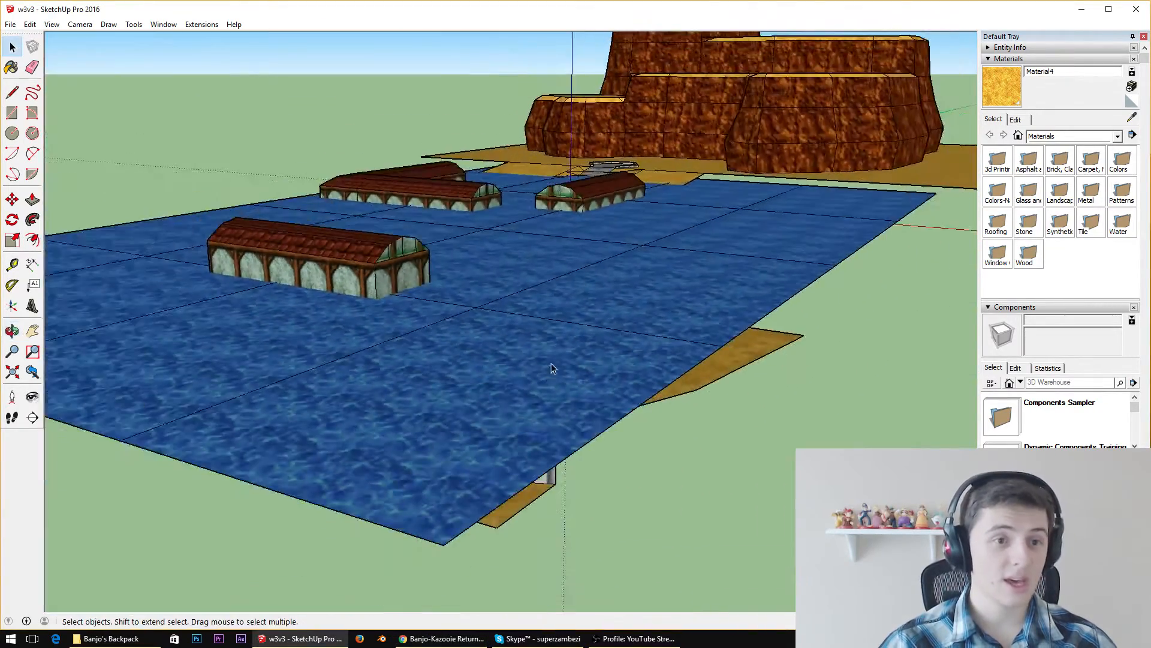
middle_click_drag(556, 343, 566, 369)
key("space")
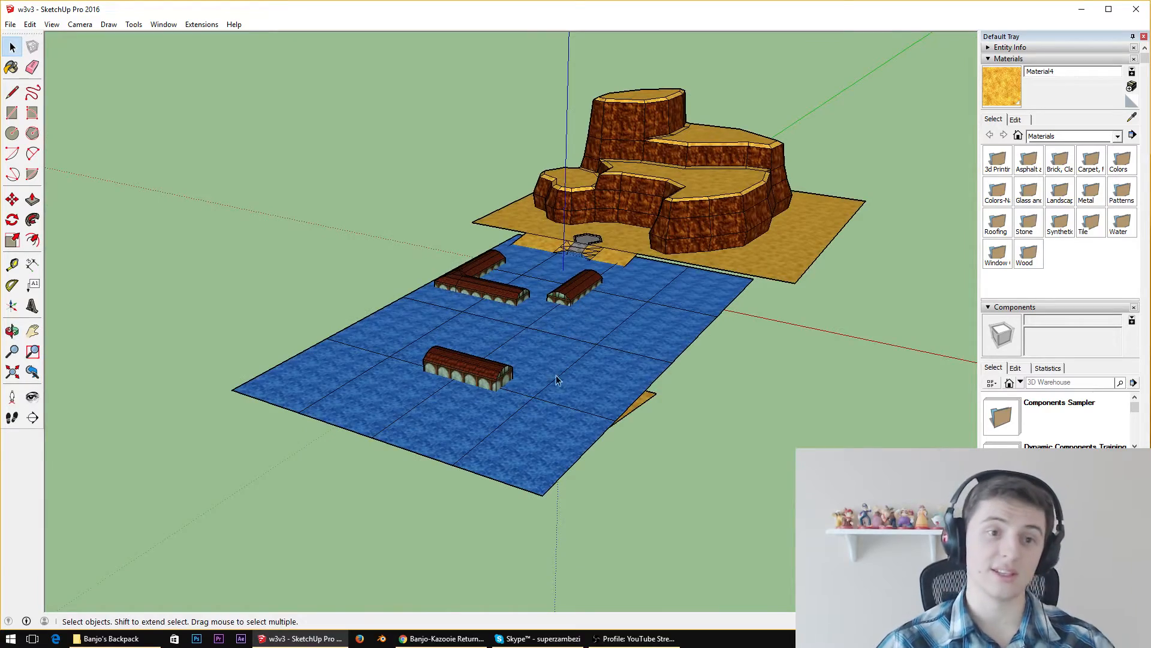
scroll(645, 127, "up", 4)
mouse_move(613, 340)
middle_mouse_down()
mouse_move(639, 286)
mouse_move(678, 262)
middle_mouse_up()
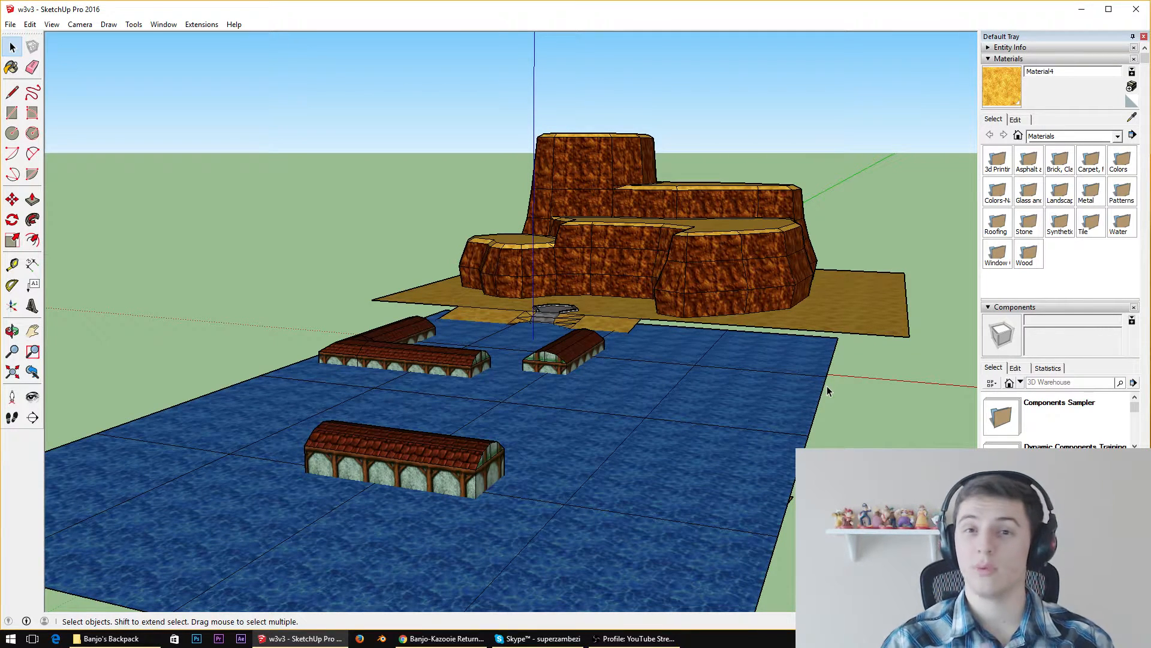
Examine the tiled-roof buildings standing in the water and their placement relative to the cliff from several sides
scroll(408, 341, "up", 3)
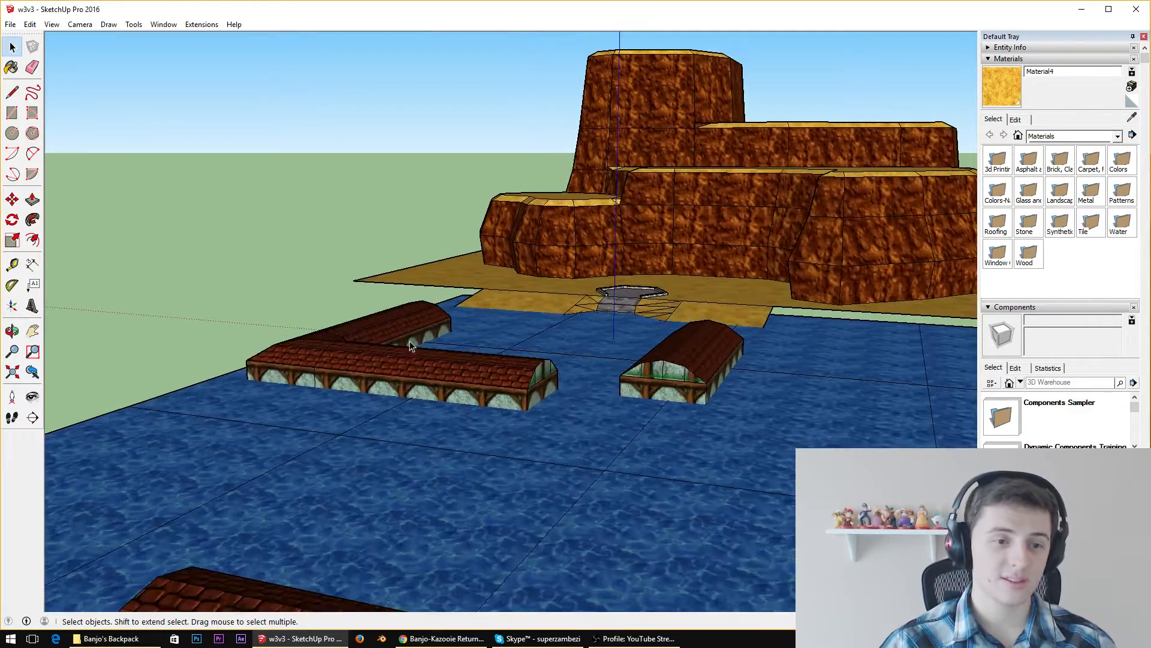
middle_click_drag(454, 316, 566, 448)
scroll(566, 448, "down", 5)
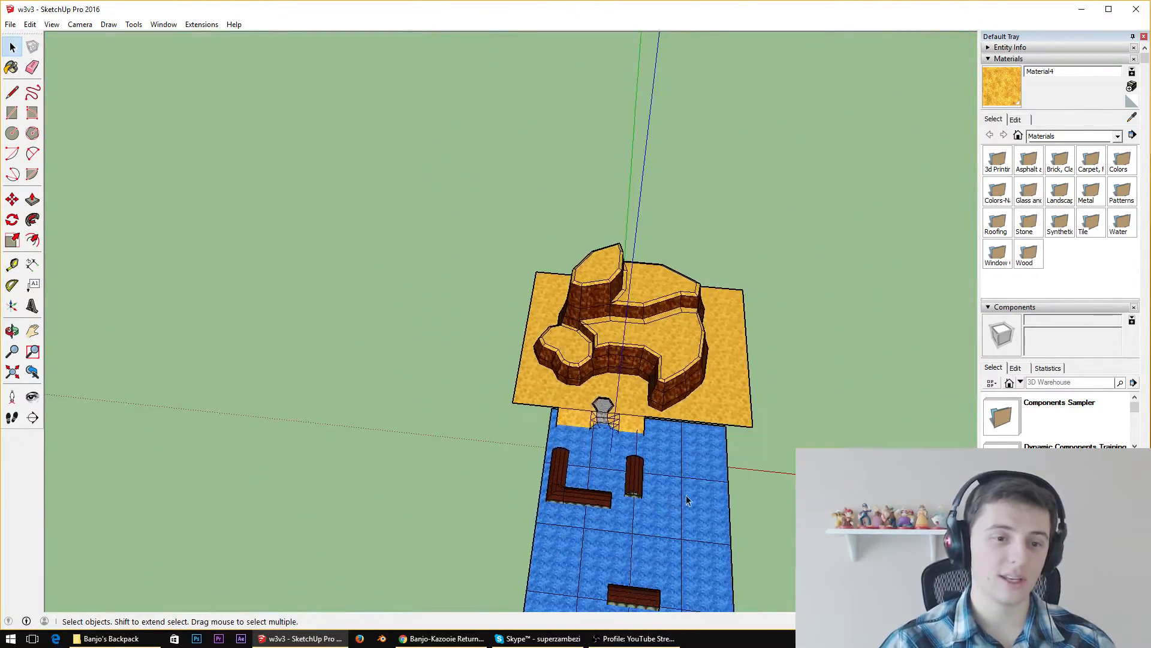
scroll(668, 506, "up", 4)
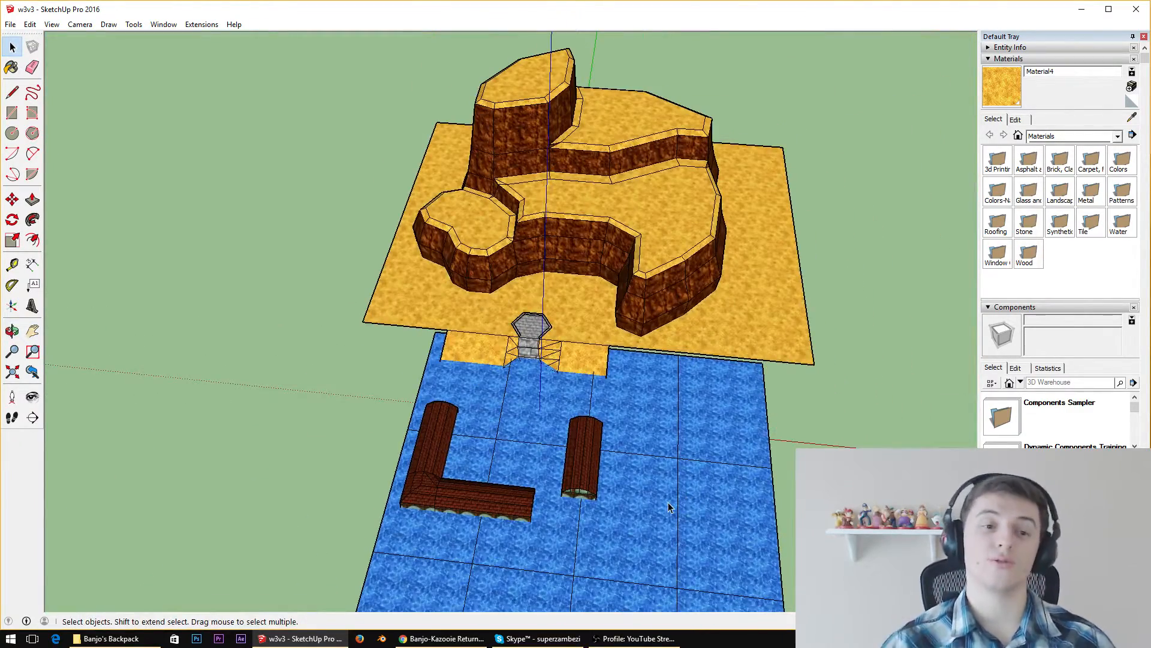
middle_click_drag(669, 506, 486, 333)
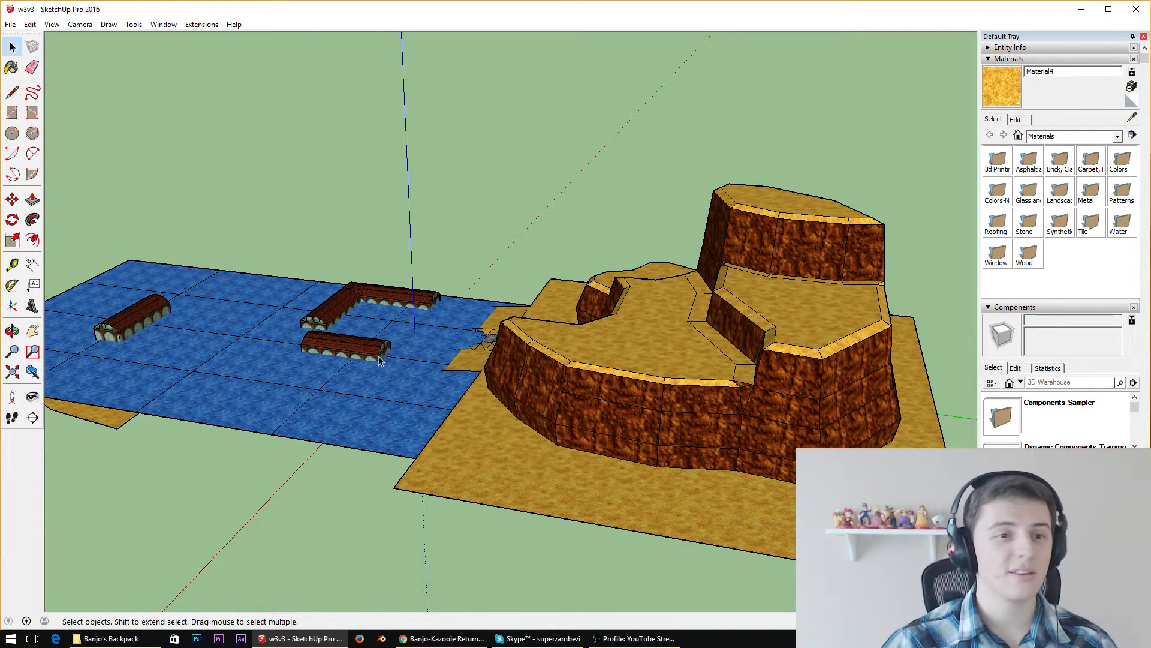
middle_click_drag(389, 306, 663, 303)
scroll(638, 351, "down", 5)
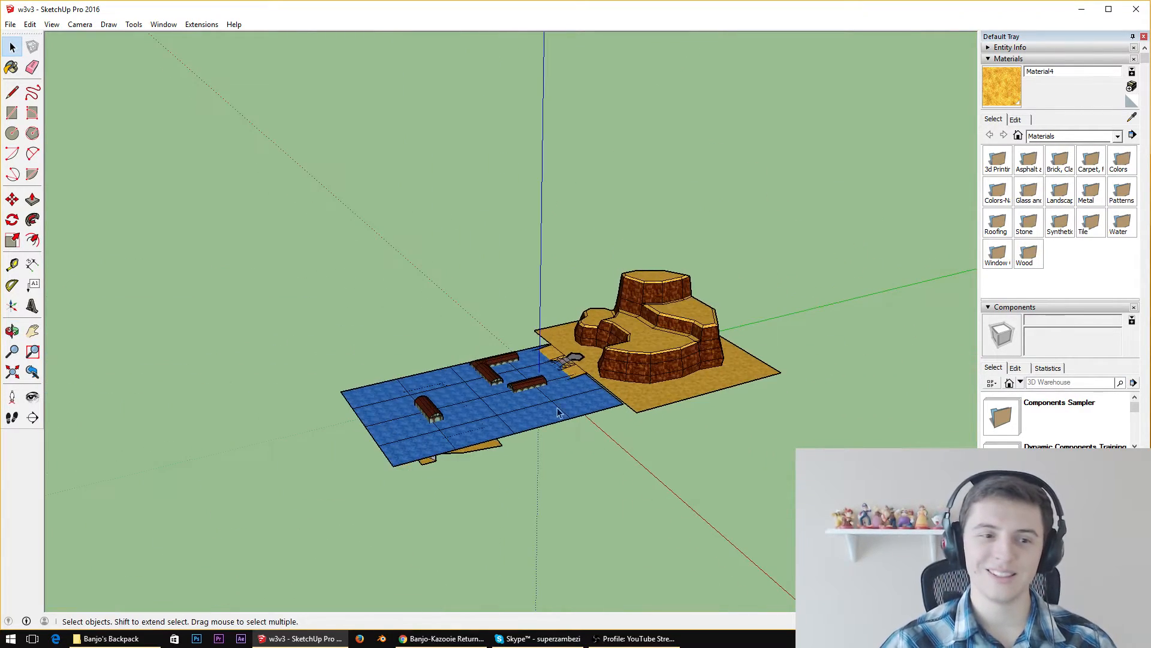
scroll(480, 424, "up", 3)
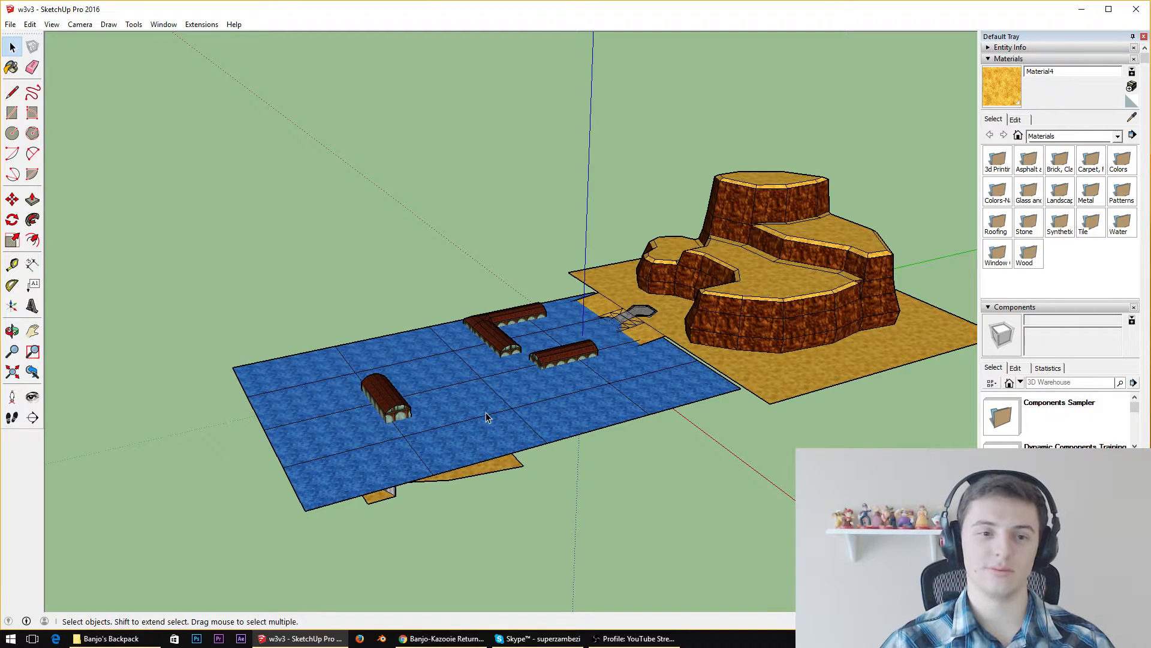
scroll(485, 412, "up", 4)
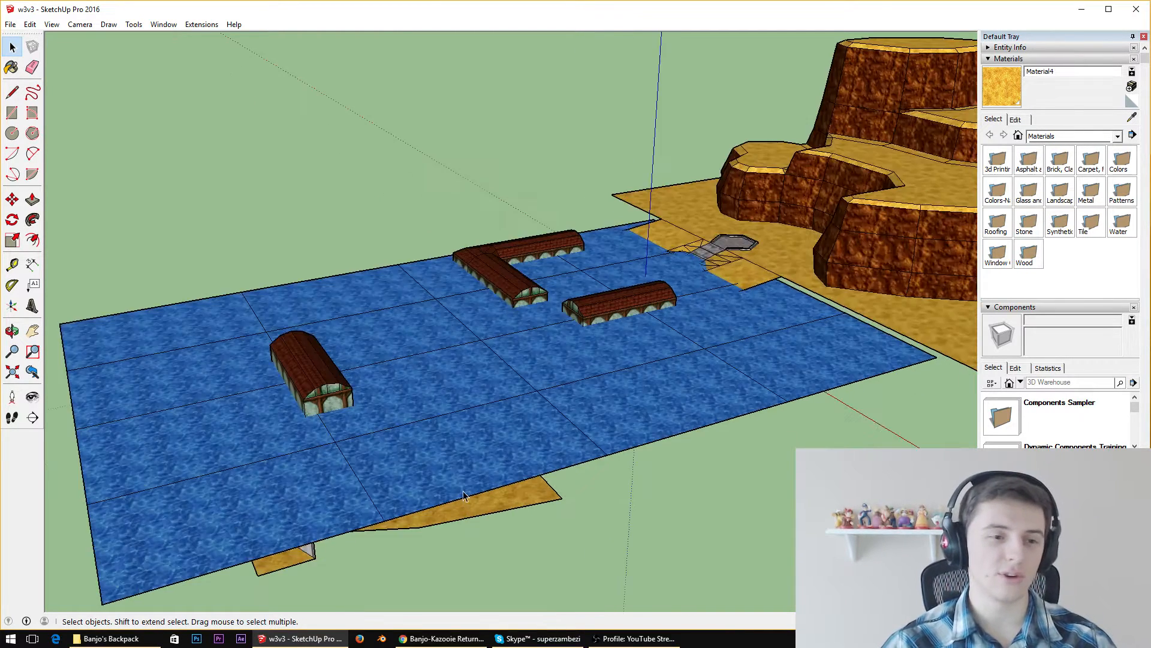
middle_click_drag(460, 376, 527, 448)
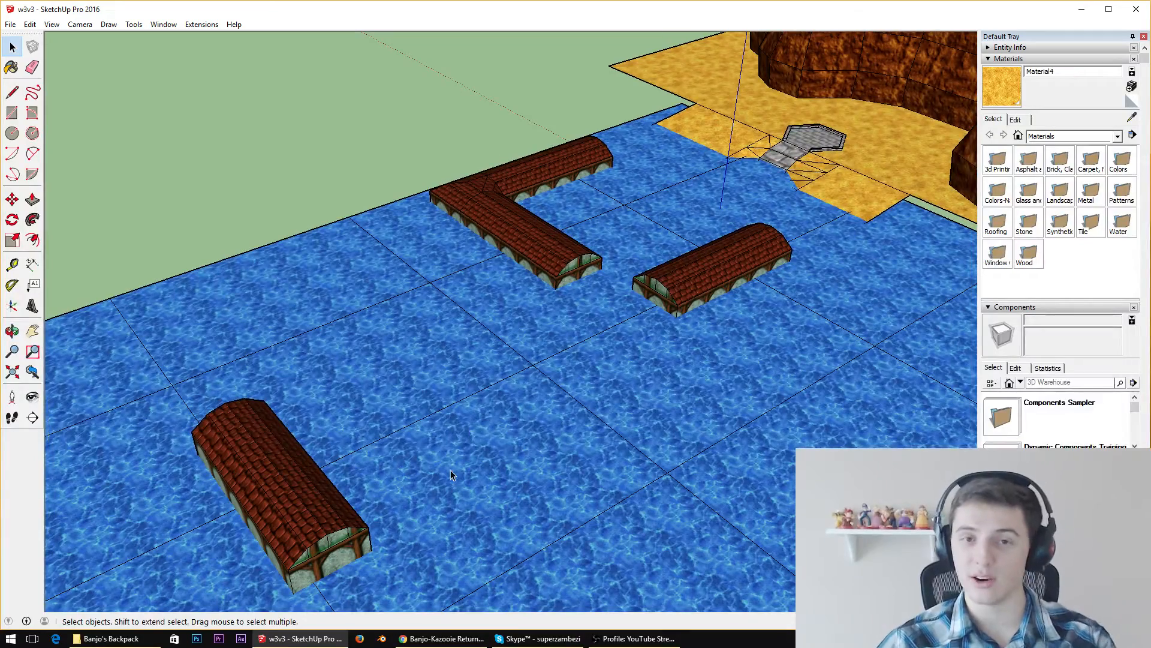
scroll(450, 469, "down", 5)
middle_click_drag(513, 394, 746, 251)
scroll(624, 372, "up", 4)
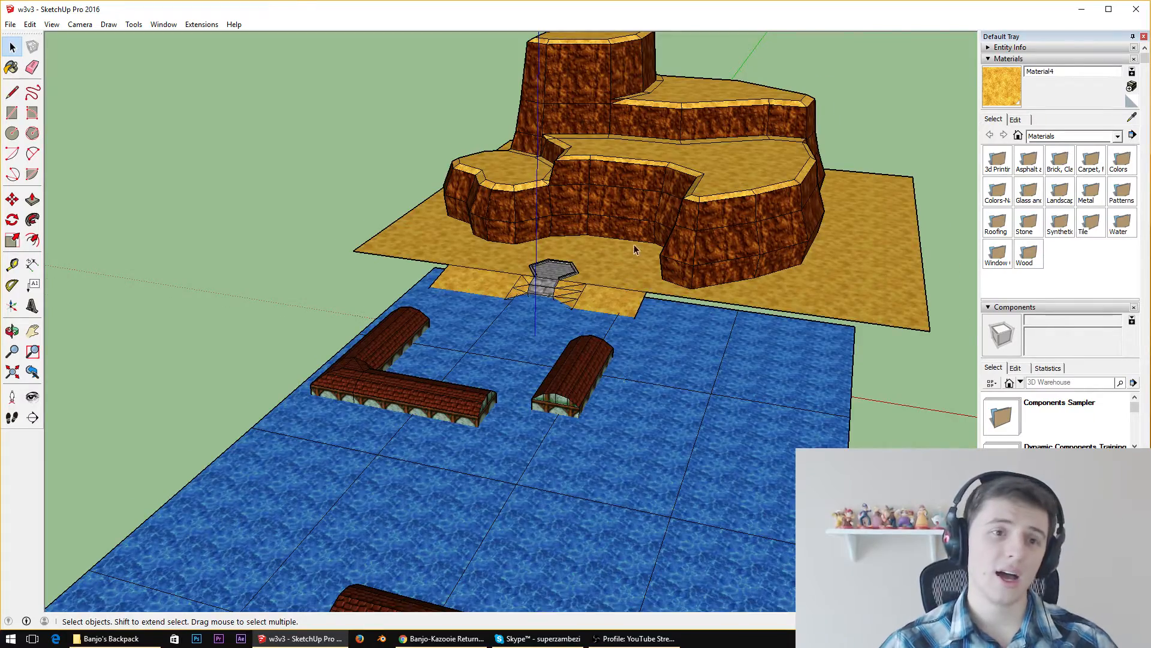
Examine the hexagonal stone platform, its path and the sandy shoreline between the water and the cliff
scroll(634, 246, "up", 3)
middle_click_drag(621, 298, 309, 328)
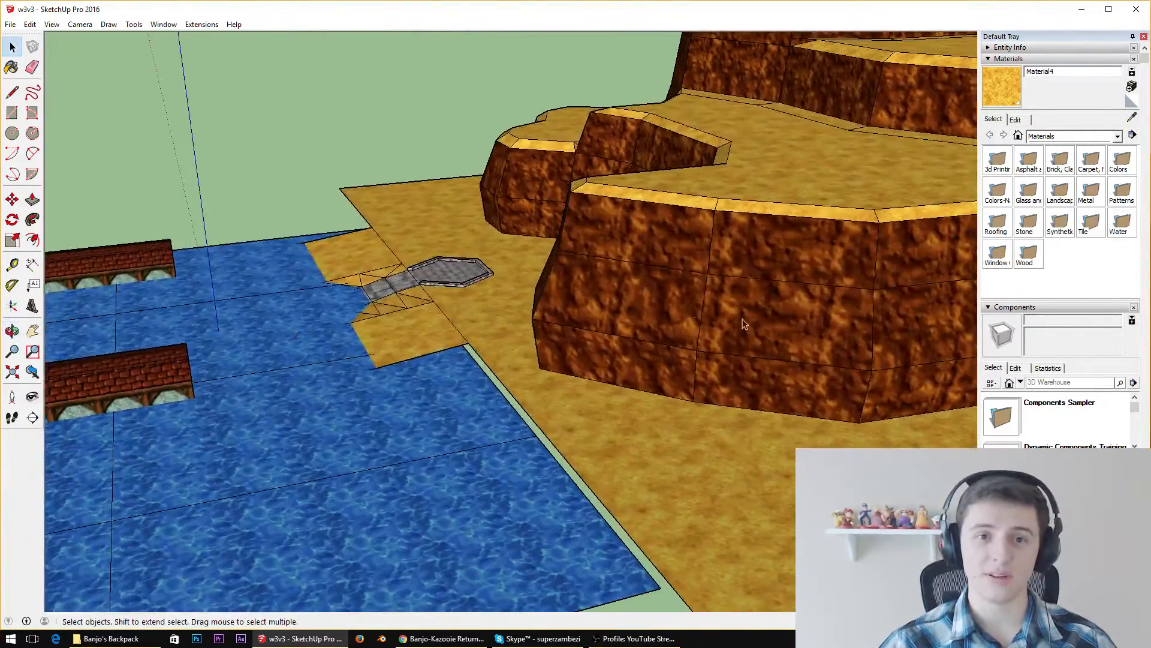
middle_click_drag(568, 353, 830, 355)
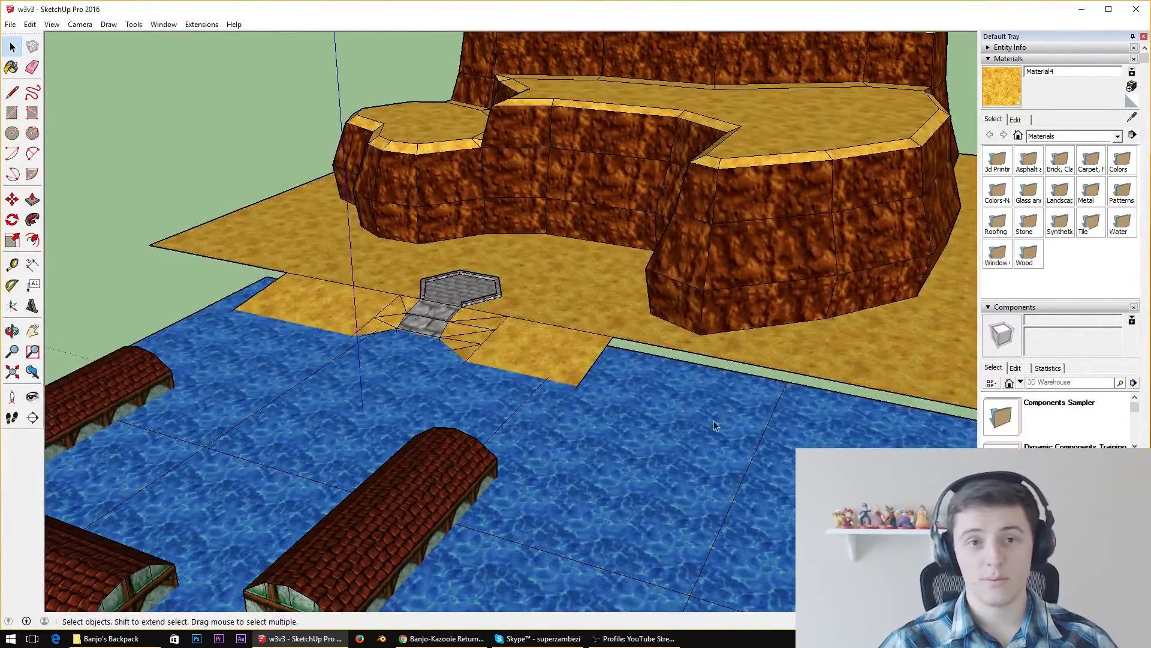
scroll(714, 423, "down", 5)
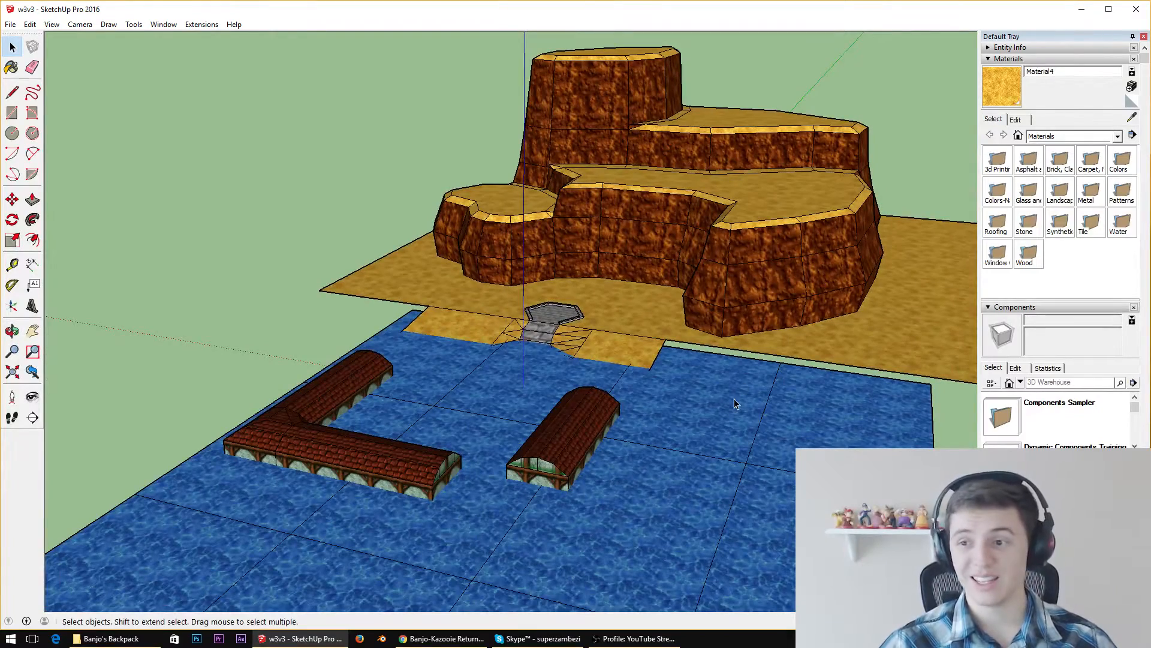
middle_click_drag(733, 398, 699, 221)
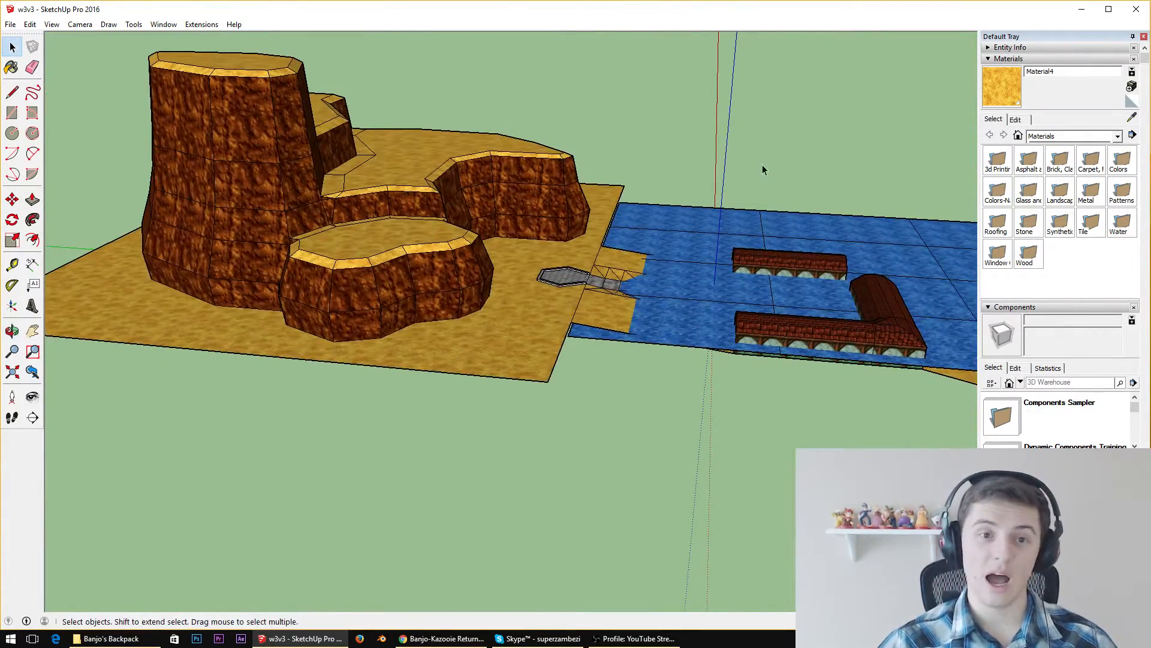
middle_click_drag(763, 170, 505, 342)
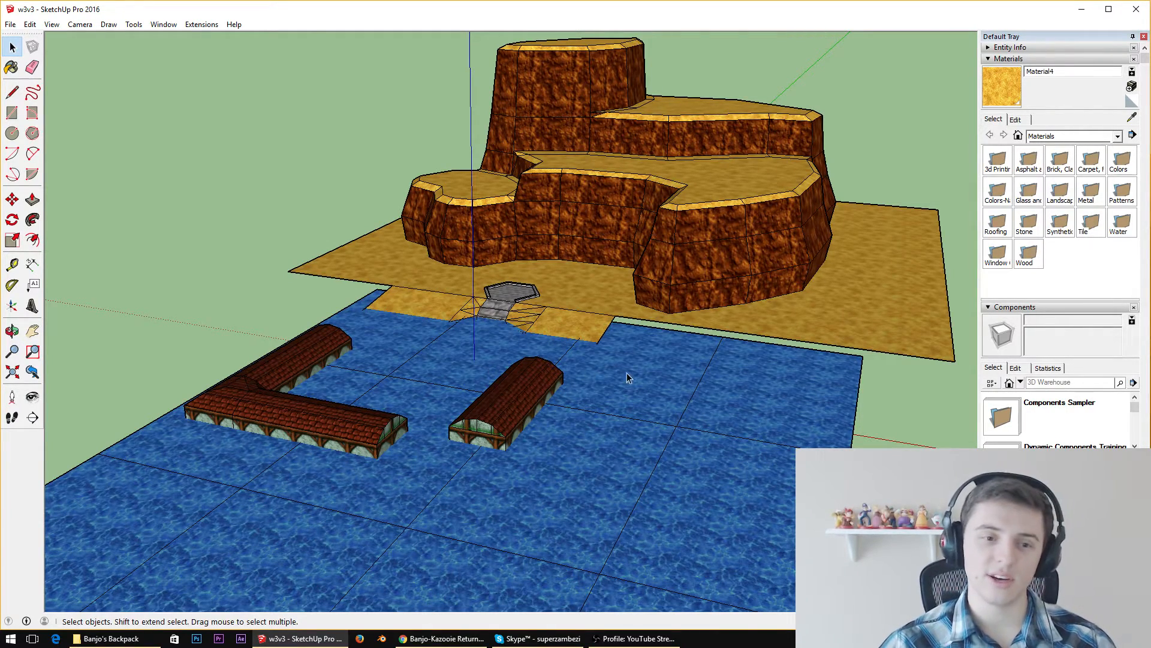
middle_click_drag(658, 367, 766, 414)
scroll(566, 350, "up", 5)
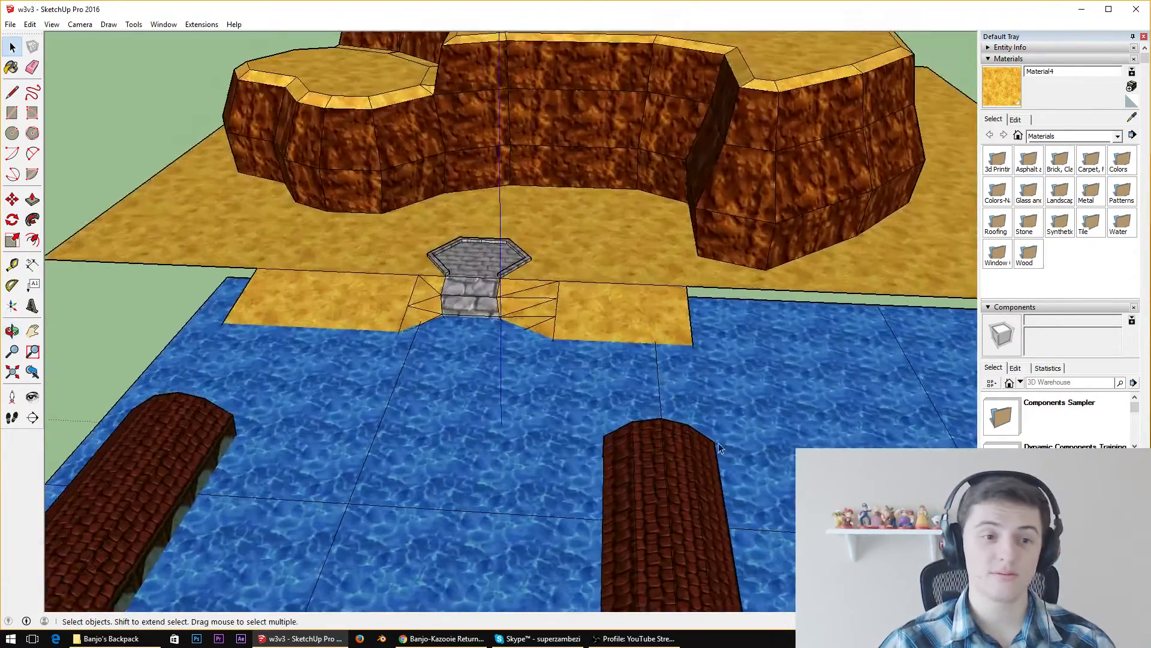
middle_click_drag(718, 443, 588, 350)
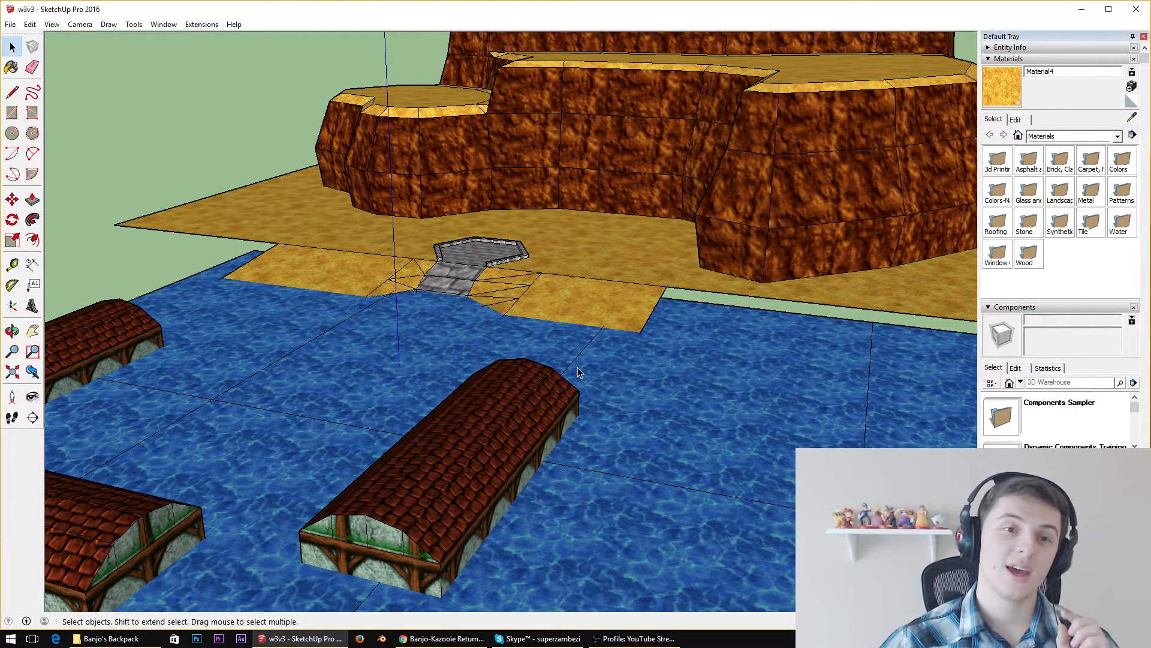
middle_click_drag(553, 285, 489, 449)
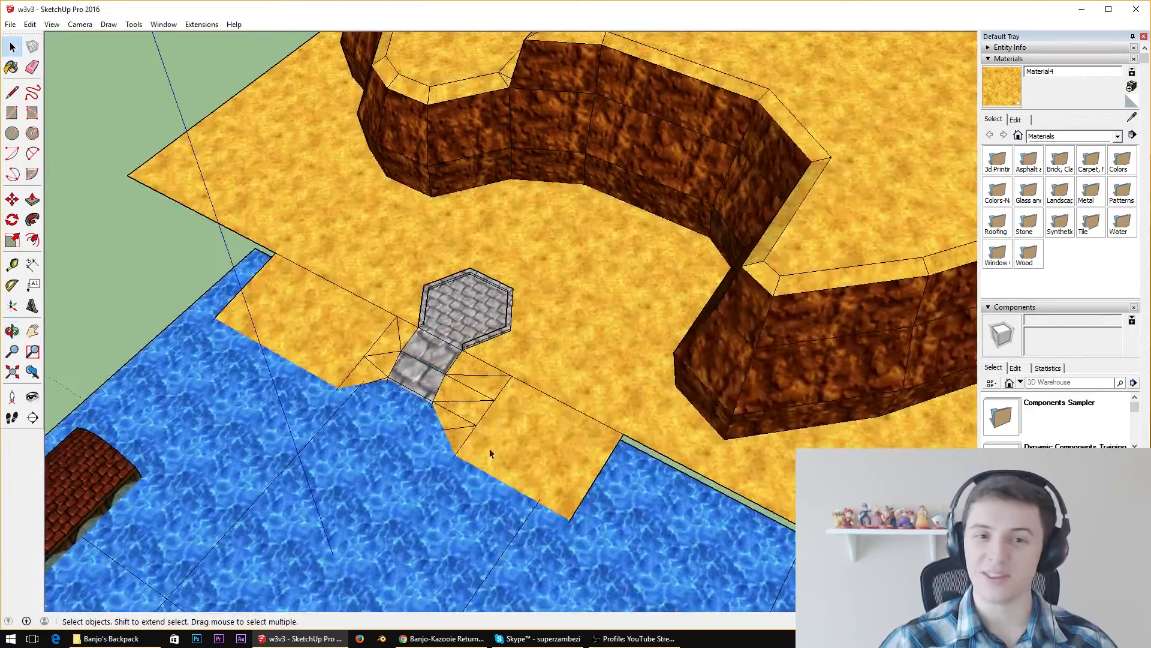
scroll(484, 313, "down", 6)
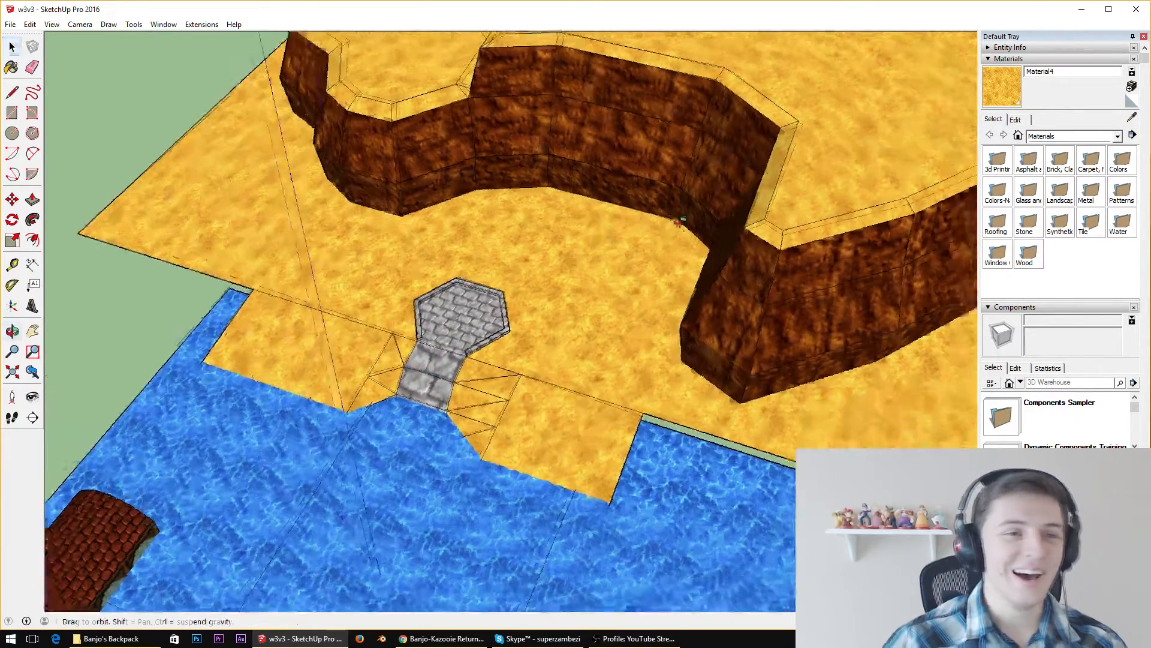
middle_click_drag(627, 150, 408, 150)
scroll(714, 66, "up", 4)
scroll(605, 208, "down", 6)
middle_click_drag(606, 208, 583, 62)
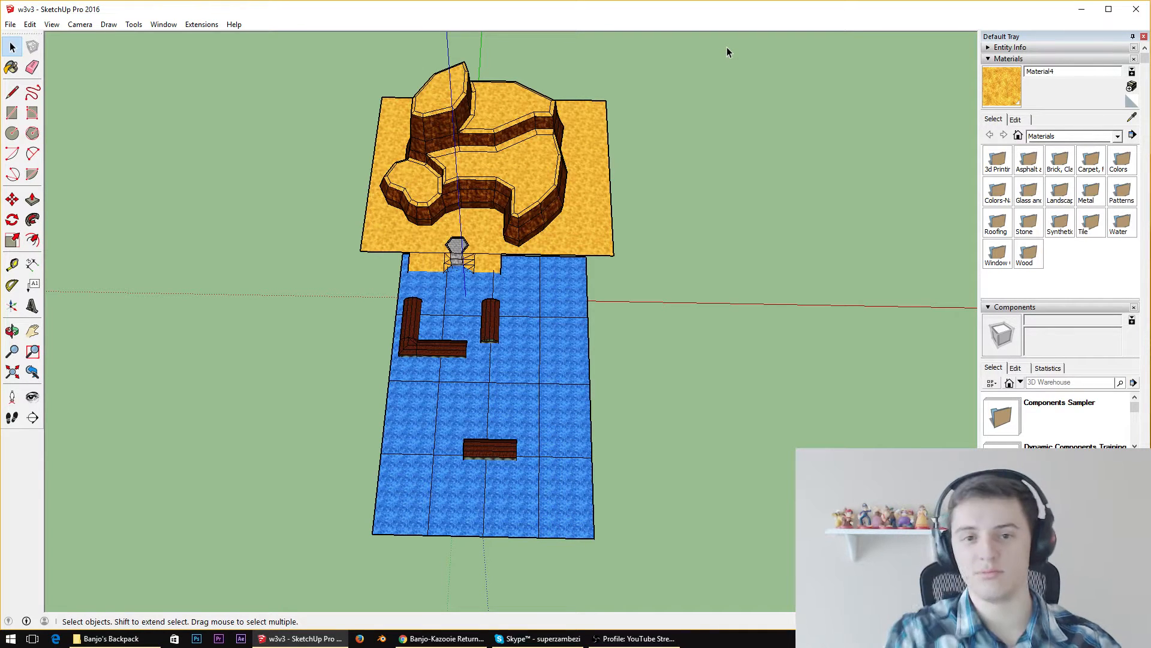
Examine the terraced rock cliff and its ledges from overhead, front and side views
scroll(532, 90, "up", 4)
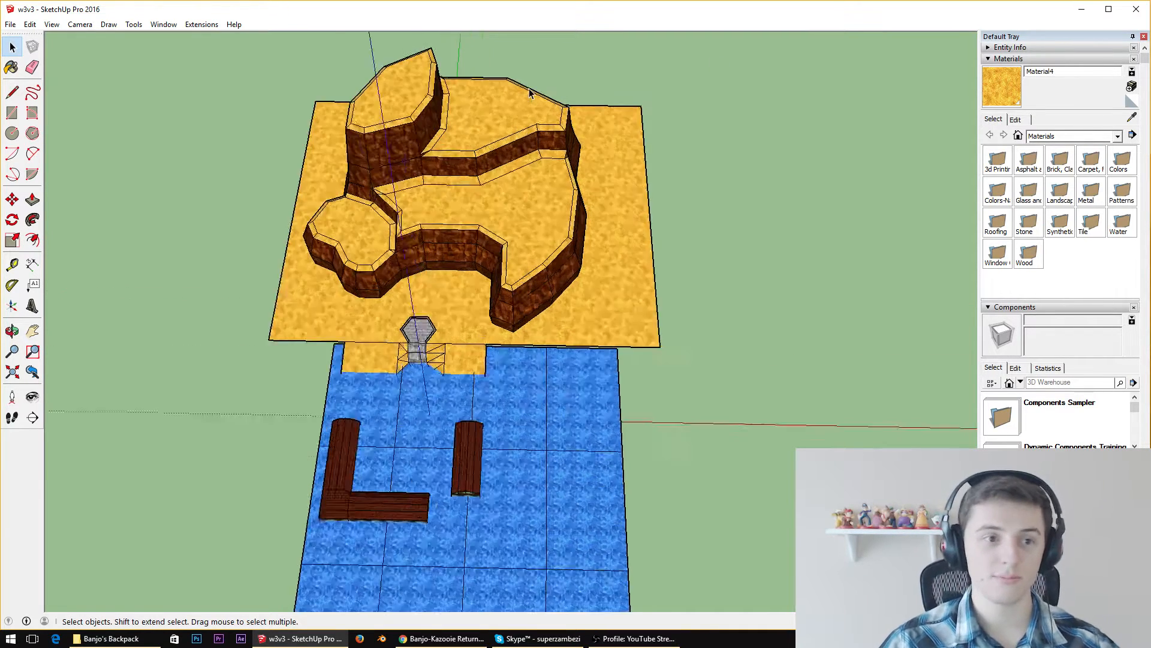
middle_click_drag(512, 356, 501, 324)
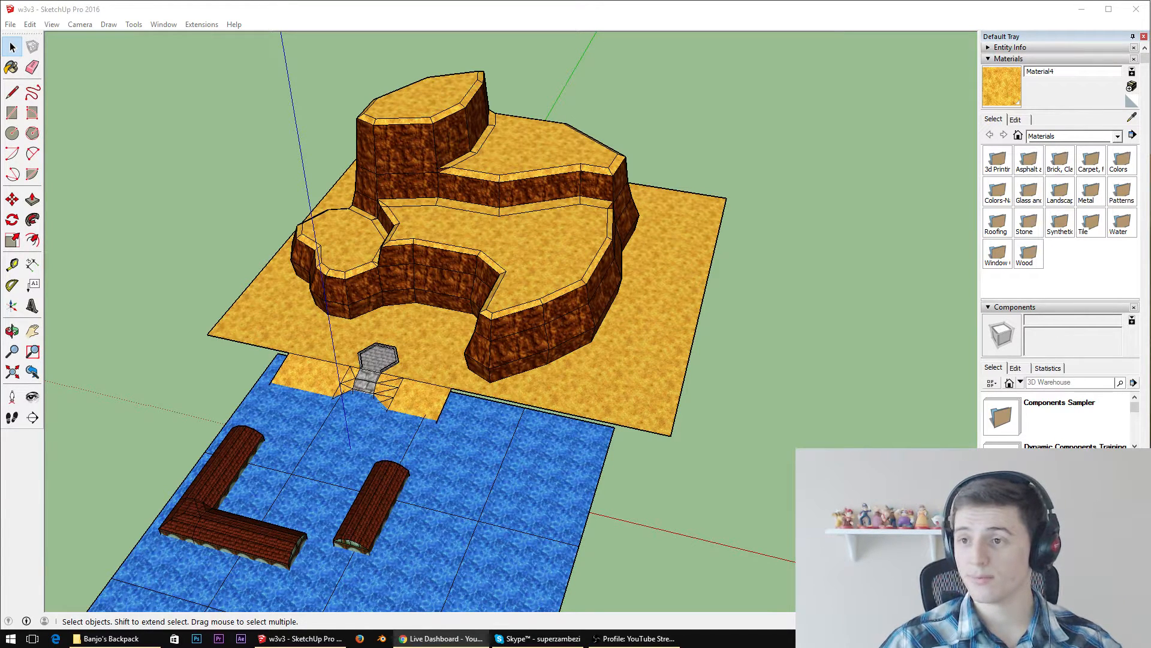
middle_click_drag(368, 234, 571, 177)
scroll(513, 305, "up", 4)
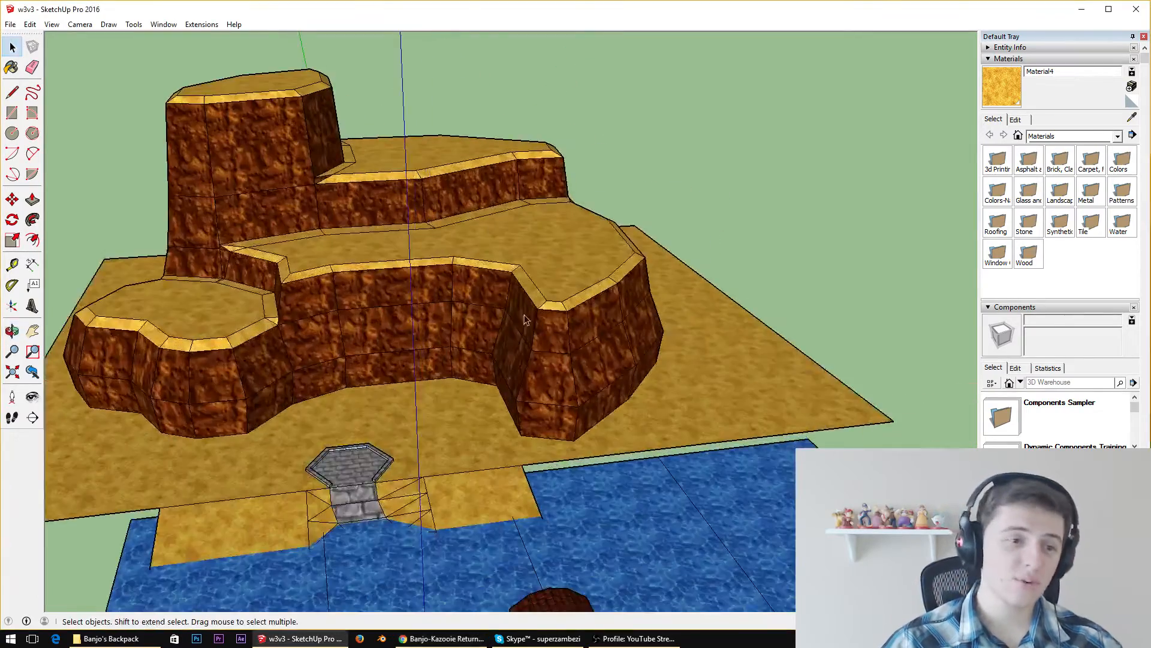
middle_click_drag(525, 318, 429, 312)
middle_click_drag(623, 302, 636, 387)
scroll(636, 387, "down", 5)
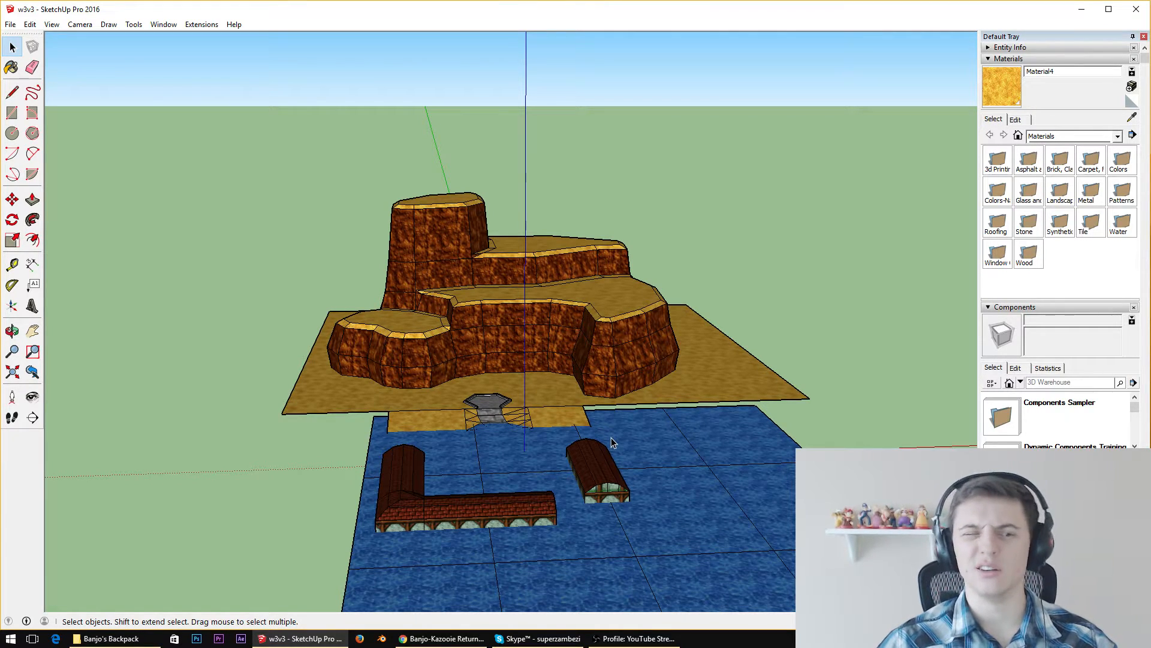
middle_click_drag(610, 437, 268, 419)
scroll(584, 335, "down", 5)
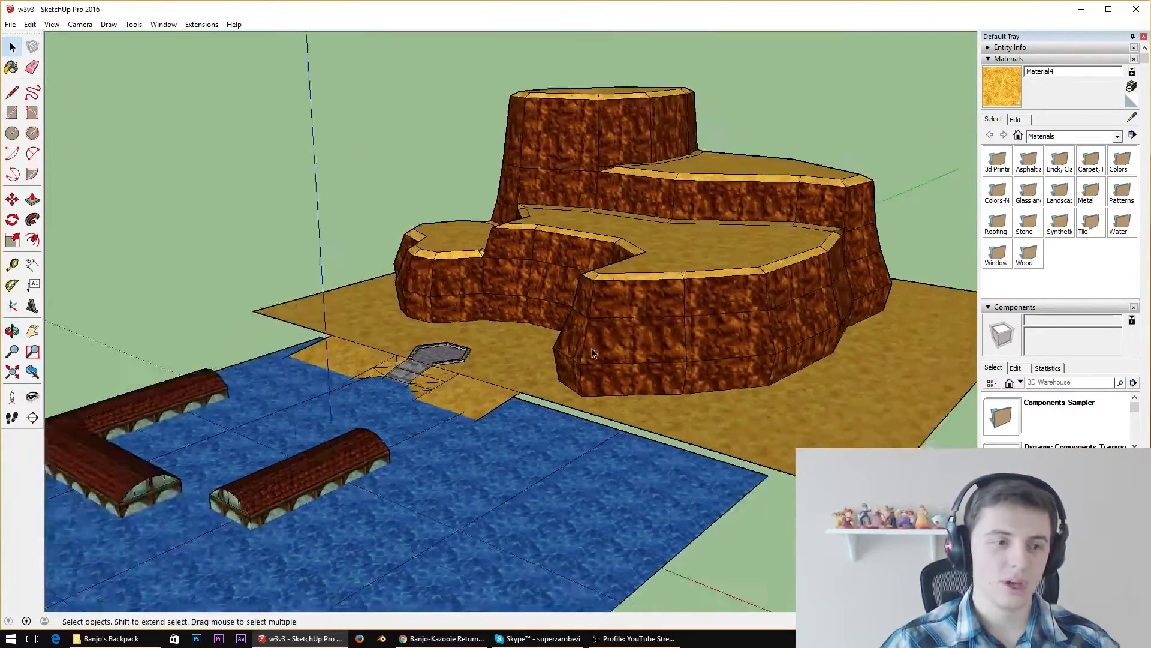
middle_click_drag(588, 363, 574, 443)
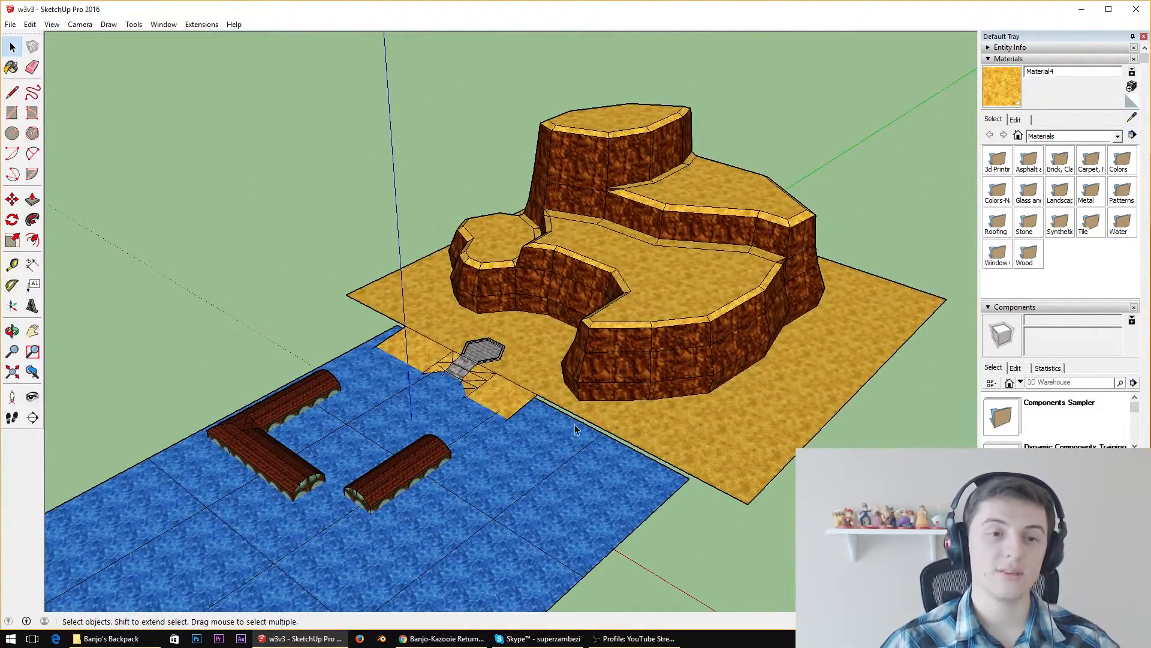
middle_click_drag(592, 340, 667, 338)
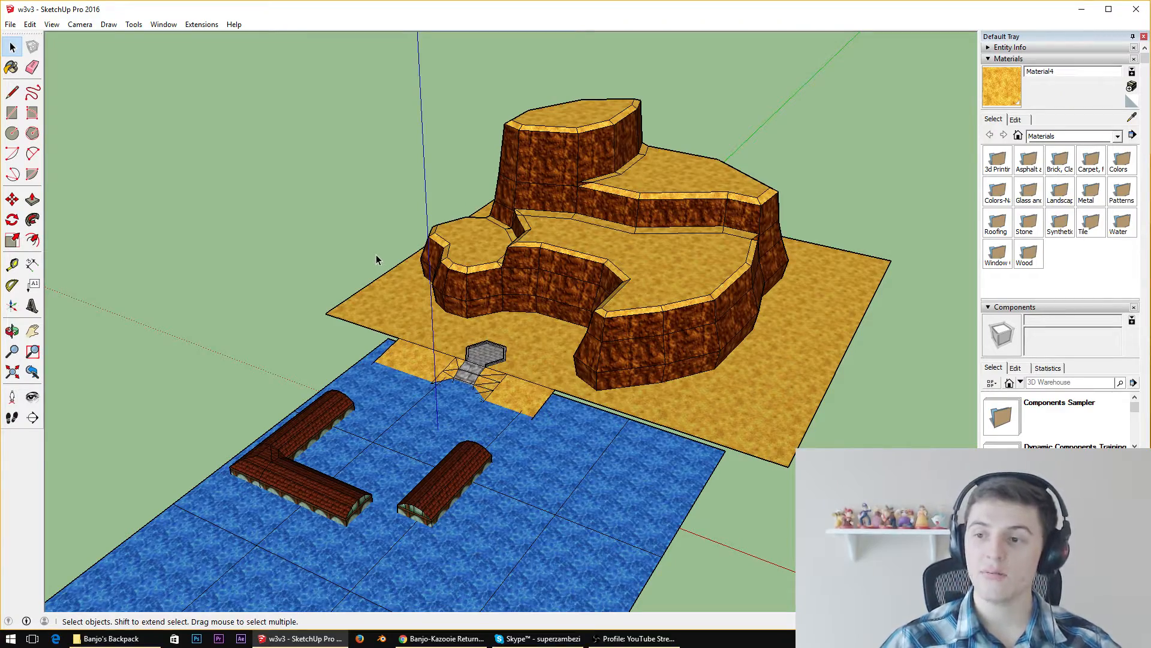
middle_click_drag(326, 283, 451, 281)
scroll(391, 261, "up", 5)
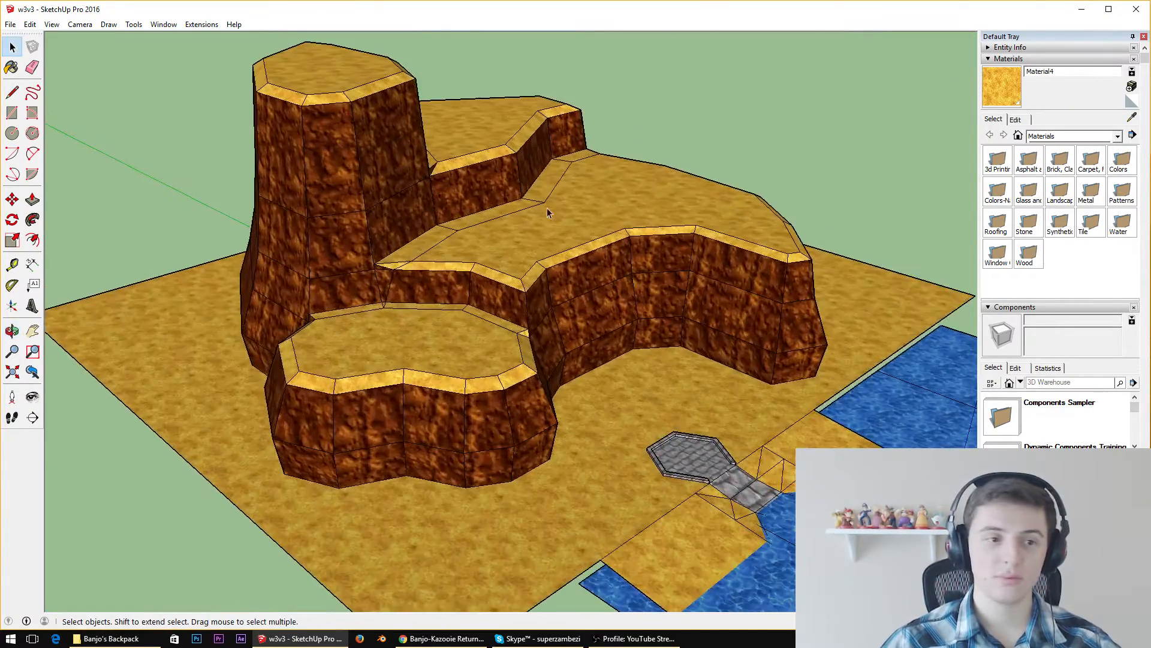
scroll(740, 313, "up", 4)
middle_click_drag(729, 303, 500, 299)
scroll(499, 296, "down", 8)
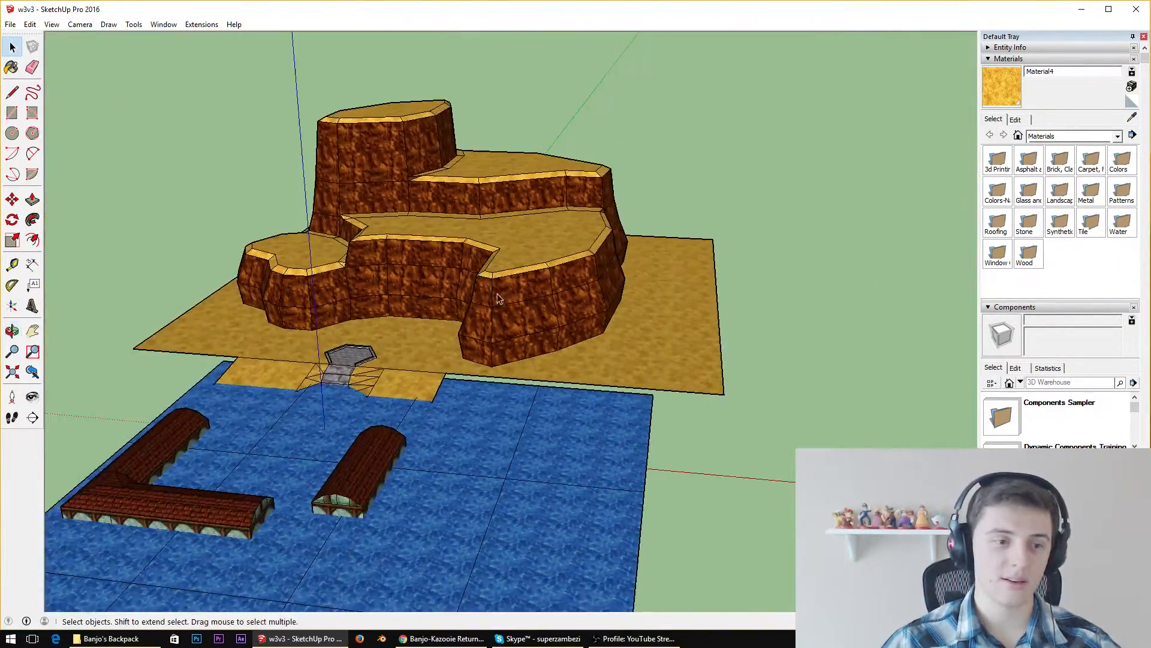
Examine the cliff terraces and their position relative to the sand ground, water and buildings from front, low and overhead angles
middle_click_drag(488, 444, 257, 330)
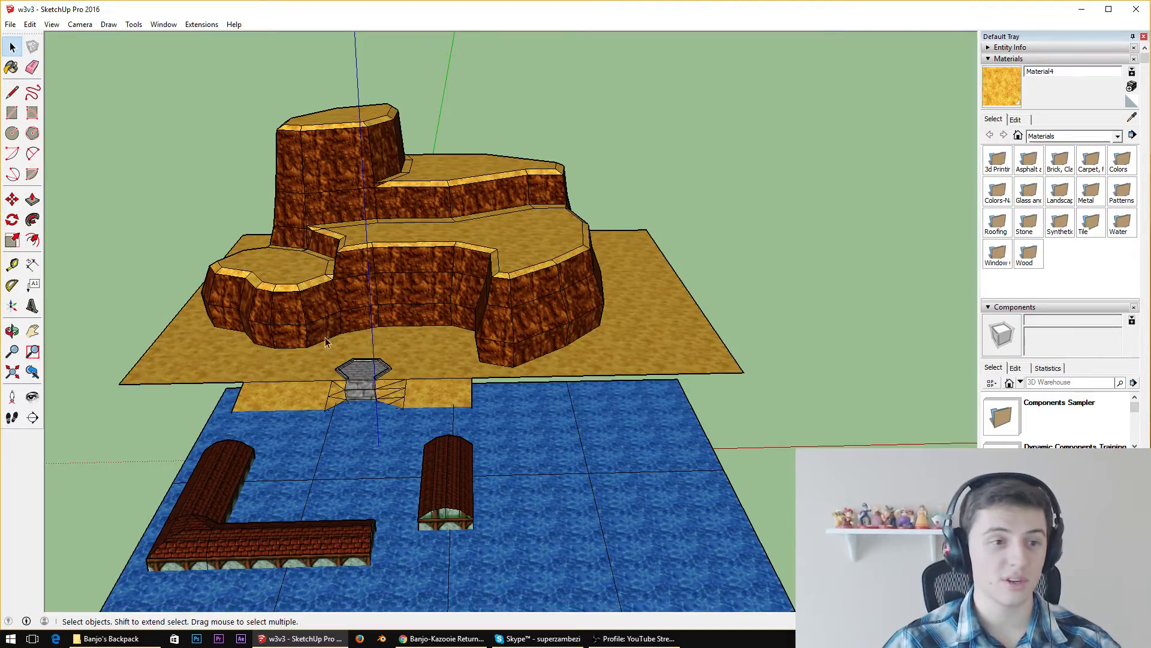
scroll(324, 336, "up", 4)
middle_click_drag(607, 442, 539, 522)
scroll(408, 270, "down", 4)
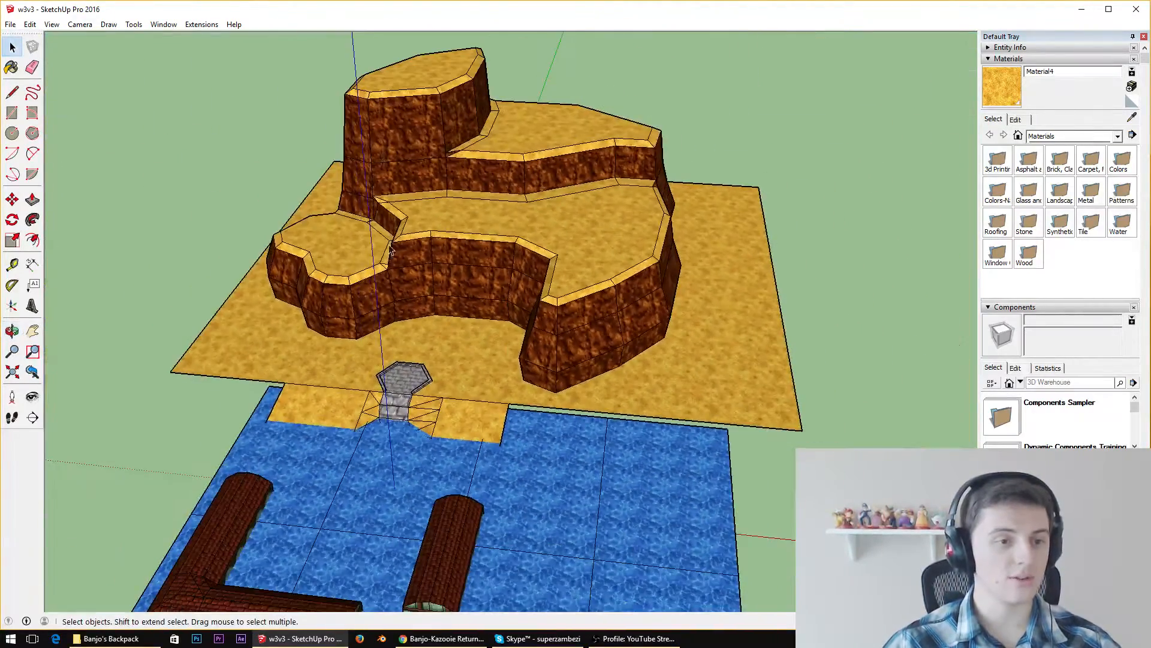
scroll(368, 135, "up", 5)
scroll(571, 503, "down", 7)
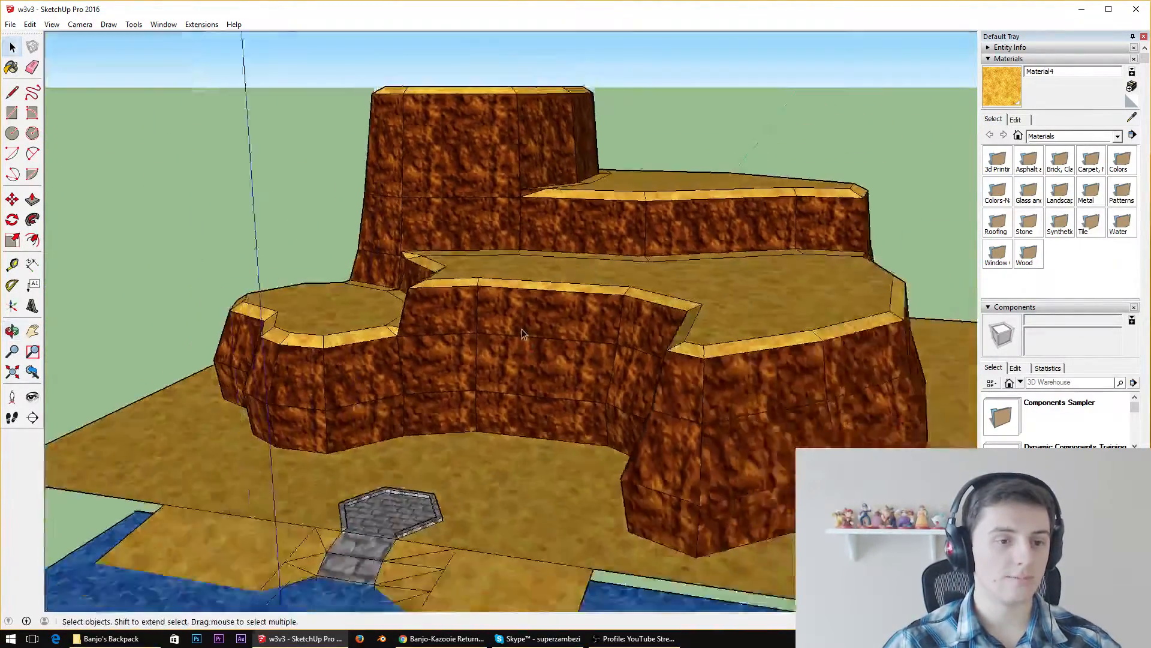
middle_click_drag(546, 360, 573, 381)
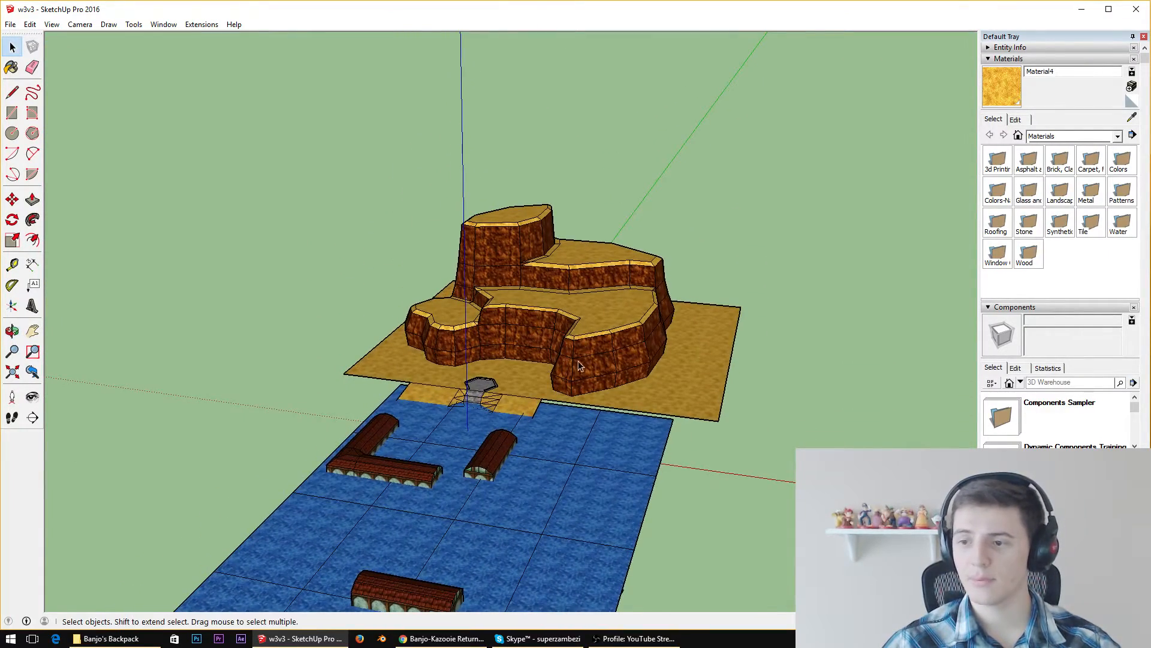
middle_click_drag(572, 240, 606, 291)
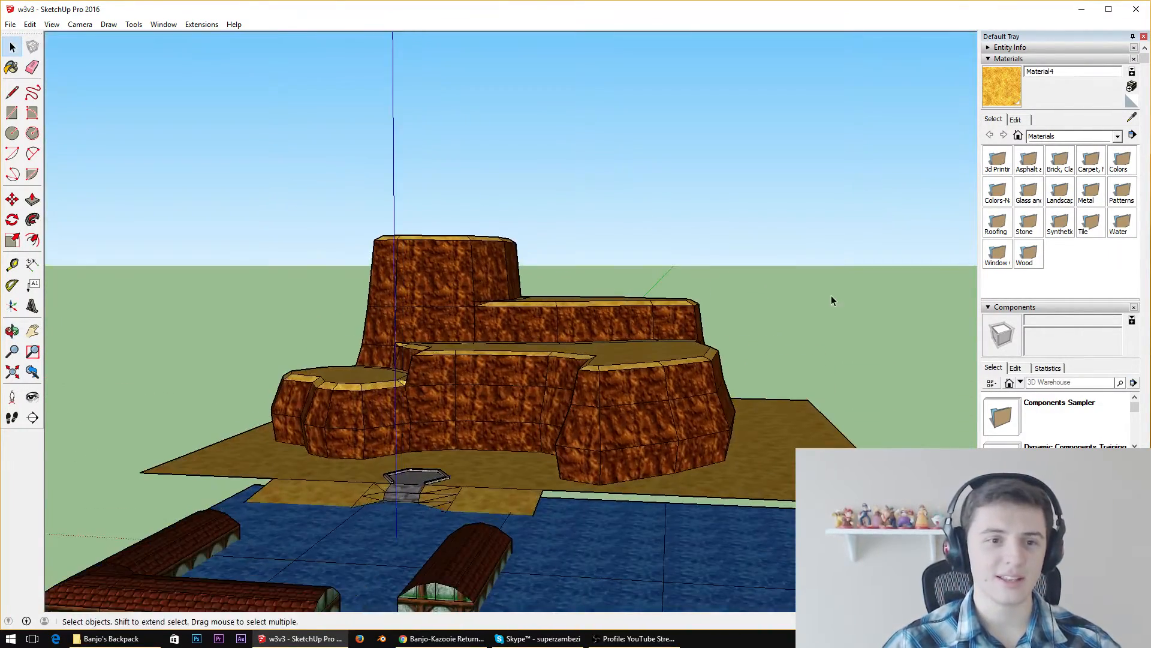
middle_click_drag(525, 240, 558, 336)
scroll(533, 289, "down", 6)
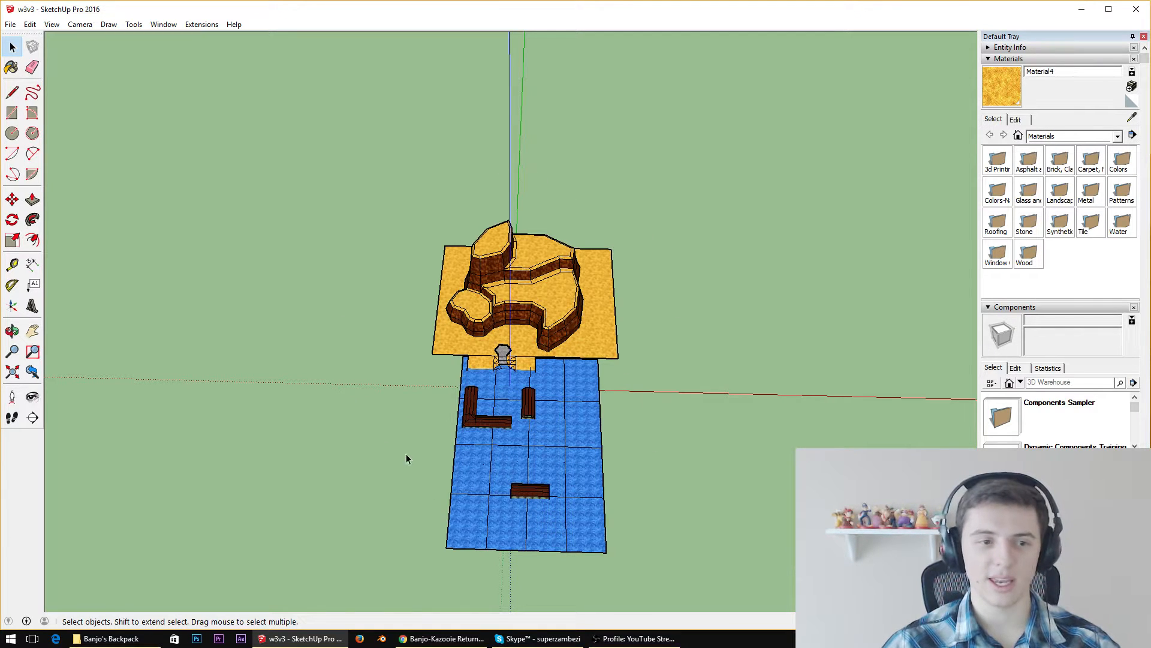
scroll(565, 363, "up", 2)
mouse_move(565, 363)
middle_mouse_down()
mouse_move(575, 342)
mouse_move(582, 349)
middle_mouse_up()
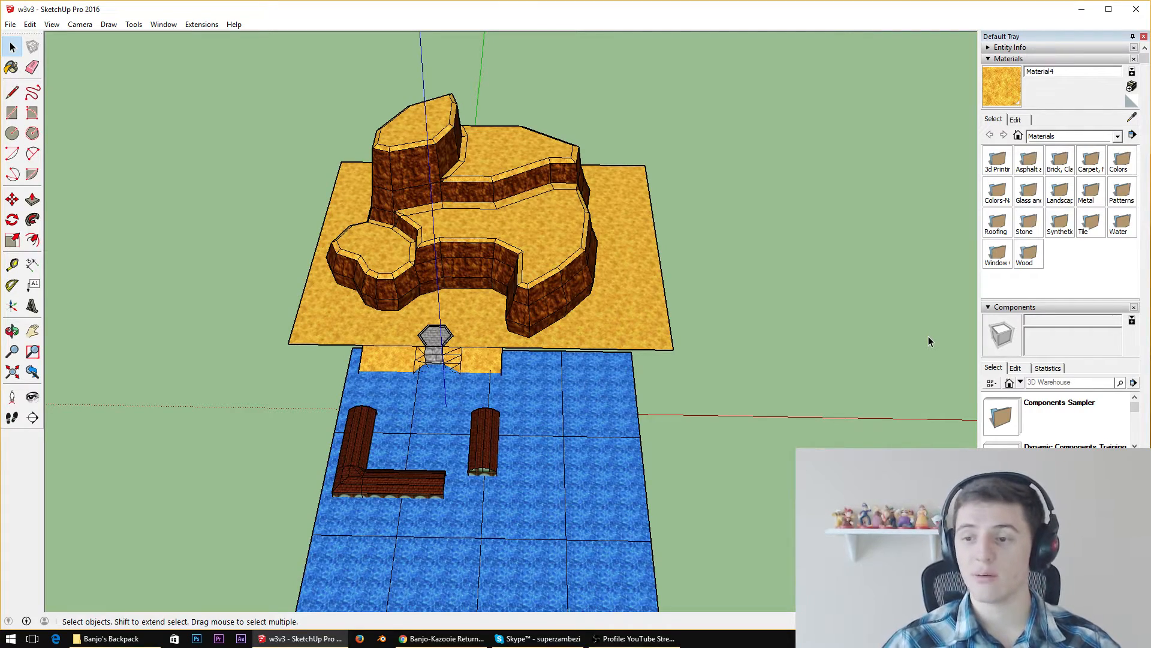
Examine the sand area between the terraced cliff and the water, including the shore's outer corners and the nearby buildings
scroll(515, 311, "up", 5)
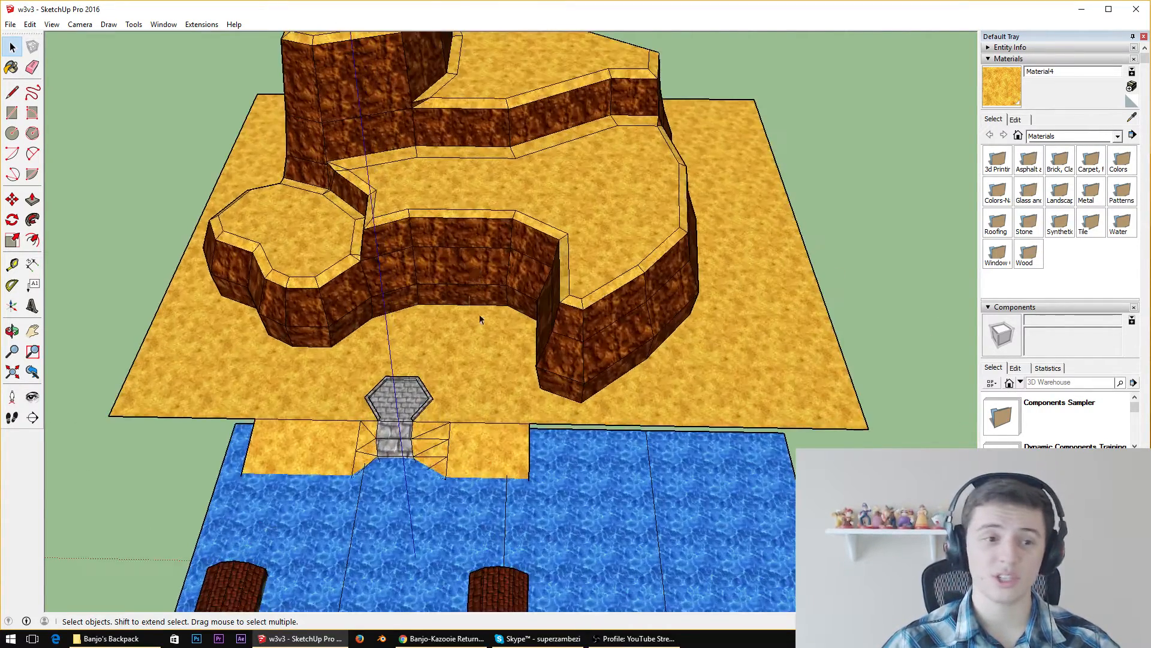
mouse_move(681, 365)
middle_mouse_down()
mouse_move(547, 267)
mouse_move(528, 236)
mouse_move(517, 244)
middle_mouse_up()
scroll(547, 265, "down", 4)
scroll(364, 288, "up", 3)
scroll(590, 188, "down", 2)
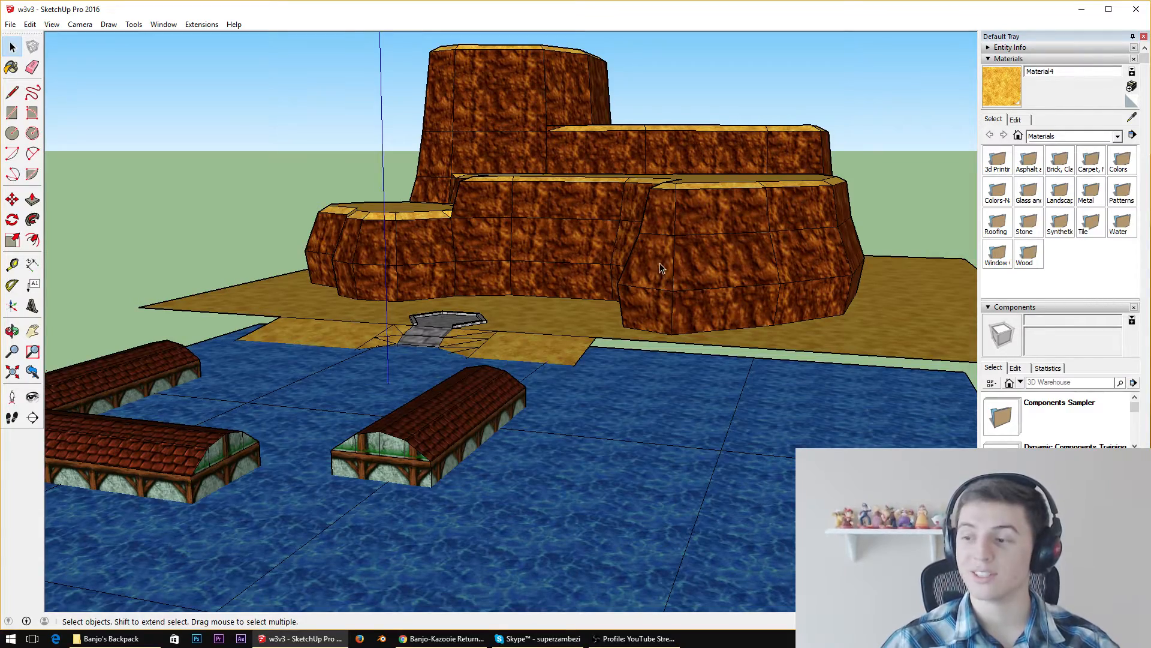
middle_click_drag(598, 293, 627, 378)
scroll(516, 331, "up", 4)
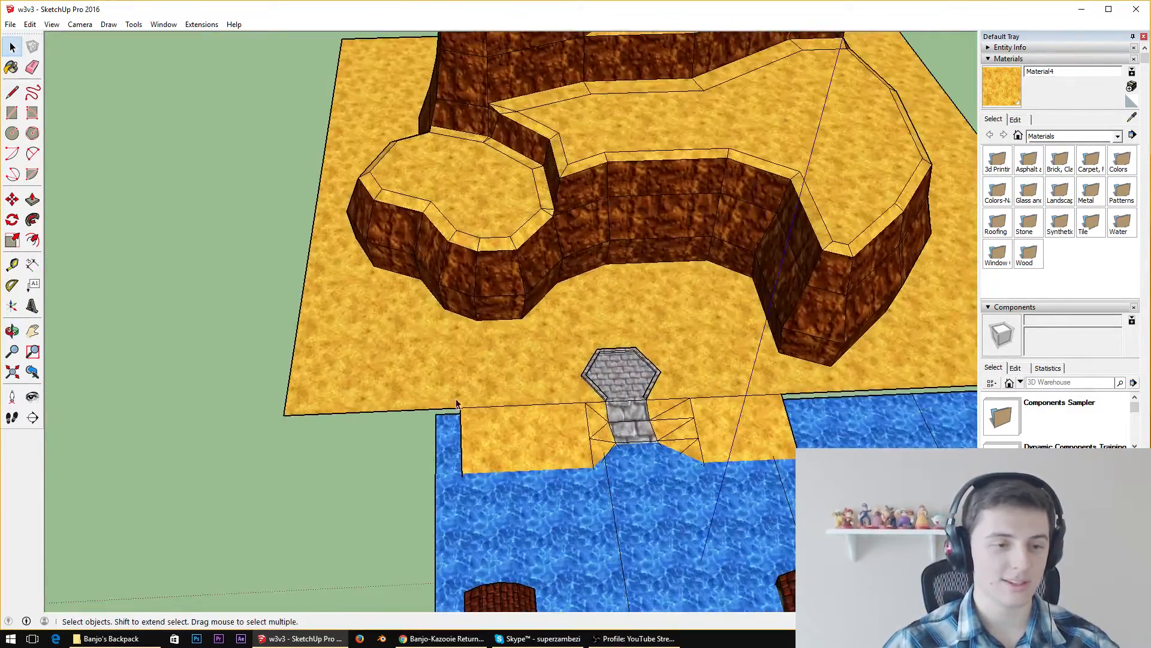
middle_click_drag(459, 403, 702, 405)
scroll(627, 235, "down", 3)
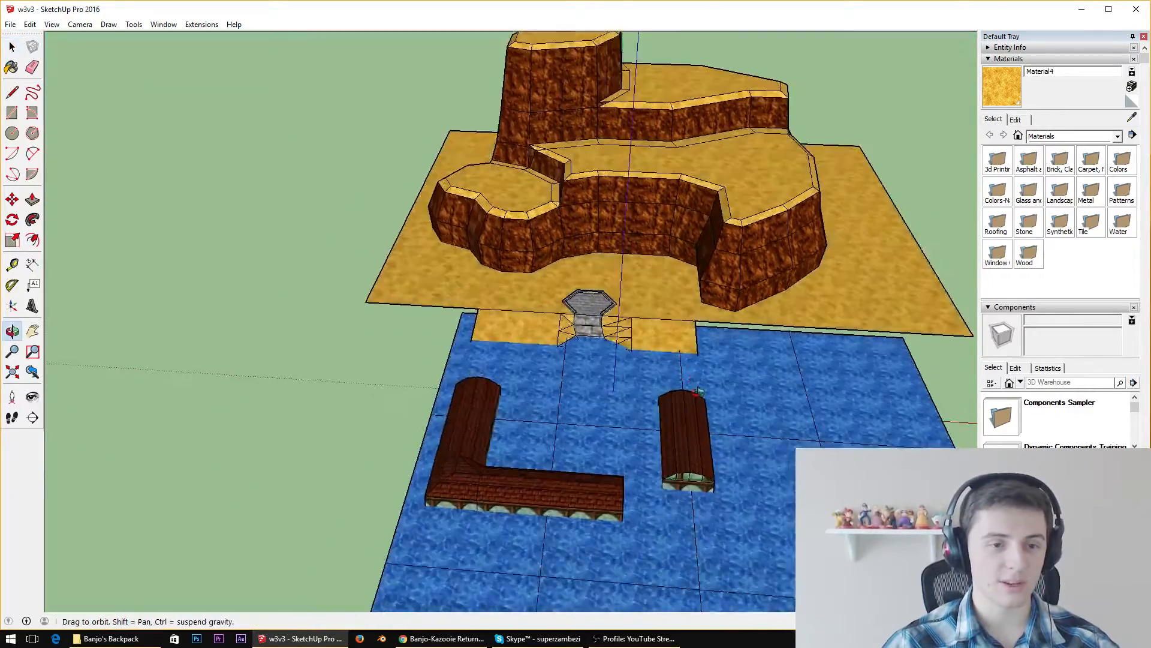
scroll(702, 405, "down", 4)
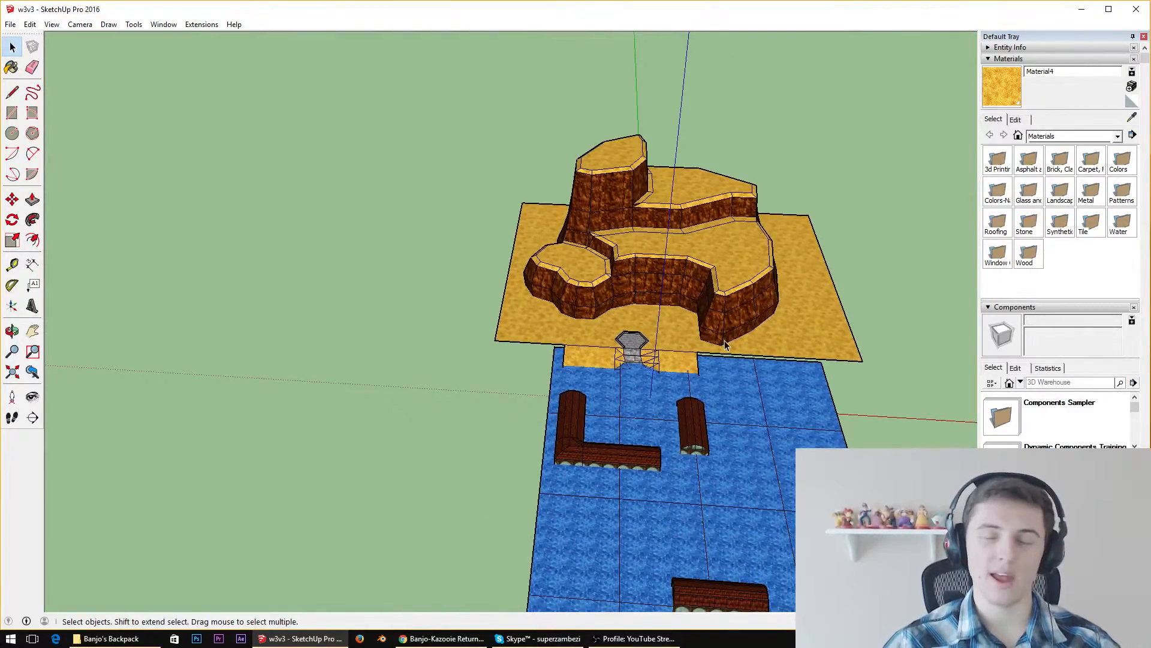
scroll(720, 350, "up", 2)
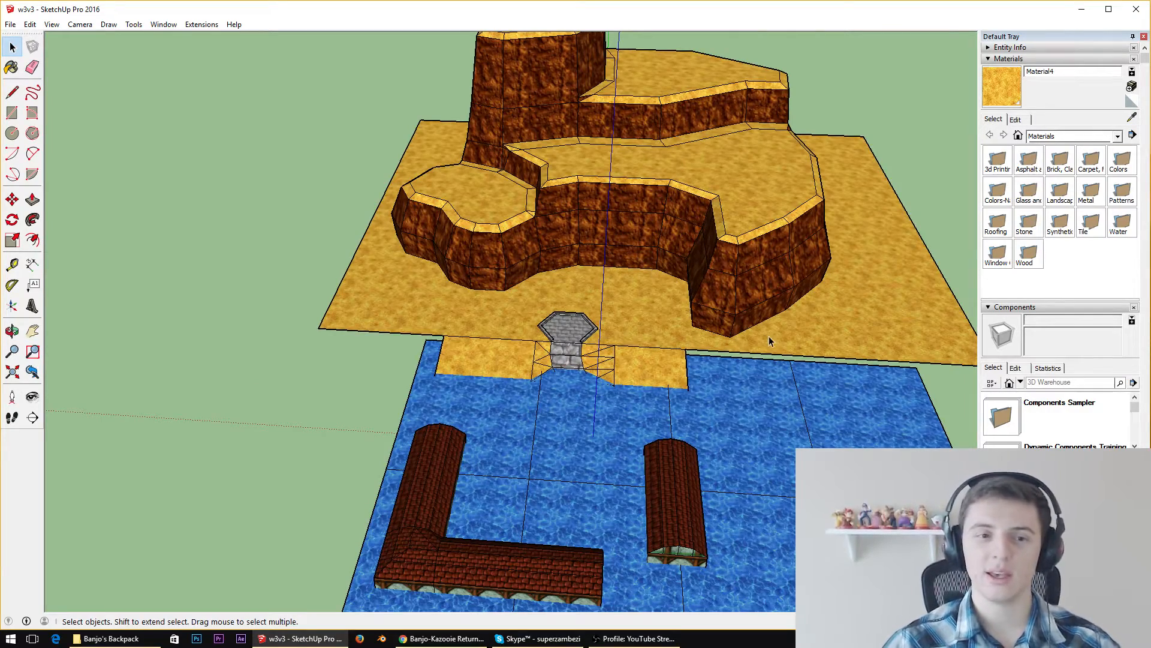
middle_click_drag(797, 403, 540, 288)
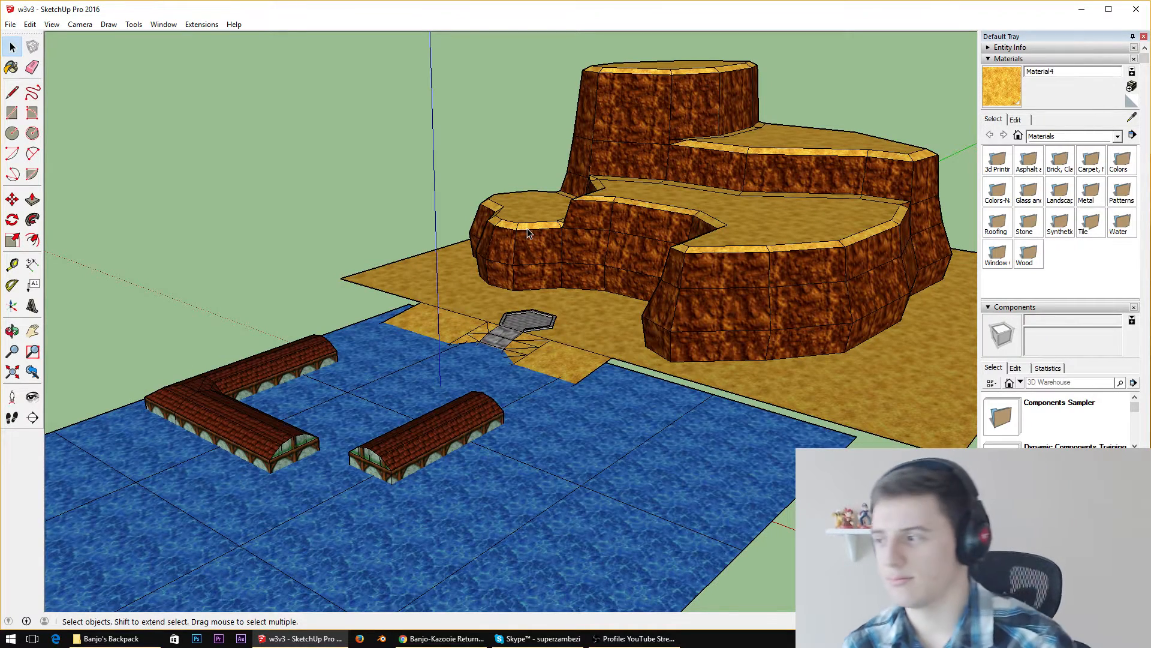
scroll(655, 232, "up", 3)
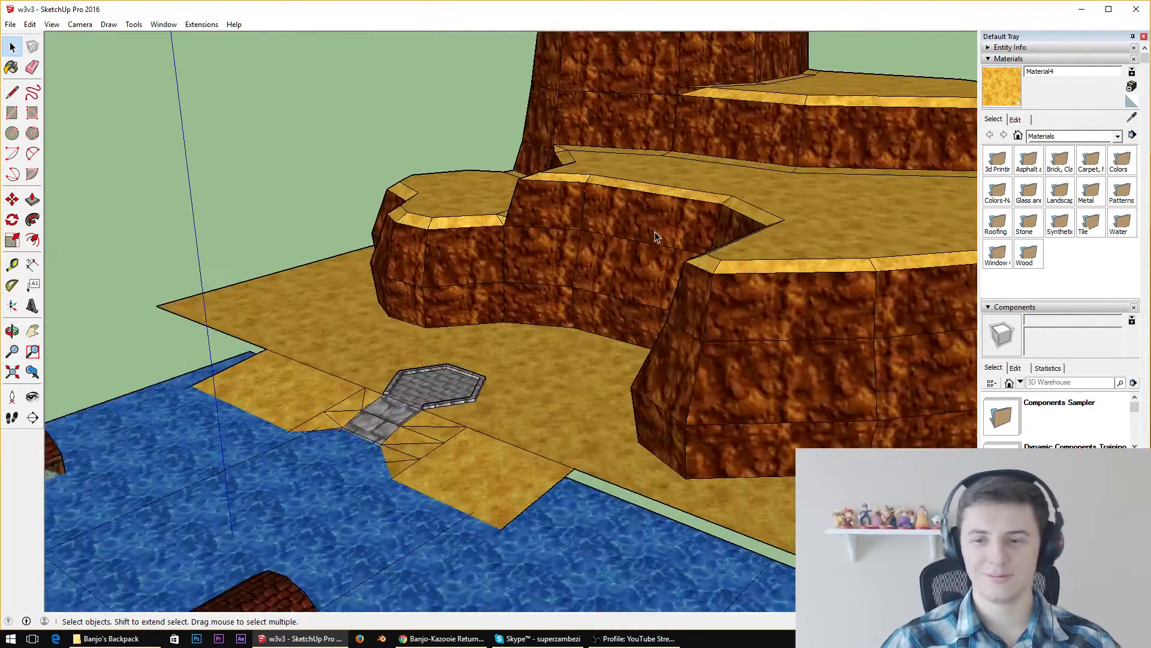
scroll(795, 250, "down", 5)
scroll(736, 250, "up", 3)
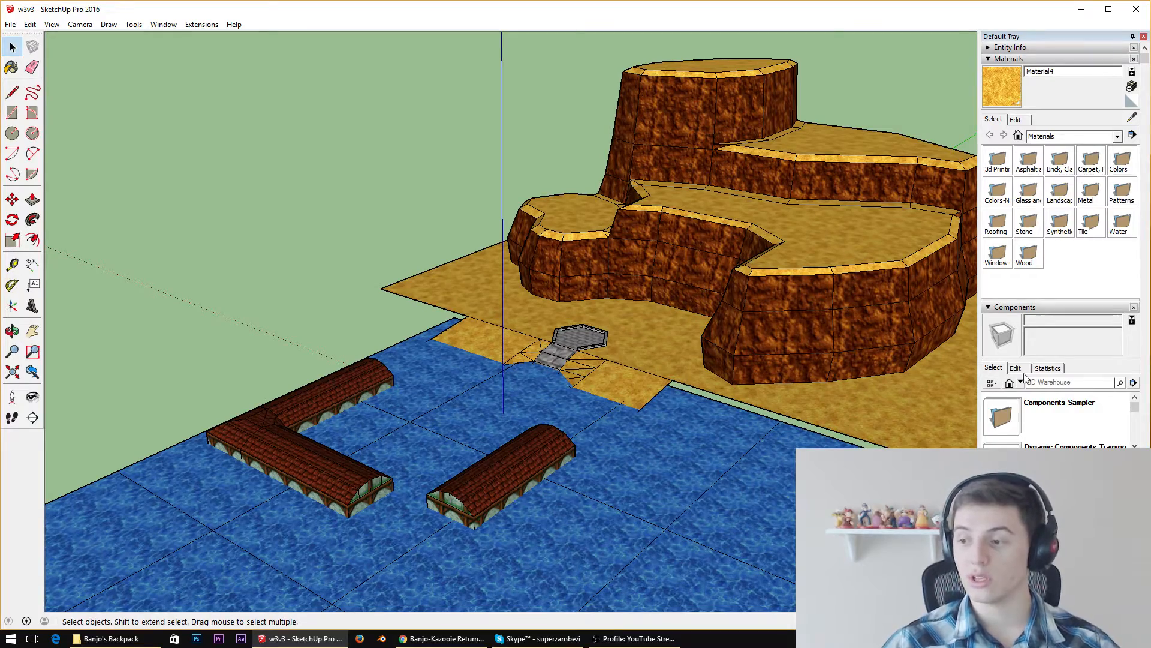
Examine the stone platform, the shoreline edge and the open sand around the low rounded ledge from several sides
scroll(679, 391, "up", 5)
middle_click_drag(679, 391, 620, 389)
scroll(620, 388, "down", 5)
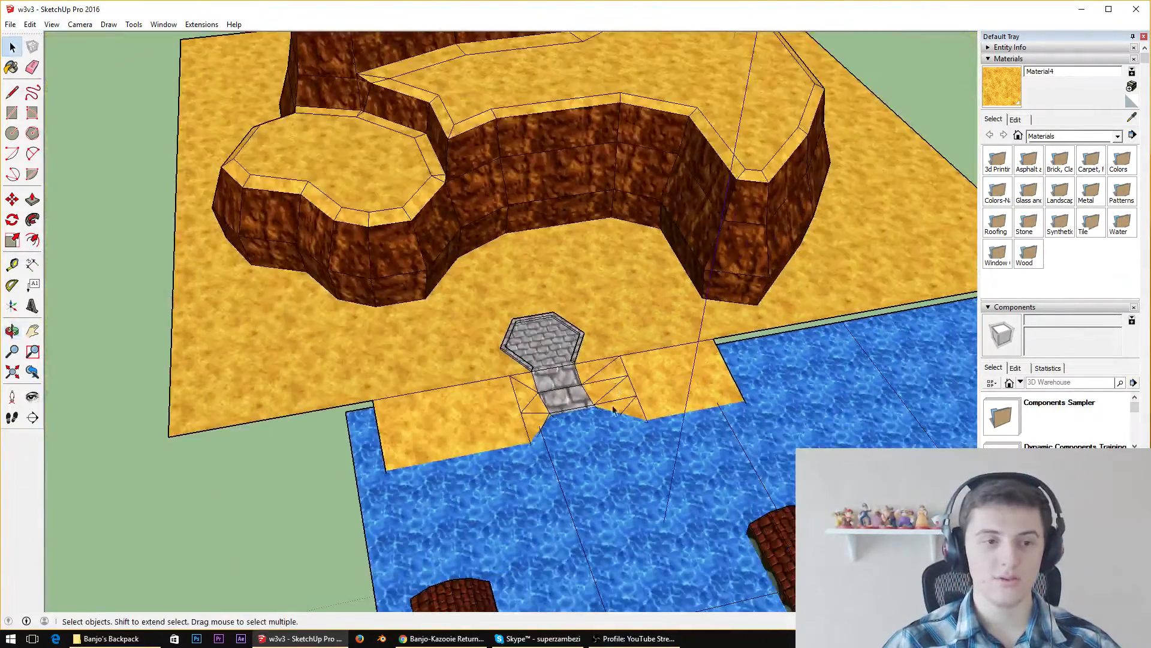
scroll(540, 393, "up", 5)
middle_click_drag(537, 390, 575, 300)
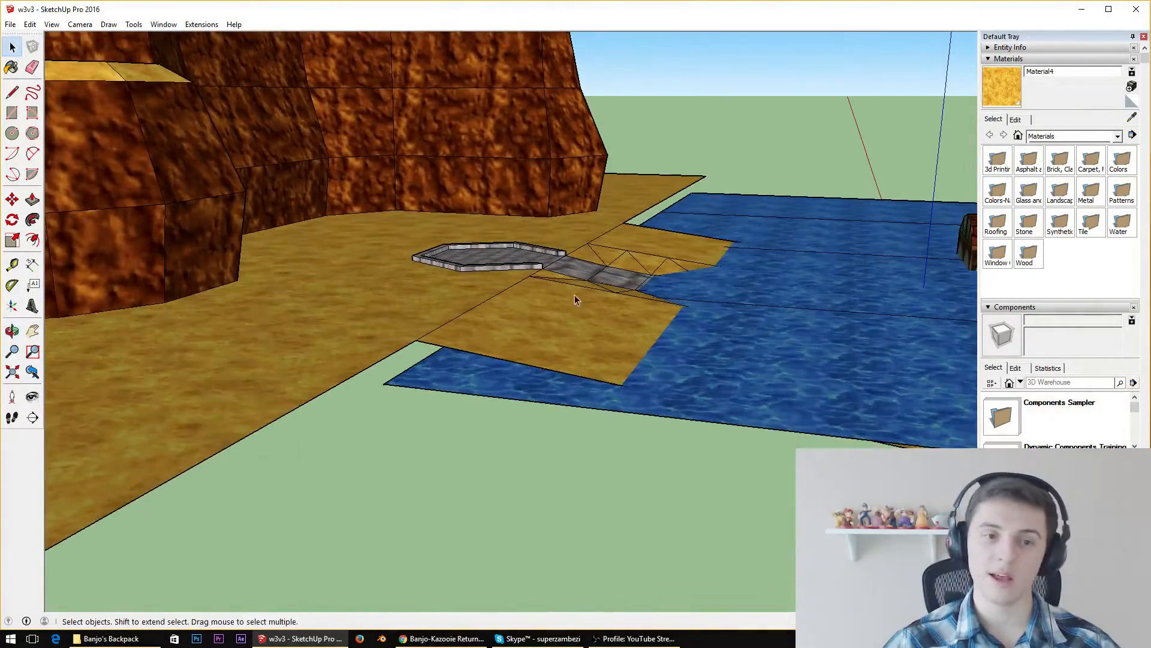
middle_click_drag(917, 343, 533, 234)
middle_click_drag(692, 408, 791, 340)
scroll(546, 288, "down", 4)
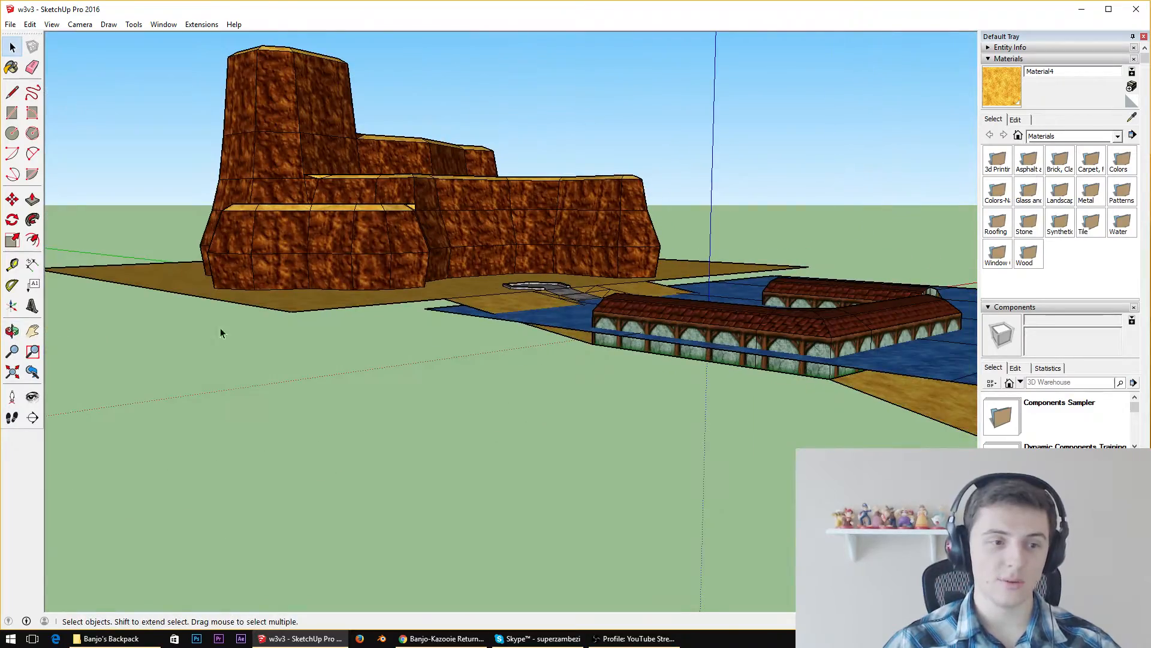
middle_click_drag(622, 165, 602, 518)
scroll(478, 311, "down", 1)
scroll(704, 203, "up", 3)
scroll(260, 361, "up", 4)
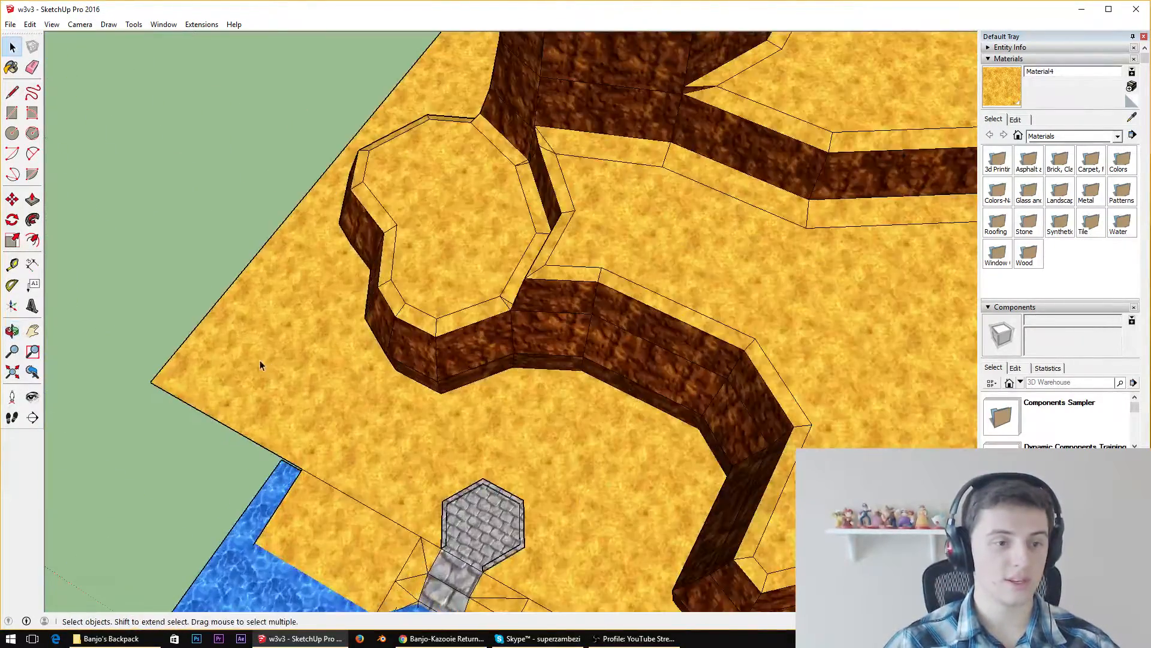
middle_click_drag(260, 361, 735, 164)
scroll(387, 414, "up", 3)
middle_click_drag(388, 410, 383, 370)
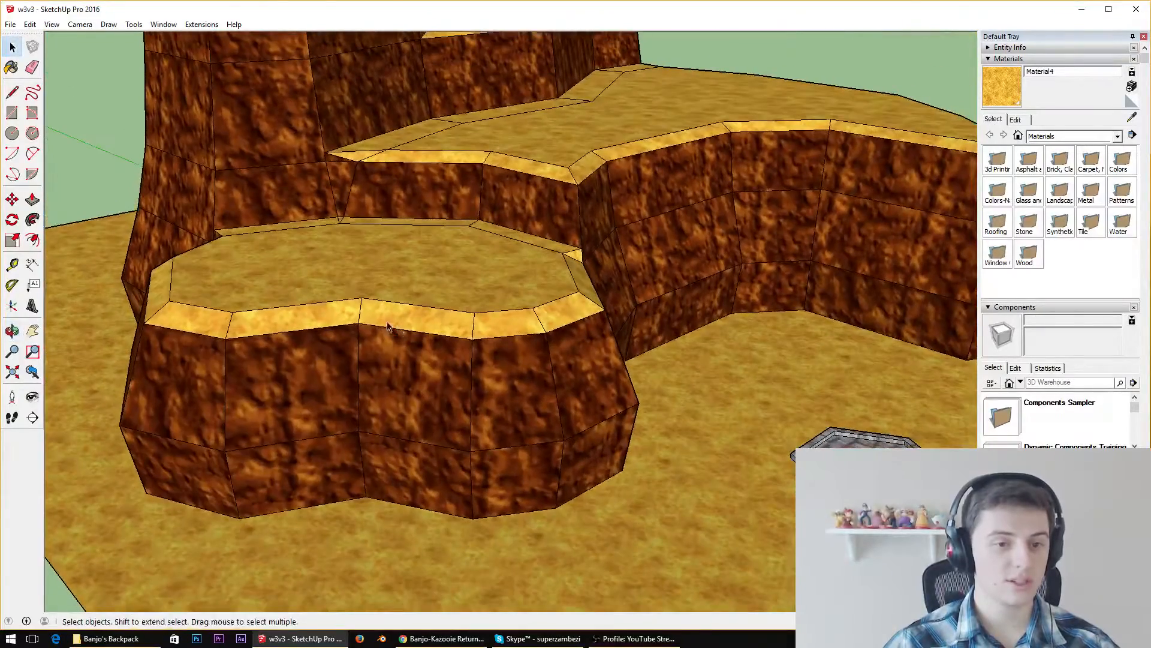
Draw three connected line segments on the sand, following the outer base of the tallest cliff section toward the low rounded ledge
left_click(13, 97)
scroll(372, 288, "down", 4)
middle_click_drag(278, 281, 300, 419)
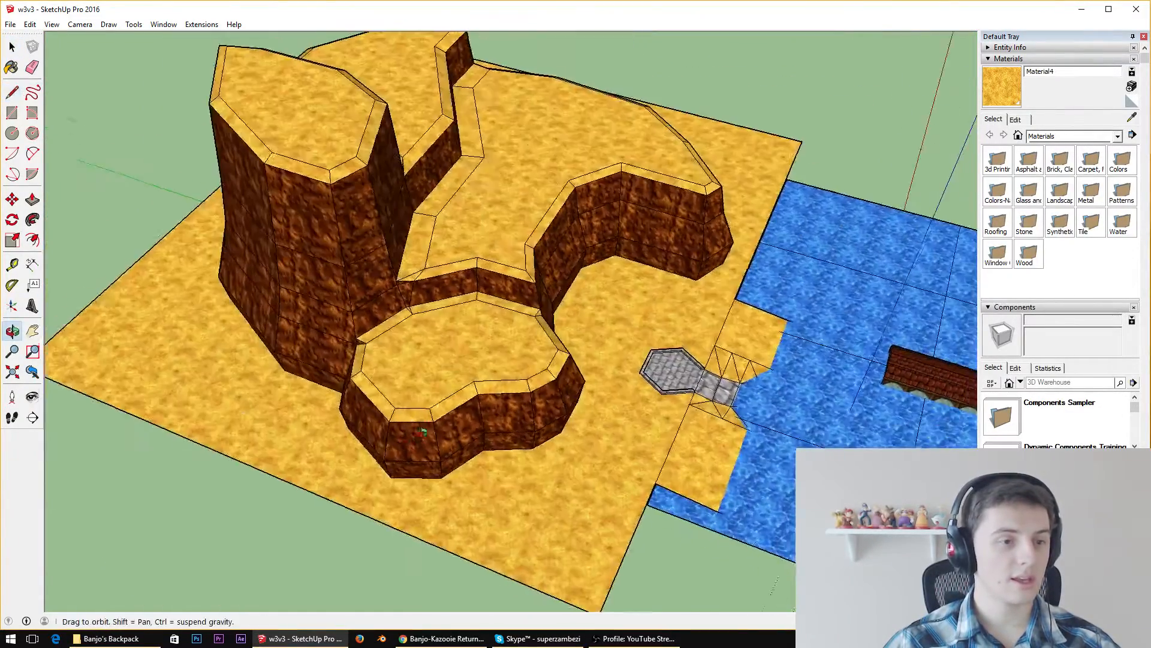
middle_click_drag(252, 456, 413, 396)
scroll(191, 493, "down", 3)
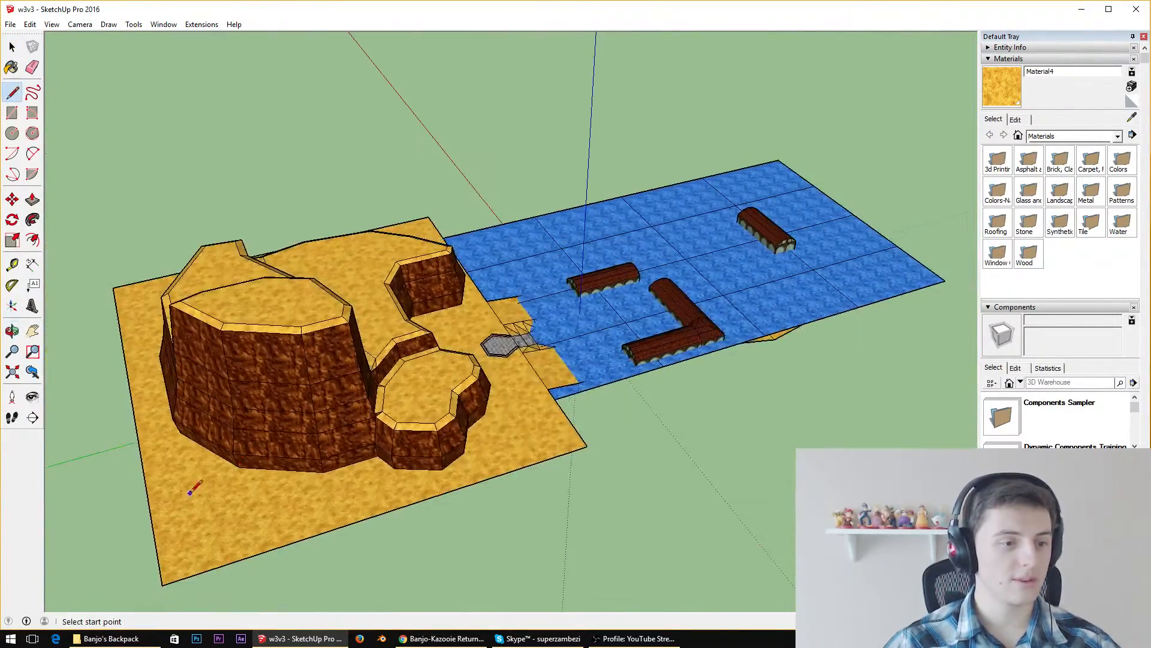
left_click(173, 452)
left_click(227, 489)
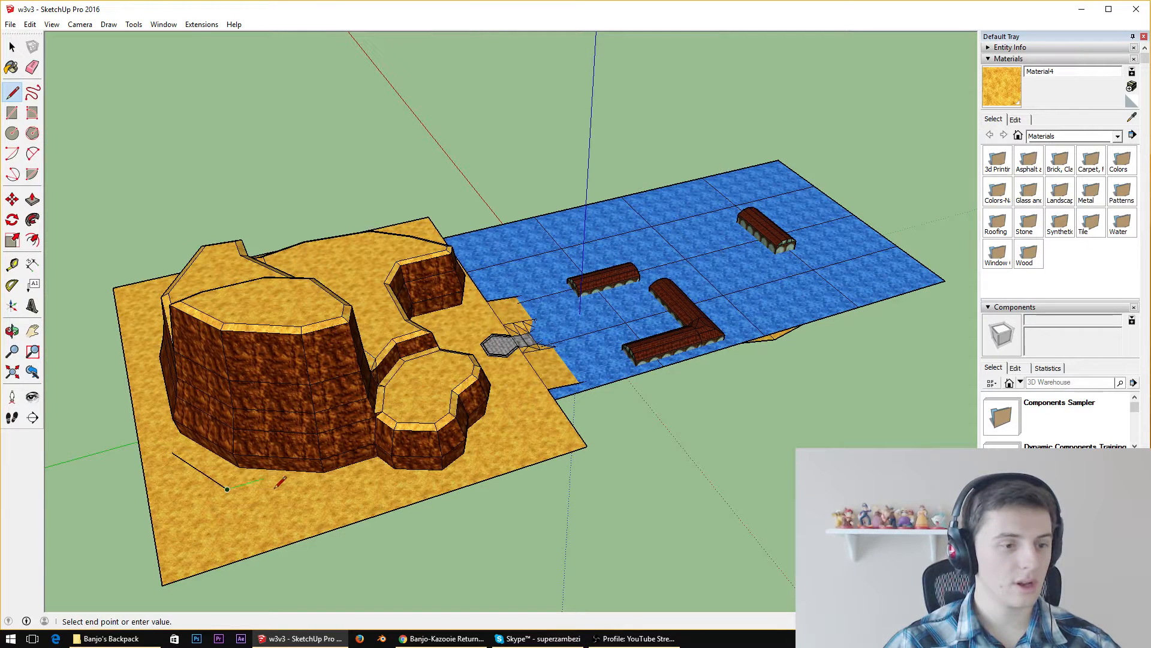
left_click(325, 493)
left_click(372, 479)
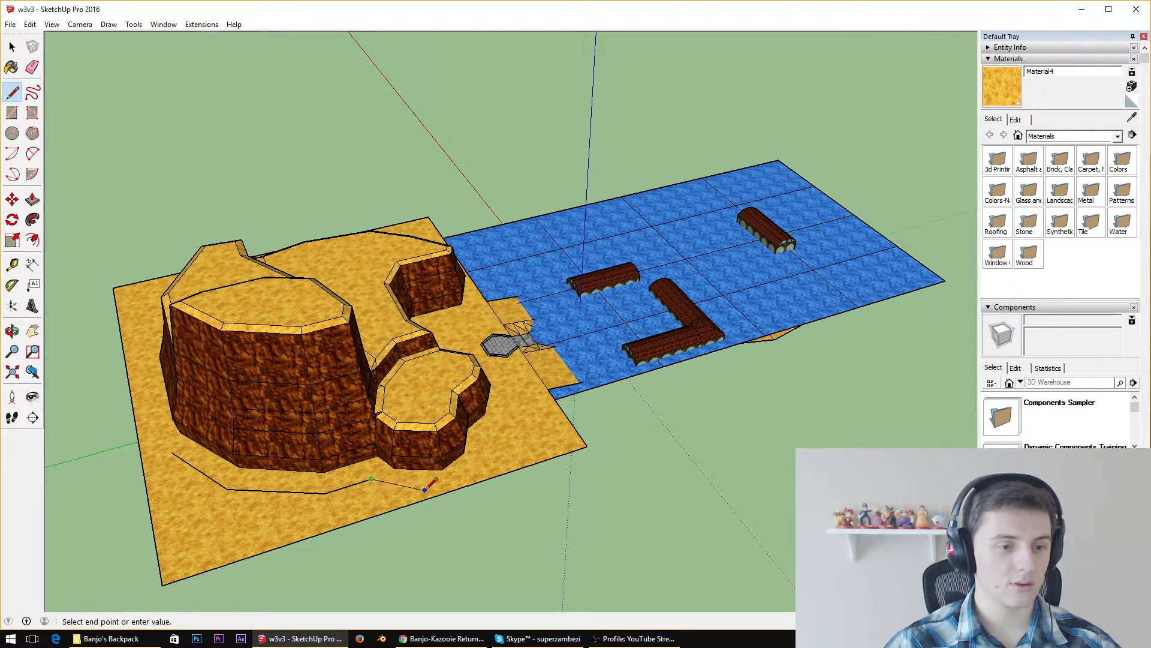
Continue the line path on the sand around the outer side of the low rounded ledge
double_click(442, 482)
left_click(442, 483)
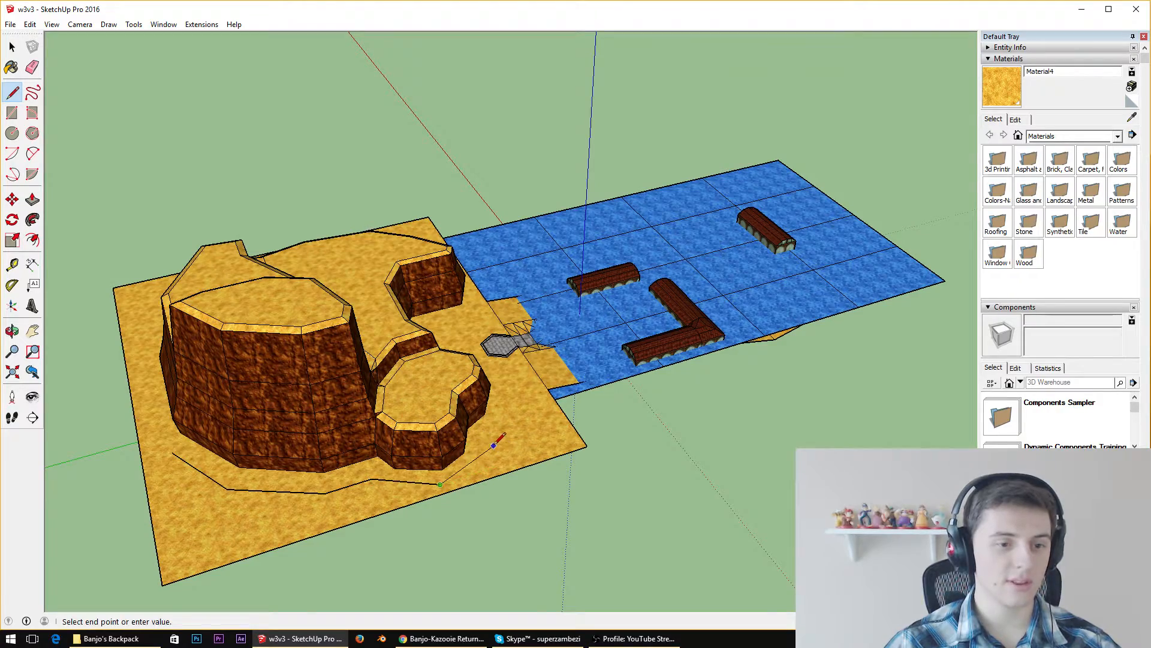
left_click(493, 430)
left_click(515, 386)
Extend the line path with two more segments on the sand along the front of the low rounded ledge
scroll(515, 396, "up", 8)
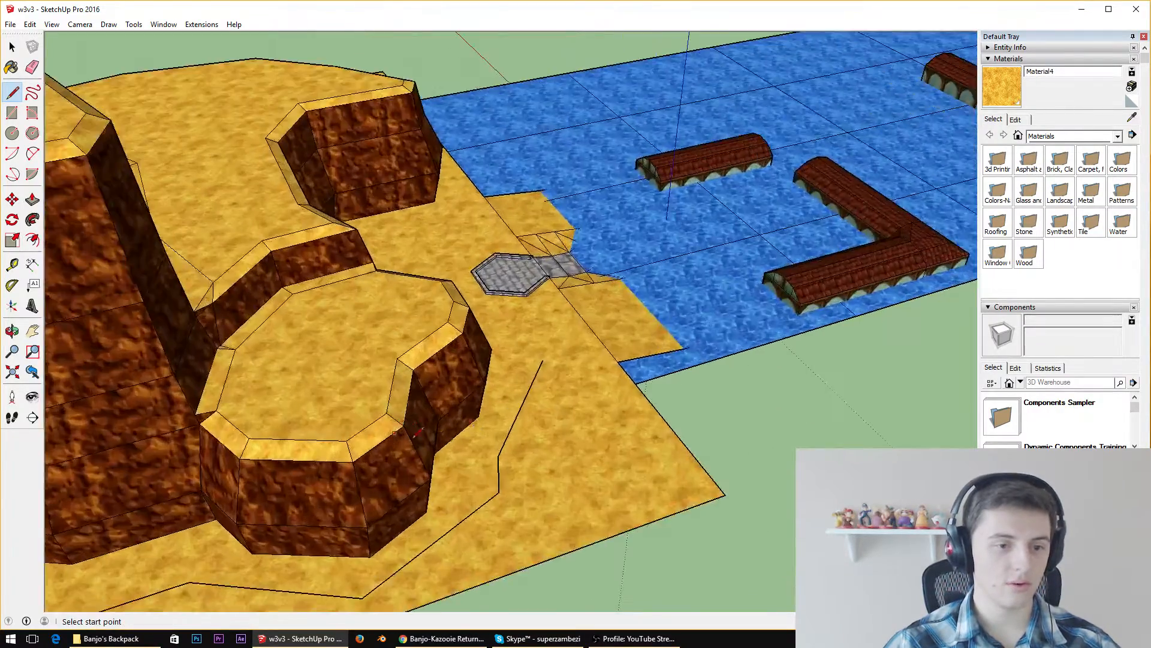
middle_click_drag(624, 406, 424, 313)
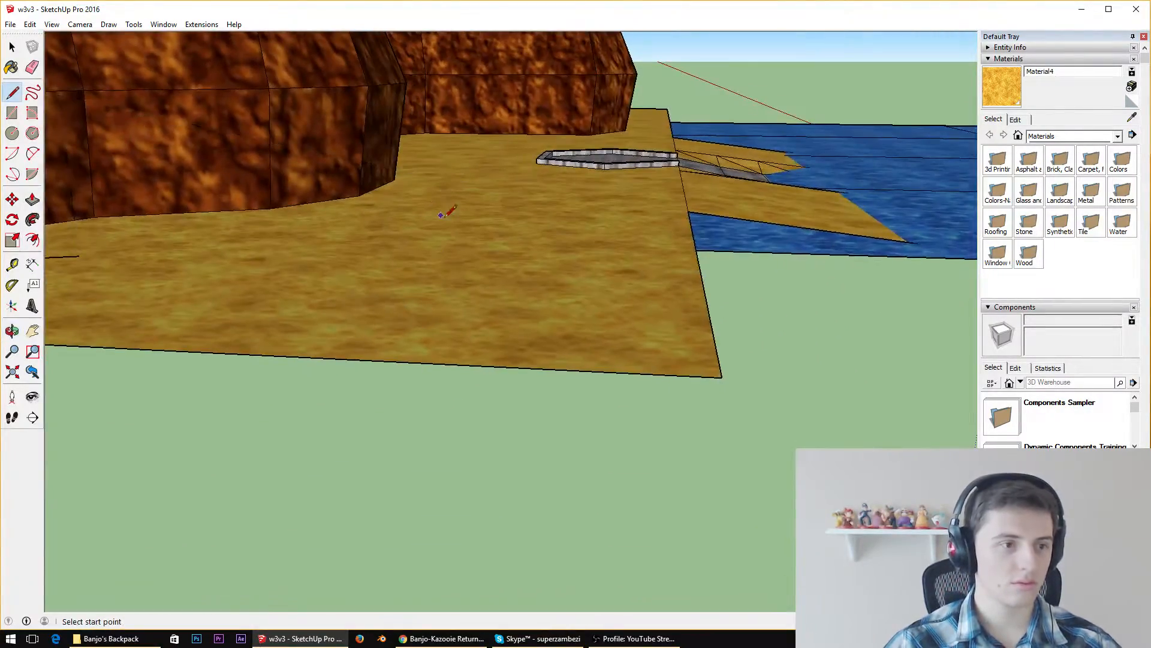
middle_click_drag(488, 216, 493, 368)
scroll(517, 349, "down", 6)
middle_click_drag(564, 295, 437, 326)
scroll(474, 255, "up", 5)
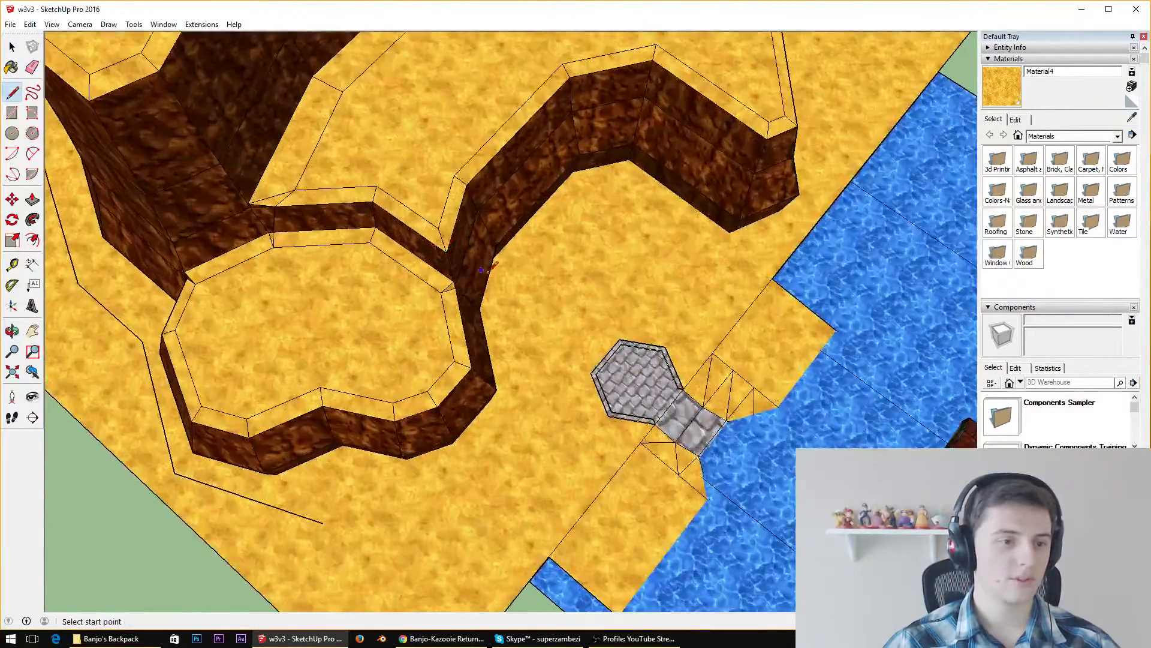
middle_click_drag(488, 265, 499, 158)
scroll(540, 254, "down", 5)
scroll(366, 380, "up", 8)
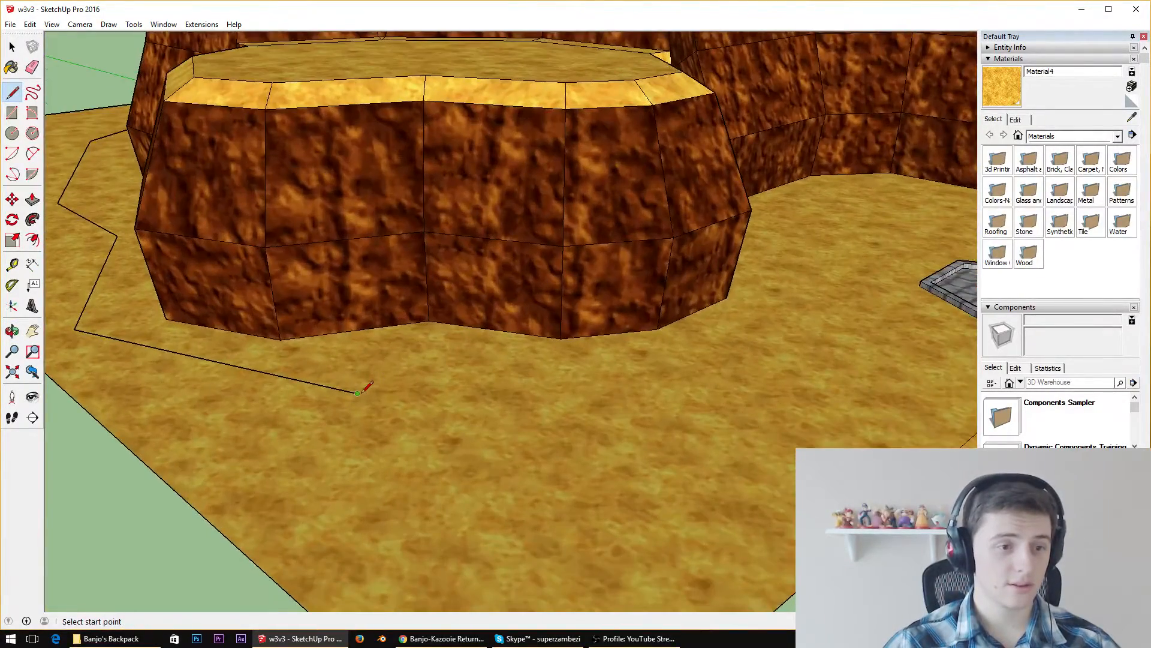
left_click(358, 393)
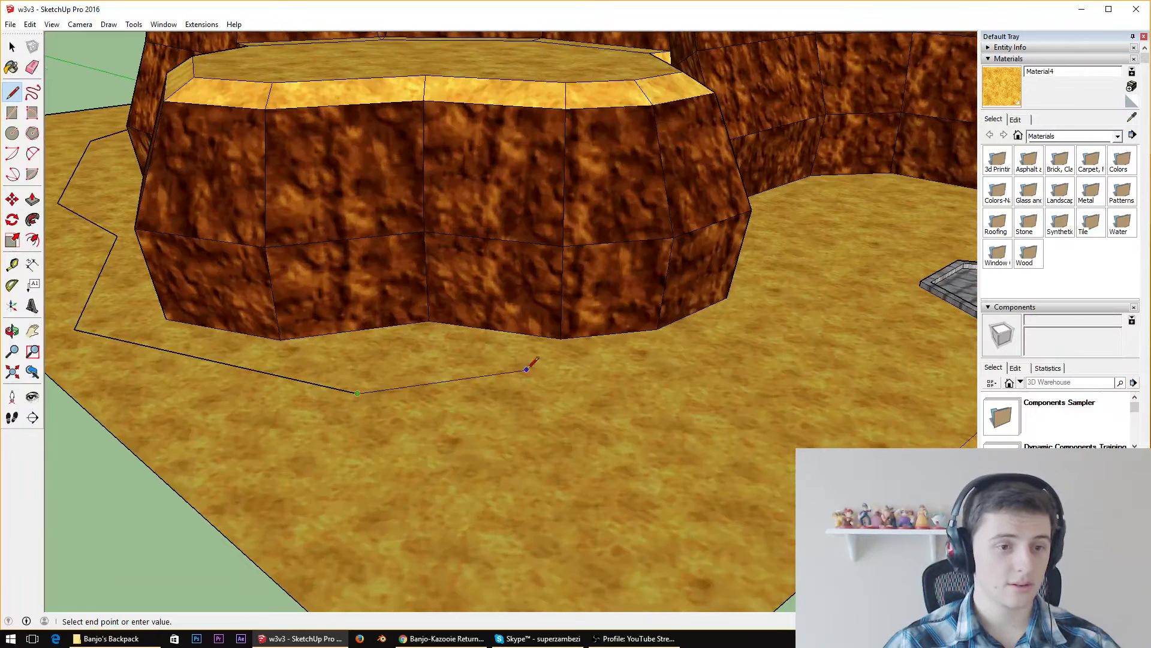
left_click(564, 376)
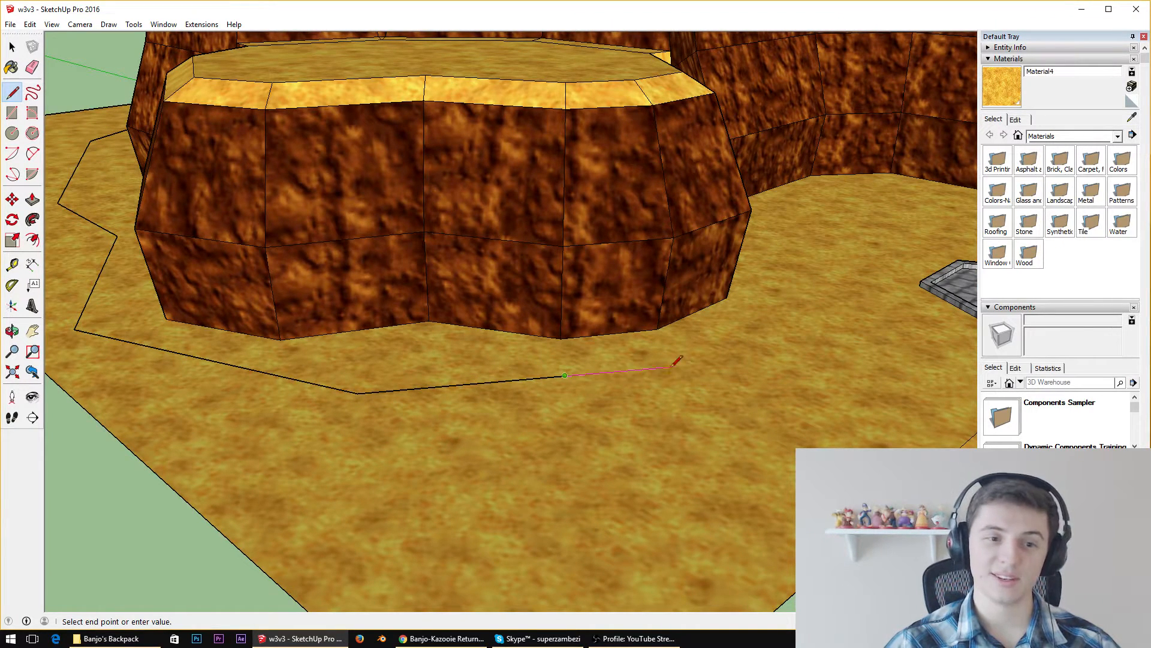
left_click(707, 374)
key("Escape")
middle_click_drag(805, 263, 444, 334)
scroll(445, 334, "down", 3)
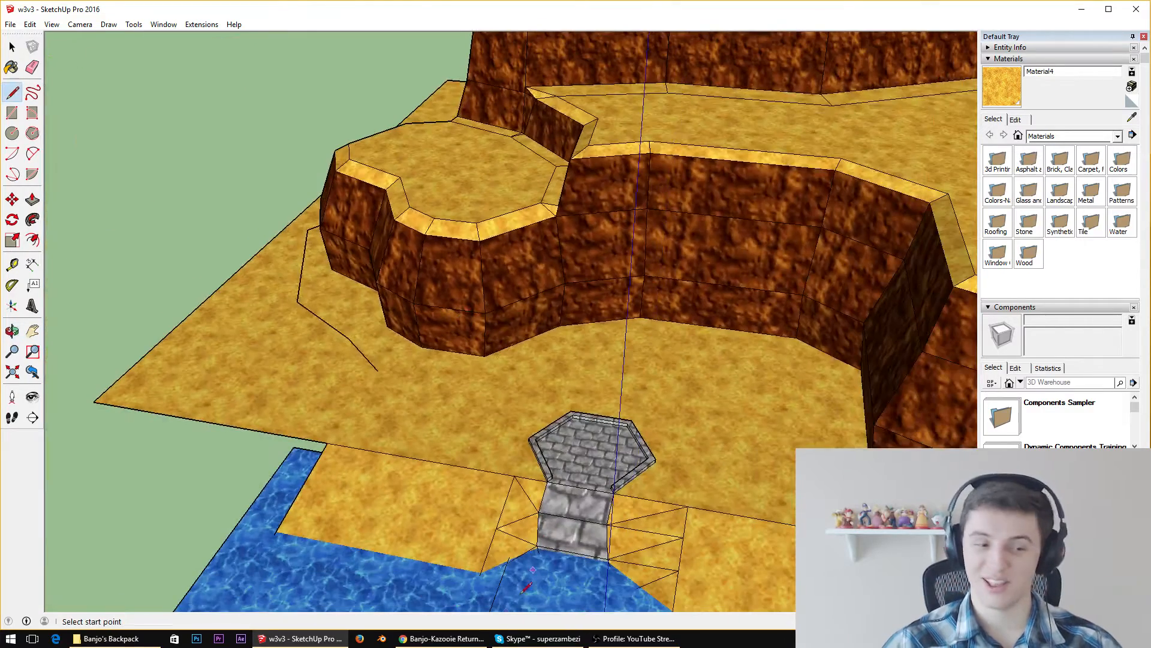
left_click(448, 639)
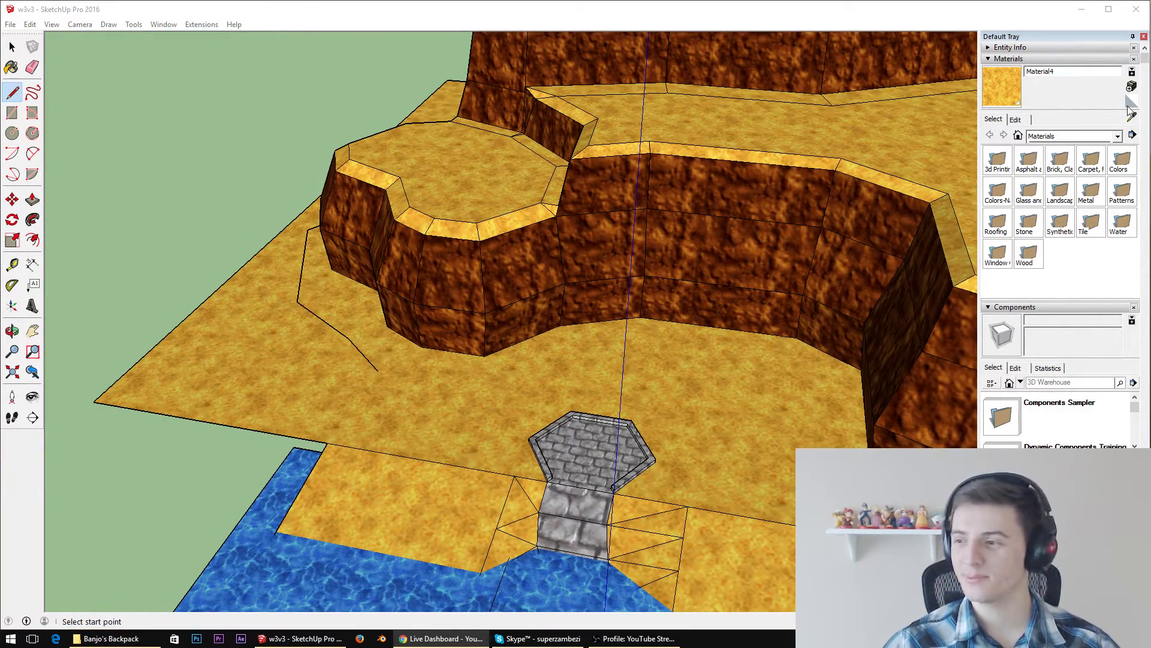
scroll(634, 369, "down", 5)
middle_click_drag(631, 388, 749, 425)
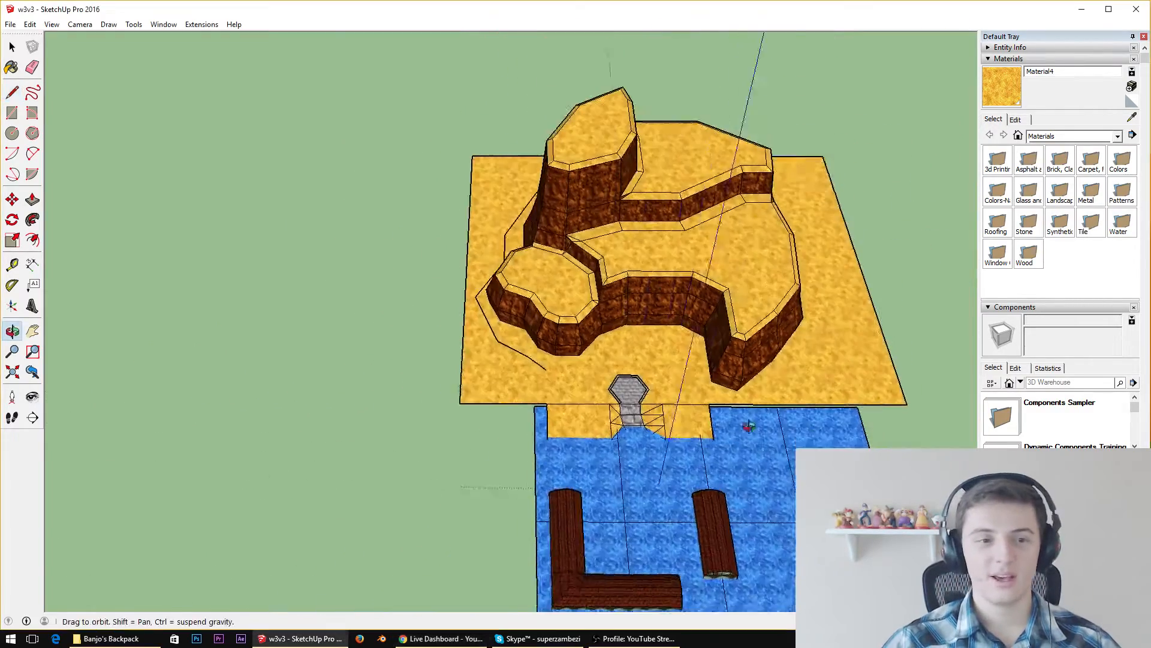
Undo the last two line segments around the front of the low rounded ledge
key("l")
scroll(660, 384, "up", 6)
scroll(576, 356, "down", 2)
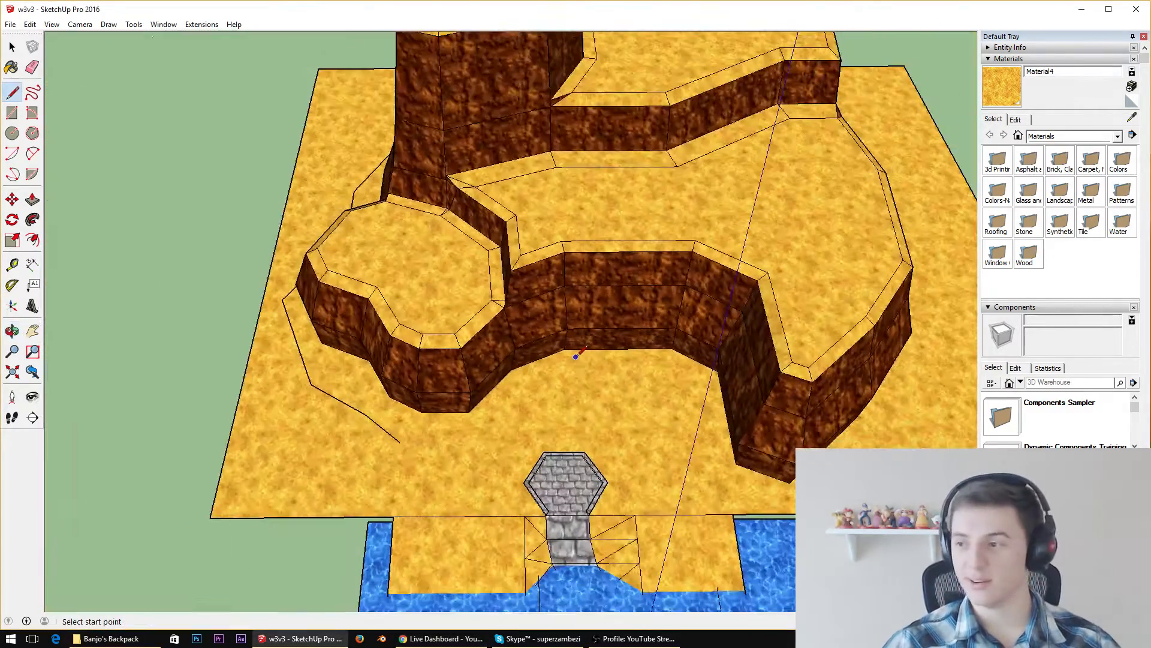
middle_click_drag(587, 400, 561, 285)
scroll(471, 425, "up", 6)
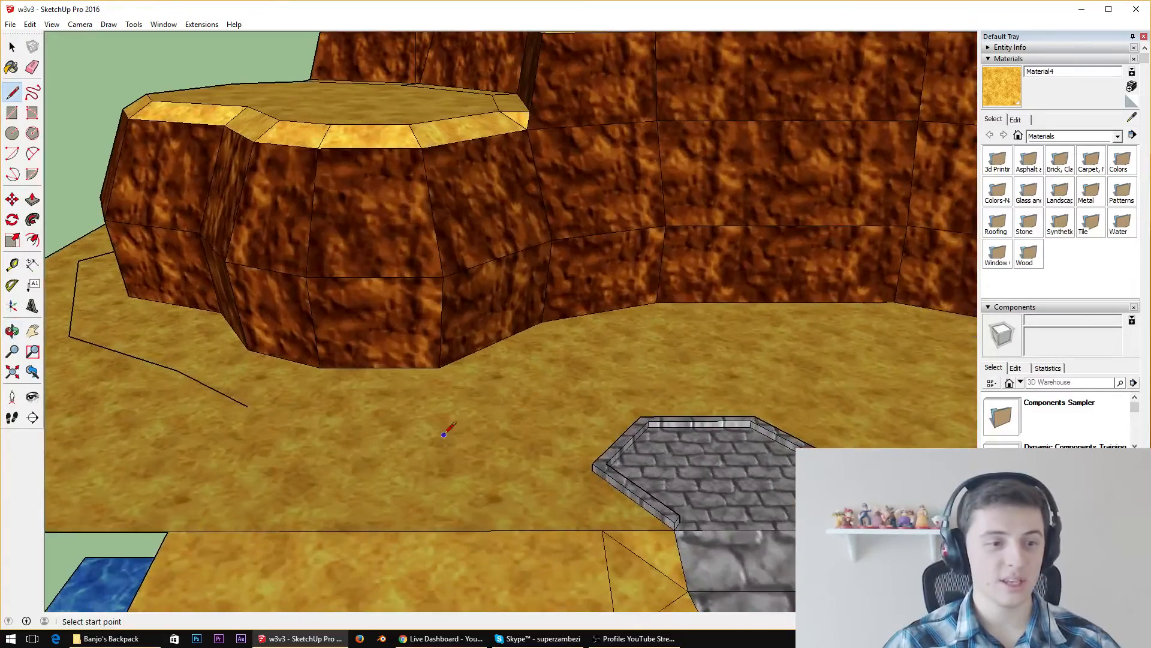
middle_click_drag(301, 390, 342, 542)
scroll(260, 465, "down", 3)
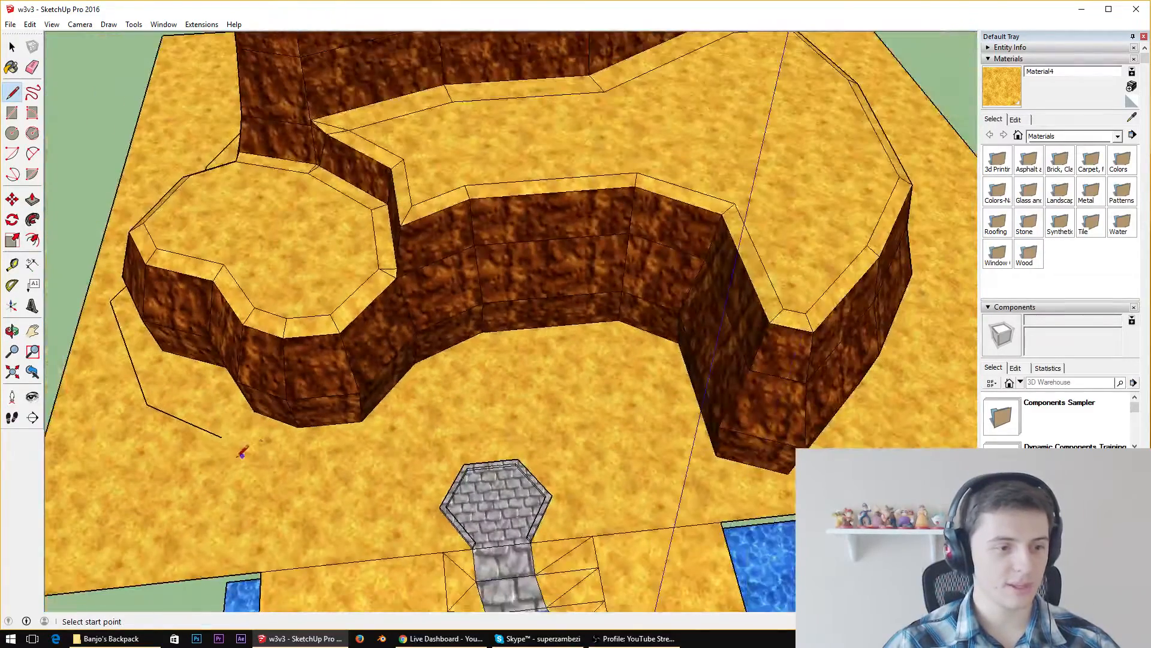
left_click(222, 437)
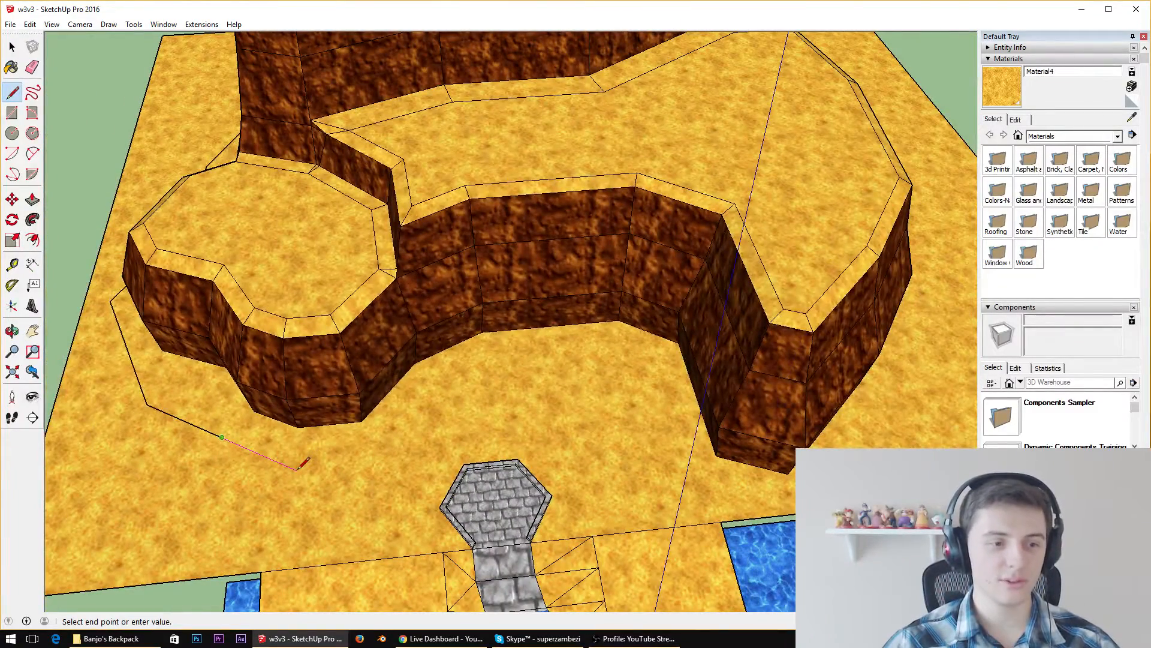
key("Escape")
key("ctrl+z")
key("ctrl+z")
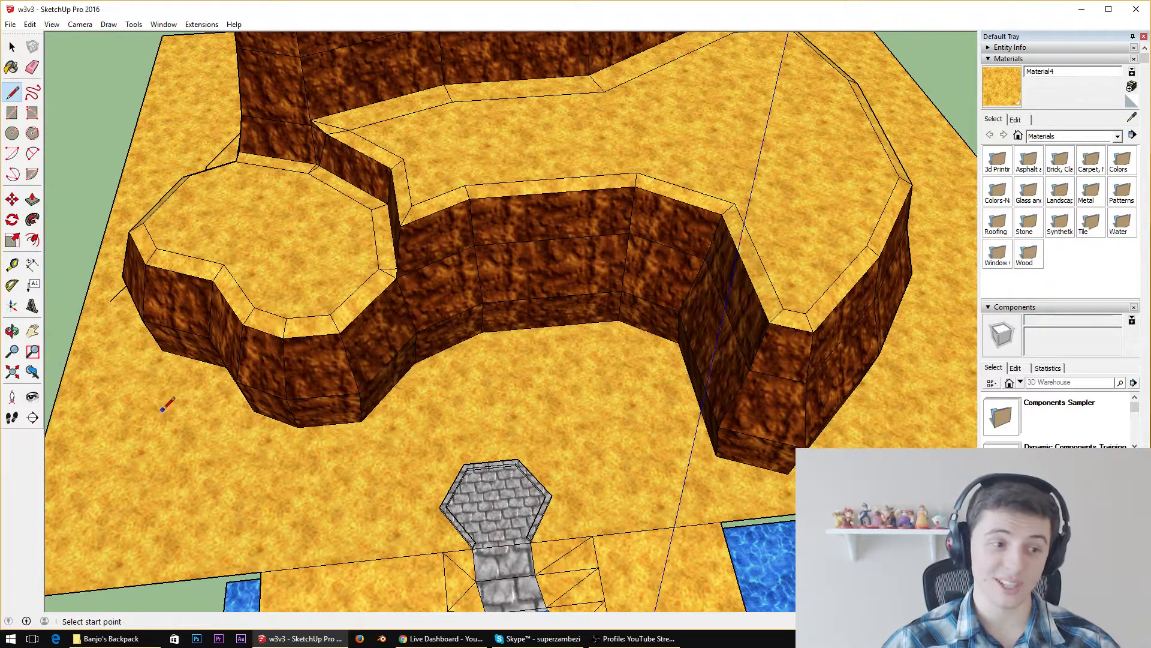
Redraw the path with four line segments on the sand around the low rounded ledge, ending between the cliff and the stone platform
left_click(110, 301)
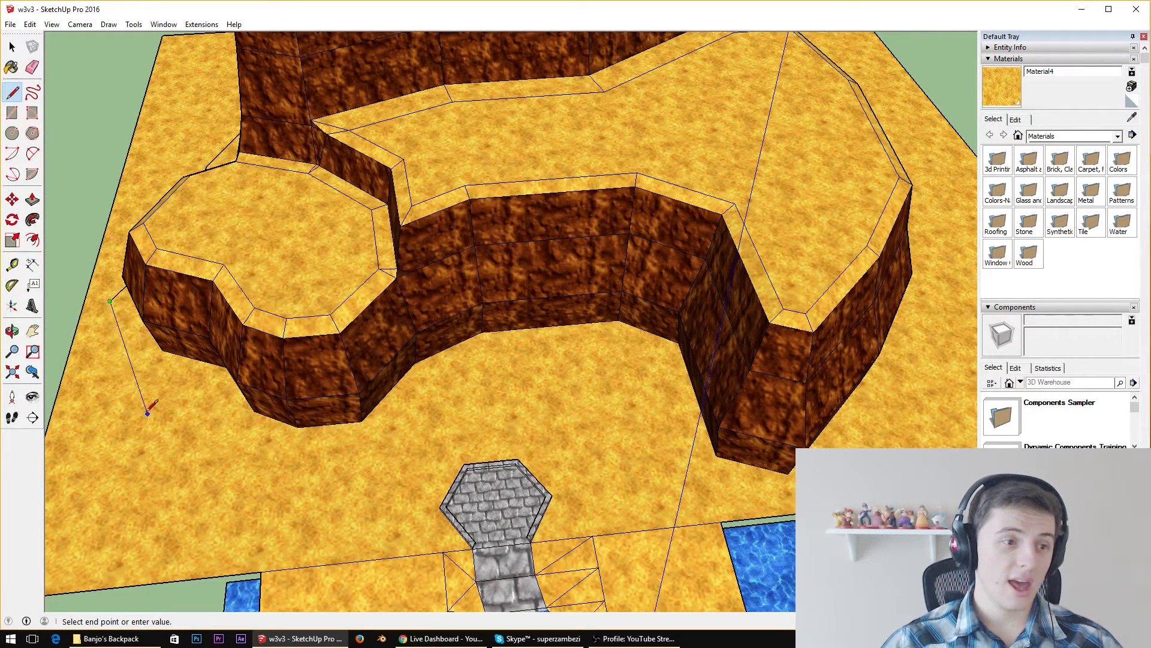
left_click(137, 402)
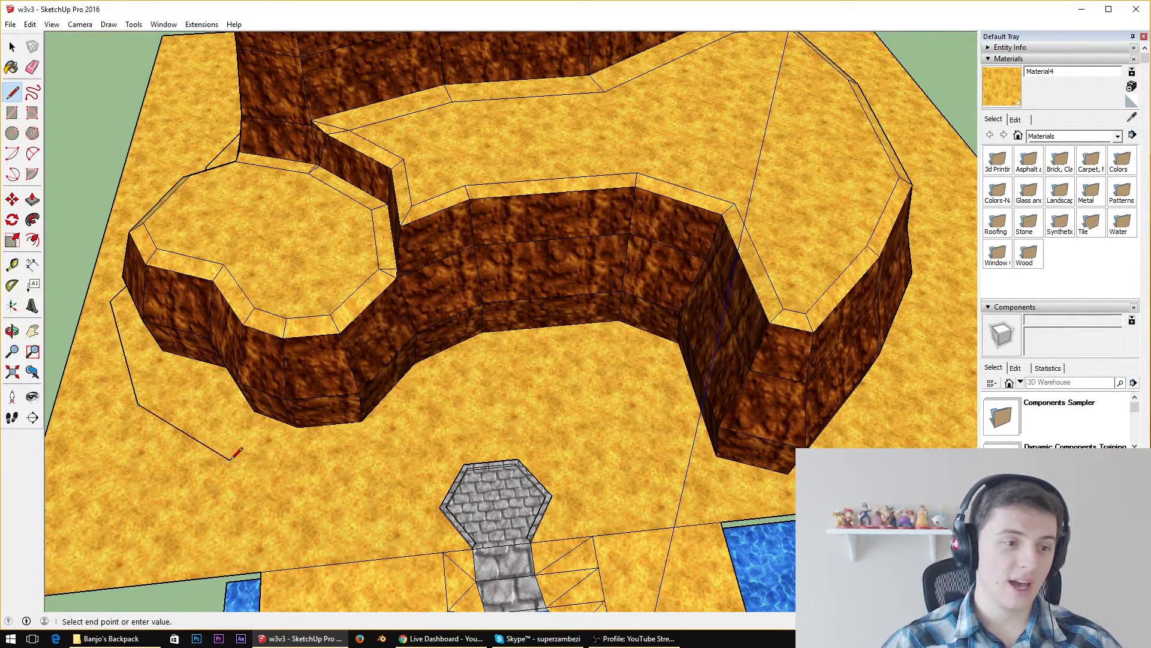
left_click(230, 460)
left_click(371, 480)
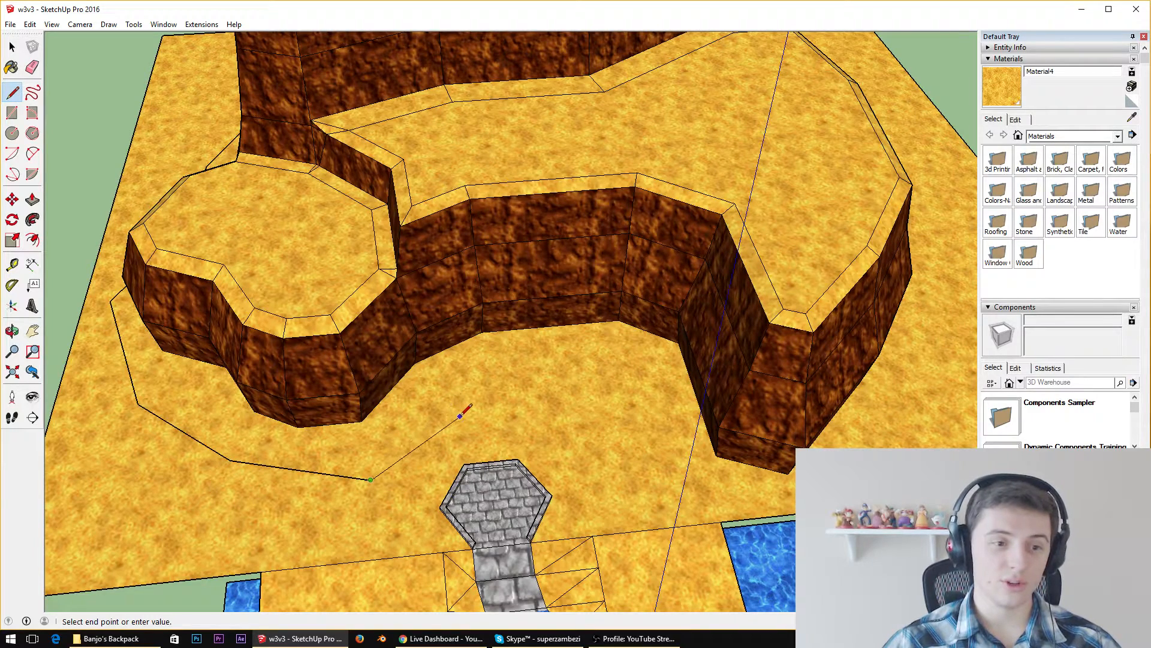
left_click(460, 421)
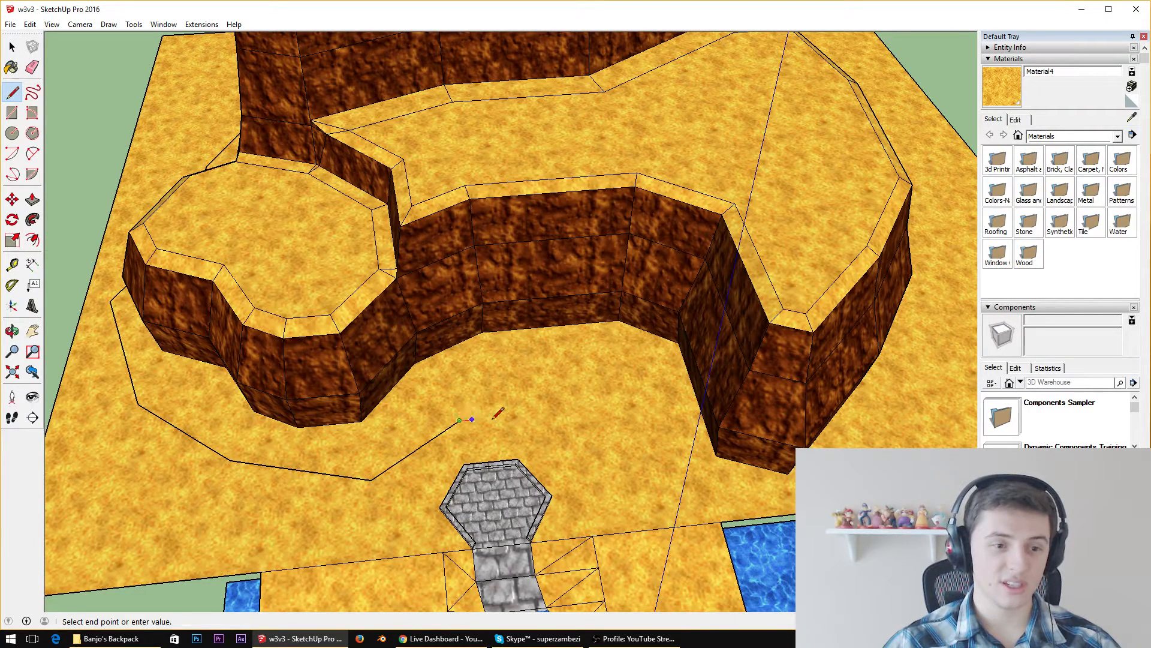
Continue the line path with four segments past the stone platform and around the lower terrace's tip, close to the shoreline
left_click(581, 410)
left_click(678, 472)
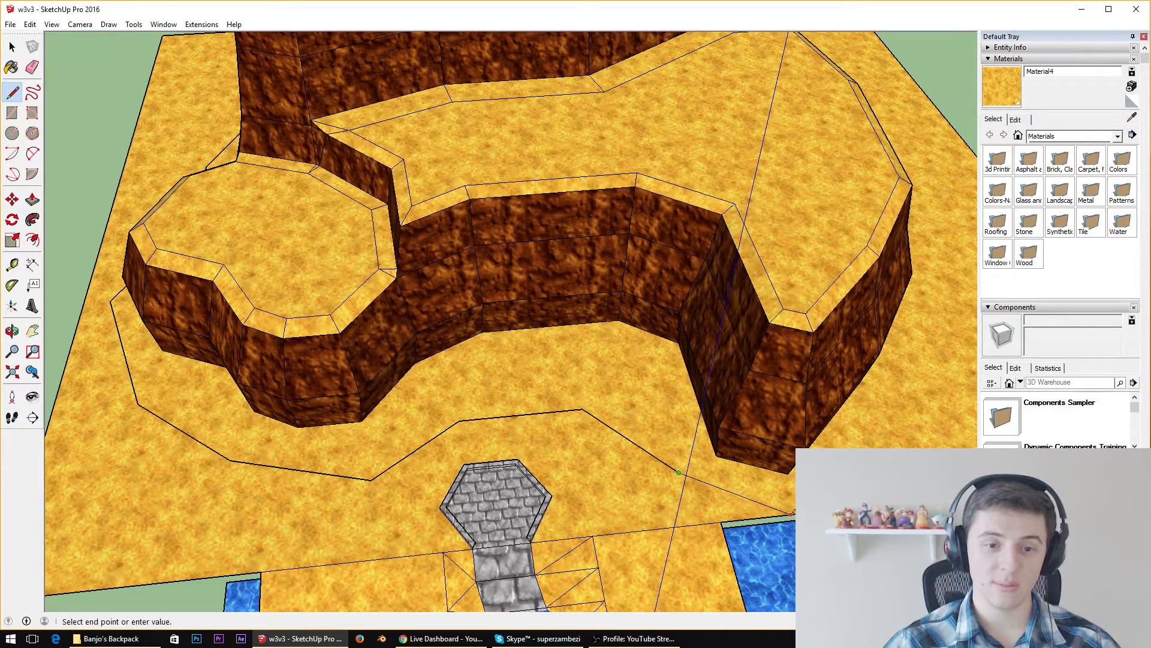
left_click(798, 511)
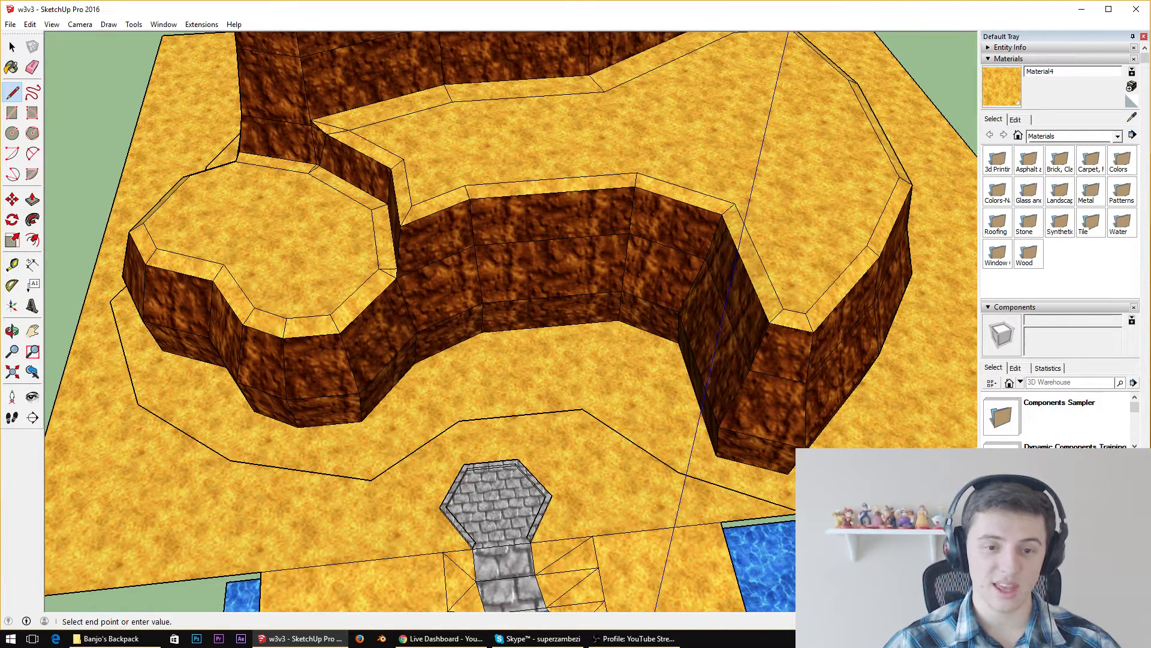
left_click(924, 432)
left_click(948, 295)
Draw five more line segments on the sand behind the terraced cliff, closing the path at its starting segment beside the tallest section
middle_click_drag(950, 292, 495, 152)
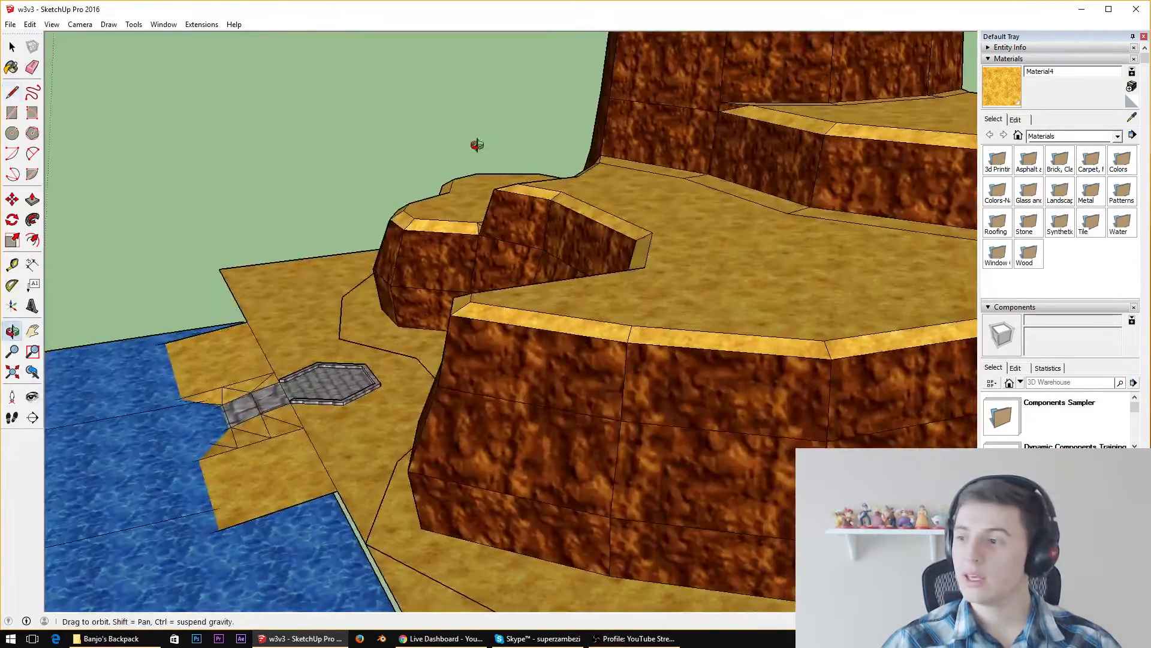
scroll(821, 403, "down", 10)
middle_click_drag(822, 403, 833, 504)
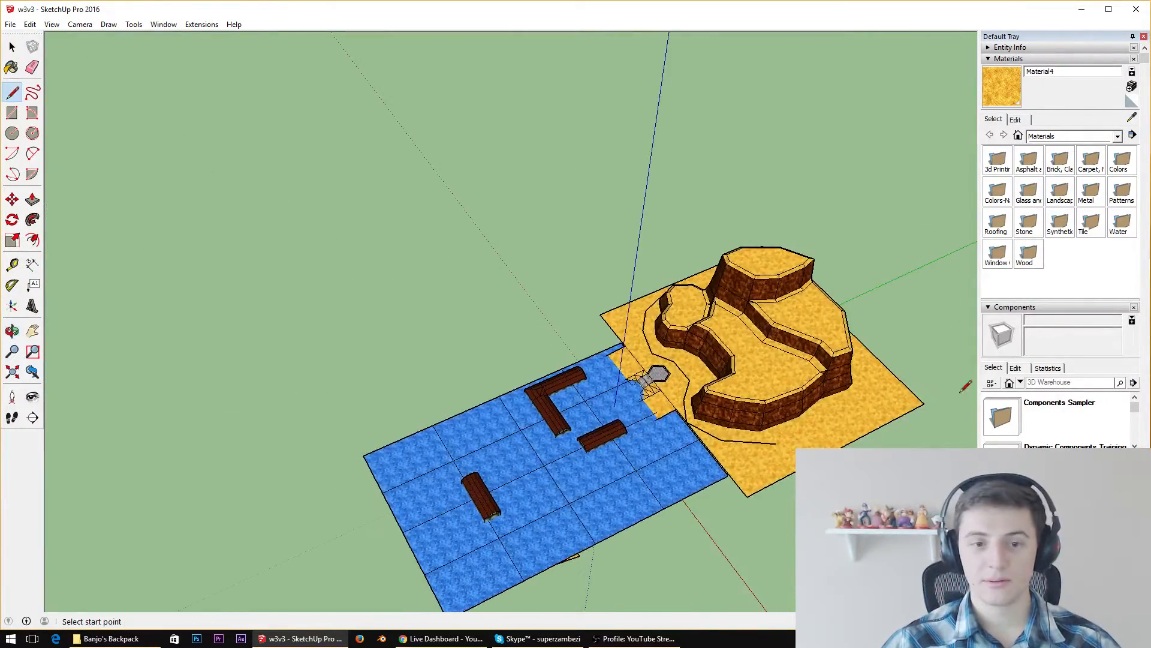
scroll(950, 383, "up", 7)
middle_click_drag(887, 407, 621, 344)
scroll(619, 346, "down", 3)
scroll(690, 311, "down", 3)
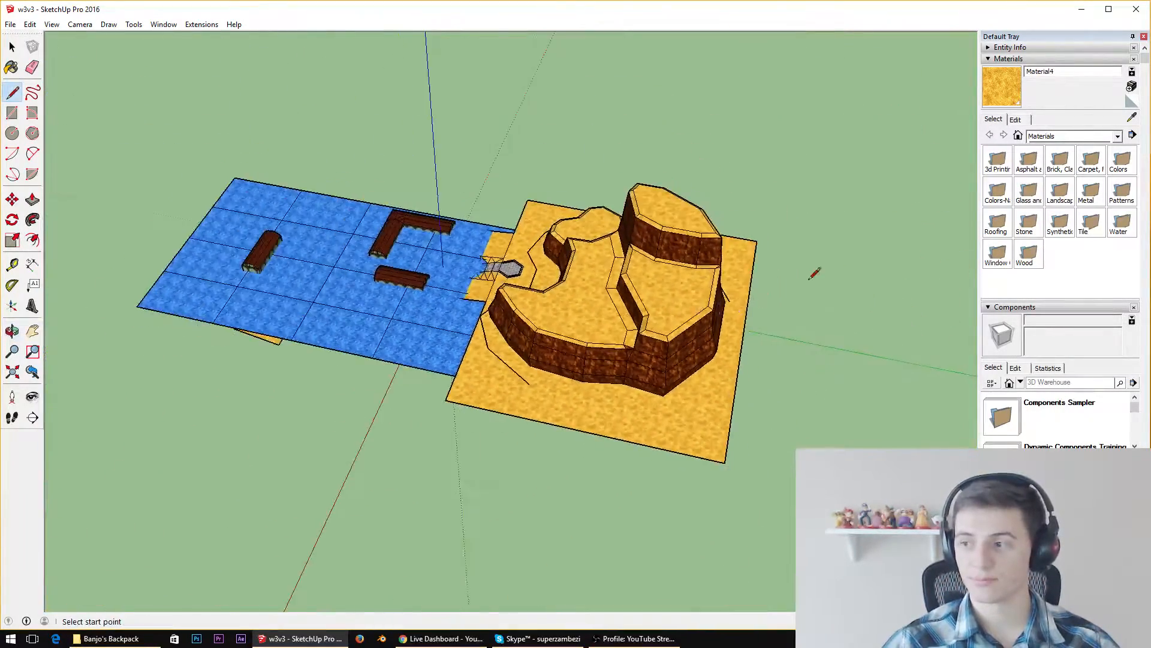
middle_click_drag(810, 278, 639, 505)
scroll(640, 504, "up", 4)
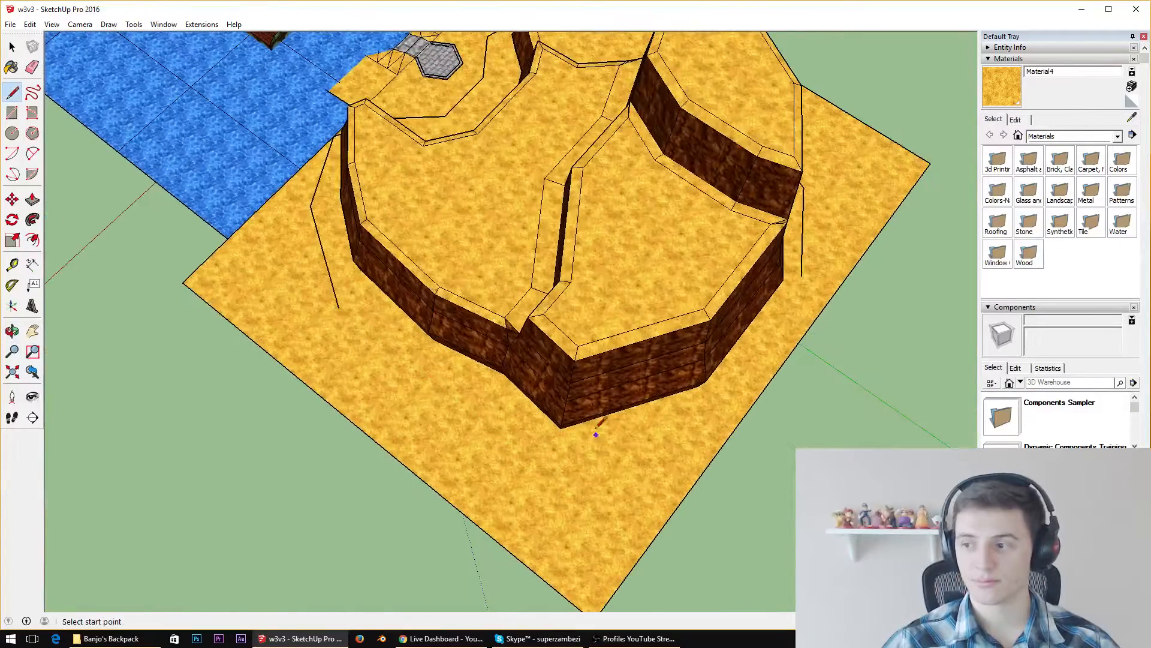
left_click(339, 308)
left_click(411, 366)
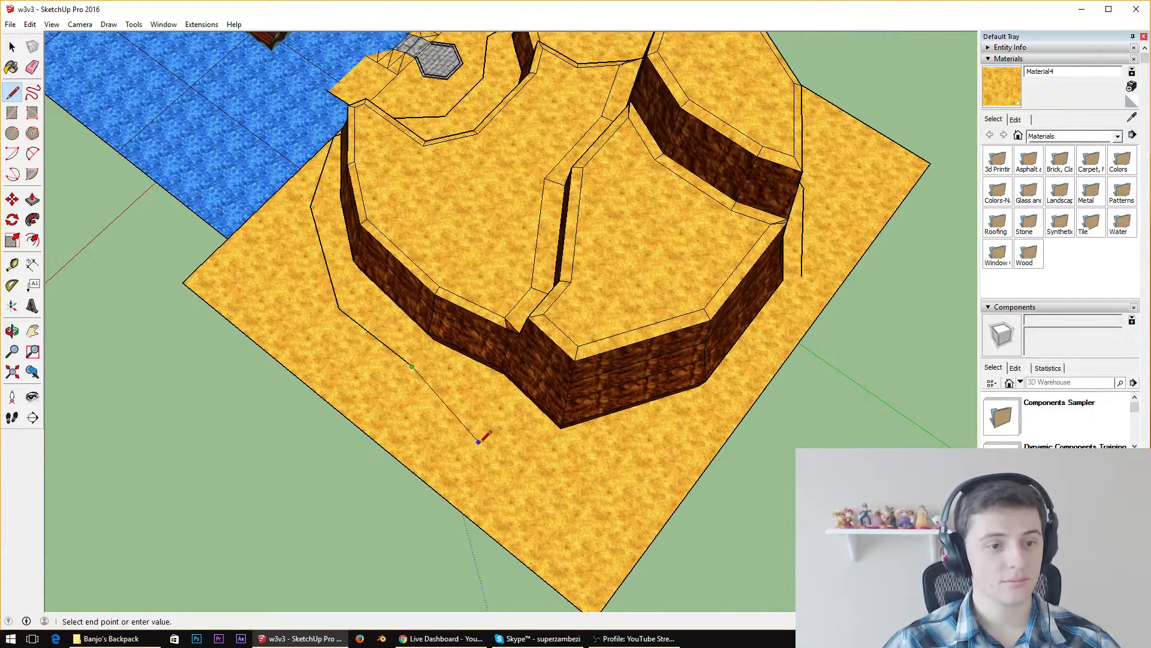
left_click(443, 446)
left_click(547, 454)
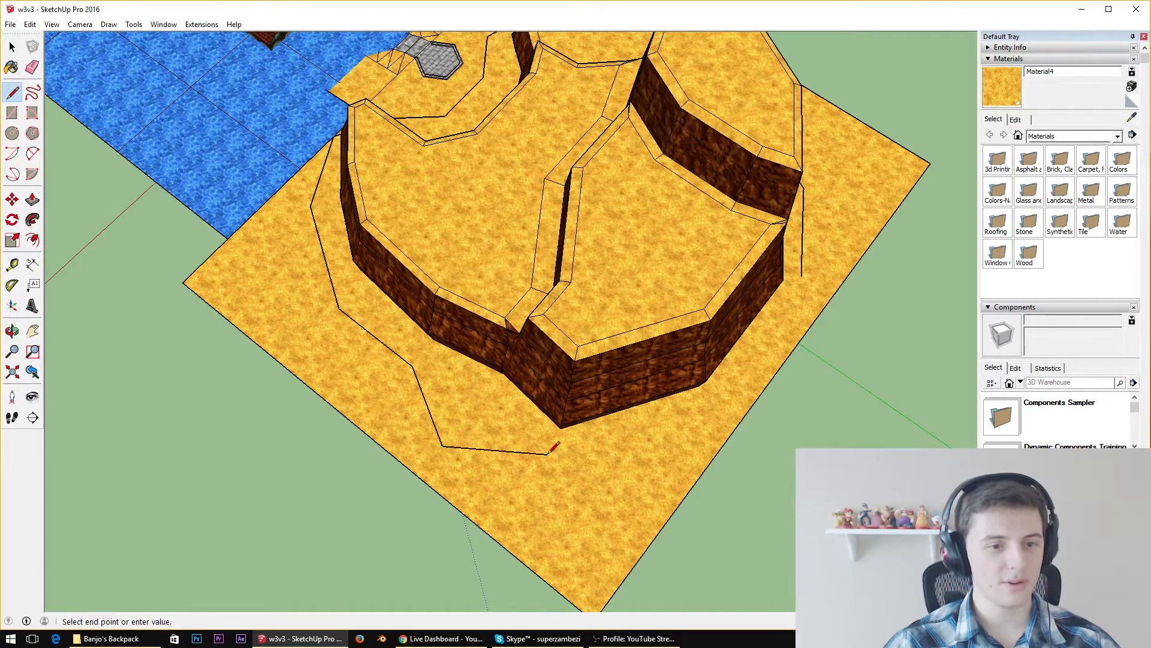
left_click(694, 414)
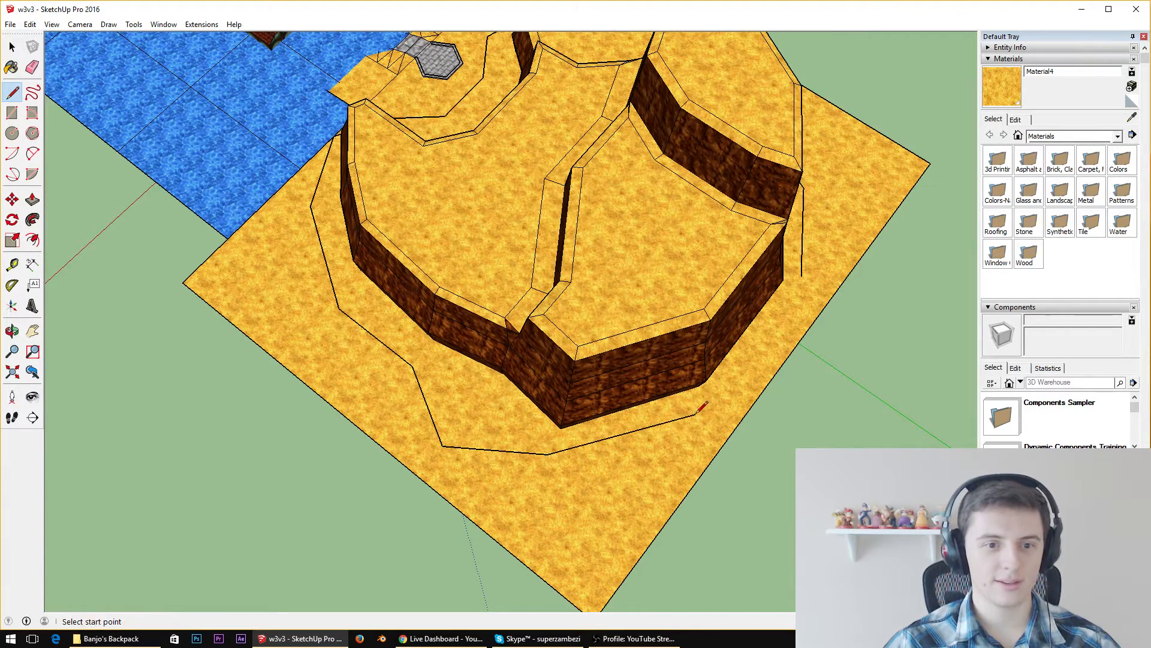
left_click(801, 277)
Try to delete the white face overlapping the sand around the cliff's base
mouse_move(801, 277)
middle_mouse_down()
mouse_move(918, 186)
mouse_move(511, 385)
middle_mouse_up()
key("space")
scroll(510, 384, "up", 3)
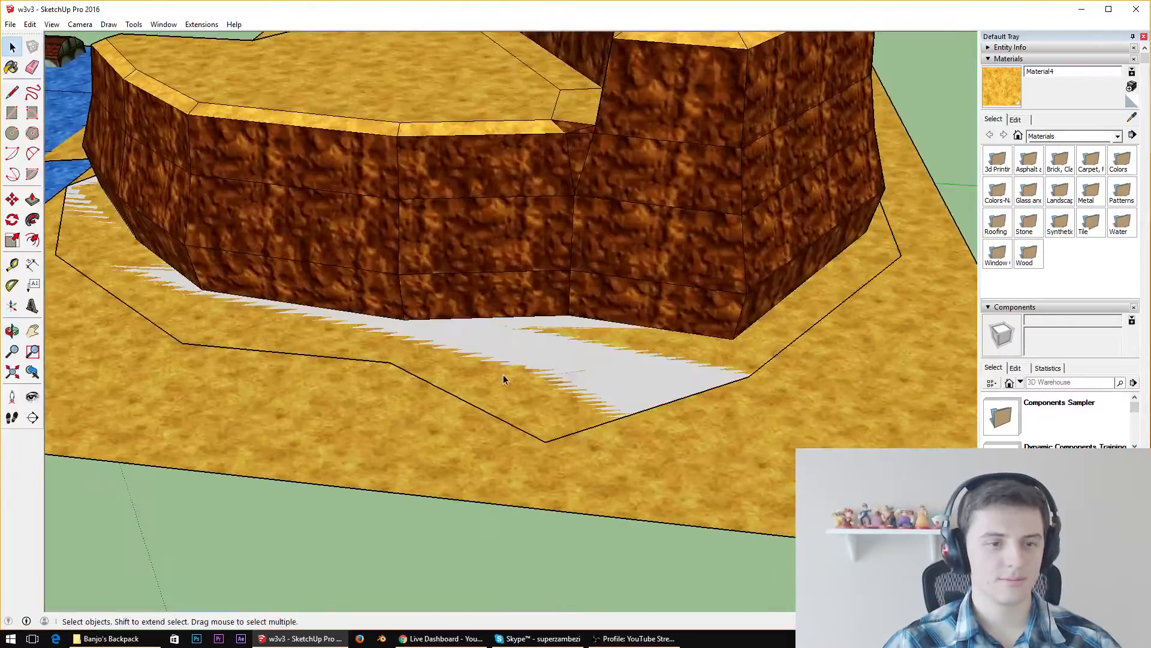
left_click(567, 371)
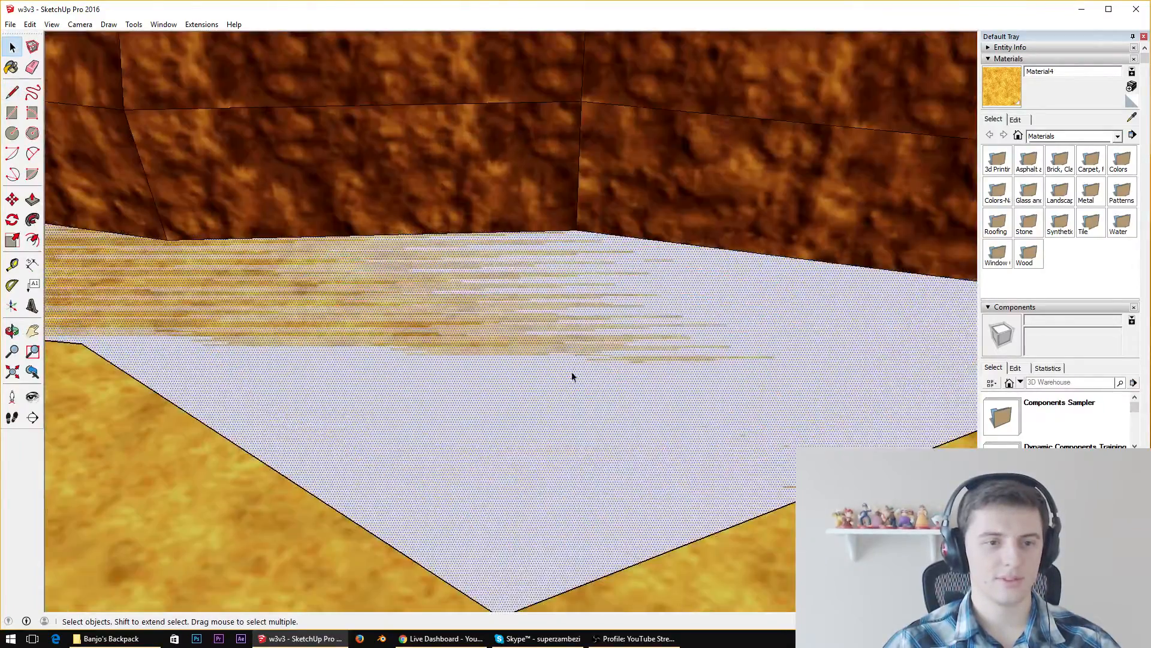
middle_click_drag(572, 376, 473, 76)
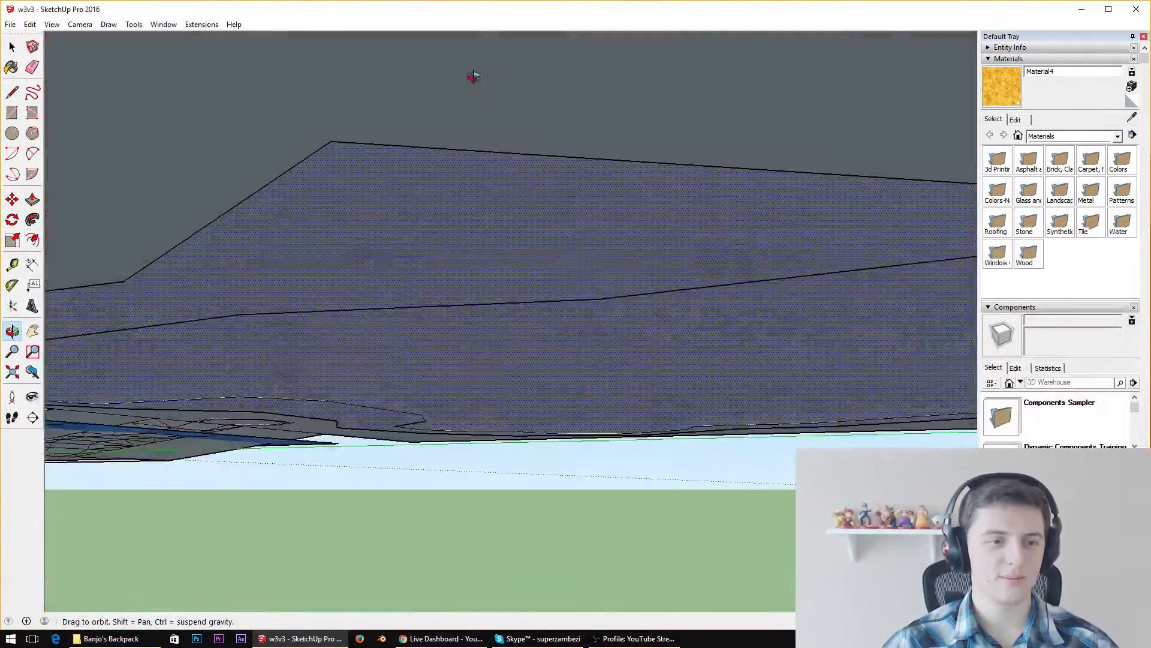
middle_click_drag(444, 203, 436, 97)
middle_click_drag(475, 220, 558, 613)
key("Delete")
scroll(454, 463, "down", 2)
left_click(456, 467)
key("ctrl+z")
Delete the white face overlapping the sand between the cliff's base and the line path
scroll(638, 454, "down", 8)
scroll(537, 514, "up", 8)
middle_click_drag(535, 510, 448, 402)
scroll(465, 399, "down", 10)
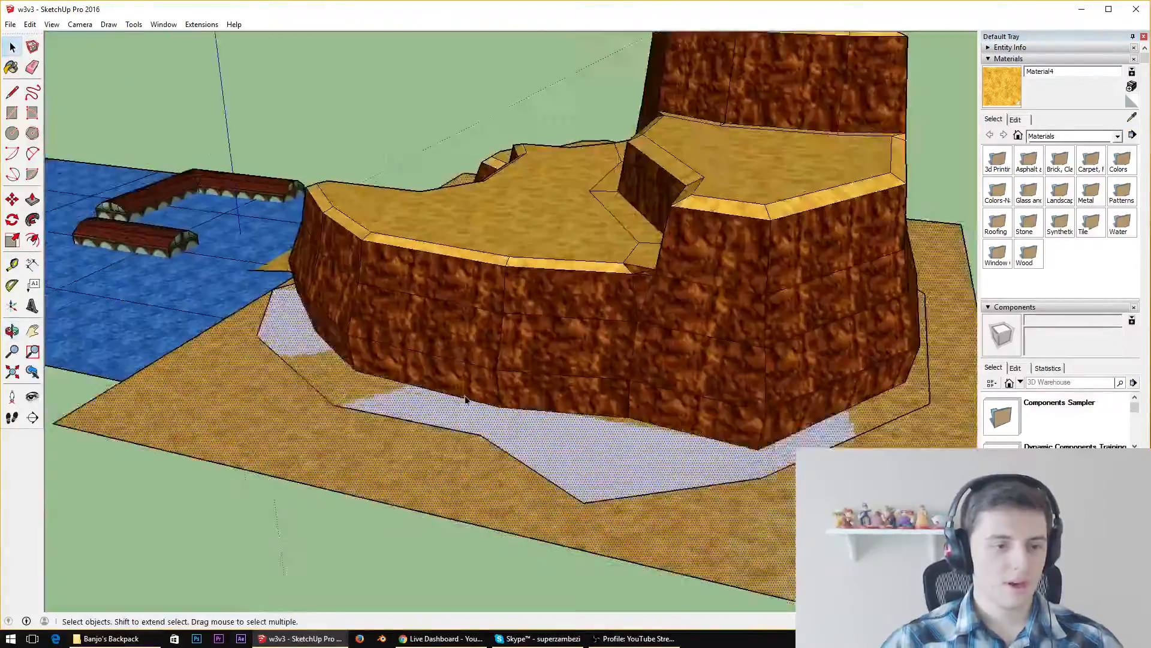
middle_click_drag(712, 414, 462, 367)
scroll(473, 414, "up", 8)
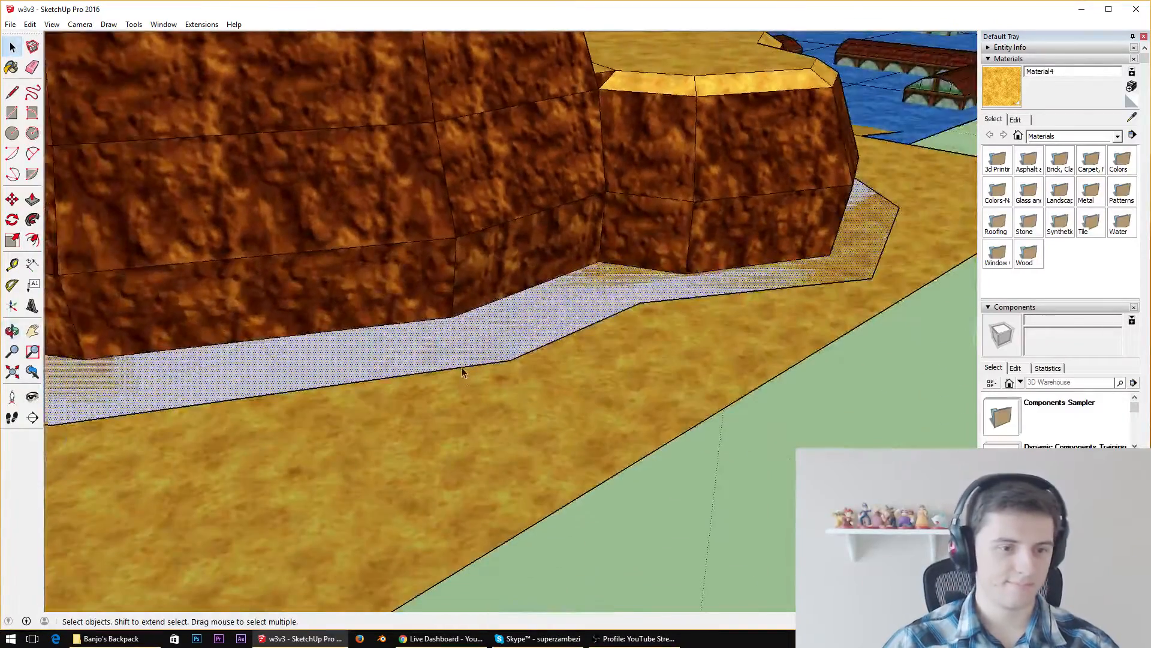
key("Delete")
Adjust a corner of the line path on the sand behind the cliff with the Move tool
middle_click_drag(488, 326, 618, 354)
middle_click_drag(182, 382, 143, 243)
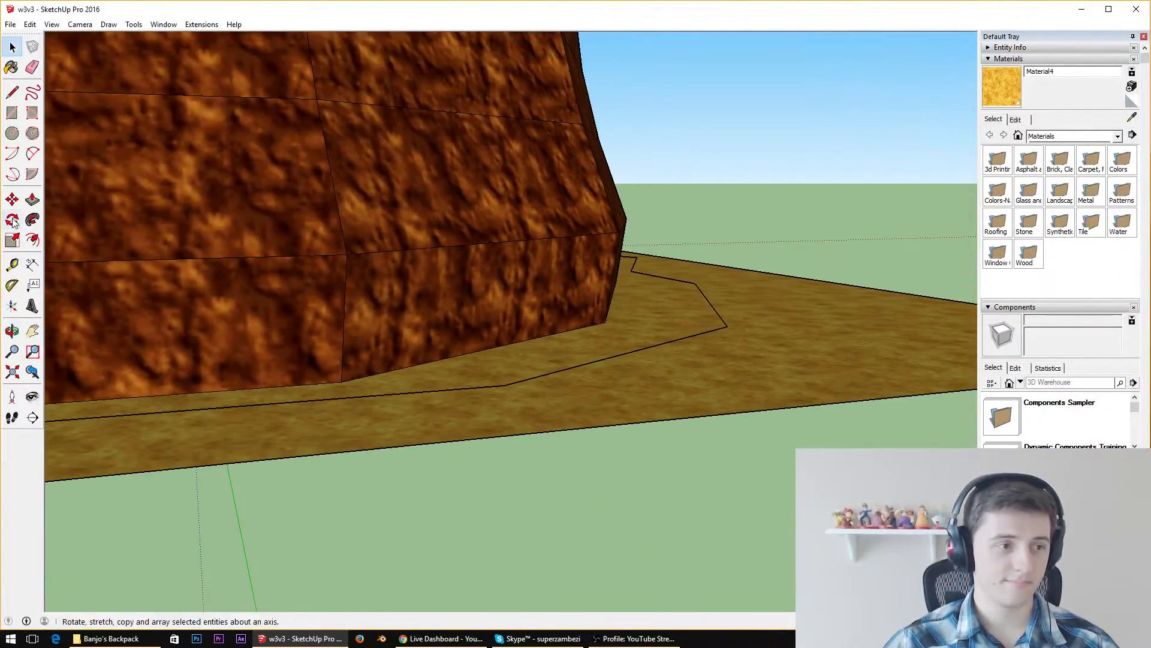
left_click(12, 199)
left_click(504, 385)
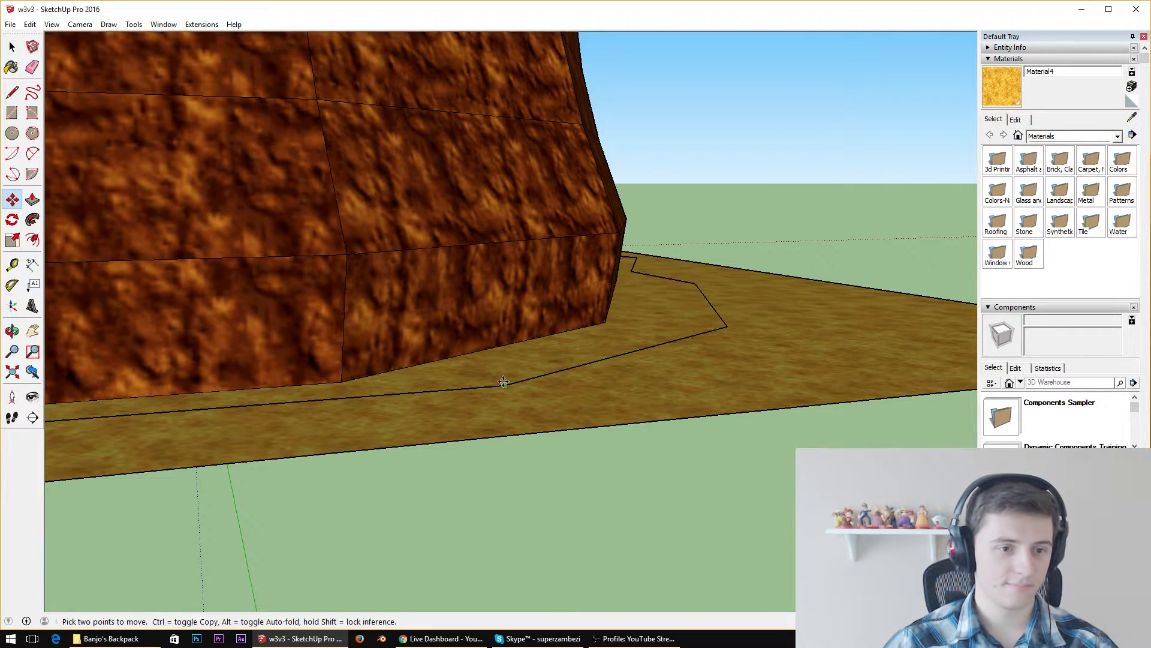
left_click(728, 327)
middle_click_drag(728, 326, 692, 460)
scroll(692, 459, "down", 8)
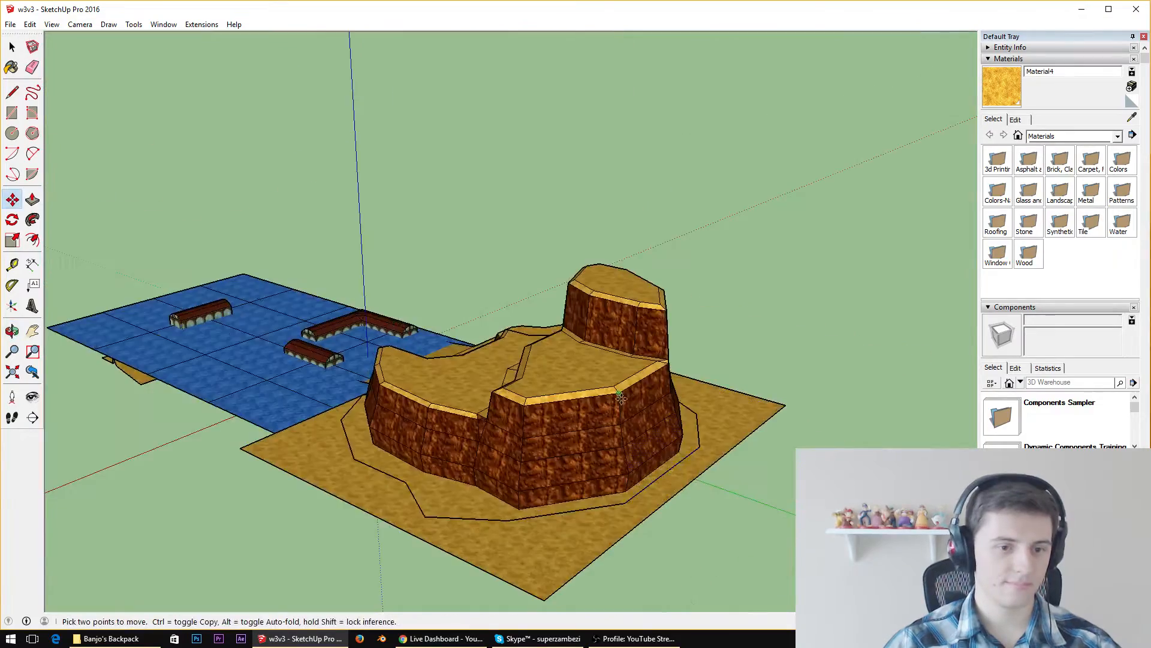
Adjust the line path's corners on the sand around the outer side of the lower terrace with the Move tool
middle_click_drag(624, 443, 480, 537)
scroll(480, 537, "up", 2)
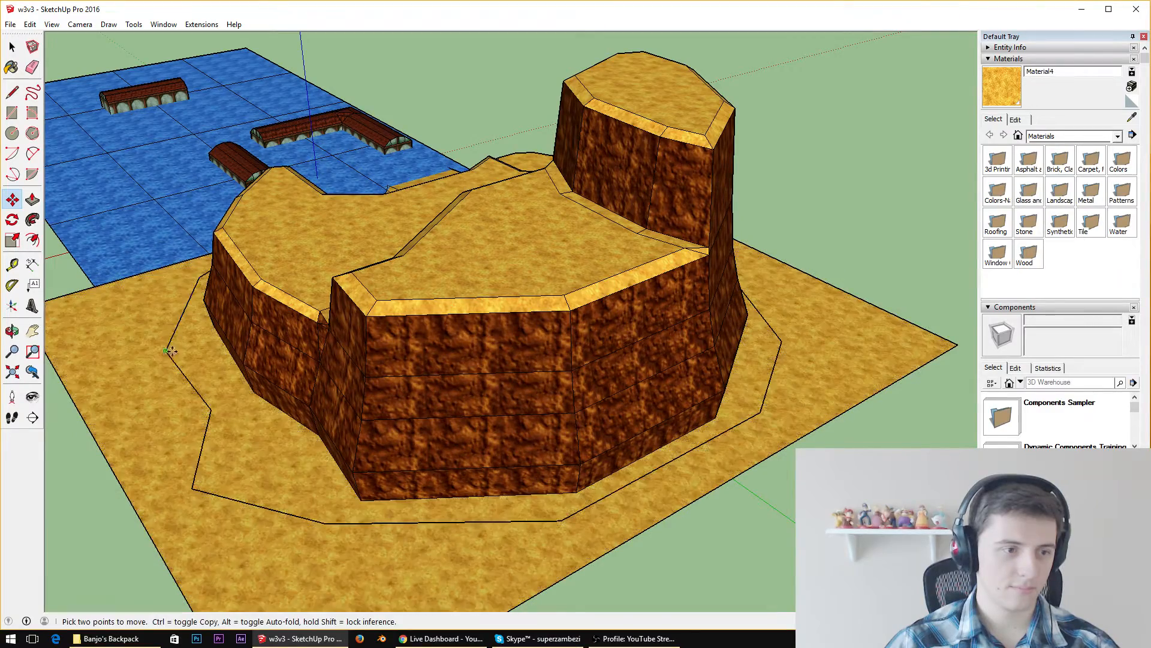
left_click(212, 409)
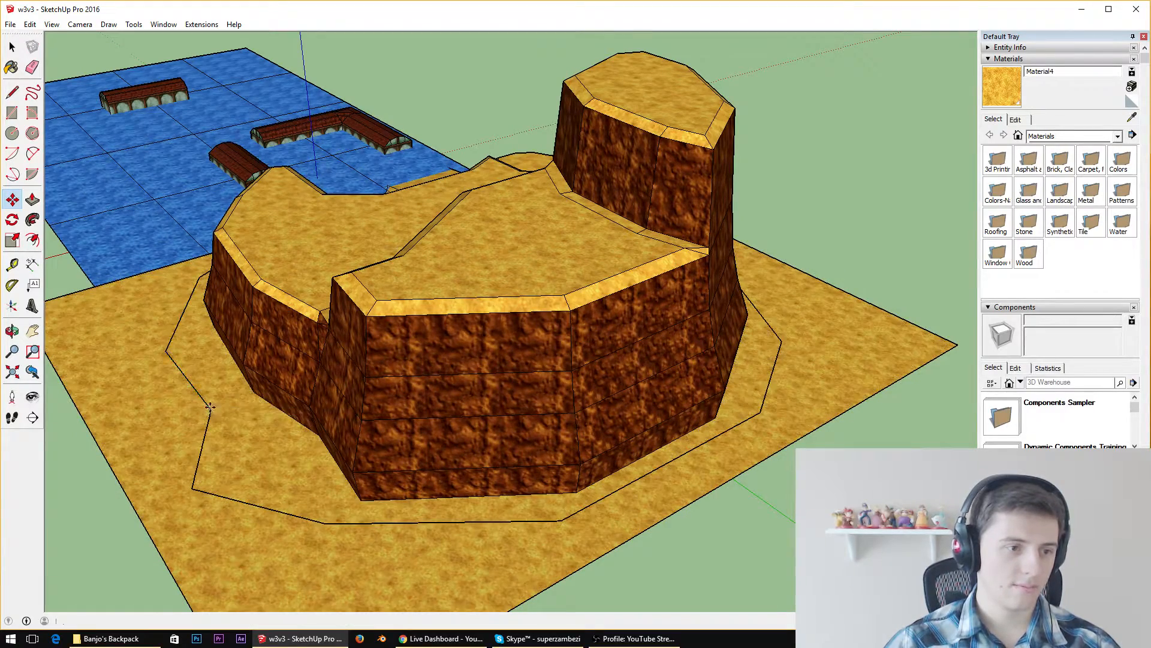
middle_click_drag(230, 441, 516, 462)
middle_click_drag(414, 465, 694, 502)
scroll(570, 540, "up", 3)
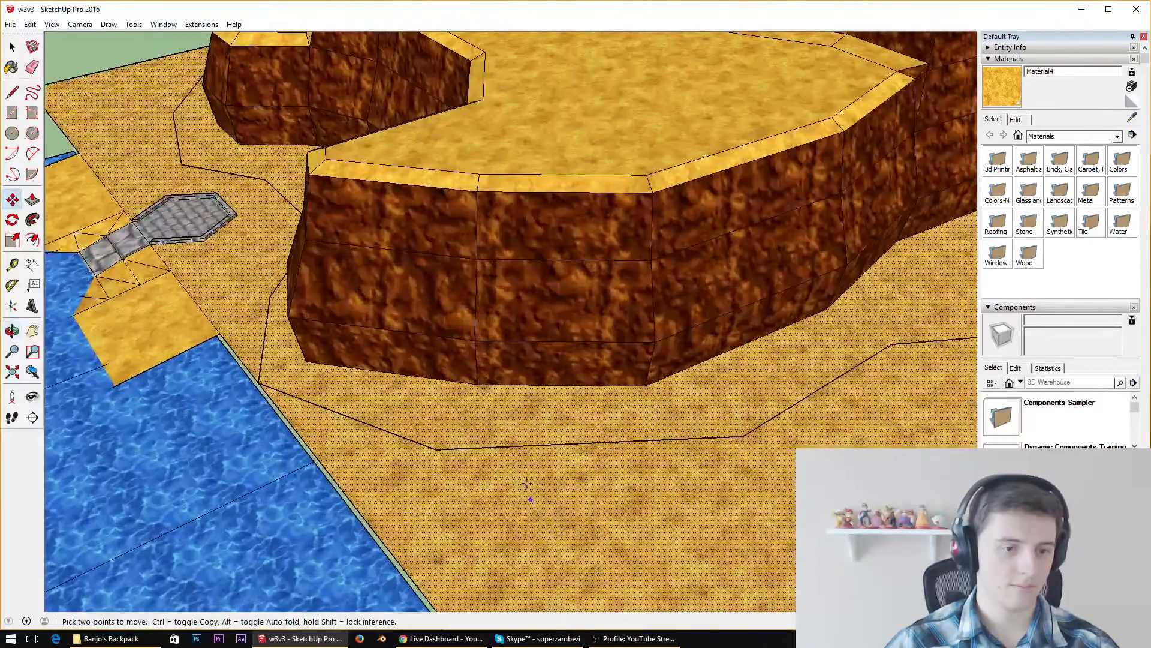
left_click(745, 436)
middle_click_drag(531, 416, 480, 399)
scroll(539, 359, "down", 6)
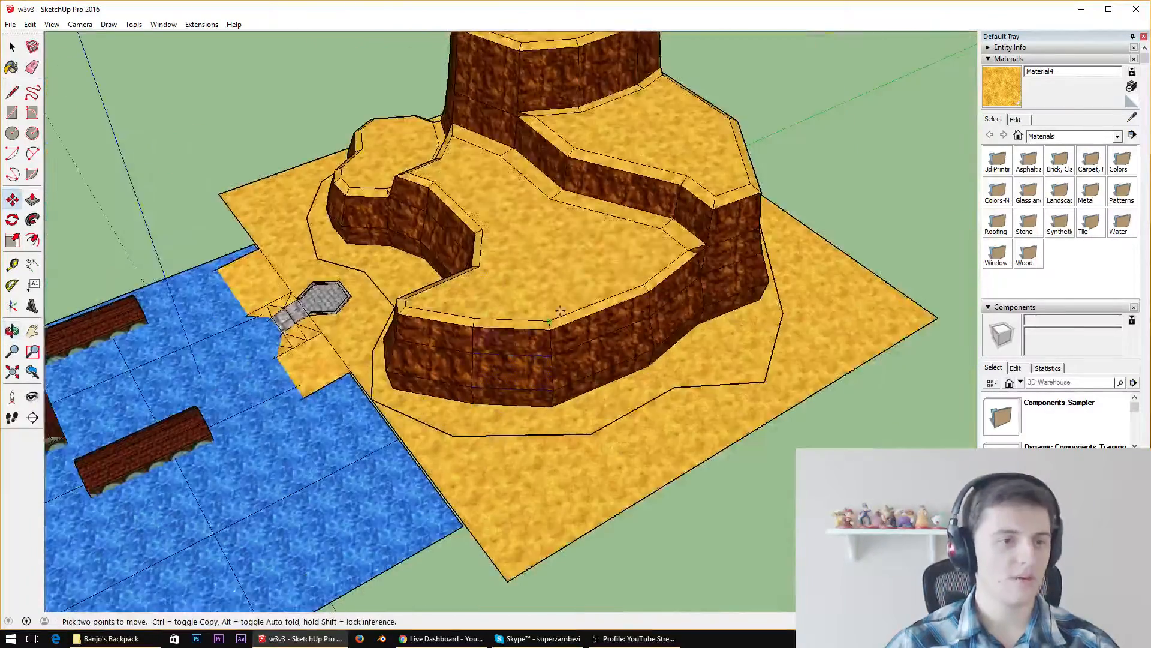
Draw a straight line beneath the cliff, joining the path's corner behind the tallest section to the corner near the shoreline
middle_click_drag(574, 342, 603, 458)
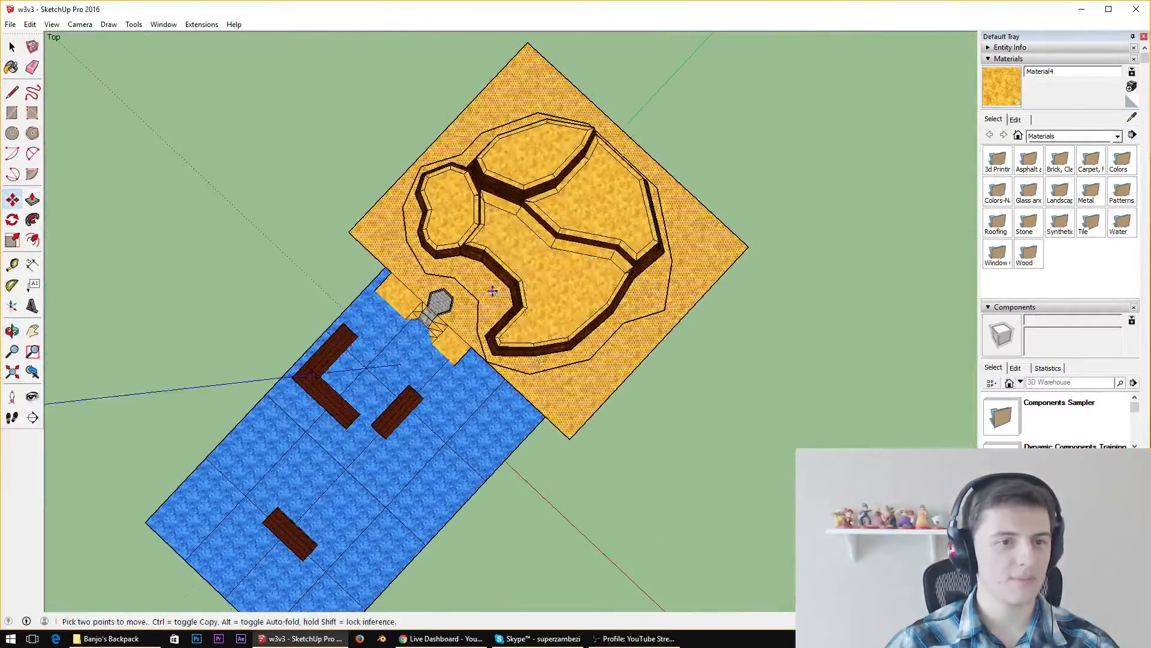
left_click(12, 93)
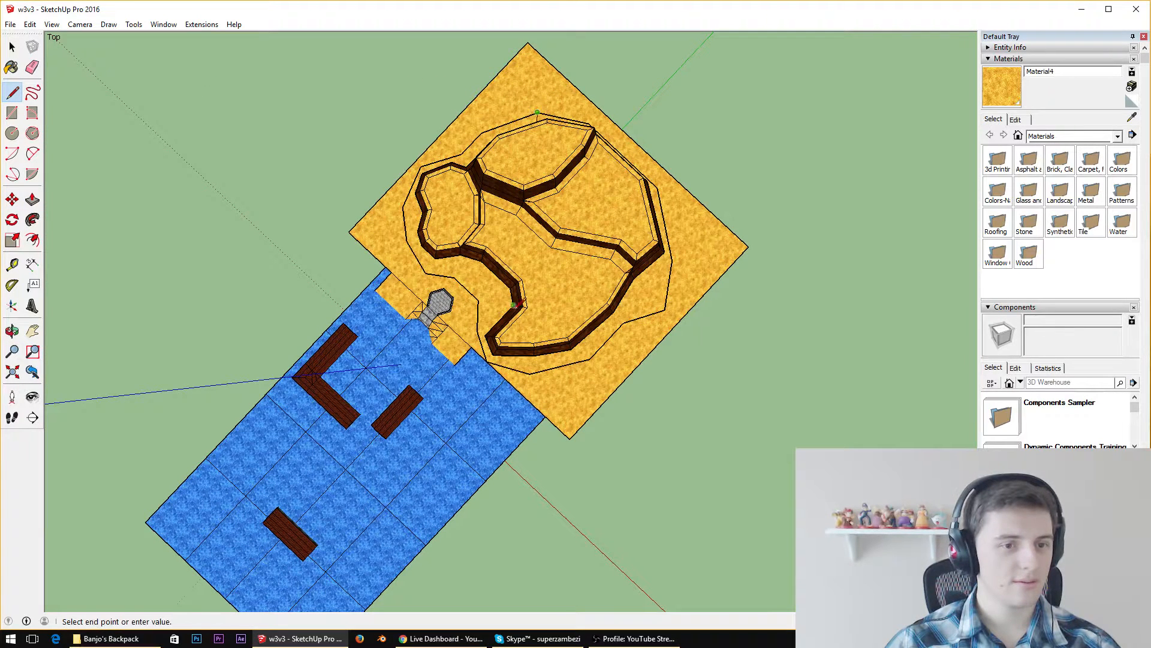
key("space")
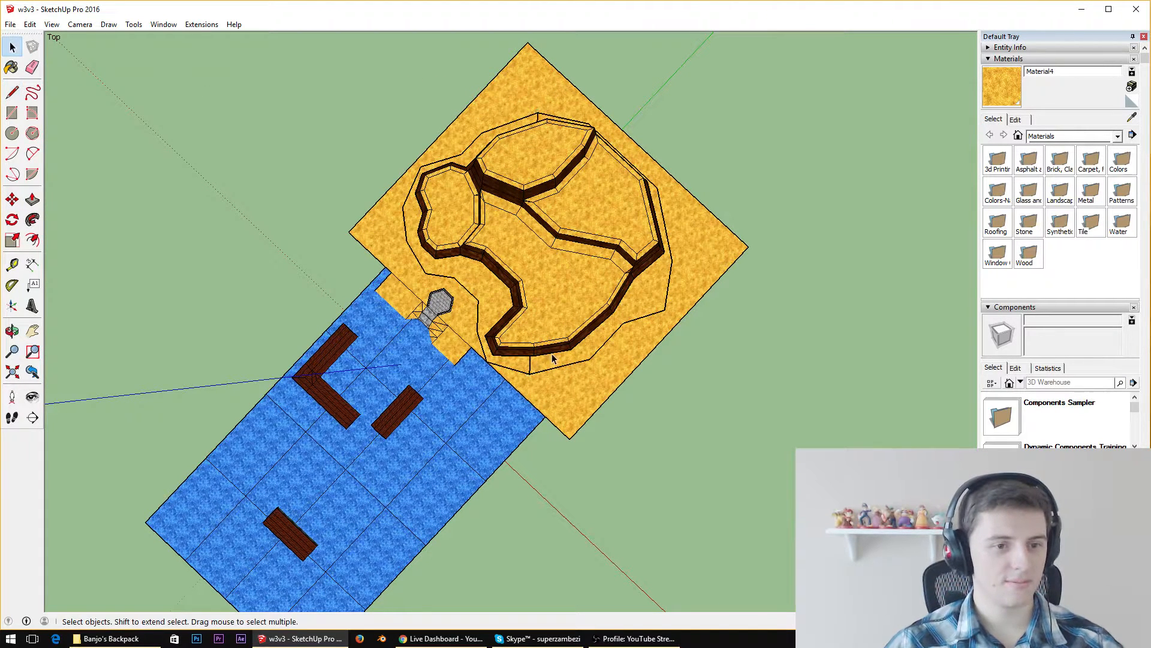
Select the sand surface and examine from several angles whether the line path separates it around the terraced cliff and stone platform
left_click(501, 365)
scroll(502, 367, "up", 4)
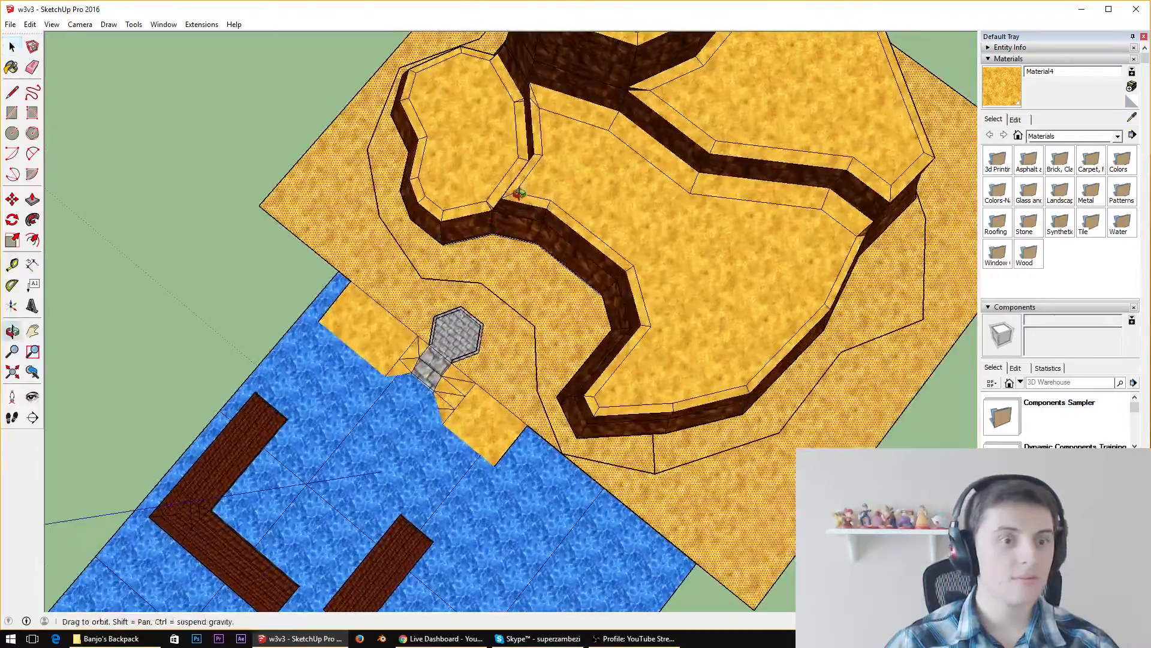
scroll(526, 284, "up", 4)
middle_click_drag(527, 284, 567, 222)
scroll(558, 240, "up", 3)
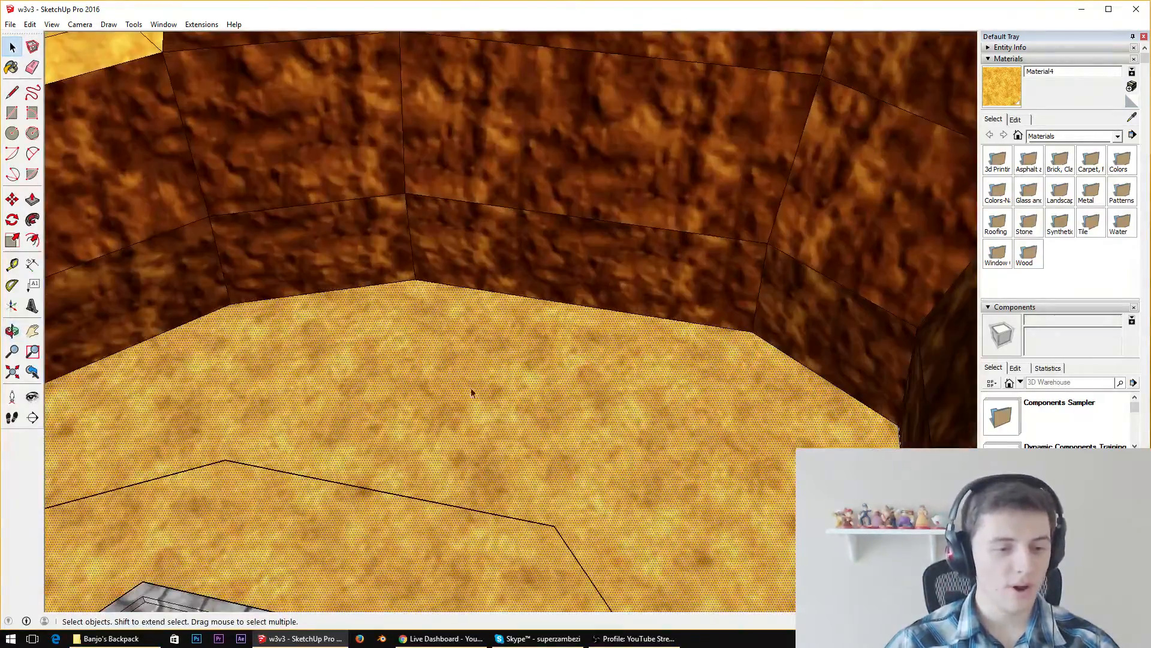
scroll(536, 365, "down", 6)
scroll(550, 358, "down", 4)
middle_click_drag(432, 264, 458, 335)
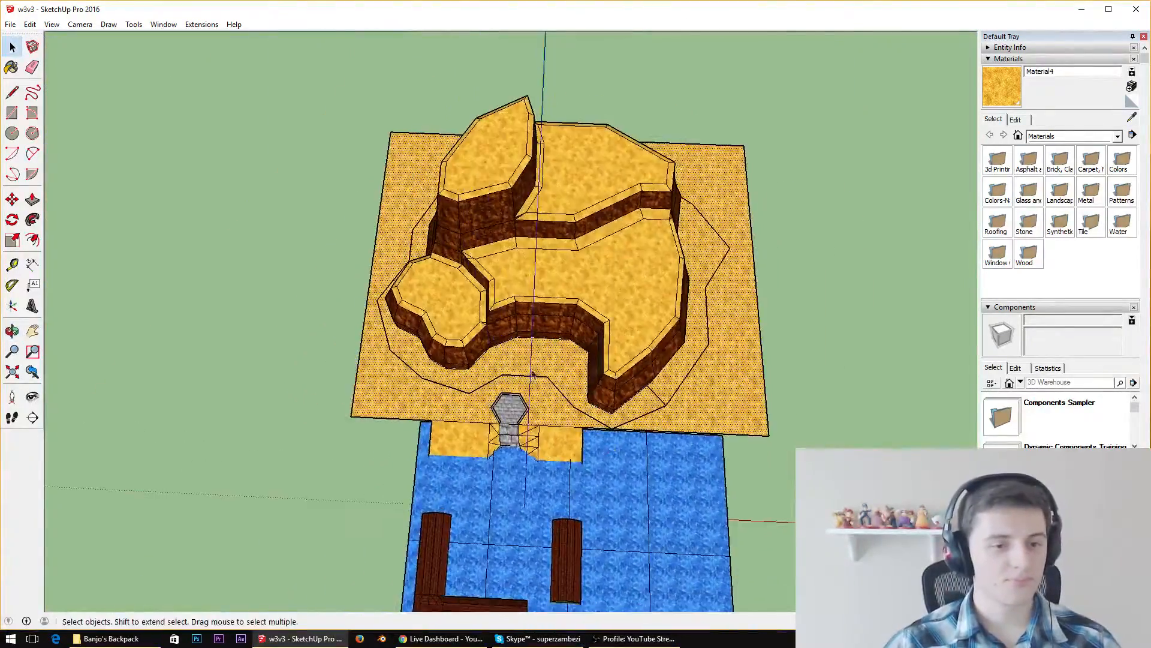
scroll(452, 333, "up", 4)
scroll(723, 328, "down", 2)
middle_click_drag(716, 327, 498, 232)
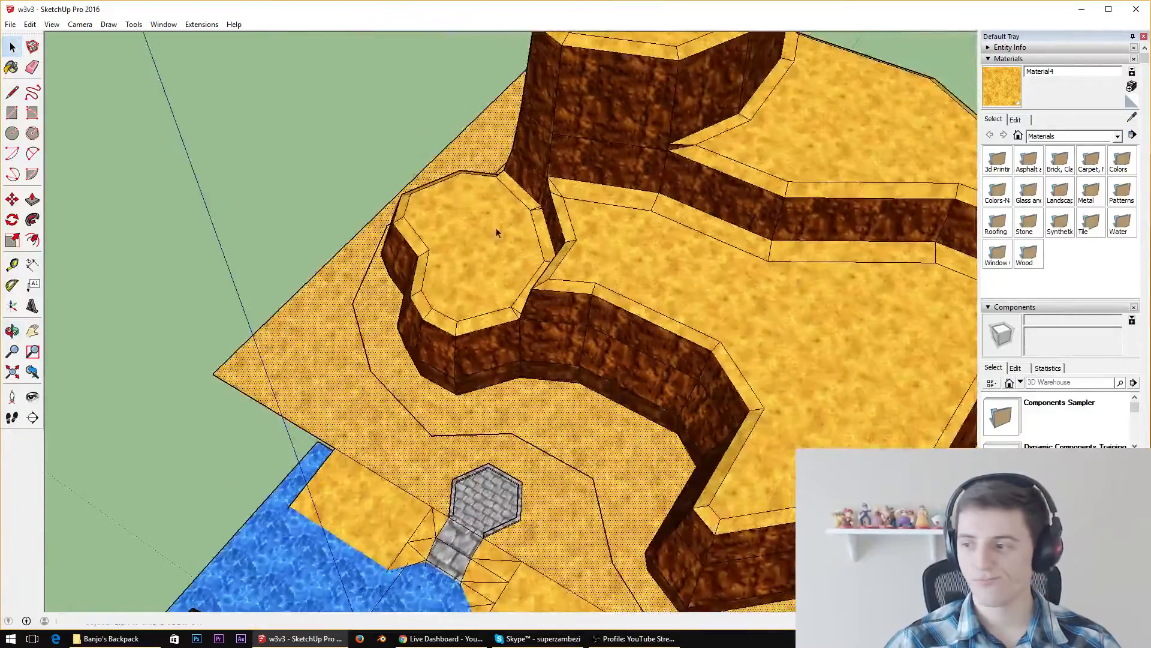
scroll(539, 293, "up", 3)
middle_click_drag(540, 306, 629, 270)
middle_click_drag(540, 282, 582, 285)
scroll(655, 272, "down", 4)
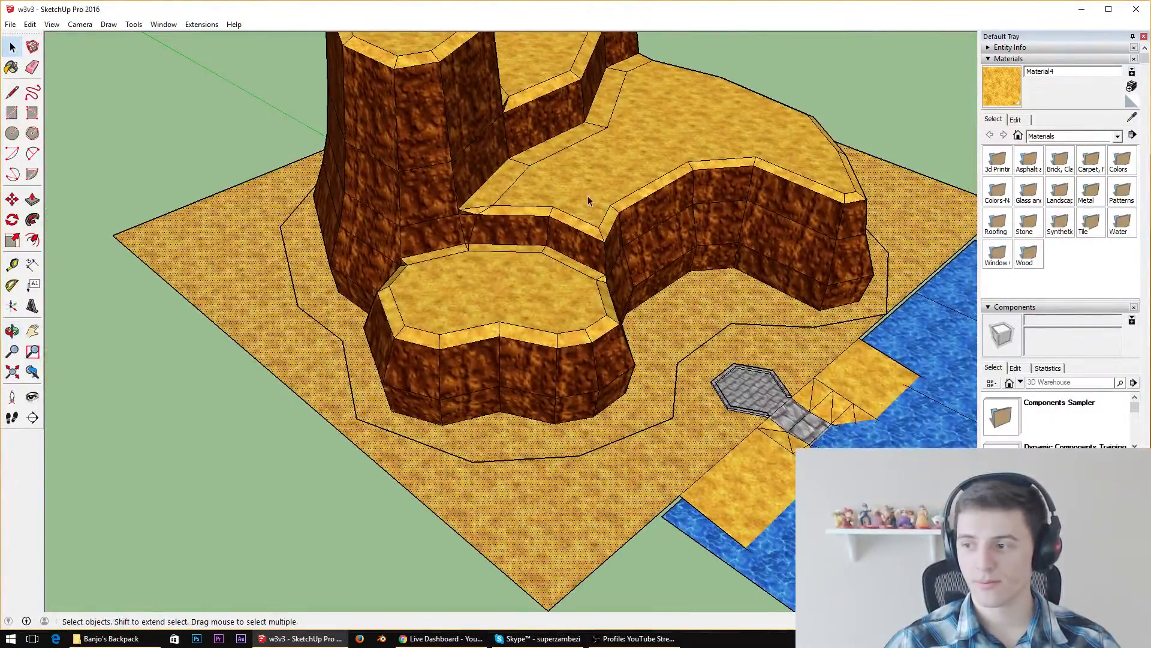
middle_click_drag(589, 197, 420, 172)
scroll(420, 172, "down", 3)
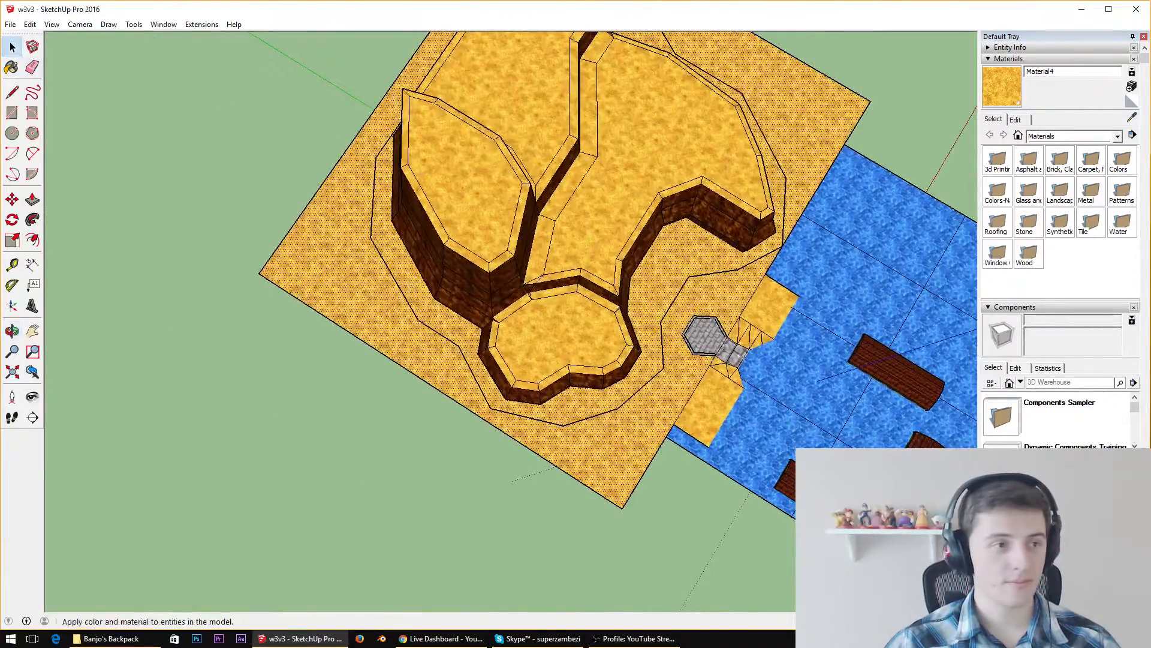
Try to split the sand with a straight line beneath the cliff from the rear path corner to the stone platform's side, and undo it
key("l")
scroll(584, 262, "down", 2)
scroll(549, 138, "up", 3)
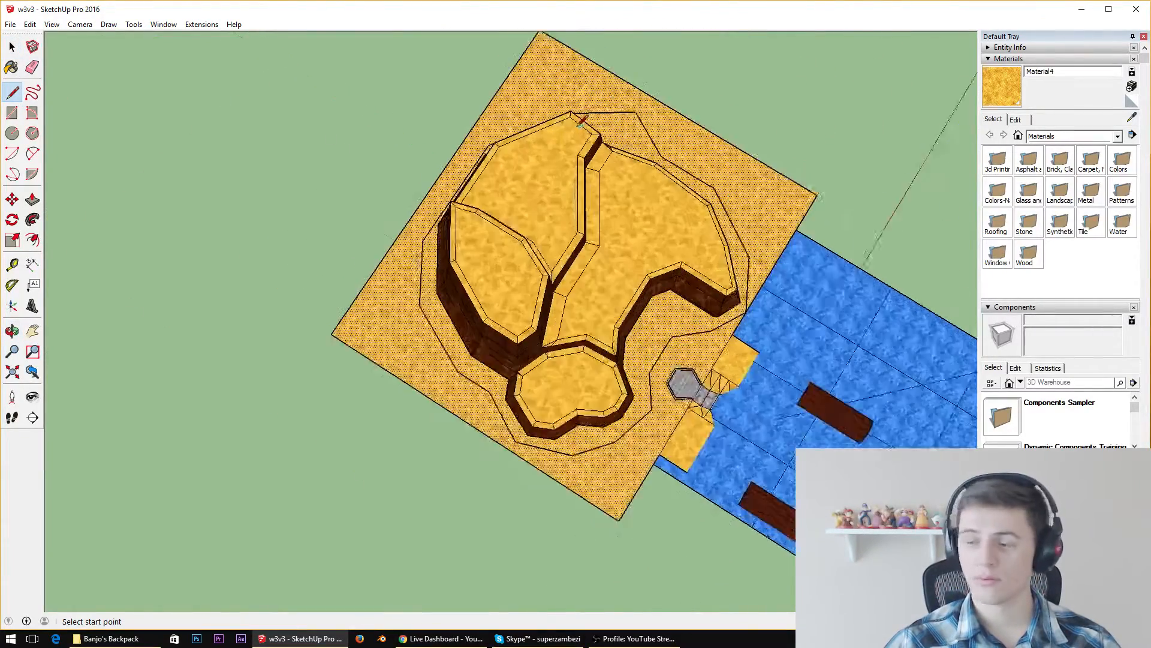
left_click(647, 108)
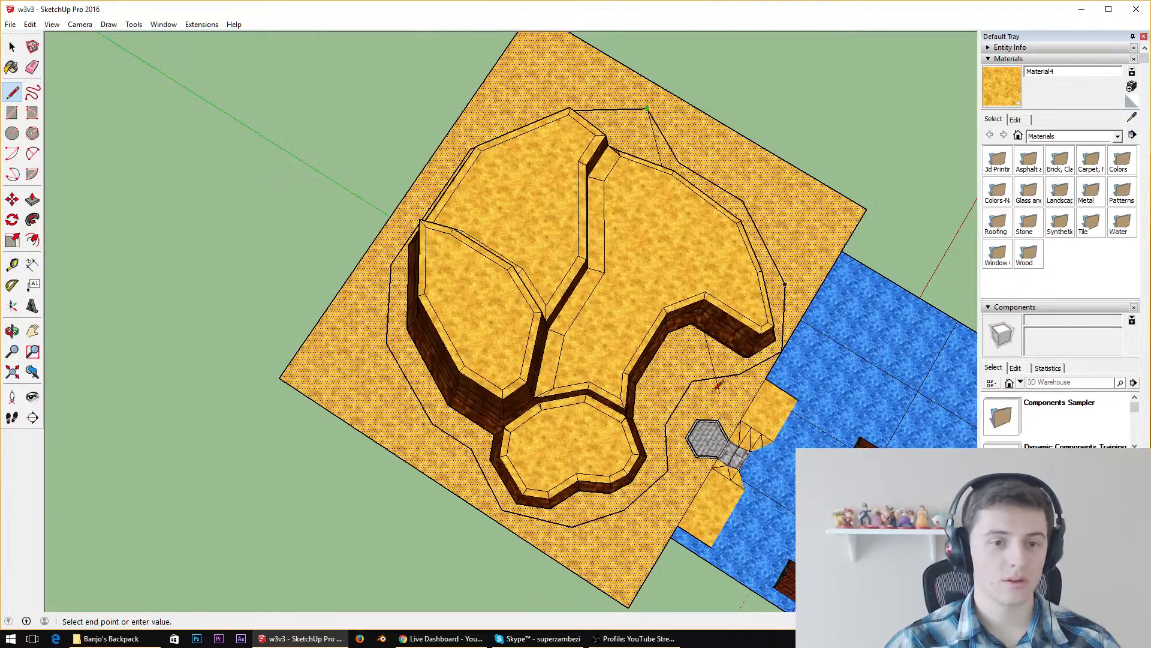
left_click(694, 381)
key("space")
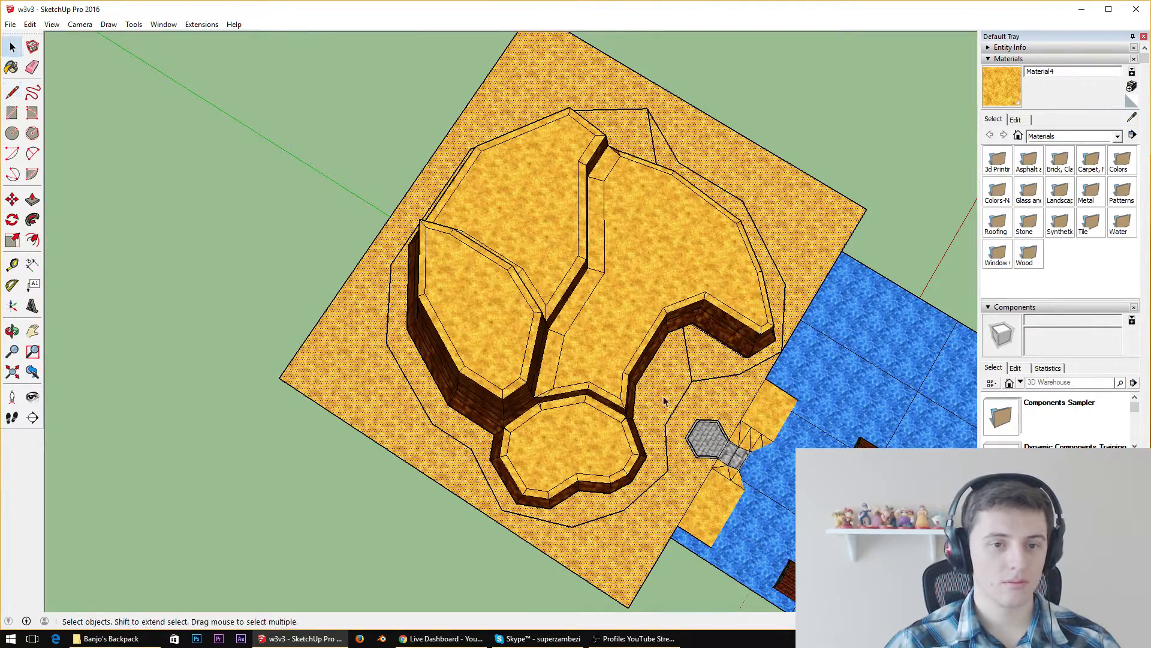
key("ctrl+z")
key("ctrl+z")
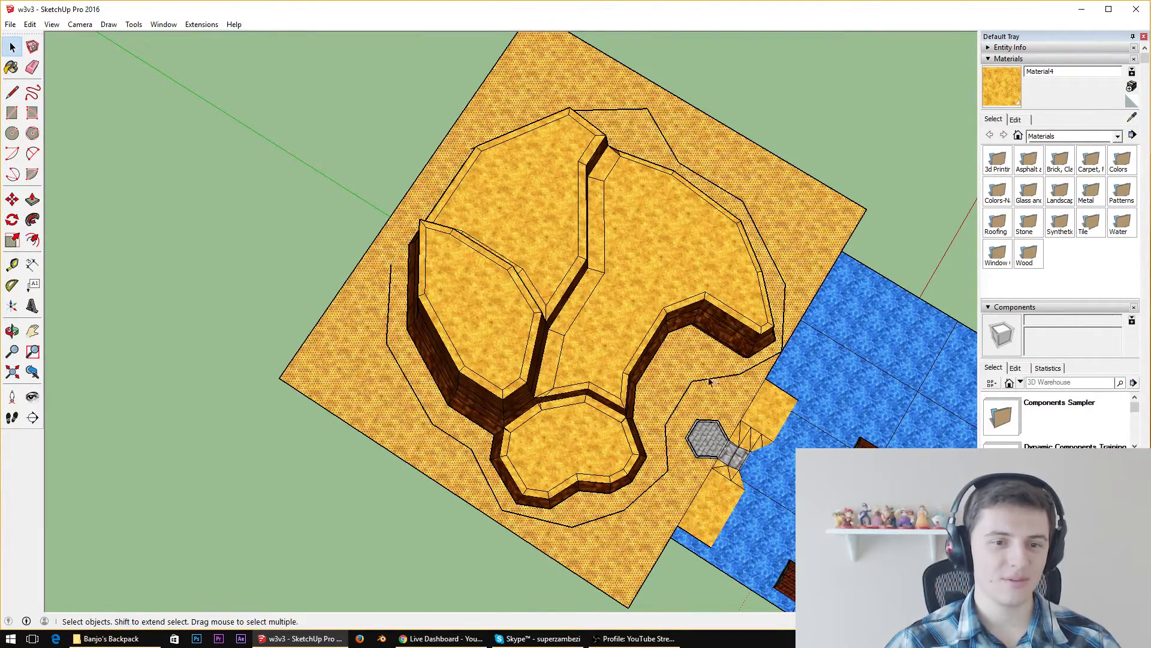
Close the gap in the line path behind the cliff with a straight line joining its two open ends
middle_click_drag(742, 371, 547, 232)
scroll(699, 462, "up", 4)
middle_click_drag(699, 462, 538, 211)
scroll(538, 211, "down", 5)
scroll(477, 94, "up", 6)
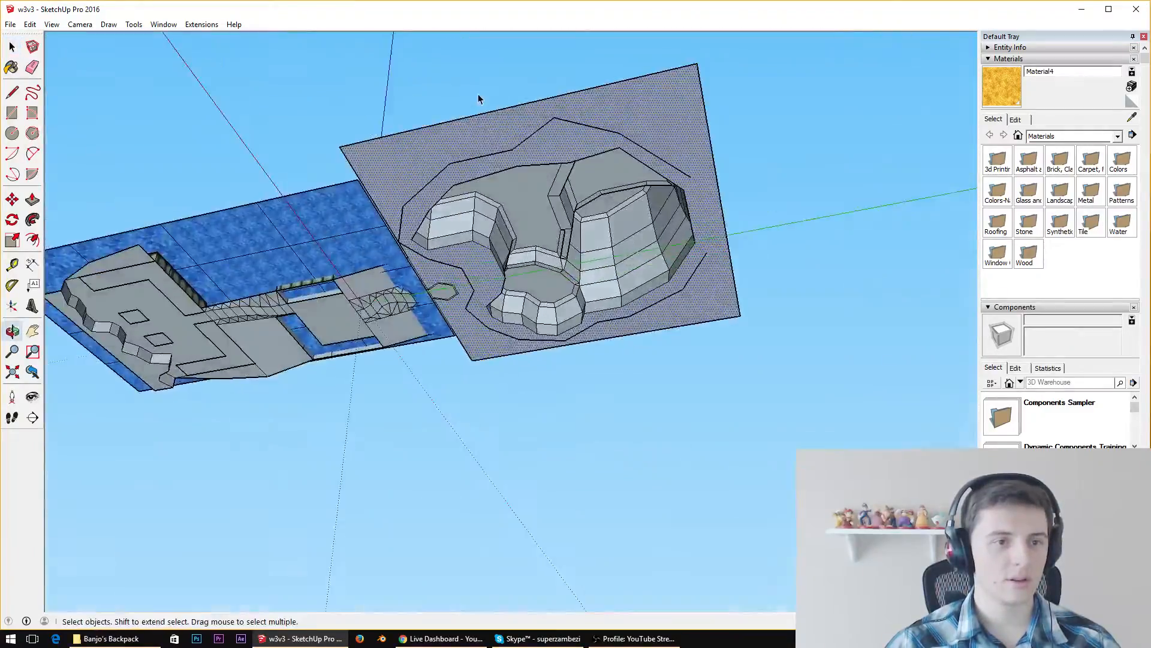
middle_click_drag(499, 169, 488, 224)
scroll(518, 115, "down", 2)
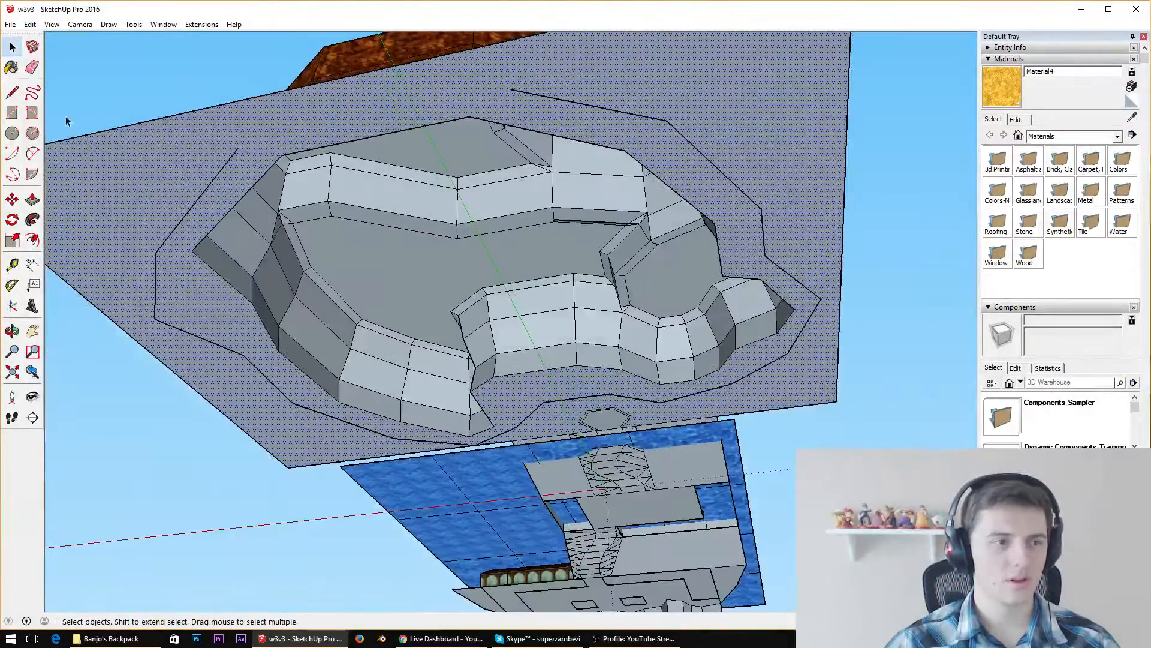
left_click(12, 92)
middle_click_drag(343, 70, 420, 581)
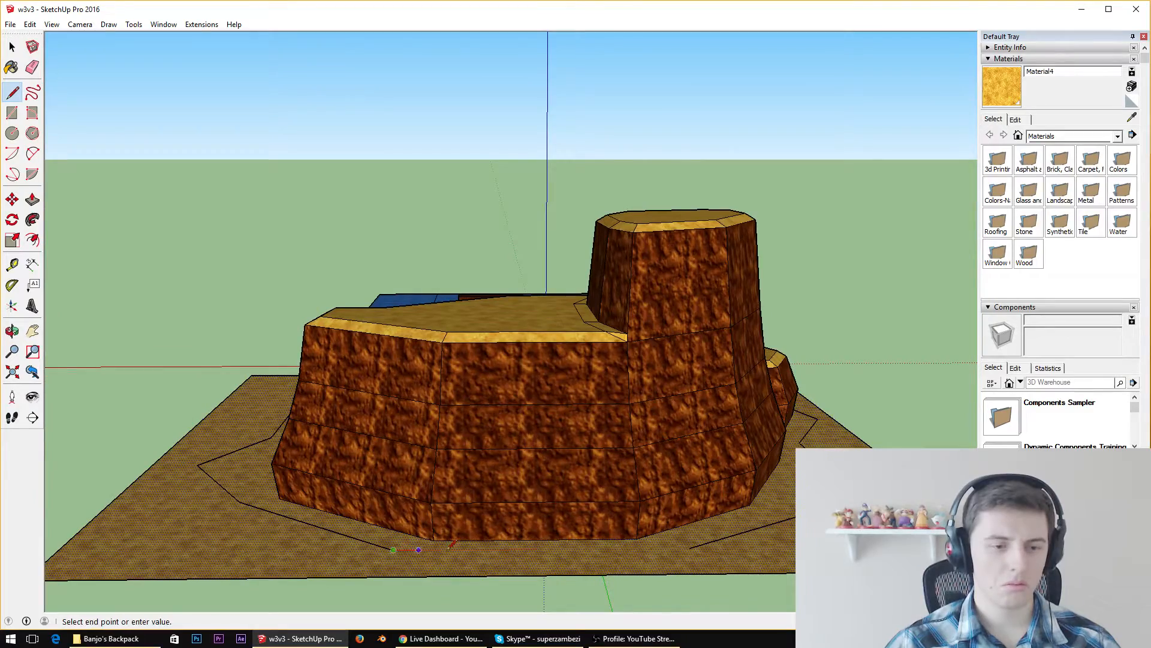
left_click(690, 547)
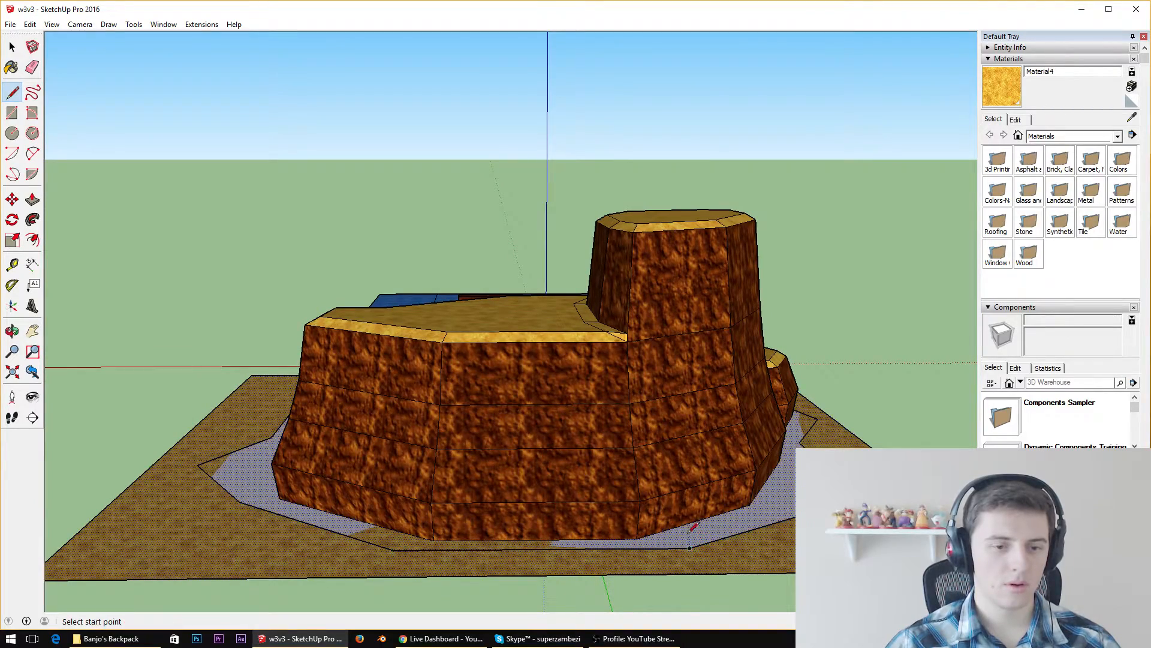
Delete the overlapping face enclosed by the line path beneath the cliff
scroll(569, 551, "up", 6)
middle_click_drag(414, 557, 432, 214)
scroll(432, 212, "down", 3)
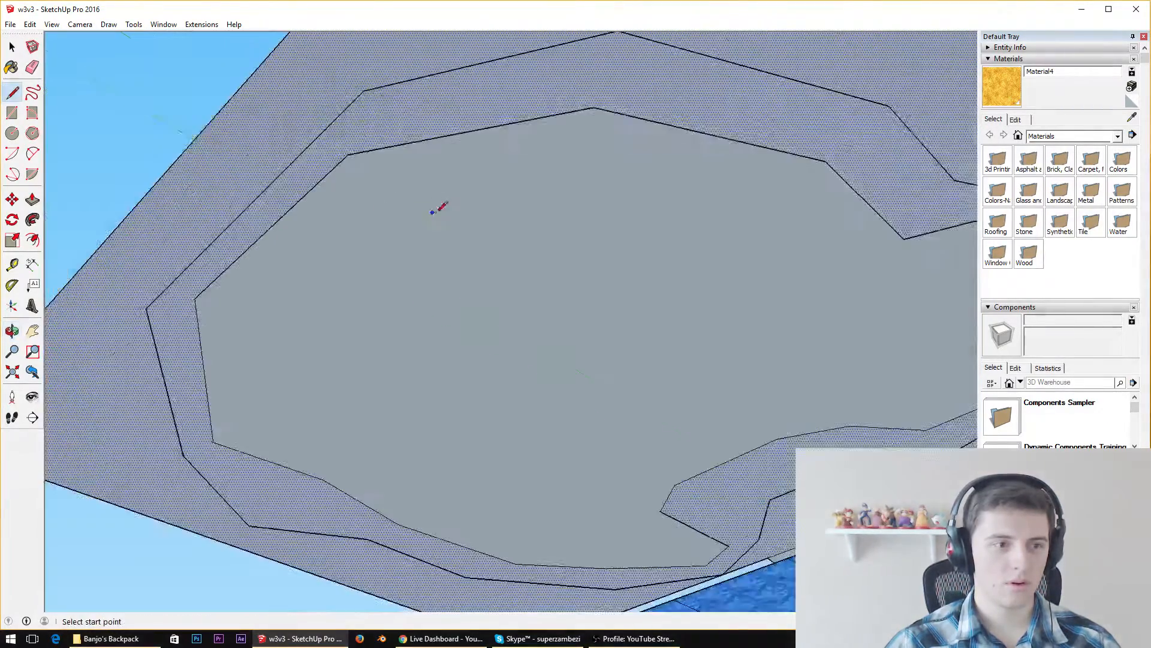
scroll(433, 212, "down", 5)
key("space")
double_click(534, 142)
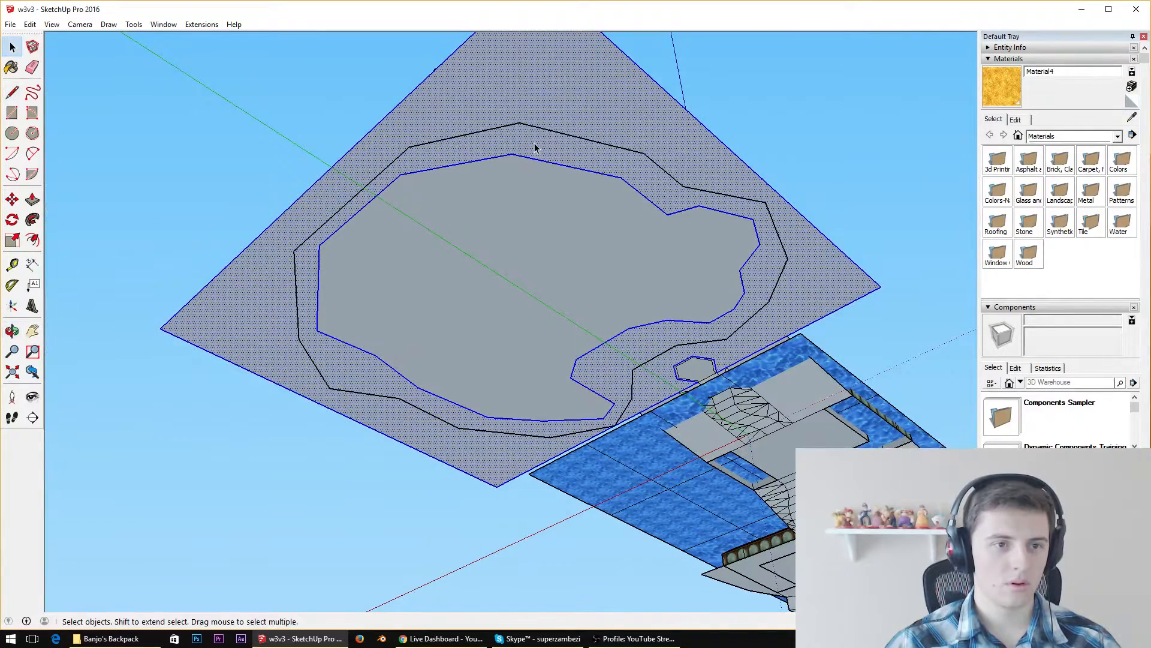
left_click(546, 165)
left_click(555, 153)
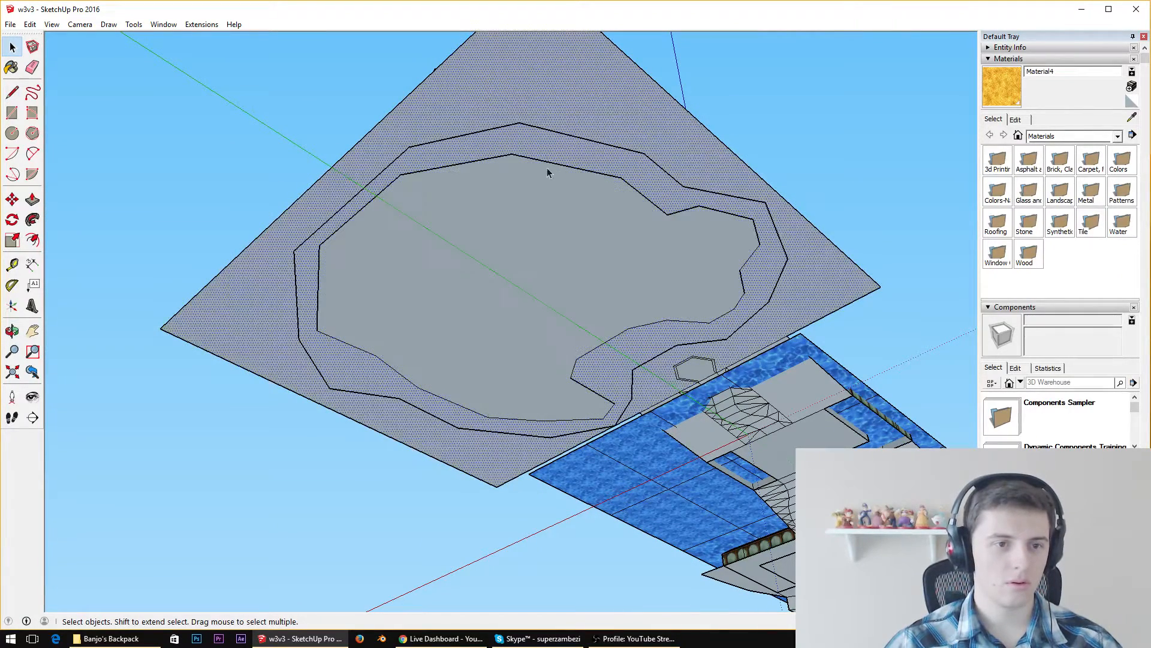
double_click(516, 218)
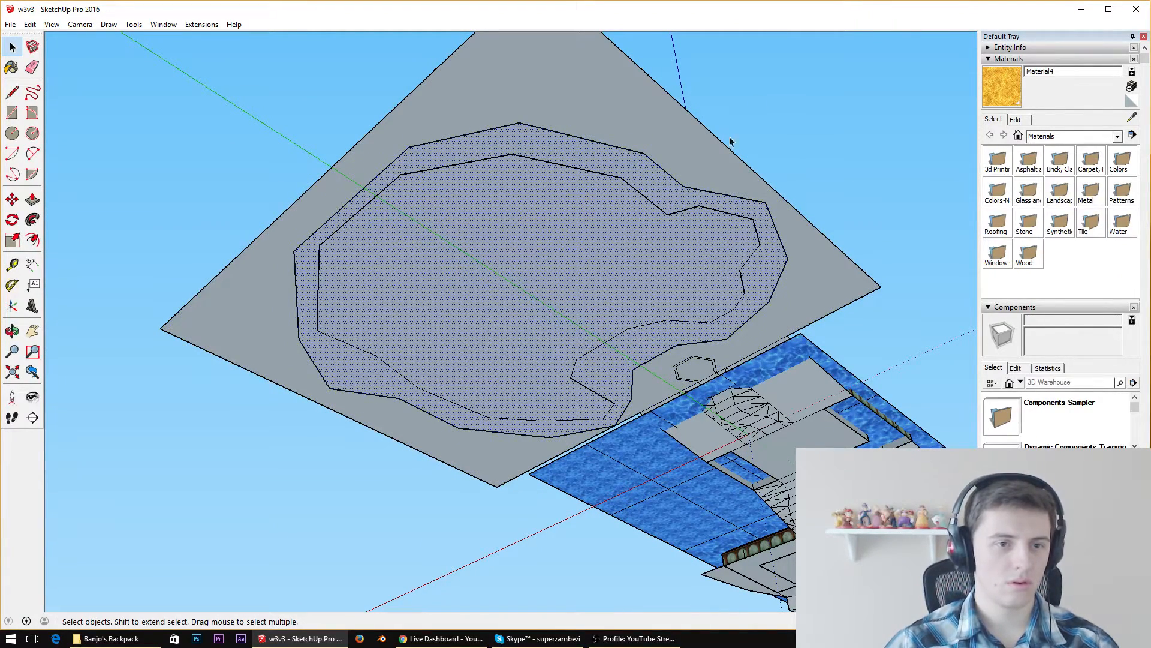
key("Delete")
Select all geometry connected to the path segment behind the tallest section to check how the path joins the sand
middle_click_drag(422, 229, 412, 534)
left_click(521, 472)
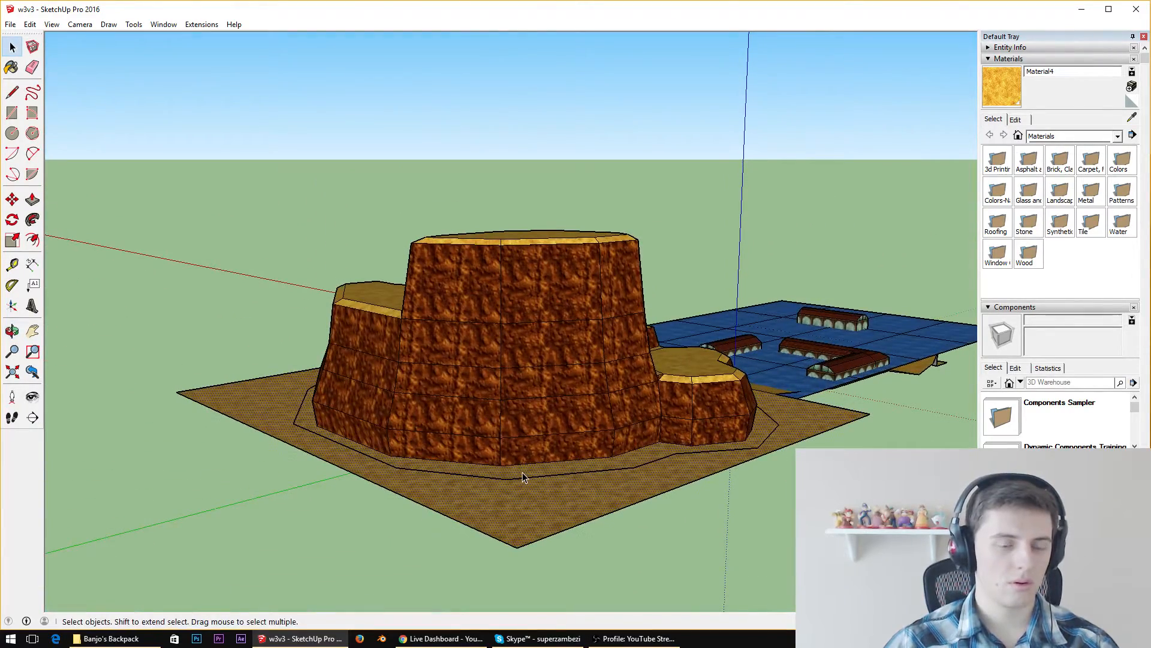
middle_click_drag(521, 461, 583, 539)
scroll(591, 456, "down", 7)
middle_click_drag(591, 462, 595, 591)
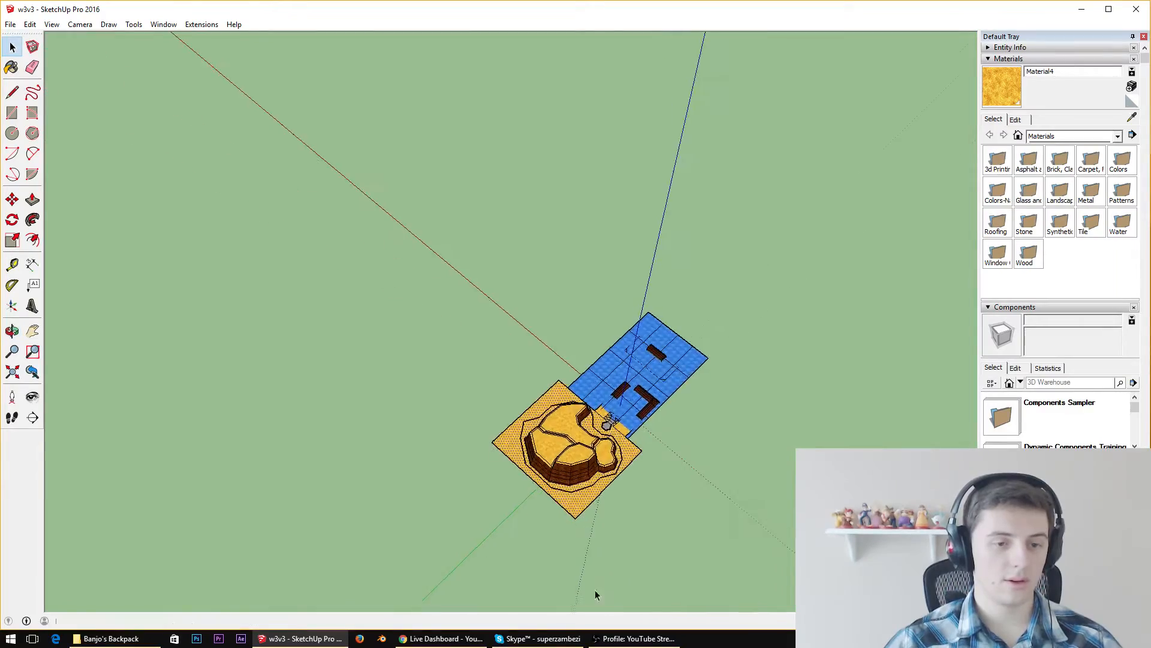
scroll(607, 473, "up", 8)
left_click(573, 491)
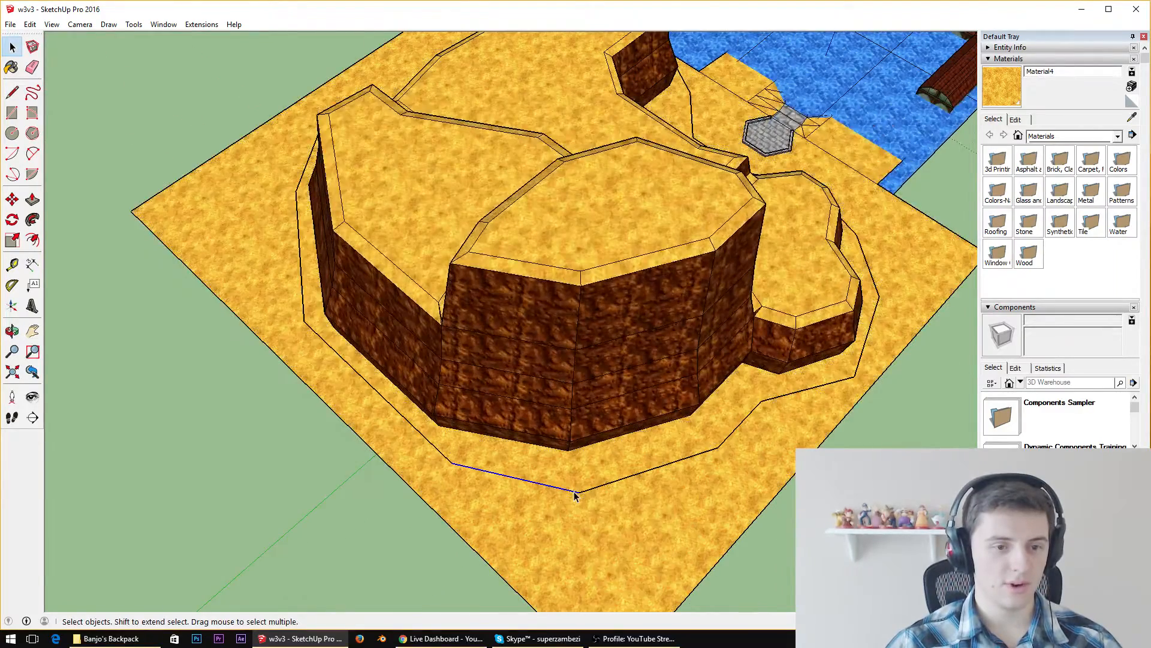
right_click(573, 491)
mouse_move(605, 543)
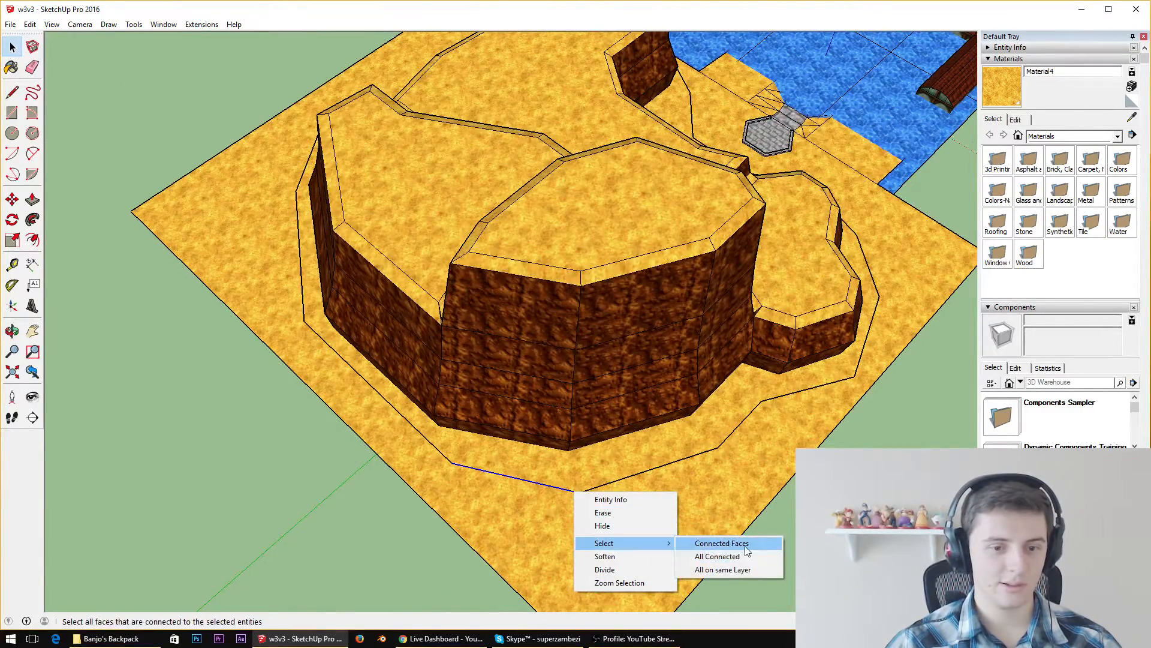
left_click(741, 556)
Remove the line path from the sand around the cliff's base and clear the selection
middle_click_drag(773, 491, 615, 329)
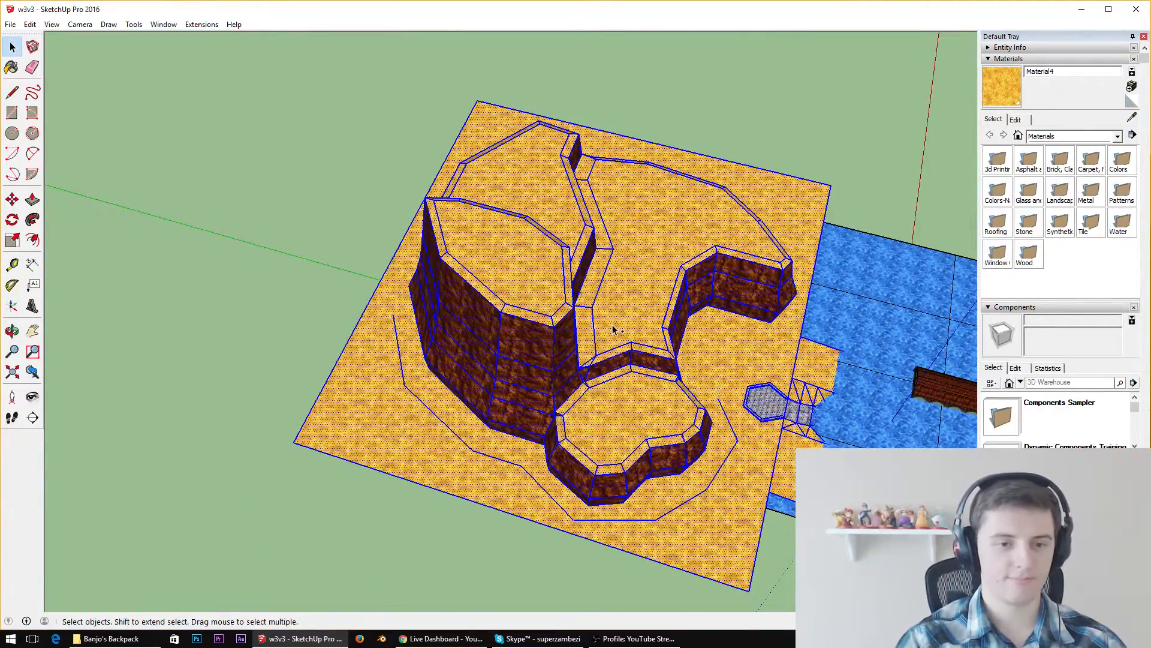
scroll(613, 328, "up", 3)
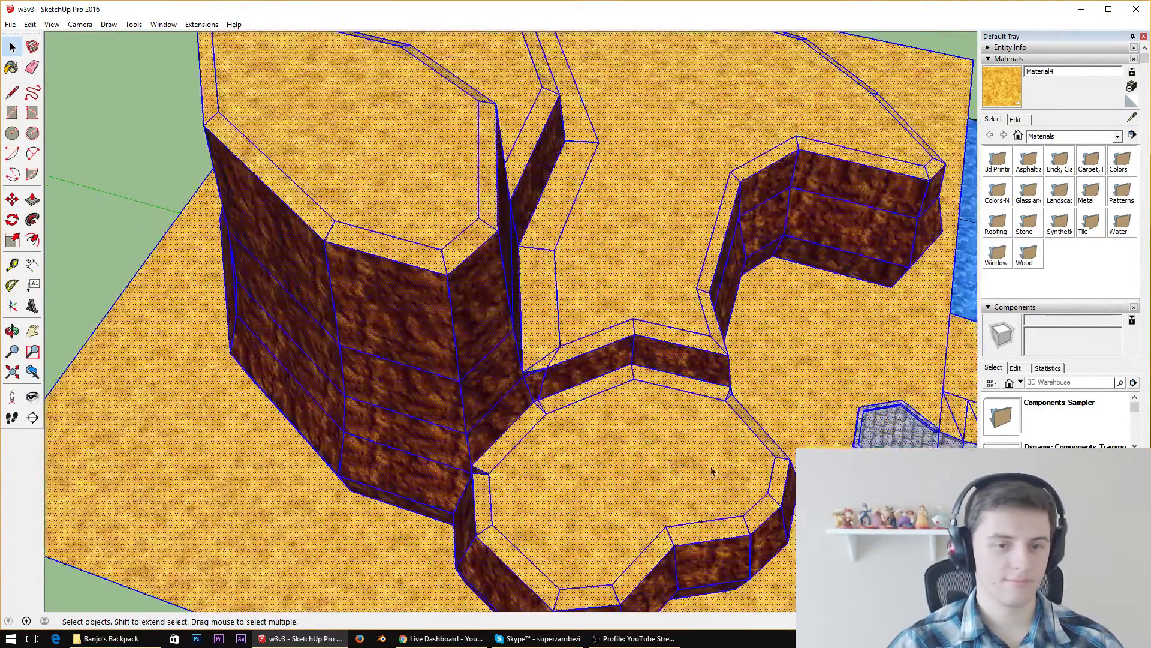
middle_click_drag(700, 277, 204, 220)
scroll(534, 240, "down", 5)
left_click(846, 233)
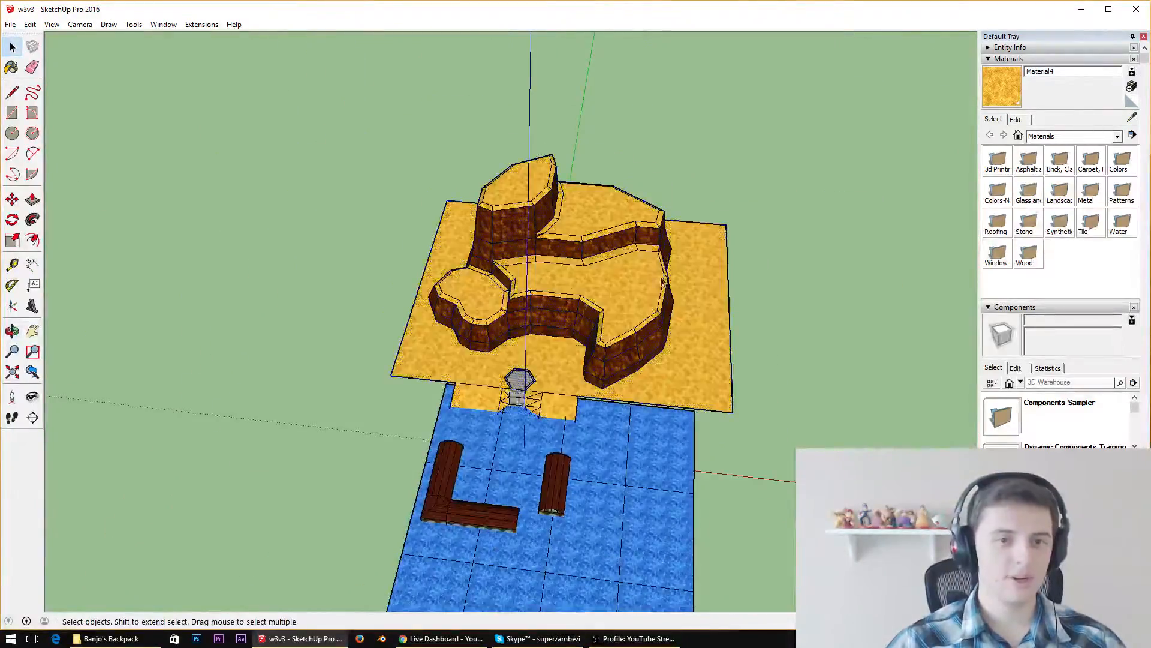
Start a new line path on the sand between the cliff and stone platform, running around the cliff's front corner to the shoreline edge
scroll(535, 333, "up", 6)
scroll(469, 524, "down", 5)
left_click(12, 91)
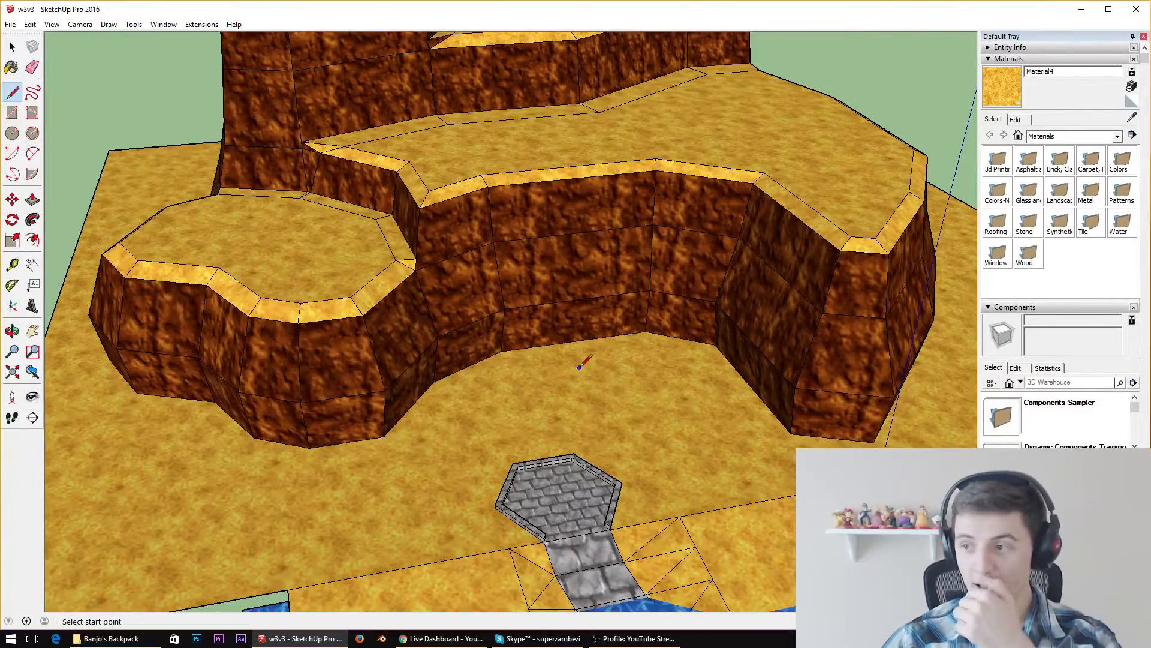
scroll(577, 308, "down", 4)
middle_click_drag(579, 254, 443, 367)
scroll(441, 370, "up", 4)
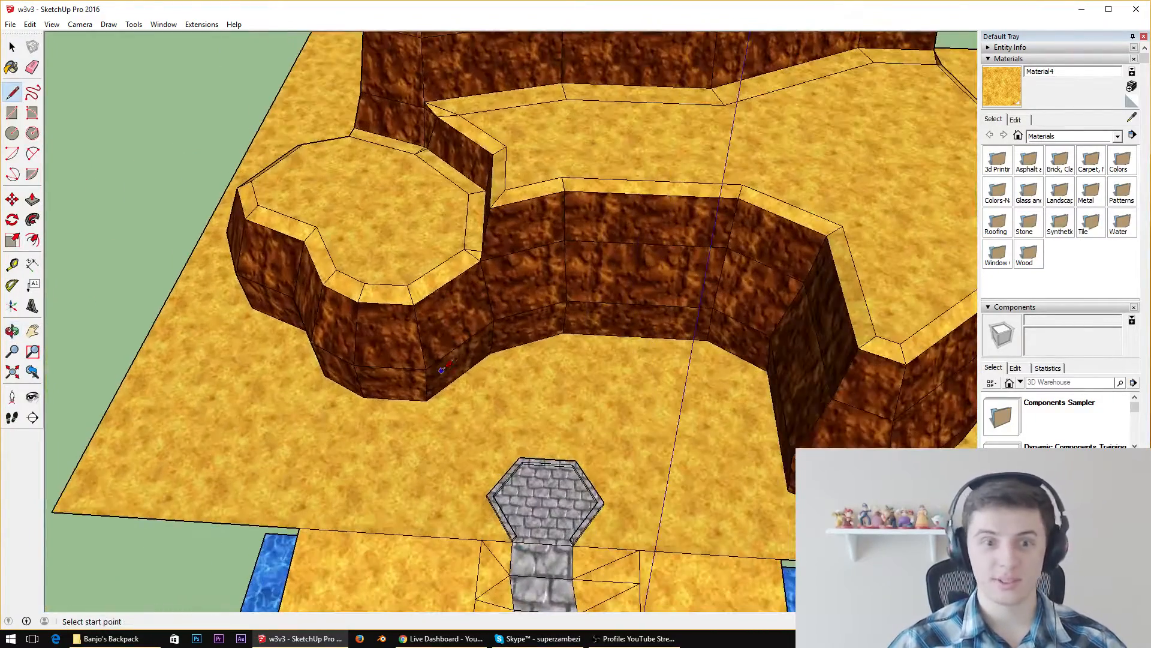
left_click(553, 390)
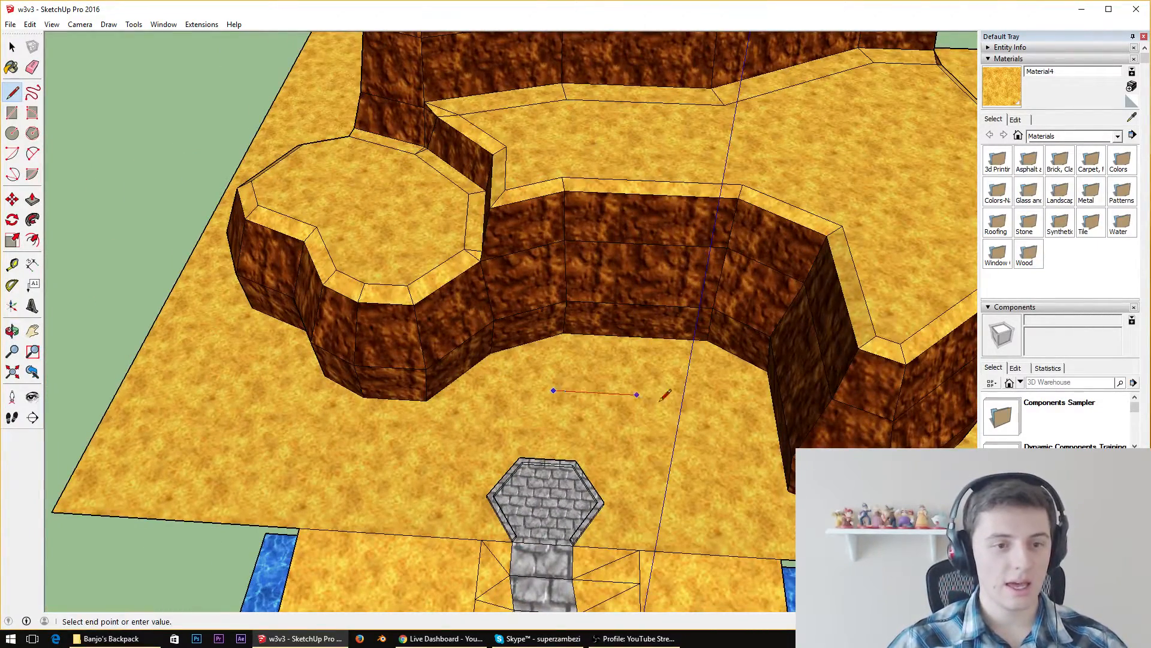
left_click(695, 398)
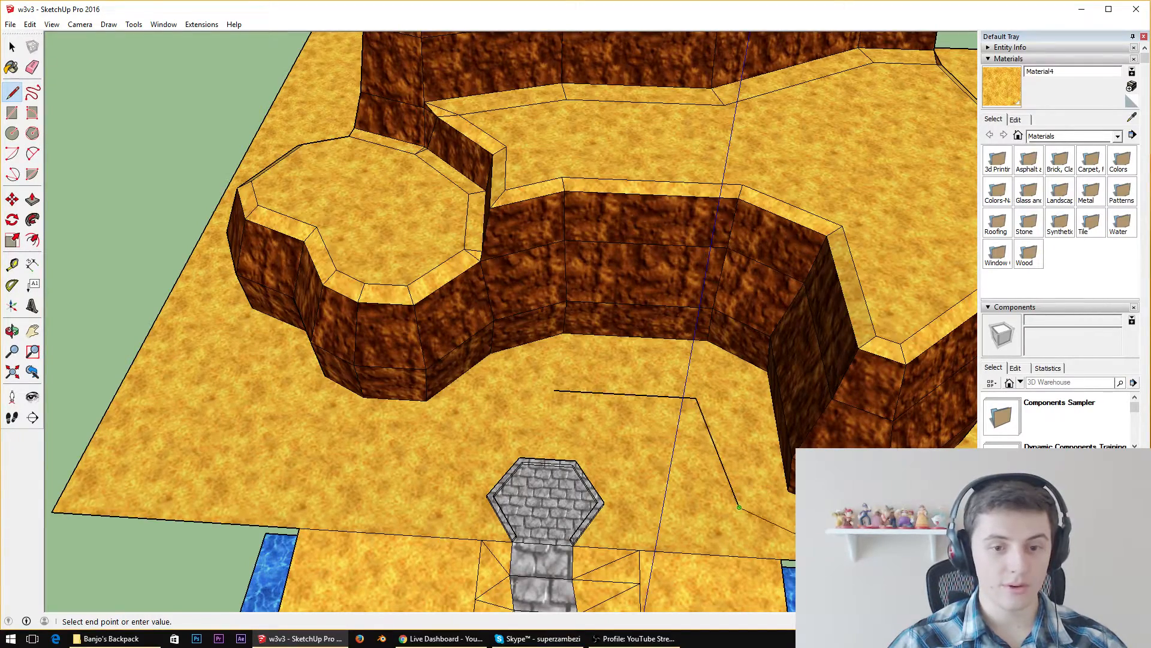
middle_click_drag(739, 507, 376, 444)
Continue the line path from the shoreline edge along the outer side of the broad terrace, following its base at a short distance
scroll(376, 443, "up", 5)
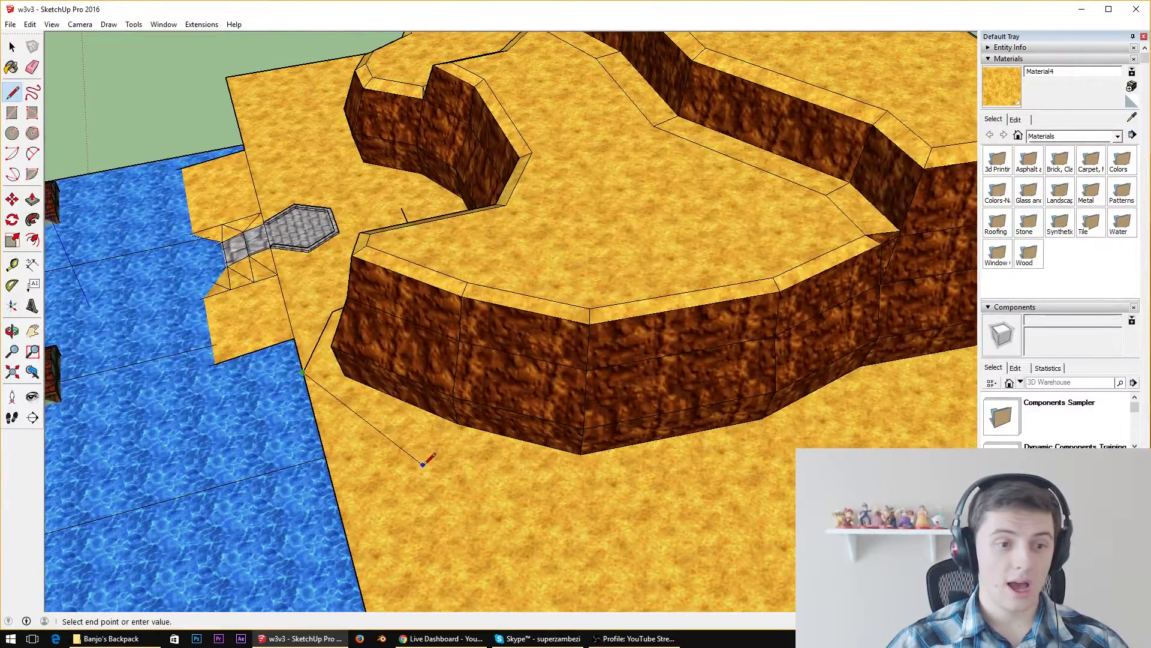
left_click(412, 471)
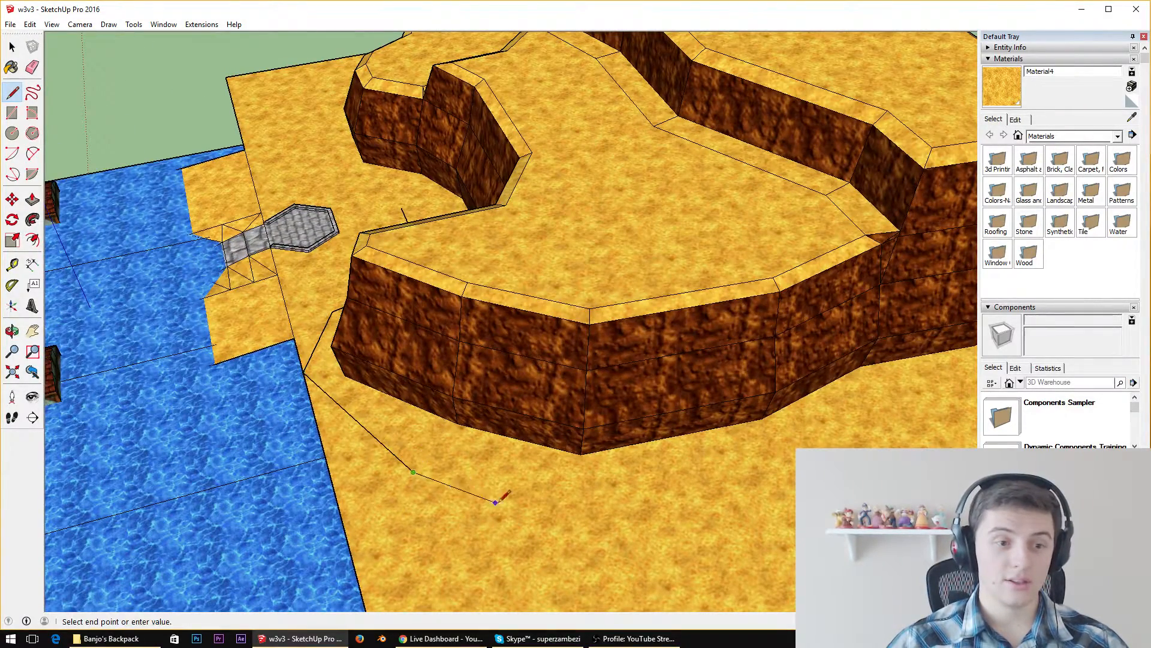
left_click(577, 485)
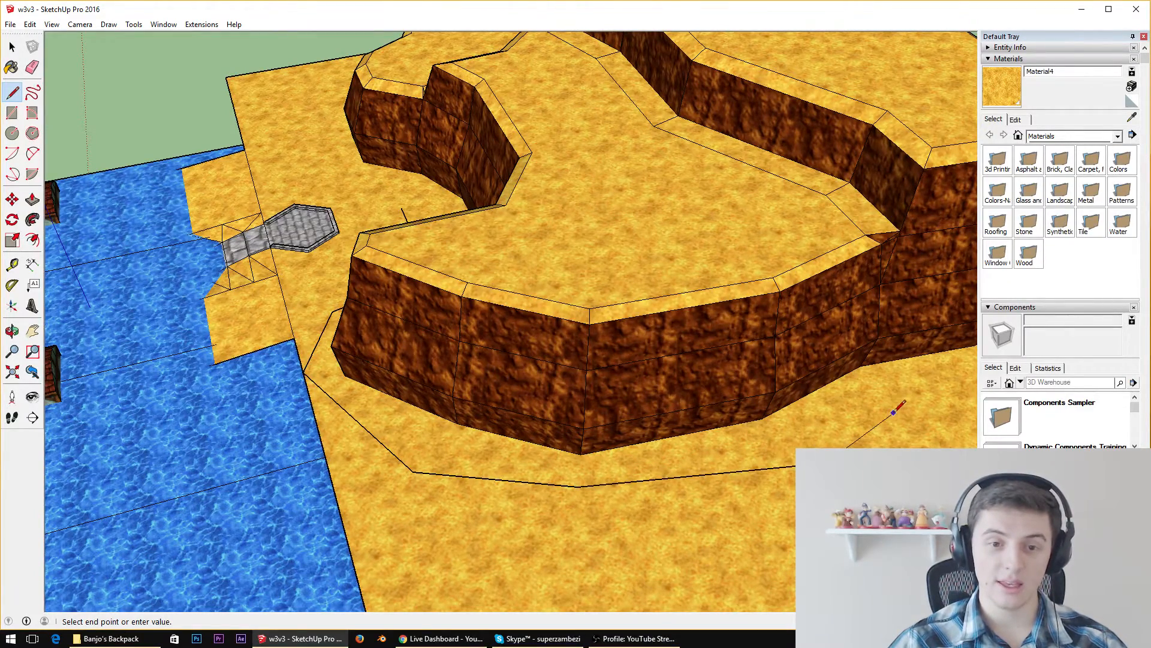
left_click(894, 412)
key("Escape")
Continue the line path on the sand around the outer corner at the cliff's back and along the adjoining tall wall
middle_click_drag(894, 412, 382, 629)
scroll(219, 263, "down", 5)
scroll(380, 581, "up", 5)
scroll(279, 327, "down", 7)
scroll(429, 577, "up", 5)
middle_click_drag(424, 593, 391, 396)
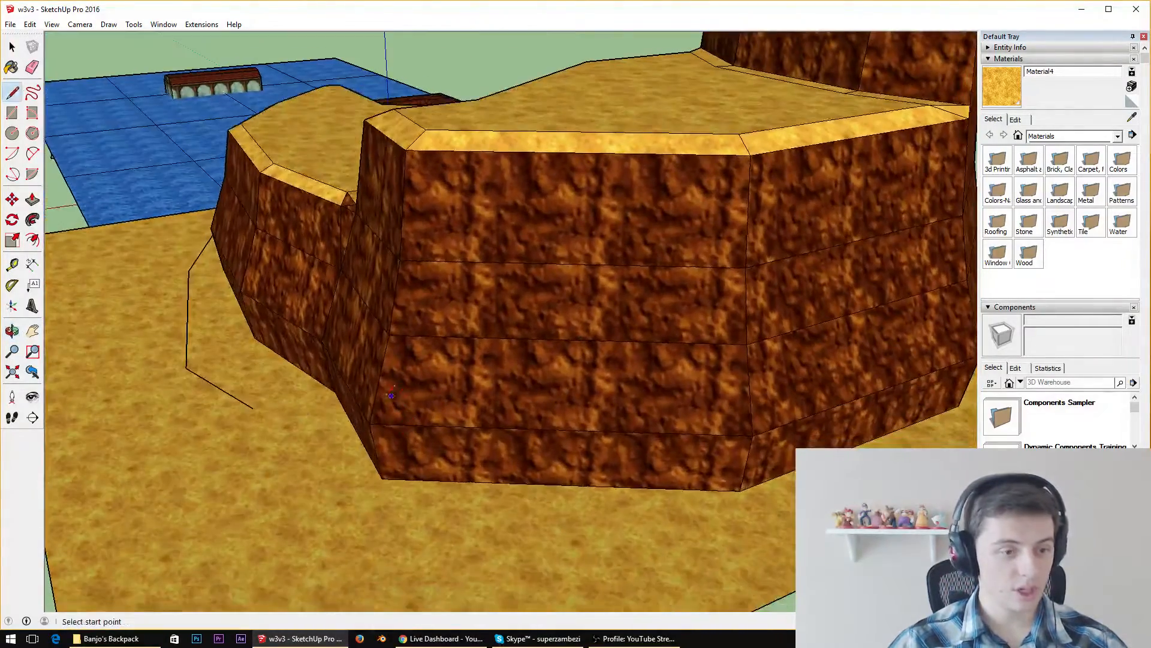
left_click(252, 407)
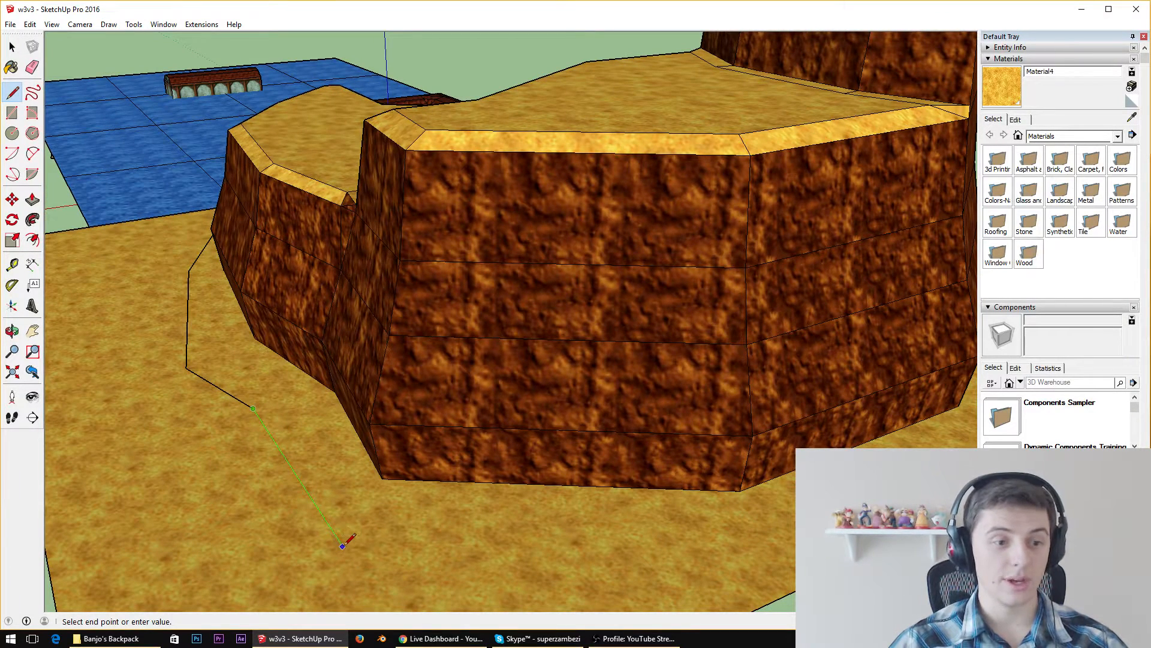
left_click(343, 546)
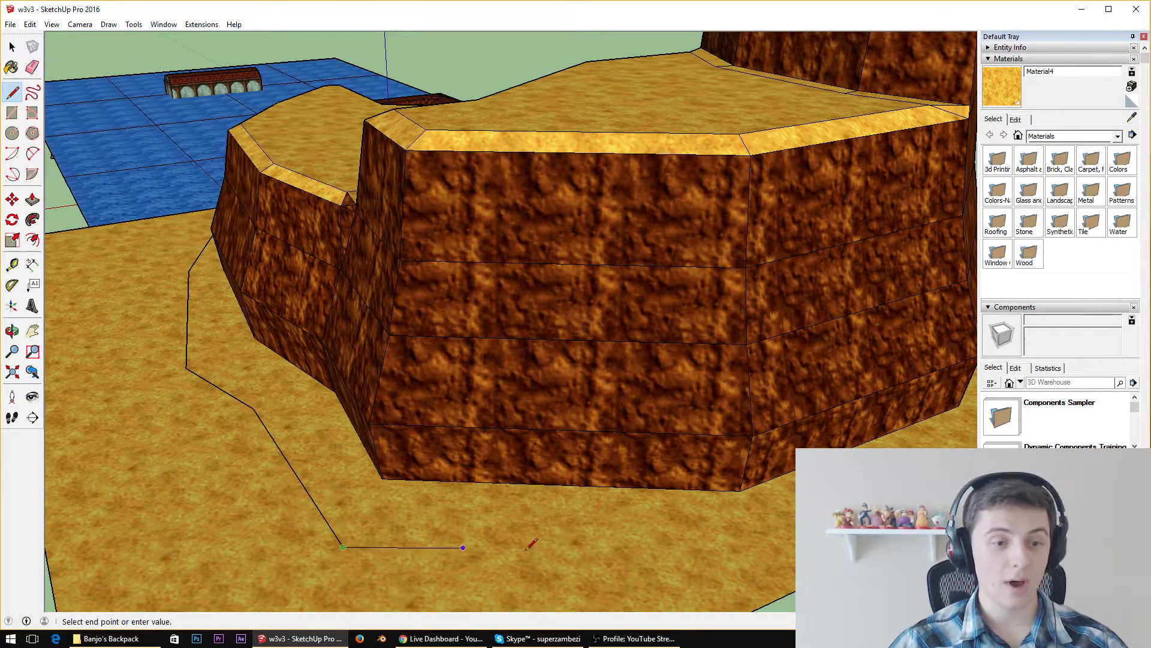
left_click(777, 542)
key("Escape")
Extend the line path along the narrow sand strip between the cliff's rear wall and the sand's outer edge
middle_click_drag(778, 542, 361, 559)
scroll(358, 392, "down", 8)
scroll(358, 392, "down", 4)
scroll(364, 563, "up", 9)
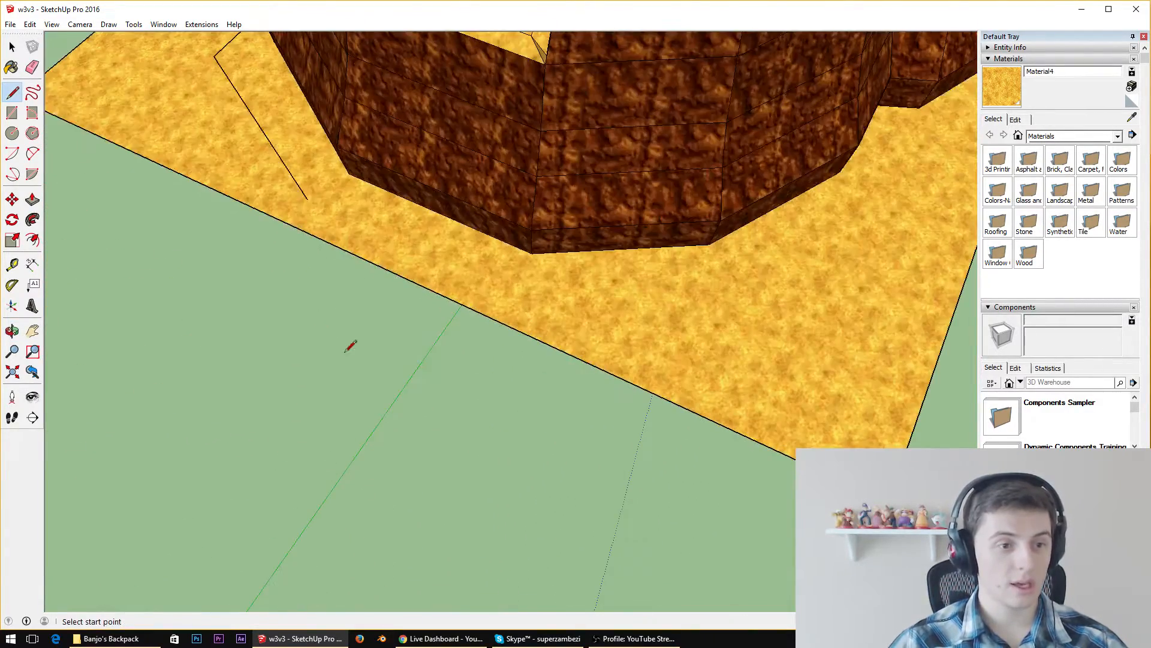
left_click(307, 199)
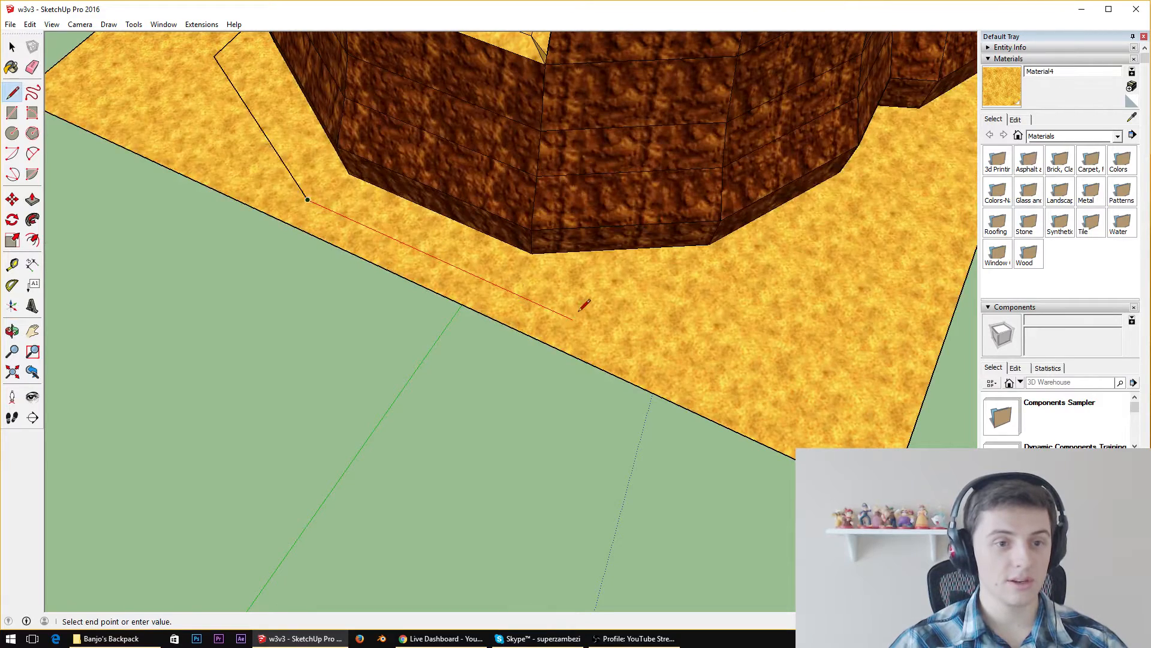
left_click(548, 308)
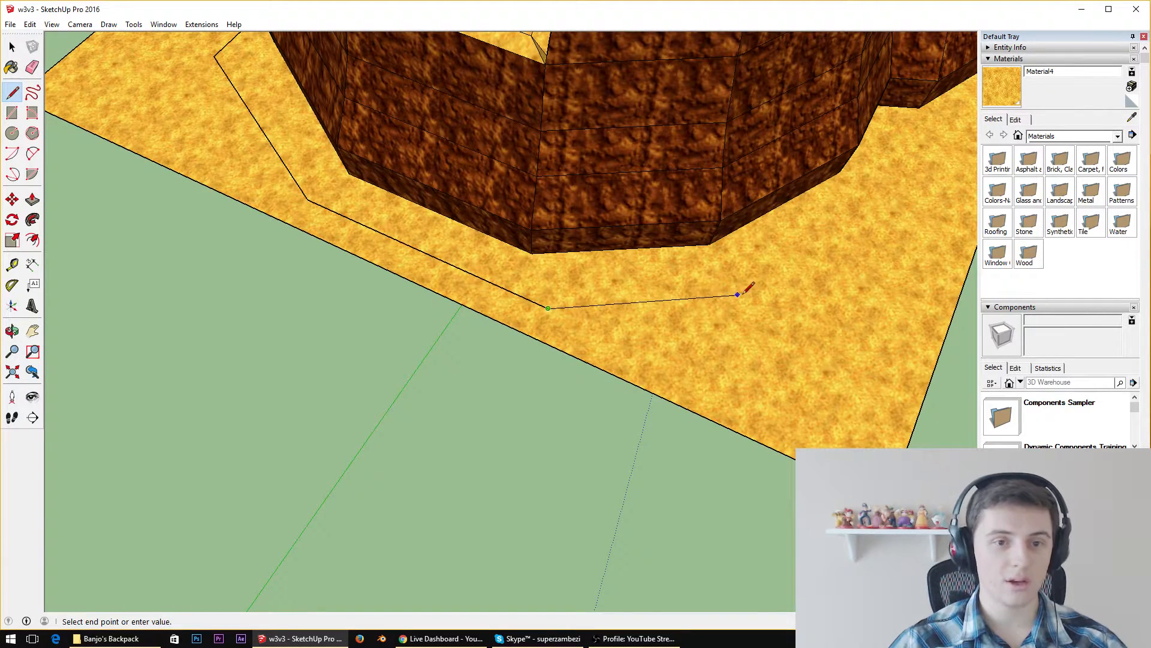
key("Escape")
Continue the line path past the tallest section and along the sand toward the outer side of the low rounded terrace
middle_click_drag(792, 276, 364, 265)
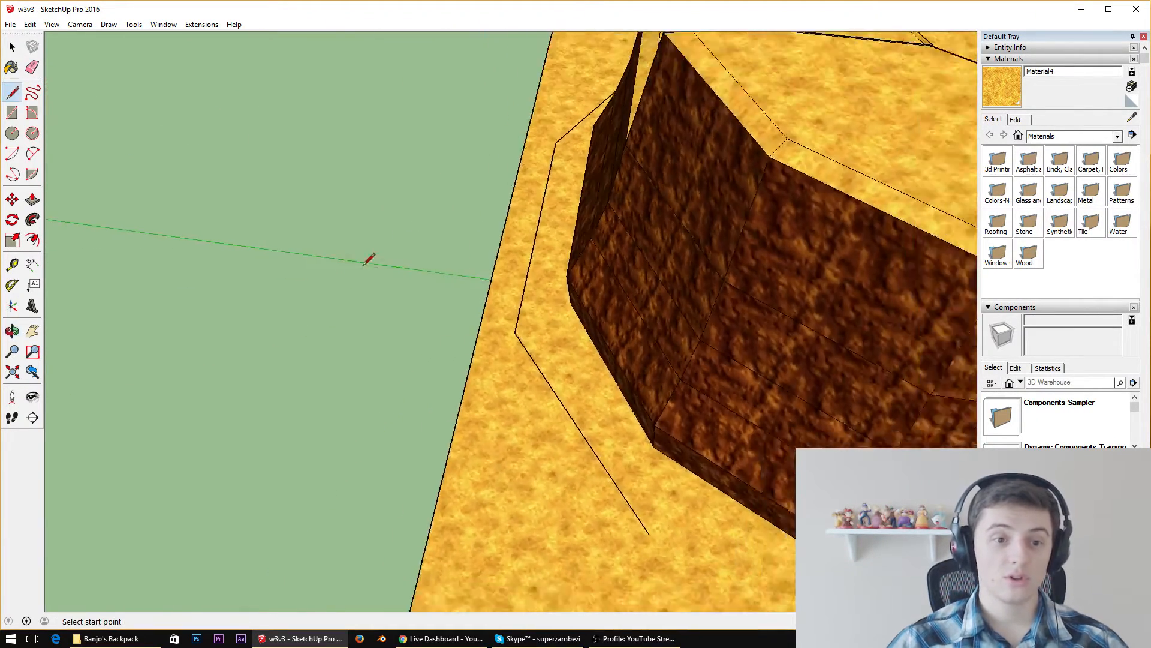
scroll(549, 359, "down", 5)
scroll(793, 534, "up", 4)
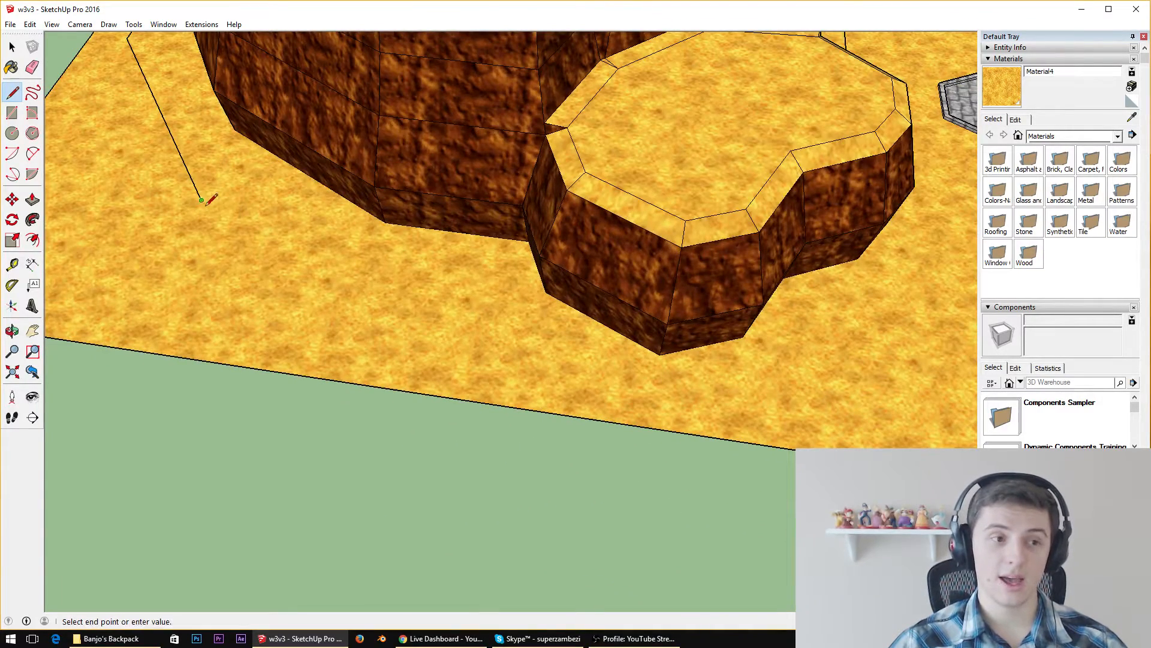
left_click(414, 284)
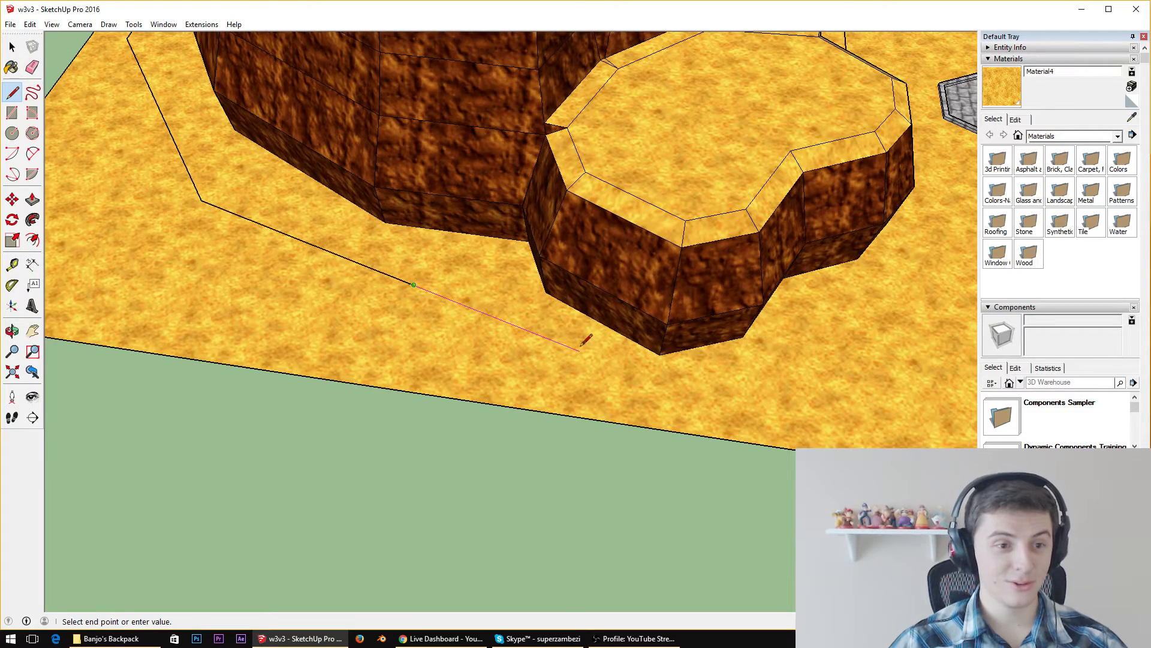
left_click(507, 363)
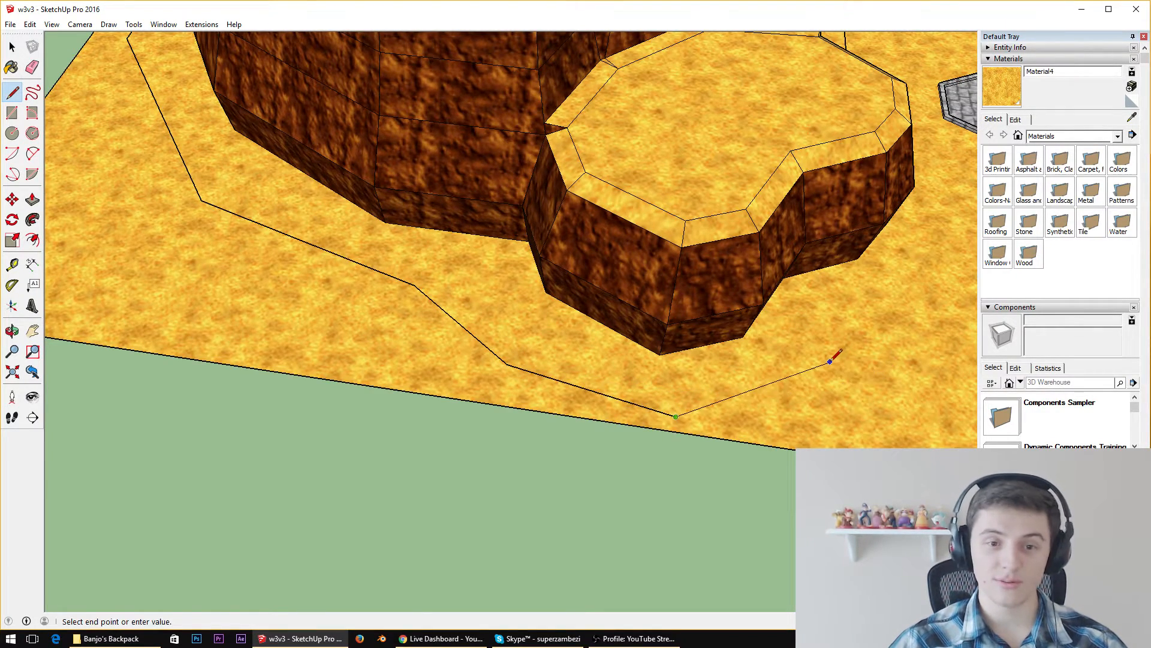
Carry the line path around the front of the low rounded terrace and close it at its starting point near the stone platform
middle_click_drag(835, 352, 442, 262)
scroll(443, 262, "down", 6)
scroll(599, 436, "up", 4)
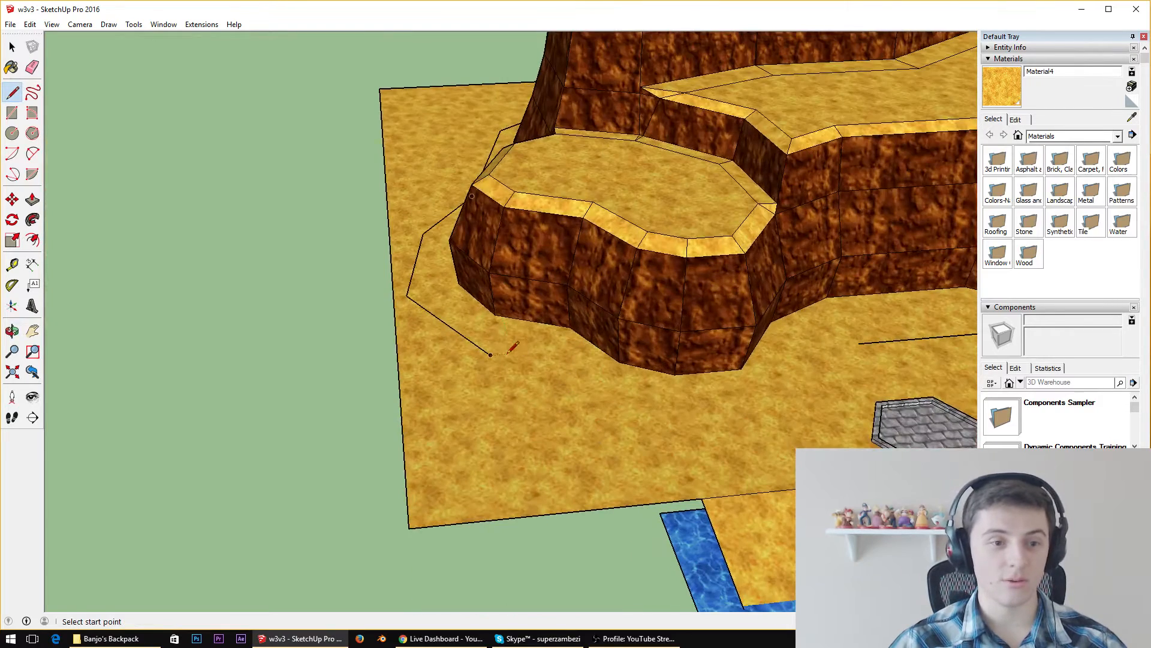
left_click(490, 355)
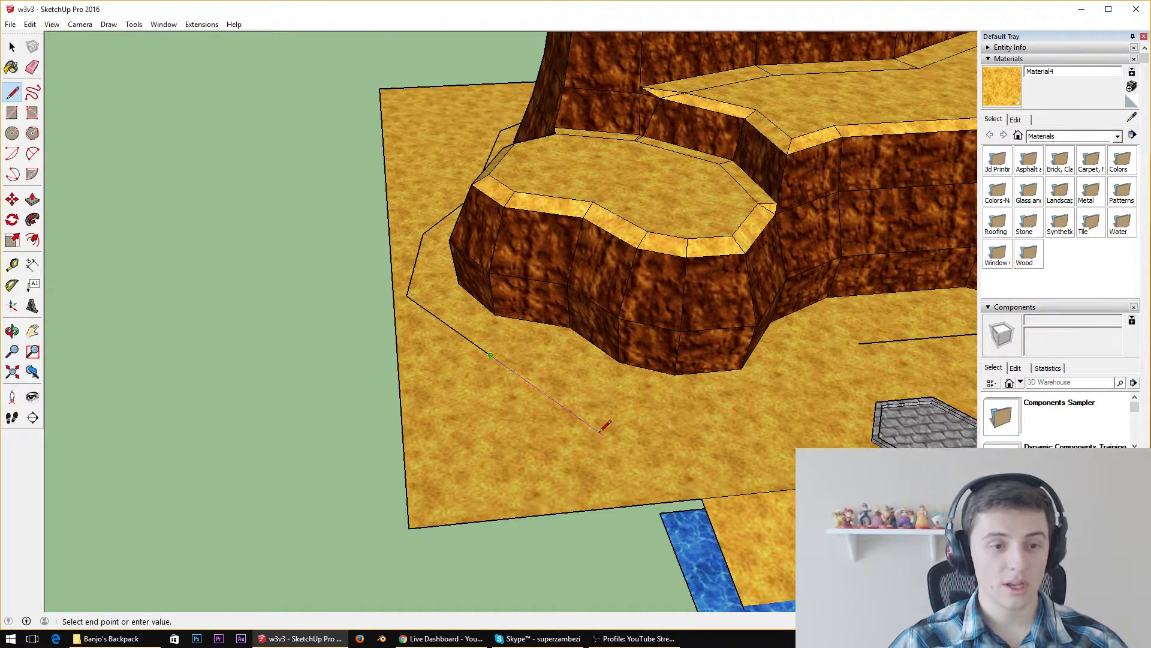
left_click(533, 411)
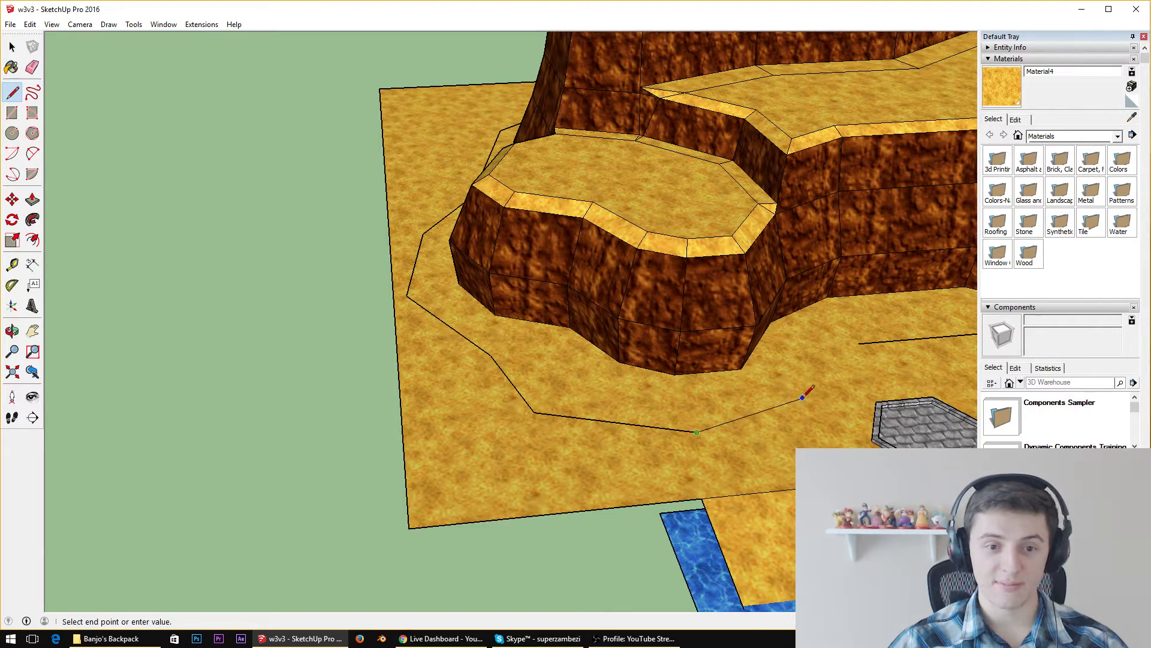
left_click(859, 342)
key("space")
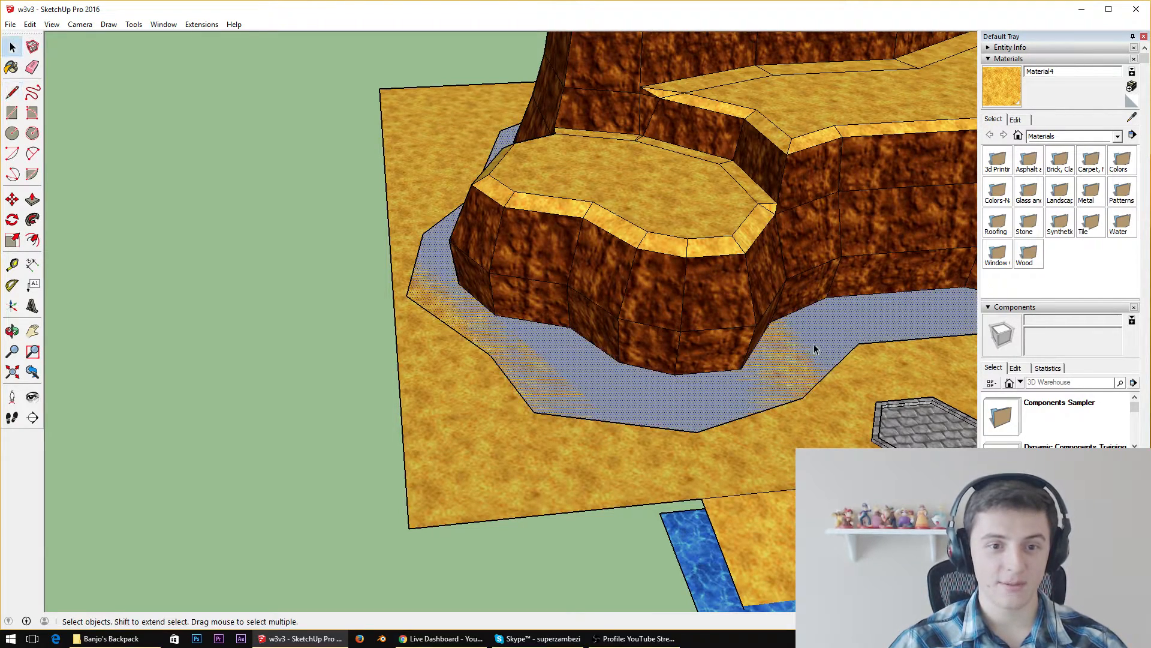
Select the sand inside the path to test the separation, and erase the two path segments meeting at the shoreline edge
scroll(814, 344, "up", 3)
left_click(562, 369)
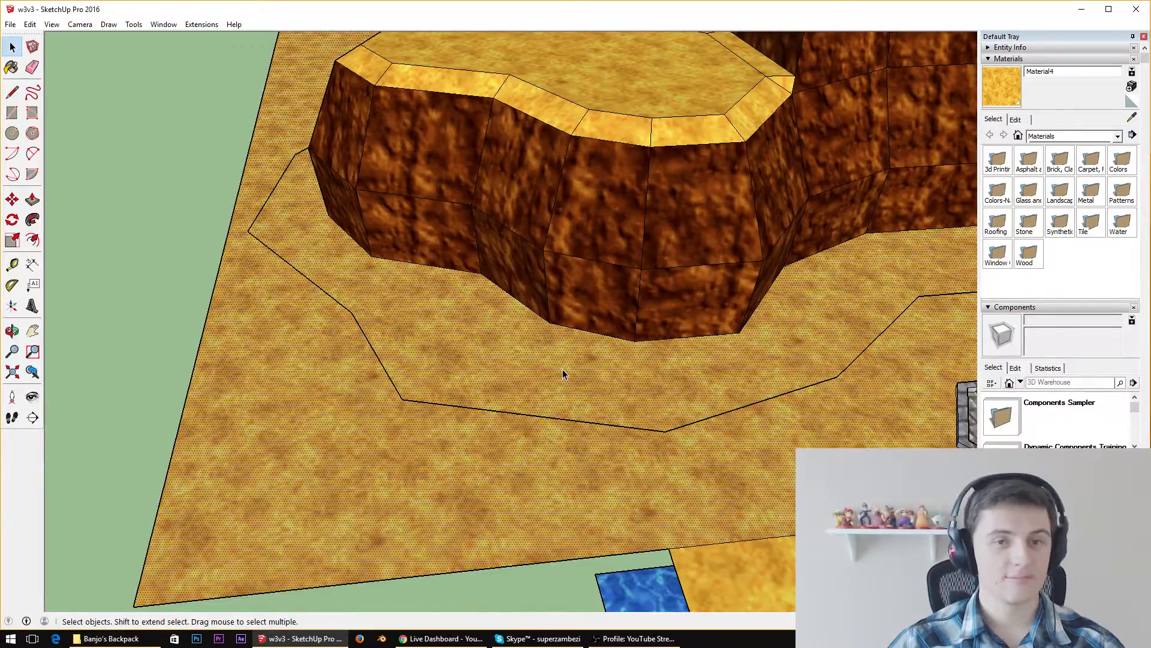
middle_click_drag(664, 360, 401, 323)
scroll(401, 324, "down", 6)
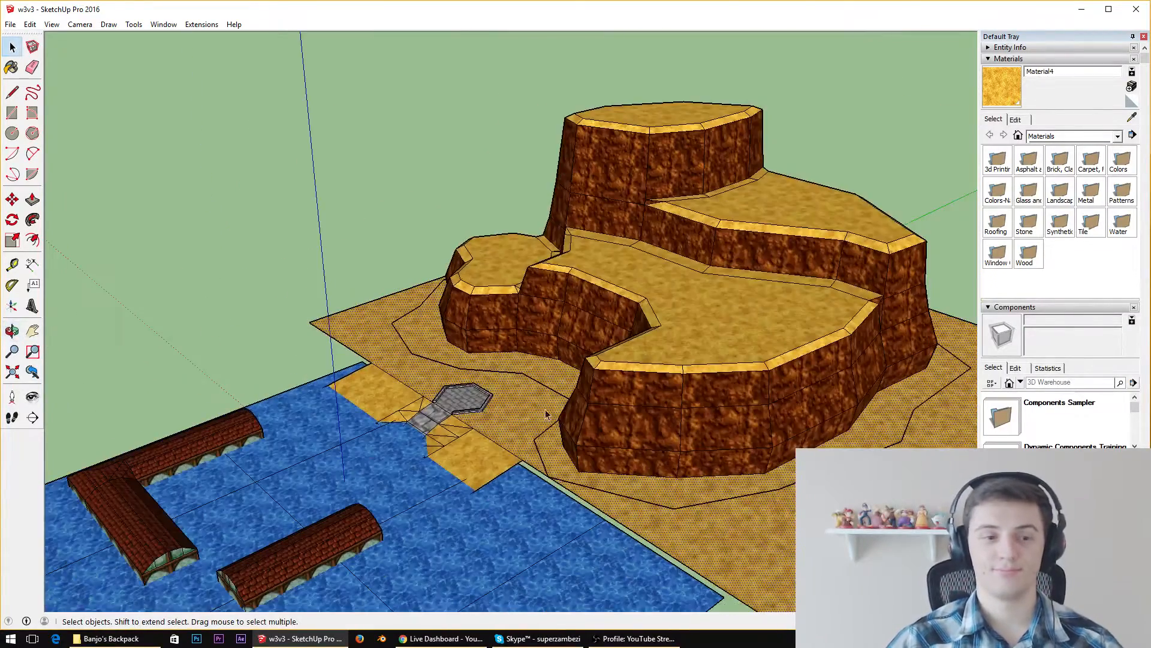
scroll(546, 413, "up", 5)
key("e")
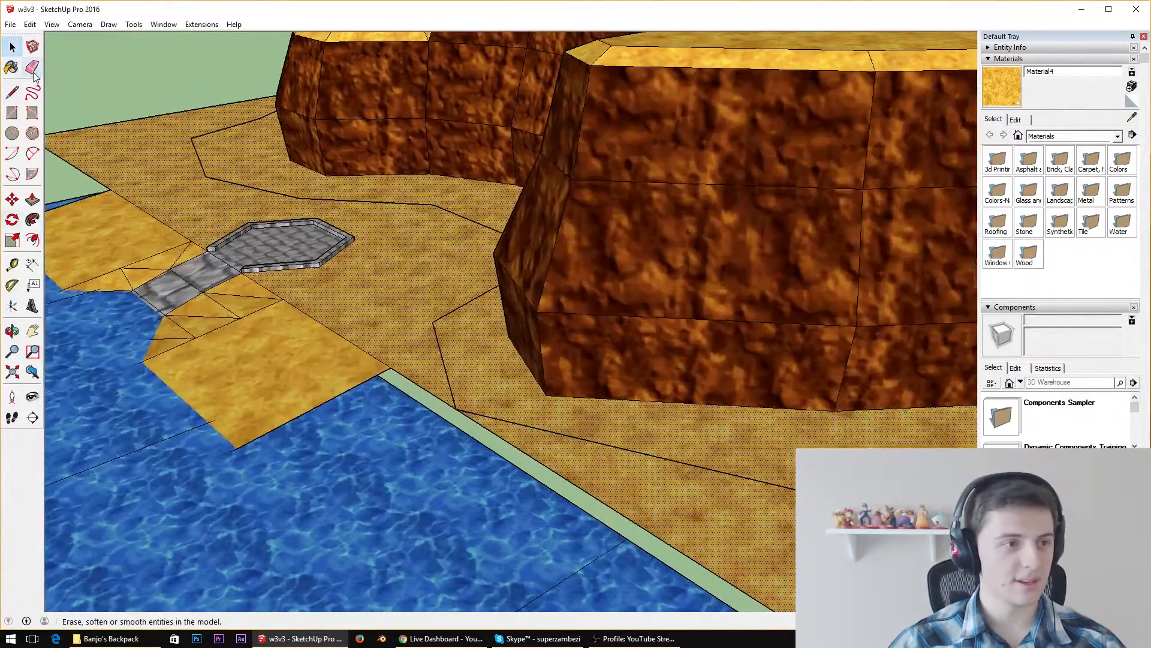
left_click(445, 362)
left_click(492, 418)
Redraw the erased path corner slightly inward from the shoreline edge, and select the enclosed sand ring
key("r")
key("l")
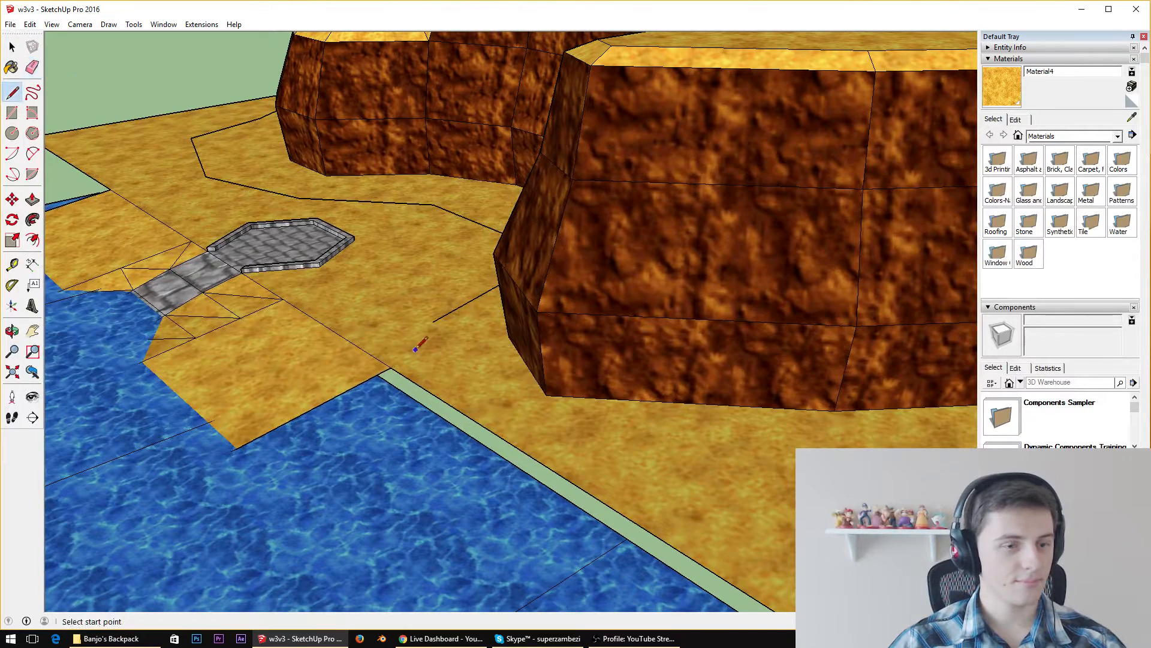
left_click(433, 322)
left_click(517, 425)
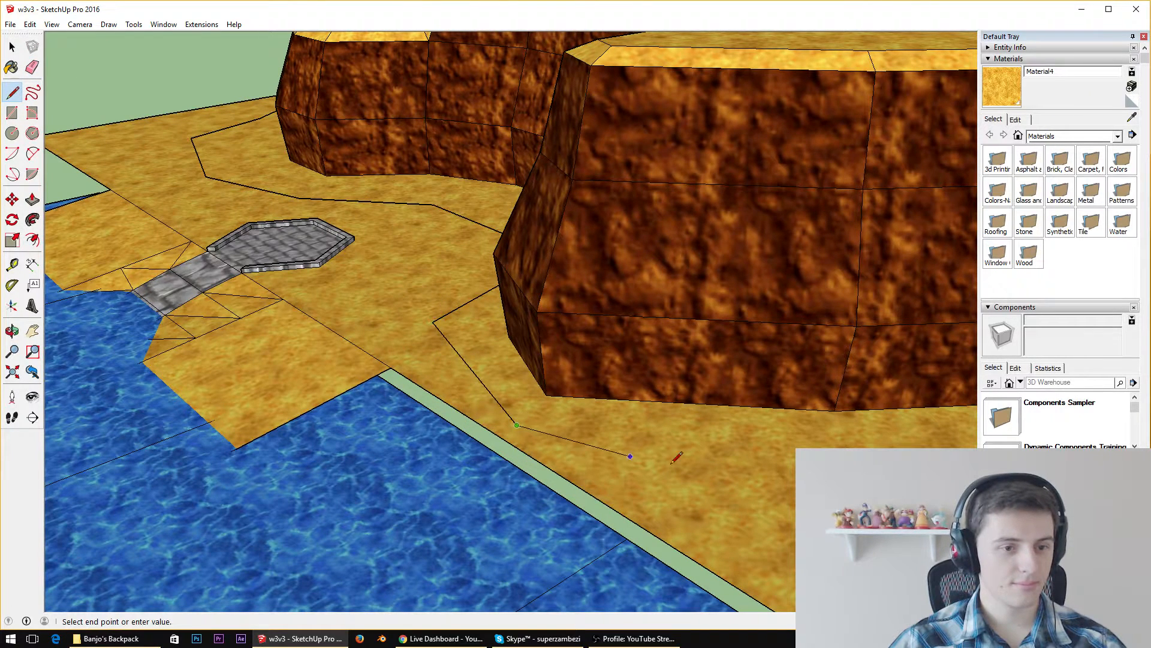
left_click(517, 425)
key("space")
left_click(719, 445)
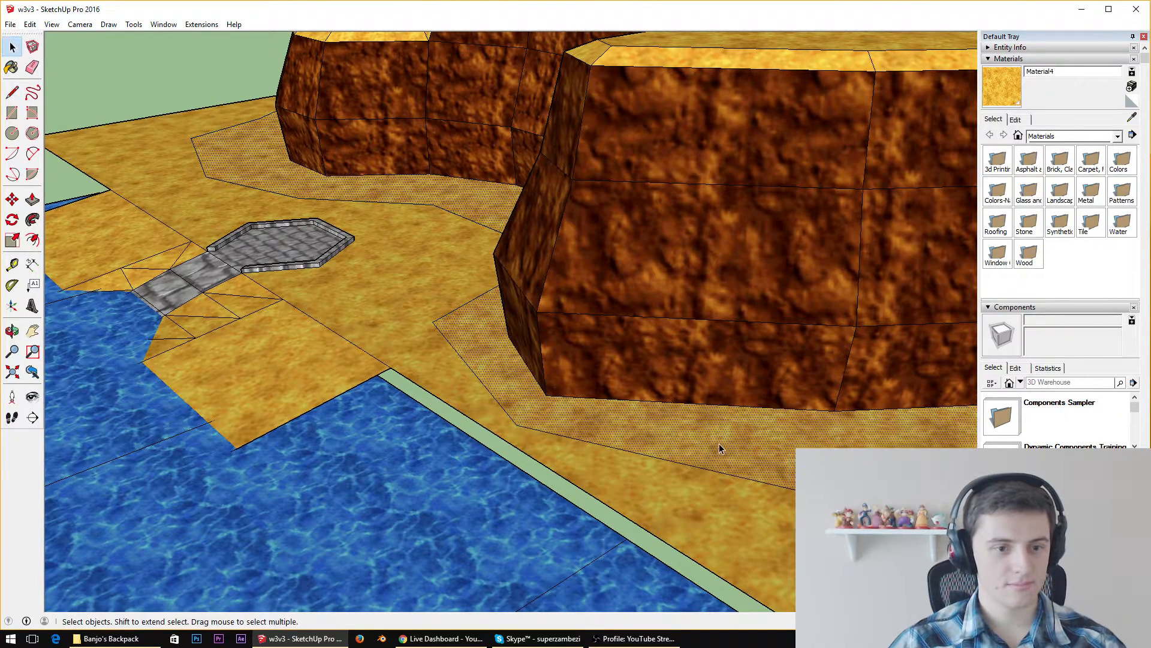
Inspect the enclosed sand ring around the cliff from several angles and clear the selection
scroll(447, 414, "up", 2)
middle_click_drag(583, 413, 637, 542)
scroll(659, 489, "down", 7)
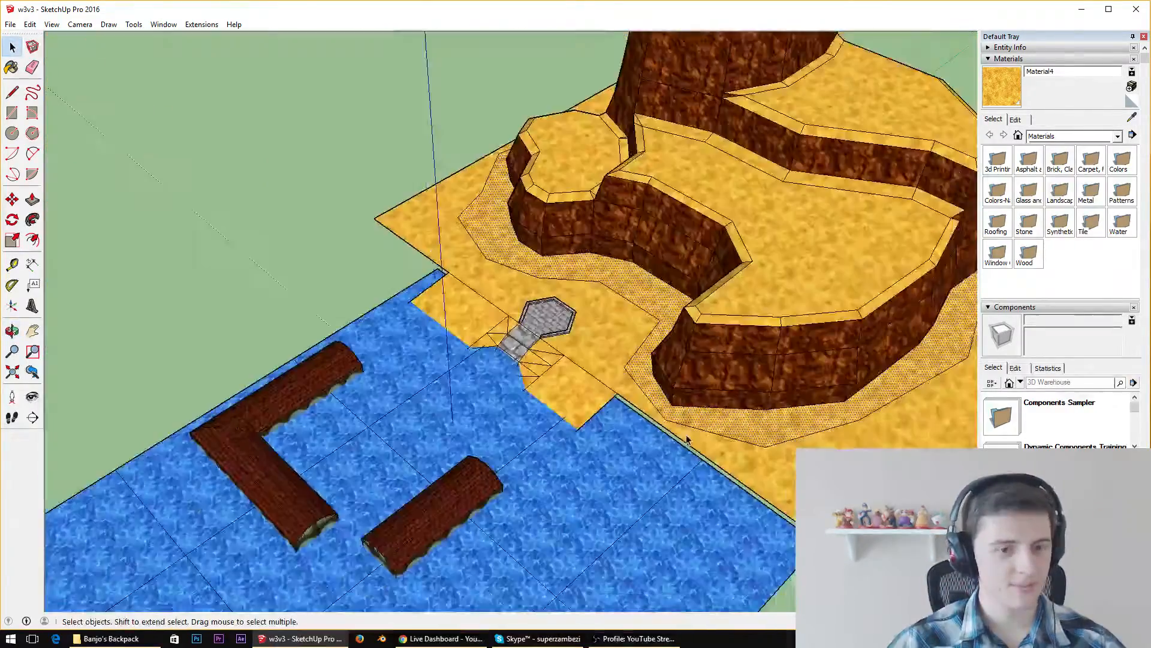
scroll(687, 435, "up", 1)
middle_click_drag(684, 384, 641, 178)
middle_click_drag(570, 77, 833, 342)
scroll(576, 258, "down", 5)
middle_click_drag(380, 312, 432, 211)
left_click(433, 211)
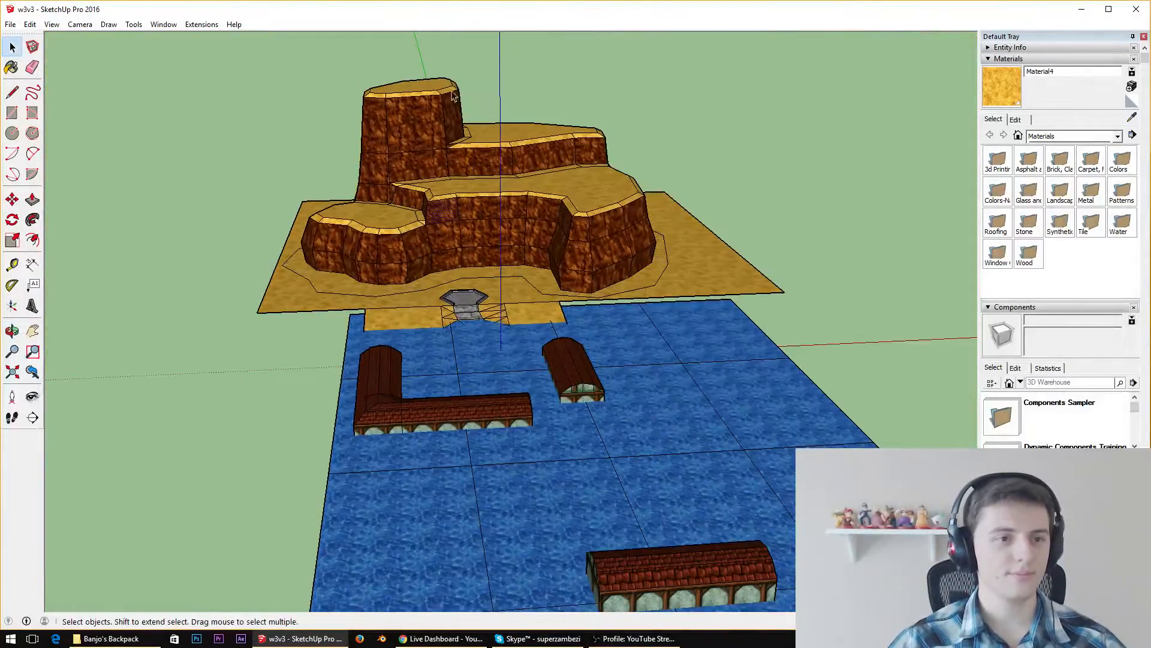
Select the entire cliff and its surrounding sand with a selection window from above
middle_click_drag(451, 93, 442, 384)
scroll(466, 271, "down", 5)
middle_click_drag(466, 271, 462, 226)
scroll(461, 227, "down", 5)
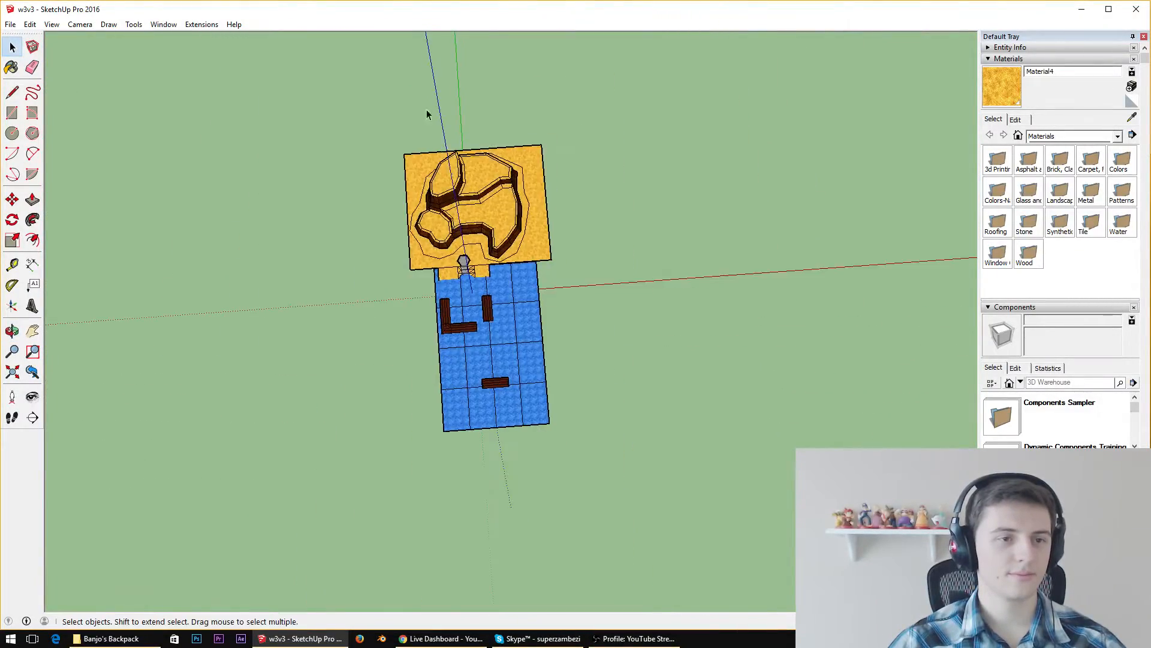
scroll(426, 110, "up", 6)
scroll(357, 166, "up", 1)
middle_click_drag(390, 187, 442, 211)
left_click_drag(328, 123, 783, 432)
Remove the stone platform, the outer sand surface and the sand's outer edges from the selection
scroll(471, 459, "up", 3)
scroll(480, 408, "up", 5)
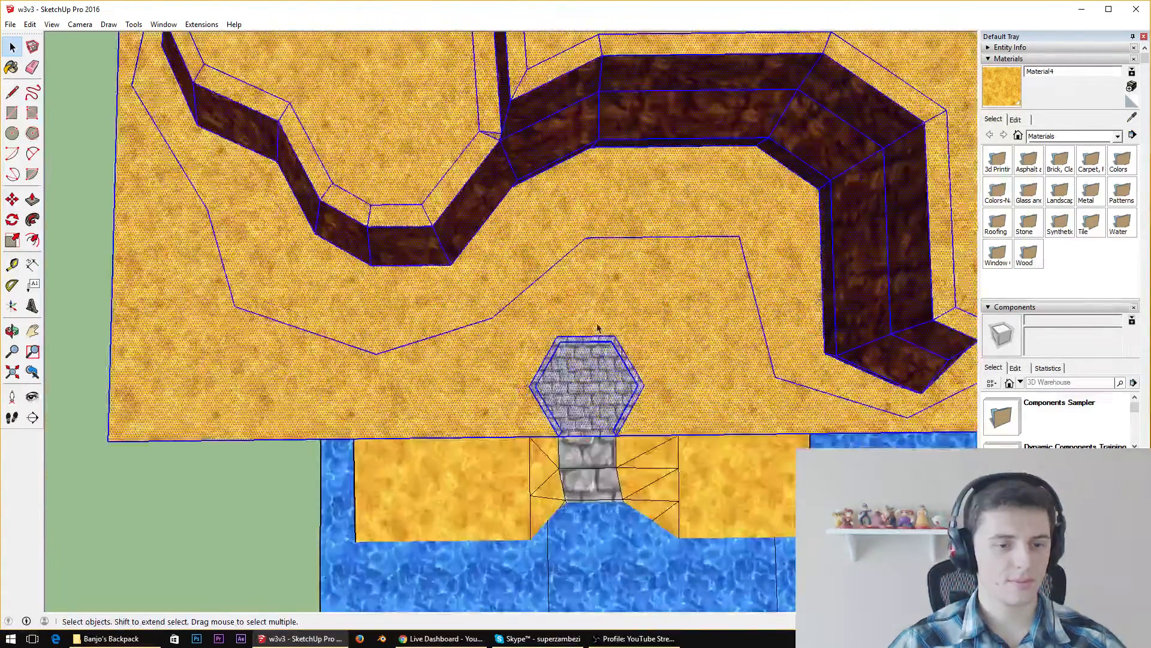
left_click_drag(497, 340, 701, 517, "shift")
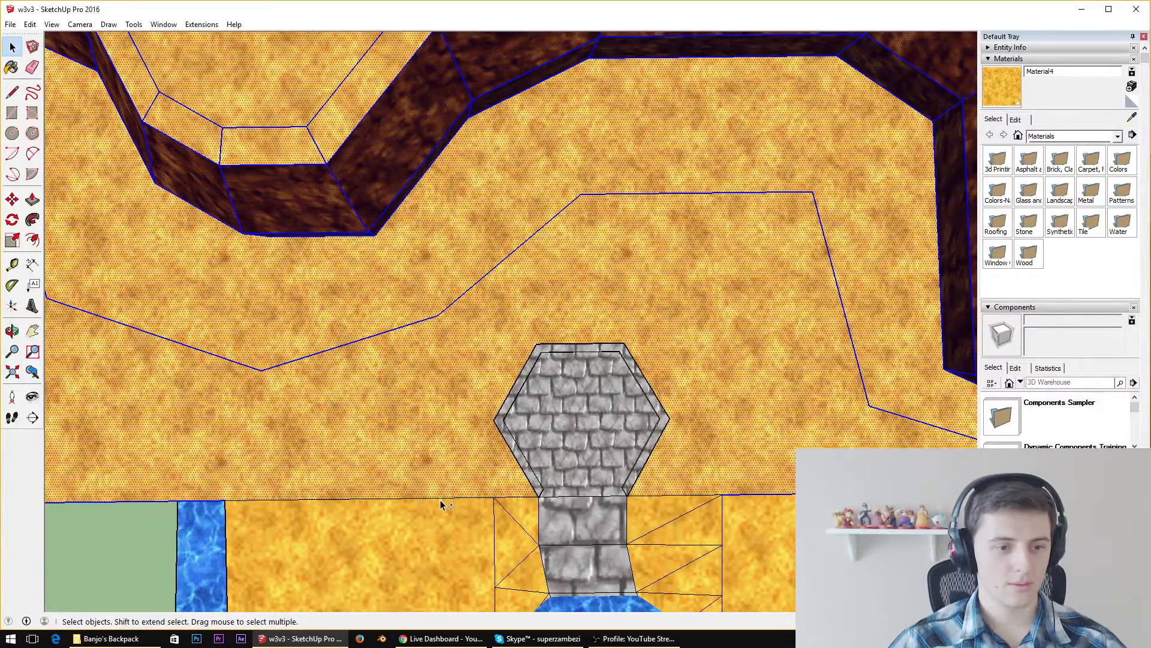
left_click(457, 479, "shift")
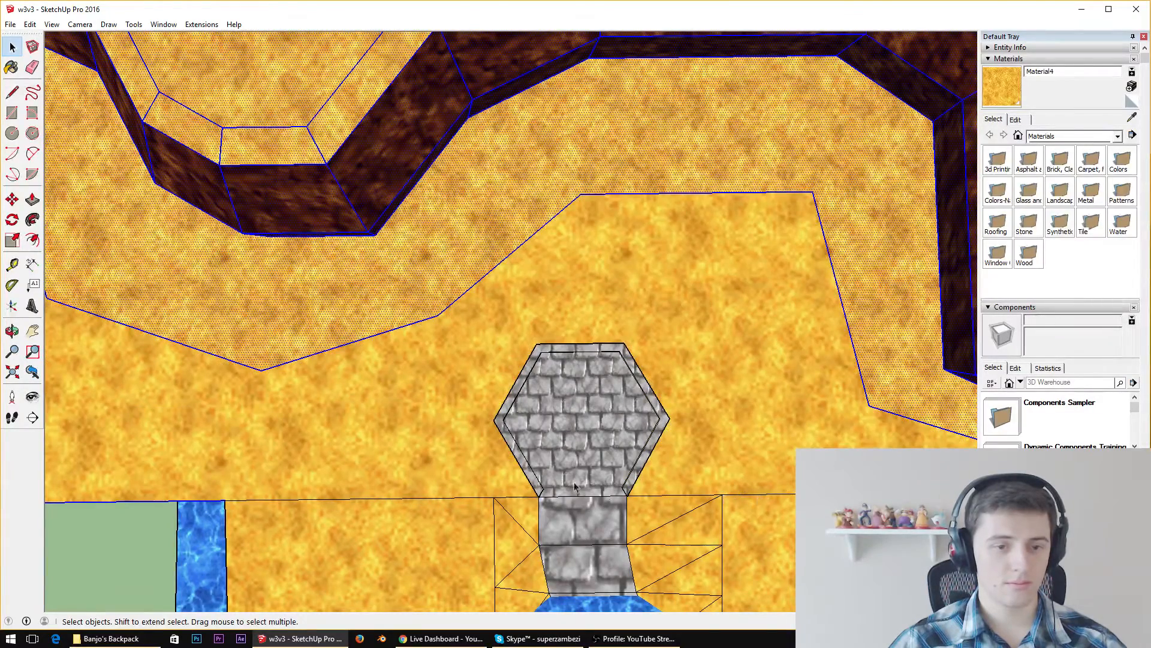
middle_click_drag(574, 487, 636, 370)
scroll(637, 370, "down", 3)
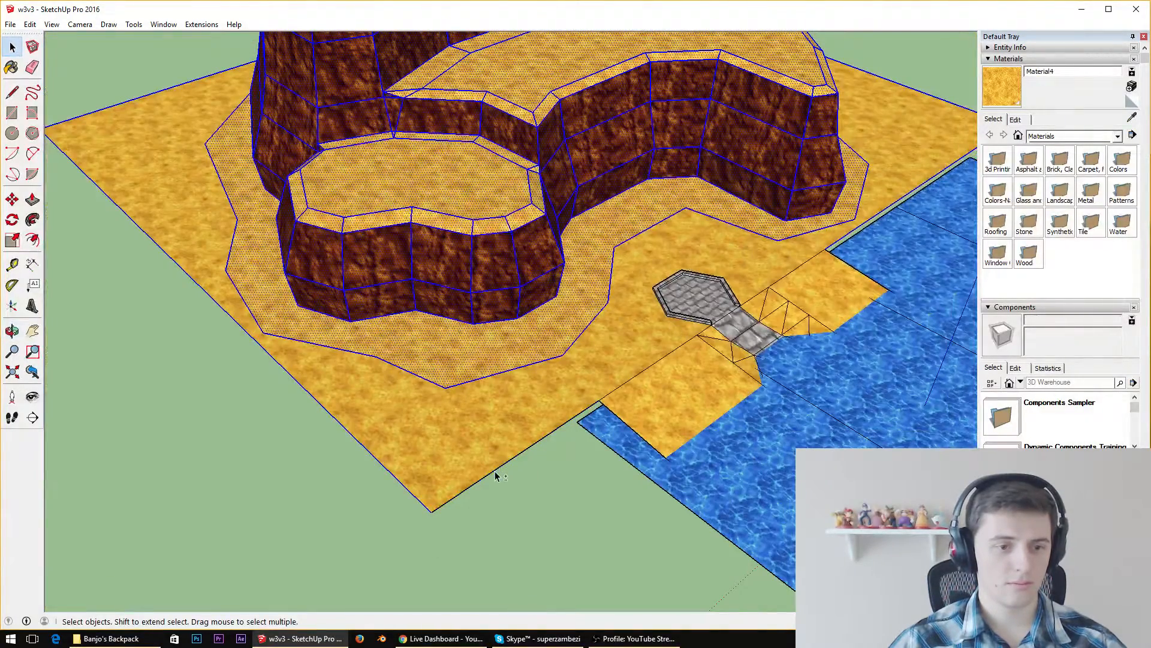
middle_click_drag(694, 296, 625, 534)
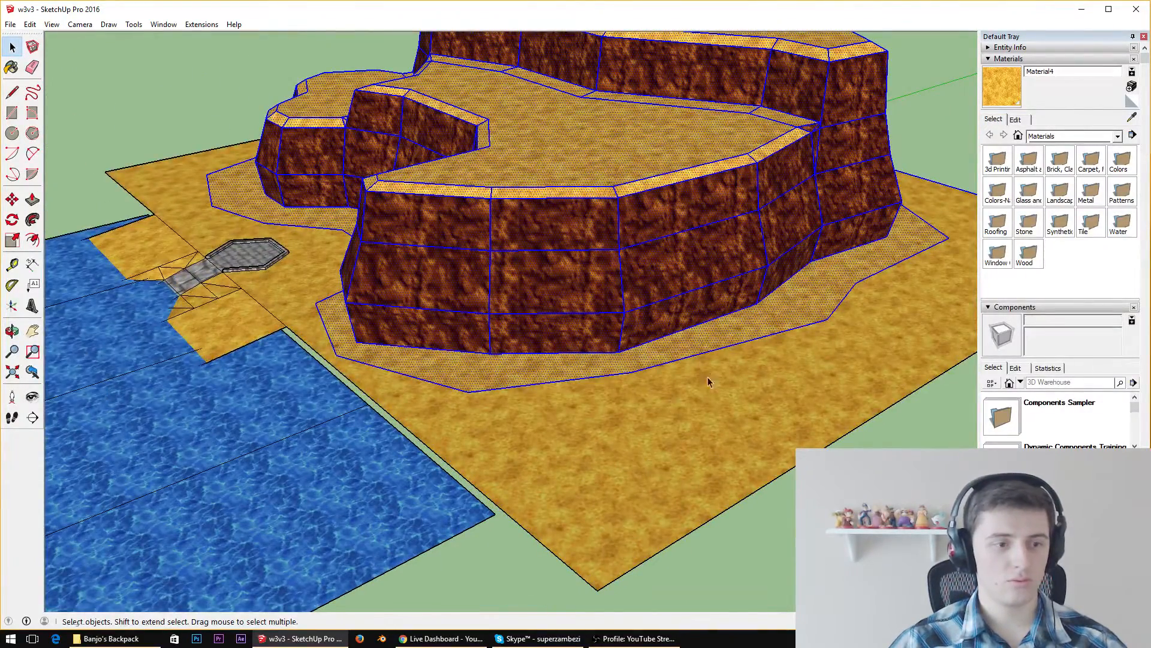
Check the selection from behind and below, and remove the sand ring and its path outline from it
middle_click_drag(708, 381, 193, 509)
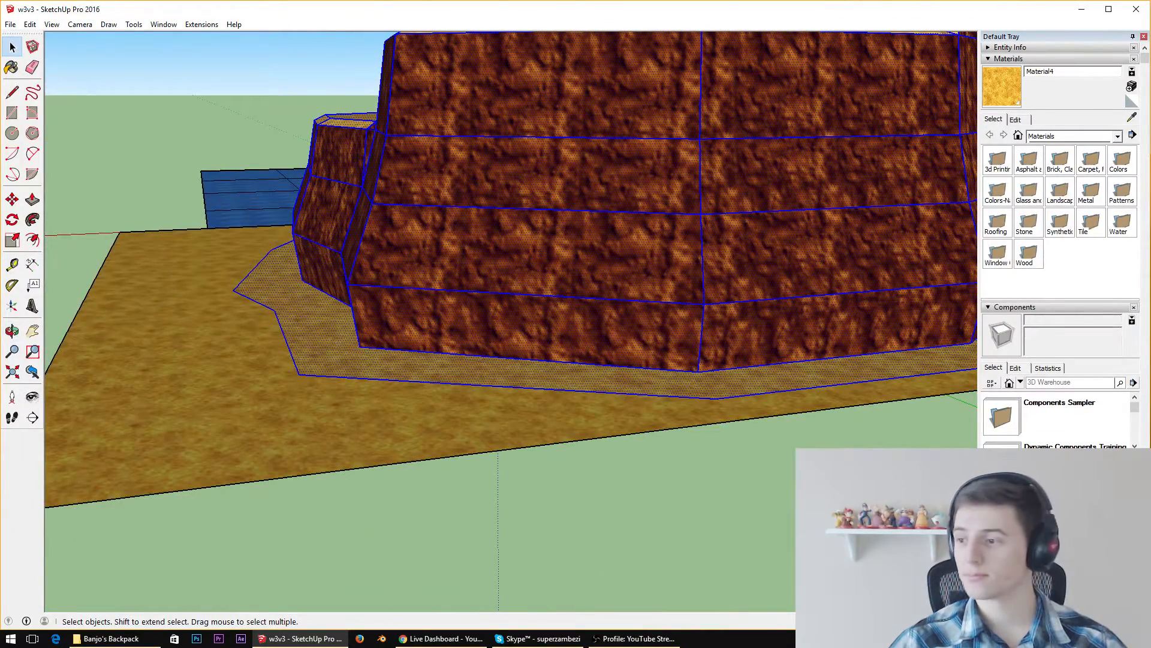
middle_click_drag(686, 243, 616, 282)
scroll(606, 393, "up", 3)
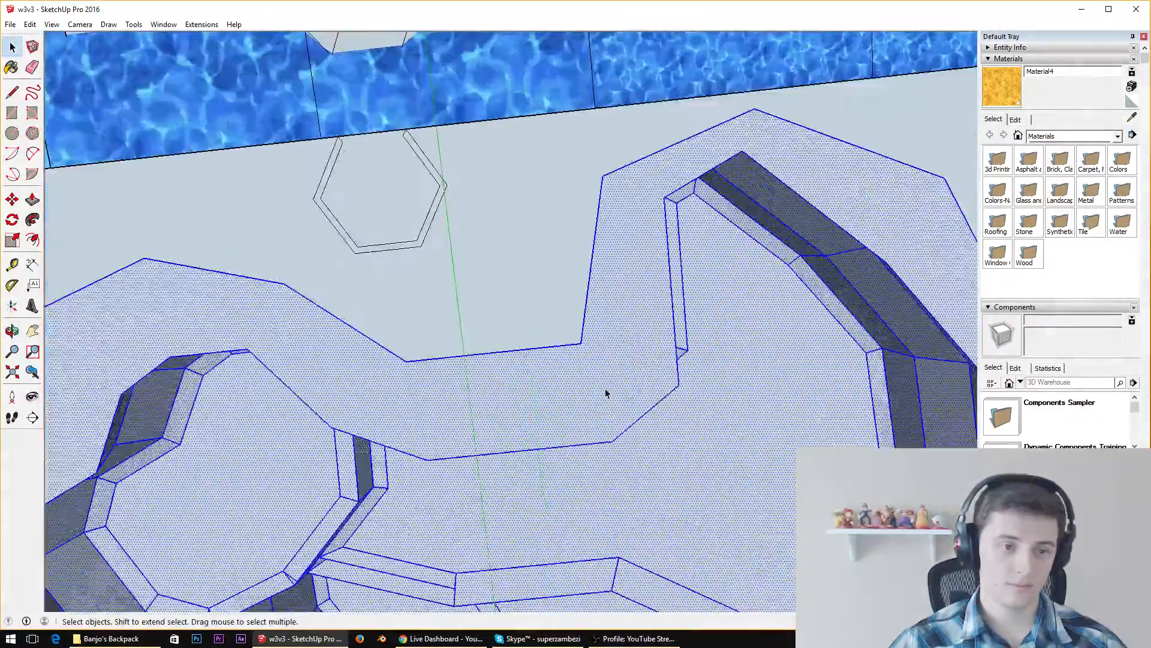
middle_click_drag(606, 394, 730, 429)
scroll(730, 420, "down", 4)
scroll(693, 358, "up", 1)
scroll(692, 358, "up", 3)
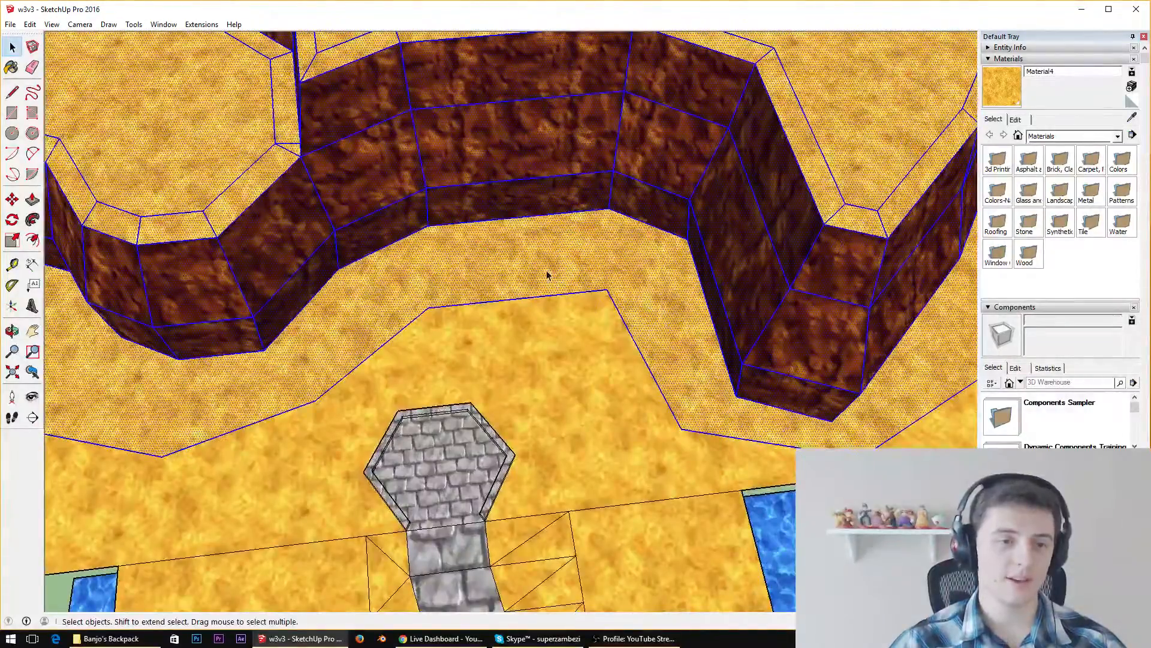
scroll(547, 275, "down", 5)
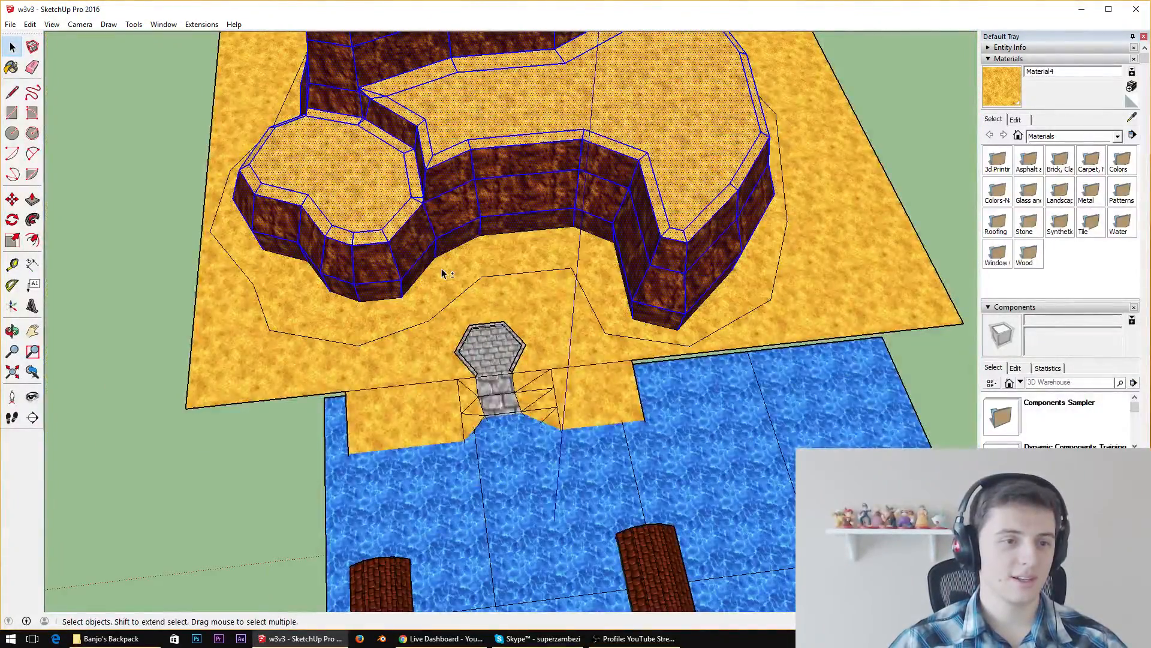
Move the selected cliff slightly upward so the sand ring slopes from the path up to its base
middle_click_drag(542, 248, 474, 159)
scroll(468, 160, "up", 5)
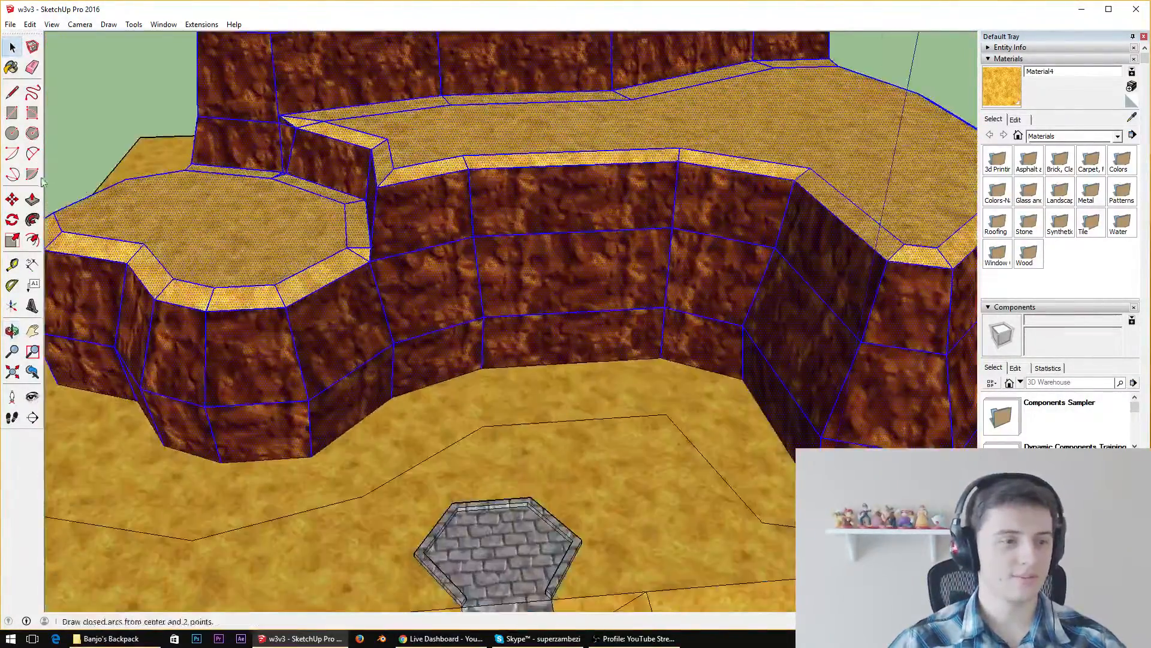
left_click(12, 199)
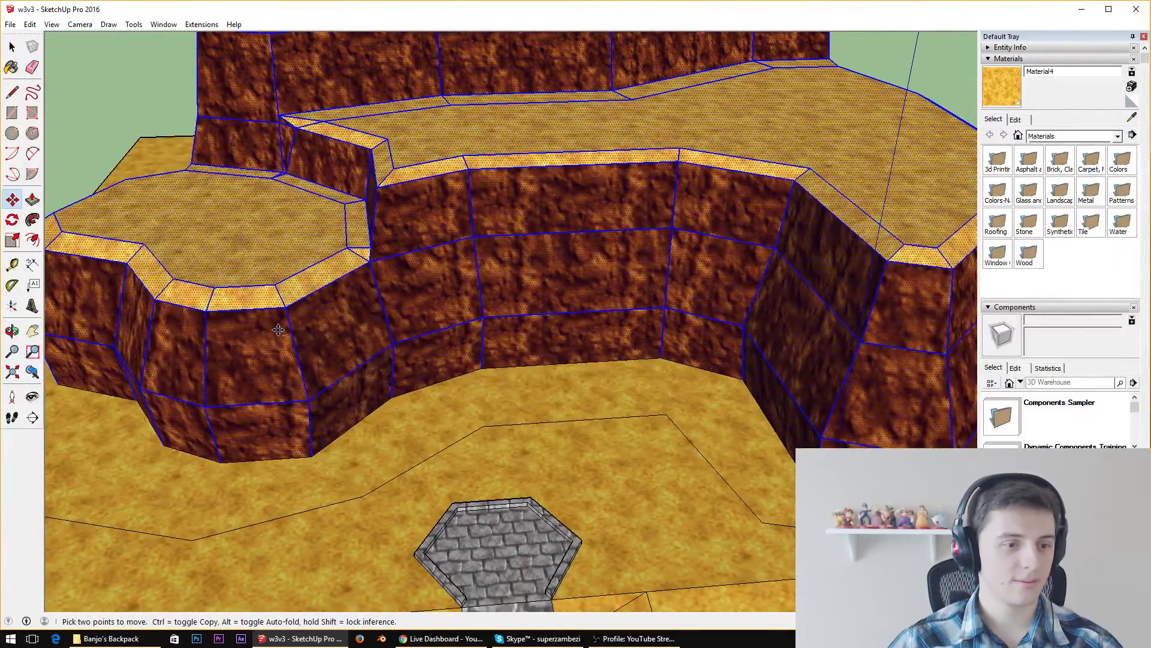
left_click_drag(278, 329, 273, 315)
scroll(521, 381, "up", 5)
middle_click_drag(600, 370, 493, 326)
scroll(518, 309, "down", 8)
scroll(755, 377, "up", 5)
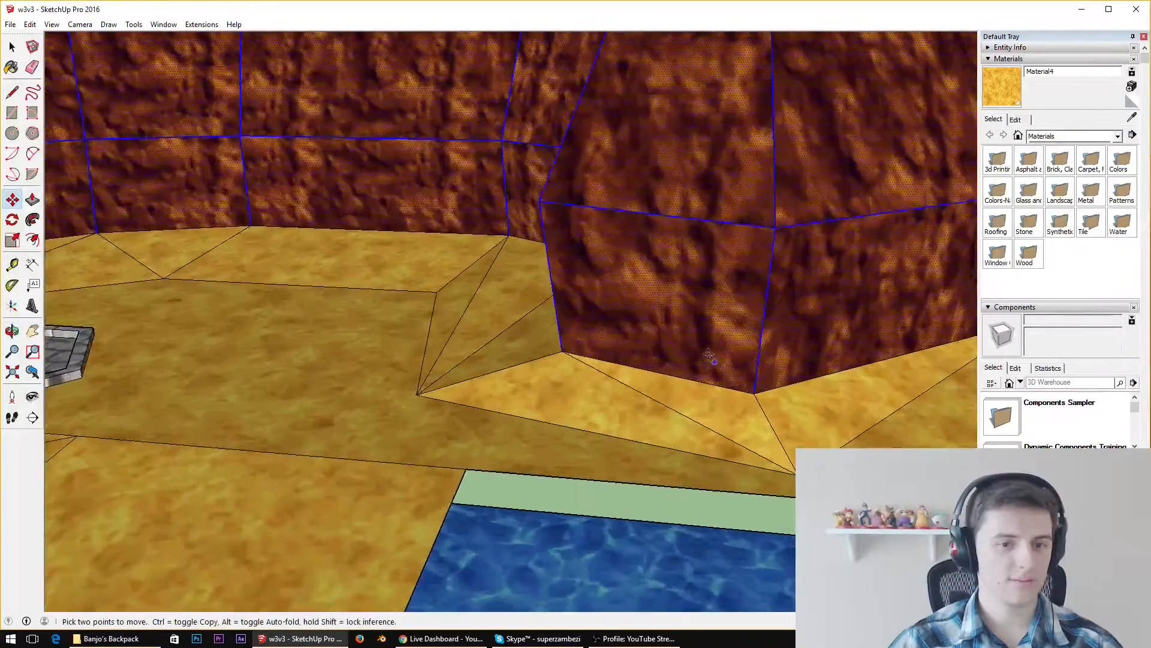
Try lowering the selected cliff slightly toward the sand, and undo the last two cliff moves
middle_click_drag(754, 376, 956, 327)
scroll(359, 252, "up", 4)
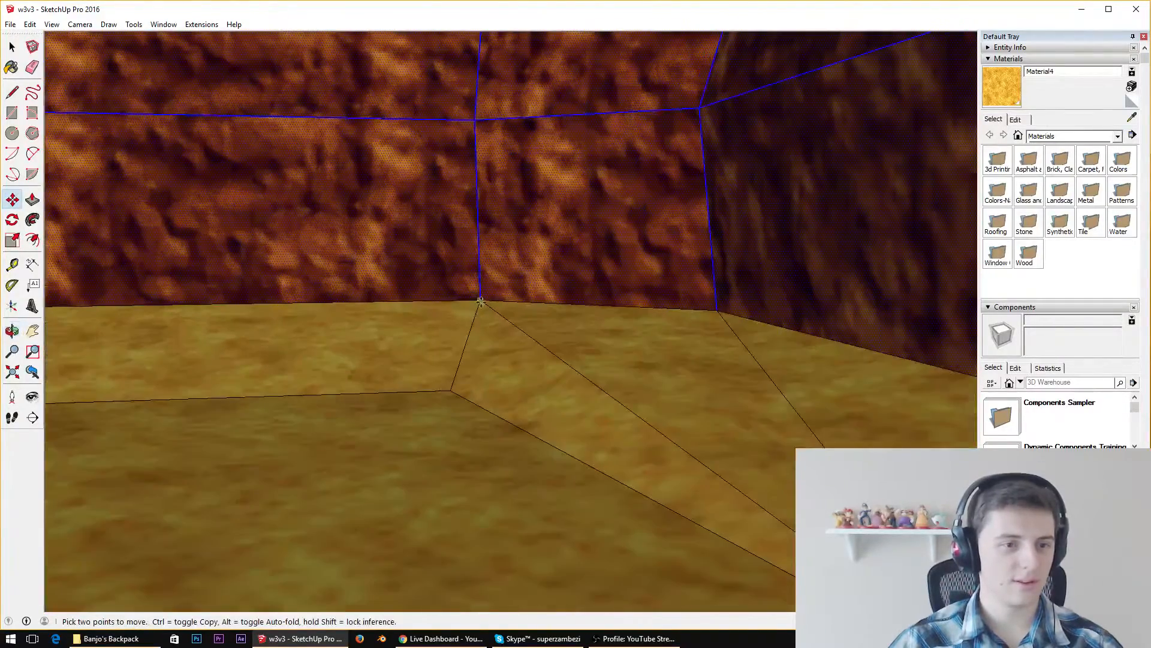
left_click_drag(476, 329, 451, 400)
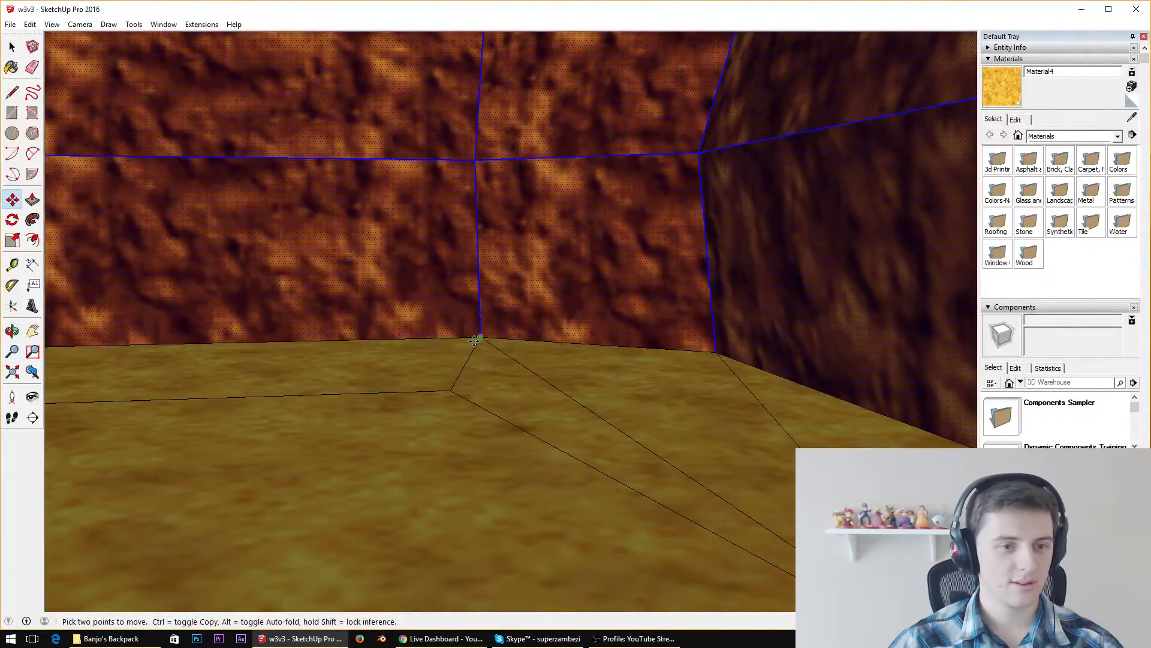
key("ctrl+z")
key("ctrl+z")
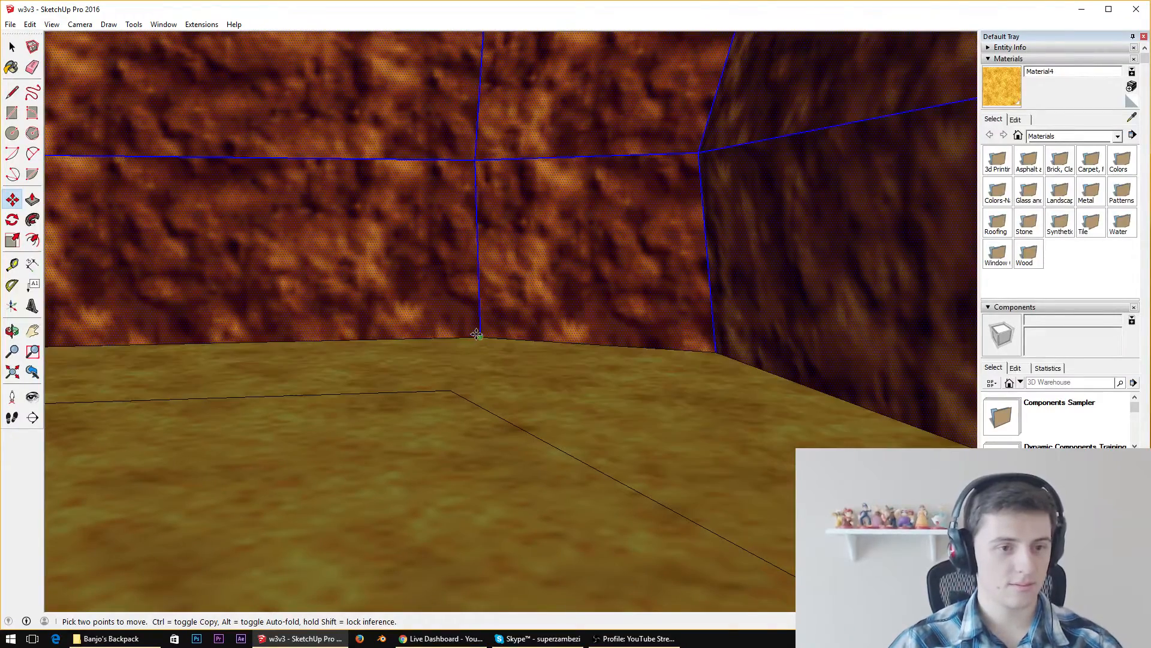
Raise the selected cliff slightly along the vertical edge at its inner base corner, giving the sand ring a gentle slope
left_click_drag(470, 334, 476, 324)
middle_click_drag(476, 324, 433, 325)
scroll(433, 325, "up", 5)
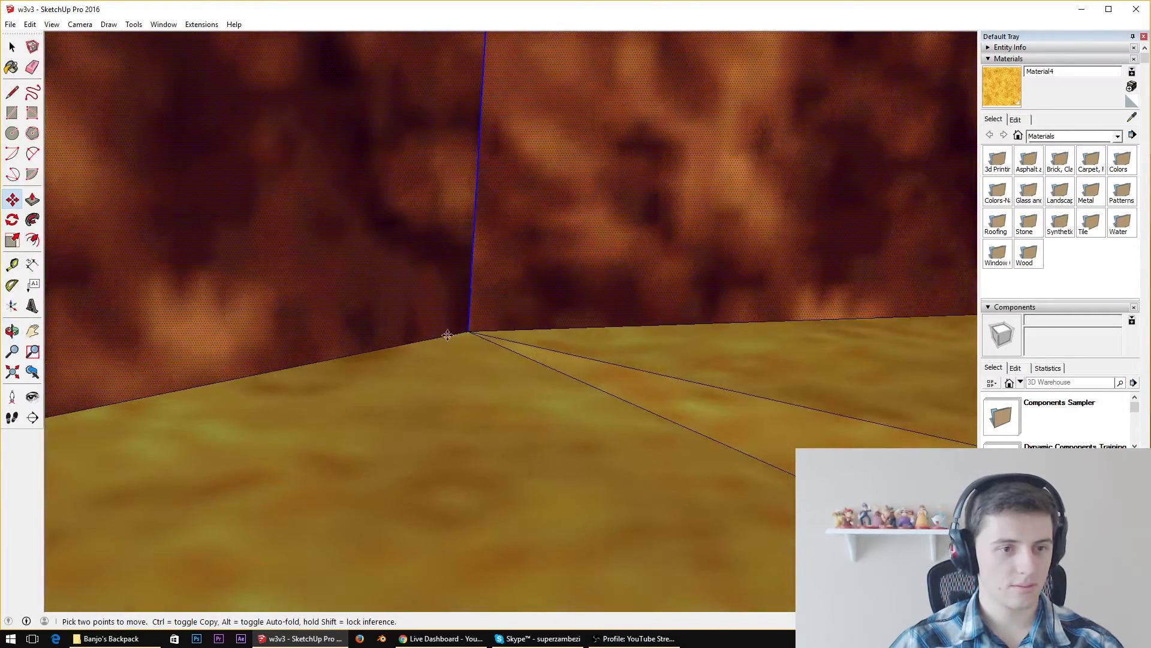
mouse_move(469, 329)
left_mouse_down()
mouse_move(478, 262)
mouse_move(475, 318)
left_mouse_up()
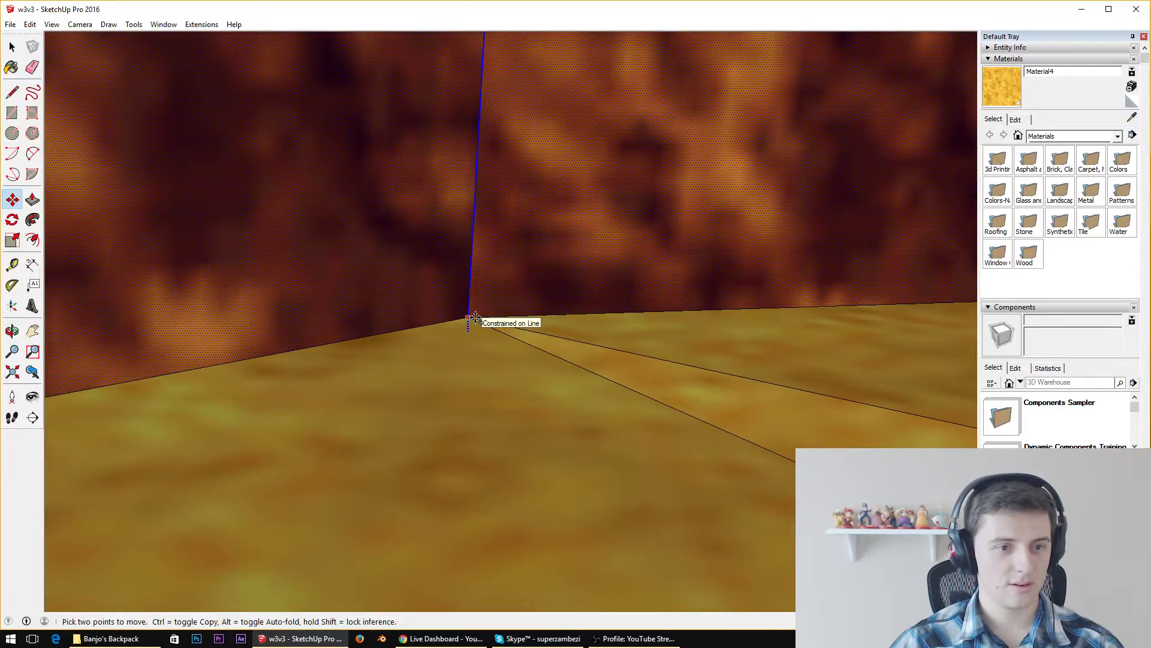
left_click(475, 317)
middle_click_drag(494, 298, 493, 269)
scroll(493, 270, "down", 8)
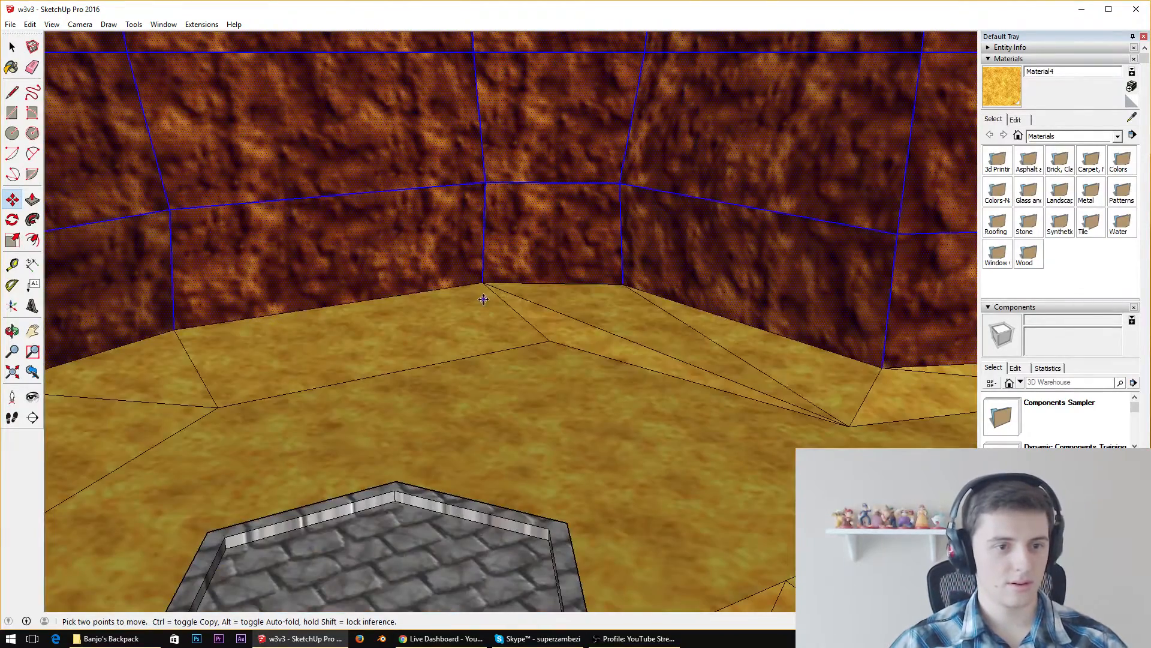
left_click_drag(483, 281, 489, 188)
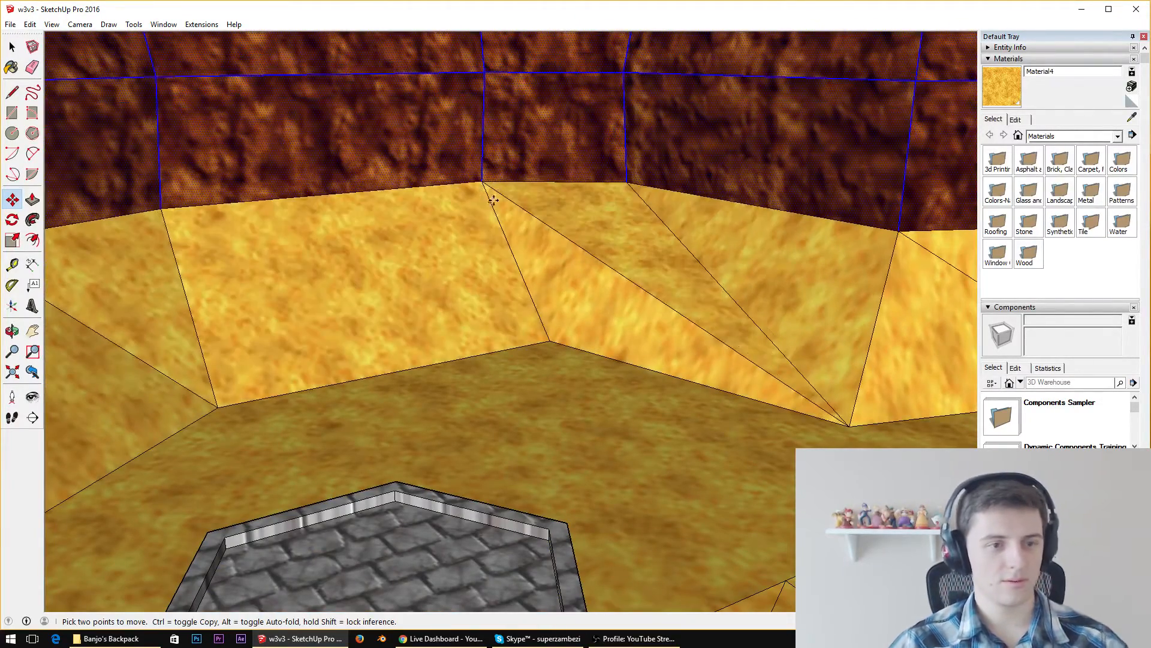
key("Escape")
Examine the sand slope and its seam with the cliff base from the front, sides and back
middle_click_drag(548, 324, 416, 261)
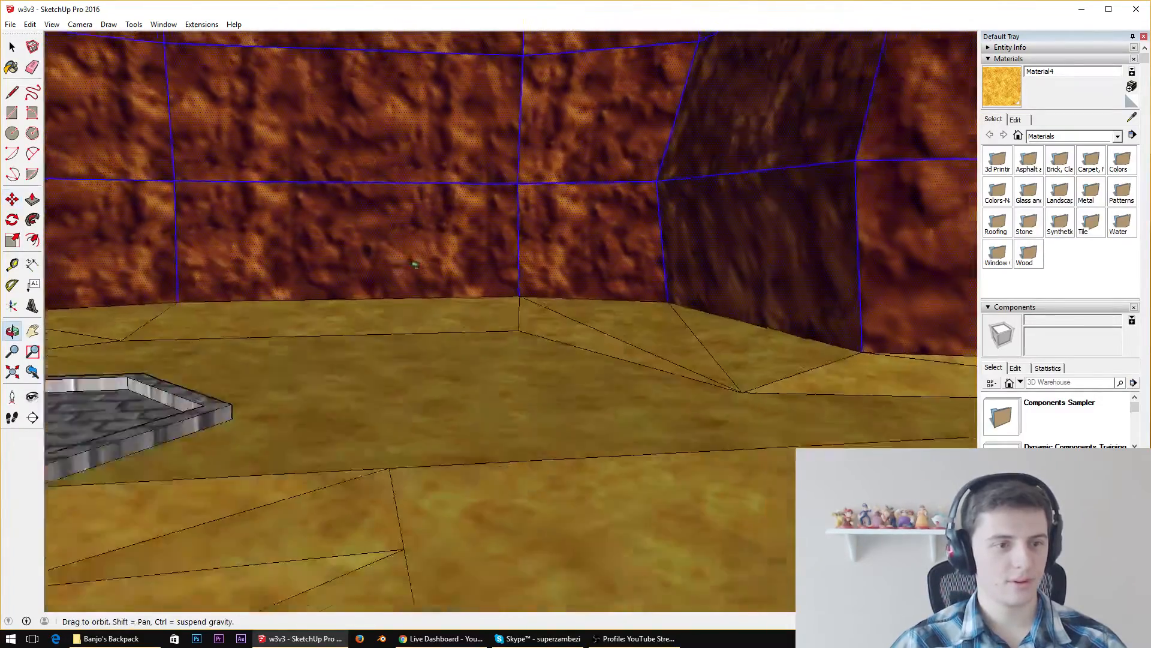
scroll(483, 295, "up", 7)
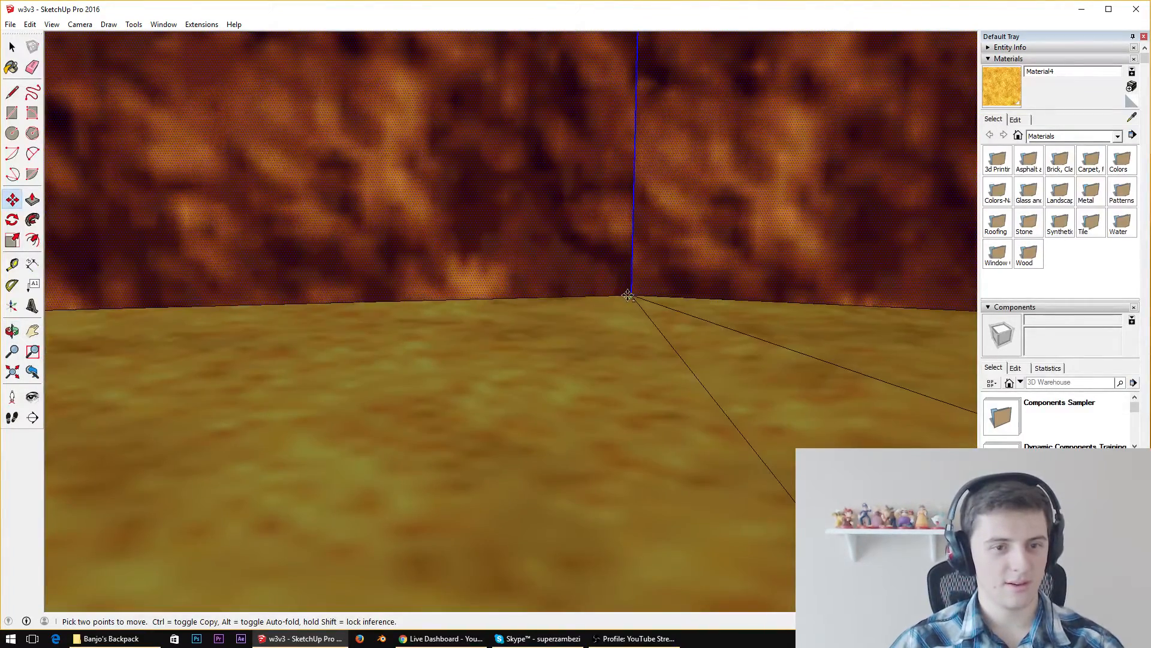
middle_click_drag(628, 295, 1025, 210)
middle_click_drag(729, 184, 504, 283)
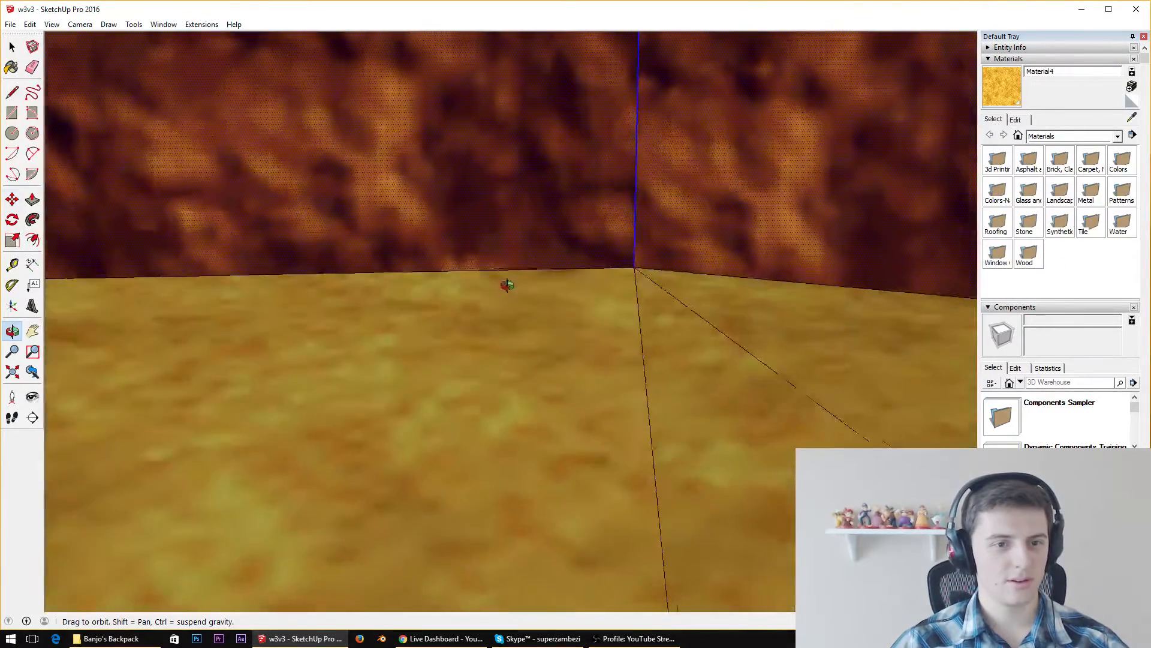
scroll(555, 255, "down", 9)
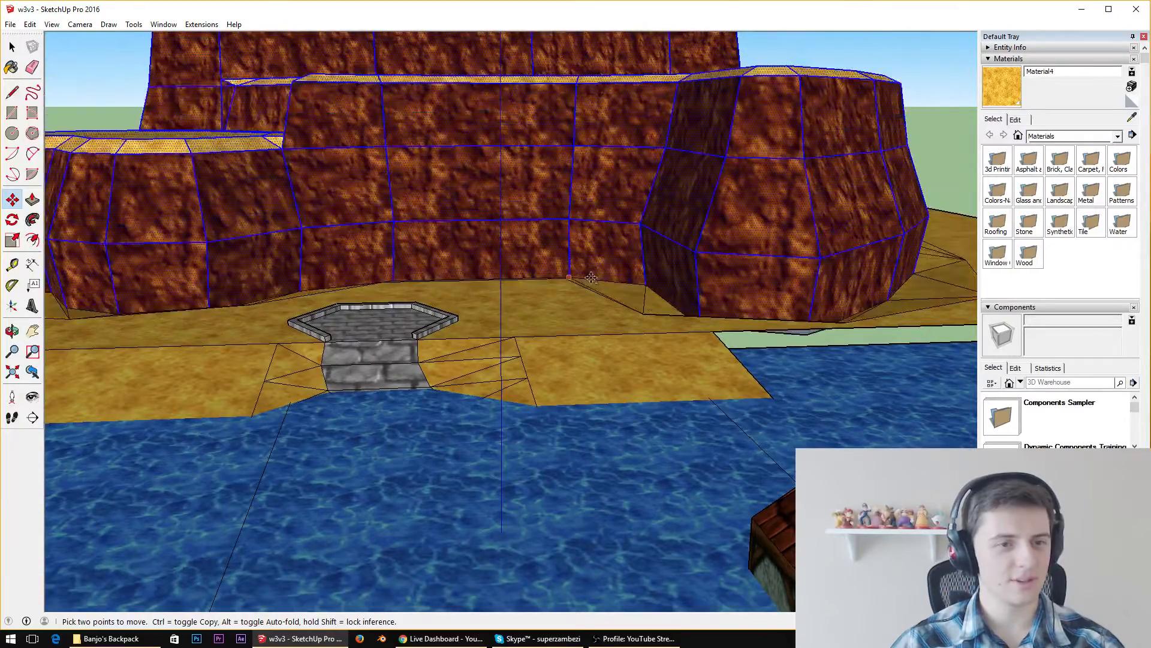
middle_click_drag(474, 363, 463, 341)
scroll(482, 279, "up", 8)
middle_click_drag(548, 259, 684, 346)
scroll(684, 346, "down", 8)
middle_click_drag(539, 354, 717, 321)
scroll(350, 334, "up", 8)
middle_click_drag(349, 334, 627, 305)
scroll(599, 309, "down", 7)
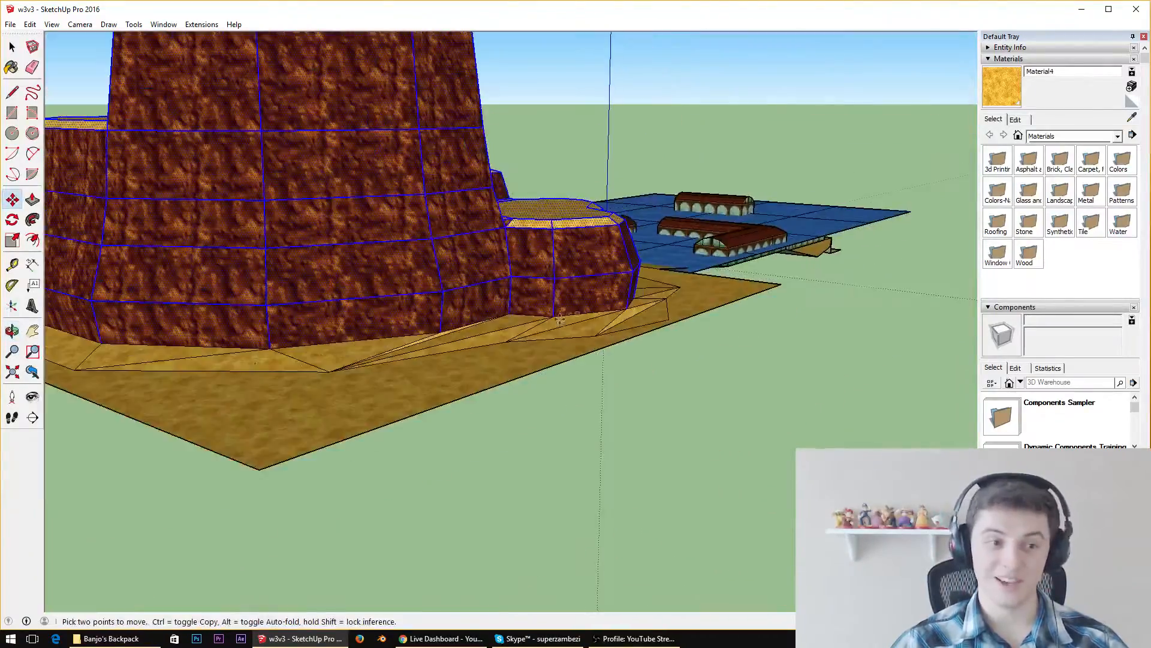
scroll(254, 365, "up", 8)
middle_click_drag(254, 365, 1019, 314)
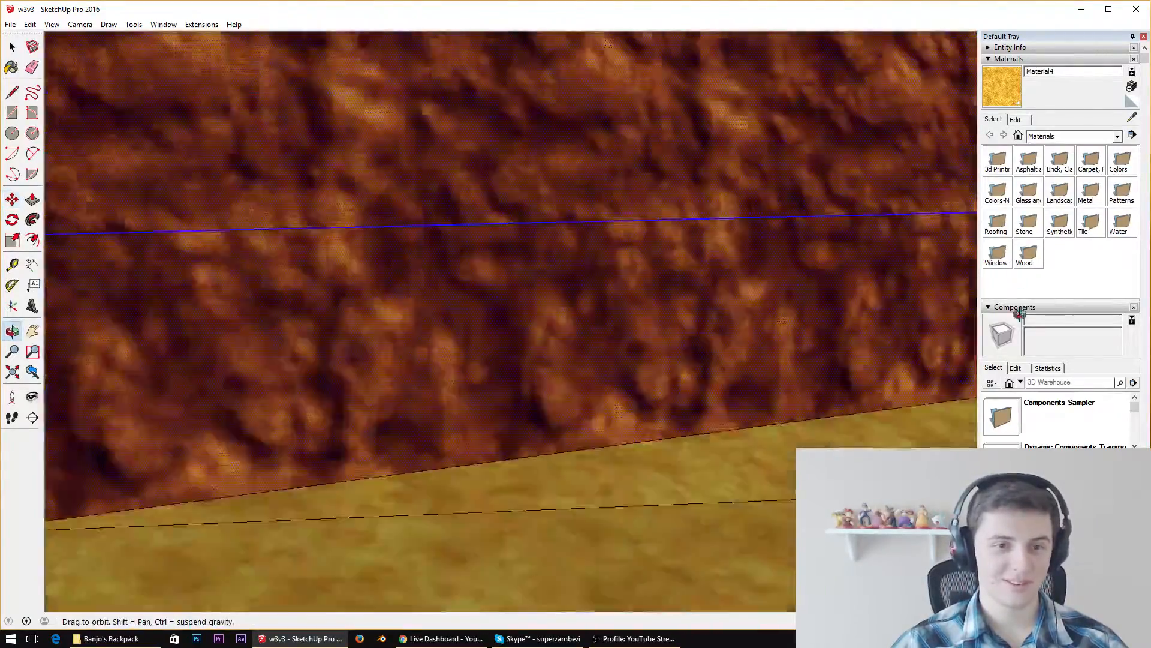
scroll(446, 263, "down", 12)
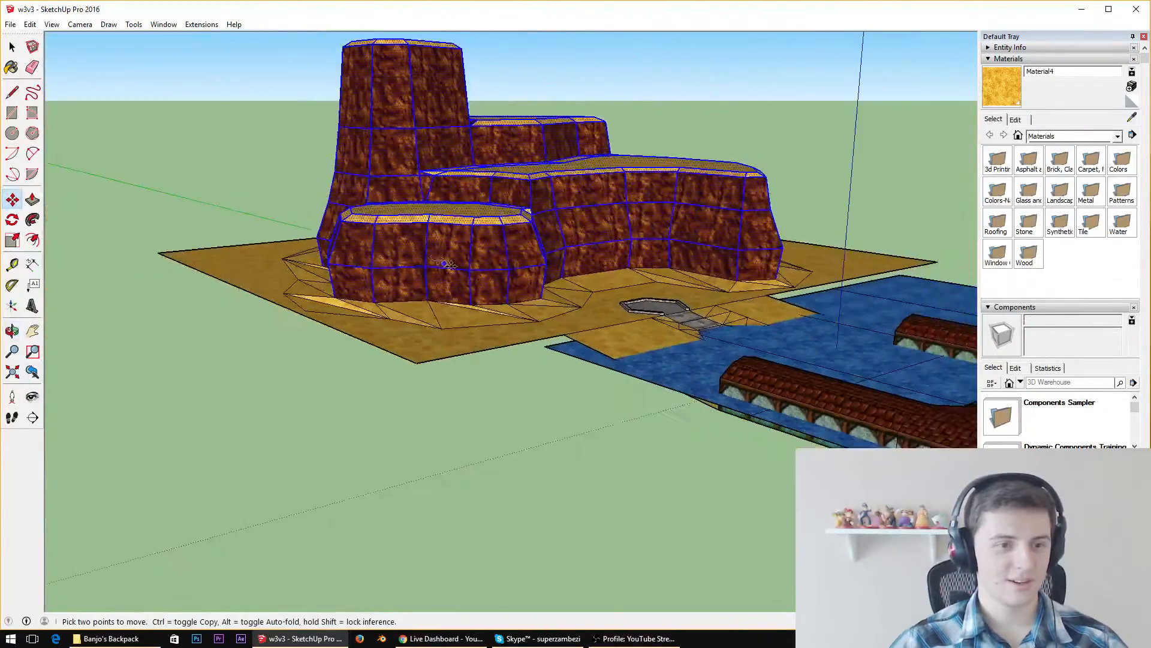
Erase the uneven diagonal edges in the sand slope below the rounded cliff section beside the water
scroll(446, 264, "up", 10)
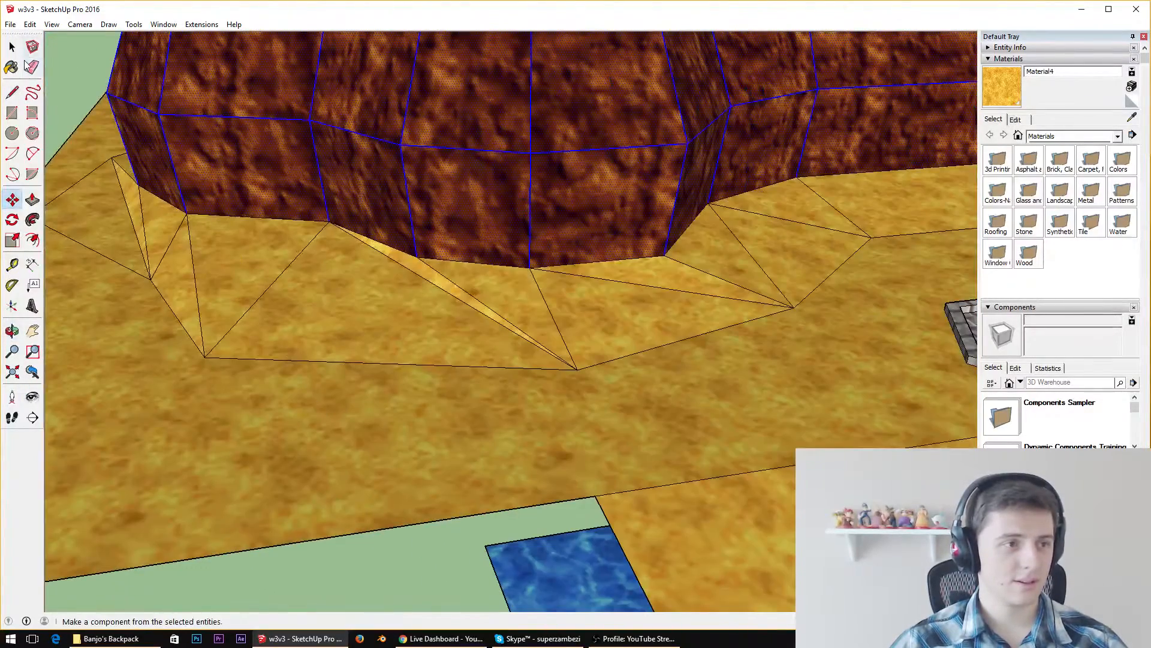
left_click(32, 67)
left_click_drag(470, 278, 458, 300)
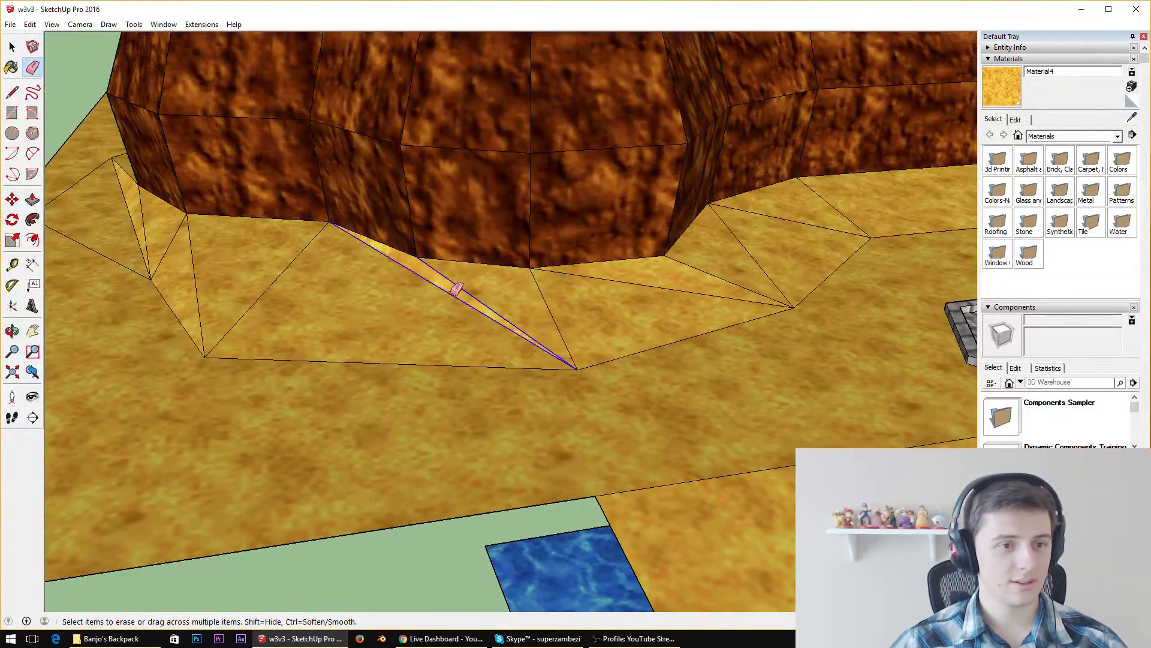
Connect the cliff's base corner to both adjacent sand path corners with lines, filling the gap with triangular faces
left_click(12, 92)
left_click(205, 355)
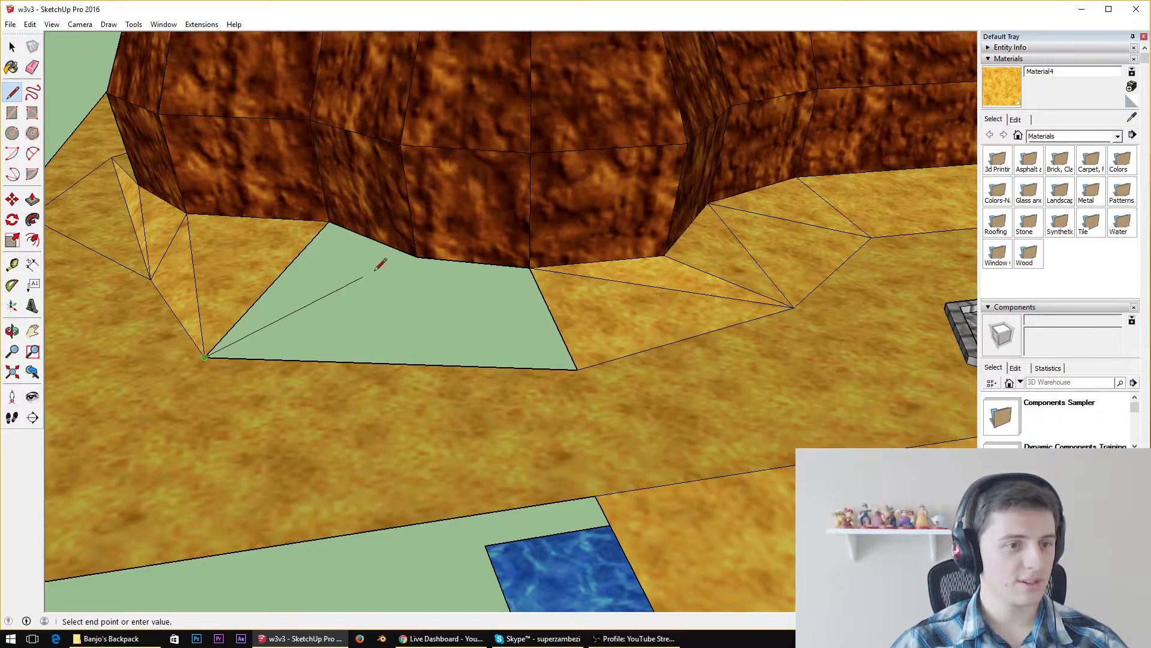
left_click(416, 257)
key("Escape")
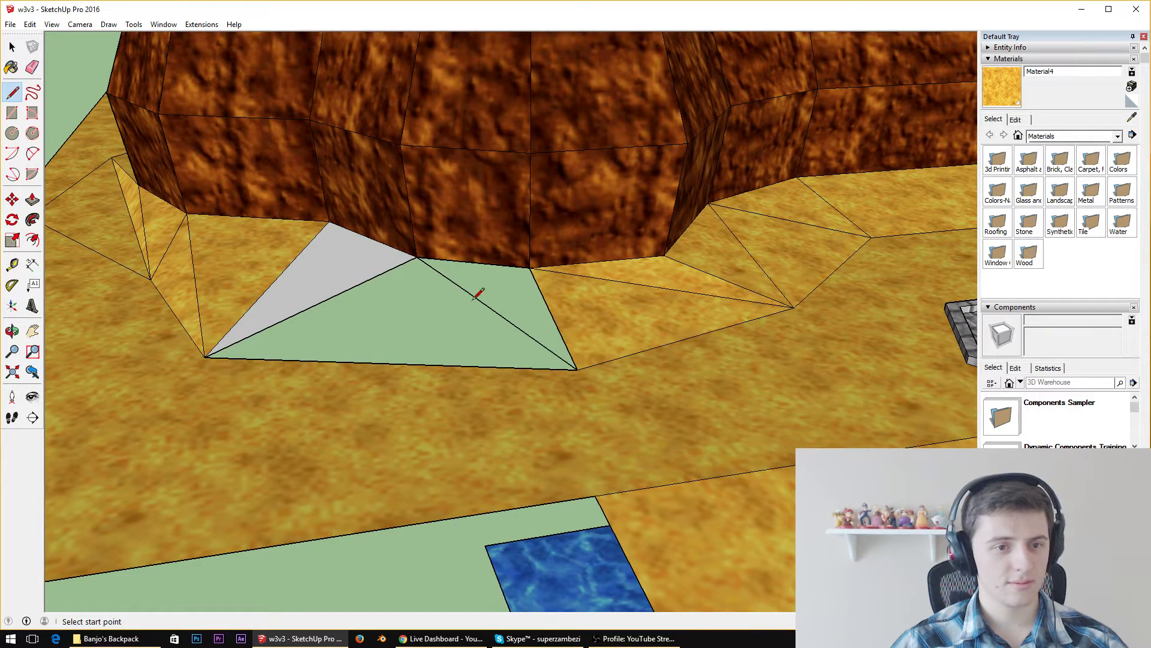
left_click(416, 258)
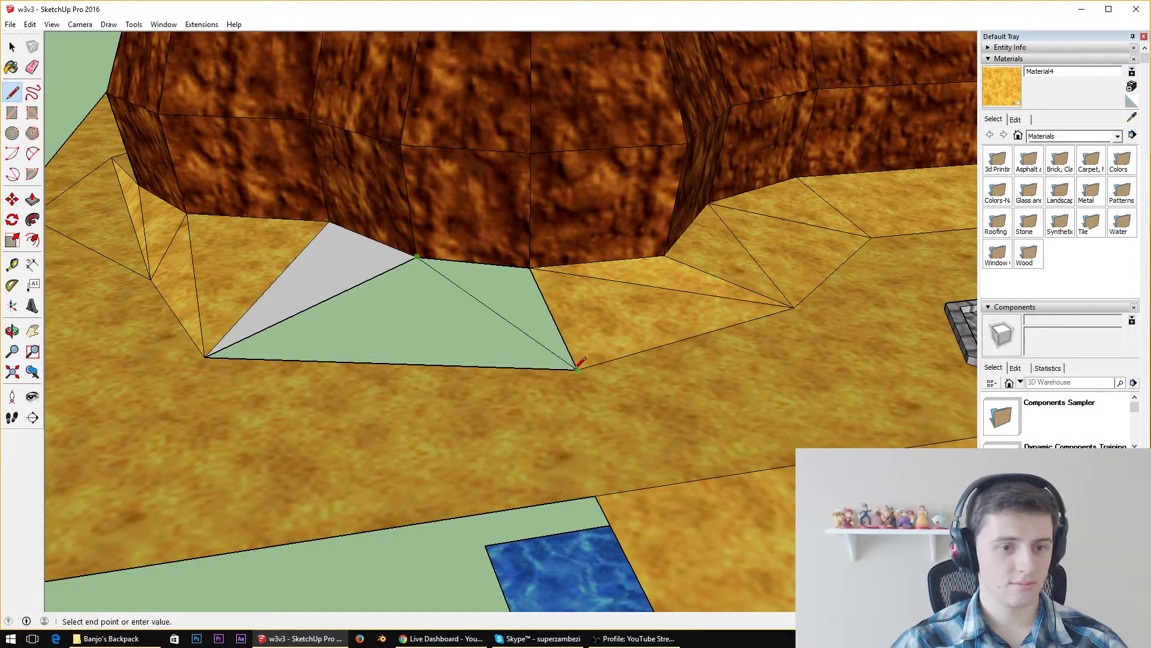
left_click(576, 368)
Erase the stretched diagonal edges of the neighbouring sand slope around the outer side of the rounded cliff section
mouse_move(437, 330)
middle_mouse_down()
mouse_move(894, 278)
mouse_move(895, 288)
middle_mouse_up()
scroll(258, 342, "down", 4)
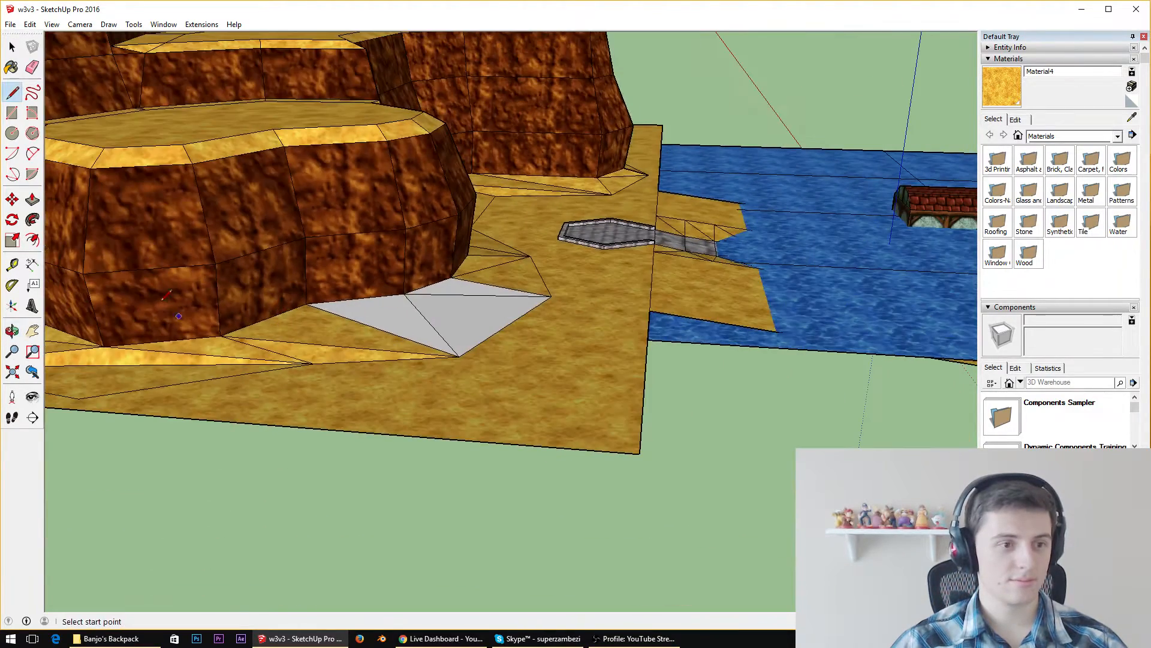
left_click(33, 67)
left_click(191, 355)
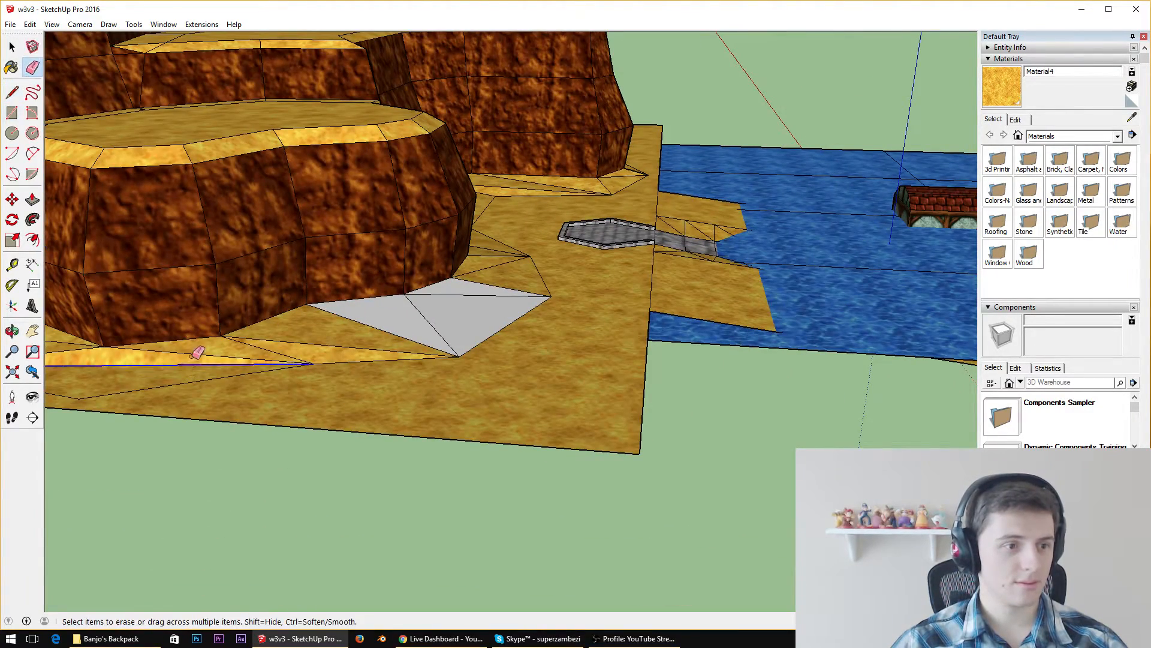
left_click(281, 339)
left_click(265, 349)
middle_click_drag(211, 367, 341, 371)
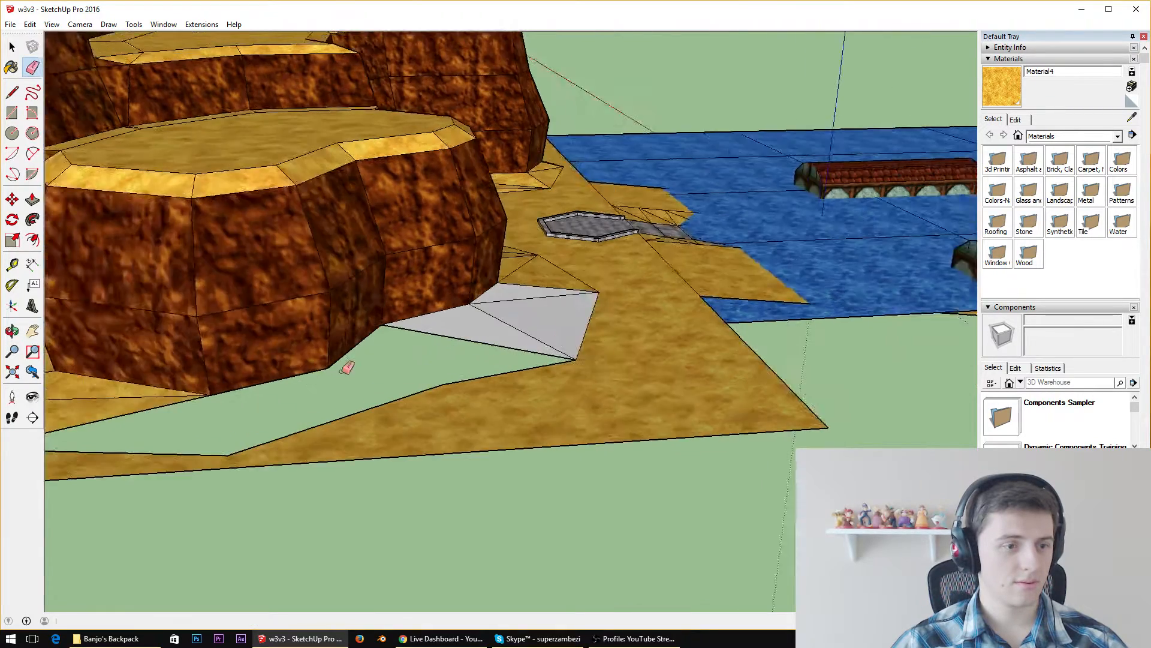
Draw four zigzag edges between the cliff's base corners and the sand path corners to refill the gap with triangles
scroll(211, 403, "down", 4)
scroll(201, 396, "up", 4)
left_click(12, 92)
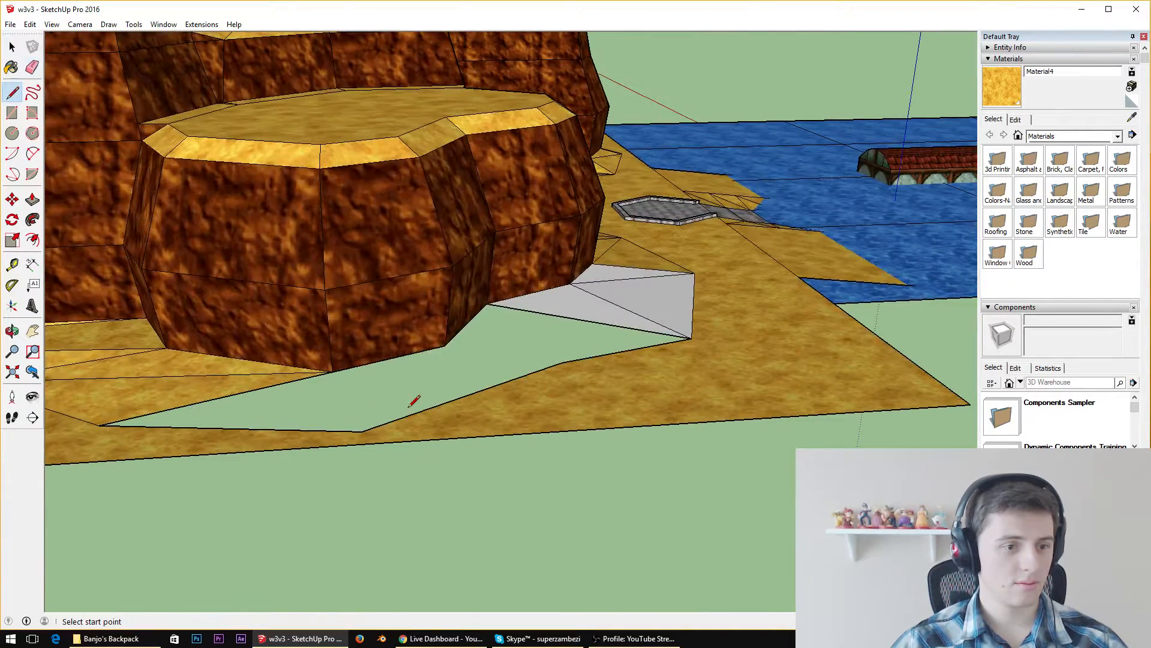
left_click(361, 431)
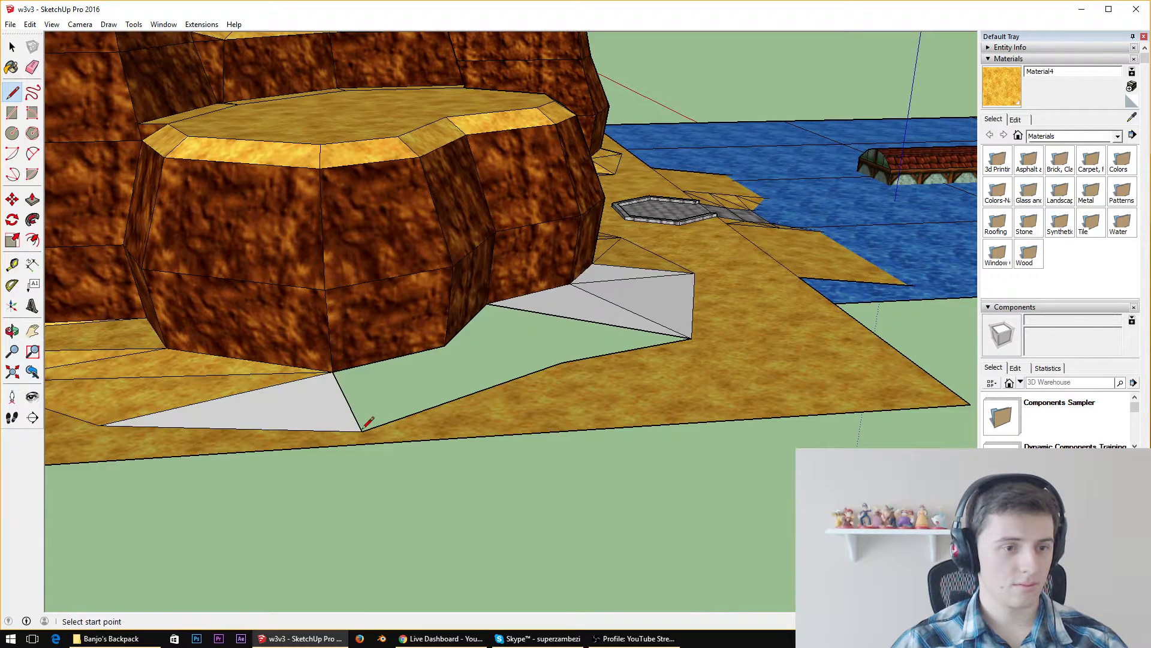
left_click(361, 431)
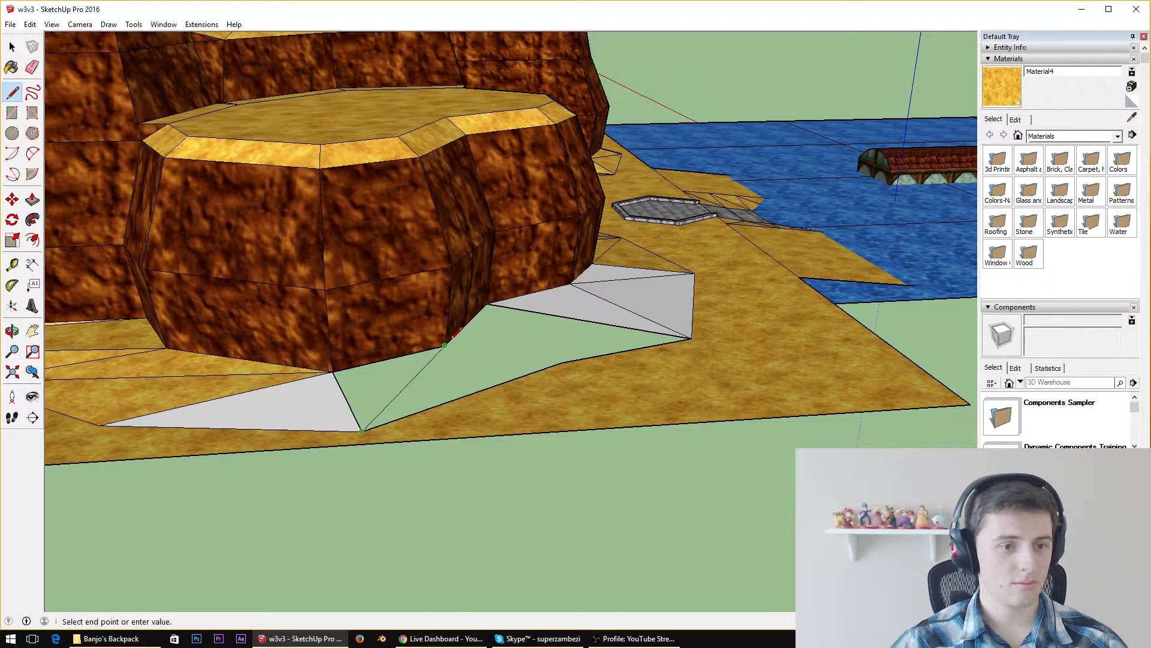
left_click(445, 346)
left_click(559, 363)
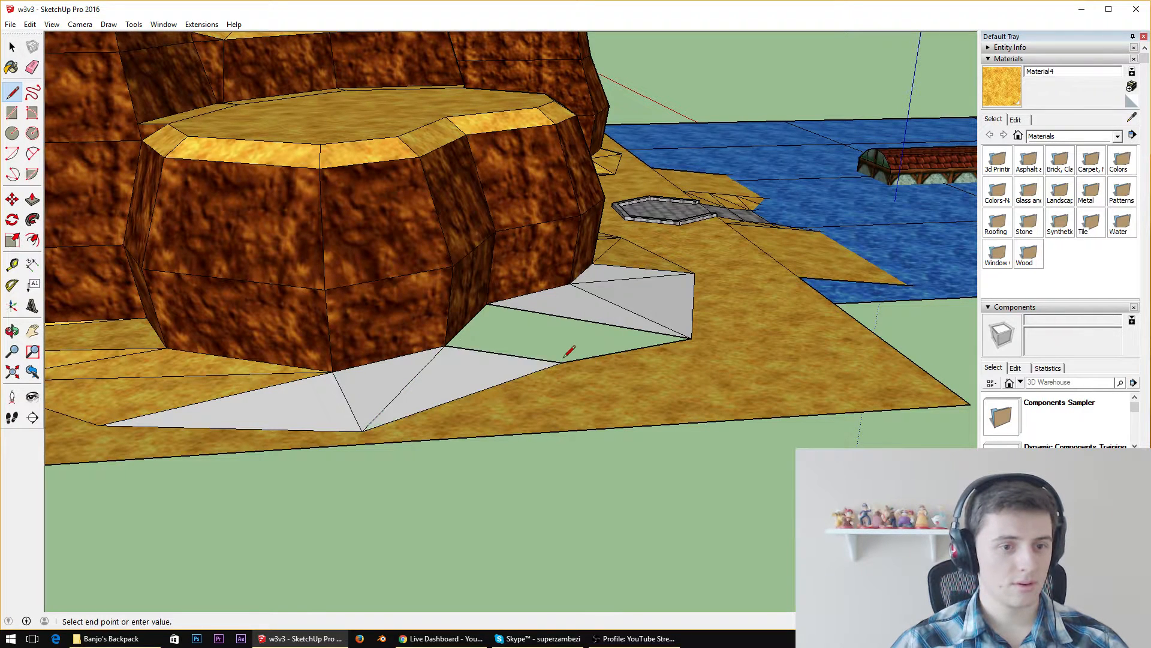
left_click(486, 303)
left_click(56, 638)
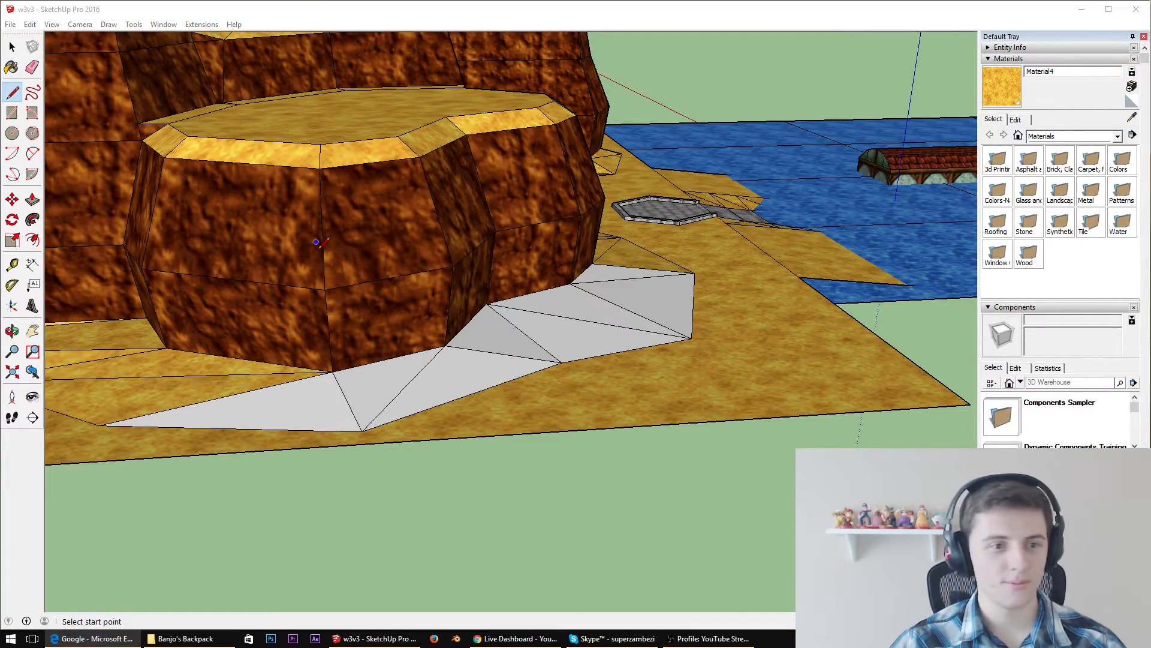
mouse_move(336, 264)
middle_mouse_down()
mouse_move(569, 295)
mouse_move(432, 456)
mouse_move(514, 370)
mouse_move(745, 304)
middle_mouse_up()
scroll(569, 295, "down", 3)
scroll(418, 482, "up", 5)
scroll(507, 374, "down", 3)
key("alt+Tab")
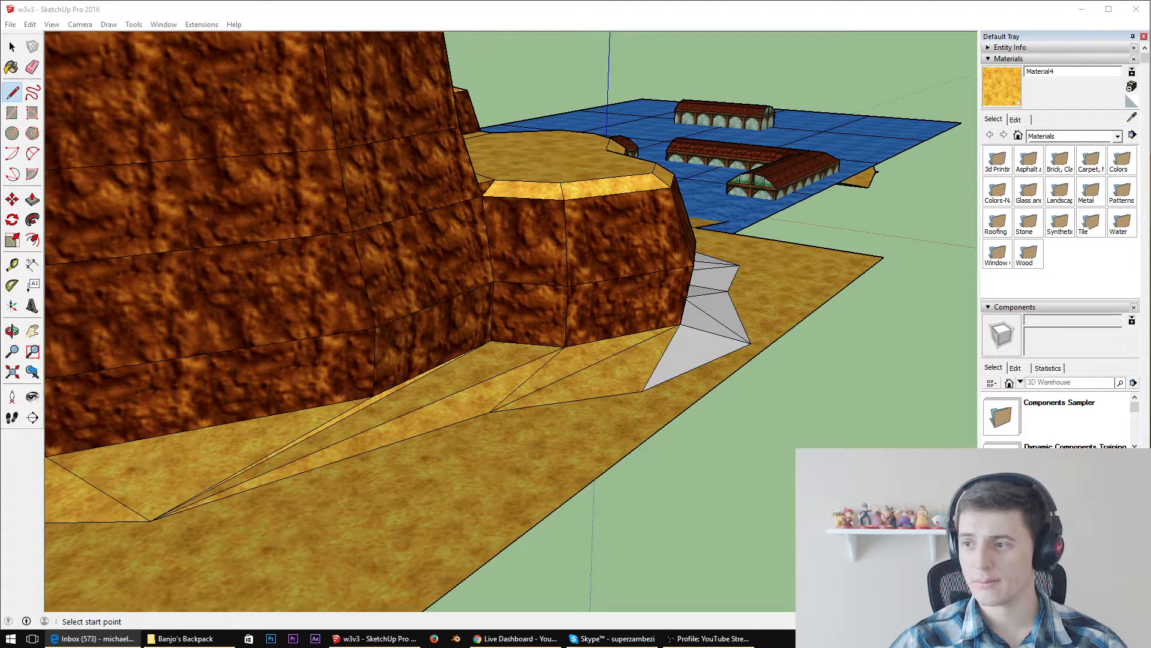
Erase the long diagonal edges in the sand slope behind the cliff, where the tall and low sections meet
scroll(706, 354, "down", 2)
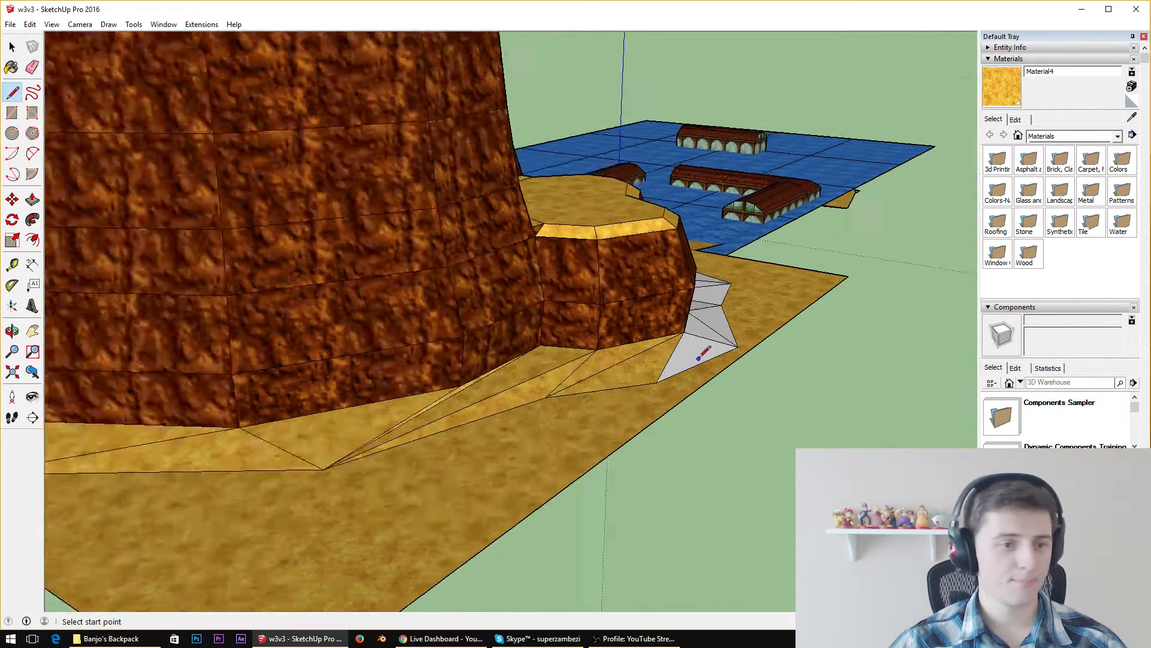
middle_click_drag(706, 354, 448, 509)
scroll(667, 287, "up", 3)
middle_click_drag(667, 288, 480, 324)
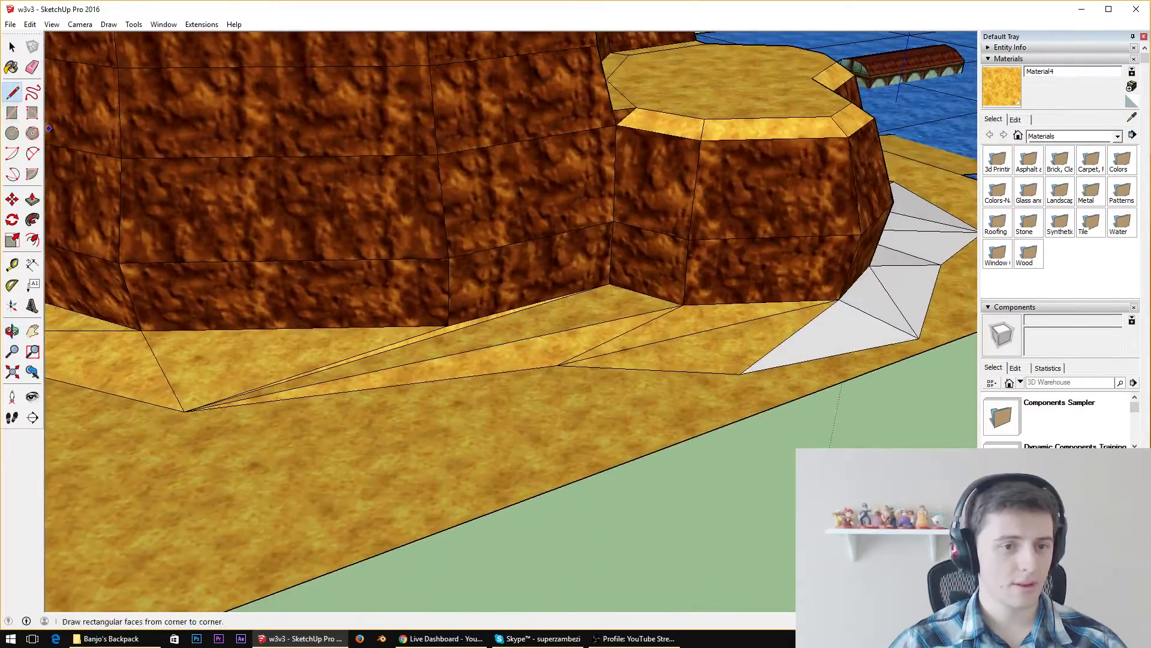
left_click(33, 66)
left_click_drag(359, 354, 440, 355)
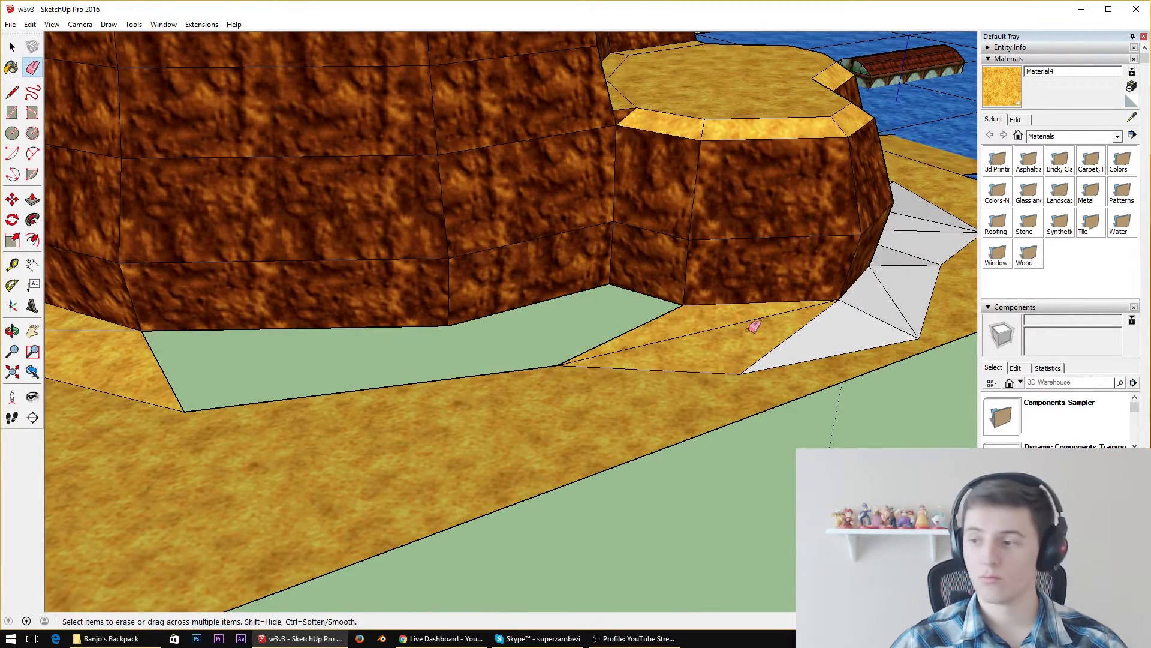
Draw three zigzag lines between the cliff's base corners and the sand path corners to refill the gap behind the cliff with triangles
mouse_move(922, 341)
middle_mouse_down()
mouse_move(575, 312)
mouse_move(394, 193)
mouse_move(367, 231)
mouse_move(385, 215)
mouse_move(523, 228)
middle_mouse_up()
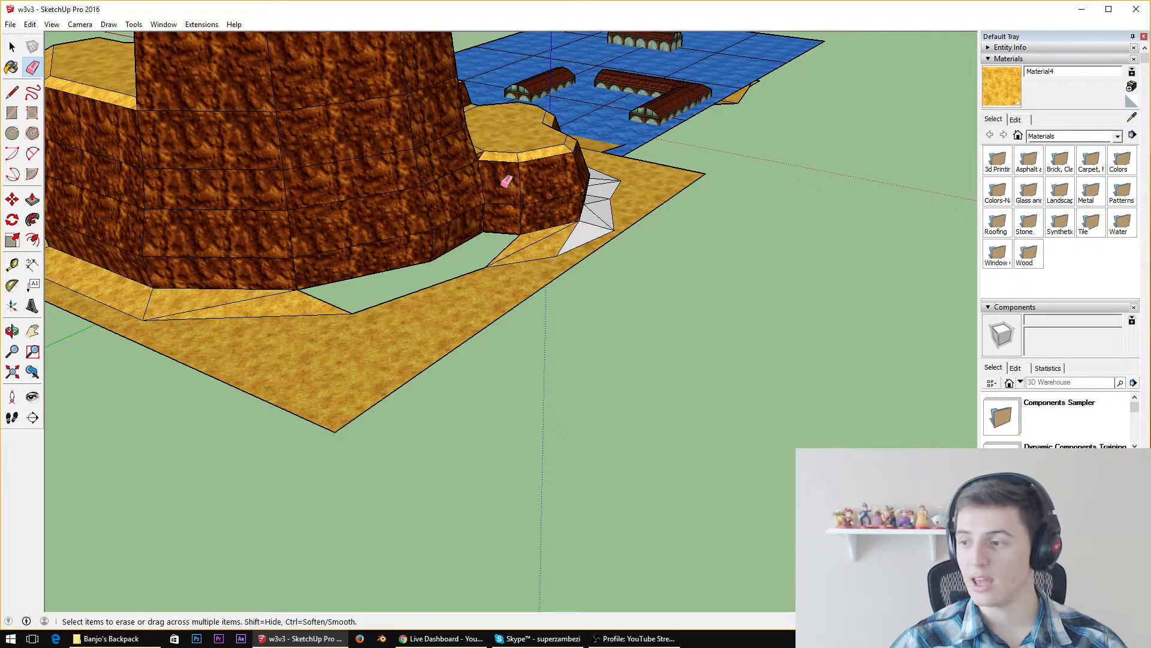
scroll(380, 218, "up", 6)
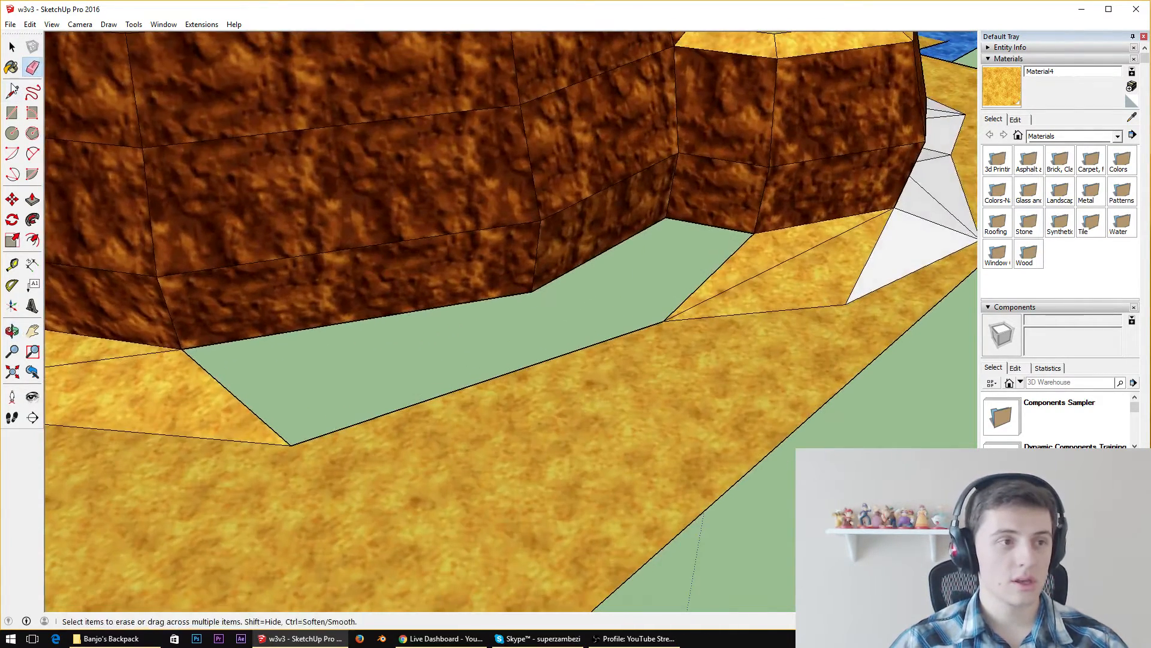
left_click(12, 92)
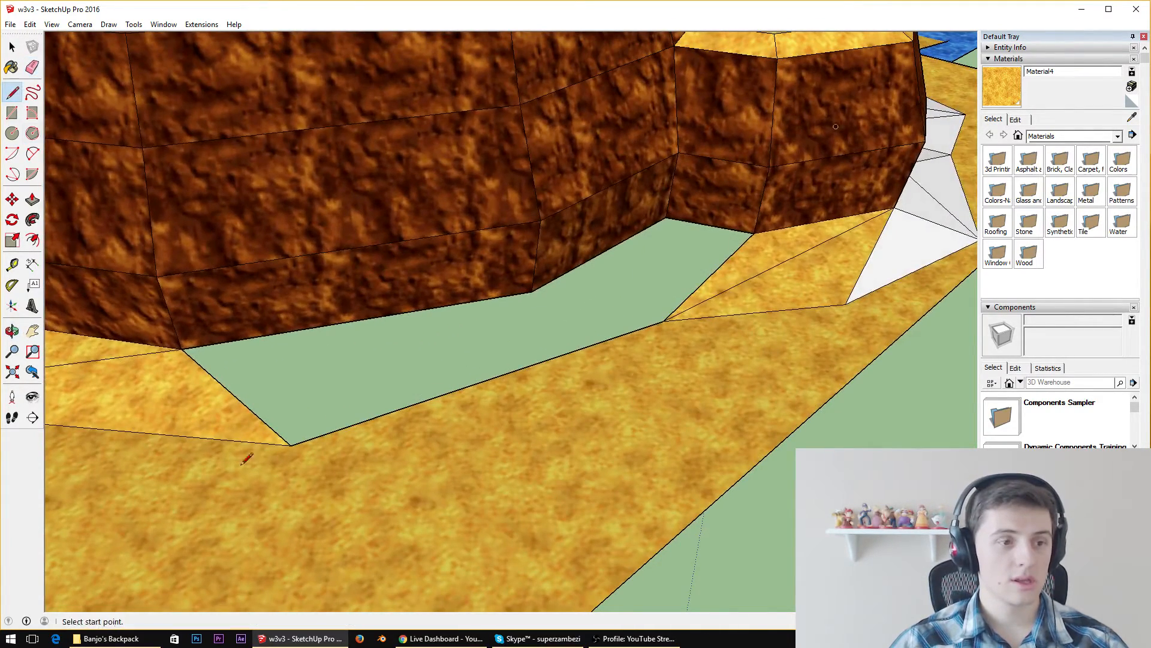
left_click(291, 444)
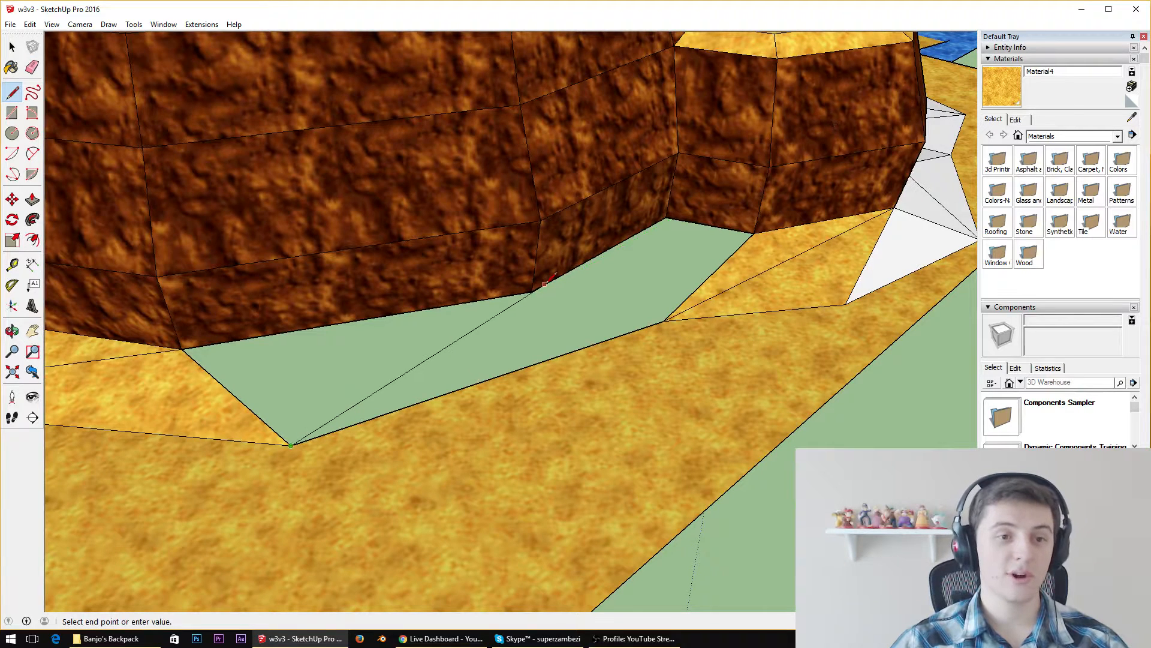
left_click(532, 292)
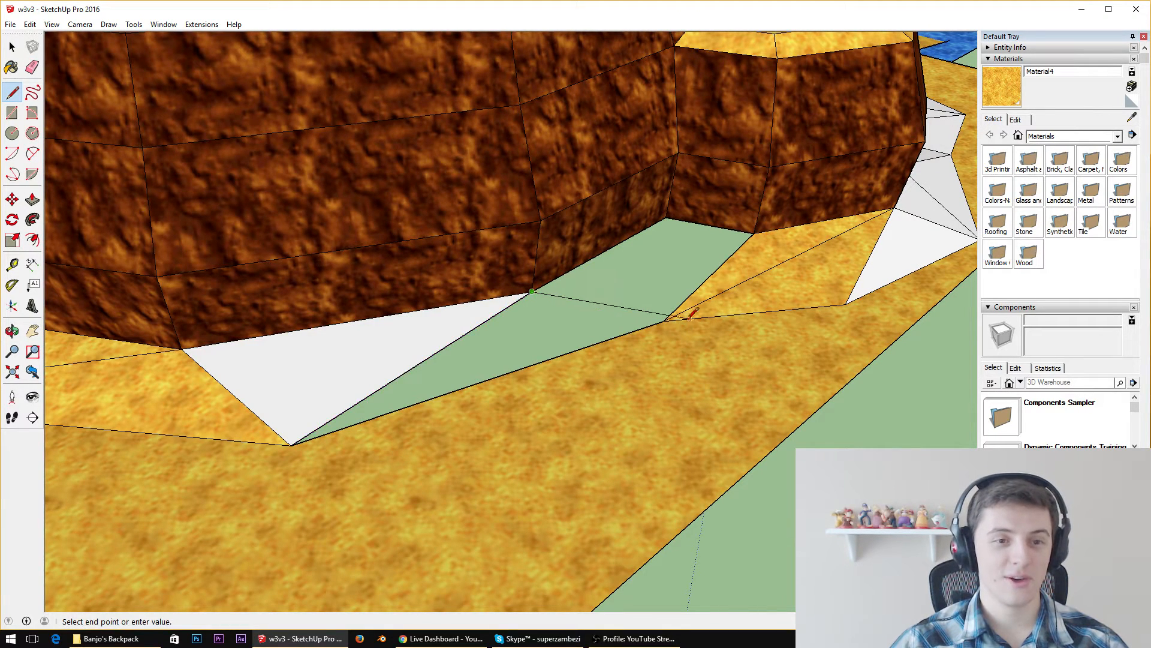
left_click(663, 321)
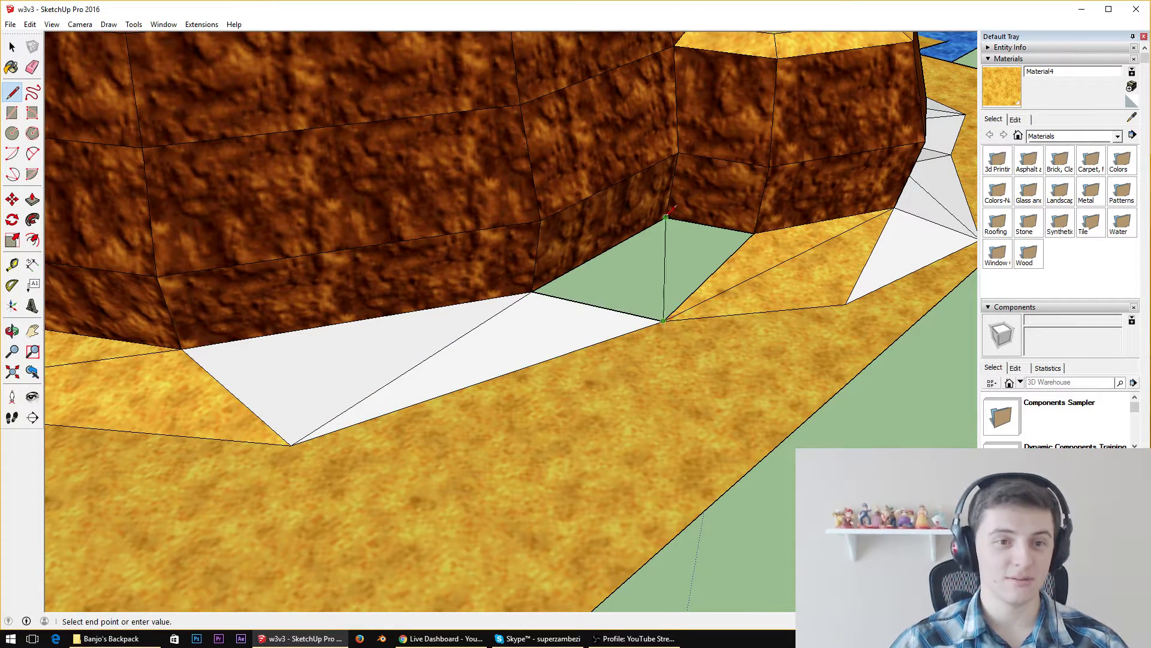
left_click(666, 217)
Erase the stretched diagonal edges in the sand slope along the far side of the cliff, where the tall and mid-height sections meet
mouse_move(666, 217)
middle_mouse_down()
mouse_move(600, 180)
mouse_move(191, 65)
mouse_move(766, 207)
mouse_move(784, 342)
middle_mouse_up()
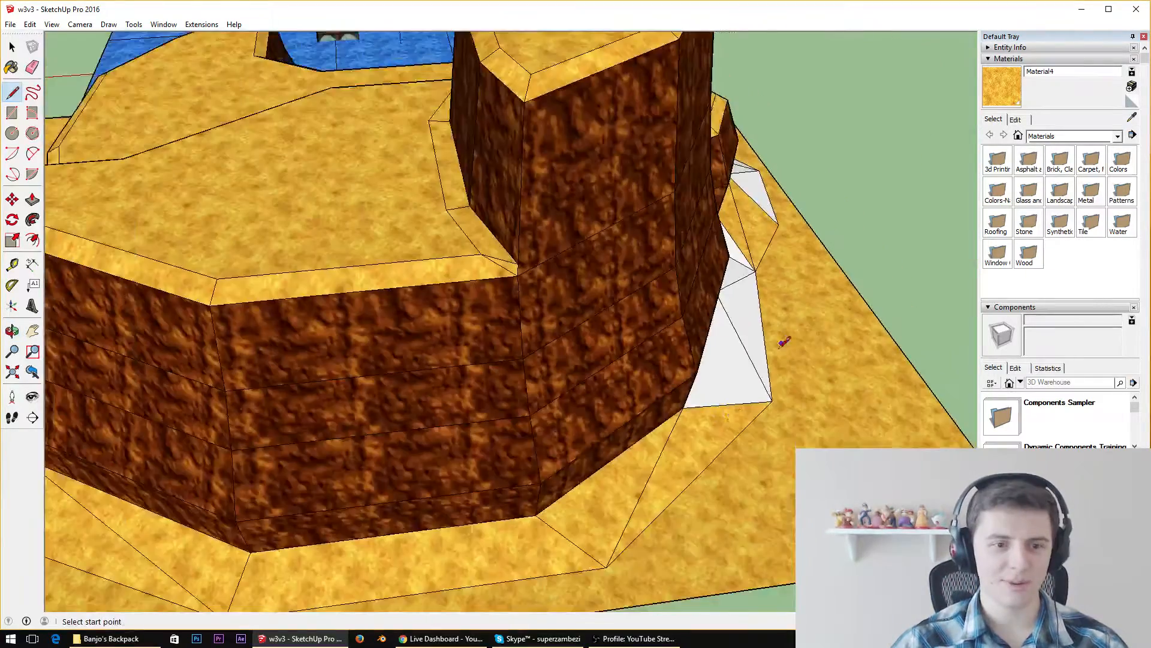
scroll(728, 414, "down", 6)
scroll(360, 372, "up", 10)
mouse_move(413, 379)
middle_mouse_down()
mouse_move(870, 327)
mouse_move(496, 324)
mouse_move(327, 244)
middle_mouse_up()
key("b")
key("e")
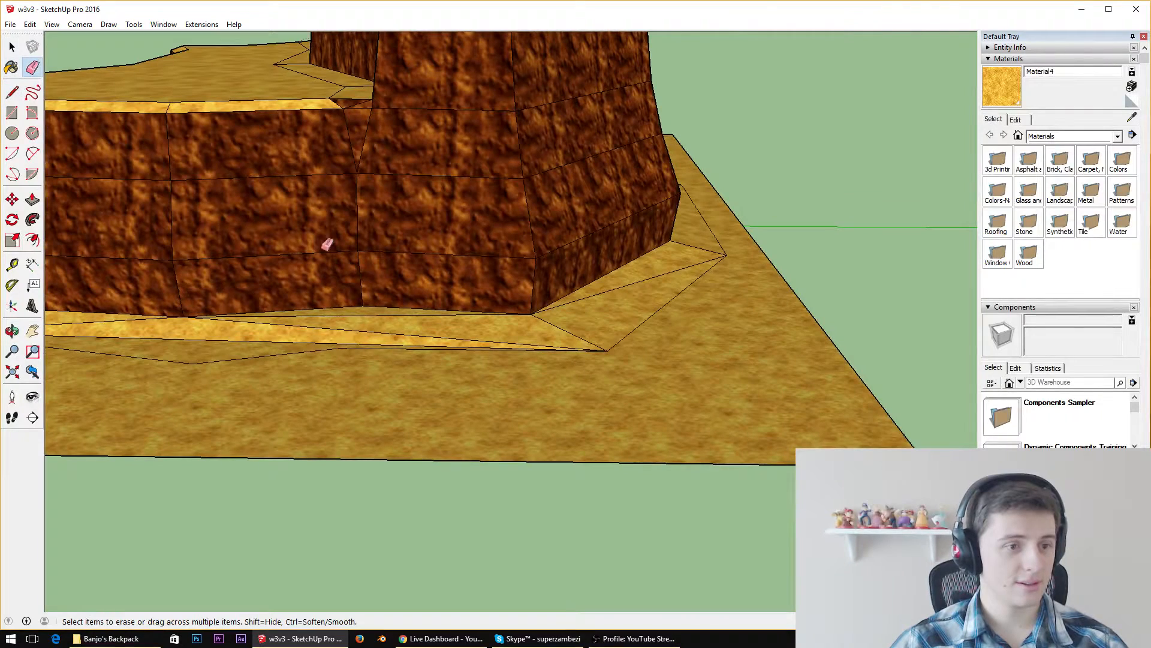
mouse_move(313, 333)
left_mouse_down()
mouse_move(362, 310)
mouse_move(313, 334)
mouse_move(164, 336)
left_mouse_up()
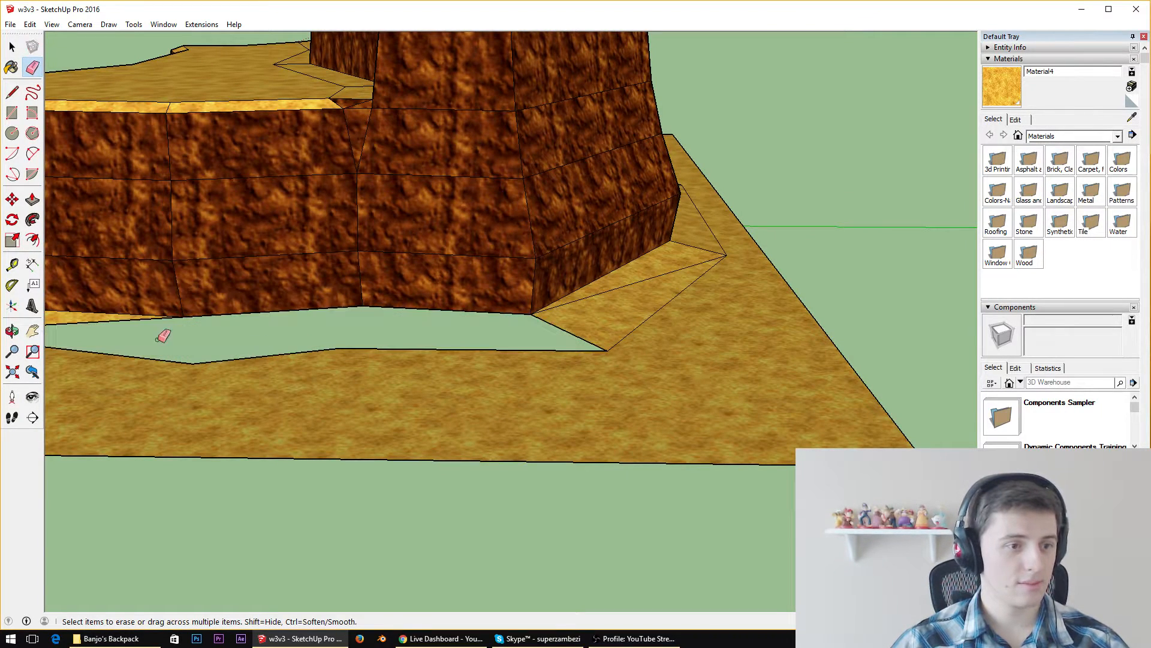
left_click(122, 321)
Connect the cliff's base corners to the sand path corners with zigzag lines, closing the opened strip with triangular faces
mouse_move(136, 353)
middle_mouse_down()
mouse_move(218, 352)
mouse_move(497, 449)
middle_mouse_up()
scroll(497, 449, "down", 5)
scroll(498, 448, "up", 5)
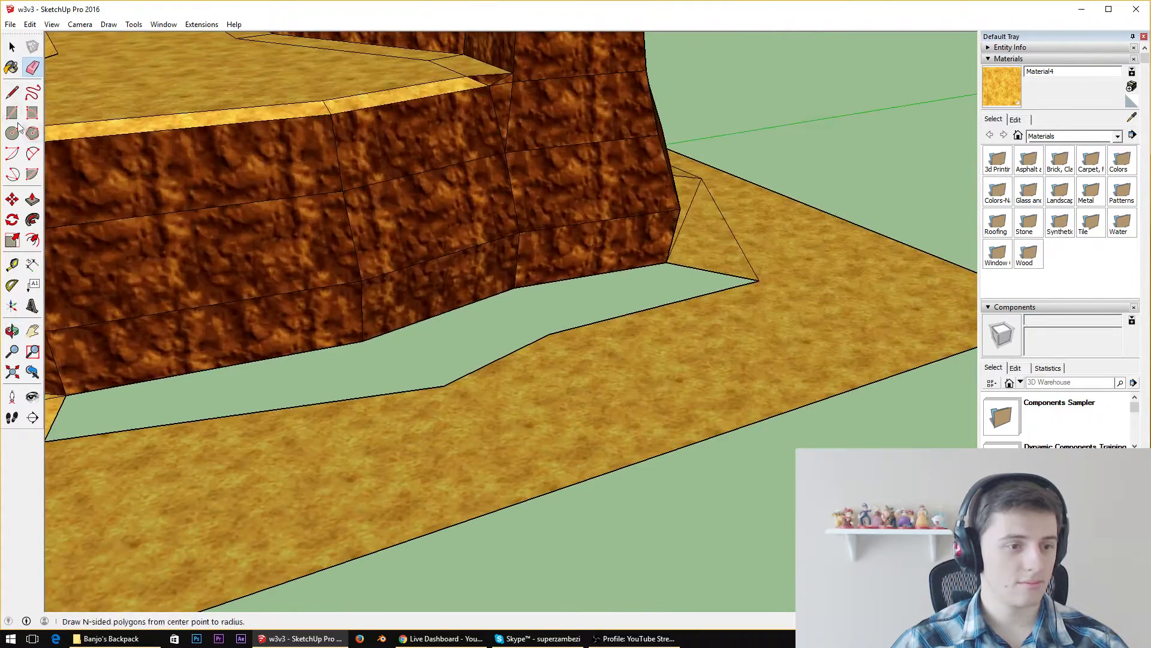
left_click(10, 93)
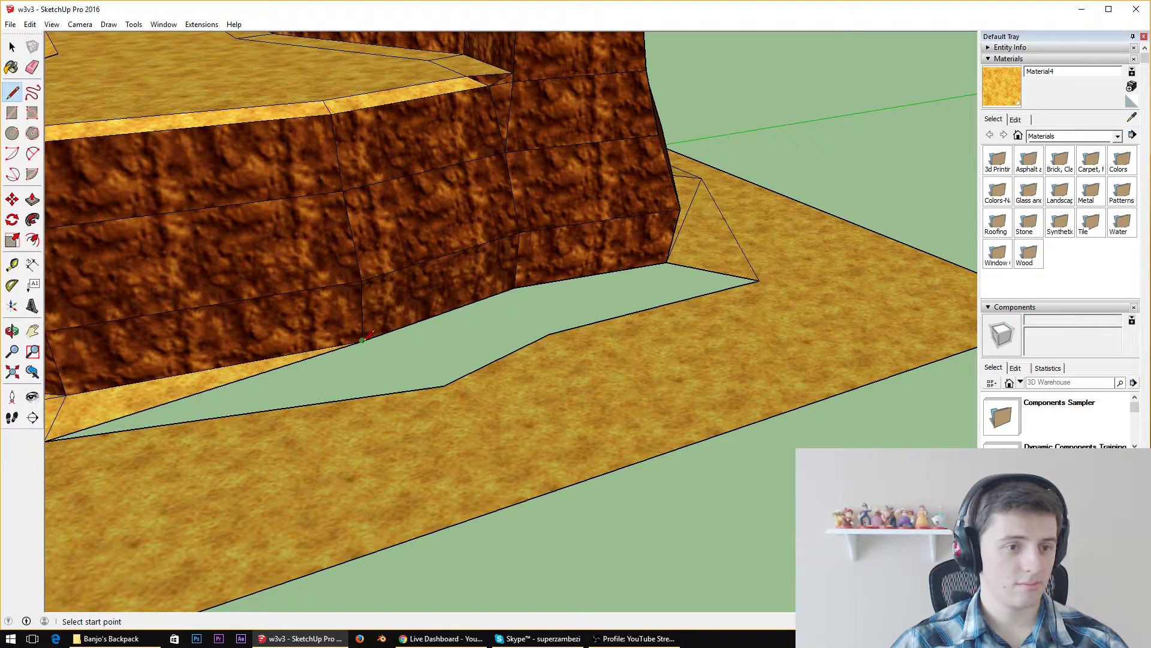
left_click(362, 340)
left_click(443, 386)
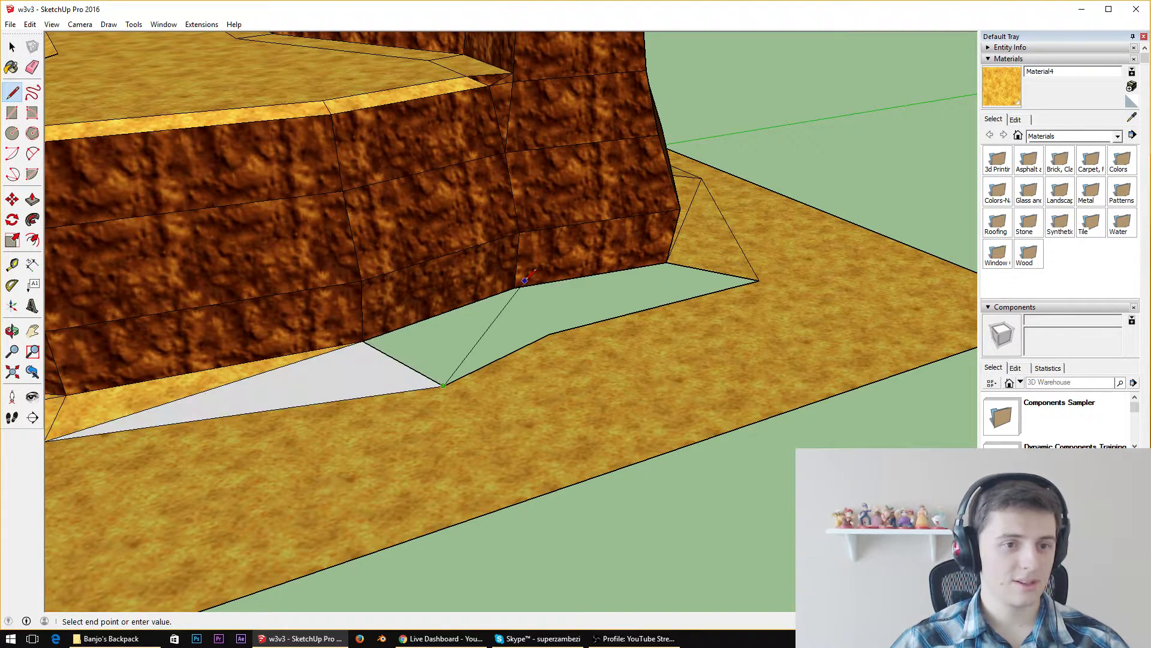
left_click(515, 288)
left_click(549, 334)
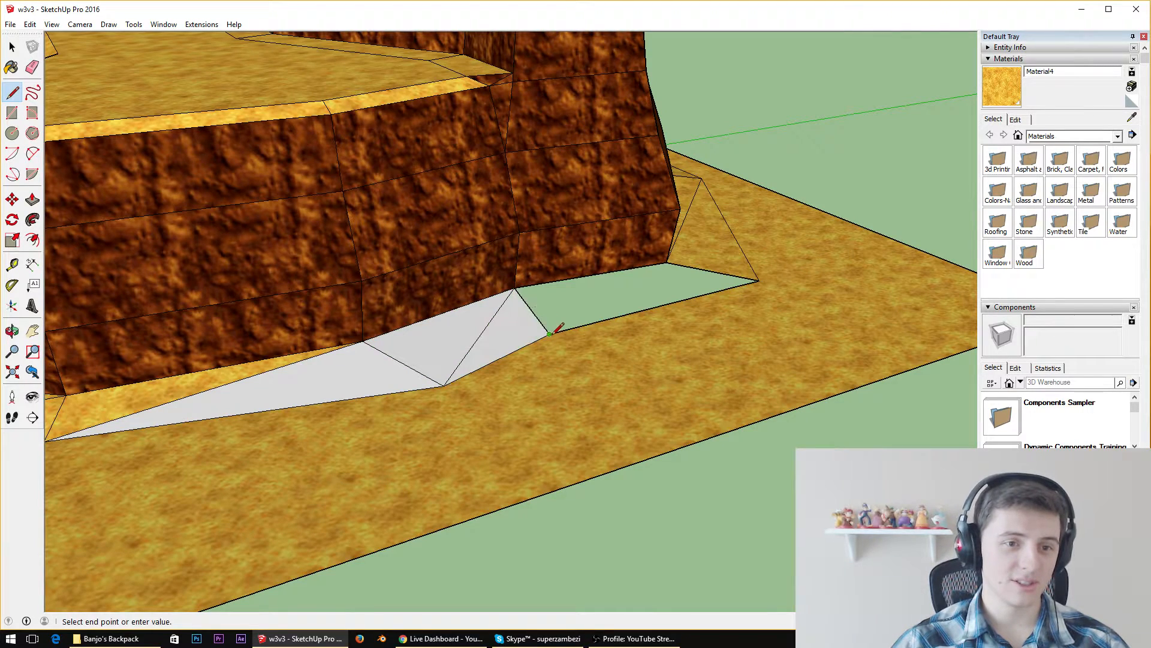
left_click(667, 263)
Sample the sand material from the cliff's top surface and paint the new white triangles at the cliff base with it
middle_click_drag(667, 262, 384, 324)
left_click(1132, 117)
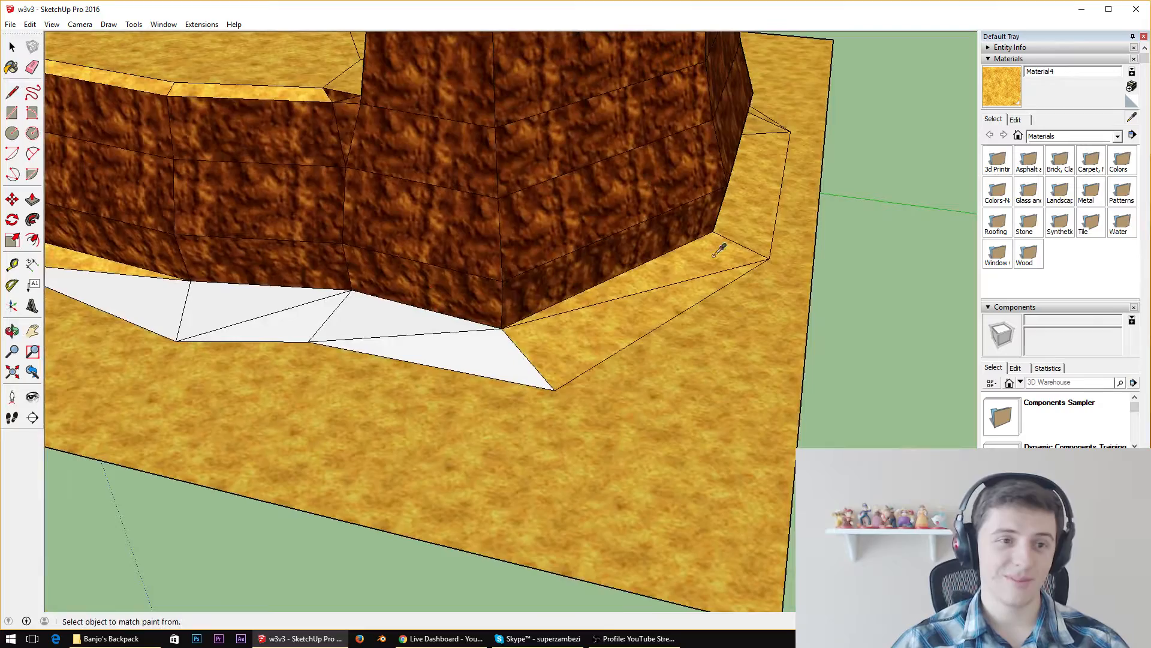
left_click(234, 46)
left_click(503, 333)
left_click(425, 320)
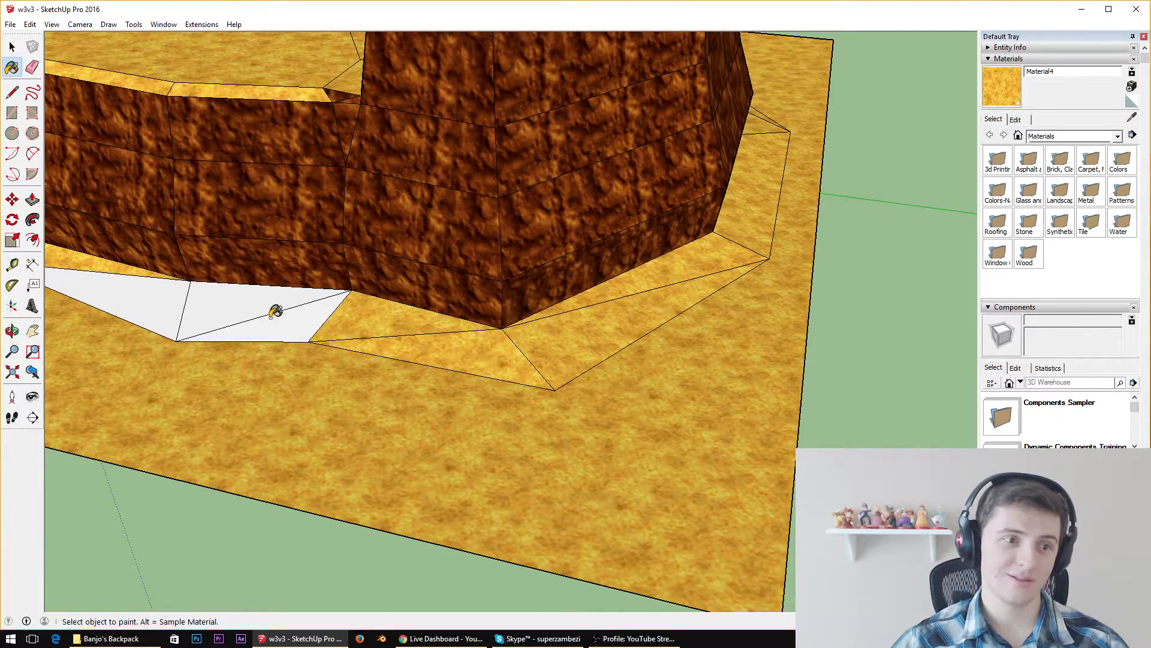
left_click(275, 306)
left_click(142, 281)
left_click(273, 313)
Paint the white slope triangles behind the tall cliff section with the sand material
mouse_move(237, 268)
middle_mouse_down()
mouse_move(764, 277)
mouse_move(787, 290)
middle_mouse_up()
scroll(787, 290, "down", 6)
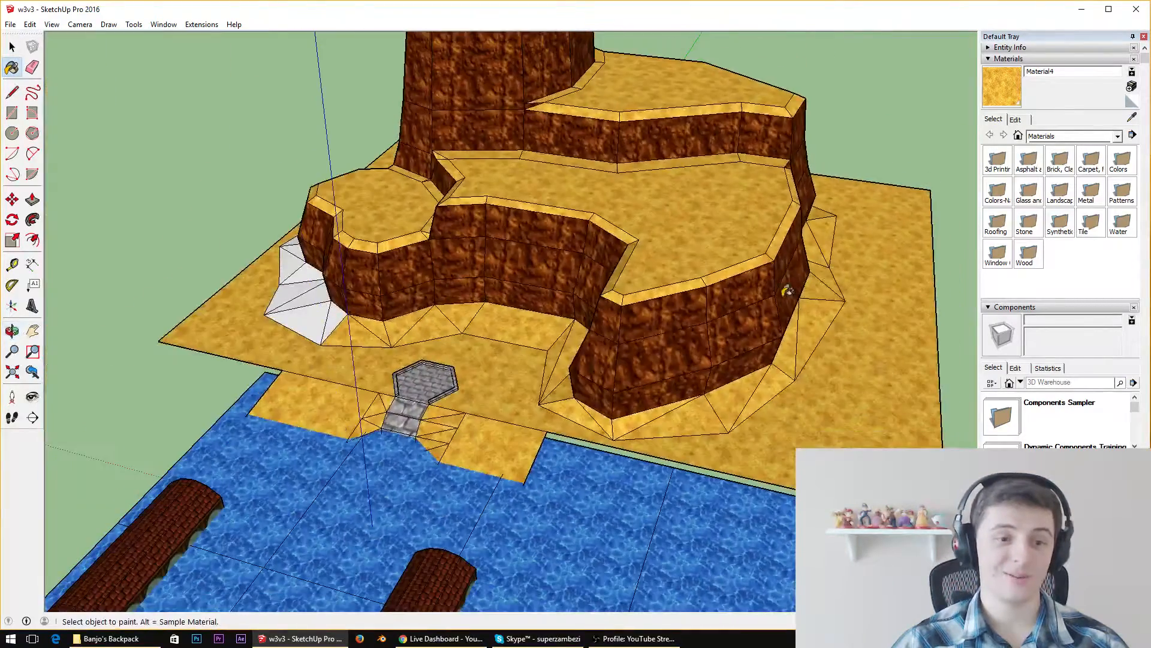
scroll(462, 298, "up", 4)
middle_click_drag(462, 298, 707, 210)
scroll(468, 378, "down", 4)
scroll(258, 419, "up", 4)
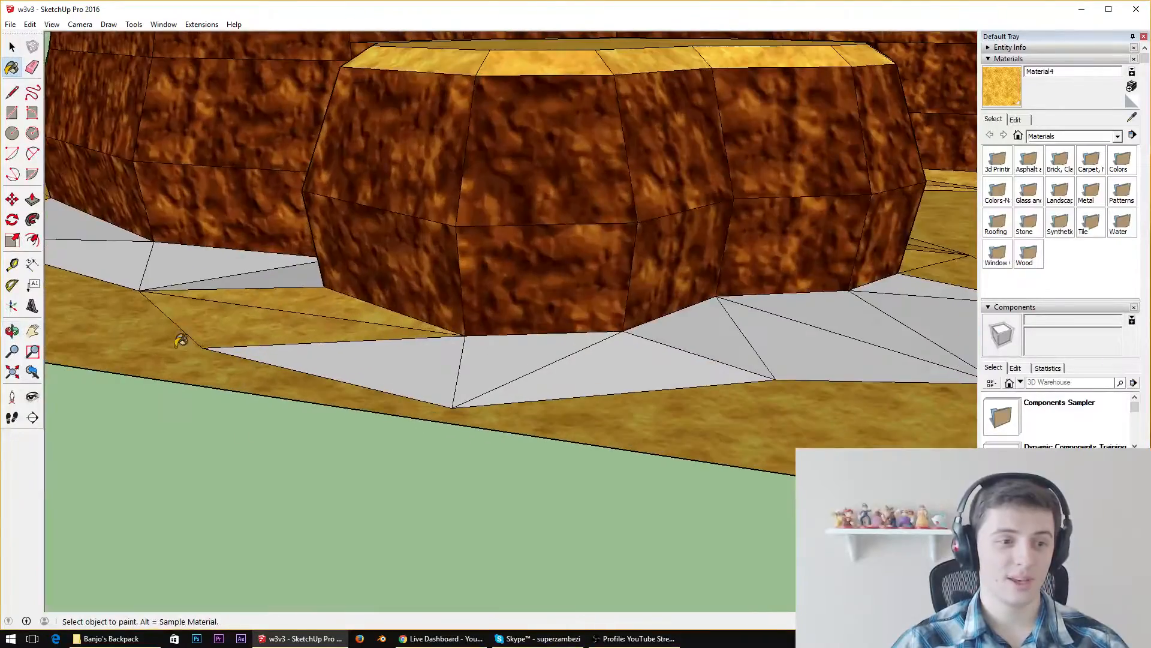
middle_click_drag(174, 287, 534, 244)
scroll(231, 348, "down", 6)
left_click(177, 344)
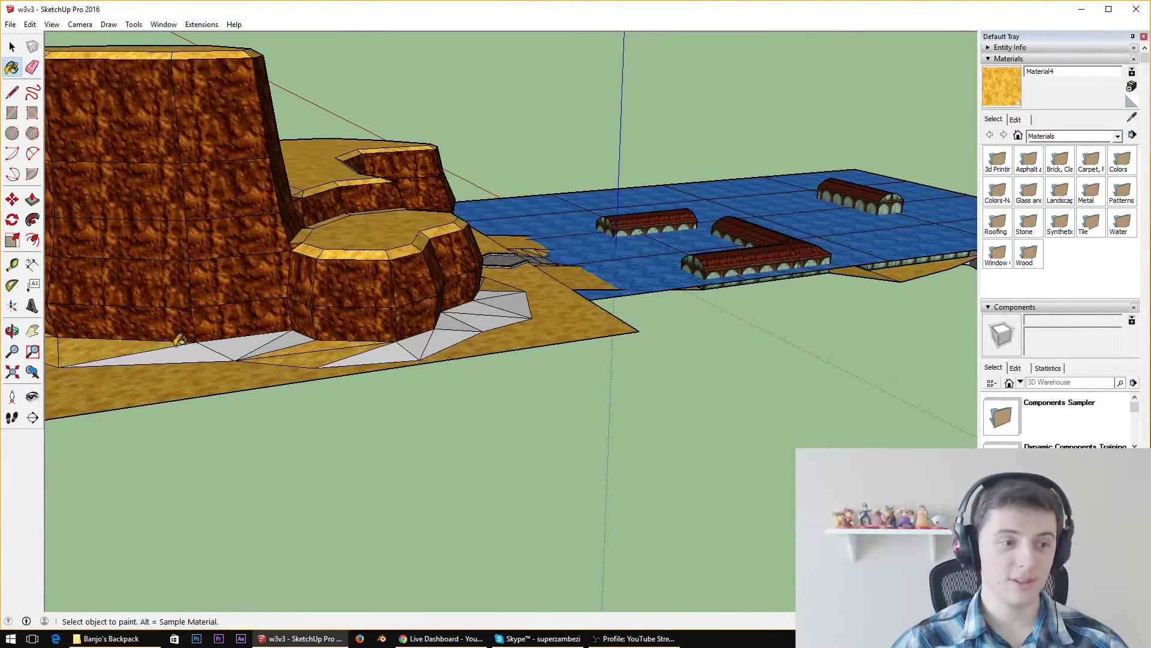
left_click(222, 342)
left_click(258, 343)
left_click(288, 337)
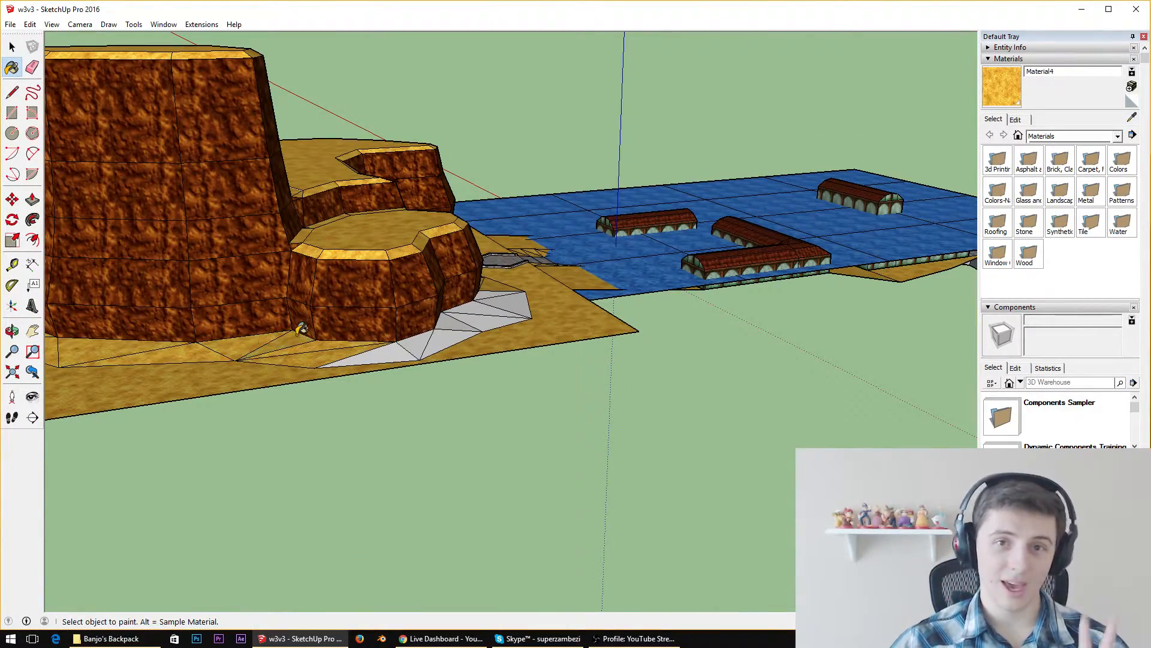
Paint the remaining white triangles around the base of the low rounded cliff section with the sand material
left_click(386, 354)
left_click(422, 348)
left_click(449, 337)
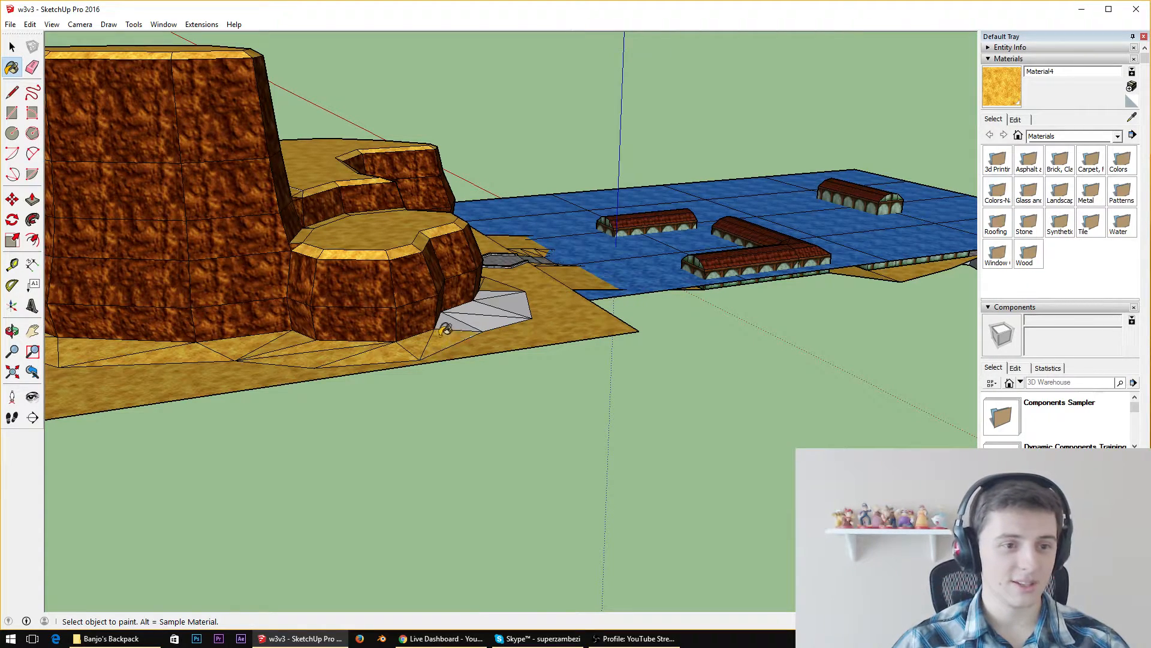
left_click(449, 322)
left_click(476, 311)
left_click(484, 319)
left_click(498, 294)
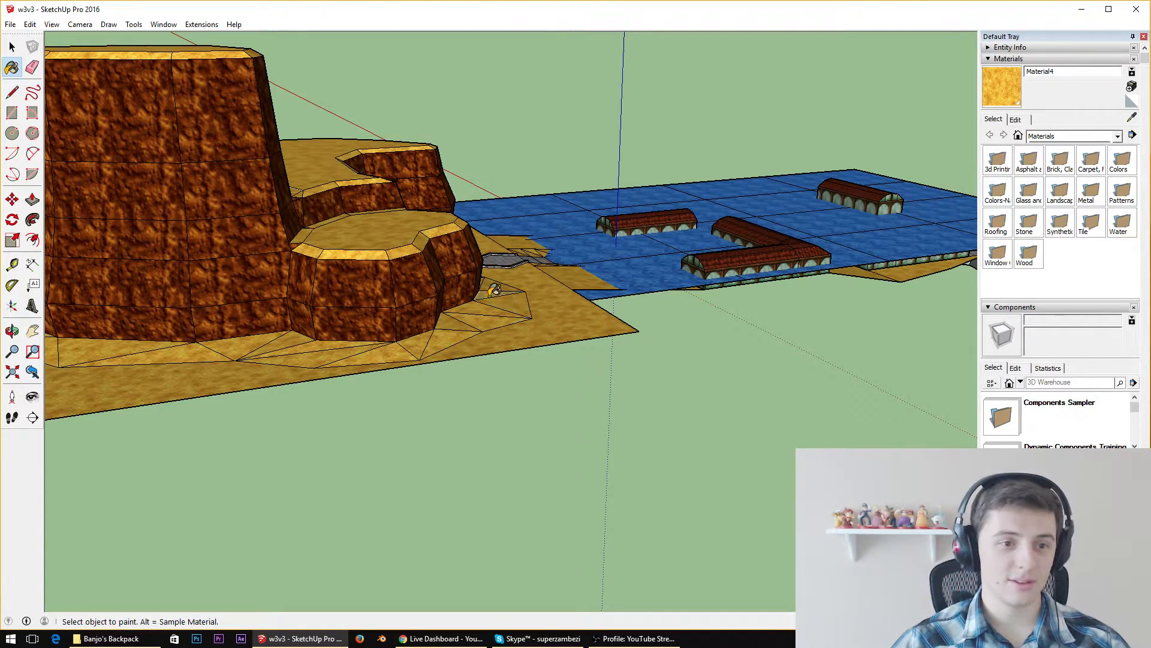
Inspect the cliff and its surrounding sand slope from several sides for leftover uneven triangles
middle_click_drag(535, 206, 440, 335)
scroll(480, 243, "down", 5)
middle_click_drag(547, 337, 425, 195)
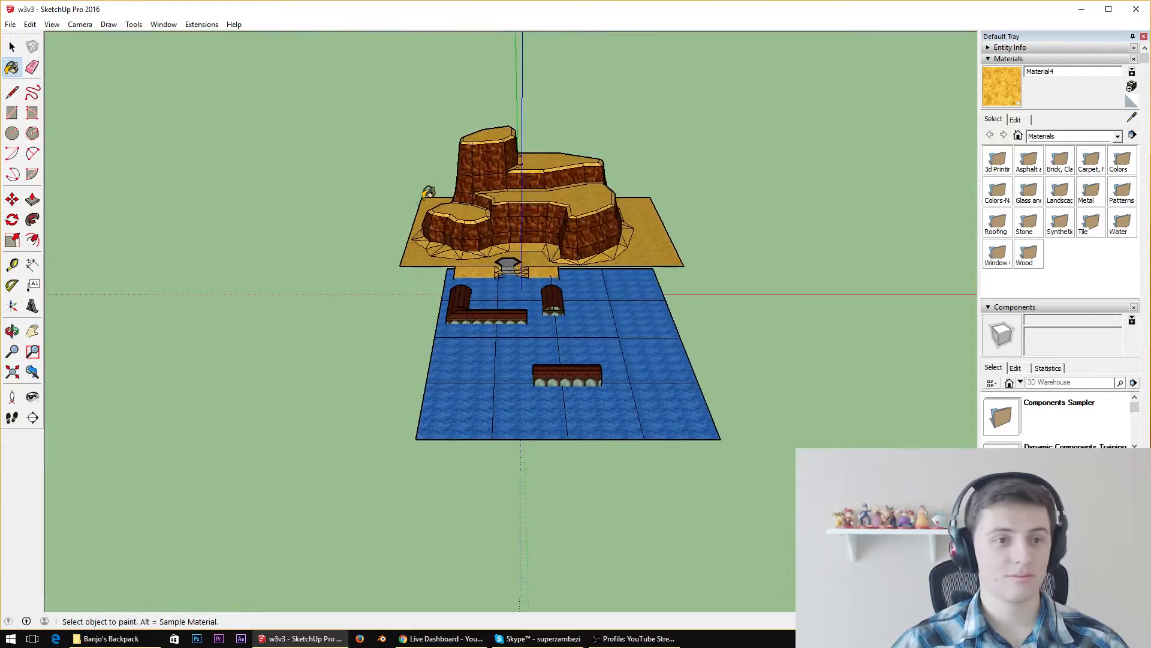
scroll(428, 191, "up", 4)
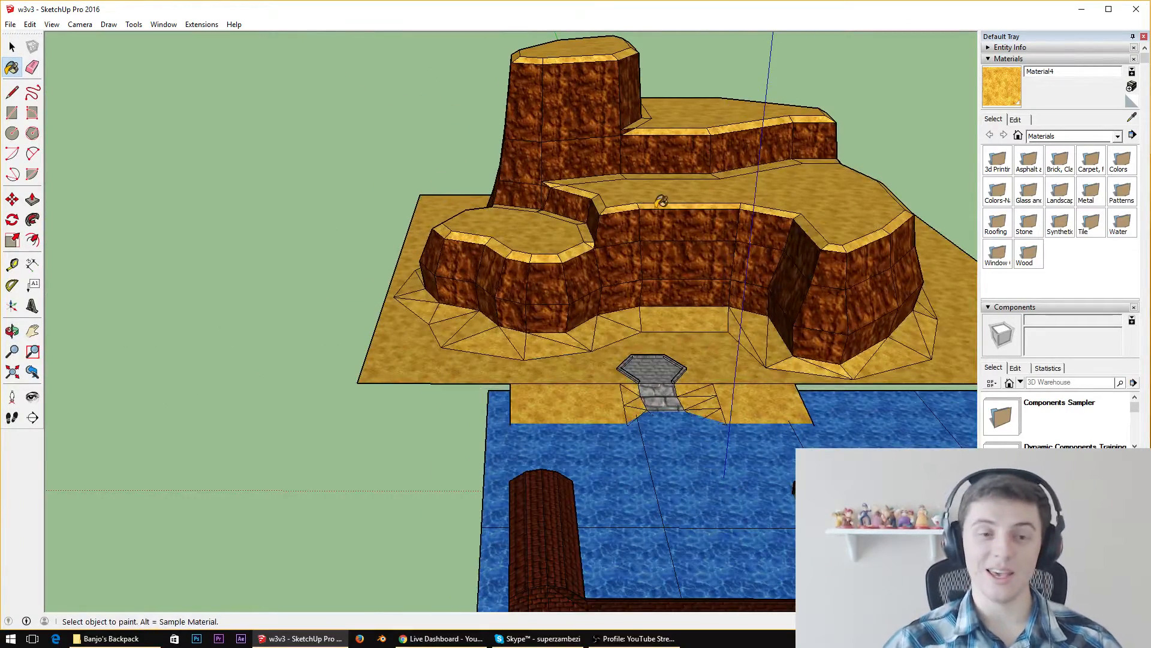
scroll(735, 259, "up", 5)
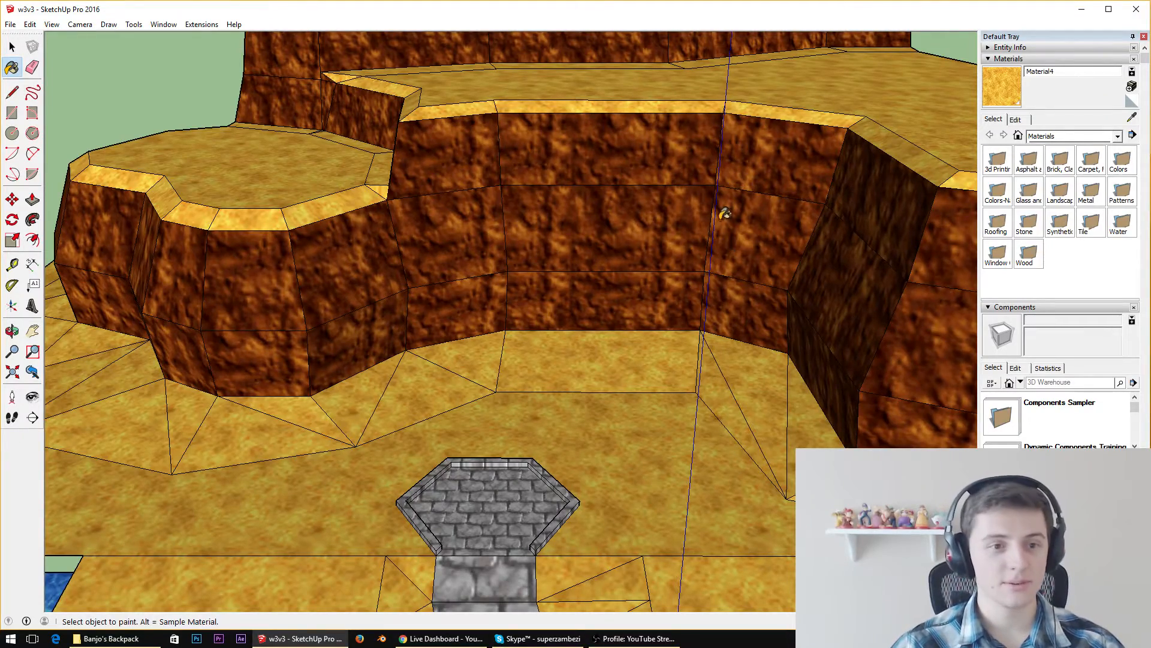
mouse_move(725, 214)
middle_mouse_down()
mouse_move(444, 180)
mouse_move(406, 187)
mouse_move(849, 431)
middle_mouse_up()
scroll(405, 188, "down", 6)
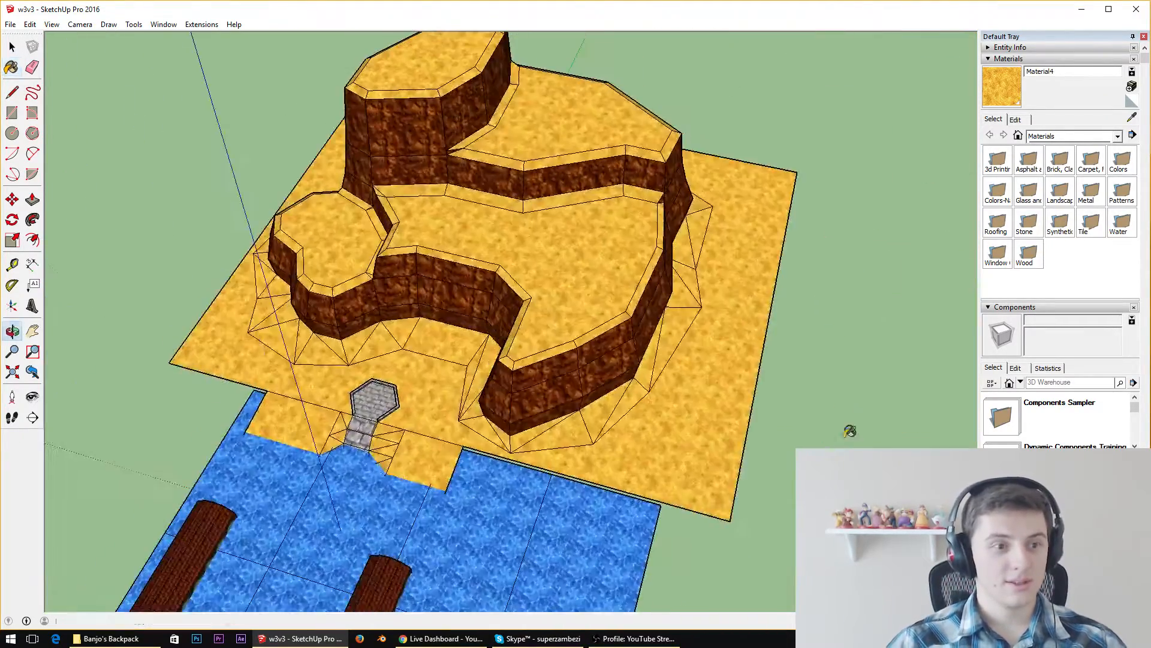
scroll(488, 206, "up", 5)
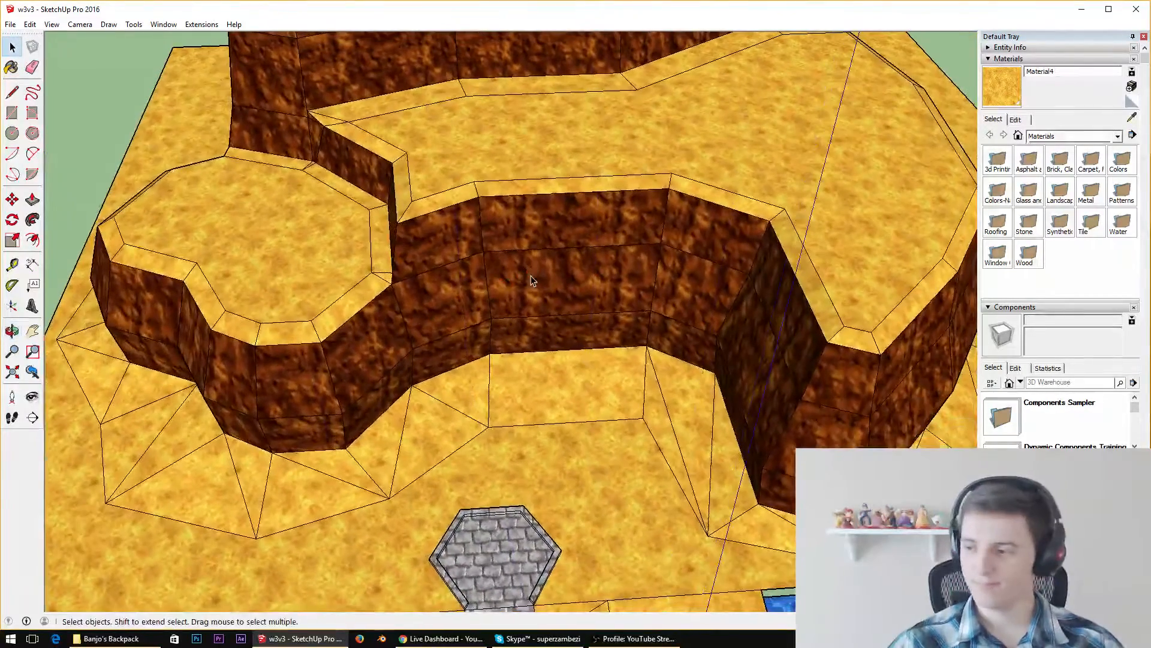
middle_click_drag(667, 334, 592, 231)
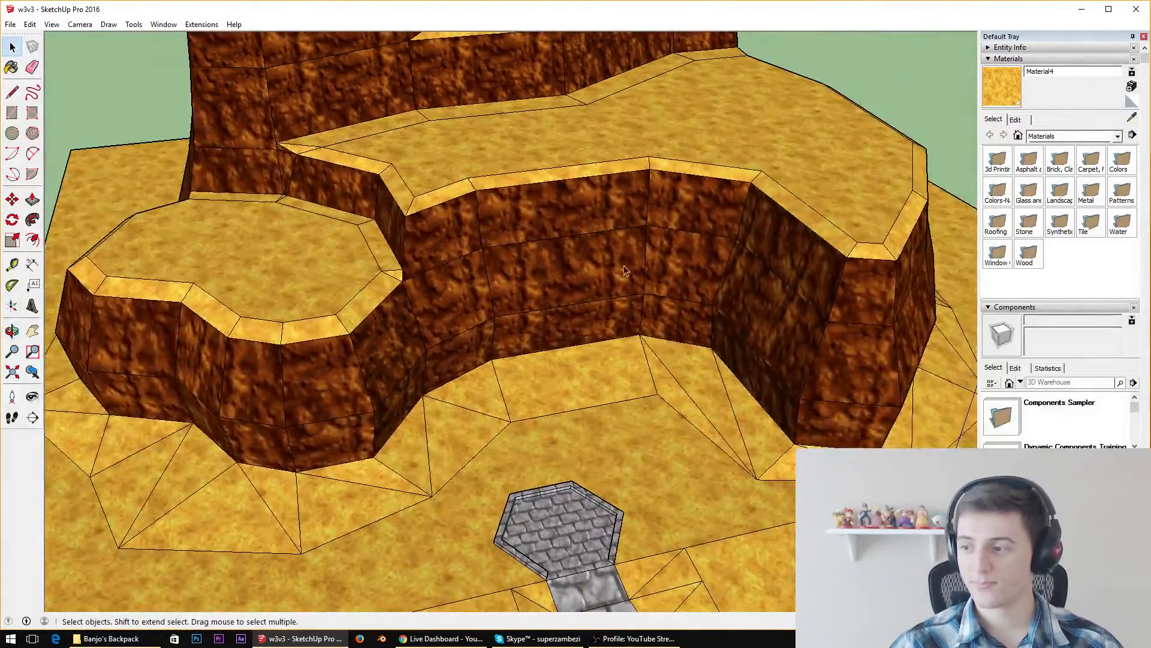
scroll(624, 271, "down", 5)
scroll(578, 321, "up", 5)
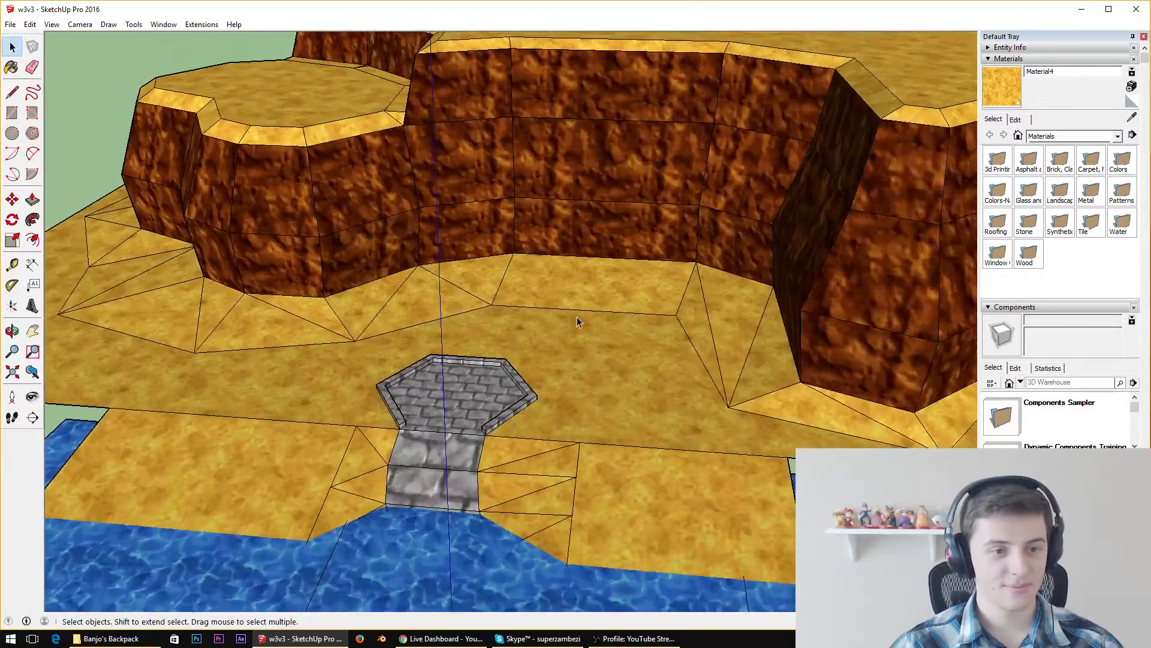
middle_click_drag(578, 321, 422, 237)
scroll(421, 237, "down", 3)
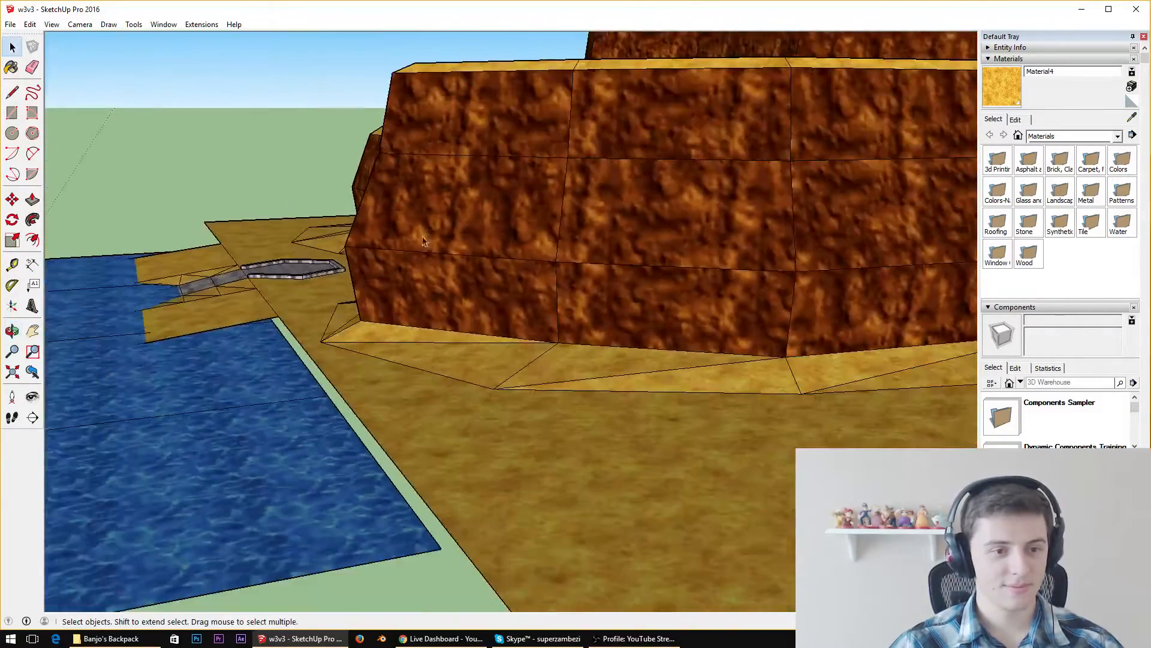
scroll(614, 269, "down", 2)
middle_click_drag(614, 269, 501, 488)
scroll(501, 488, "up", 3)
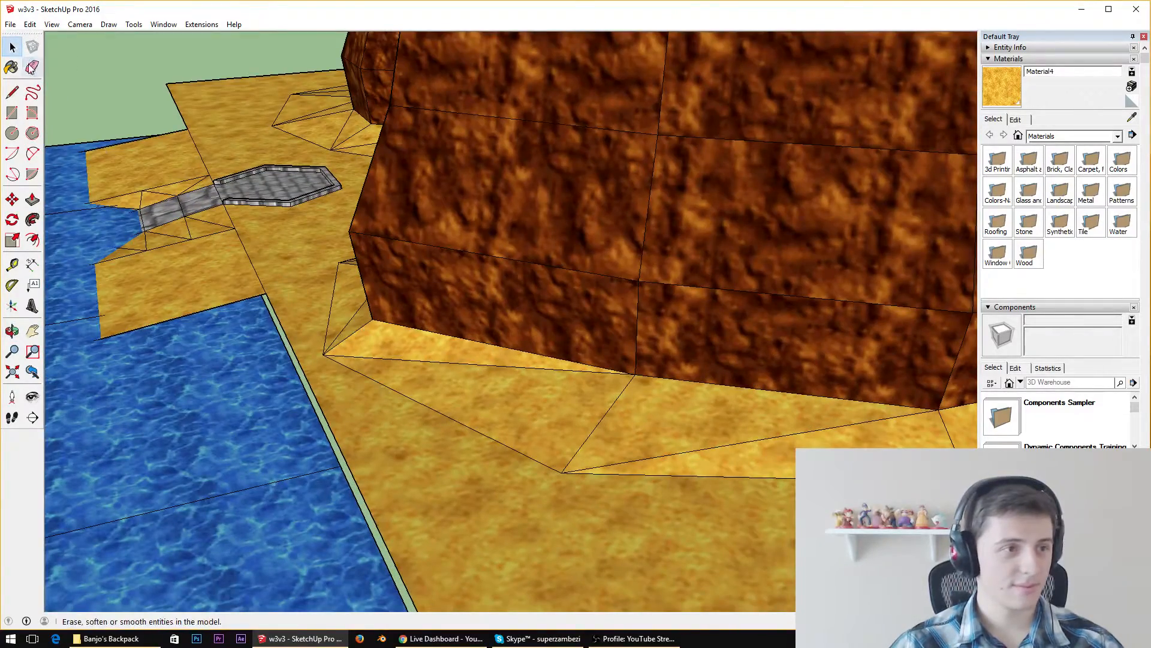
Try erasing the diagonal edge in the sand slope at the cliff corner nearest the water, and undo the erasure
left_click(32, 67)
left_click(462, 362)
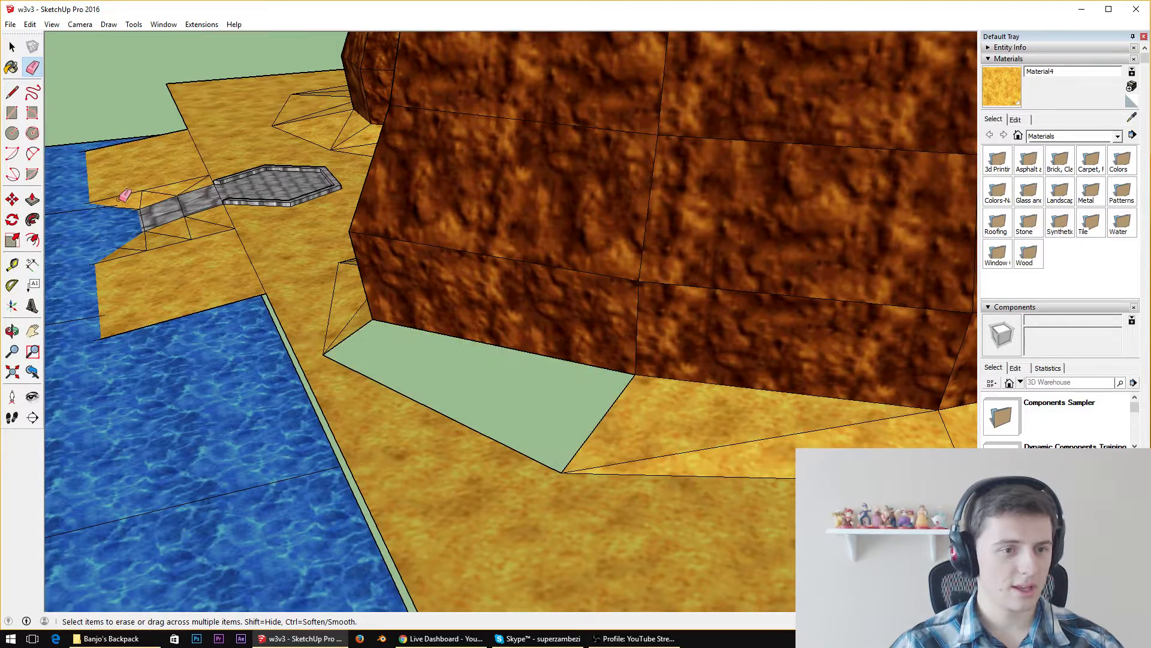
middle_click_drag(351, 304, 387, 291)
key("ctrl+z")
Move the sand slope's outer corner near the water outward to the edge of the sand ground
left_click(12, 199)
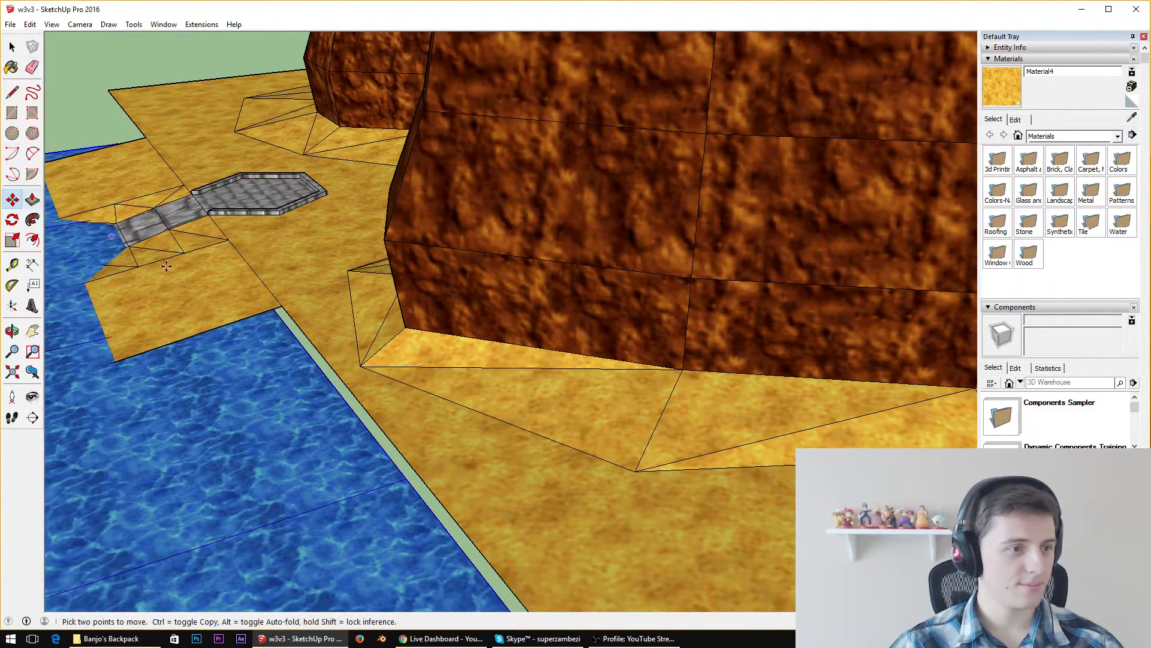
left_click(361, 366)
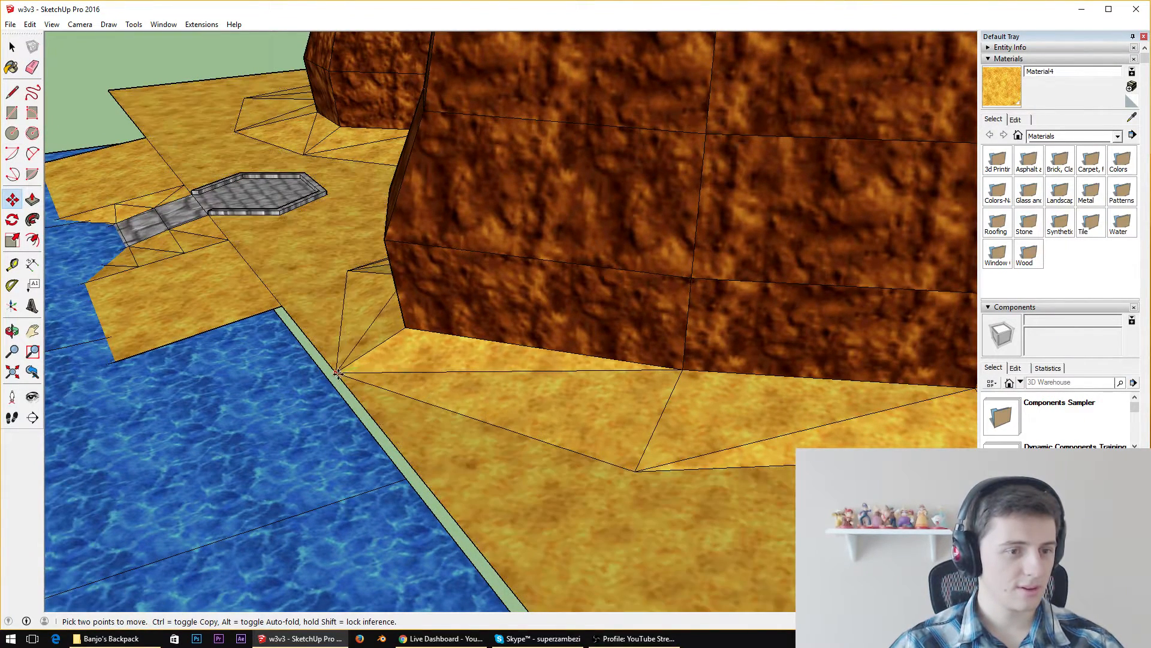
left_click(339, 372)
Erase the long diagonal edge in the sand slope beside the moved corner to open that section for redrawing
middle_click_drag(522, 393, 669, 303)
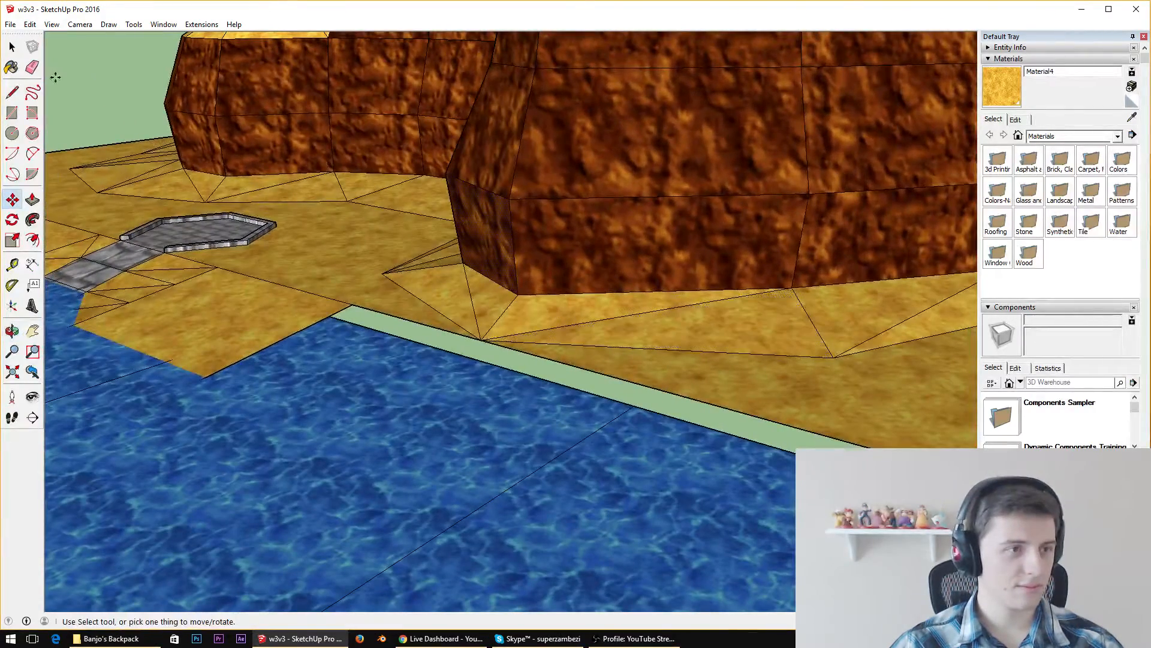
left_click(32, 68)
left_click(647, 323)
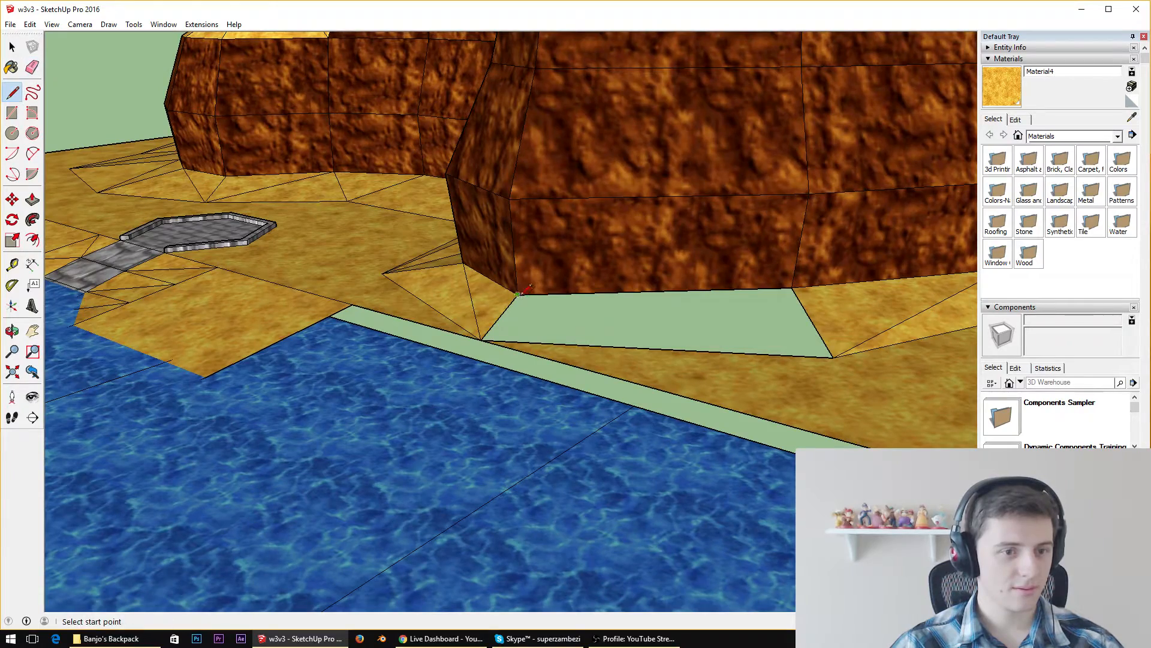
Close the open slope section with a new diagonal, and replace the long diagonal in the section farther inland with the opposite, shorter one
left_click(834, 348)
middle_click_drag(833, 349, 309, 242)
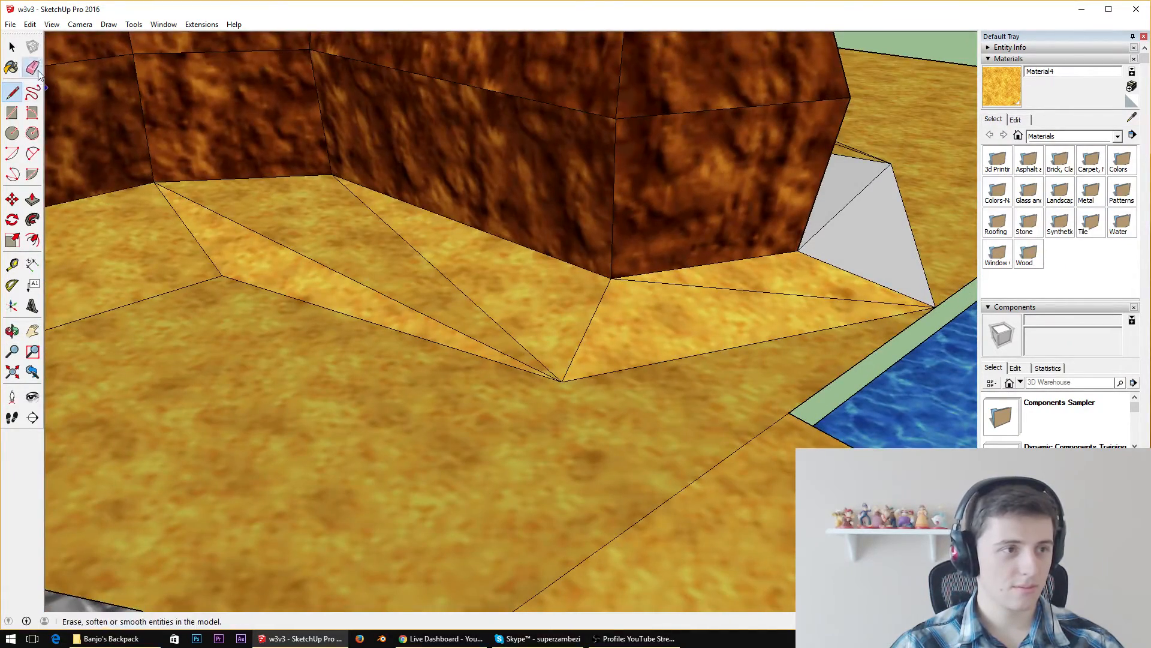
left_click(309, 243)
key("e")
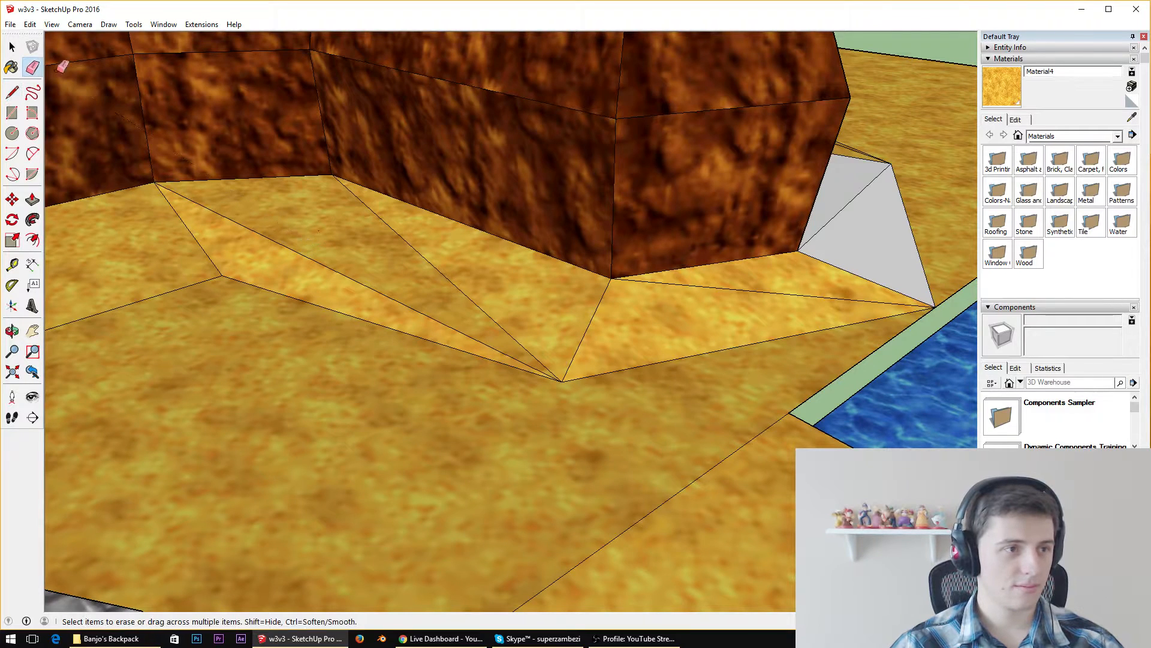
left_click(290, 254)
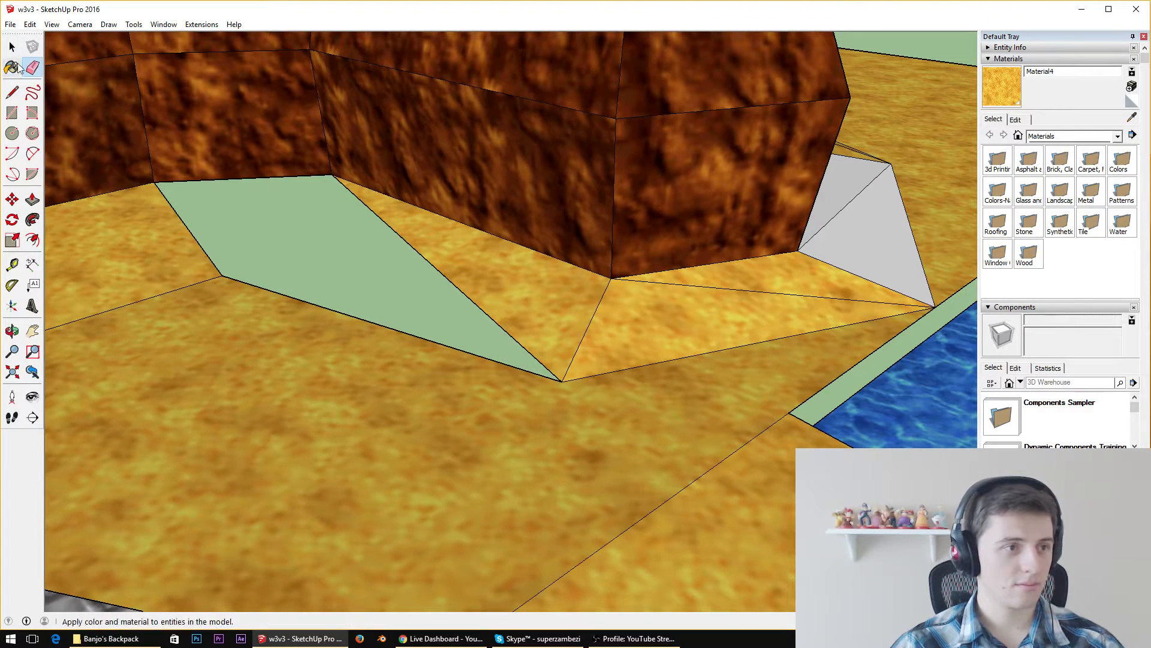
left_click(12, 92)
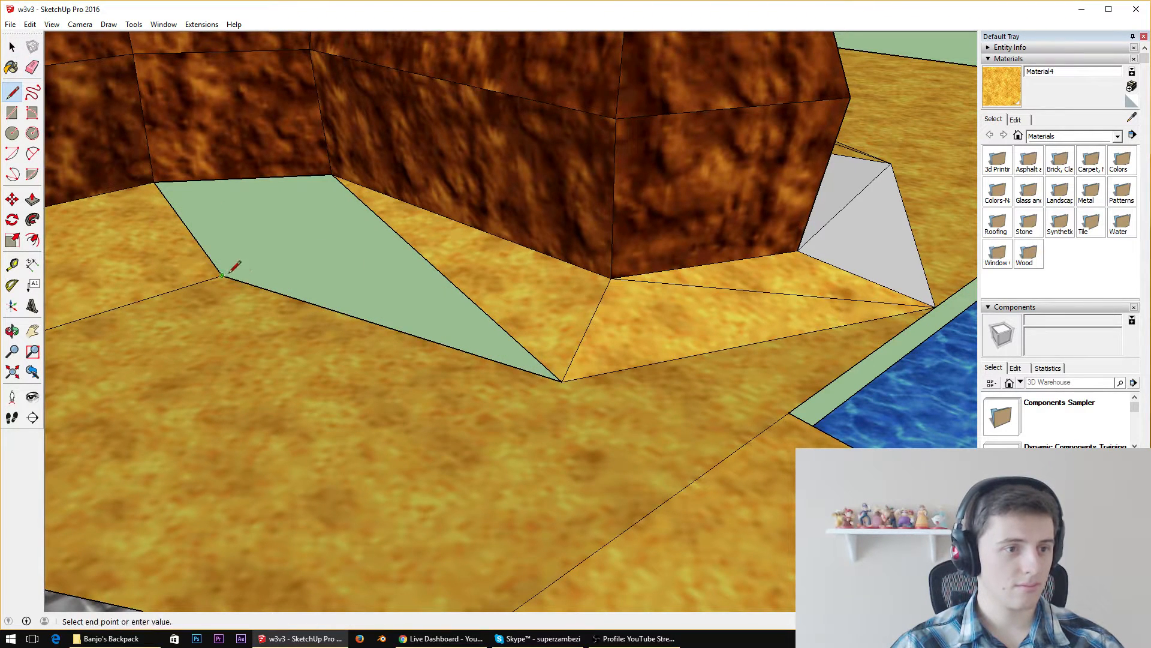
left_click(331, 174)
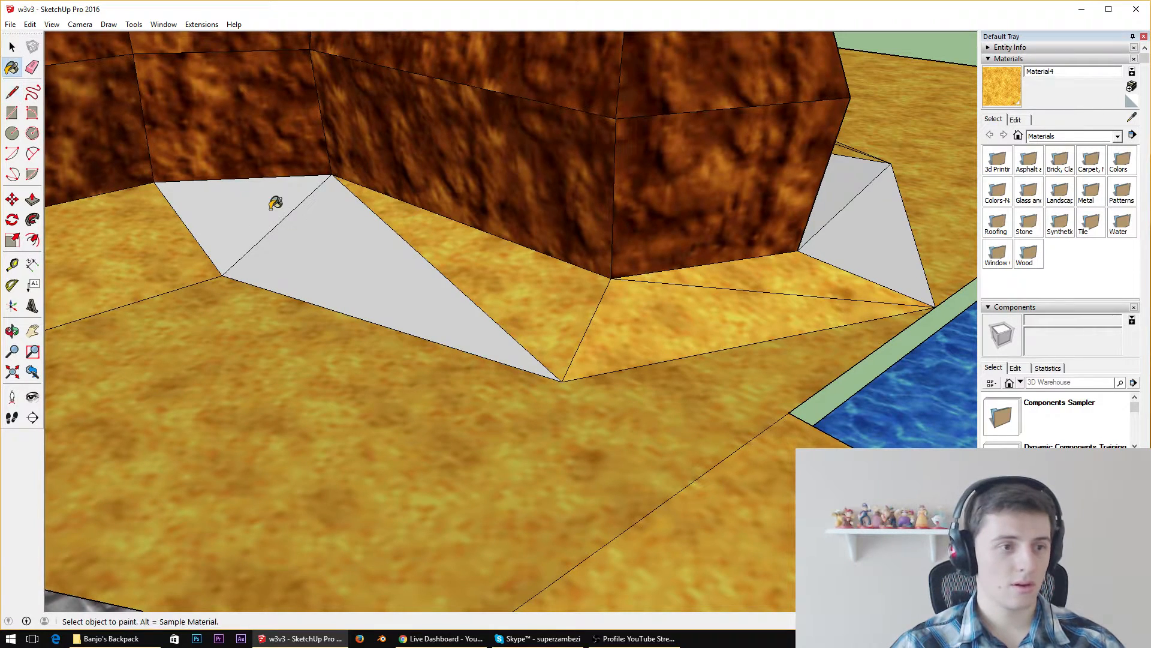
Paint the four unpainted slope triangles in the two redrawn sections with the sand material
left_click(275, 203)
left_click(476, 311)
mouse_move(475, 311)
middle_mouse_down()
mouse_move(441, 236)
mouse_move(336, 236)
mouse_move(794, 273)
mouse_move(748, 380)
middle_mouse_up()
left_click(813, 276)
left_click(783, 289)
scroll(643, 345, "down", 5)
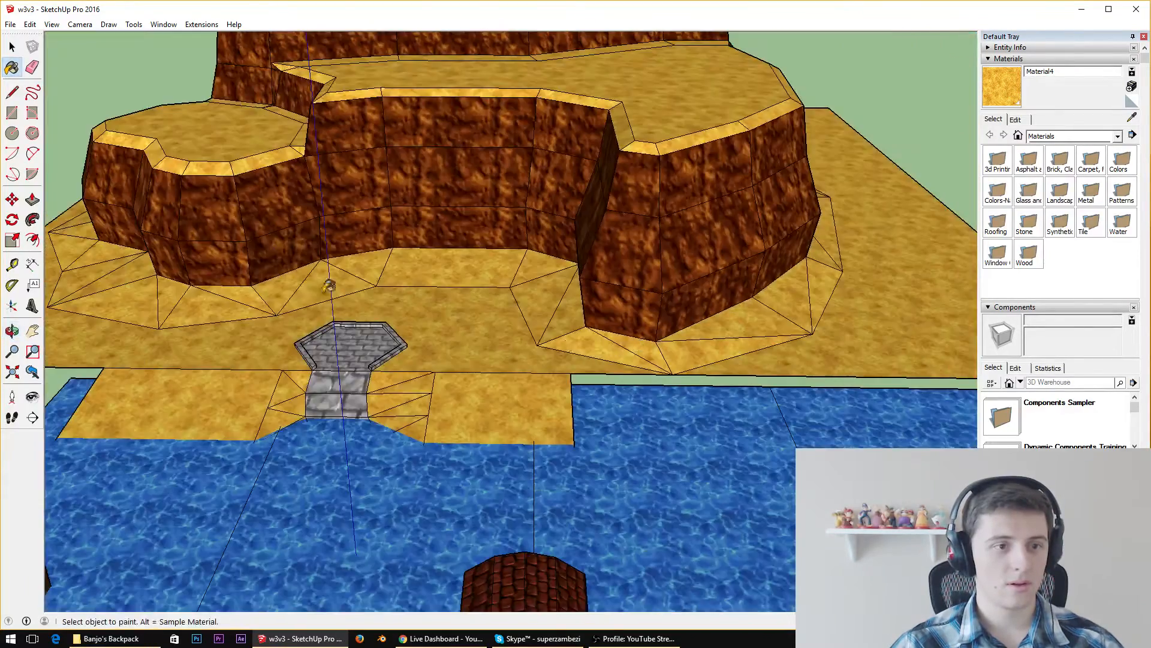
Inspect the sand slope all the way around the cliff for leftover uneven or unpainted triangles
middle_click_drag(329, 264, 552, 372)
scroll(298, 370, "up", 4)
middle_click_drag(216, 334, 971, 263)
scroll(707, 352, "down", 5)
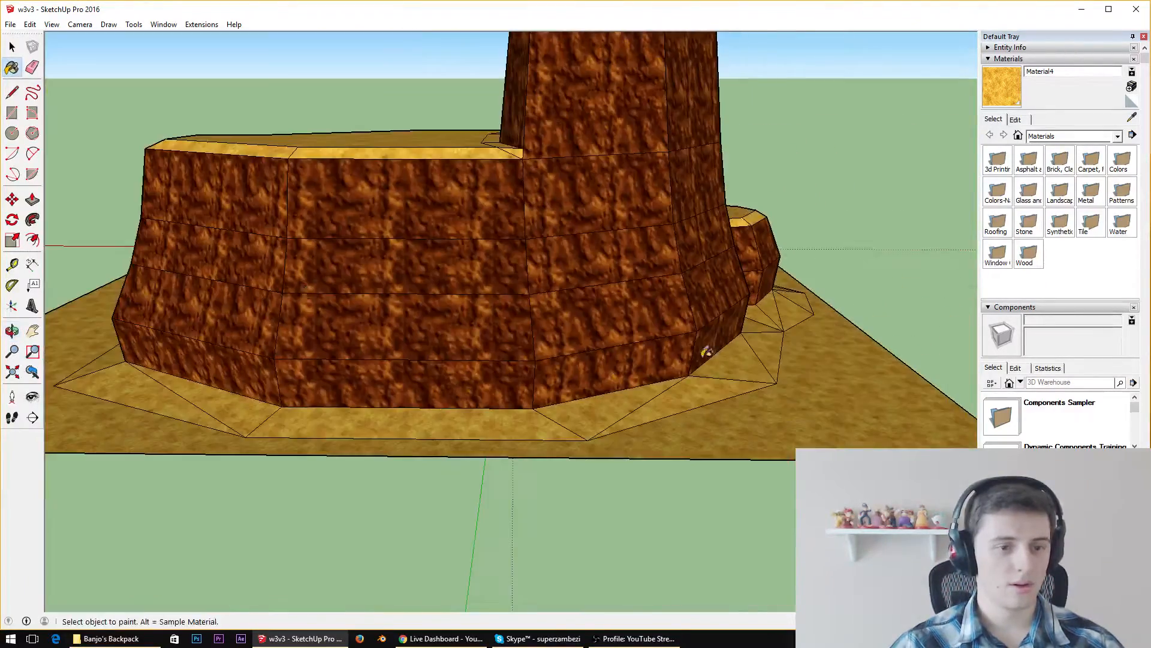
middle_click_drag(305, 295, 445, 418)
scroll(445, 418, "down", 3)
scroll(479, 533, "up", 5)
middle_click_drag(170, 339, 617, 316)
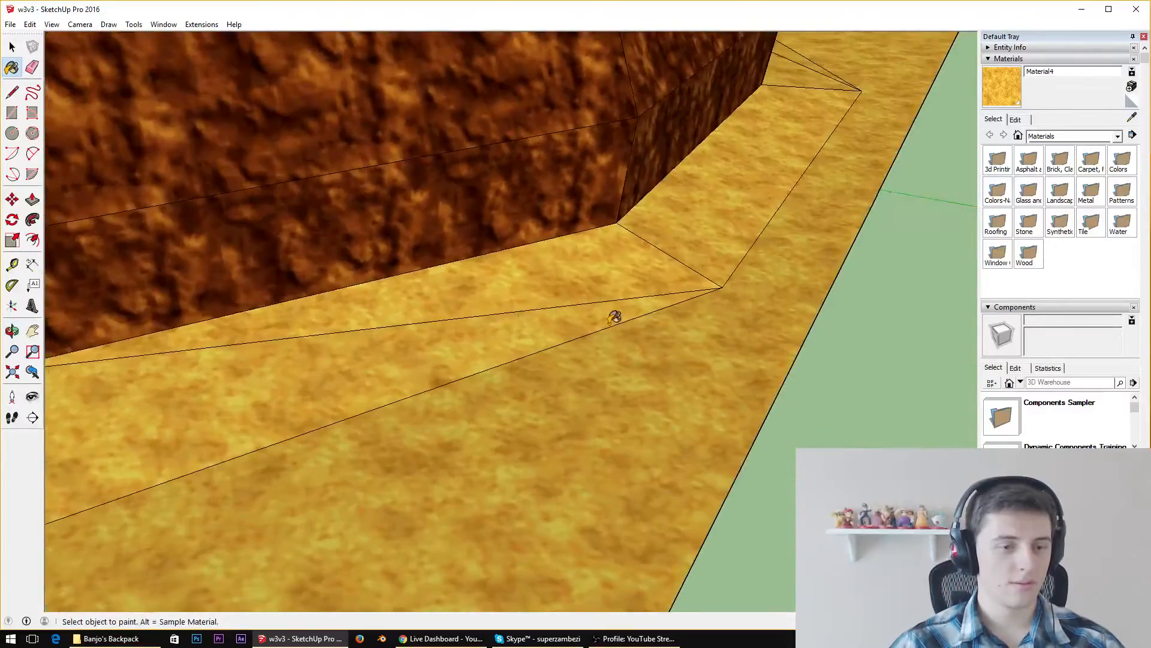
scroll(516, 295, "down", 6)
middle_click_drag(517, 295, 1069, 267)
scroll(624, 290, "down", 4)
Review the whole level from above, from the cliff to the roofed buildings standing in the water
key("space")
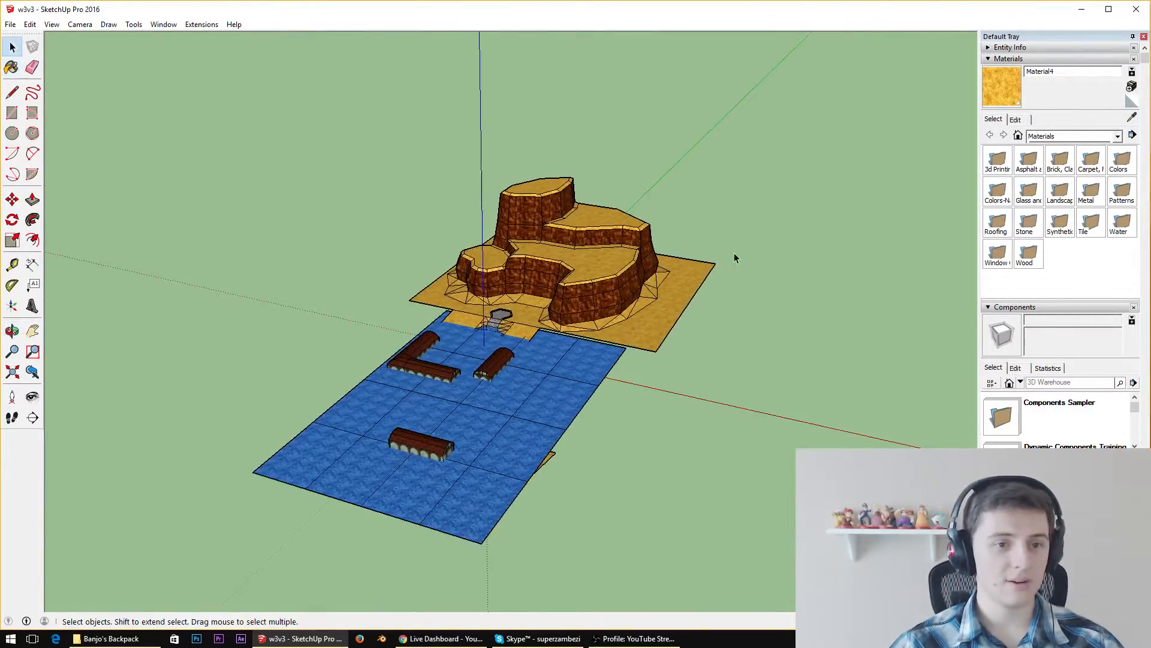
scroll(712, 401, "up", 5)
middle_click_drag(528, 198, 566, 223)
scroll(660, 243, "down", 4)
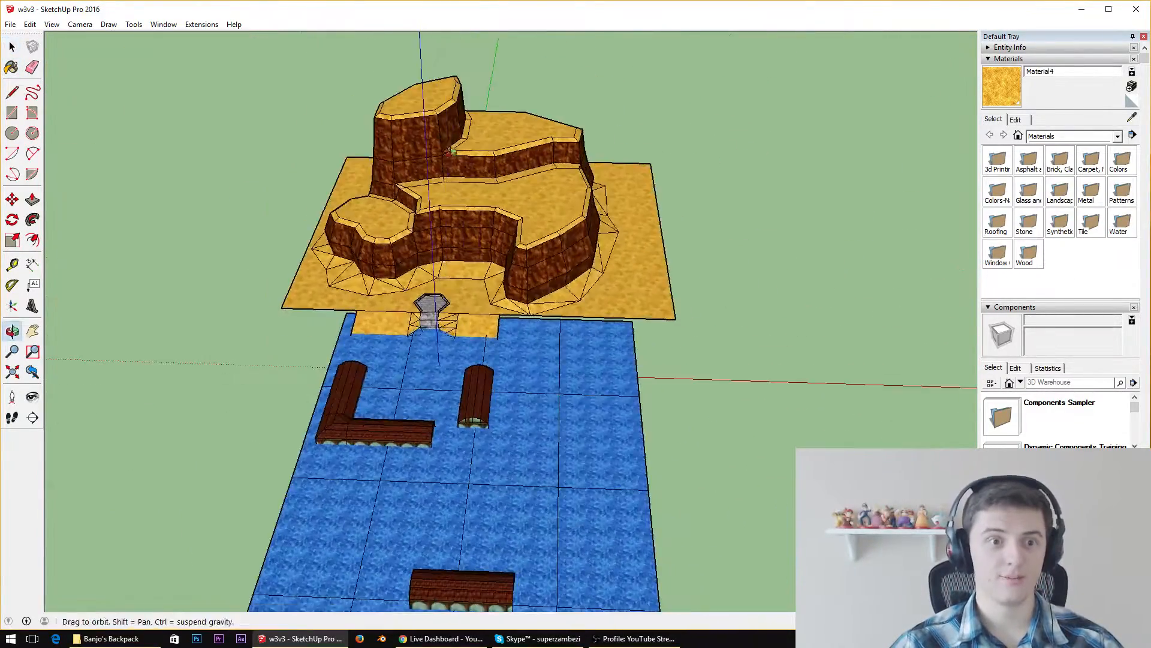
scroll(566, 223, "down", 4)
scroll(489, 317, "up", 4)
mouse_move(601, 319)
middle_mouse_down()
mouse_move(540, 283)
mouse_move(621, 321)
middle_mouse_up()
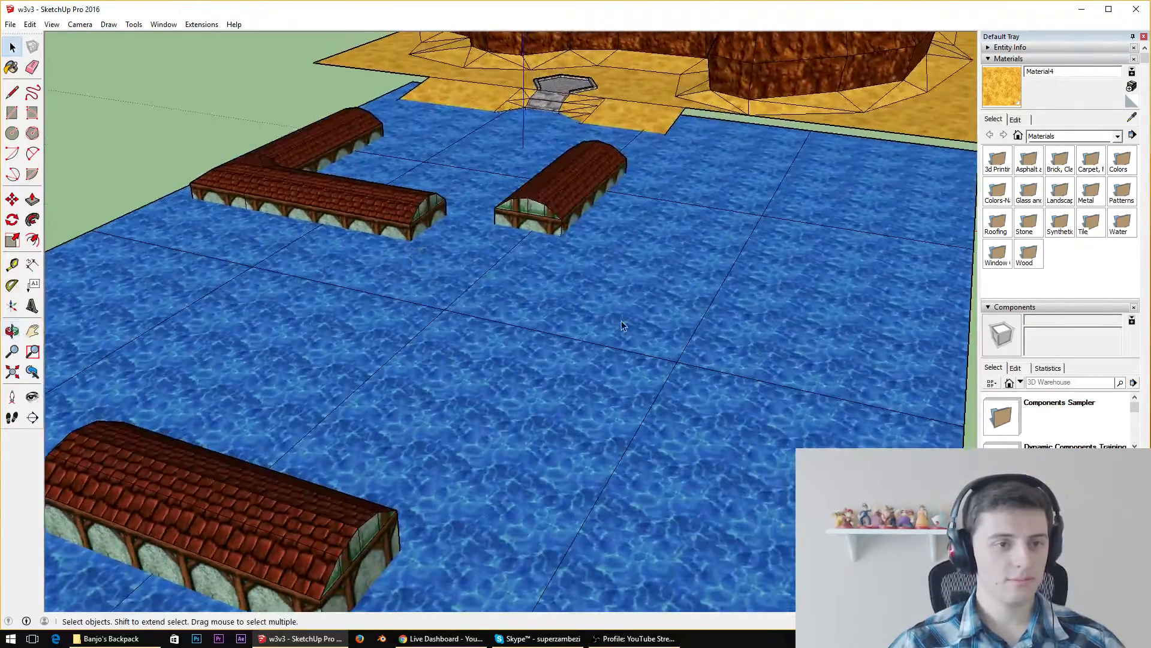
Open the sunken L-shaped building group beneath the water and move all its geometry straight up from its bottom corner
middle_click_drag(552, 339, 560, 178)
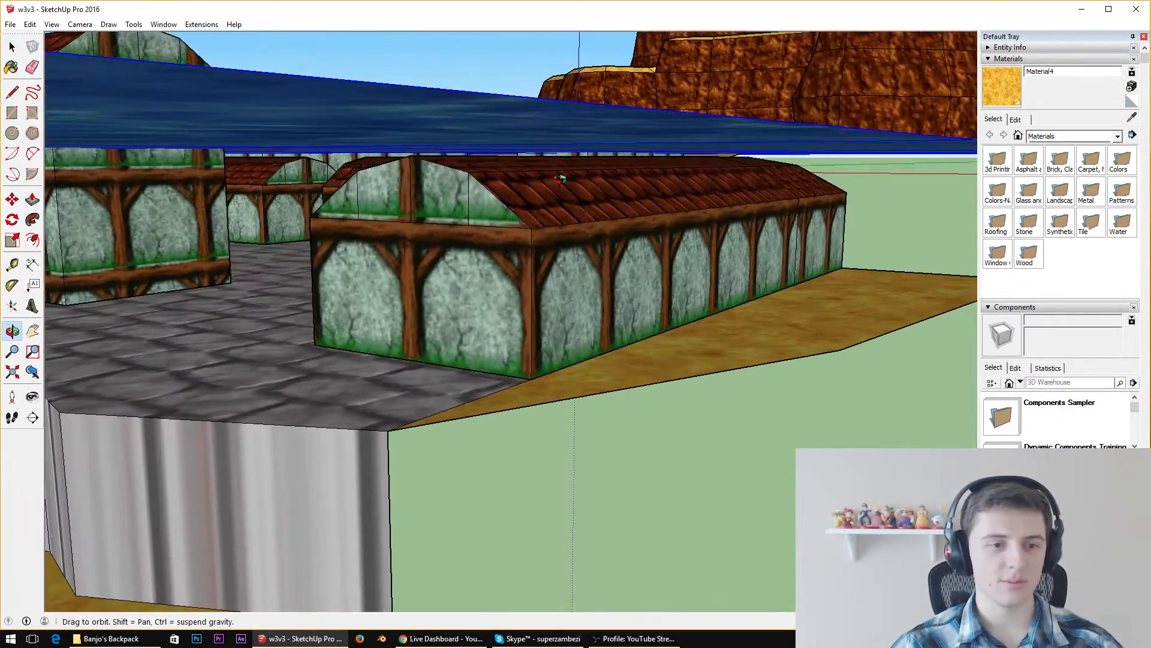
mouse_move(552, 233)
middle_mouse_down()
mouse_move(848, 198)
mouse_move(534, 238)
middle_mouse_up()
double_click(533, 238)
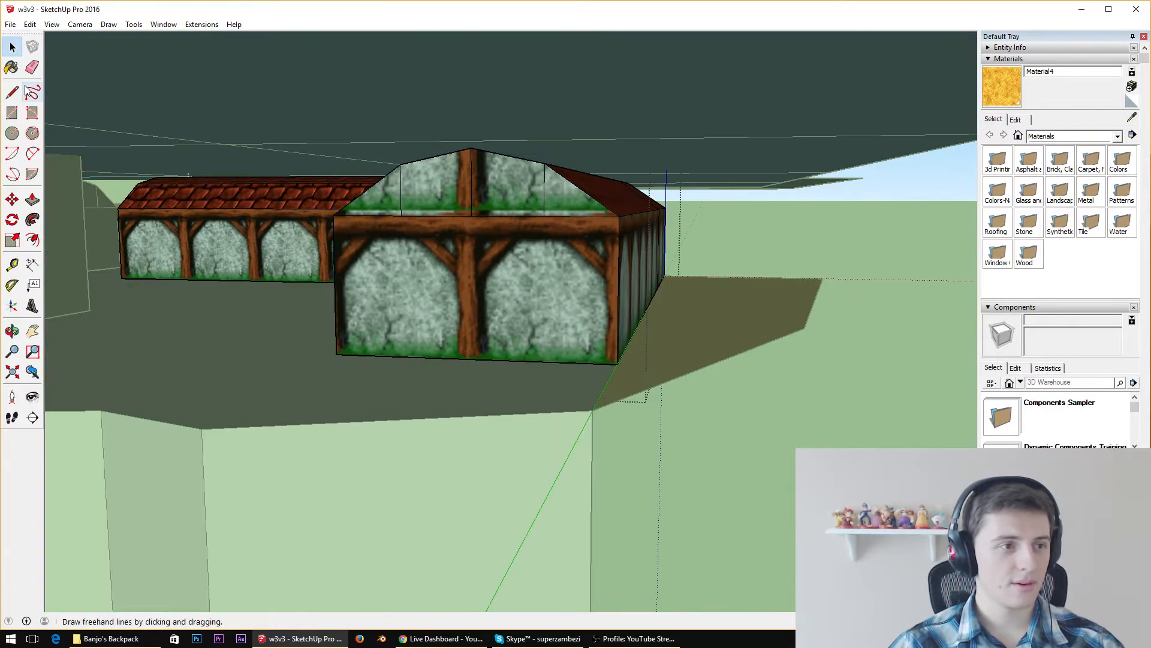
key("ctrl+a")
left_click(12, 200)
scroll(471, 334, "up", 5)
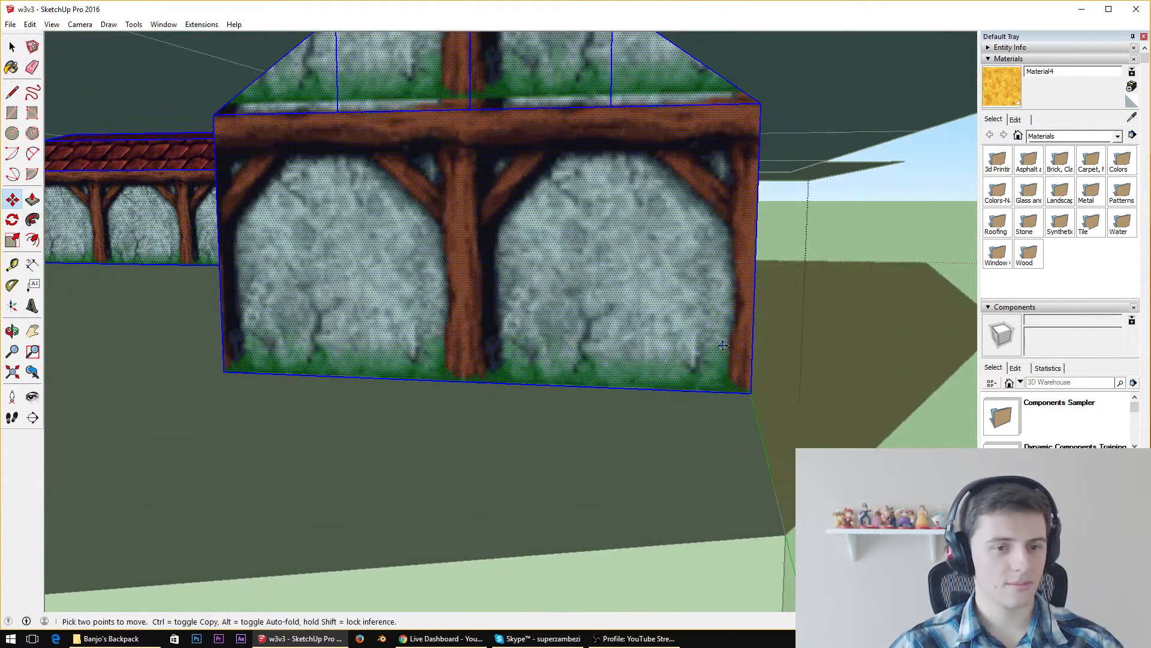
left_click(753, 392)
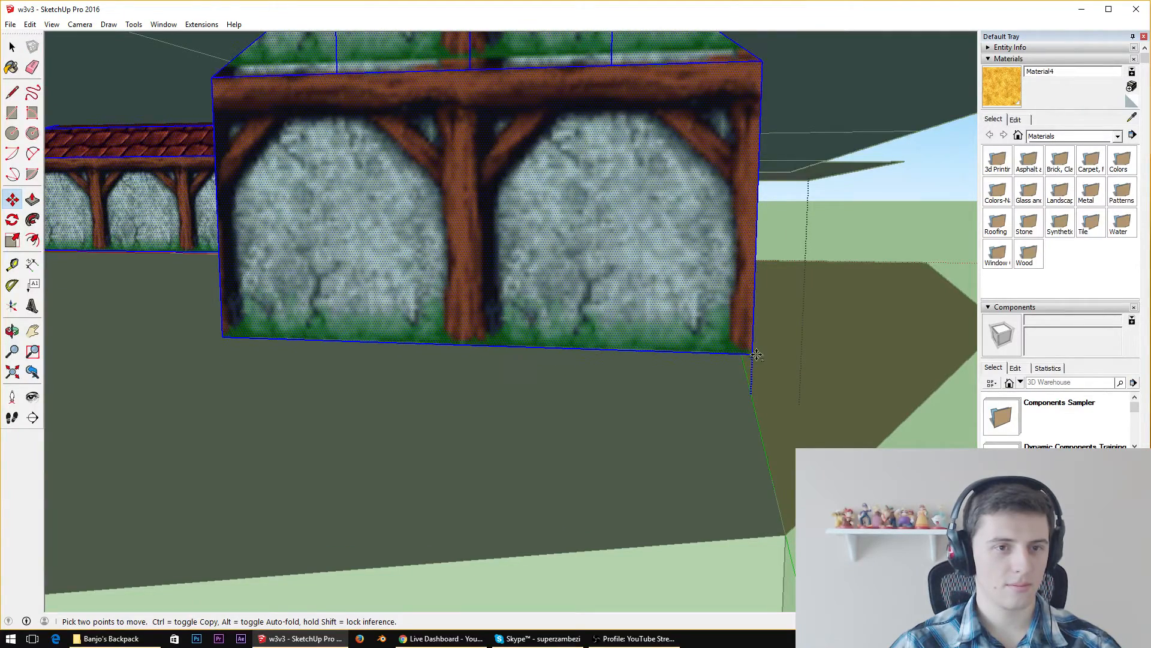
middle_click_drag(683, 213, 629, 329)
scroll(694, 240, "down", 8)
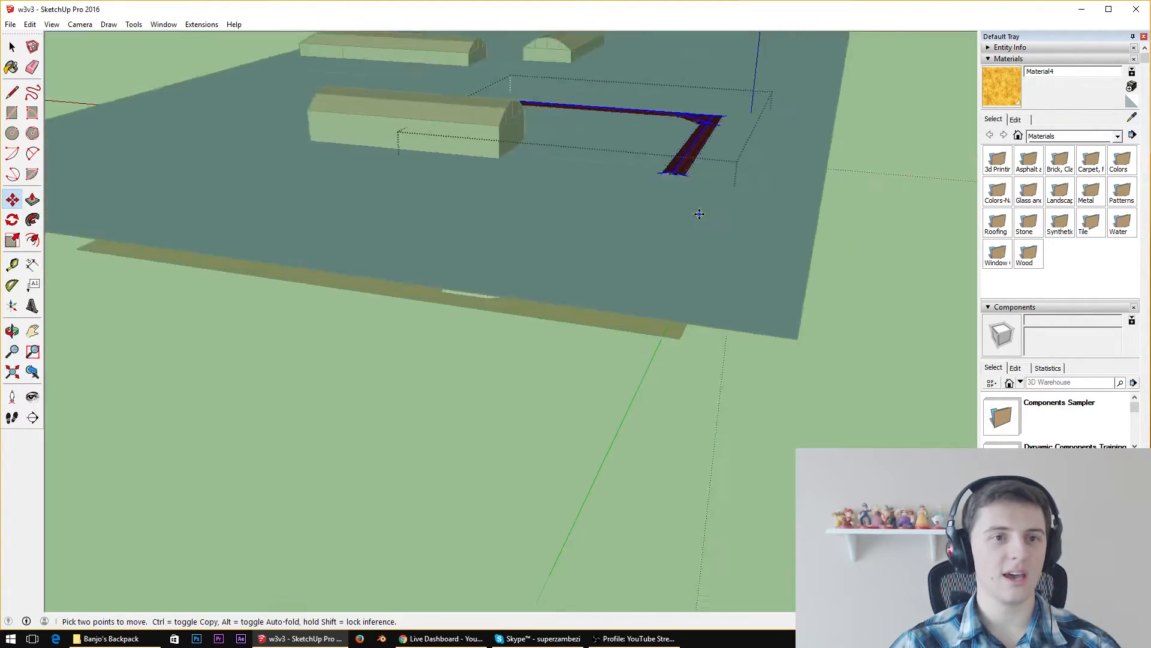
scroll(707, 144, "up", 10)
middle_click_drag(706, 150, 809, 278)
scroll(446, 276, "down", 6)
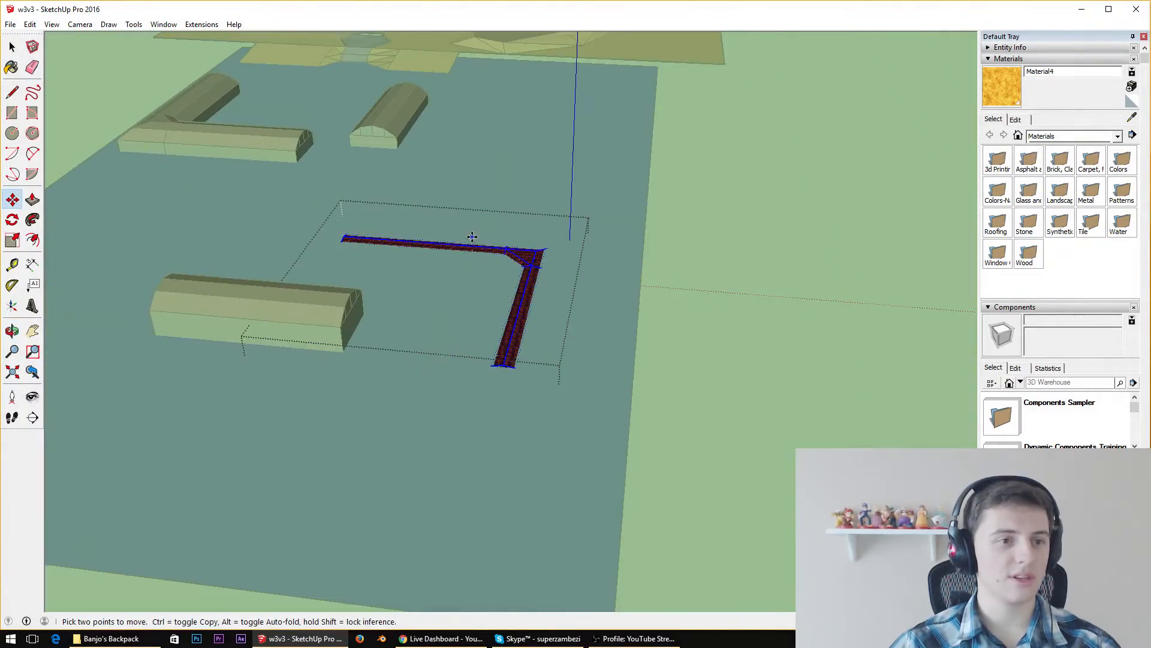
Draw a line along the bottom edge of the raised building's end wall to close its underside with a face
scroll(520, 273, "up", 6)
middle_click_drag(522, 278, 729, 286)
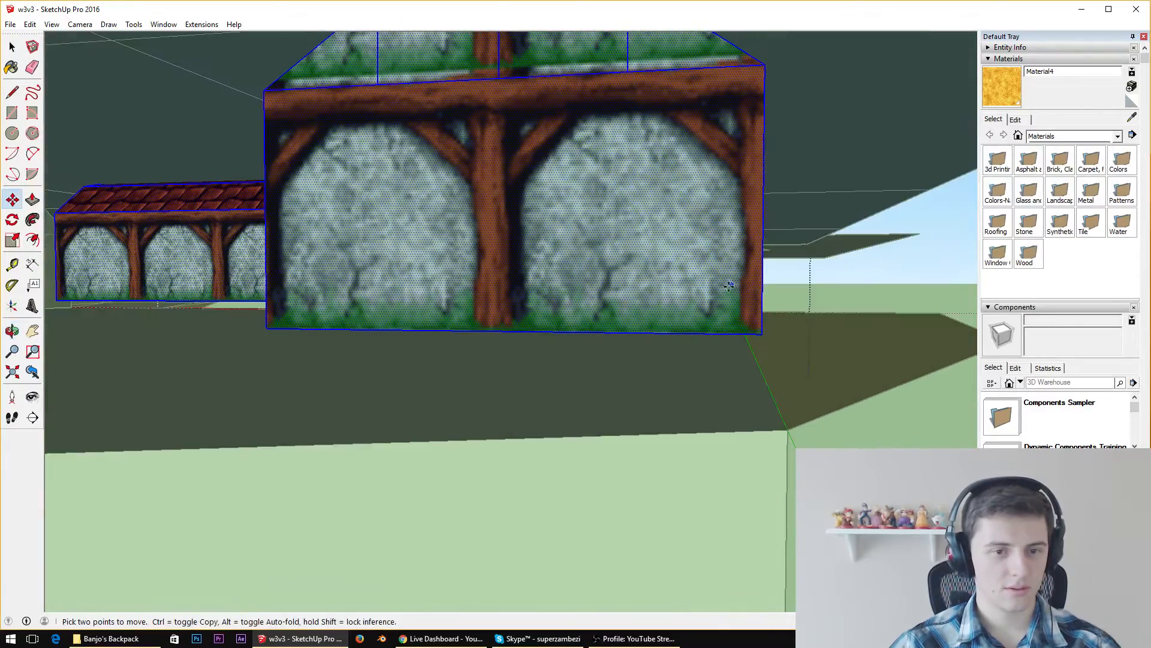
left_click(763, 335)
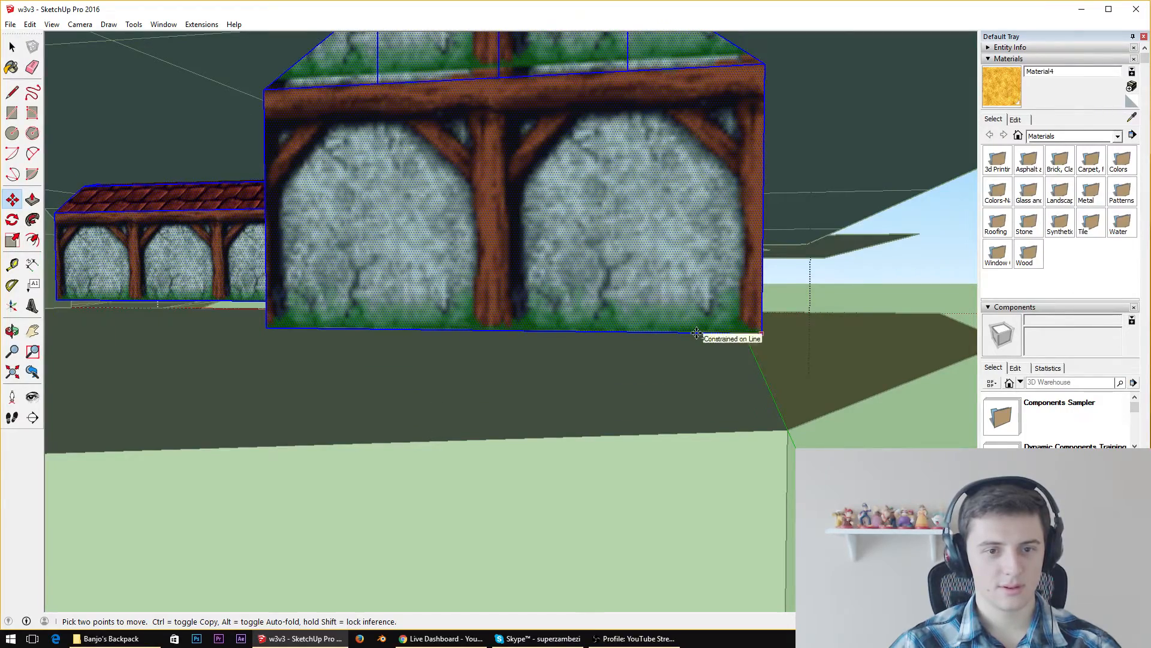
left_click(691, 340)
middle_click_drag(765, 298, 712, 278)
scroll(713, 278, "up", 2)
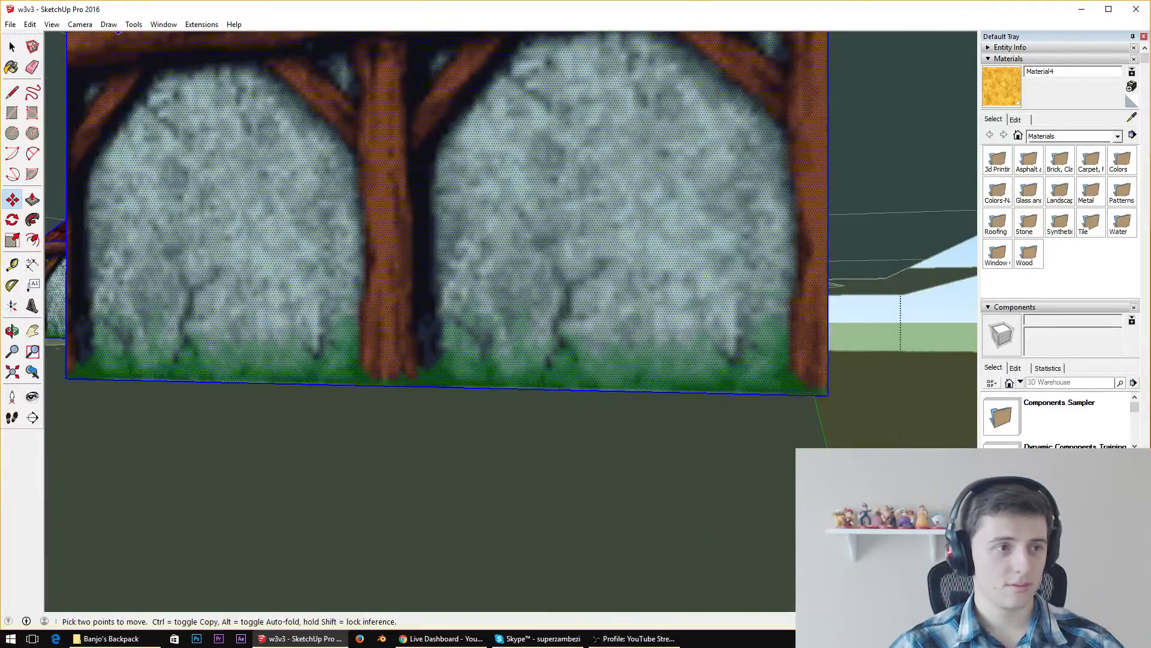
key("l")
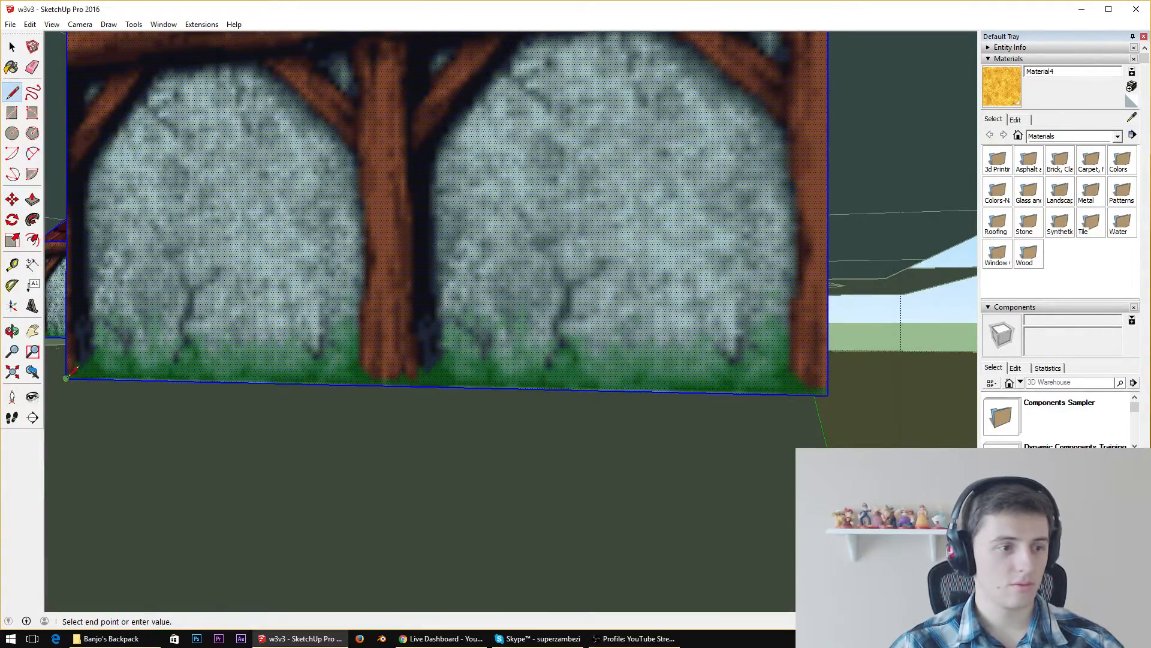
scroll(639, 324, "up", 1)
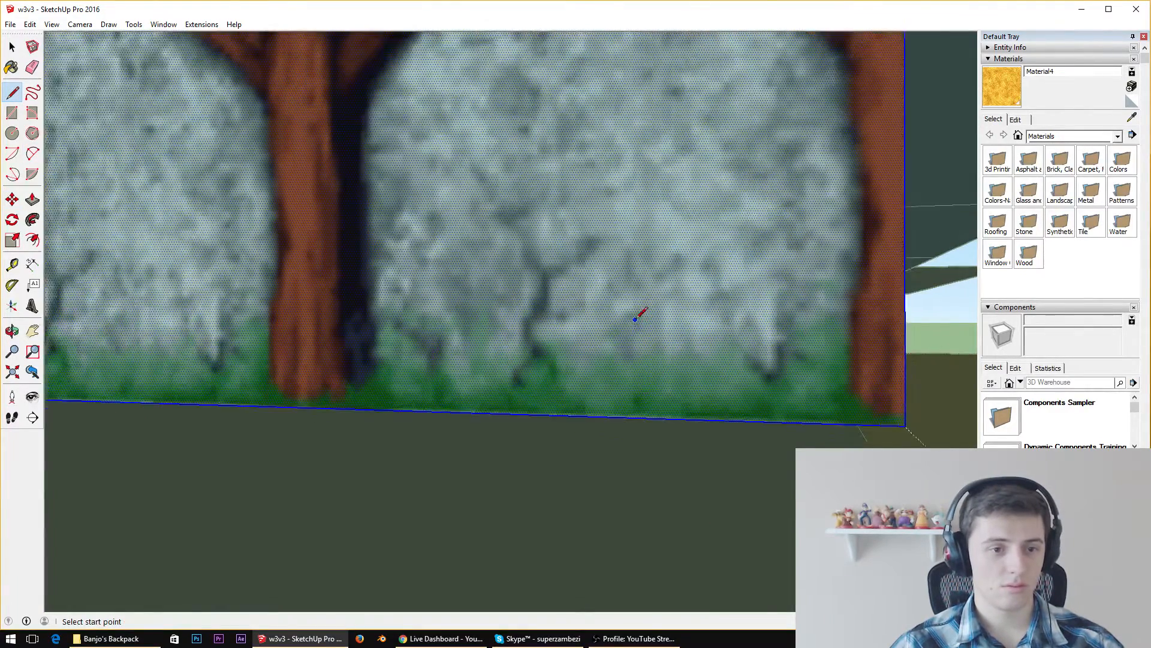
middle_click_drag(634, 319, 575, 289)
Pull the underside face of the L-shaped building down to extend its walls, and close the group
left_click(34, 201)
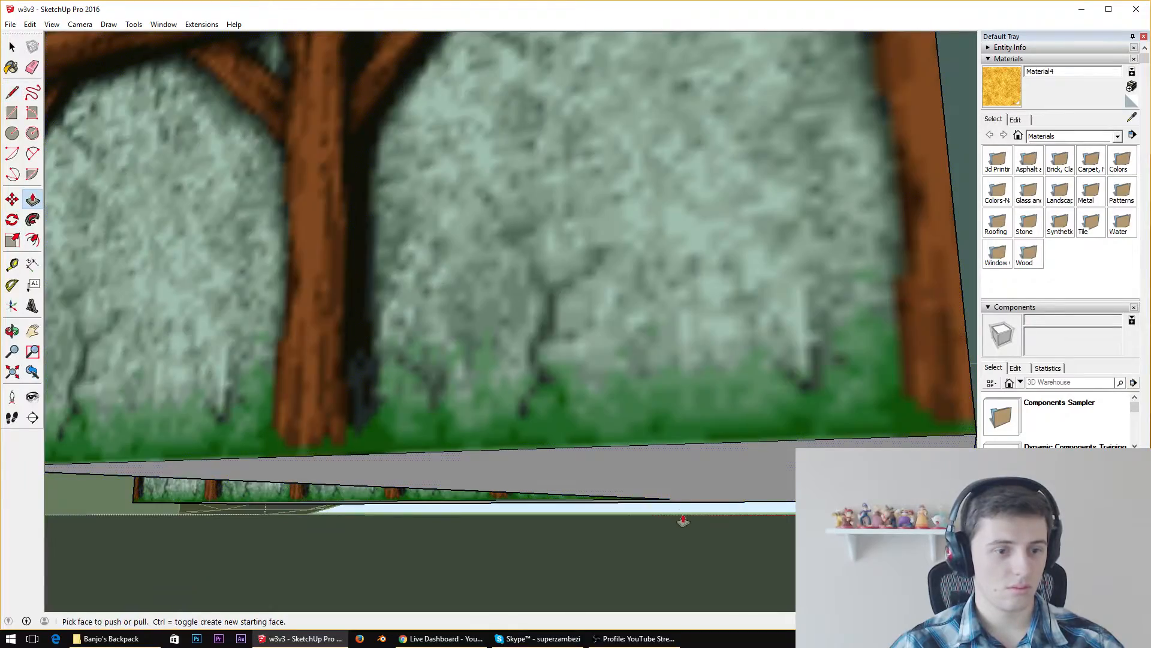
left_click(672, 481)
left_click(670, 594)
middle_click_drag(628, 473, 526, 313)
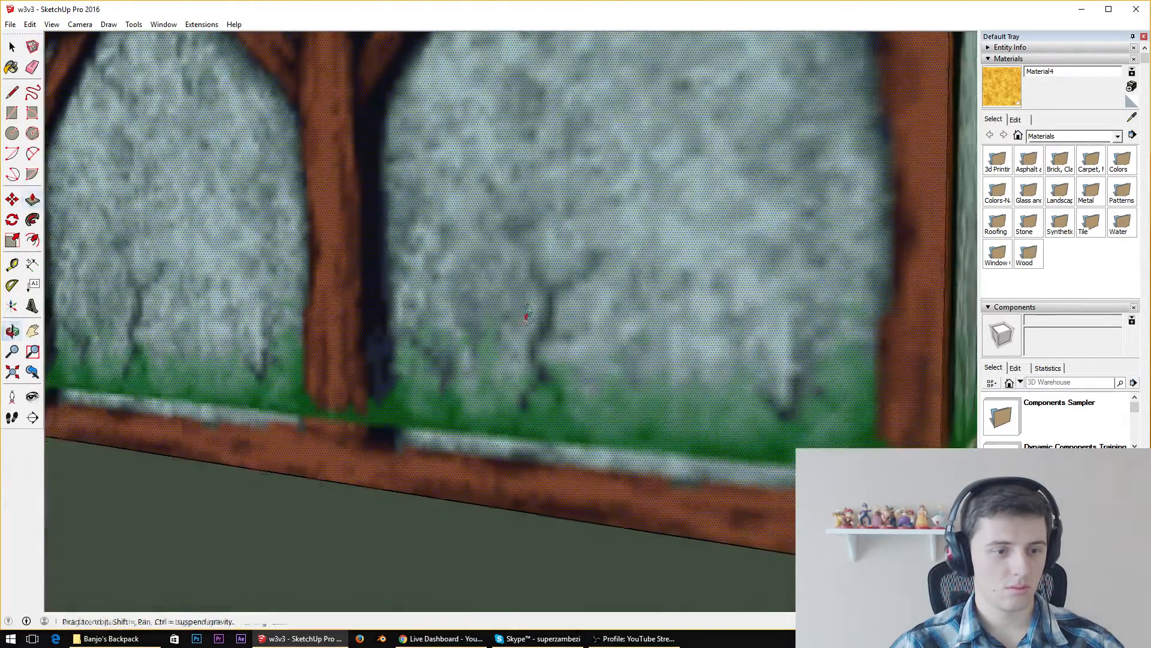
key("space")
scroll(527, 312, "down", 8)
scroll(570, 267, "down", 2)
middle_click_drag(569, 267, 606, 337)
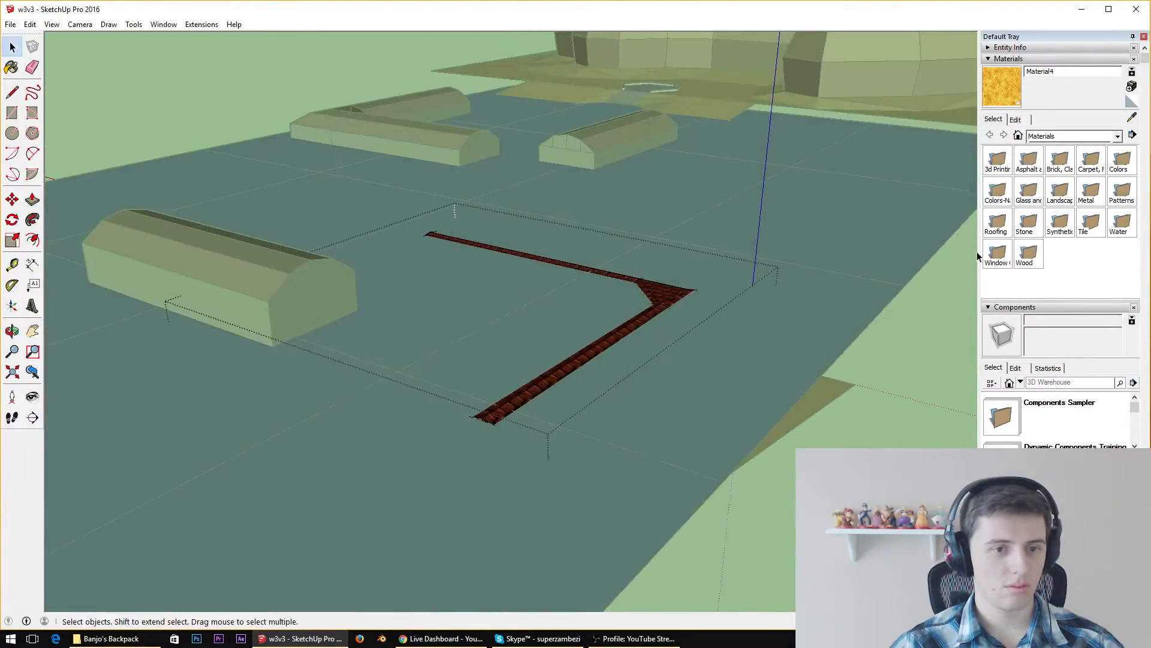
left_click(938, 361)
Examine the raised L-shaped roof, the other buildings in the water and the cliff area from several sides
middle_click_drag(566, 280, 600, 351)
scroll(779, 381, "up", 9)
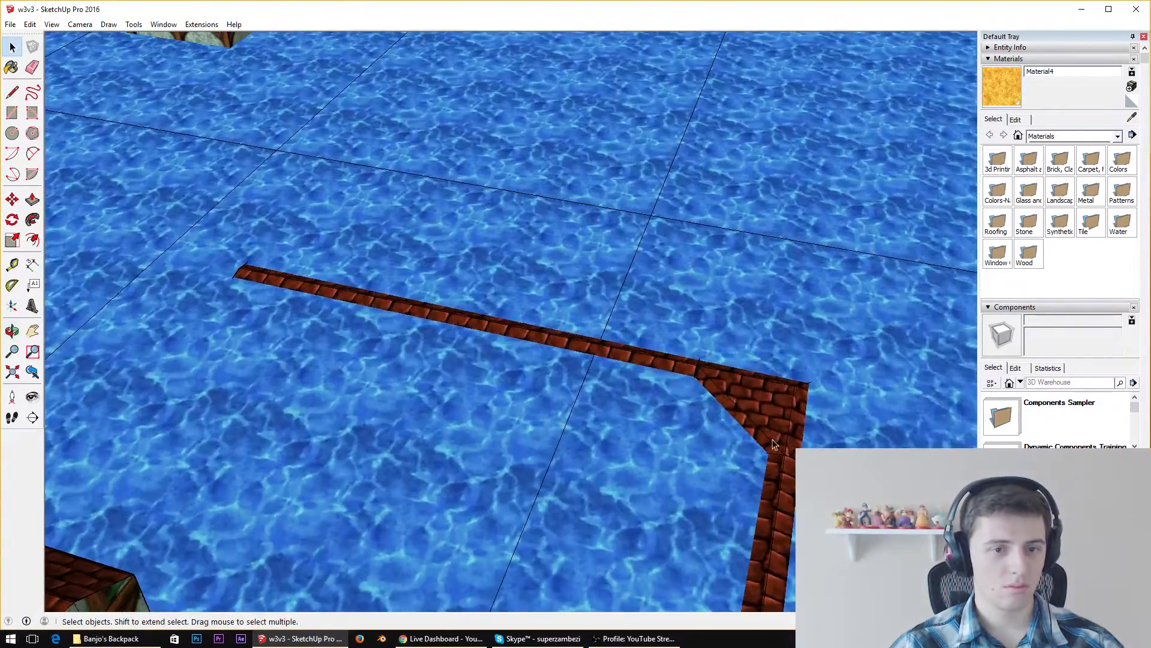
middle_click_drag(755, 397, 531, 230)
scroll(531, 230, "down", 5)
scroll(531, 230, "down", 4)
middle_click_drag(535, 324, 258, 287)
scroll(872, 238, "up", 3)
middle_click_drag(848, 288, 1076, 19)
scroll(884, 290, "up", 10)
scroll(831, 284, "down", 12)
scroll(298, 207, "up", 6)
middle_click_drag(299, 209, 312, 337)
Copy the two-storey building with the arched passage and place the copy near the sand ground's back corner
scroll(574, 308, "down", 4)
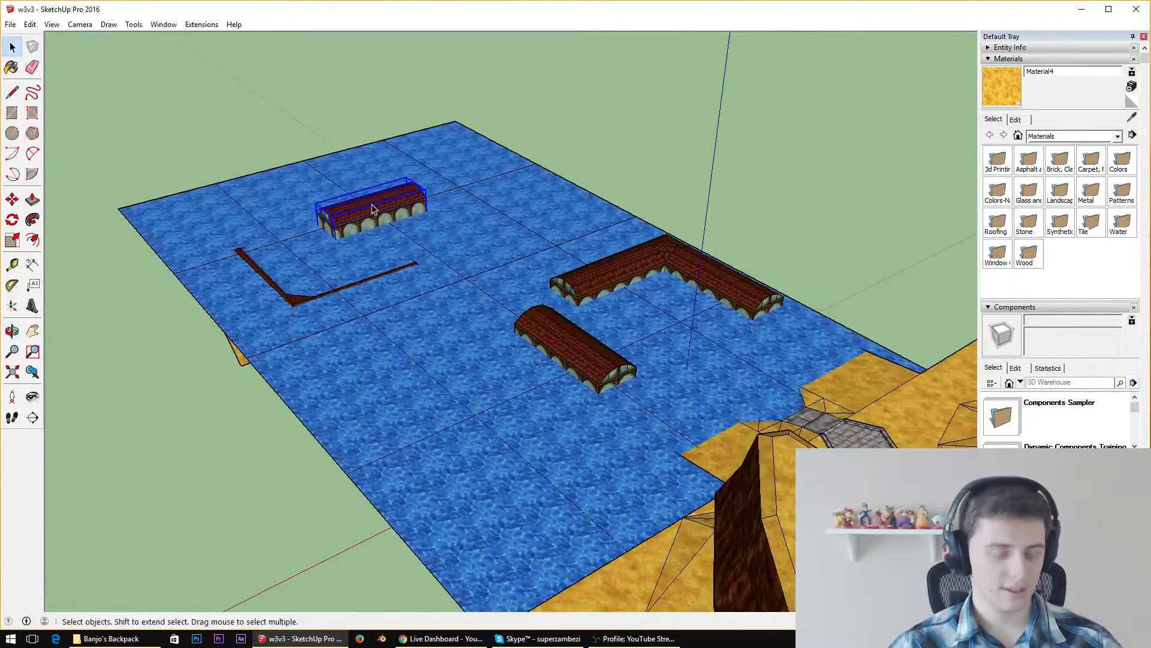
scroll(455, 285, "down", 8)
scroll(616, 401, "up", 6)
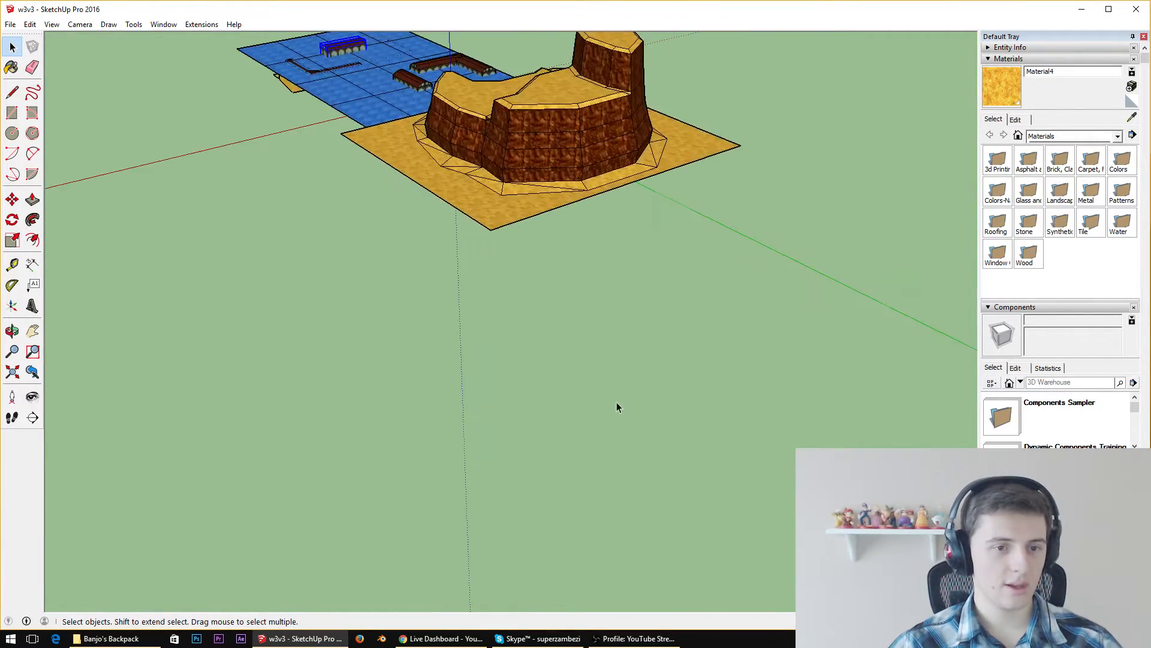
middle_click_drag(616, 401, 406, 286)
key("ctrl+v")
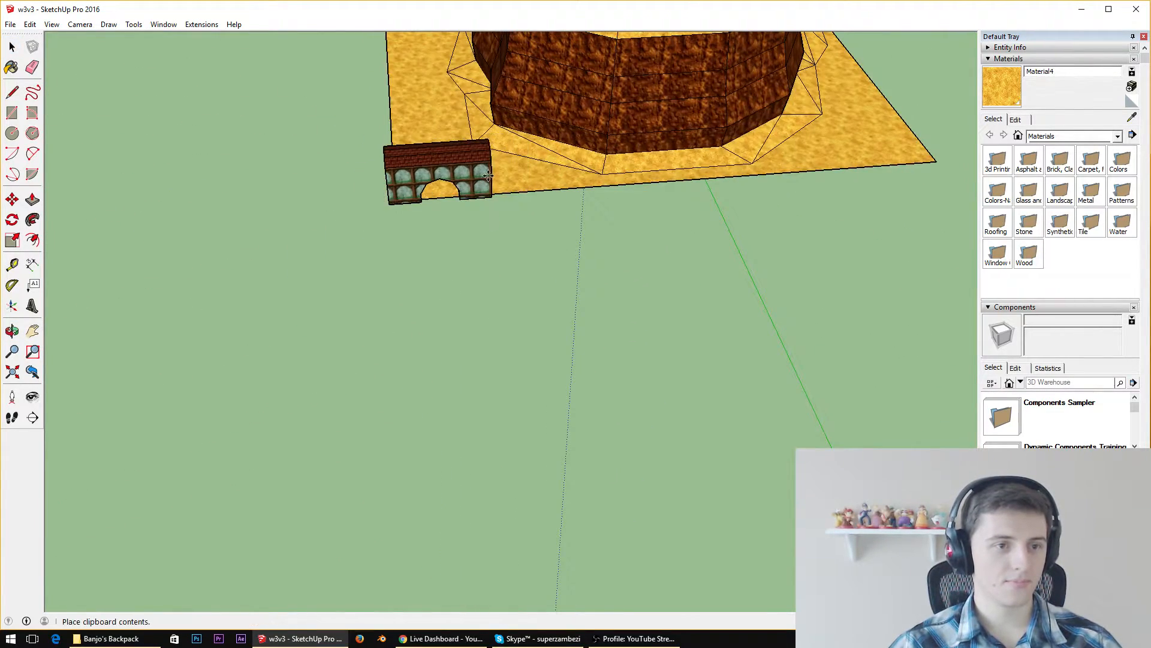
left_click(492, 171)
Move the copied arched building by its bottom corner onto the outer back corner of the sand ground
scroll(477, 174, "up", 4)
scroll(477, 173, "up", 4)
middle_click_drag(477, 174, 499, 133)
scroll(446, 141, "down", 3)
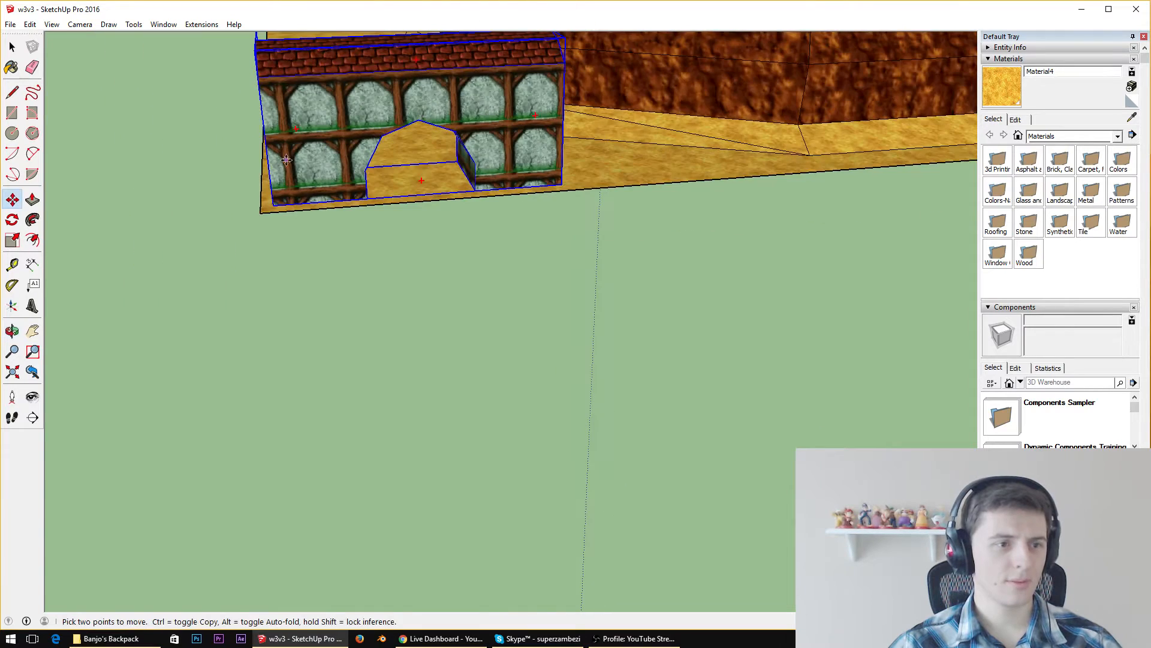
left_click(274, 204)
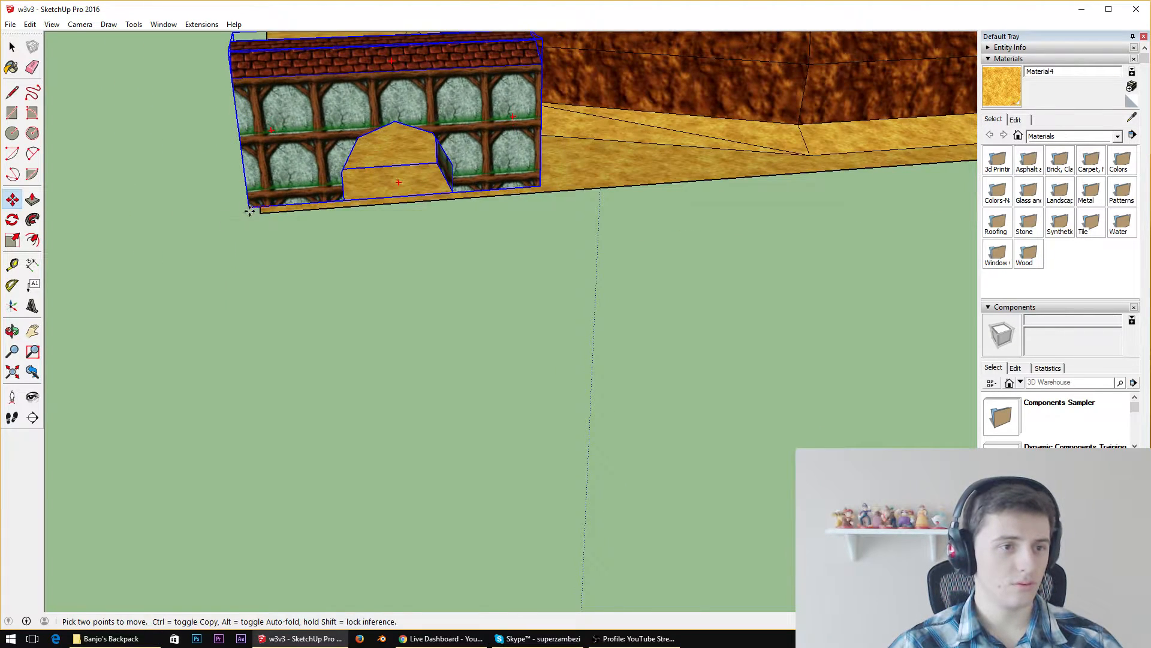
left_click(264, 214)
Copy the short straight building standing in the water near the shore and place the copy behind the arched building
scroll(337, 245, "down", 5)
middle_click_drag(365, 224, 343, 170)
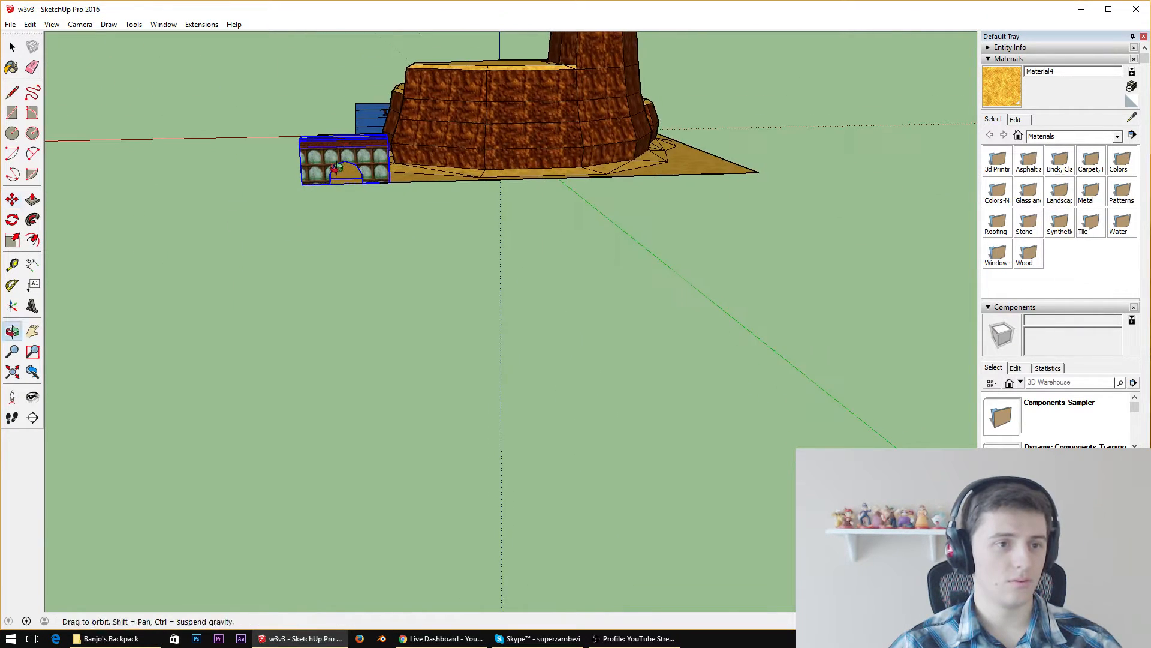
scroll(347, 144, "up", 5)
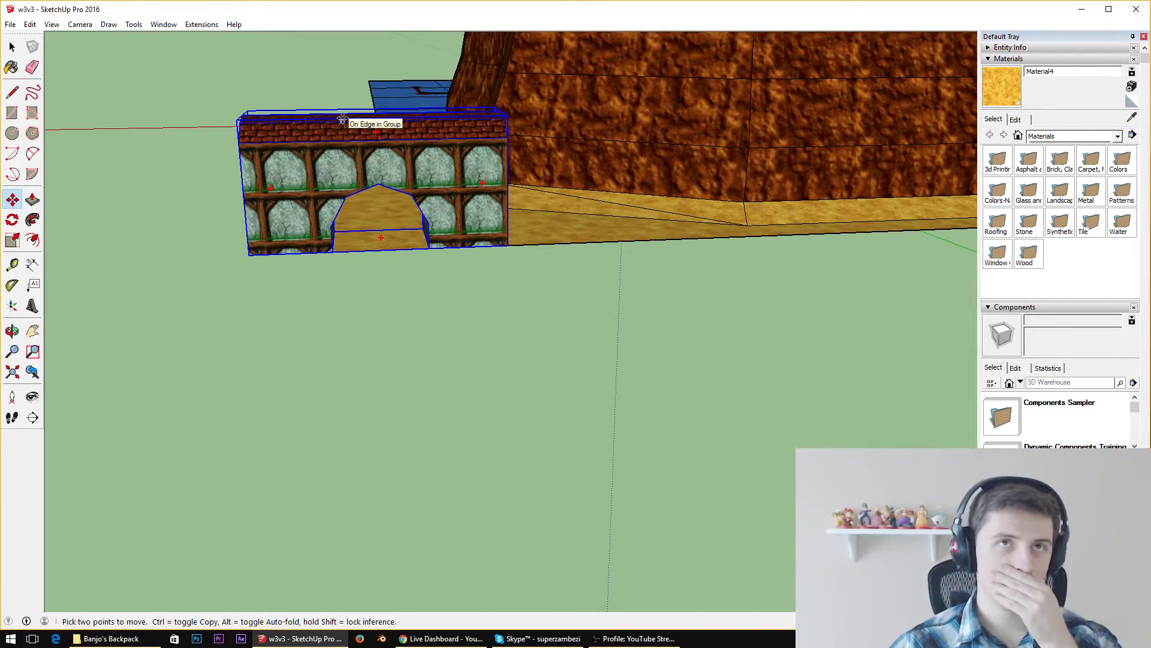
middle_click_drag(342, 118, 628, 264)
scroll(629, 264, "down", 3)
scroll(480, 228, "down", 3)
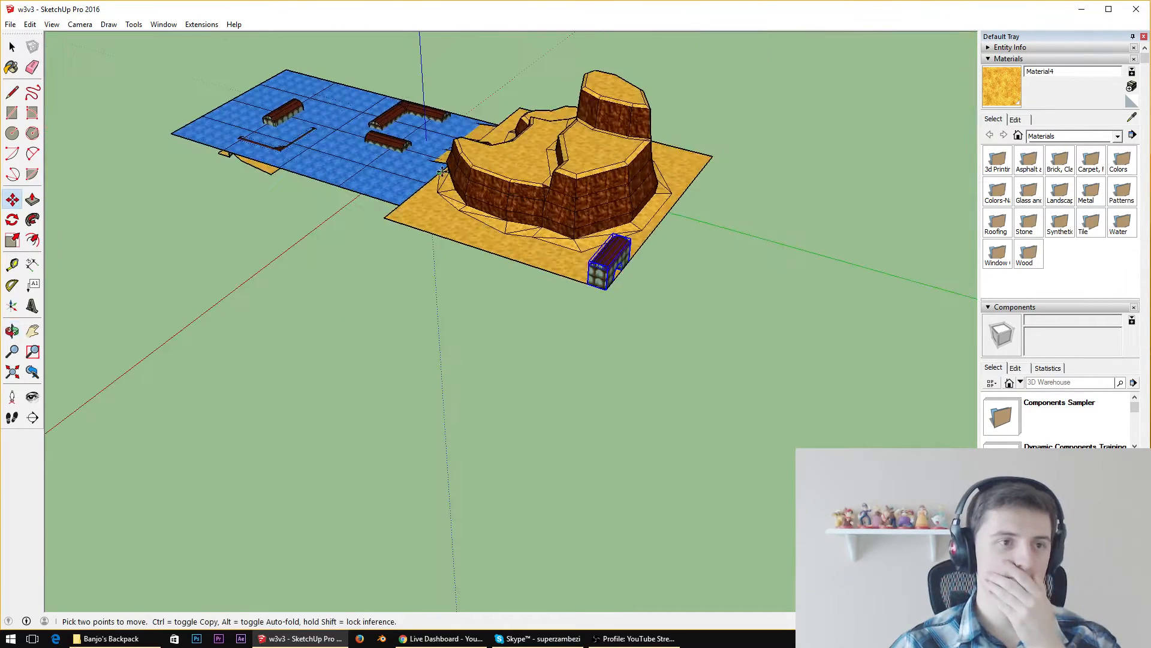
key("space")
left_click(394, 141)
middle_click_drag(394, 141, 500, 228)
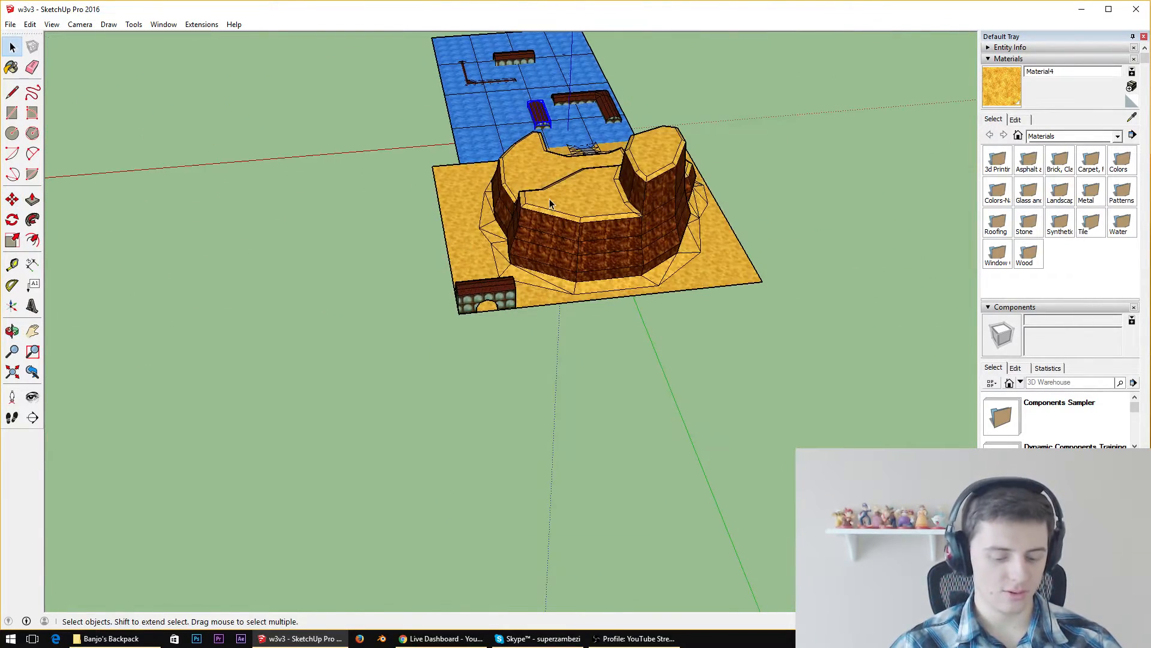
key("ctrl+v")
left_click(509, 348)
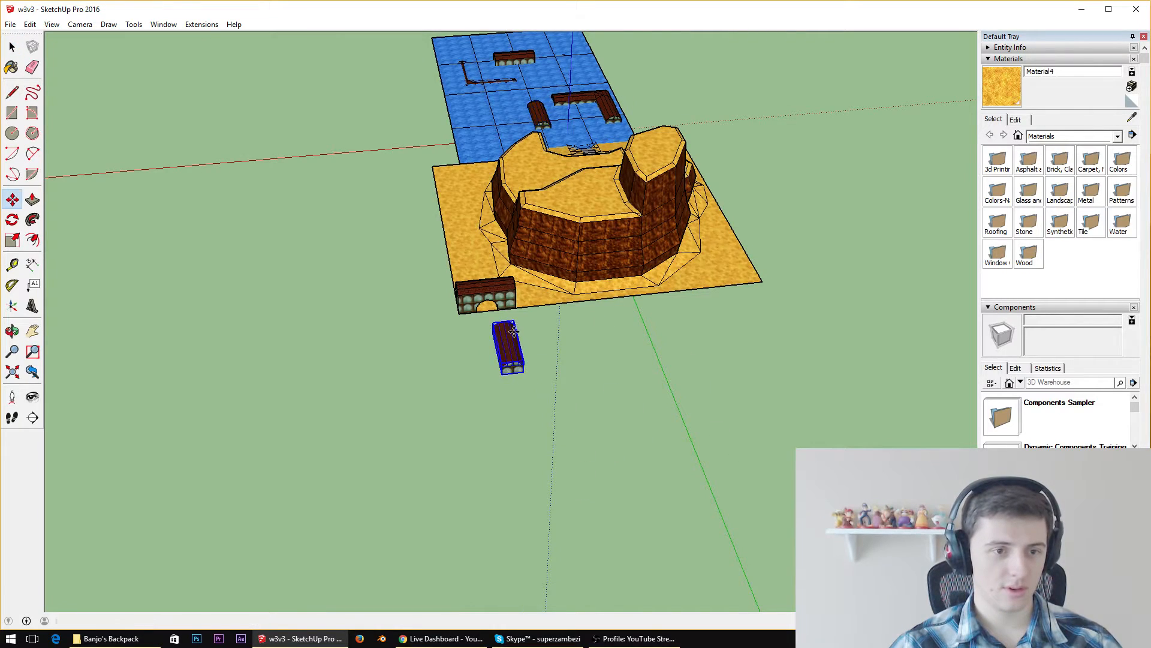
Move the copied short building by its bottom corner towards the edge of the sand ground beside the arched building
scroll(573, 349, "up", 5)
middle_click_drag(574, 349, 564, 296)
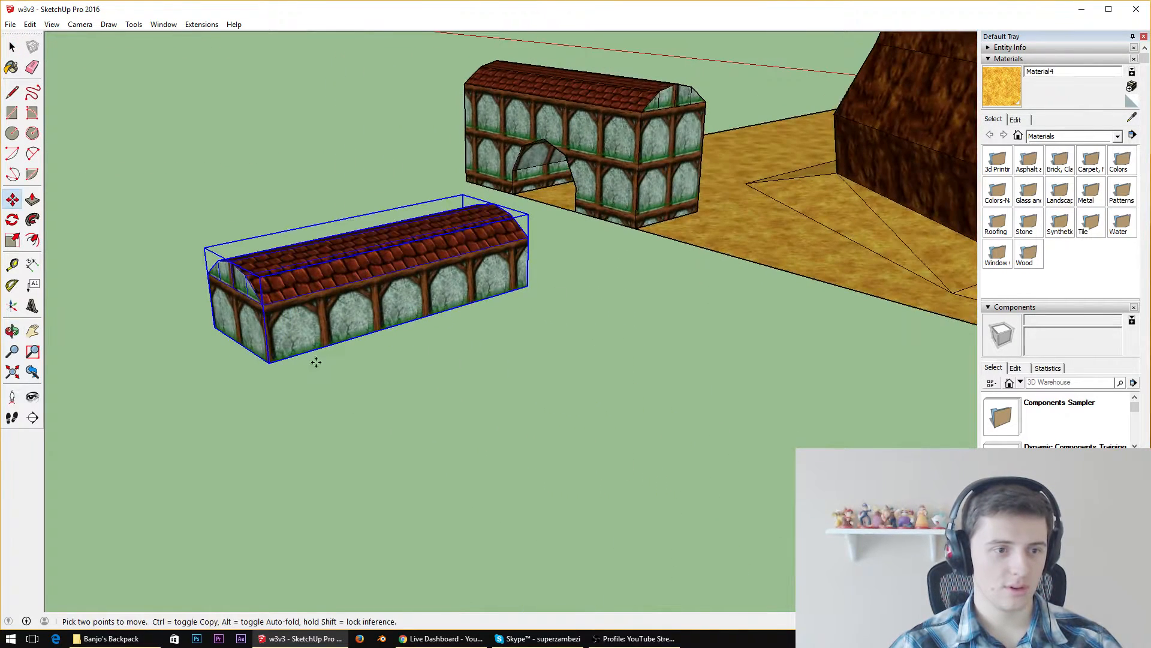
left_click(270, 360)
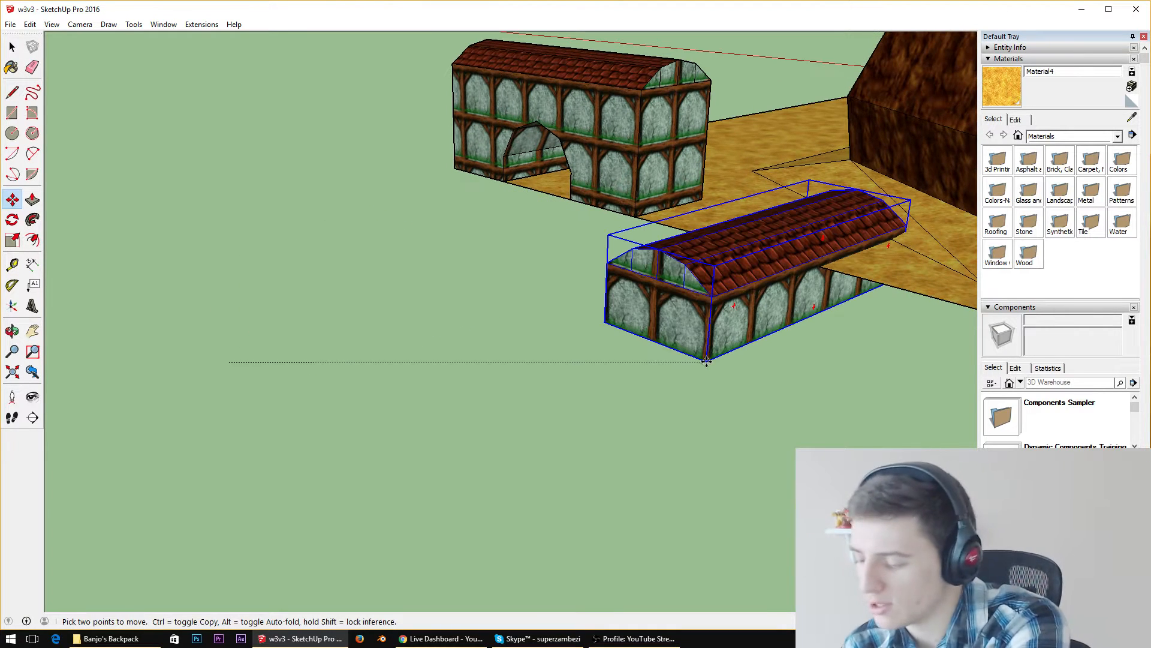
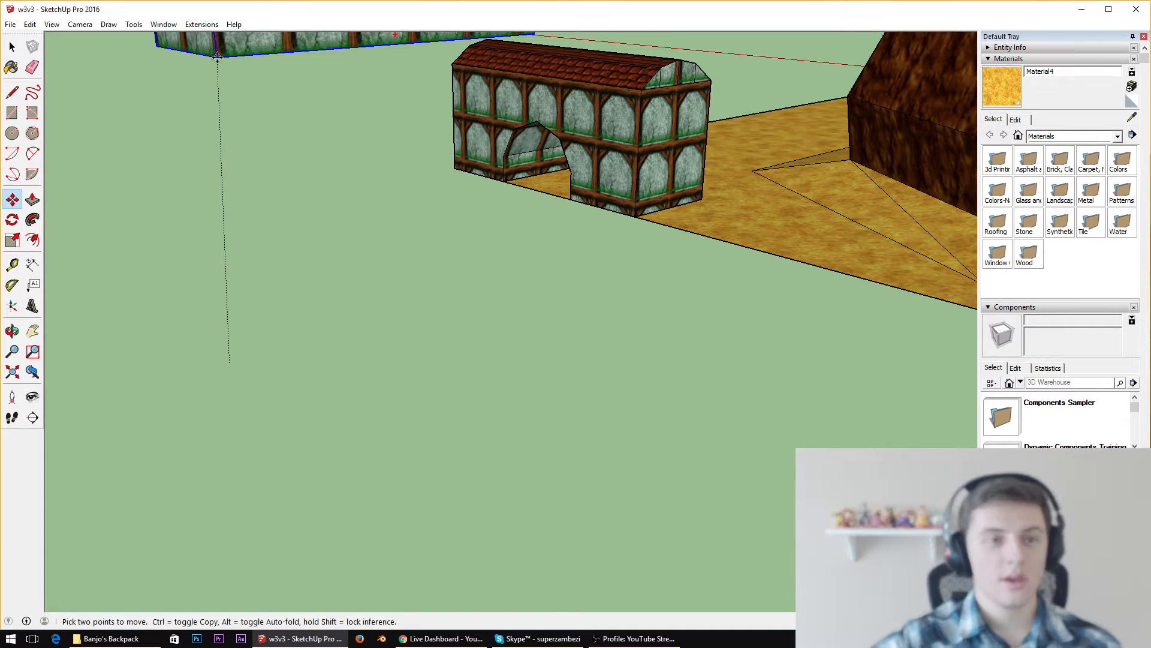
Set the moved short building down on the open ground next to the arched building
scroll(608, 282, "down", 4)
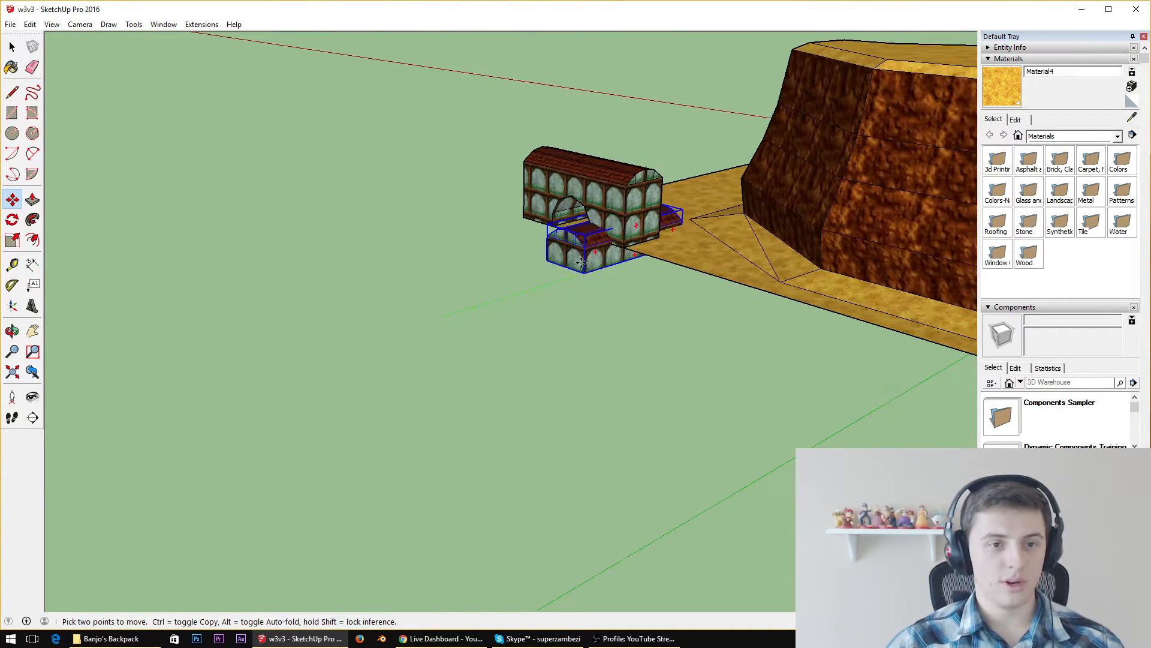
left_click(413, 233)
scroll(655, 226, "up", 3)
middle_click_drag(655, 226, 570, 163)
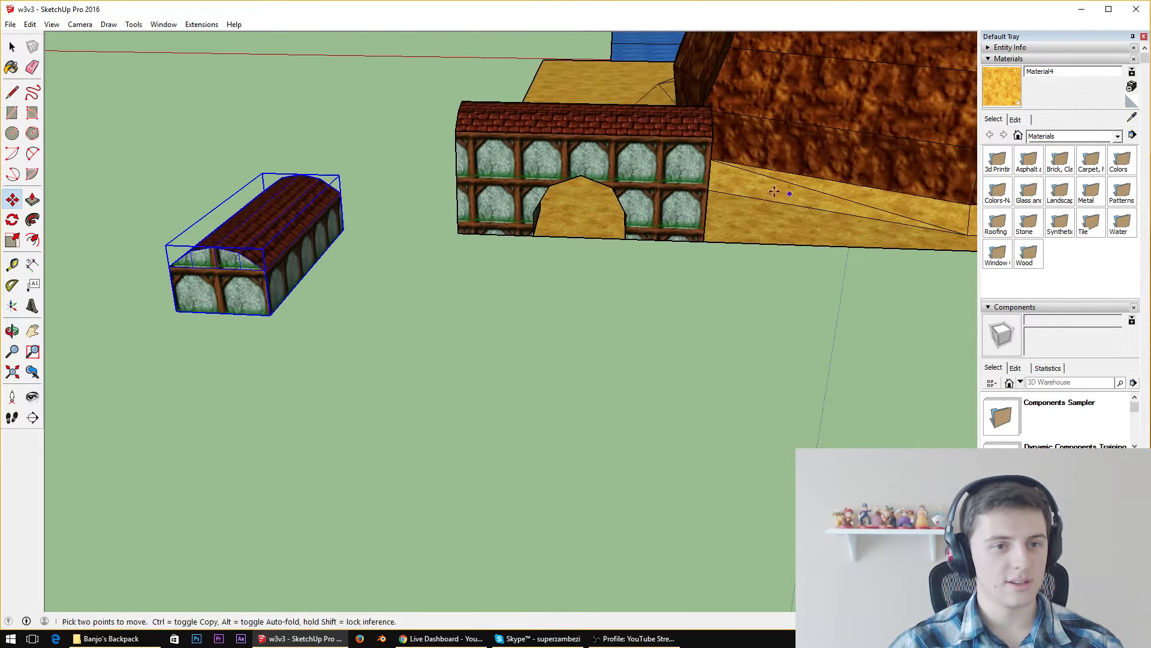
Move the arched building off the sand ground's back corner onto the open ground behind the short building
key("space")
left_click(570, 163)
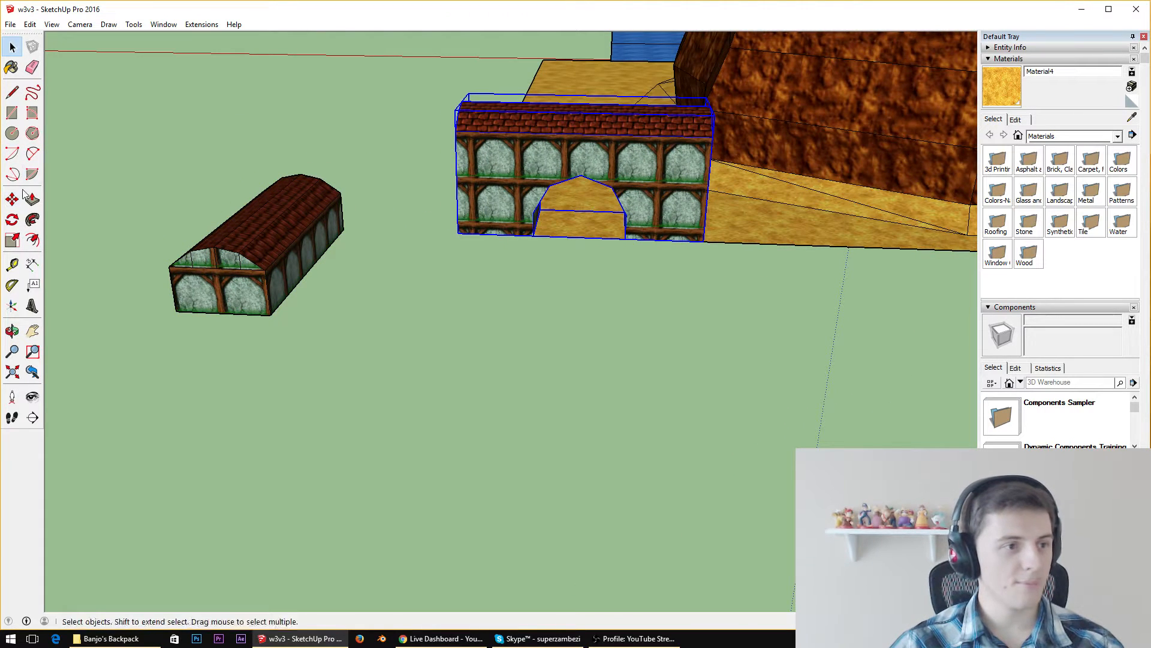
key("m")
left_click(643, 221)
left_click(180, 87)
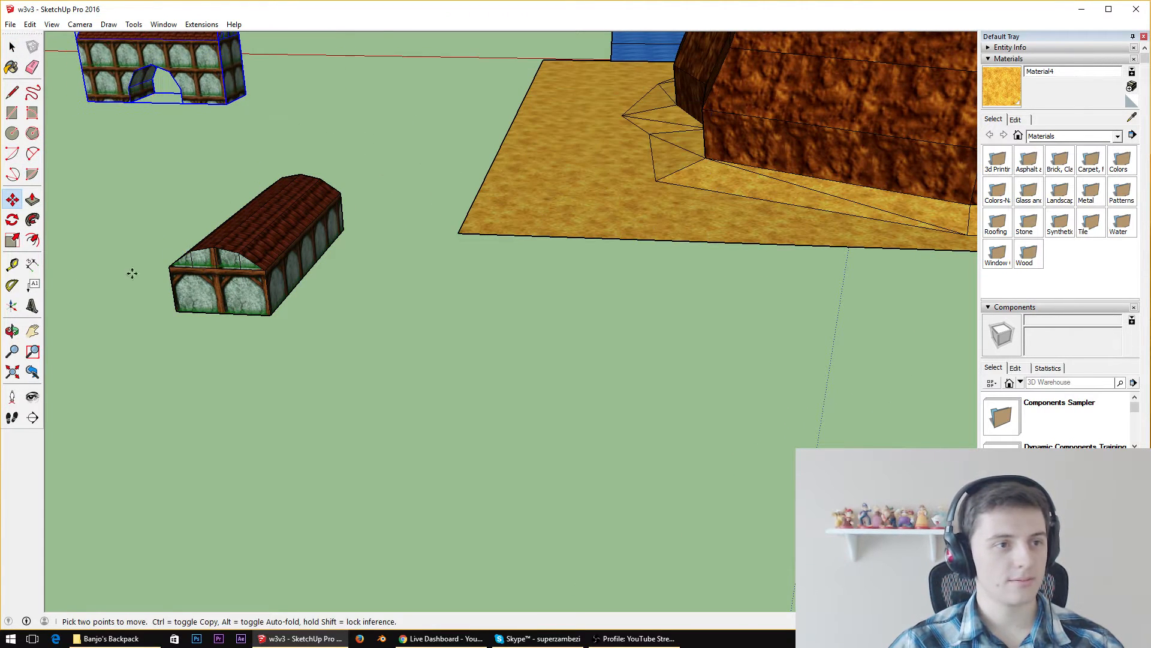
key("space")
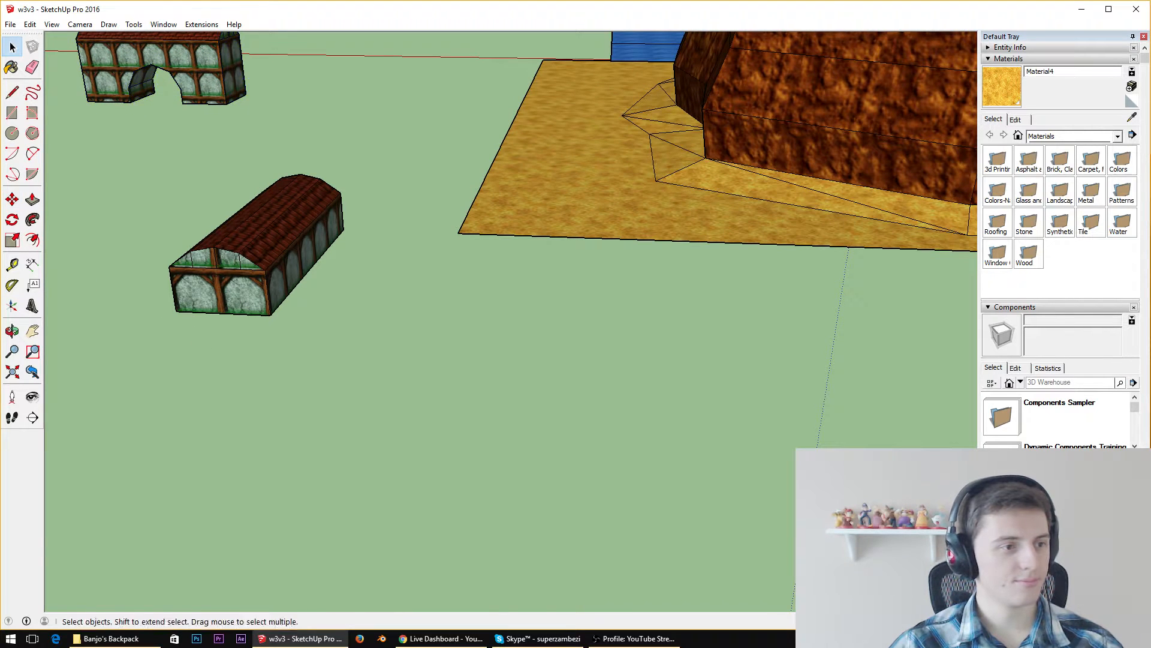
Move the short building by its bottom corner onto the outer back corner of the sand ground
left_click(12, 199)
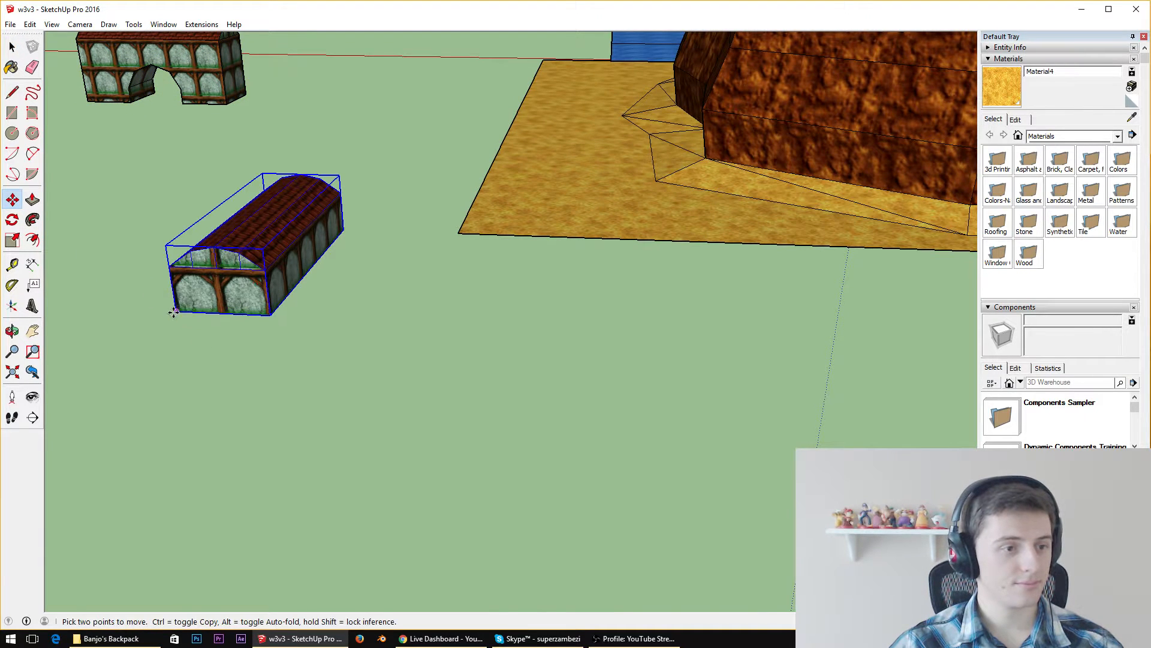
left_click(173, 311)
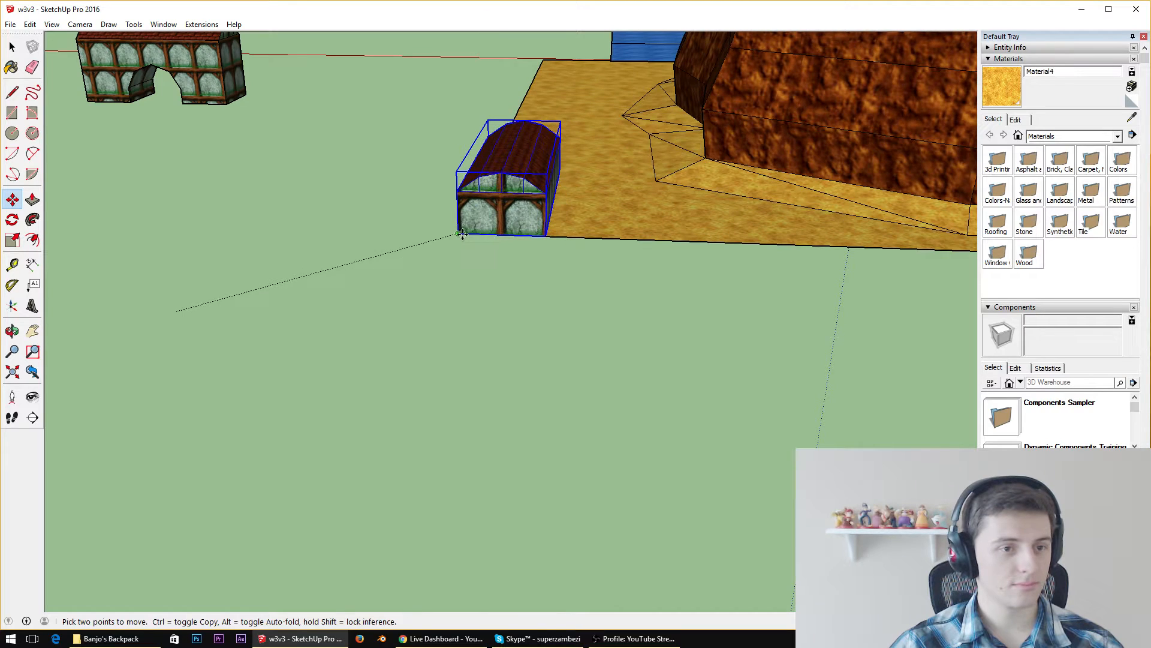
left_click(461, 233)
Rotate the short building about the sand ground's corner so its long side lines up with the ground's back edge
left_click(12, 219)
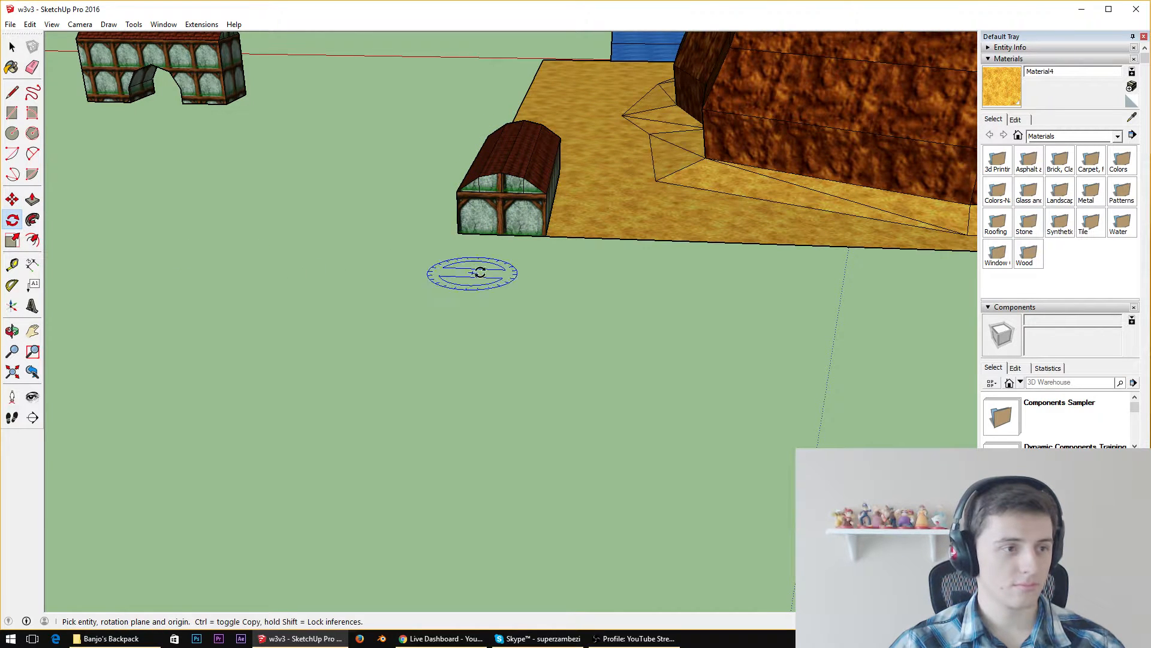
left_click(461, 234)
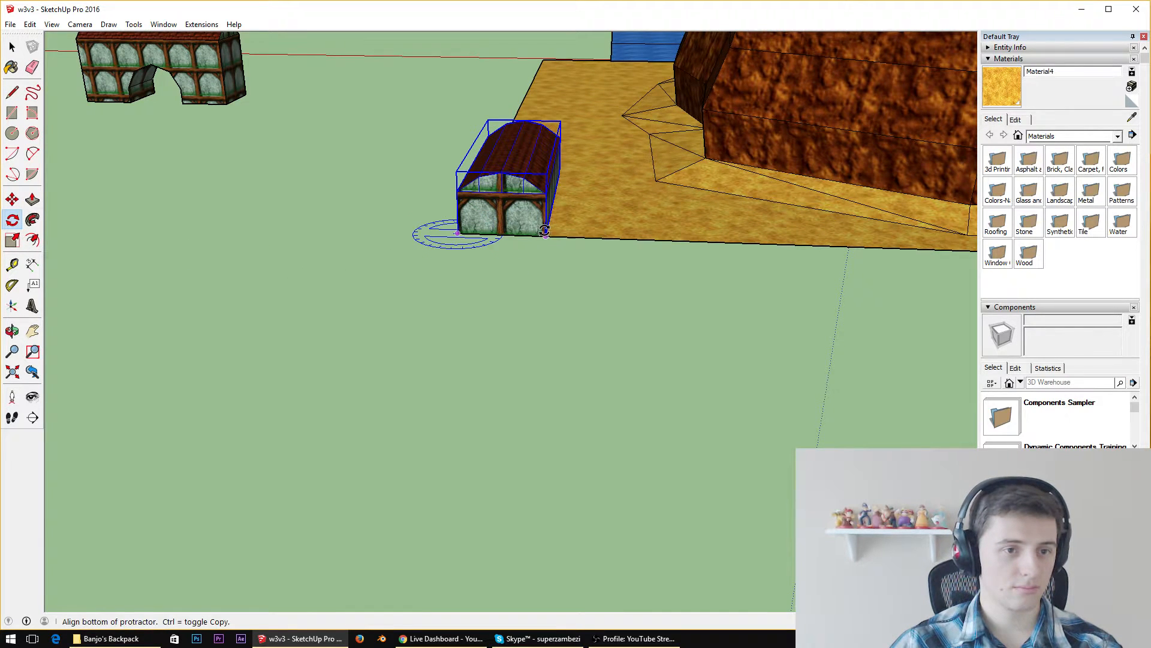
left_click(544, 231)
left_click(426, 287)
Open the short building for editing and push its end wall below the gable inward towards the middle
scroll(548, 216, "up", 5)
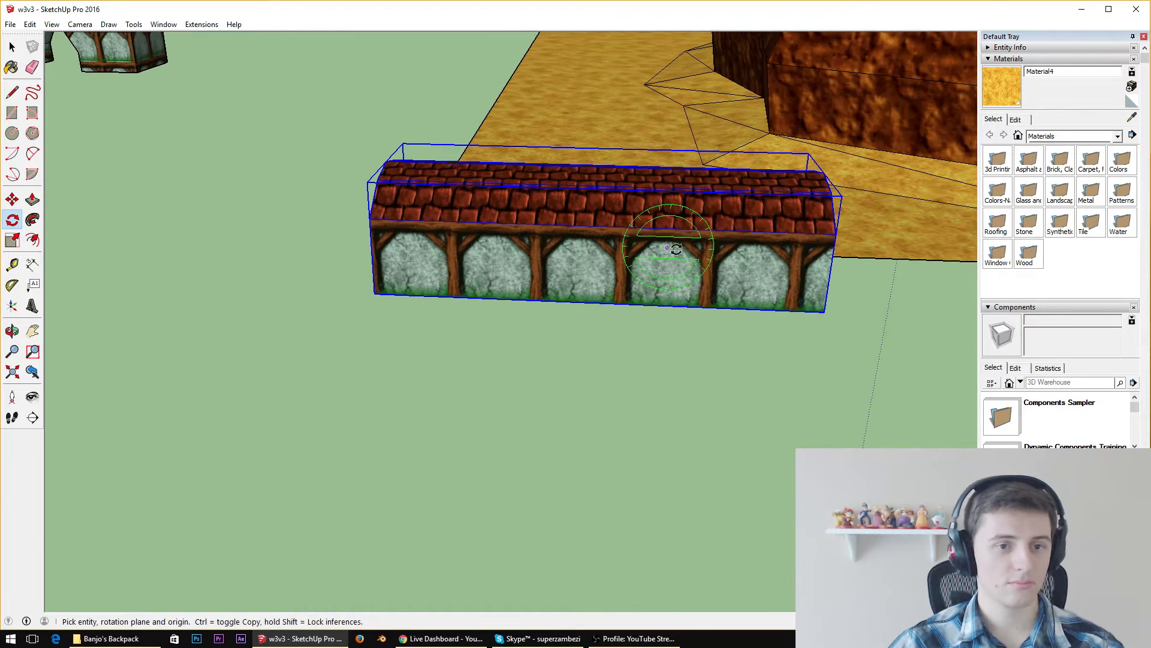
key("space")
double_click(667, 240)
middle_click_drag(667, 240, 521, 191)
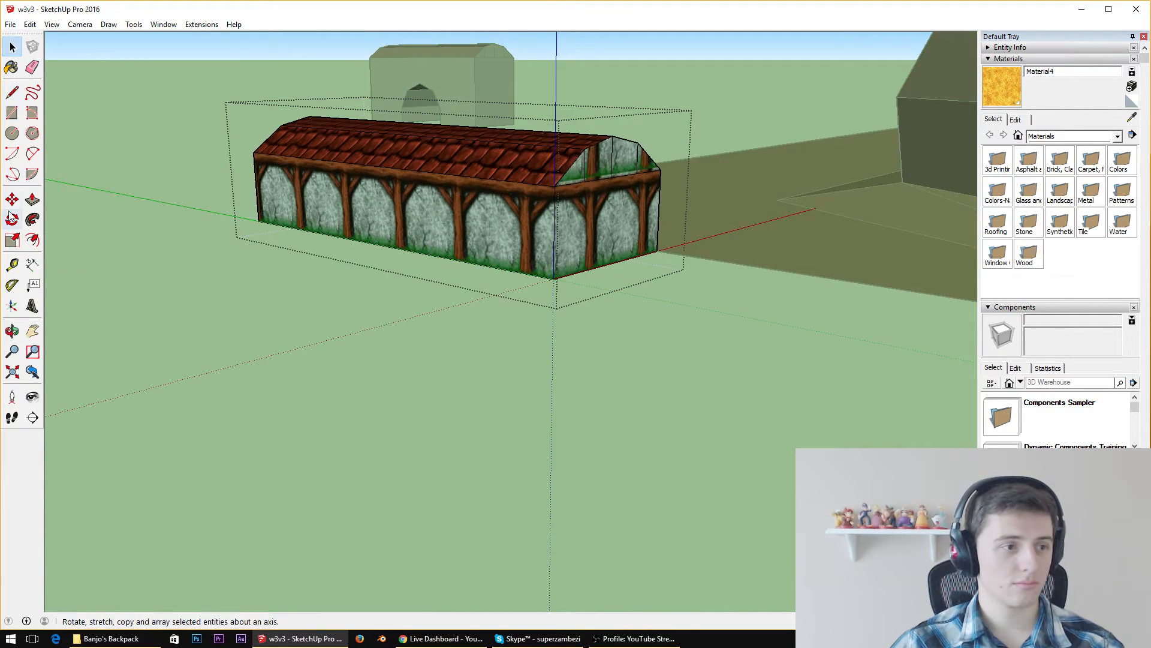
left_click(33, 199)
left_click(625, 234)
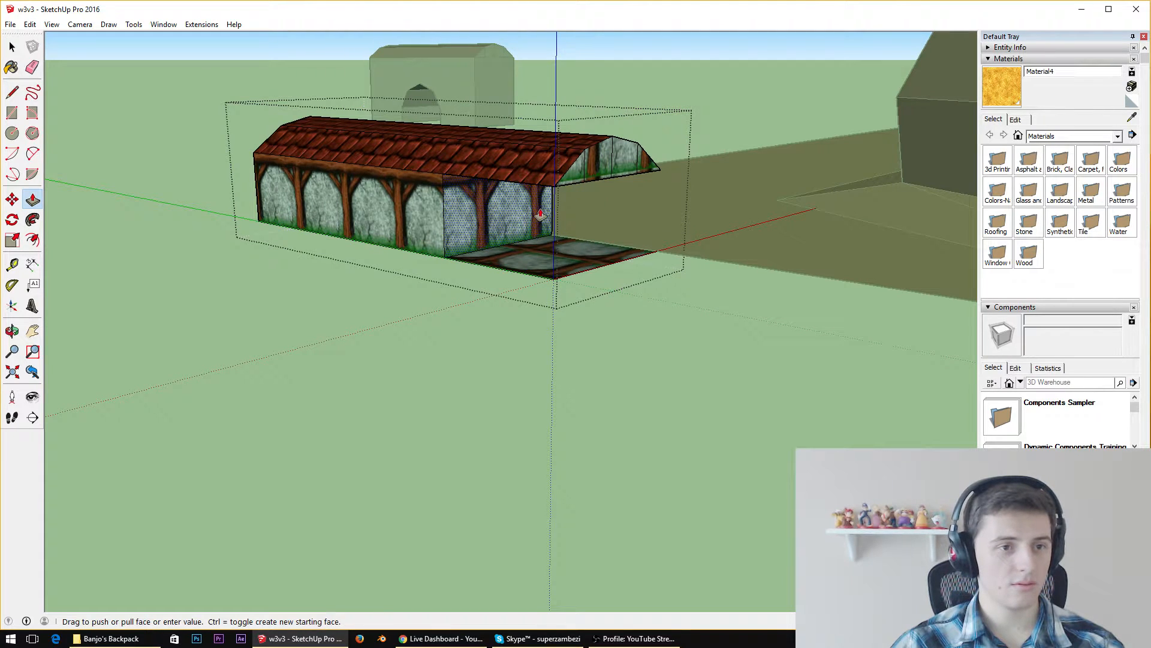
left_click(502, 209)
middle_click_drag(392, 217, 622, 178)
scroll(648, 176, "up", 5)
scroll(579, 205, "down", 5)
key("p")
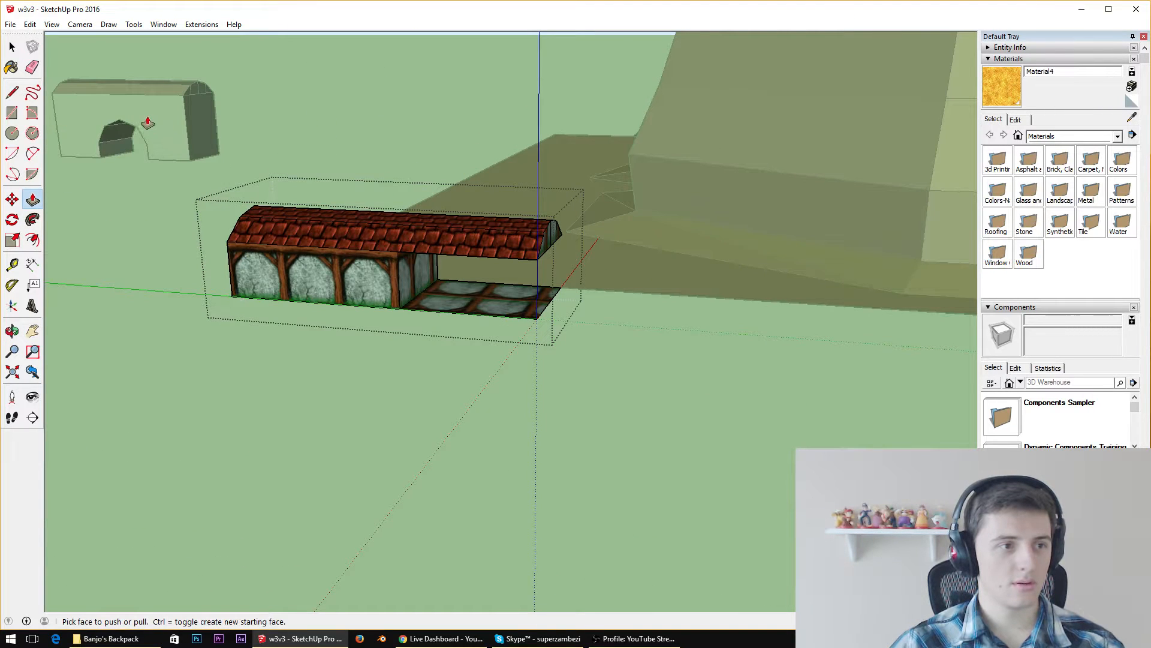
Leave the short building's group and delete the whole building
key("space")
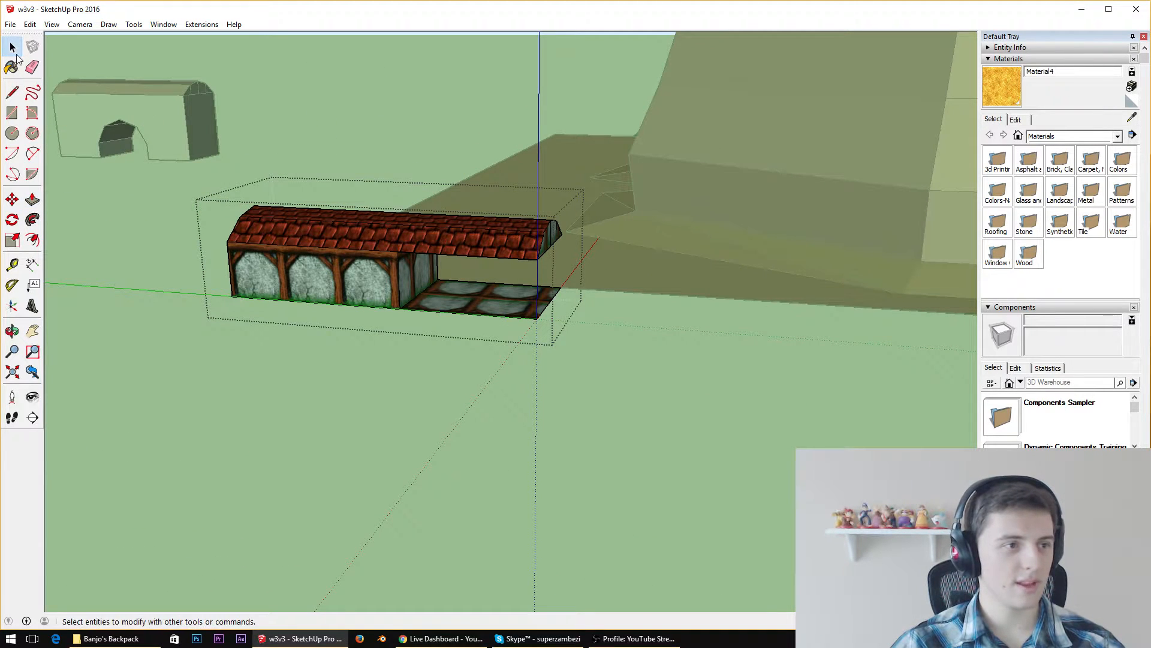
left_click(341, 146)
left_click(304, 215)
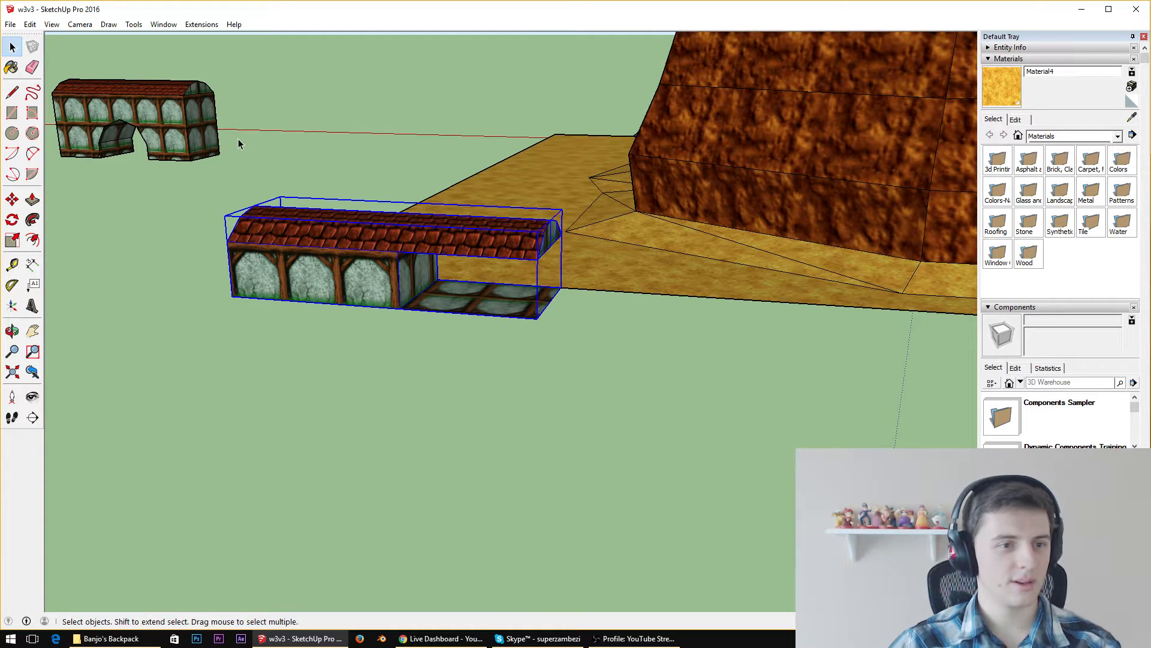
key("Delete")
Move the arched building back to the sand ground's edge, aligning its bottom corner with the outer back corner
left_click(200, 121)
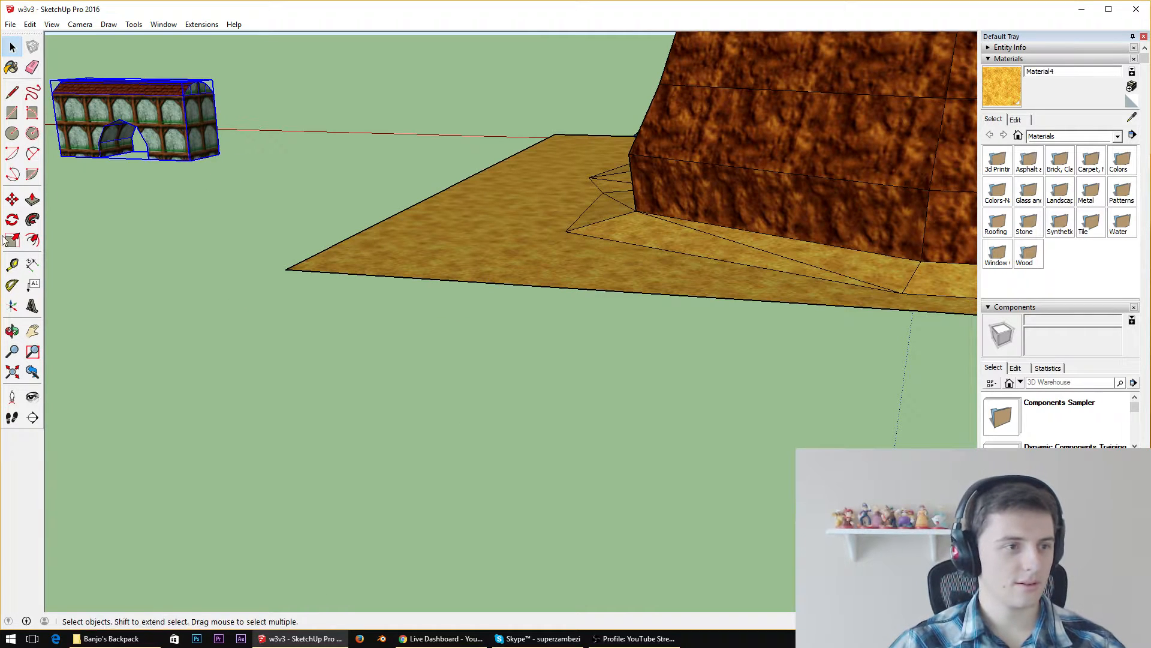
left_click(12, 200)
left_click(186, 160)
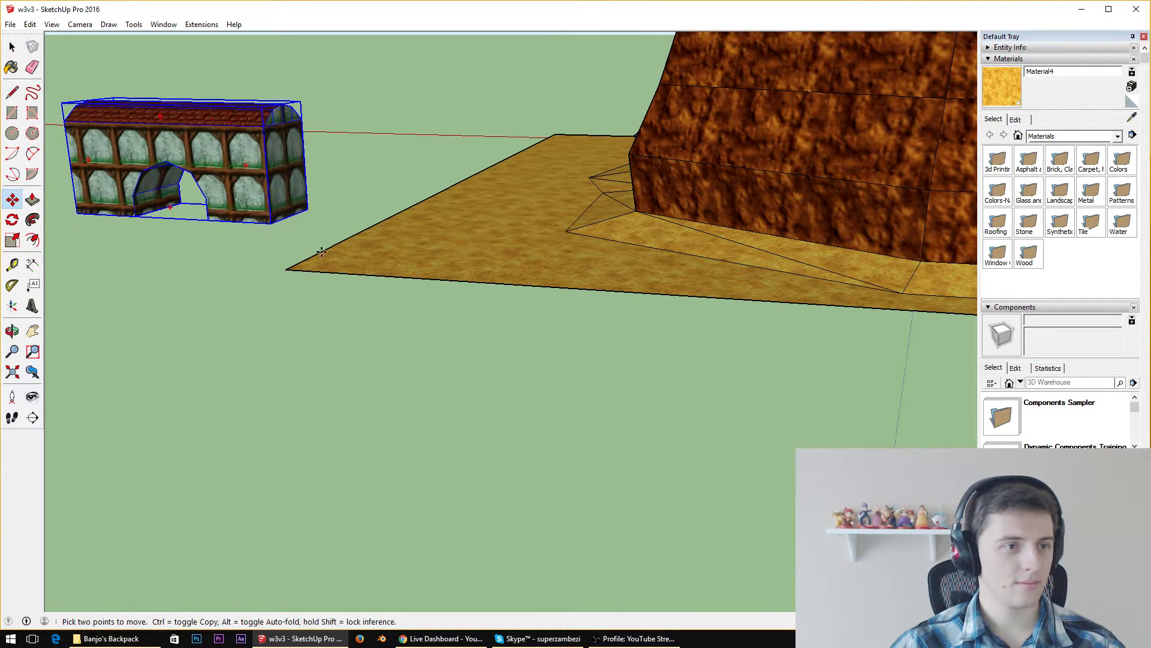
left_click(595, 276)
scroll(334, 267, "up", 3)
left_click(318, 257)
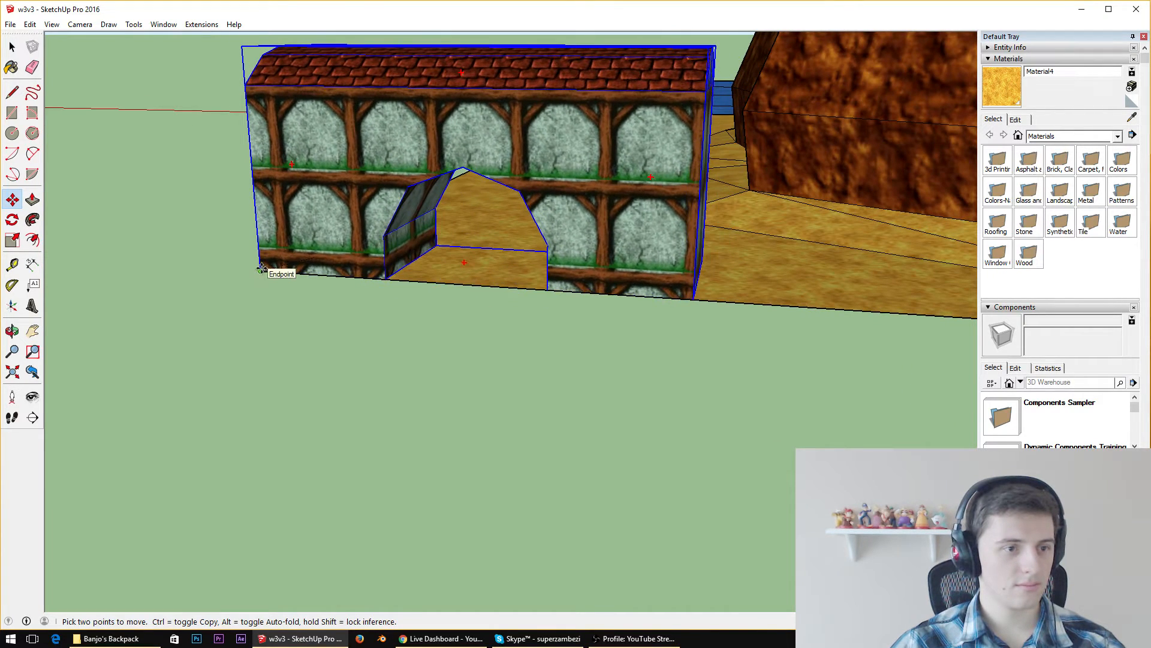
Open the arched building for editing and erase the extra edges on both gable ends
middle_click_drag(336, 257, 414, 348)
scroll(420, 353, "down", 2)
scroll(532, 147, "up", 5)
middle_click_drag(531, 180, 408, 270)
scroll(554, 244, "down", 3)
key("space")
double_click(408, 270)
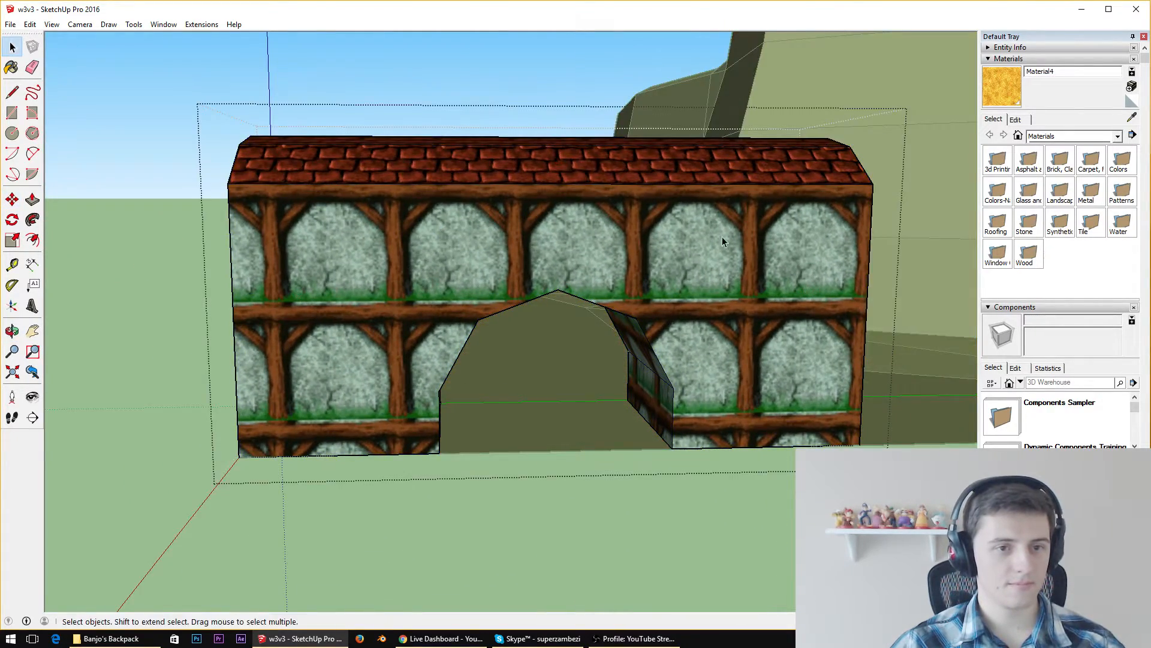
middle_click_drag(722, 236, 430, 264)
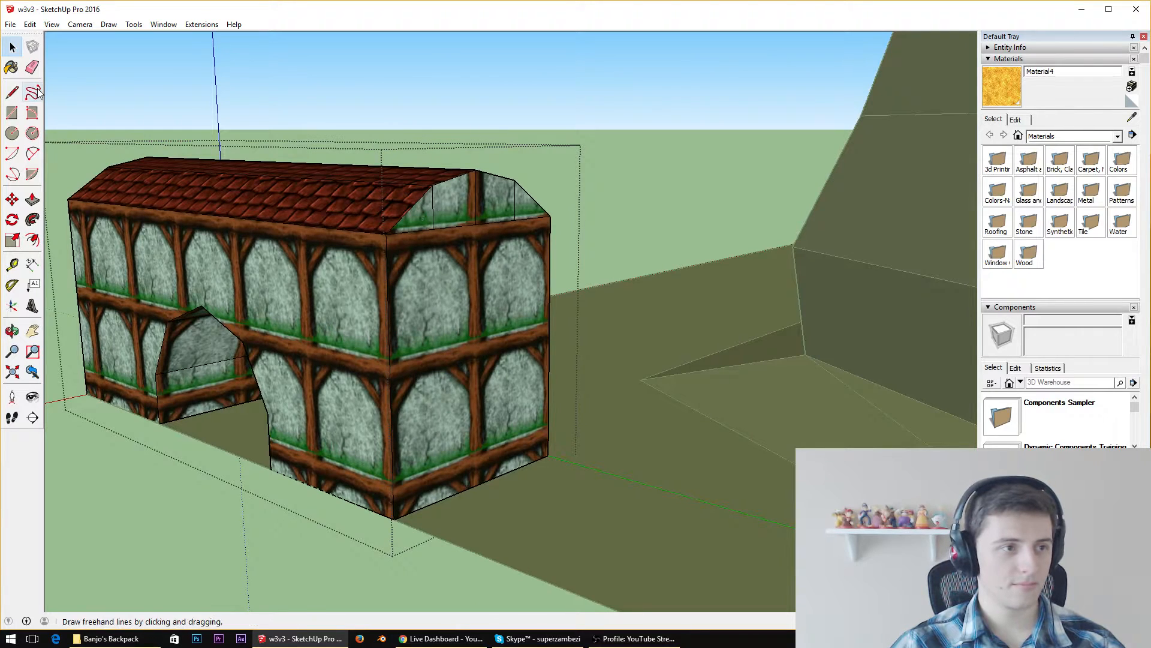
left_click(33, 67)
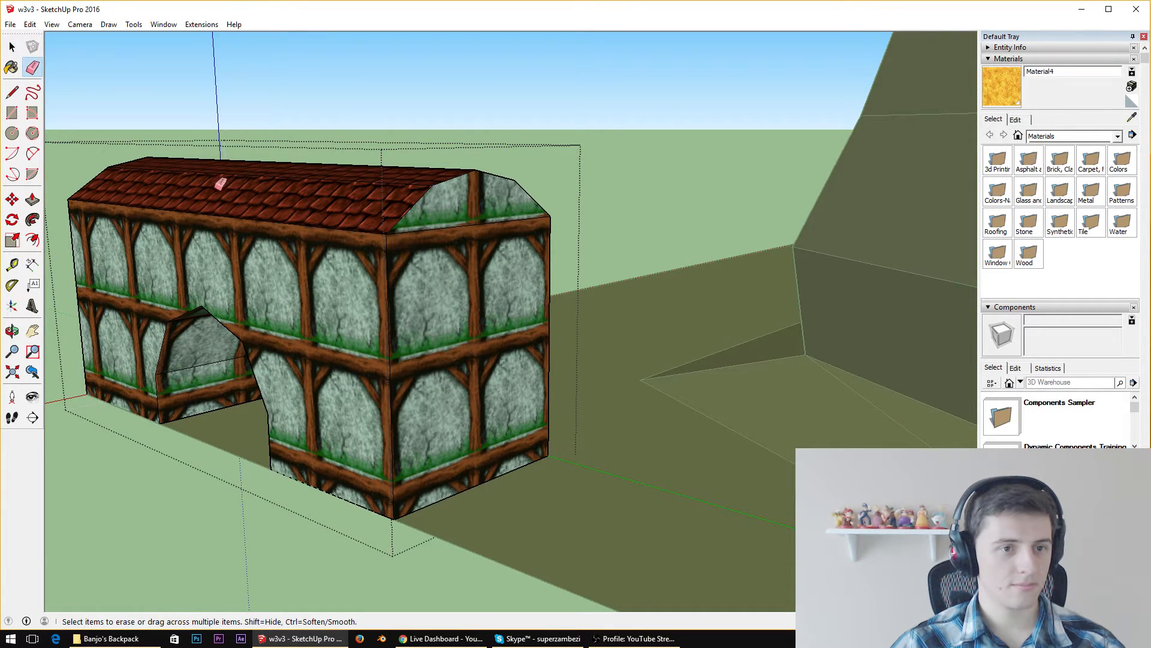
middle_click_drag(221, 185, 595, 235)
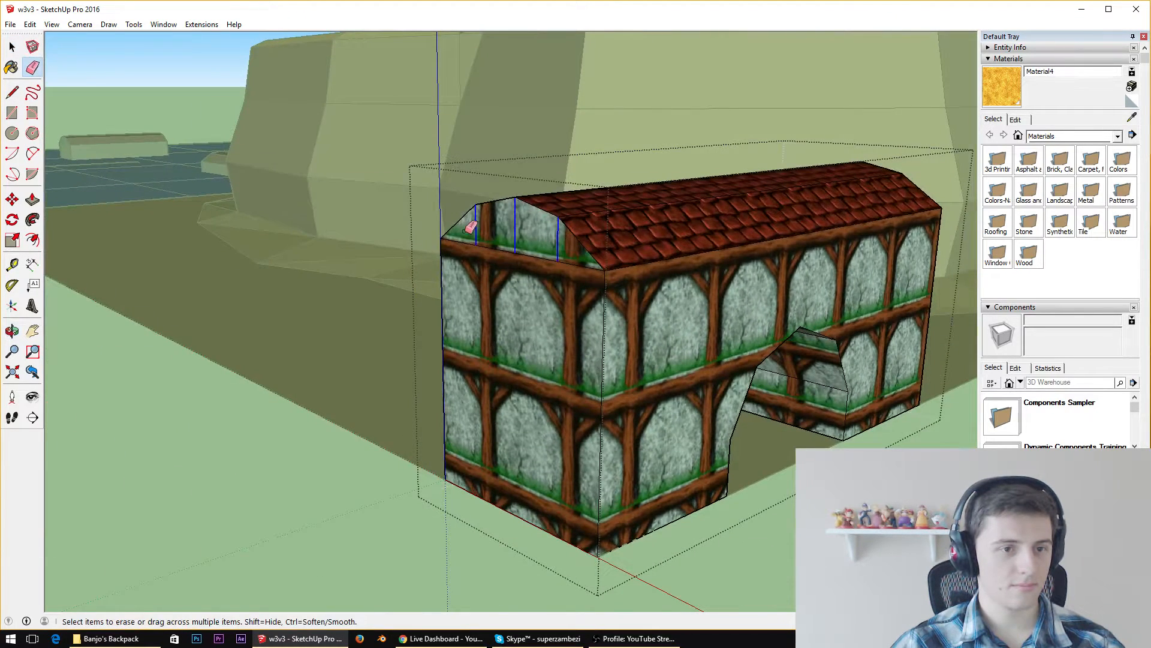
left_click_drag(466, 230, 463, 233)
middle_click_drag(707, 219, 269, 243)
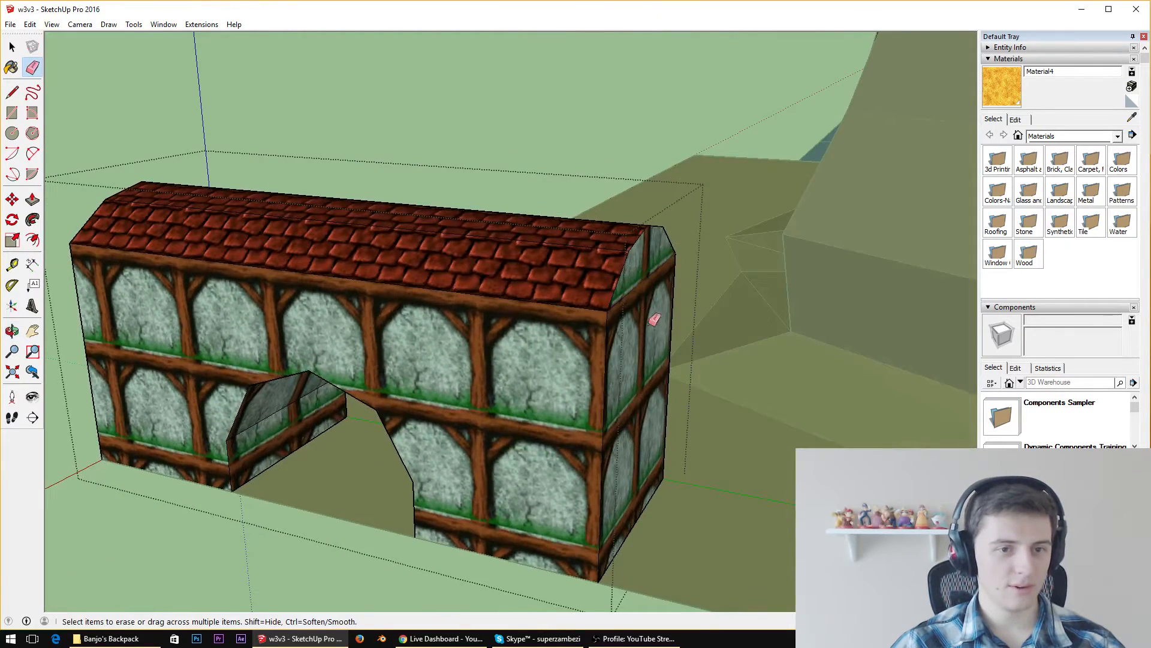
Push both end walls of the arched building, gables included, slightly inward to shorten the building
scroll(654, 319, "down", 4)
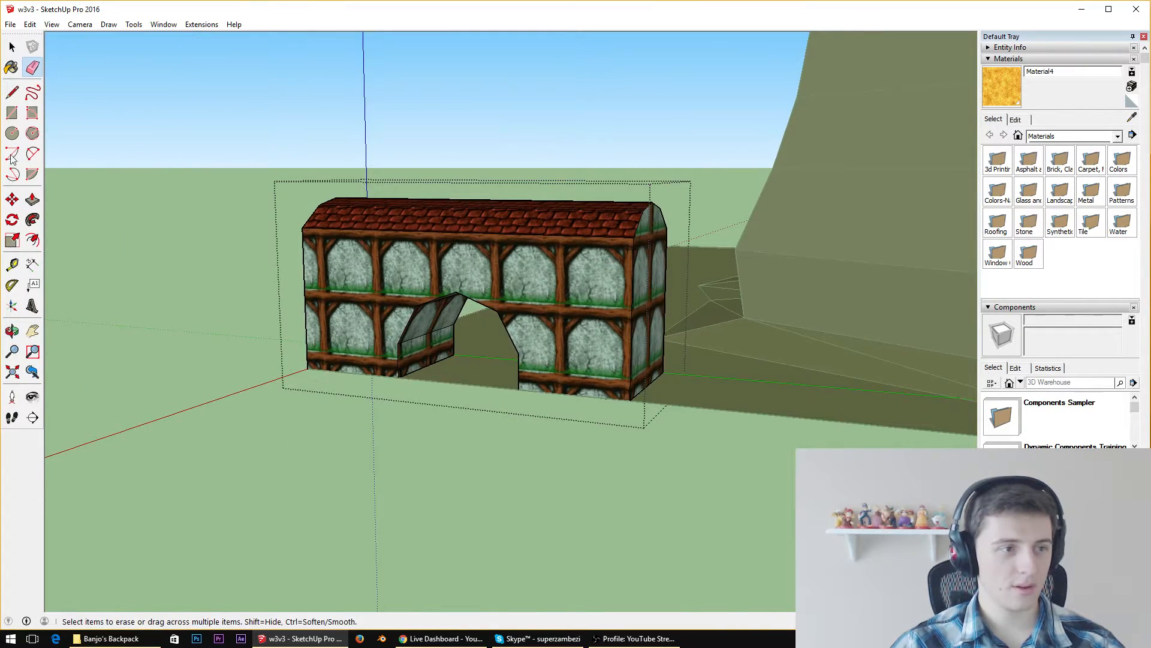
left_click(32, 199)
left_click_drag(652, 358, 631, 358)
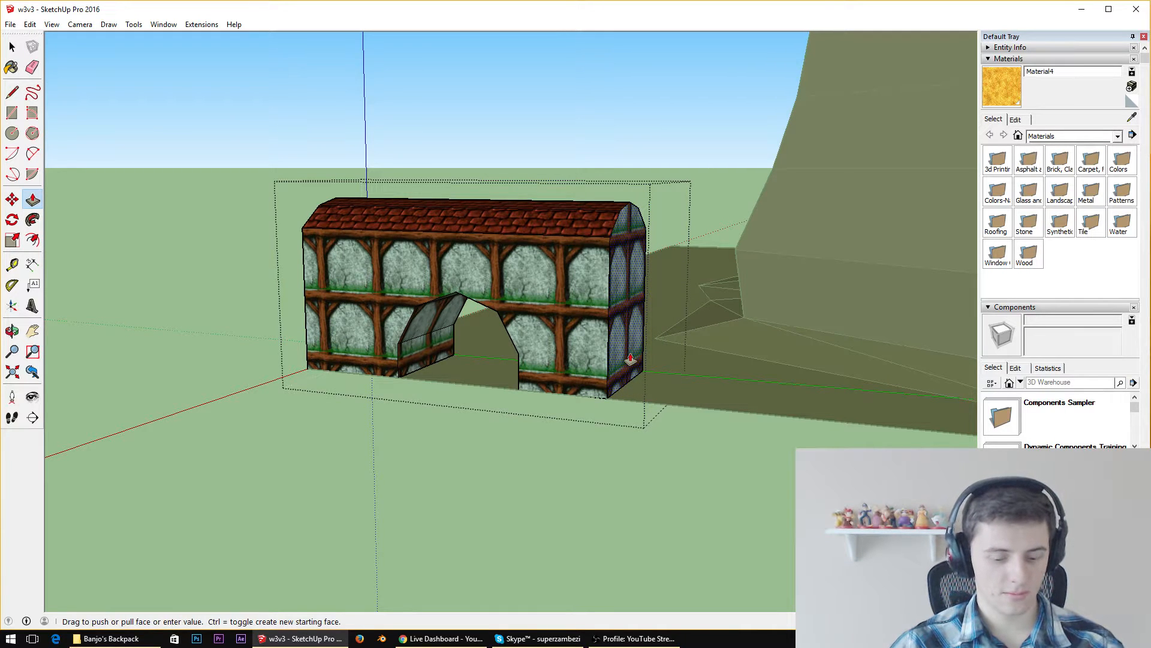
key("Return")
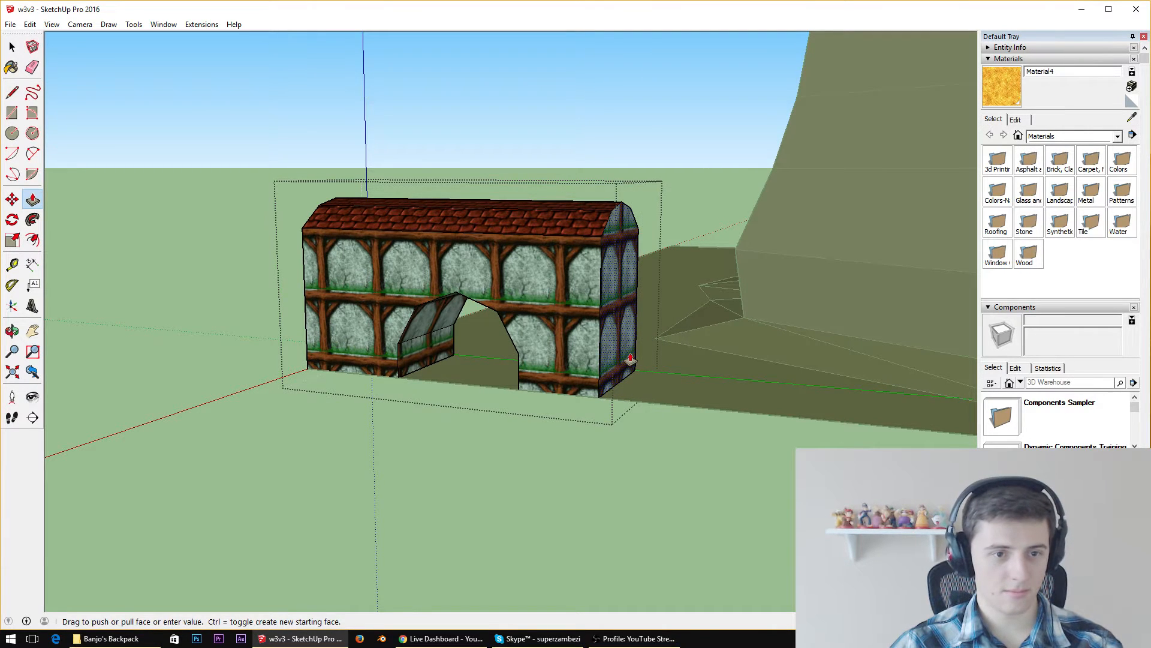
middle_click_drag(630, 358, 718, 325)
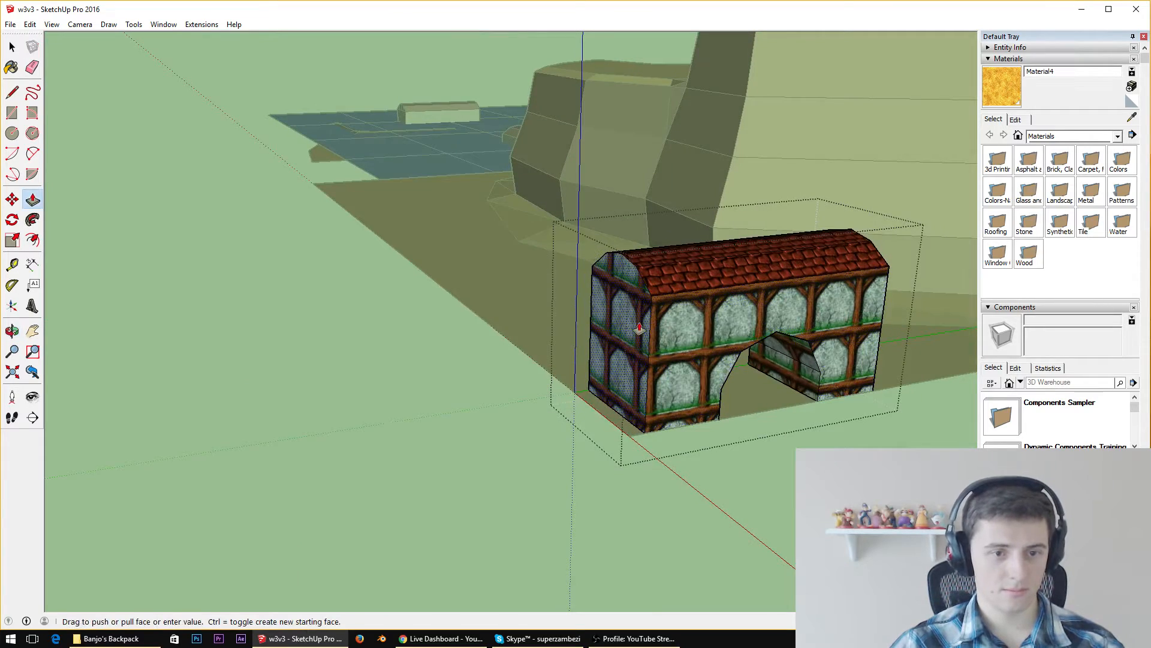
middle_click_drag(639, 328, 681, 256)
scroll(682, 256, "up", 4)
Draw a line between the eaves corners on each end wall to separate the gables from the walls
middle_click_drag(606, 258, 398, 231)
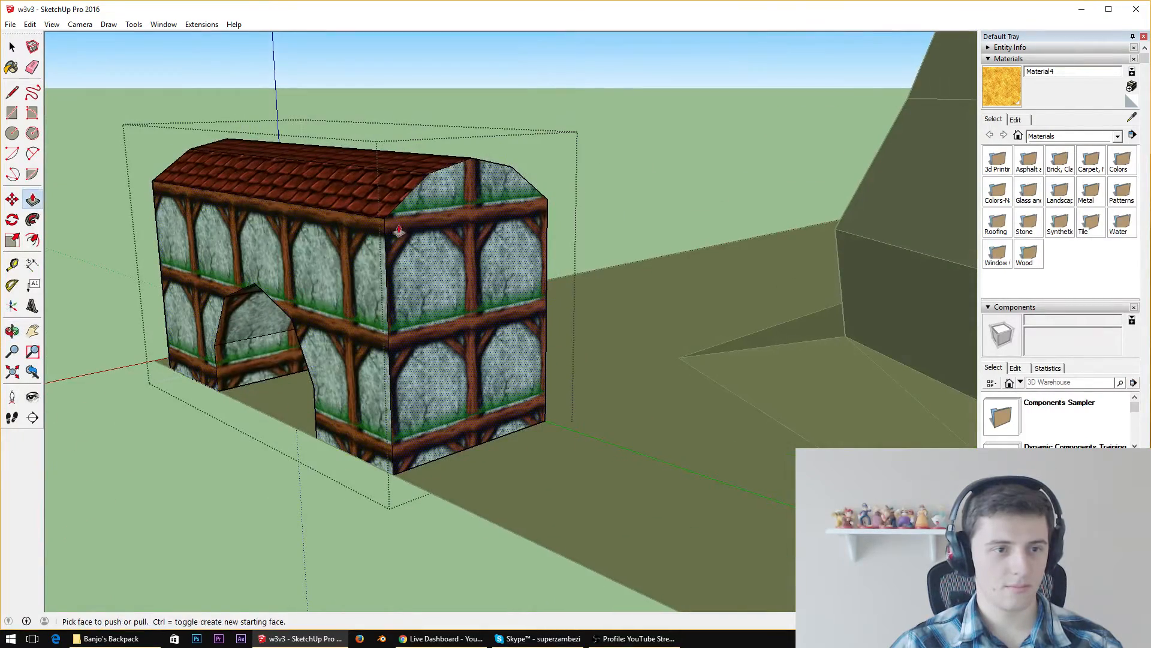
scroll(314, 187, "up", 3)
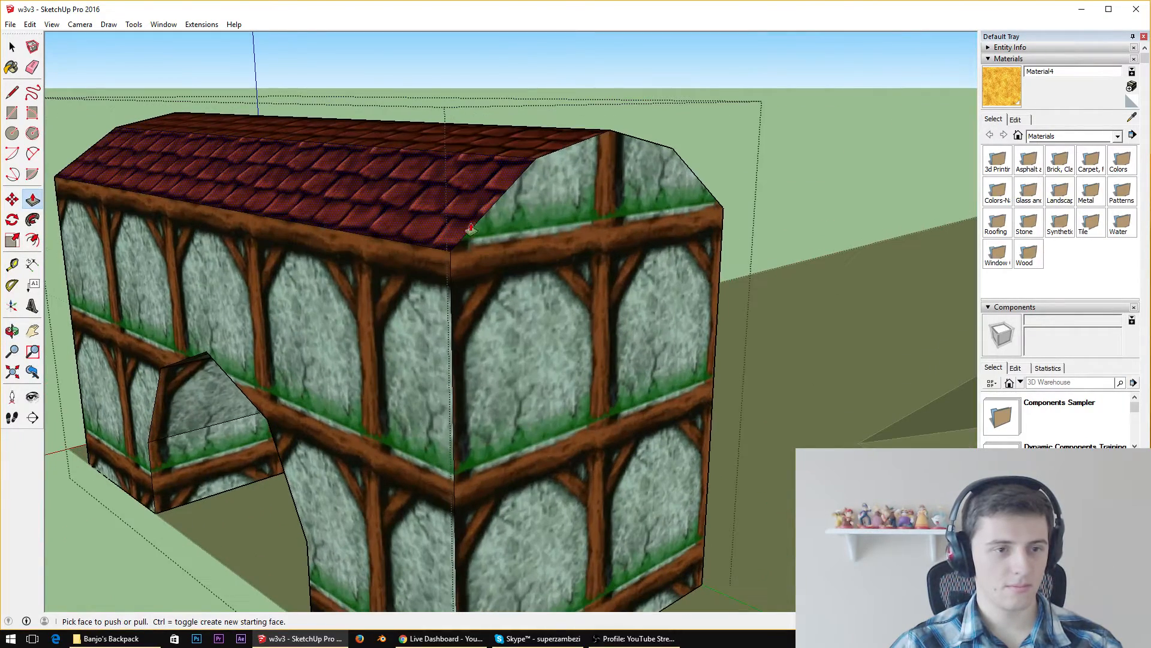
left_click(12, 92)
left_click(451, 250)
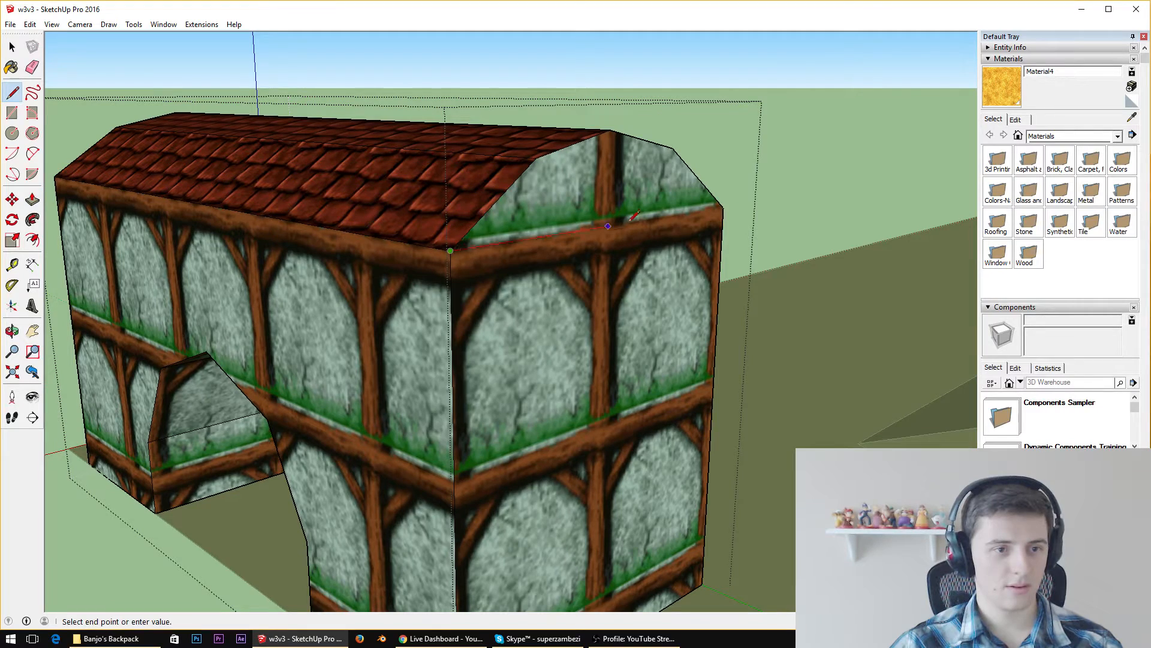
left_click(724, 207)
middle_click_drag(723, 207, 828, 237)
left_click(644, 301)
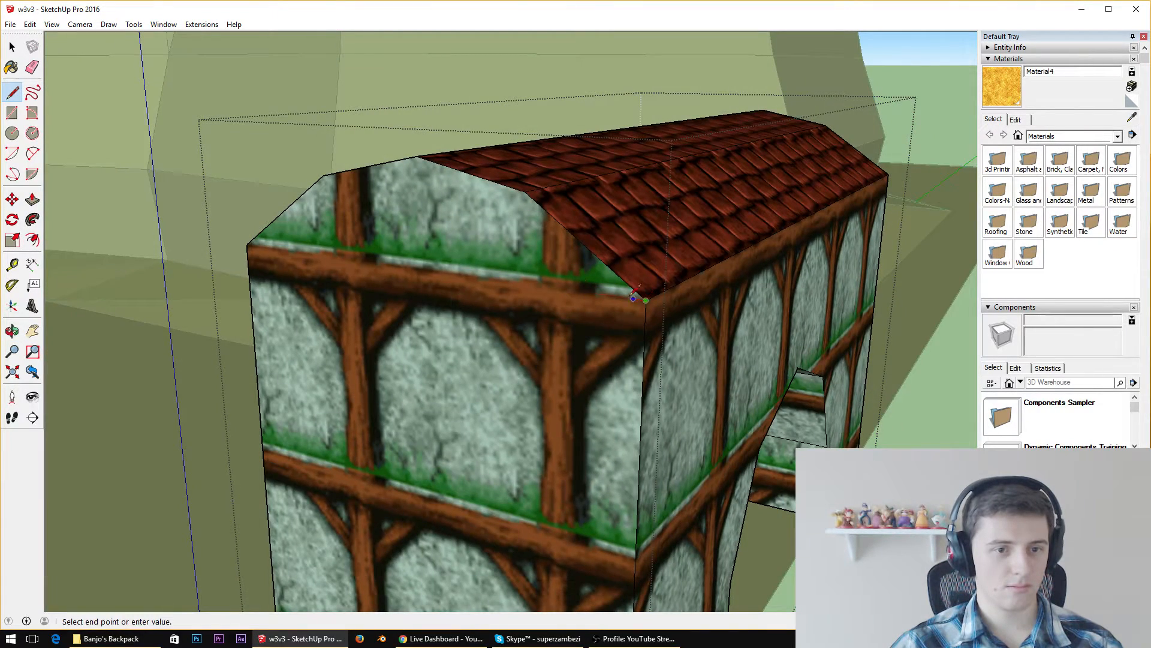
left_click(247, 243)
Select the arched building's roof together with both gables and move them straight down slightly to lower the top
key("space")
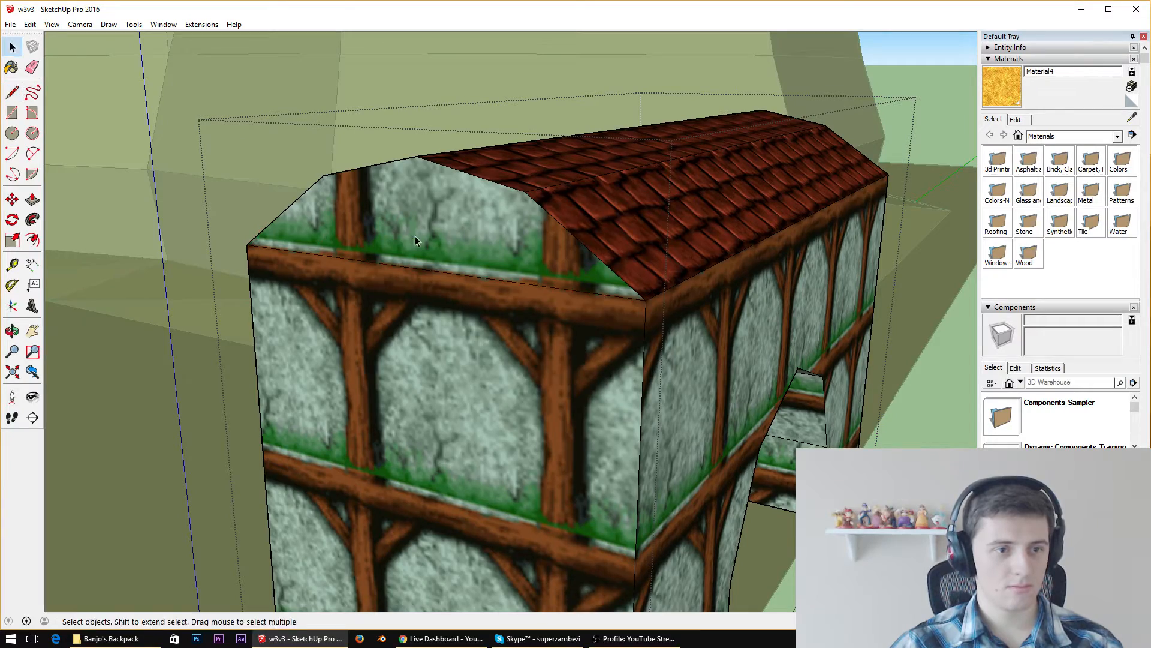
left_click(414, 236)
middle_click_drag(415, 236, 650, 287)
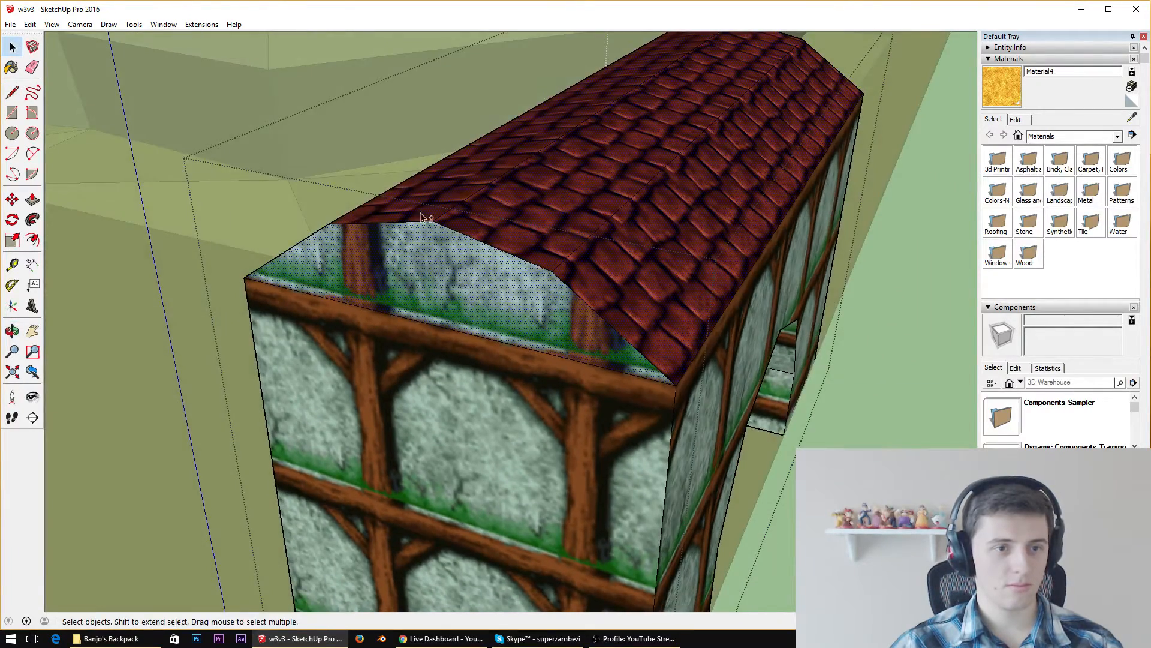
middle_click_drag(421, 217, 674, 270)
middle_click_drag(136, 372, 943, 270)
scroll(536, 545, "down", 5)
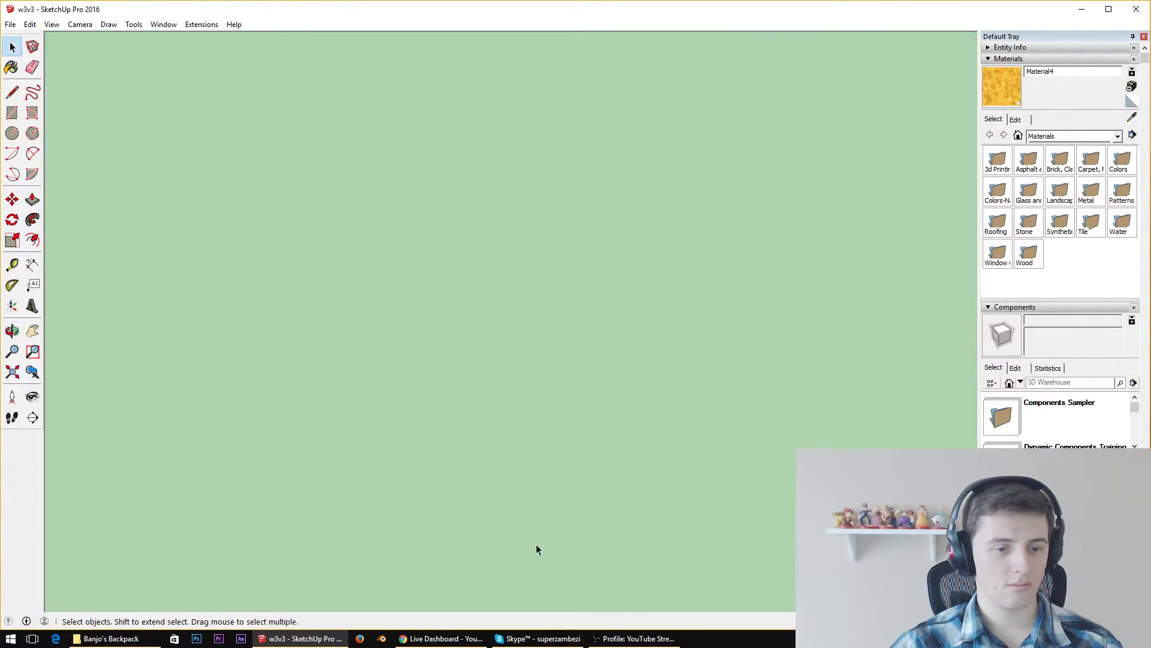
scroll(617, 408, "down", 5)
scroll(591, 381, "down", 5)
scroll(393, 351, "up", 10)
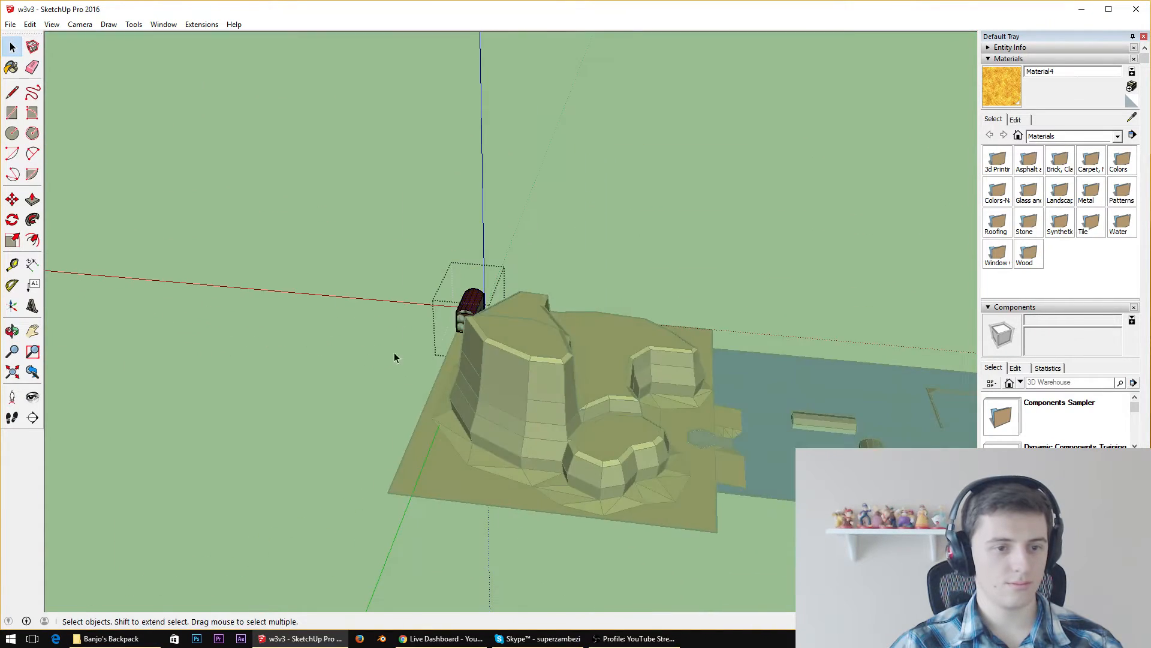
scroll(532, 345, "up", 4)
left_click(502, 337)
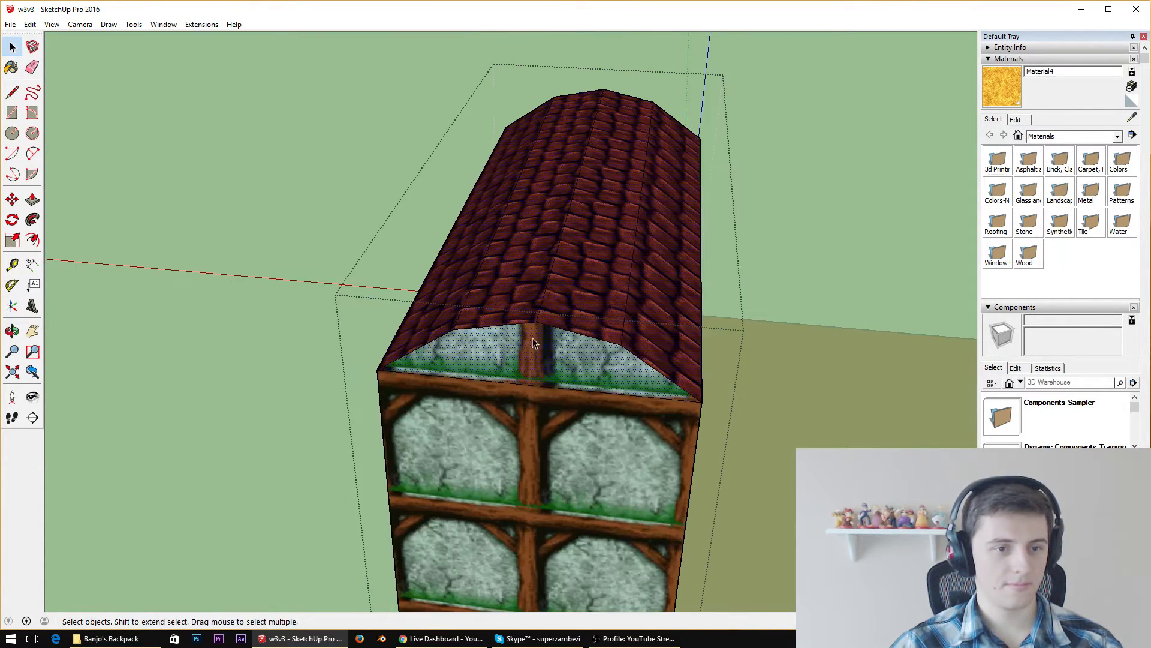
middle_click_drag(503, 337, 572, 223)
scroll(573, 227, "up", 3)
middle_click_drag(673, 291, 806, 258)
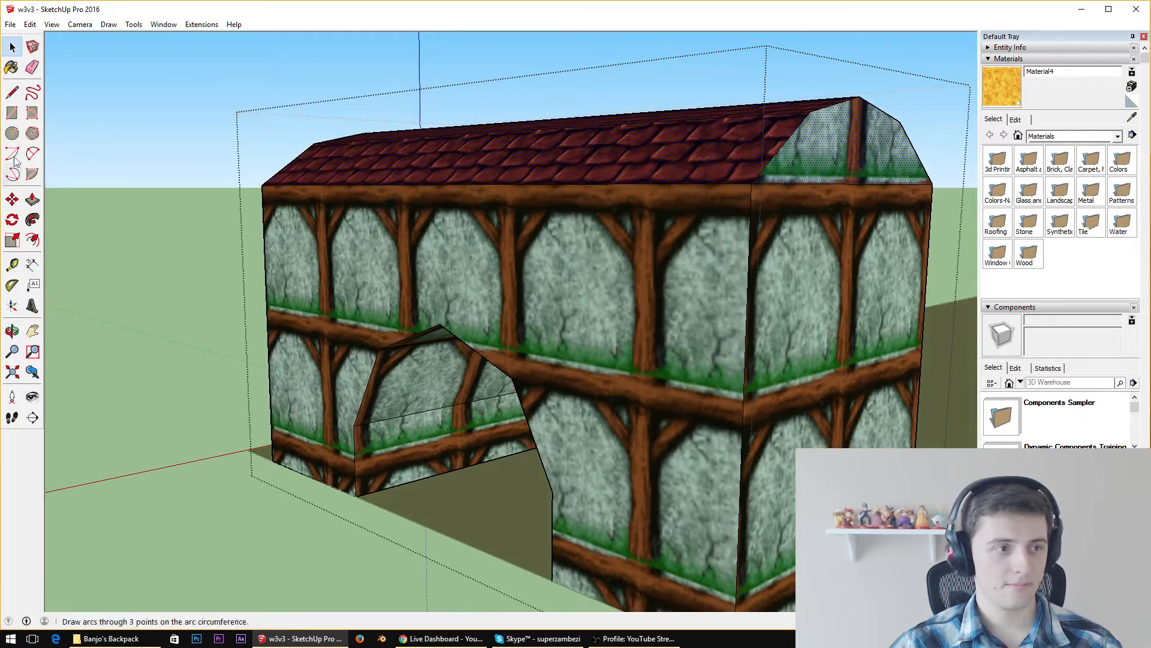
left_click(14, 200)
left_click(751, 185)
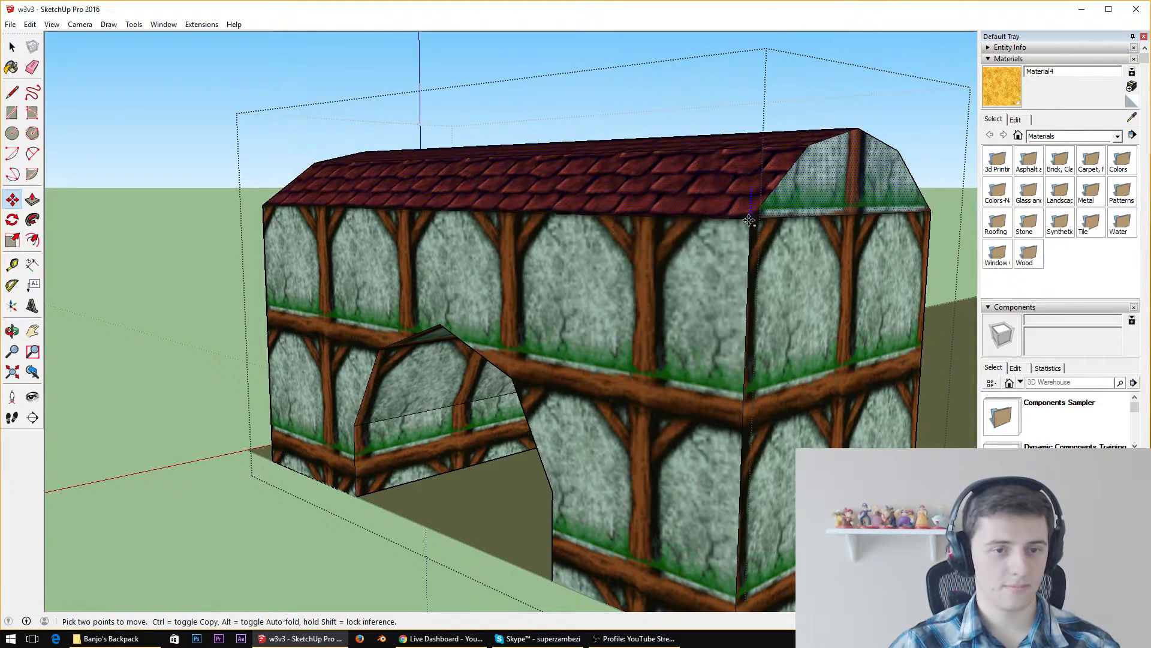
Sample the timber-framed wall texture from the building's long side and repaint the end walls with it
middle_click_drag(761, 296, 822, 327)
left_click(1132, 118)
left_click(660, 248)
left_click(617, 322)
left_click(474, 299)
middle_click_drag(458, 289, 627, 321)
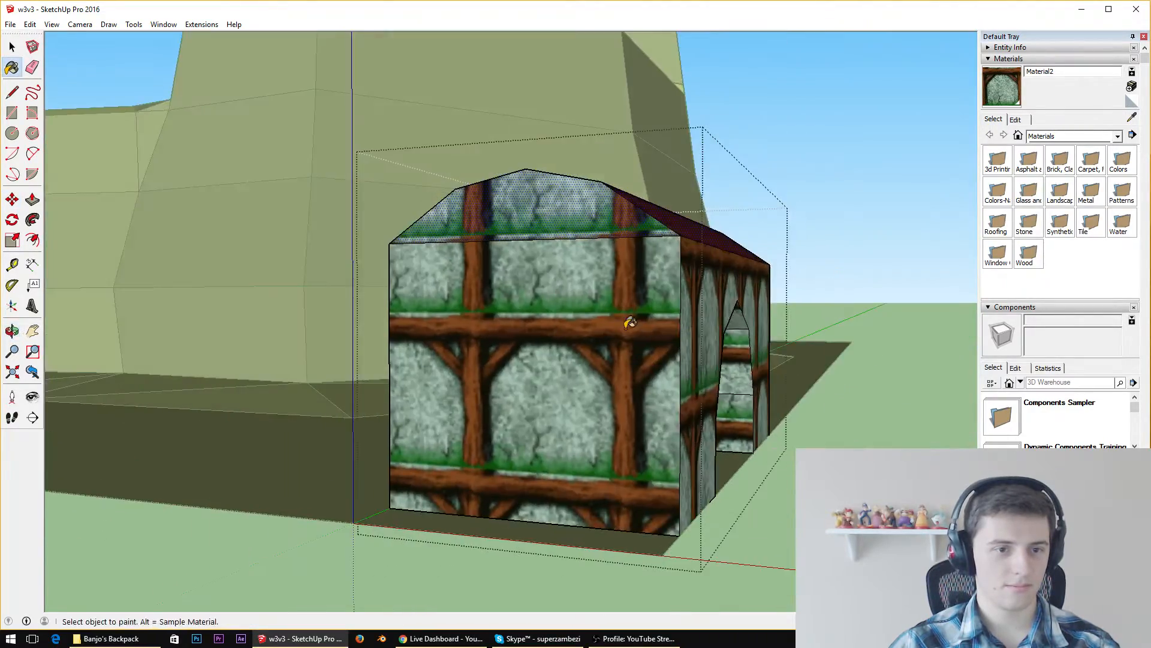
left_click(626, 323)
left_click(580, 229)
mouse_move(583, 233)
middle_mouse_down()
mouse_move(713, 279)
mouse_move(606, 377)
mouse_move(767, 285)
middle_mouse_up()
key("ctrl+z")
left_click(705, 259)
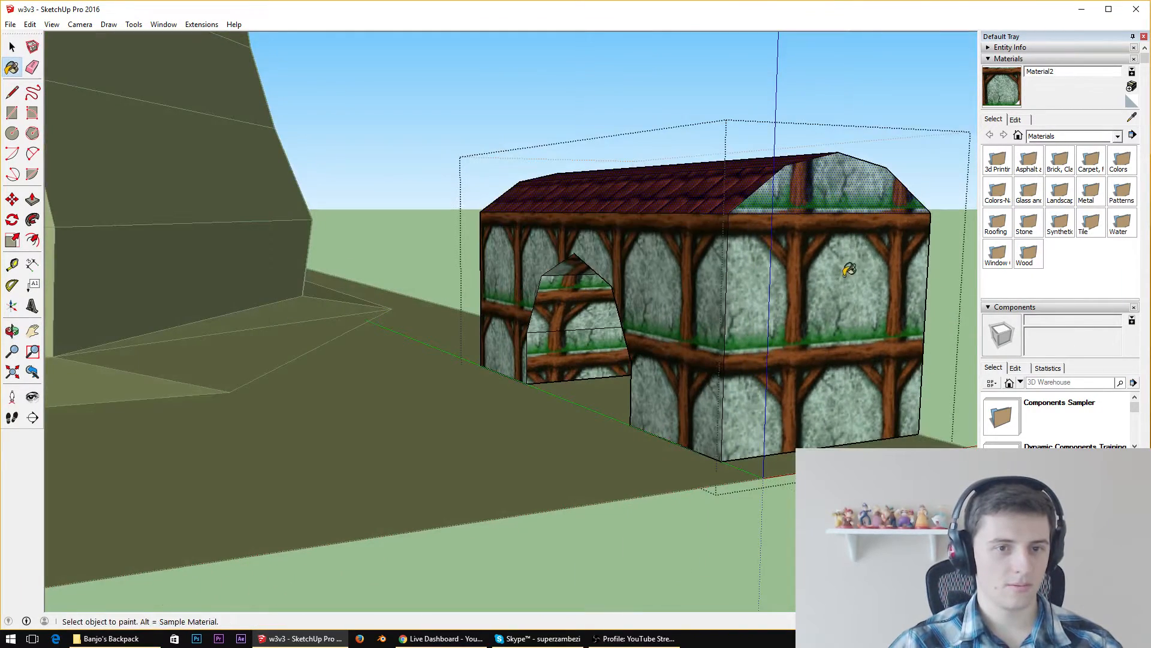
Clear the selection, reopen the building, and inspect the wall and roof textures from all sides
key("space")
left_click(881, 165)
key("b")
key("space")
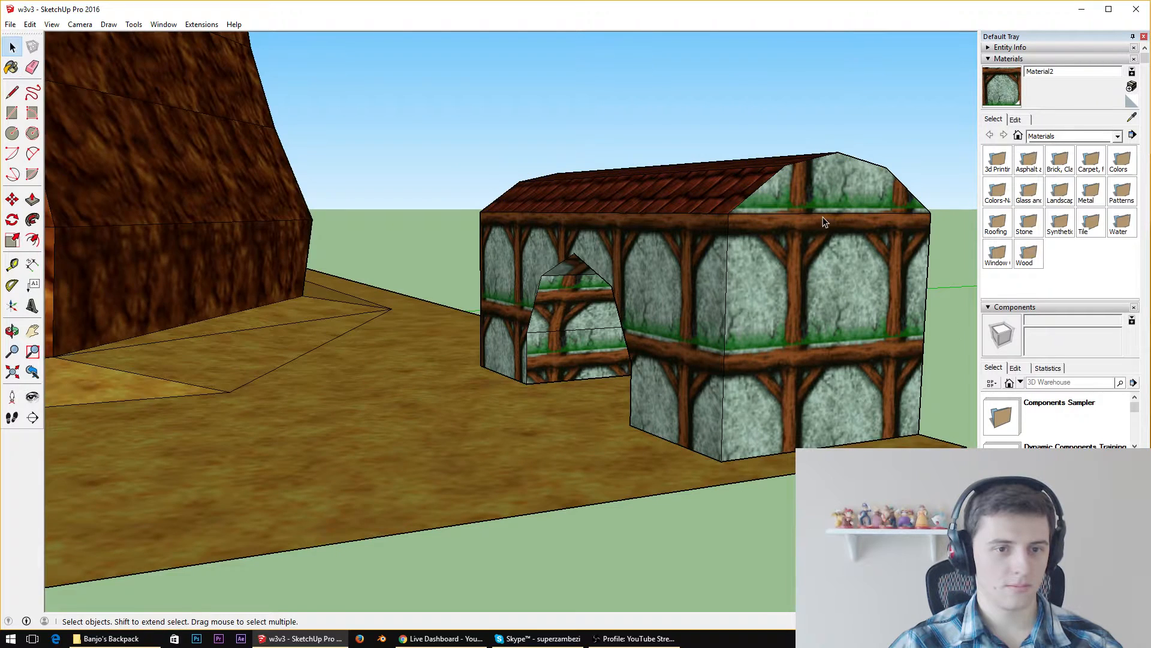
double_click(823, 217)
key("b")
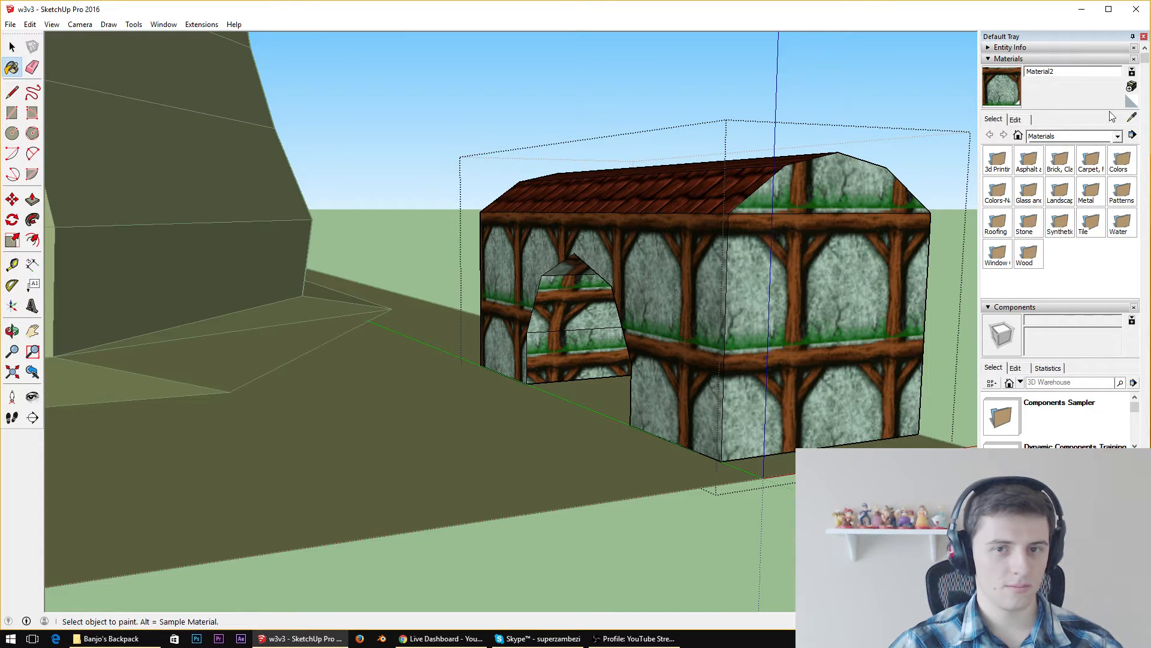
middle_click_drag(668, 205, 951, 224)
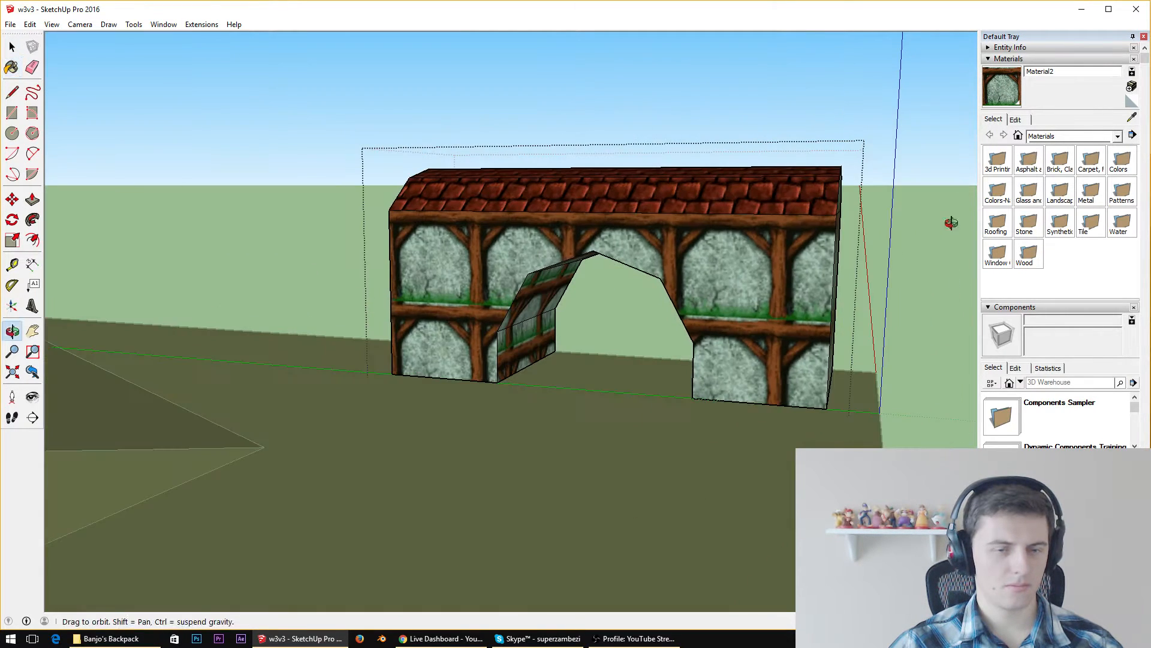
scroll(789, 235, "up", 3)
middle_click_drag(443, 231, 786, 276)
middle_click_drag(328, 243, 120, 267)
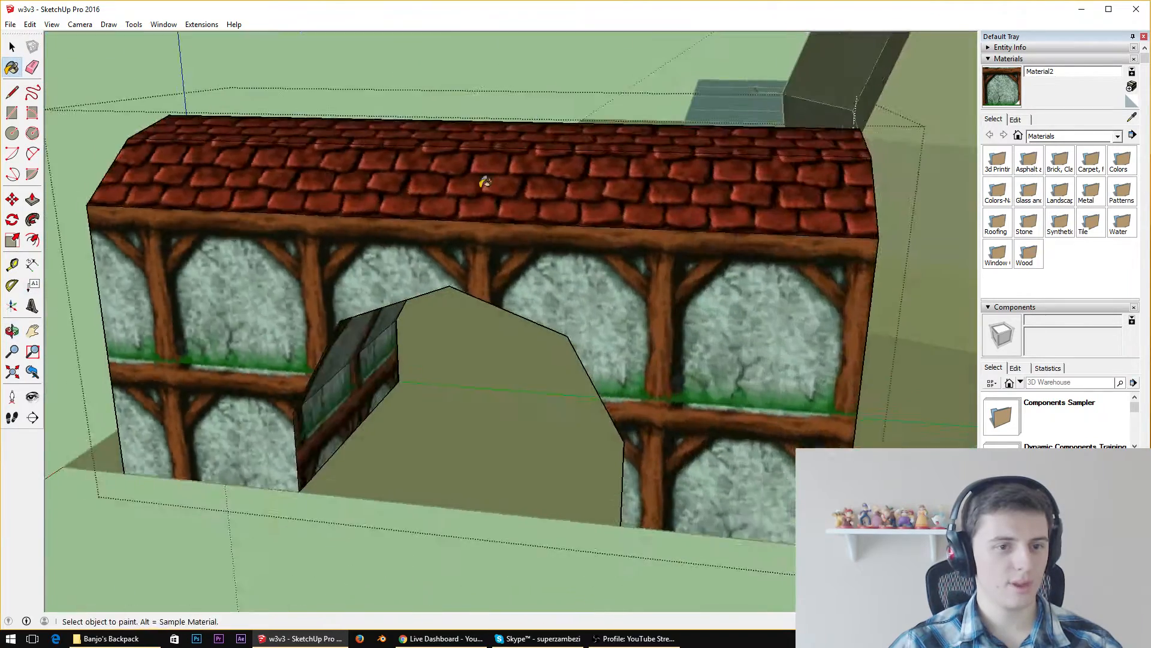
scroll(728, 160, "down", 6)
middle_click_drag(627, 199, 509, 299)
scroll(749, 136, "up", 2)
scroll(748, 137, "up", 2)
Try to push the building's end wall below the gable with Push/Pull, and undo the change
key("space")
left_click(508, 298)
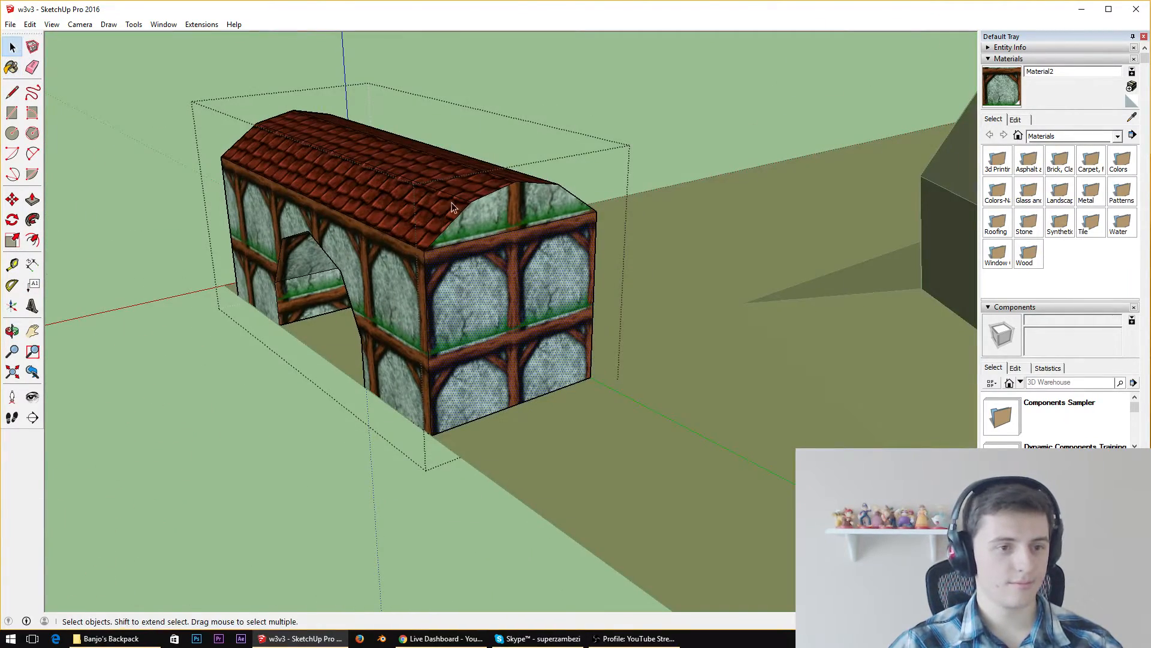
left_click(470, 220, "shift")
left_click(32, 200)
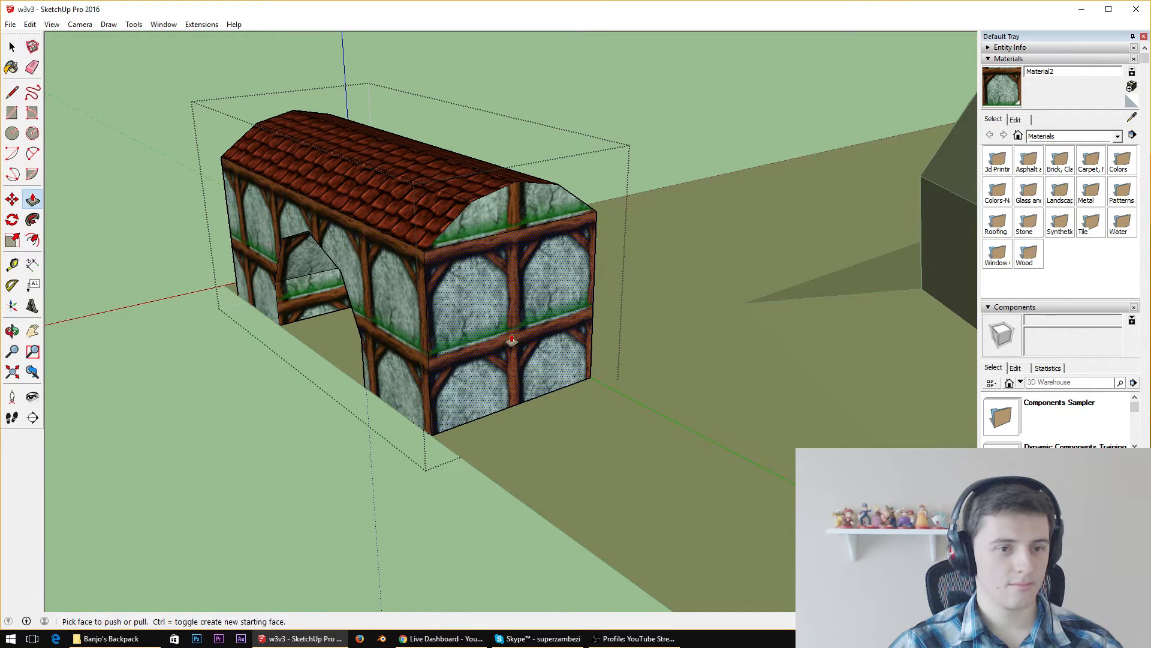
left_click_drag(513, 340, 499, 337)
key("ctrl+z")
Leave the building's editing mode and examine how it sits on the sand ground beside the cliff
middle_click_drag(499, 337, 725, 296)
scroll(725, 295, "down", 3)
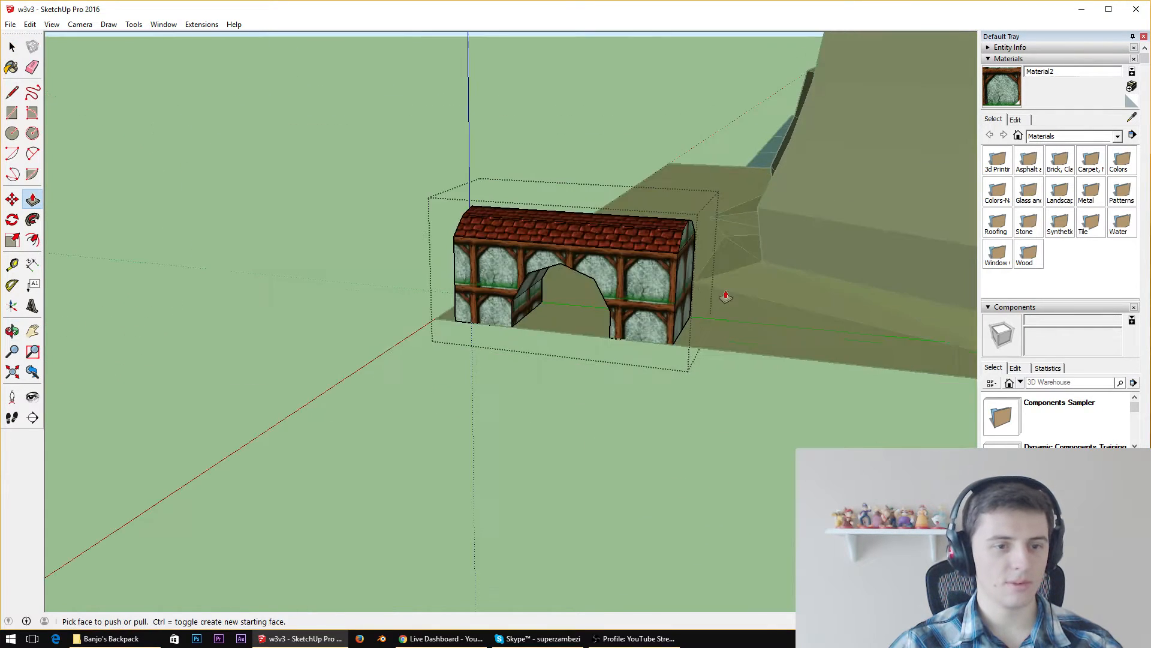
scroll(727, 293, "down", 3)
key("space")
left_click(736, 257)
scroll(736, 258, "up", 3)
scroll(596, 298, "down", 1)
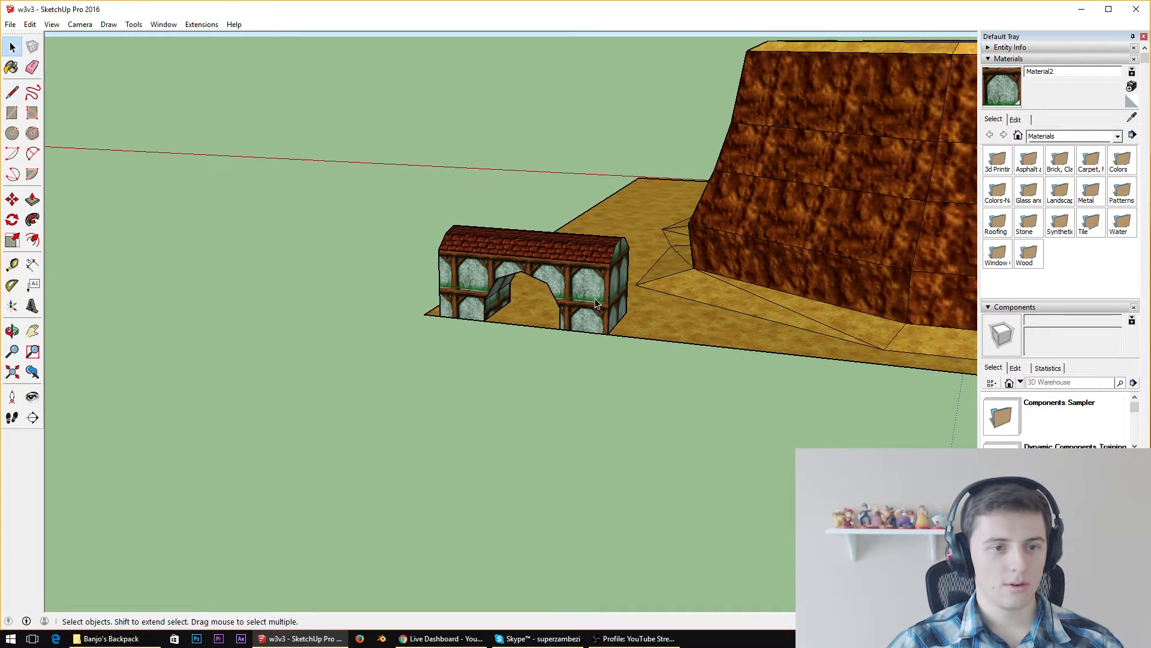
scroll(595, 299, "up", 2)
Reopen the building for editing and draw a ground line outward from the end wall's inner bottom corner along the green axis
double_click(523, 268)
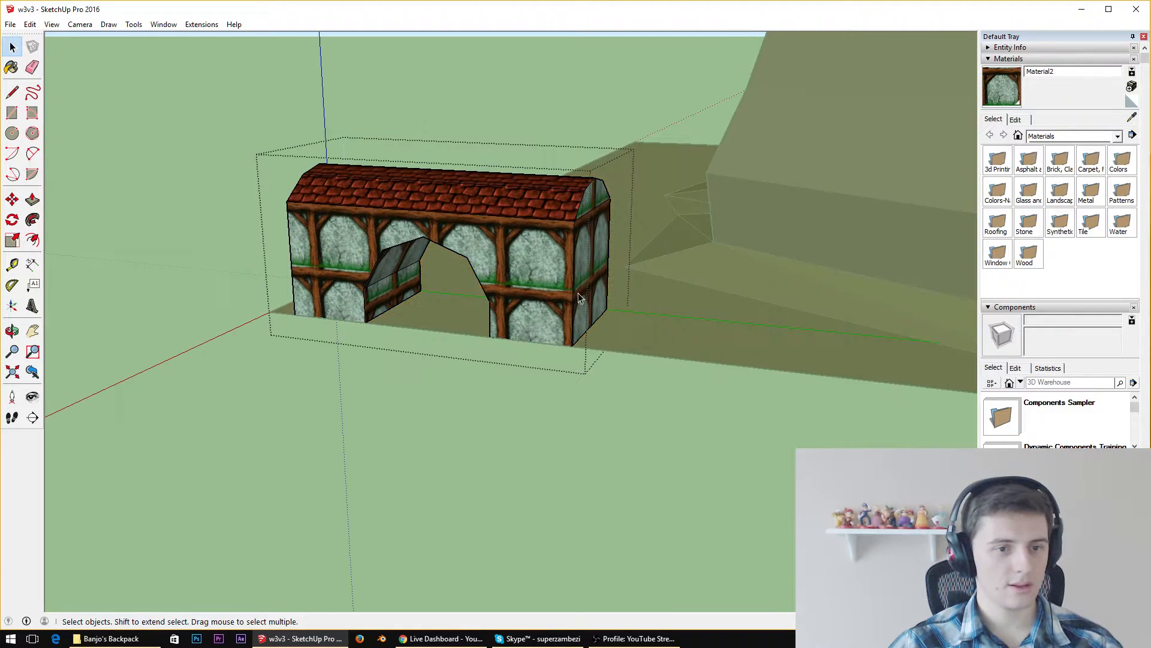
middle_click_drag(624, 300, 654, 384)
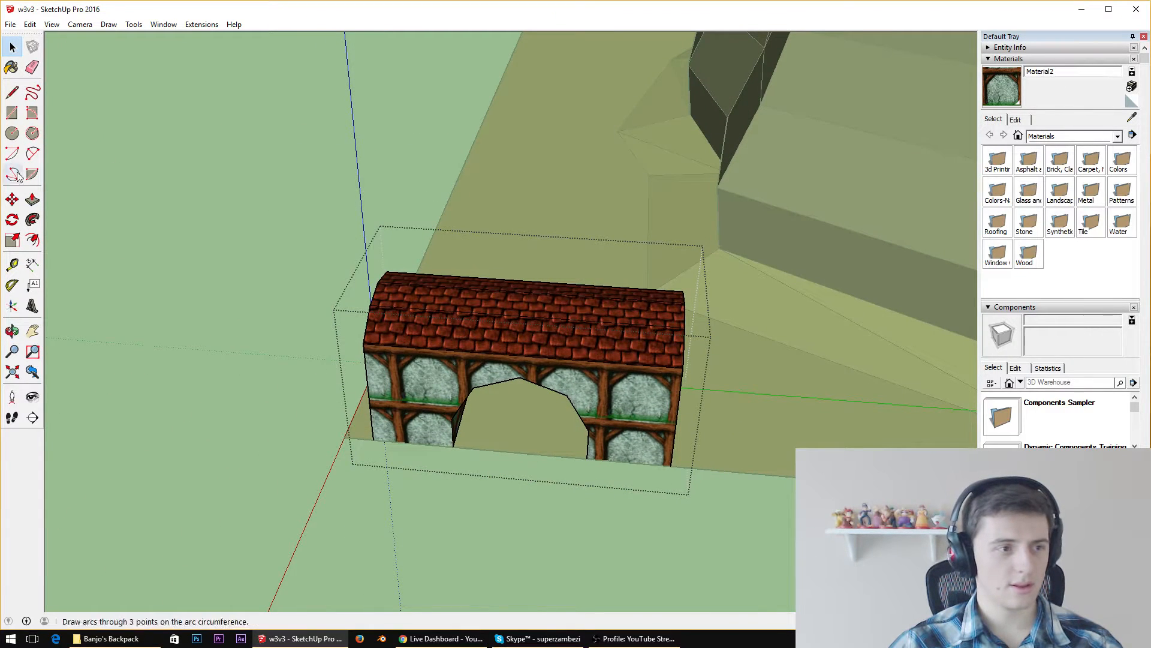
middle_click_drag(690, 437, 596, 556)
scroll(595, 556, "up", 2)
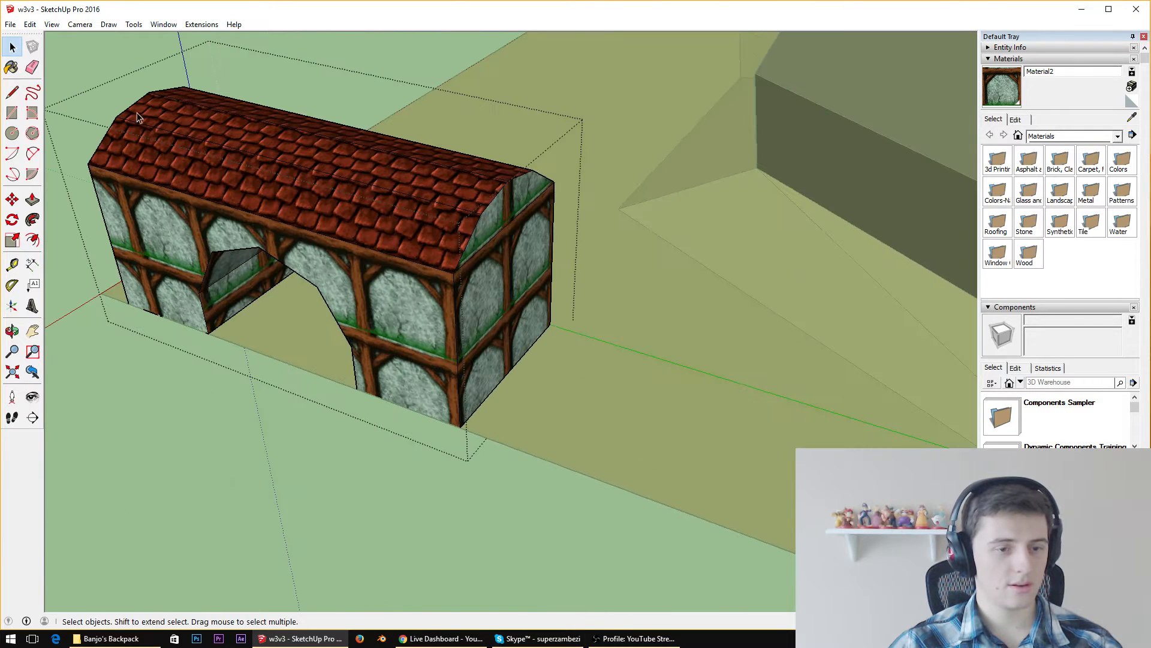
left_click(12, 92)
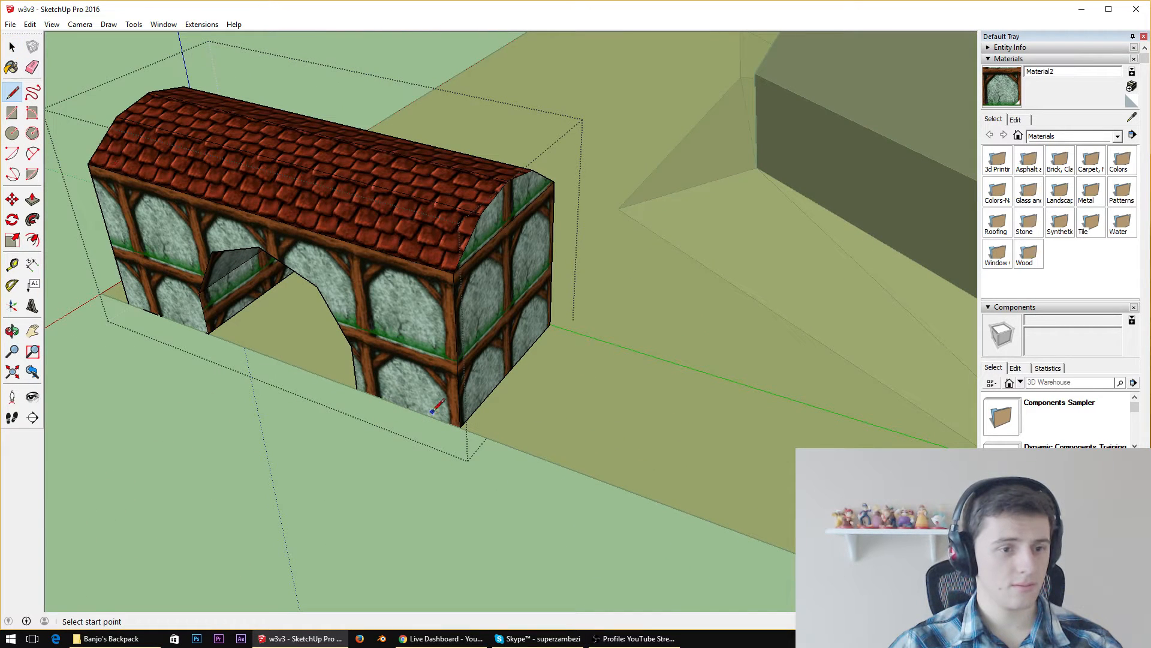
left_click(460, 426)
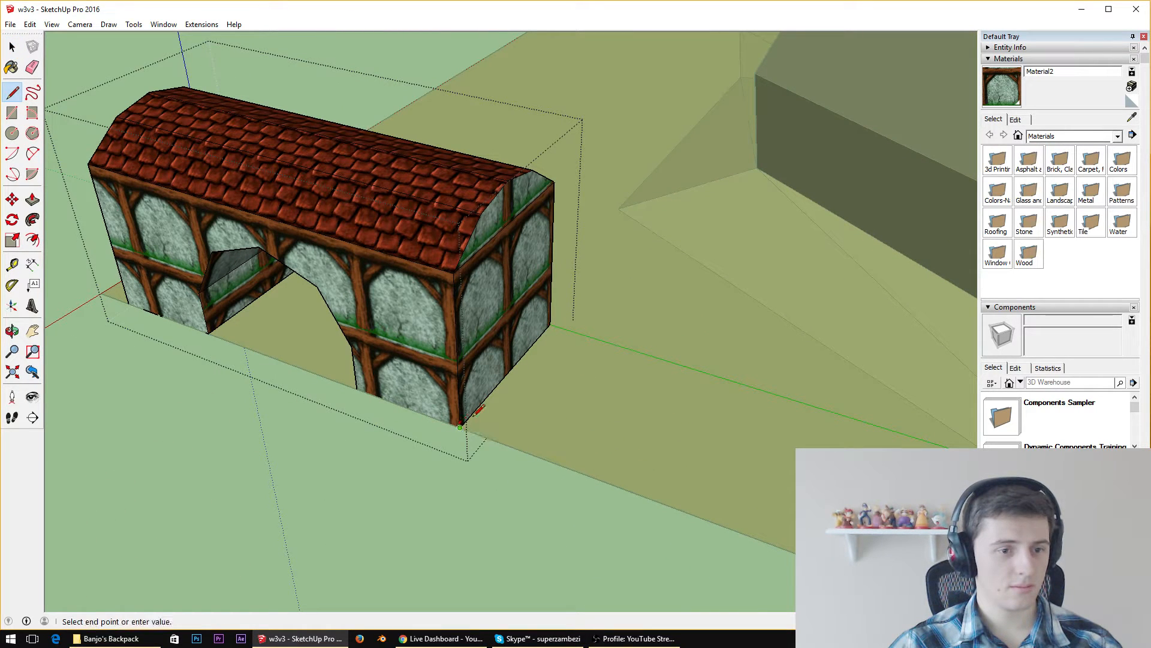
left_click(551, 323)
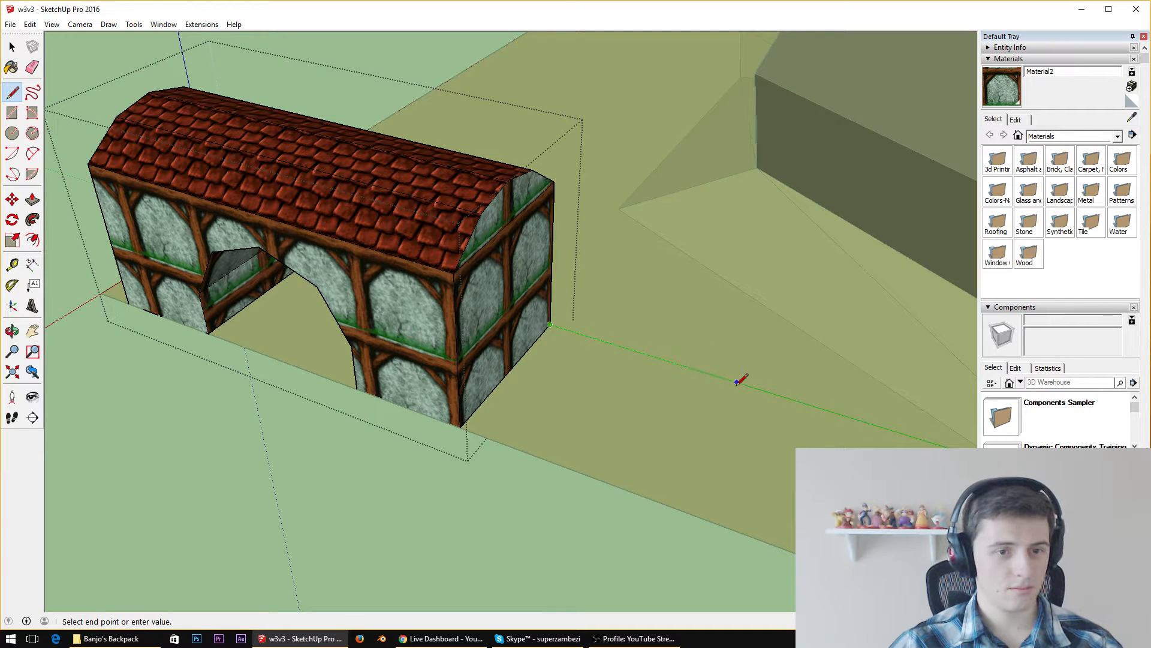
left_click(877, 424)
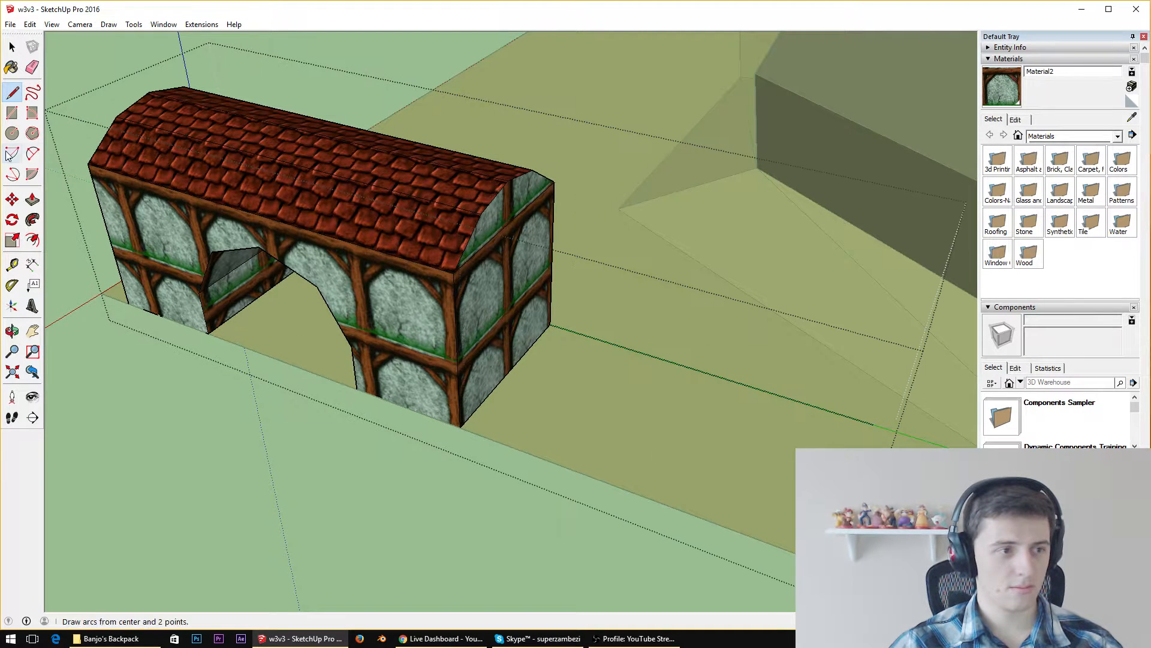
left_click(449, 422)
key("Escape")
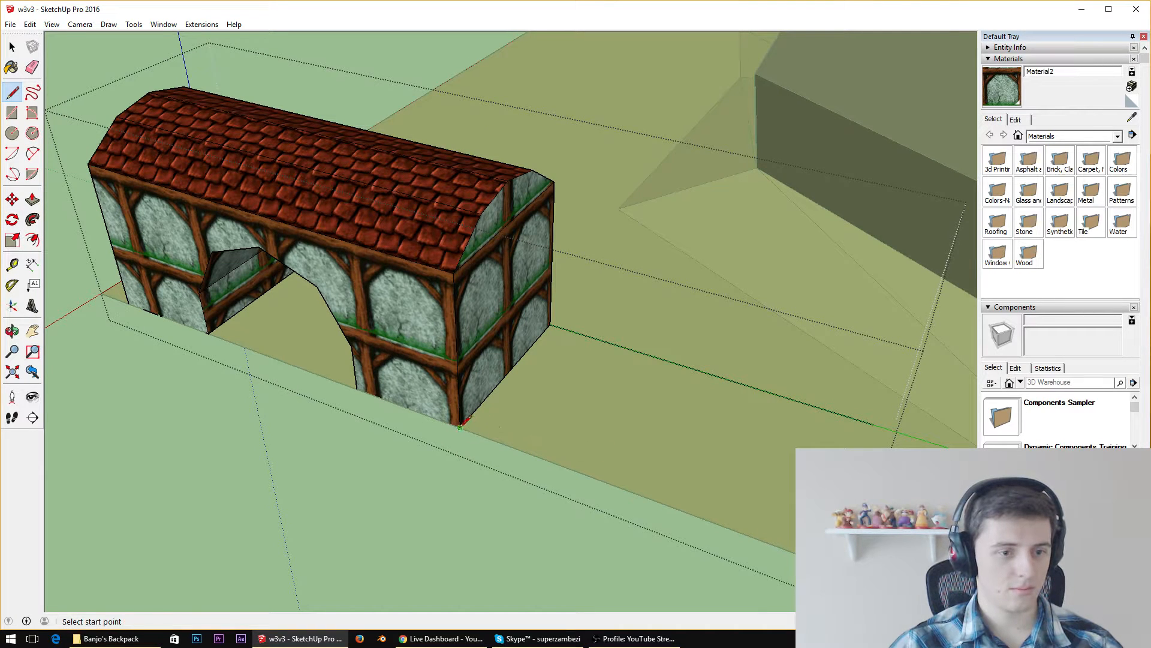
left_click(460, 426)
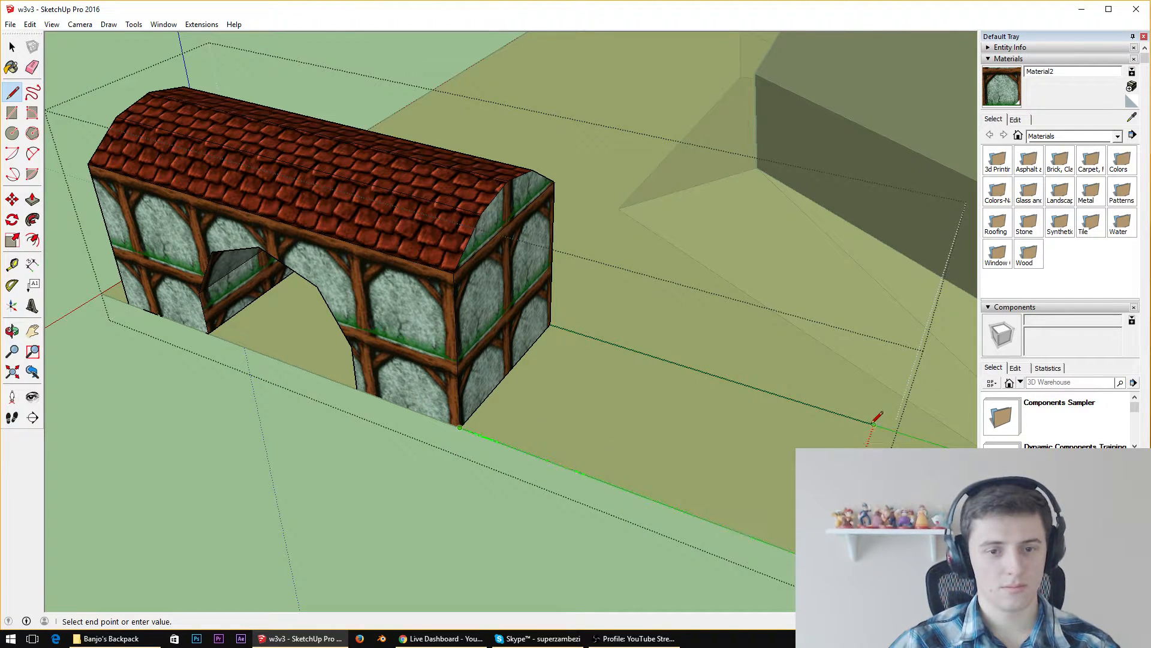
key("Escape")
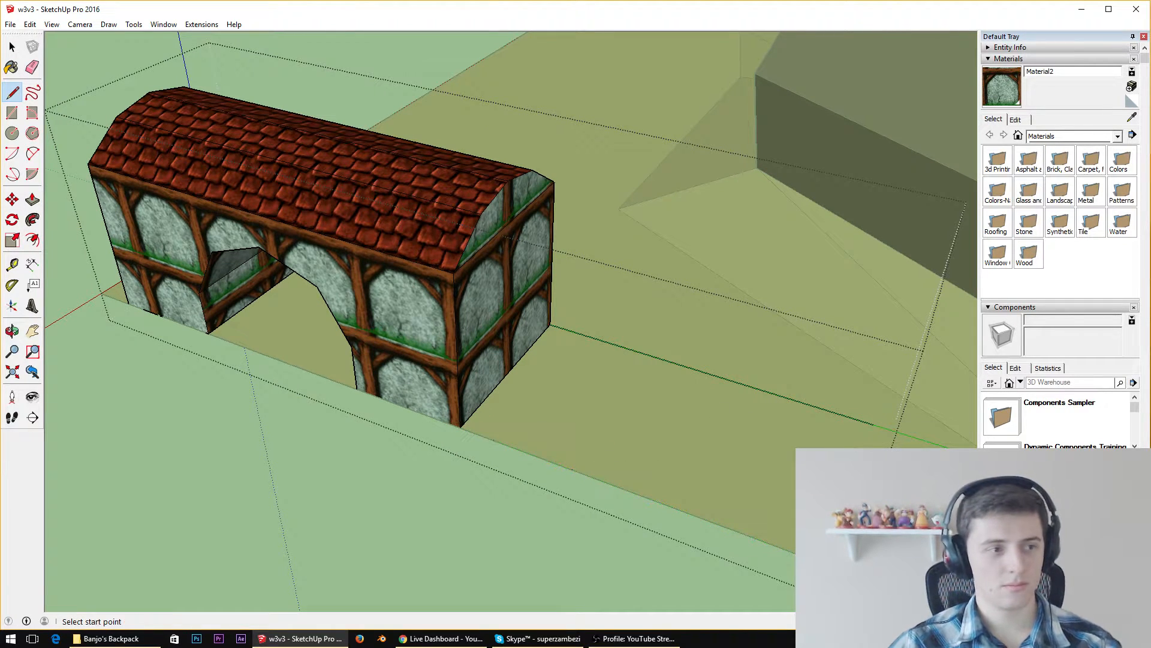
Draw a rectangle on the ground from the end wall's outer bottom corner to the ground line, and erase the line's excess
left_click(11, 114)
left_click(459, 427)
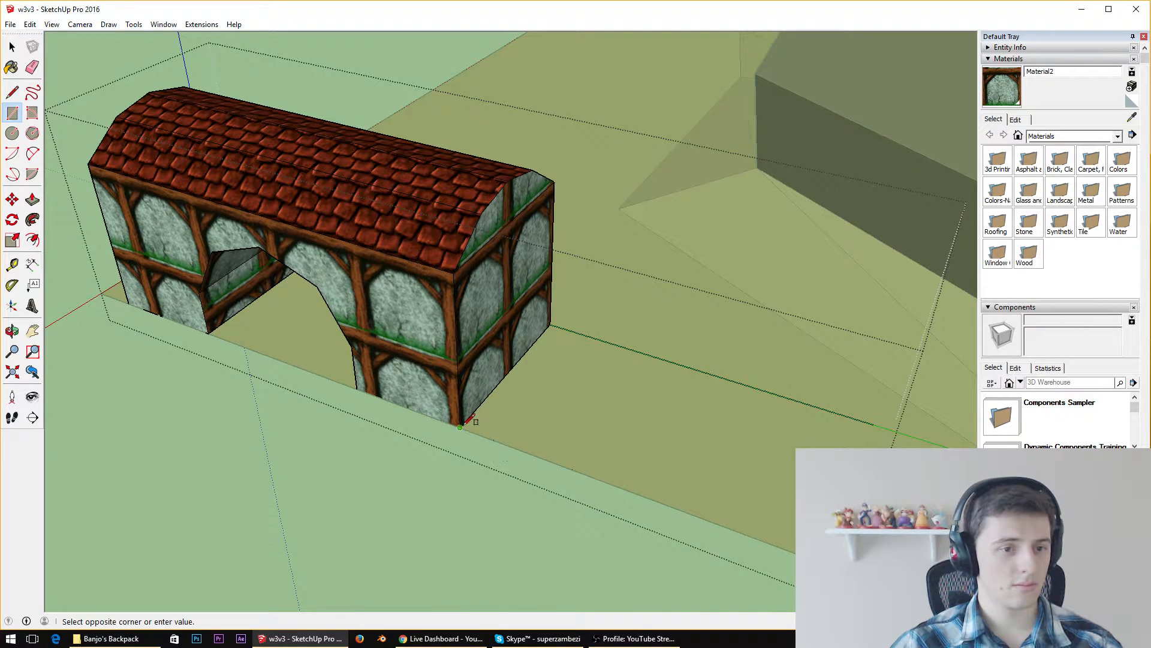
left_click(723, 373)
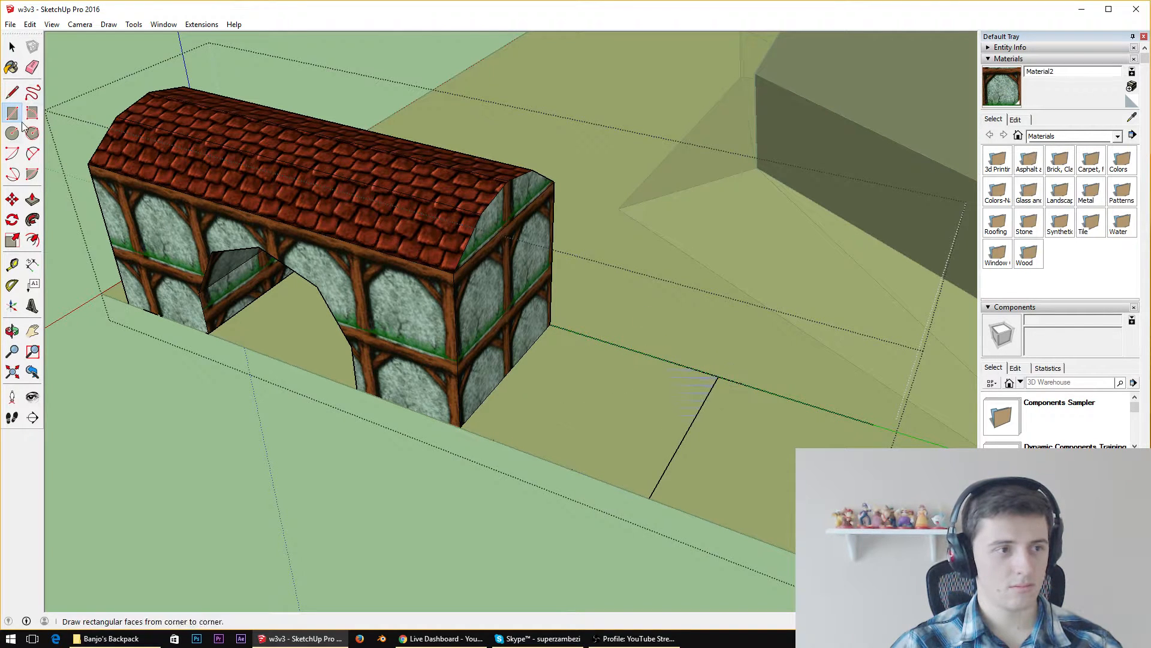
left_click(32, 68)
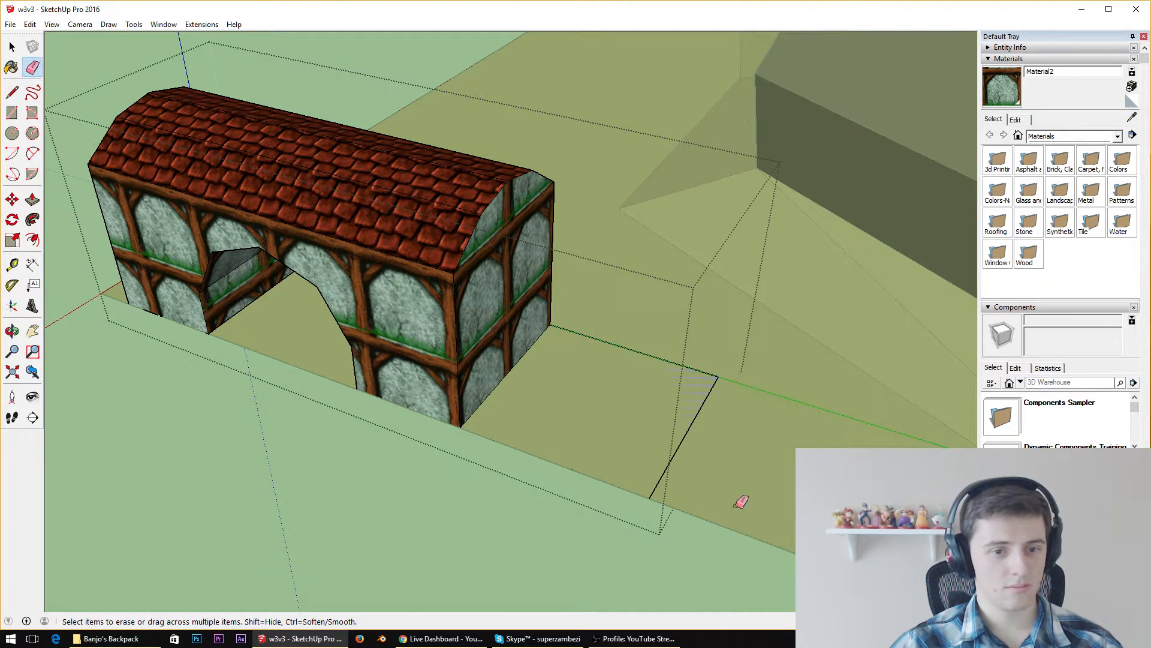
Reverse the ground rectangle's face and paint it with the timber-framed texture sampled from the adjoining end wall
key("space")
right_click(634, 419)
left_click(687, 537)
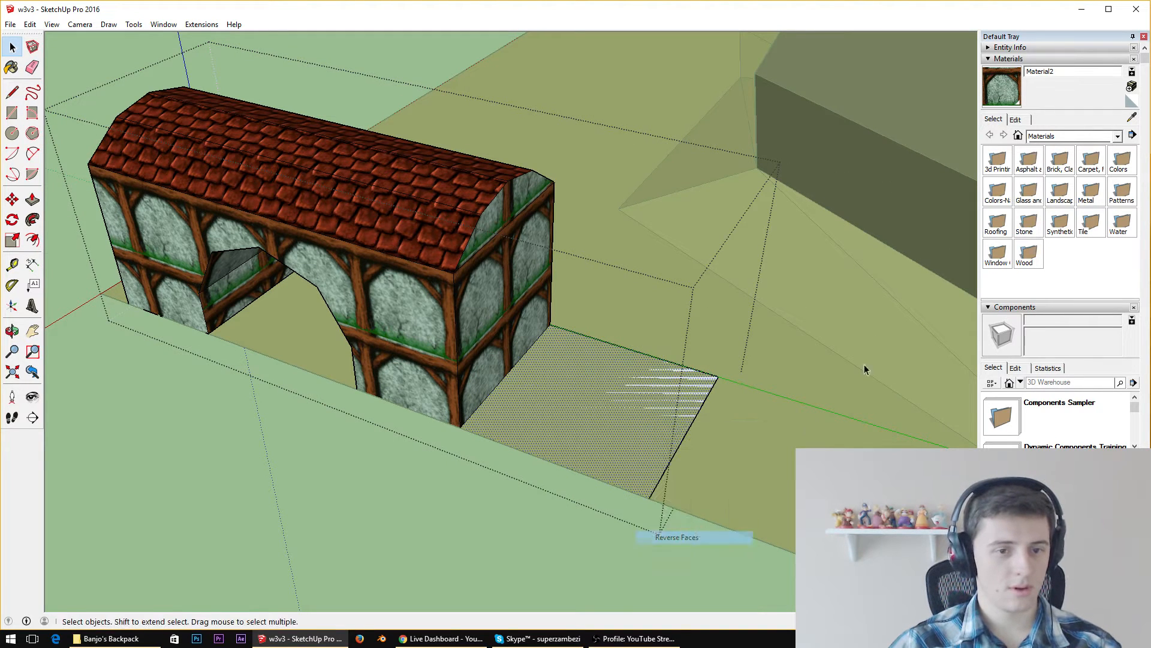
left_click(1130, 118)
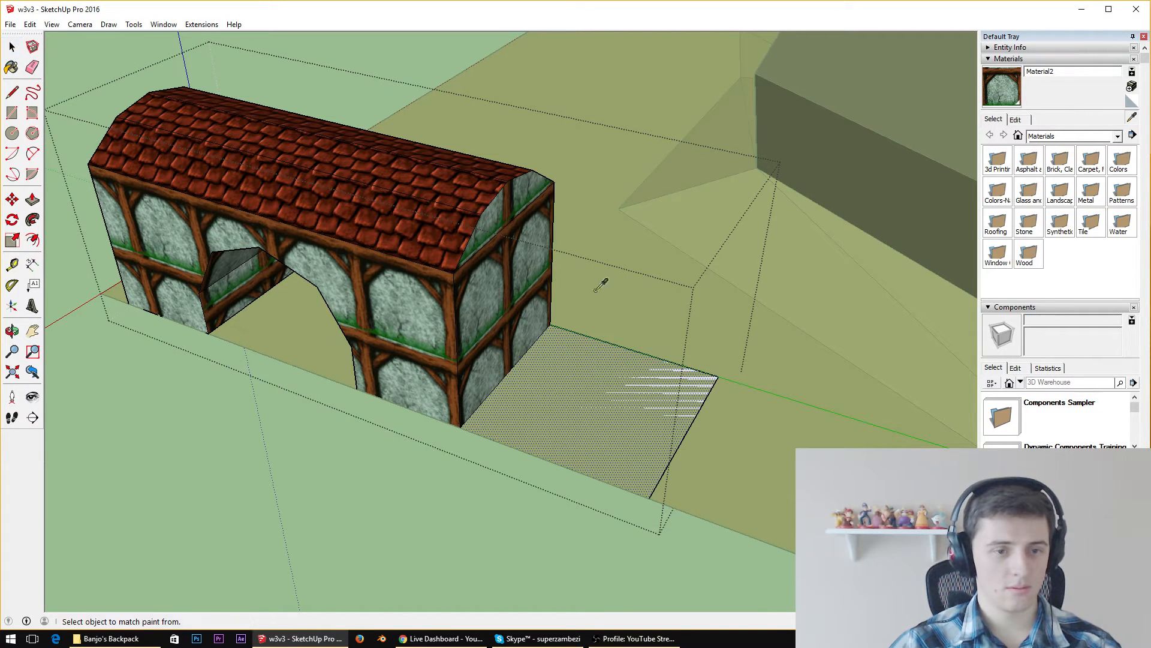
left_click(487, 298)
left_click(607, 419)
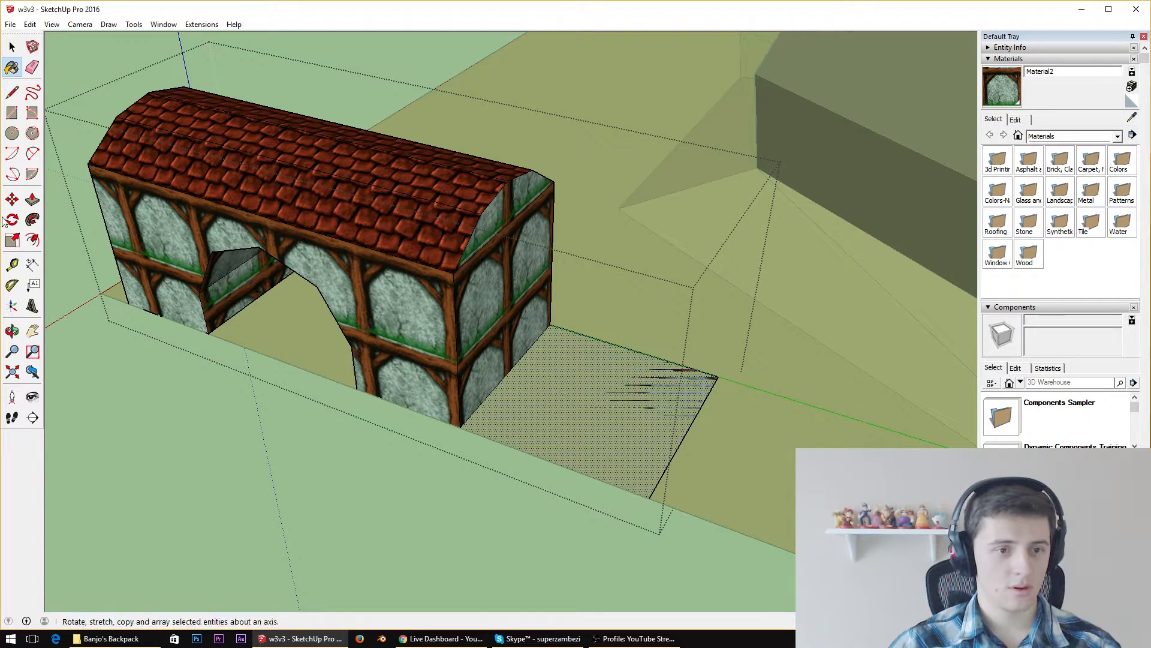
Pull the painted rectangle up into a tower block that rises above the arched building's roof
left_click(32, 200)
left_click_drag(626, 409, 595, 145)
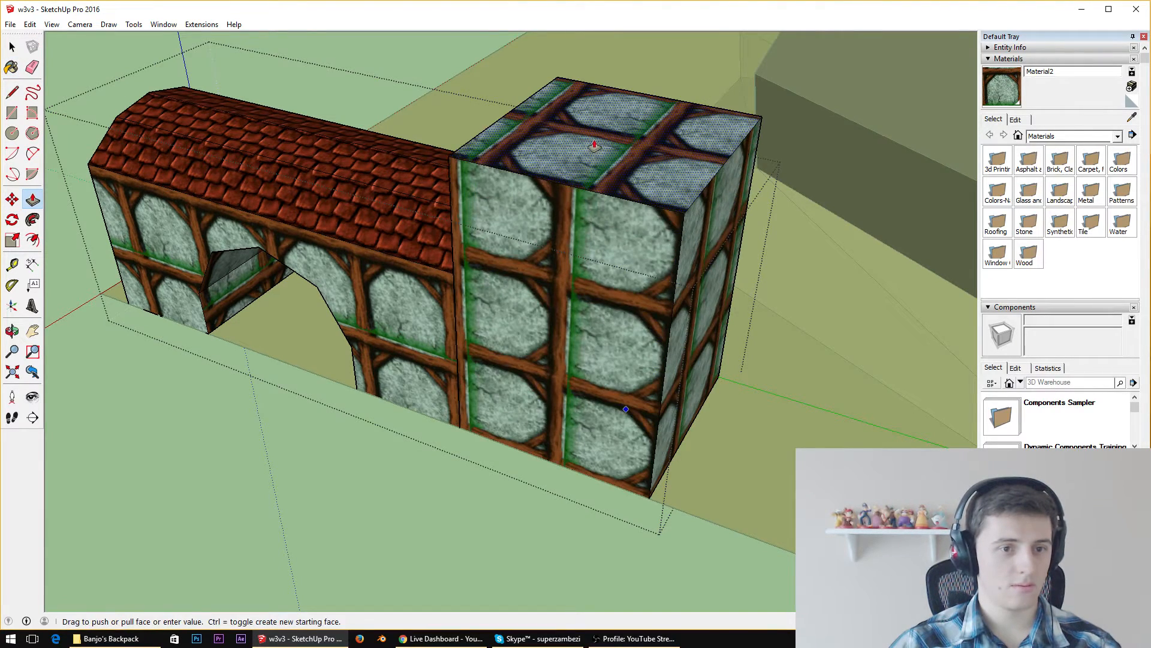
left_click(595, 145)
middle_click_drag(484, 258, 668, 221)
scroll(668, 221, "down", 5)
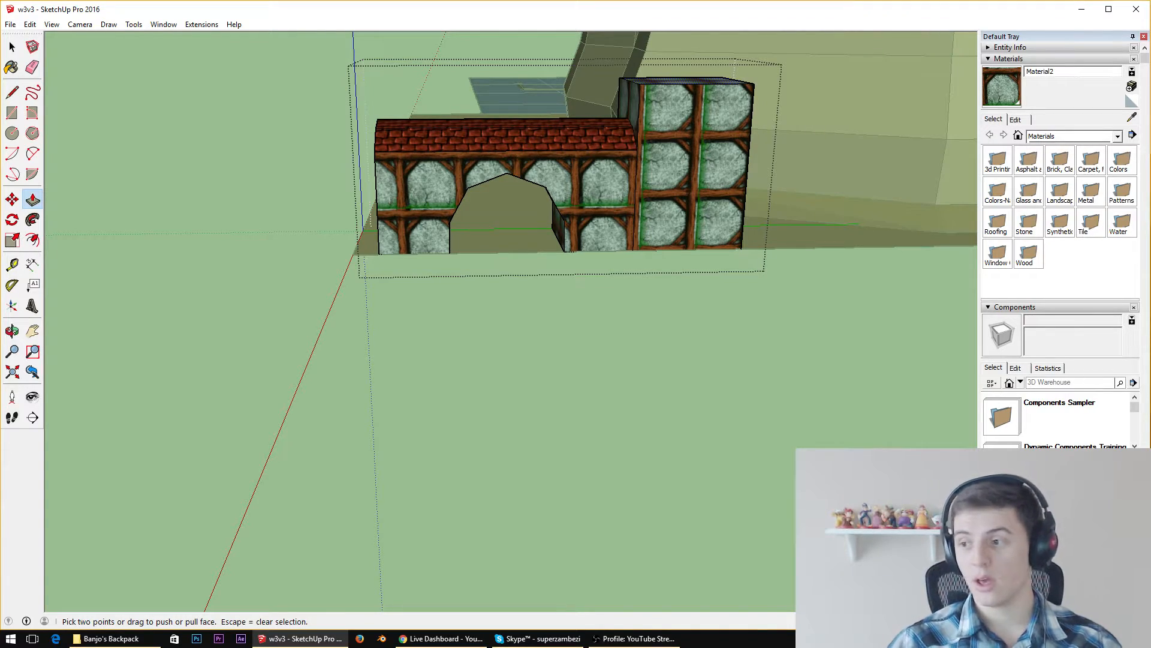
Pull the tower block's top face further up by about one more row of its wall texture
scroll(707, 144, "up", 6)
middle_click_drag(740, 159, 394, 180)
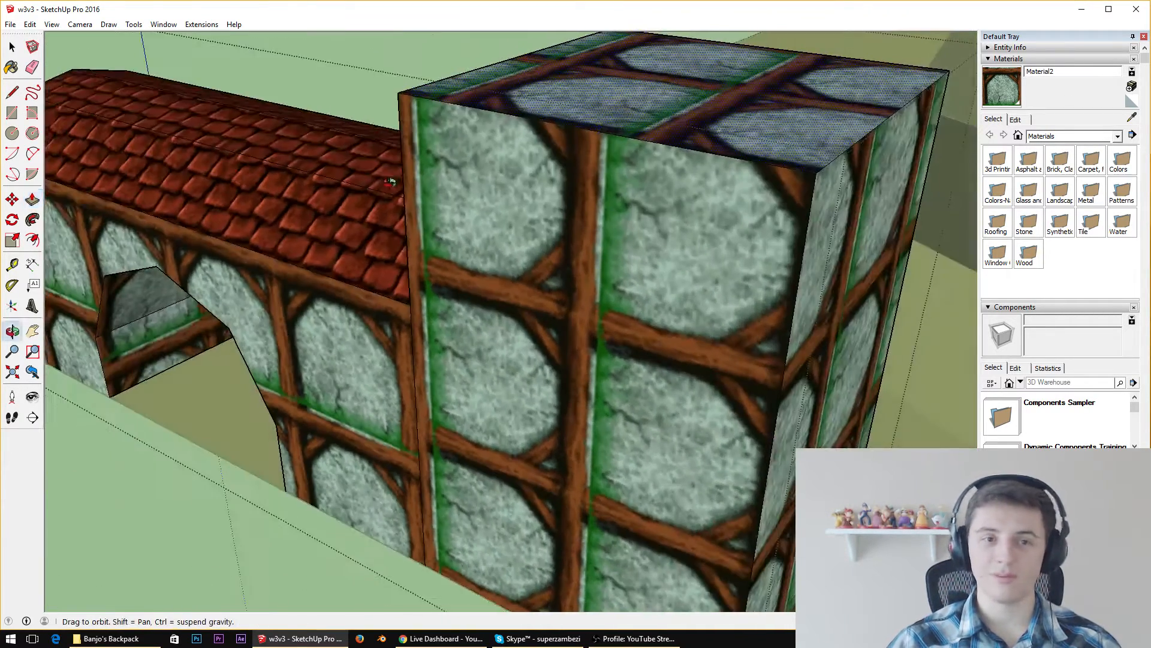
scroll(678, 114, "down", 5)
middle_click_drag(787, 125, 1090, 101)
scroll(734, 168, "down", 5)
mouse_move(734, 168)
middle_mouse_down()
mouse_move(807, 102)
mouse_move(791, 79)
mouse_move(680, 187)
middle_mouse_up()
scroll(791, 79, "up", 6)
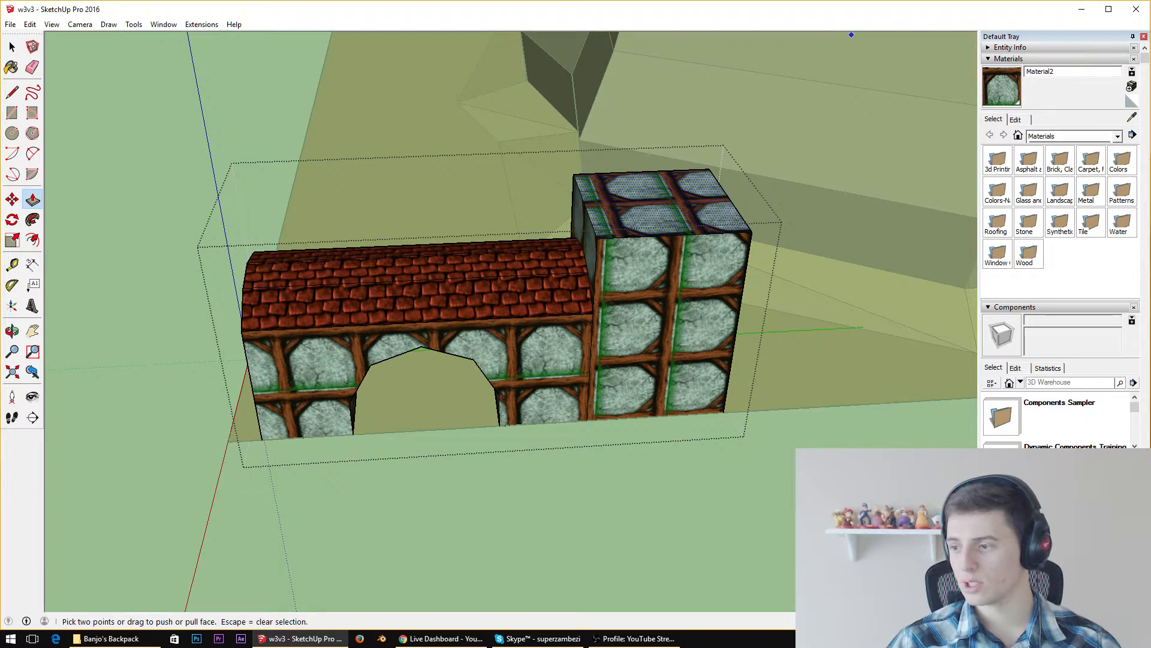
scroll(803, 196, "up", 4)
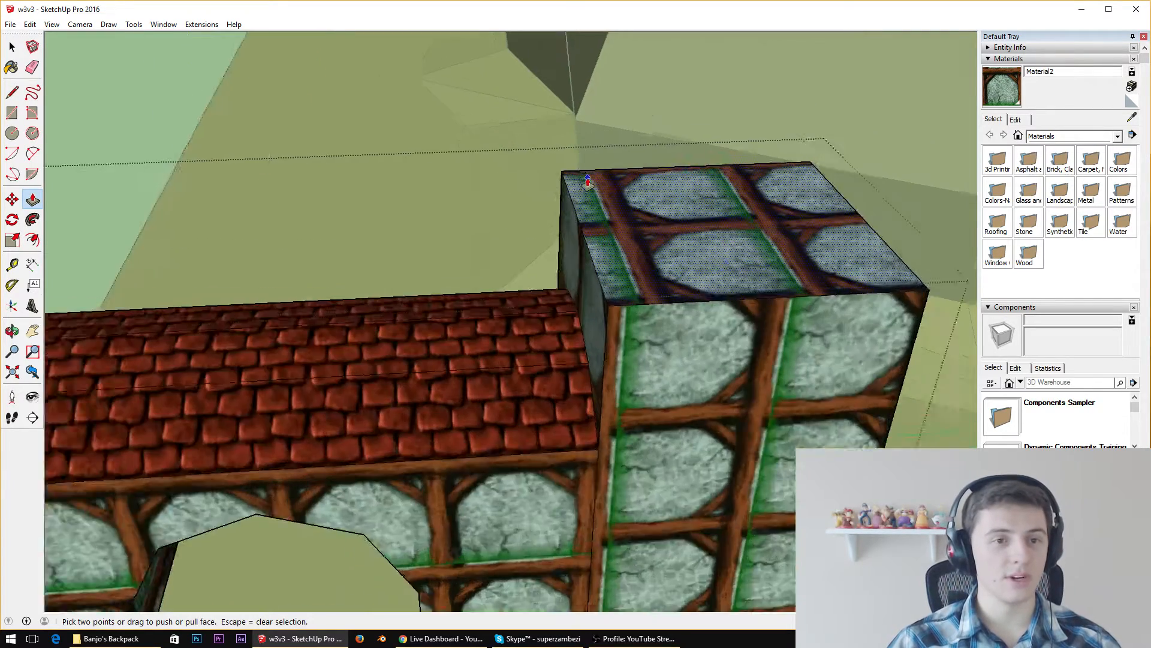
middle_click_drag(828, 248, 642, 203)
scroll(543, 163, "down", 4)
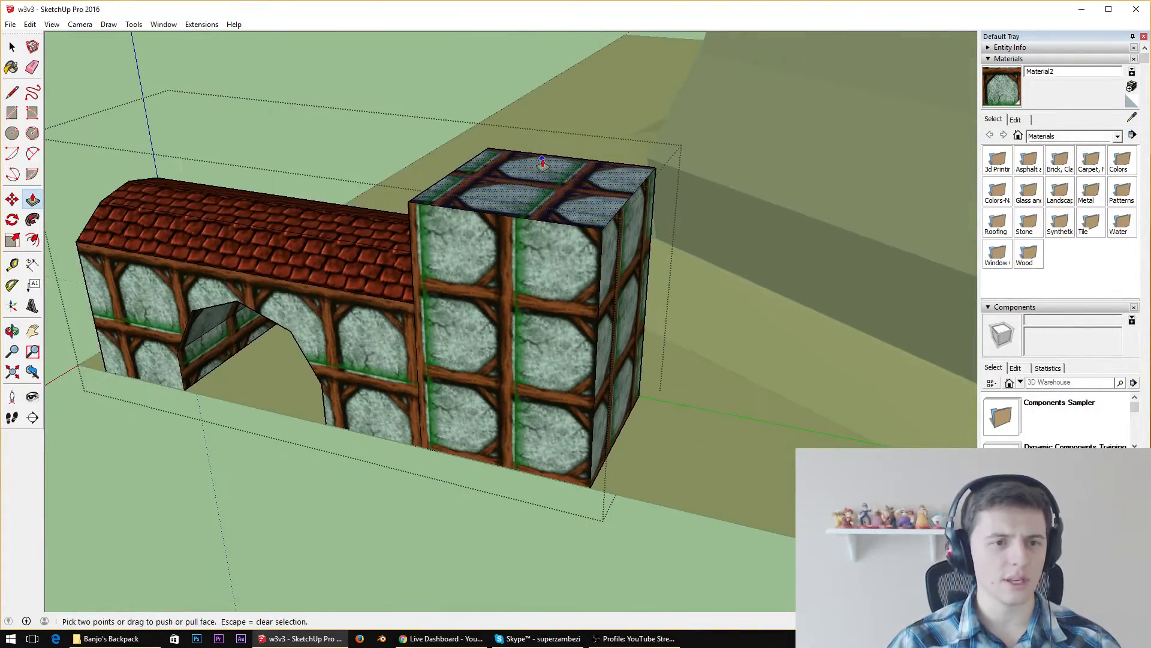
left_click(513, 178)
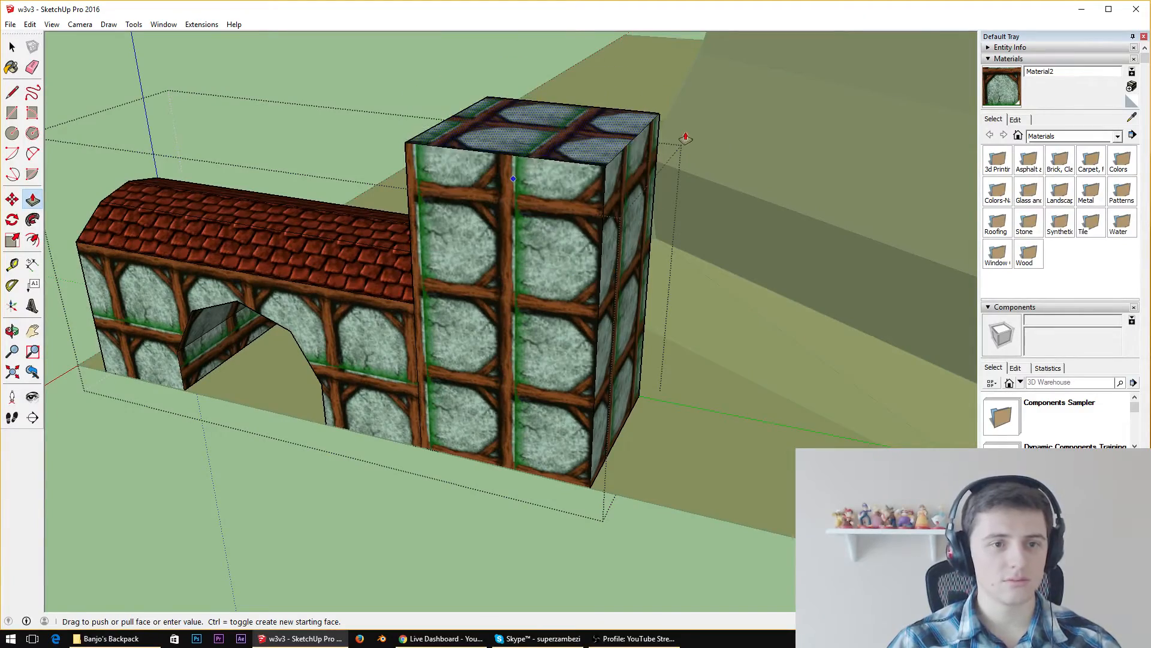
left_click(681, 109)
Pull the tower's top face up again so the tower stands six wall-texture rows high beside the cliff
middle_click_drag(682, 109, 563, 377)
scroll(849, 207, "down", 4)
scroll(850, 208, "down", 1)
scroll(849, 136, "up", 6)
scroll(569, 152, "down", 4)
left_click(520, 396)
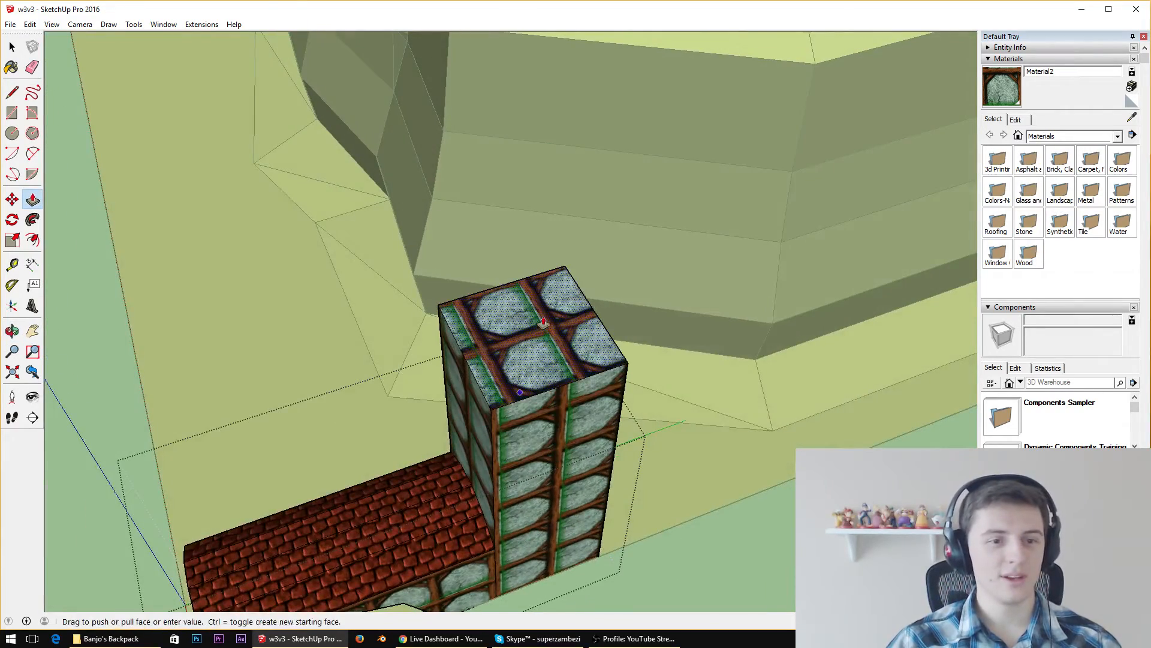
left_click(521, 307)
middle_click_drag(678, 521, 403, 187)
scroll(572, 196, "down", 4)
scroll(383, 201, "up", 3)
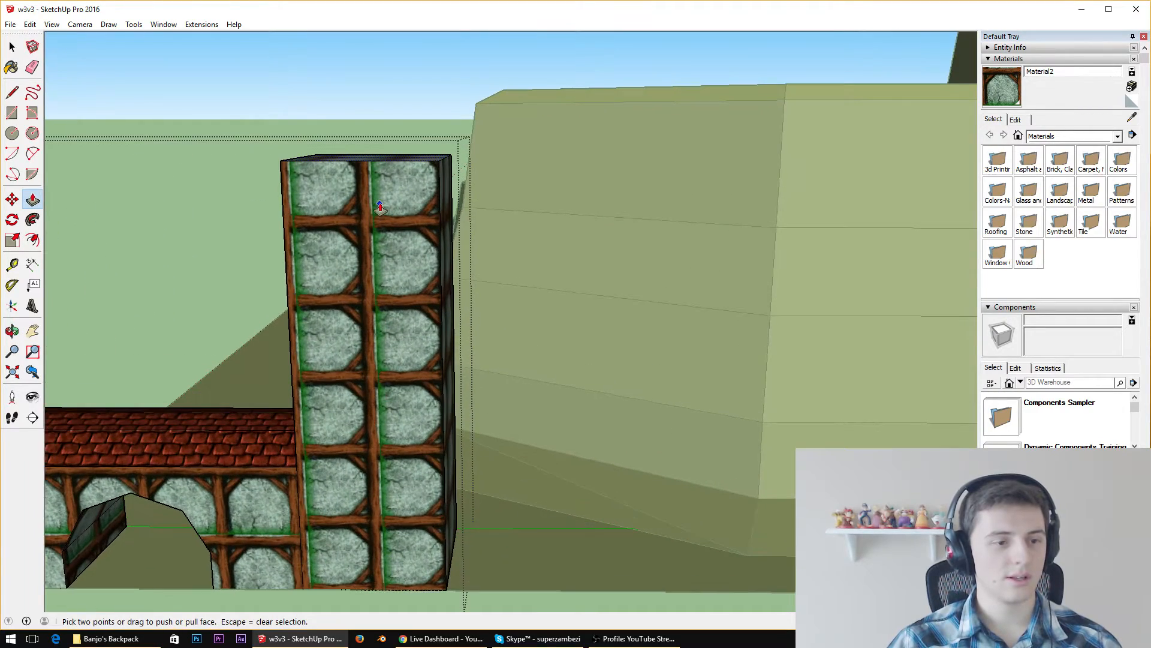
Draw two crossing diagonal lines between the opposite corners of the tower's top face and exit the building's group
middle_click_drag(470, 334, 572, 345)
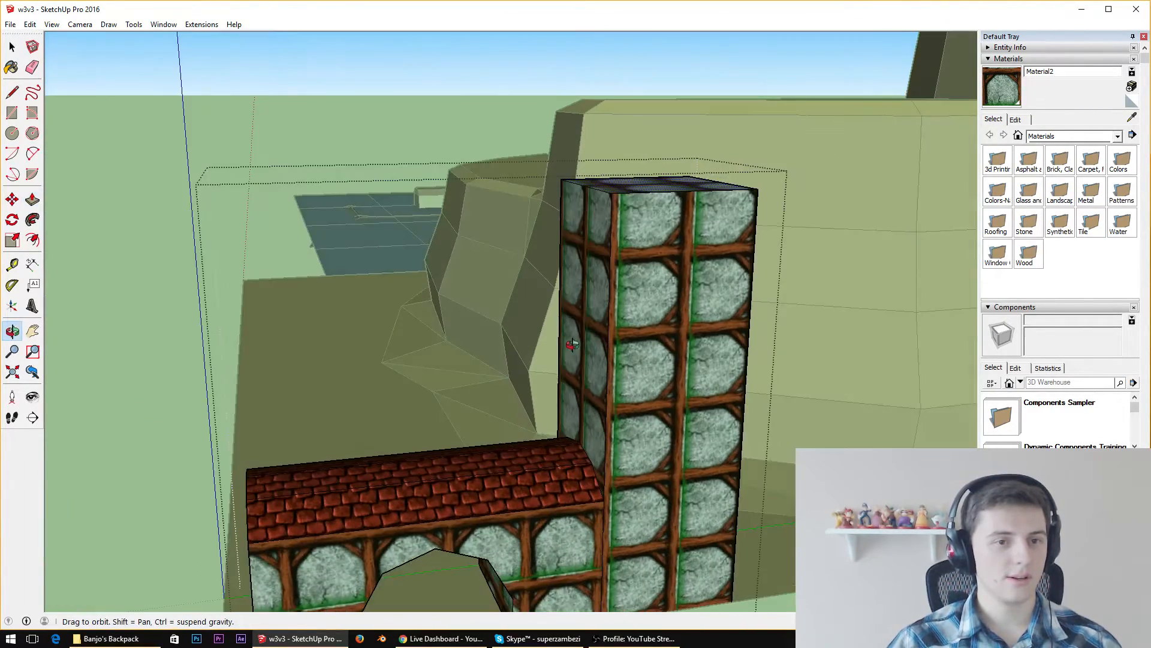
middle_click_drag(667, 276, 627, 258)
scroll(567, 293, "down", 4)
scroll(568, 294, "up", 4)
scroll(628, 258, "up", 3)
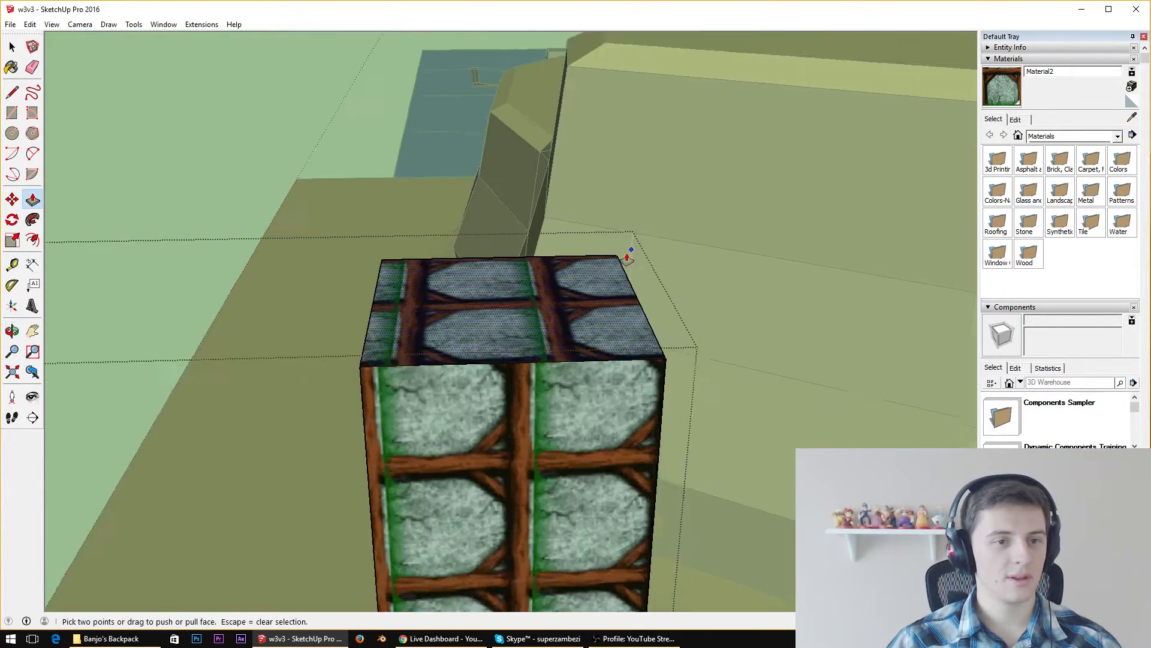
left_click(12, 92)
left_click(358, 260)
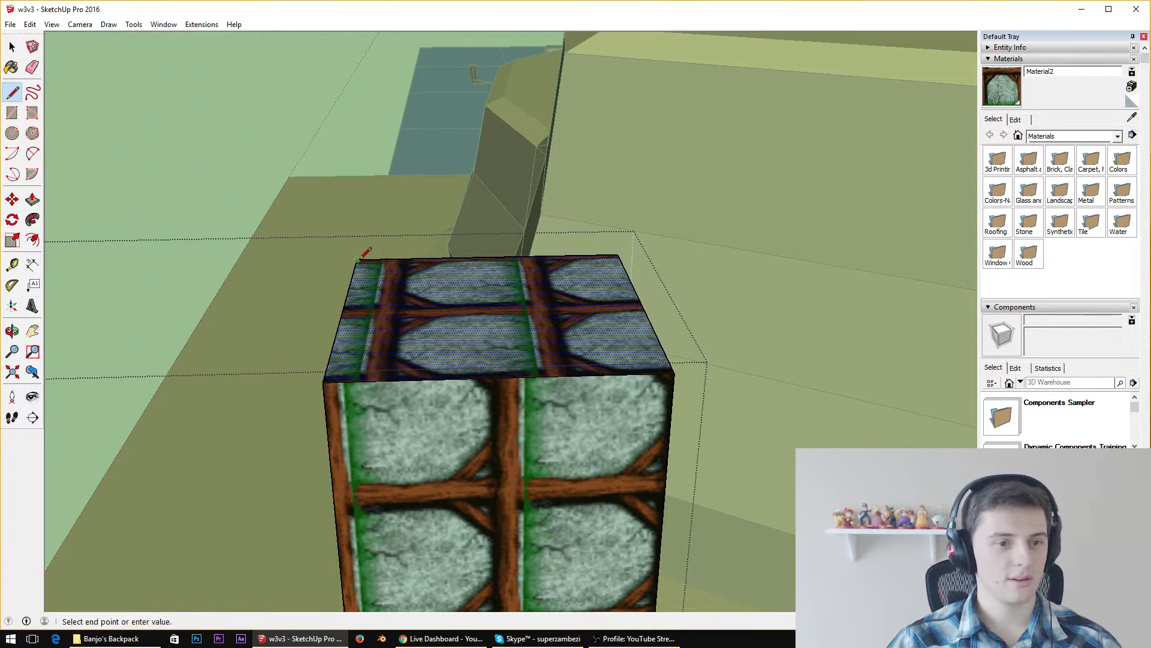
left_click(673, 373)
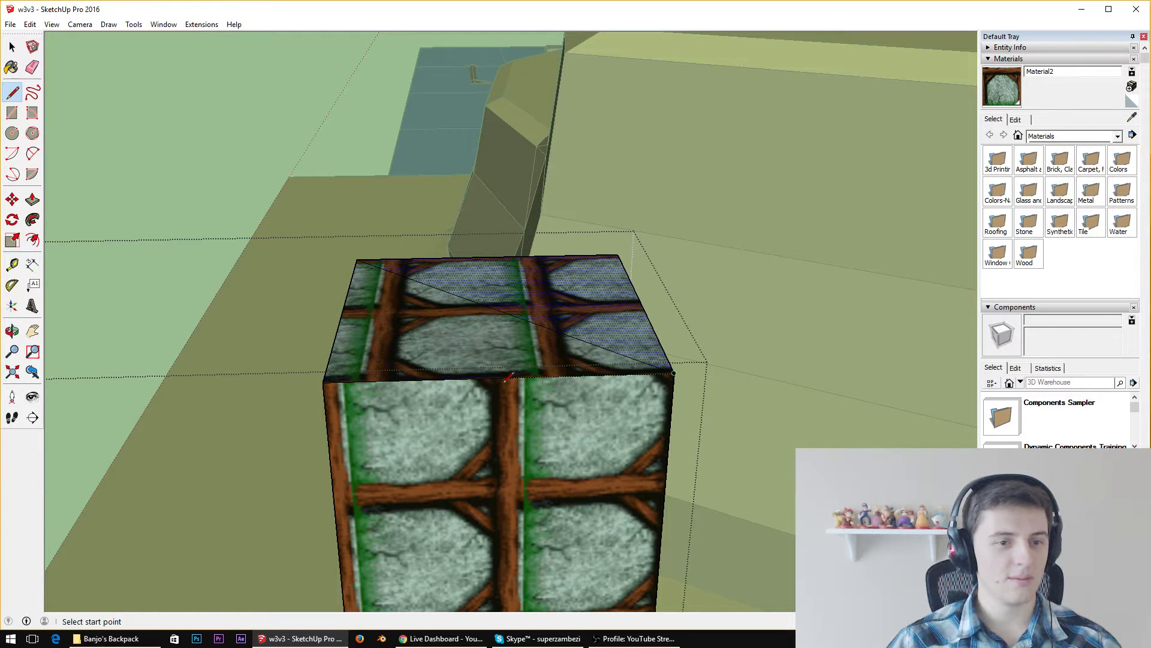
left_click(325, 379)
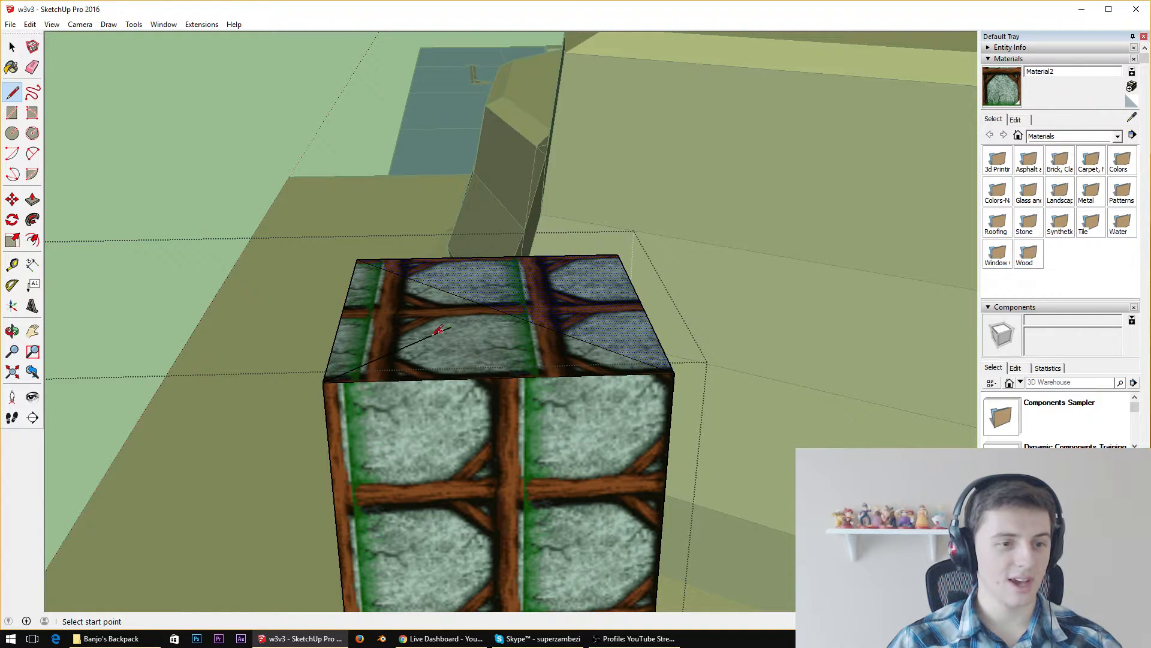
left_click(324, 381)
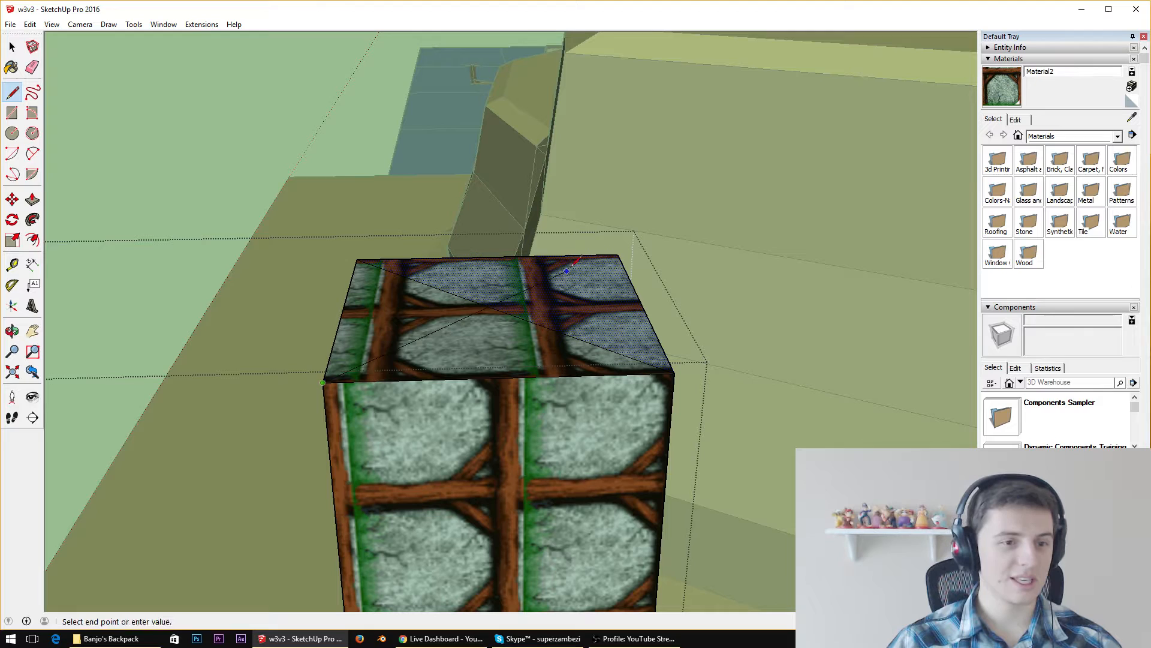
left_click(617, 255)
key("space")
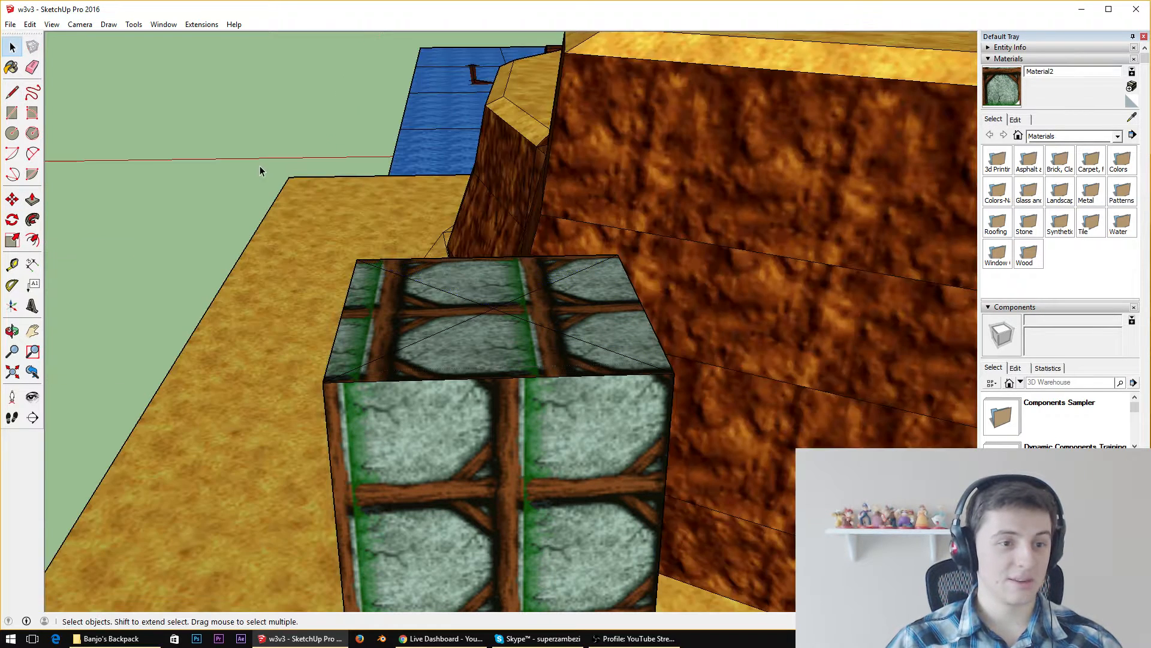
Reopen the building for editing and move the diagonals' crossing point up along the blue axis to form a pointed roof
double_click(433, 299)
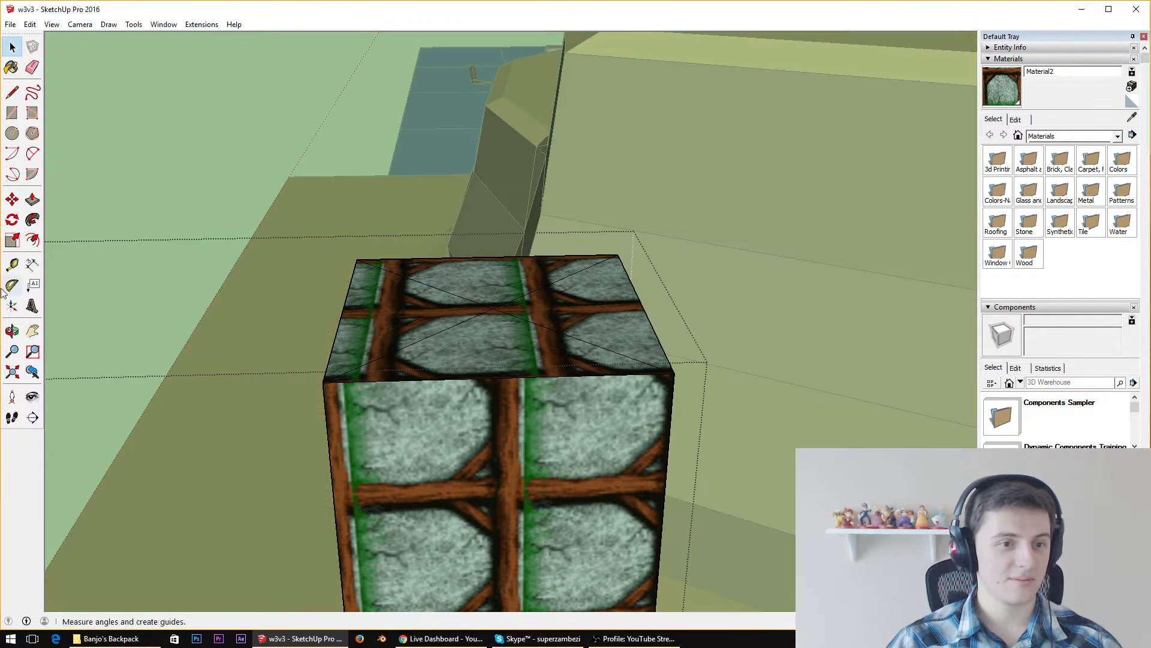
left_click(12, 199)
left_click(493, 308)
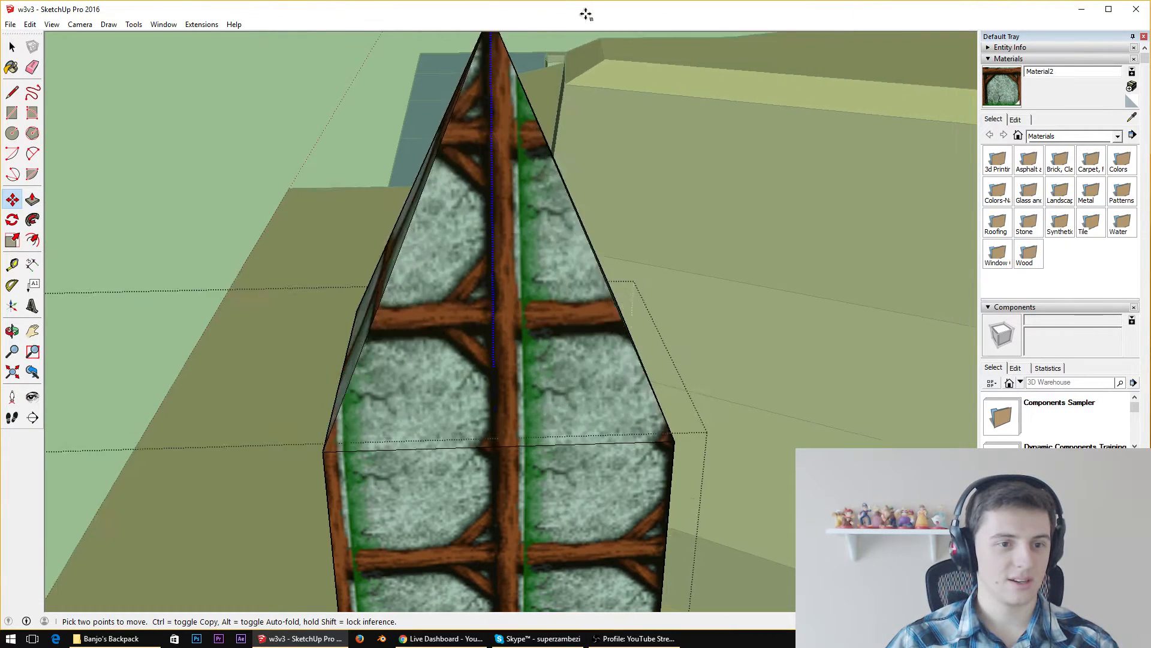
left_click(591, 43)
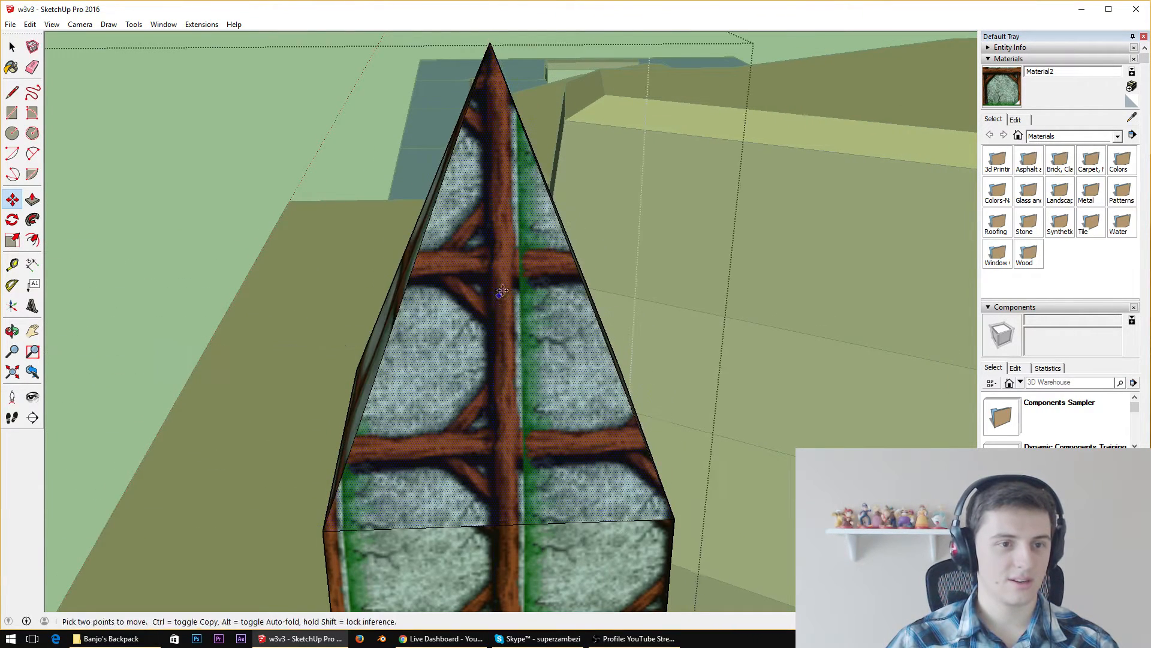
middle_click_drag(591, 43, 453, 167)
scroll(453, 166, "down", 10)
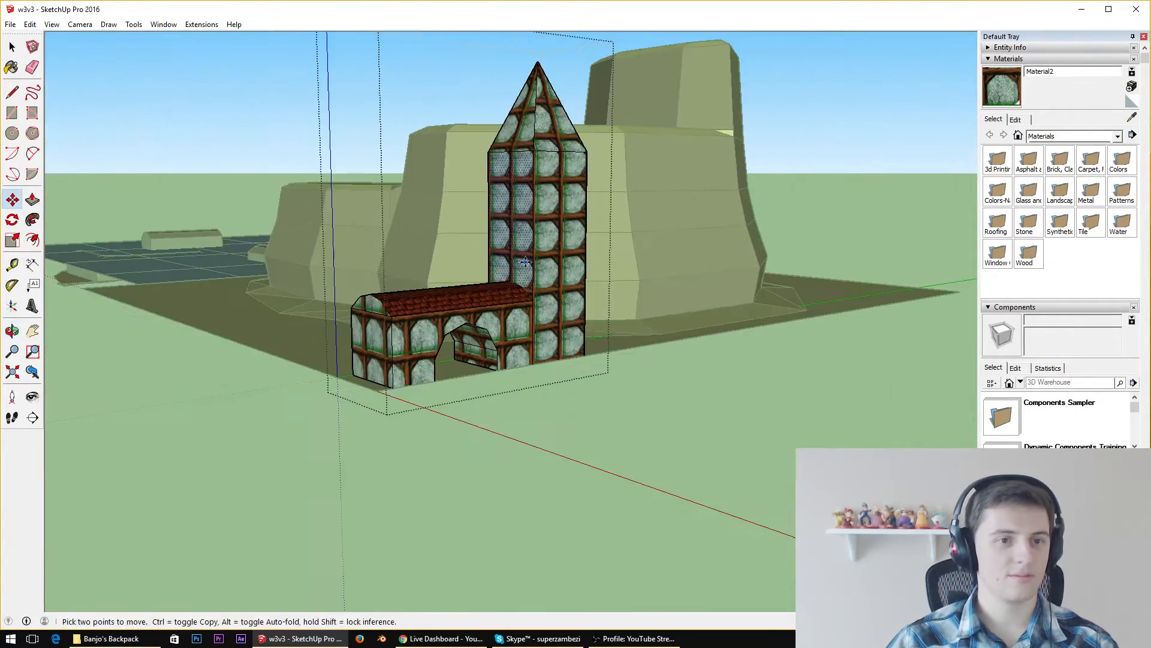
scroll(554, 66, "up", 5)
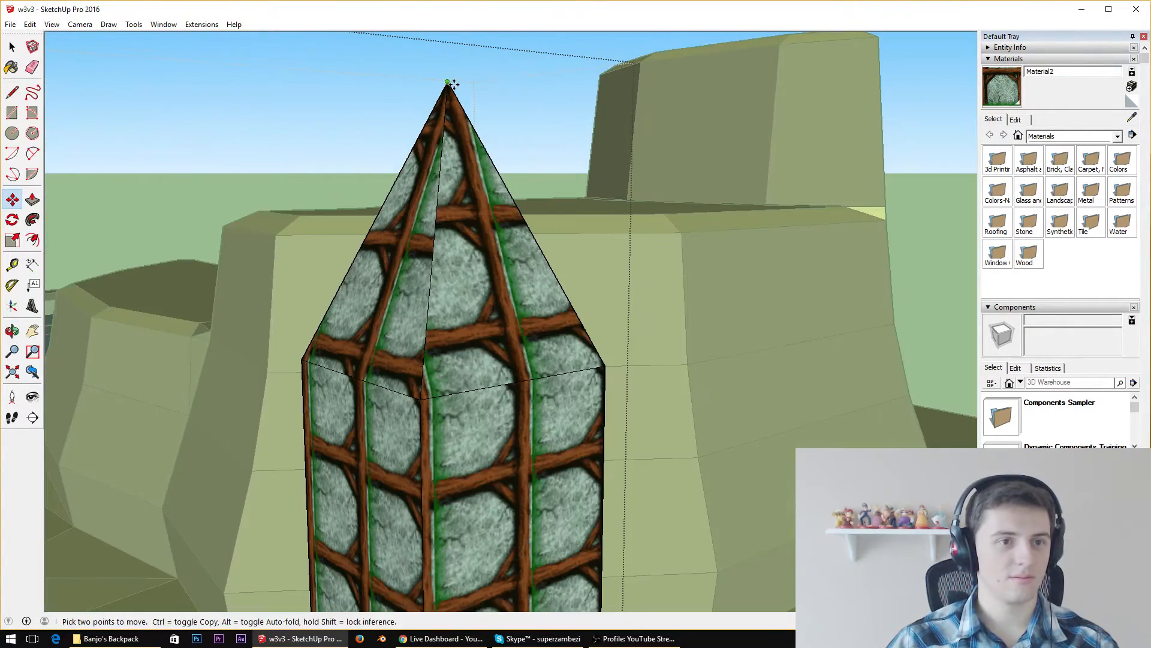
Draw a closed loop of lines across the four sloping faces of the tower roof, a little below its tip
left_click_drag(450, 84, 441, 147)
middle_click_drag(439, 158, 368, 404)
scroll(368, 404, "up", 3)
scroll(405, 331, "up", 2)
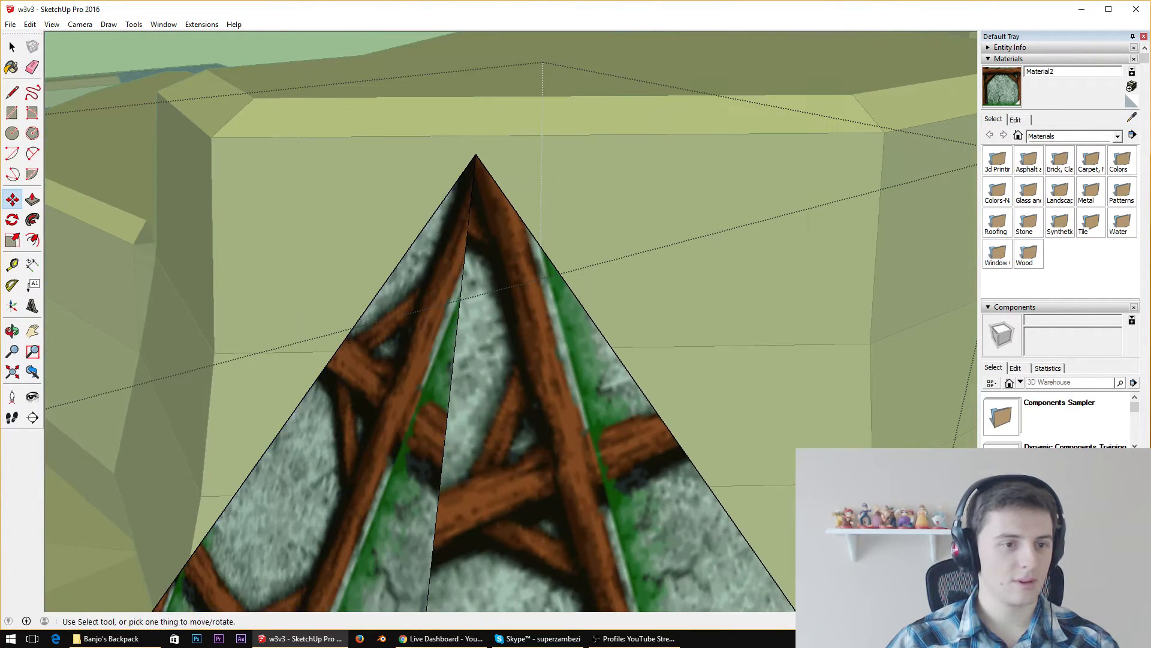
left_click(12, 92)
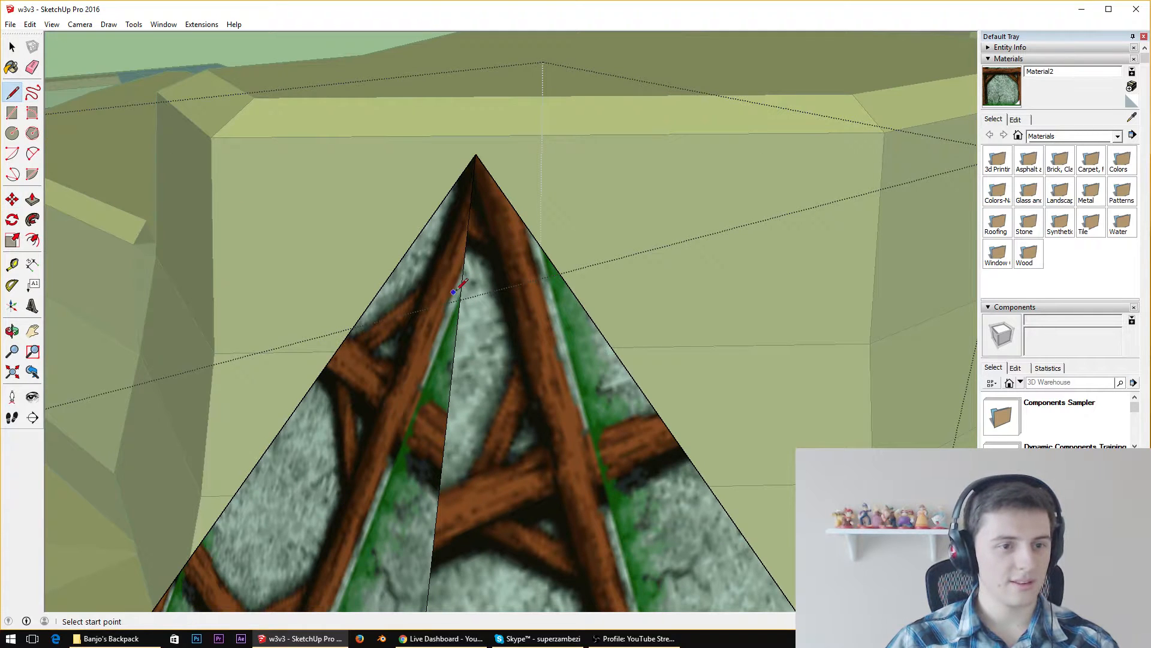
left_click(559, 273)
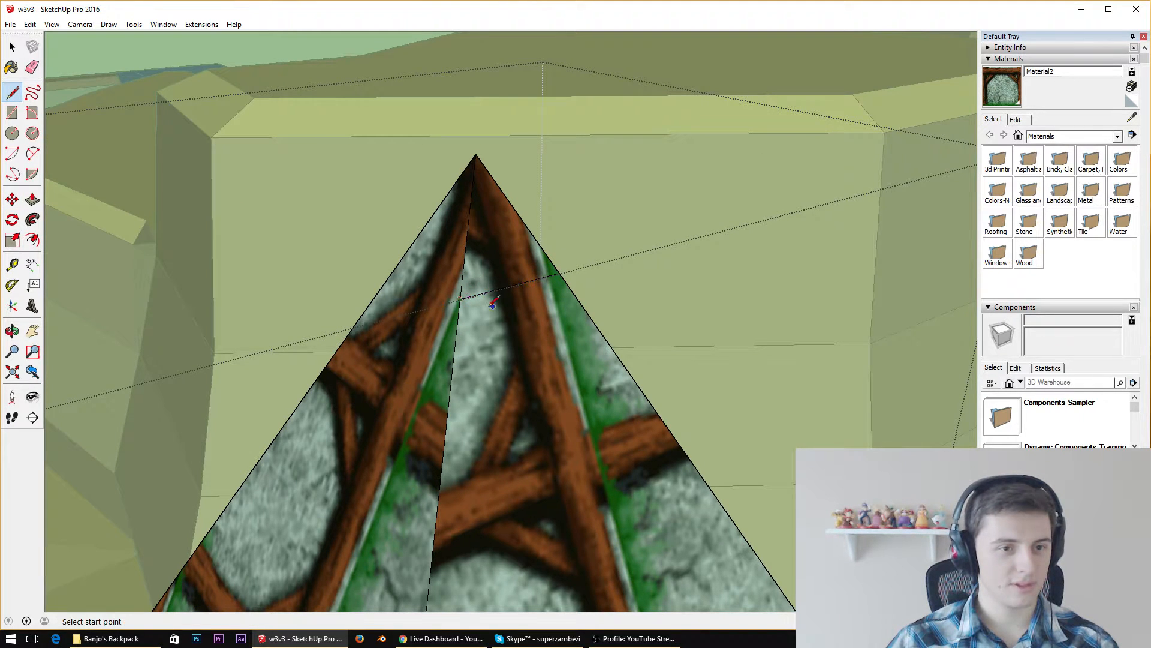
left_click(399, 263)
middle_click_drag(399, 263, 767, 226)
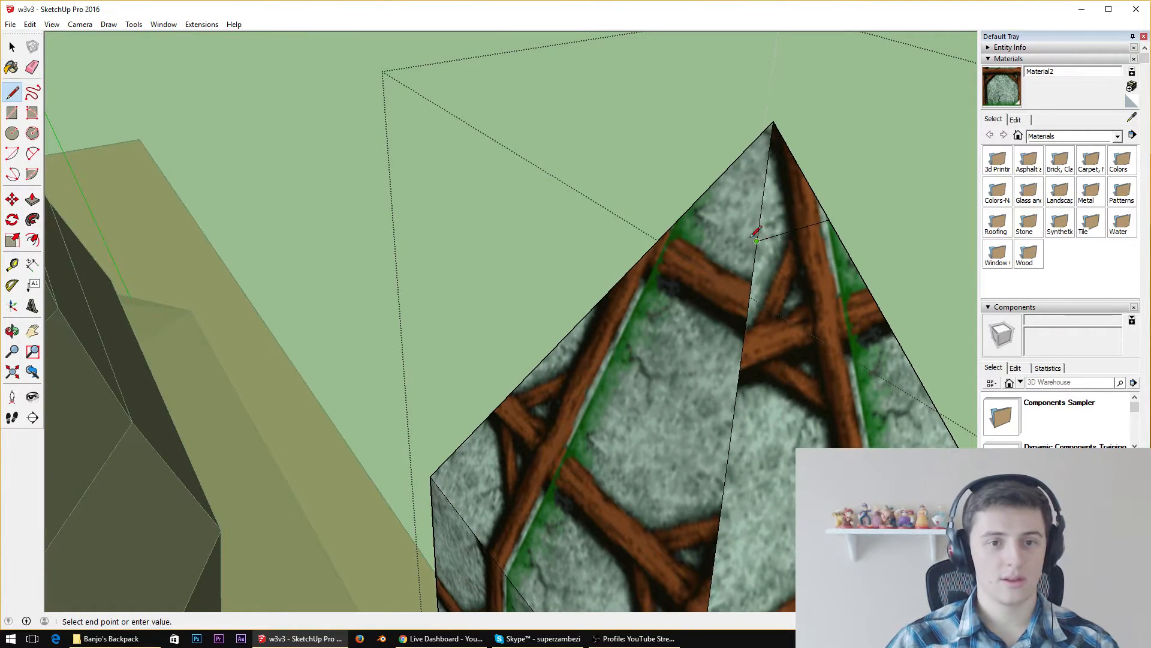
left_click(692, 205)
middle_click_drag(692, 205, 506, 144)
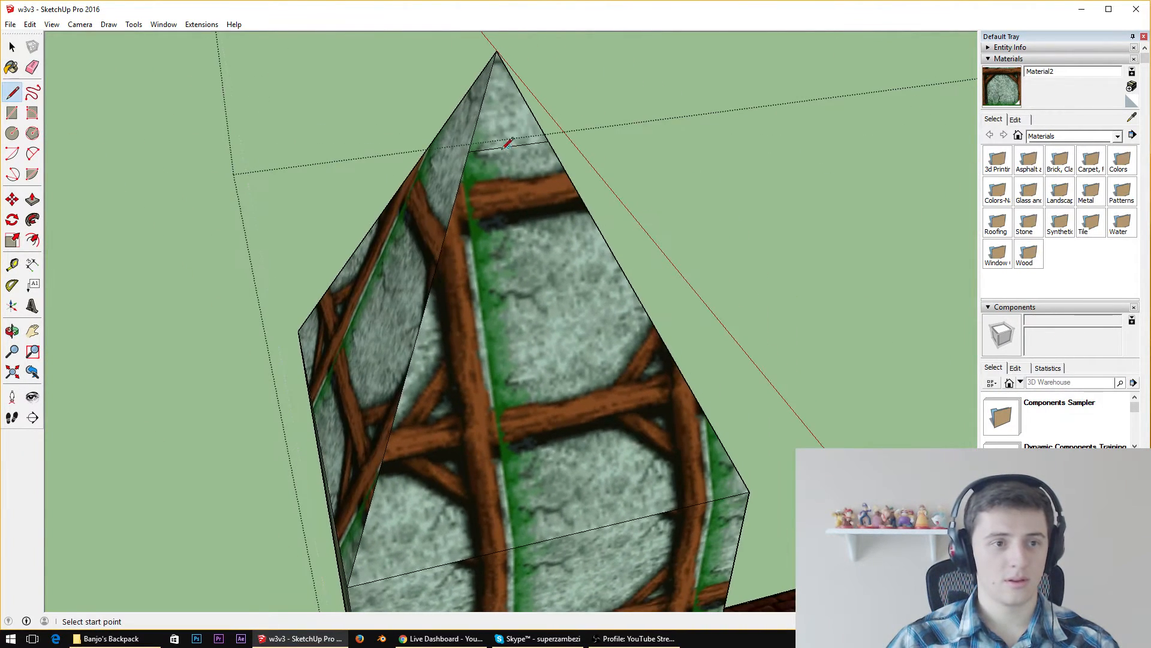
left_click(448, 118)
Erase the edges of the roof's tip above the line loop, leaving a small flat top on the tower
middle_click_drag(450, 119, 529, 177)
scroll(529, 177, "down", 4)
scroll(499, 67, "up", 1)
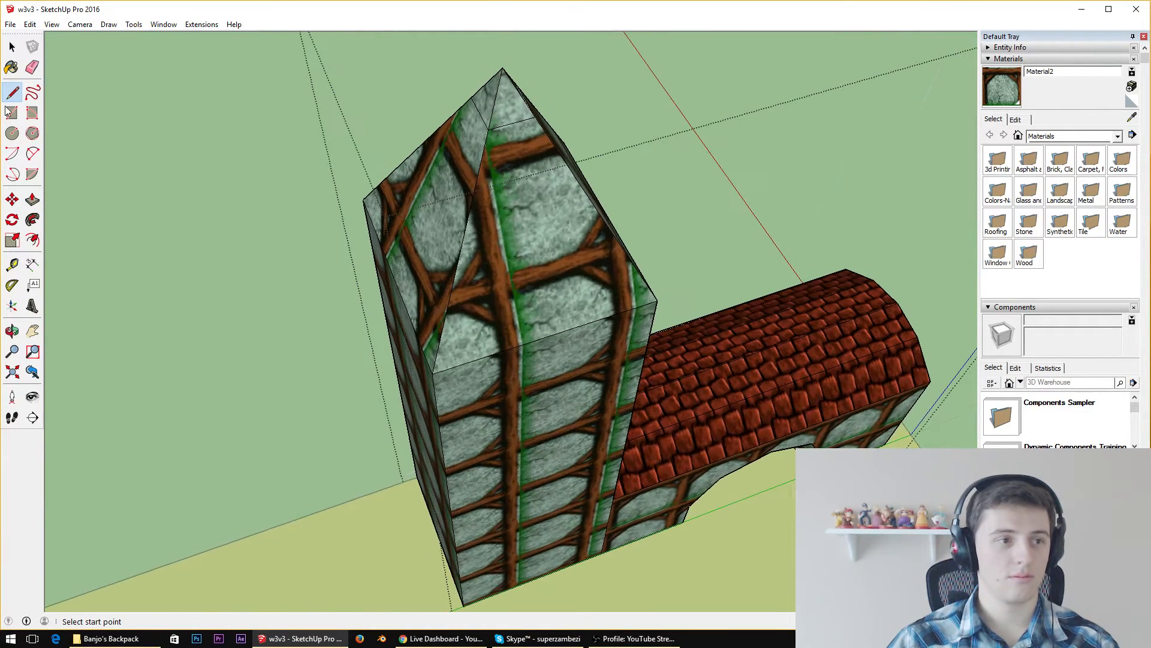
left_click(15, 68)
left_click(31, 67)
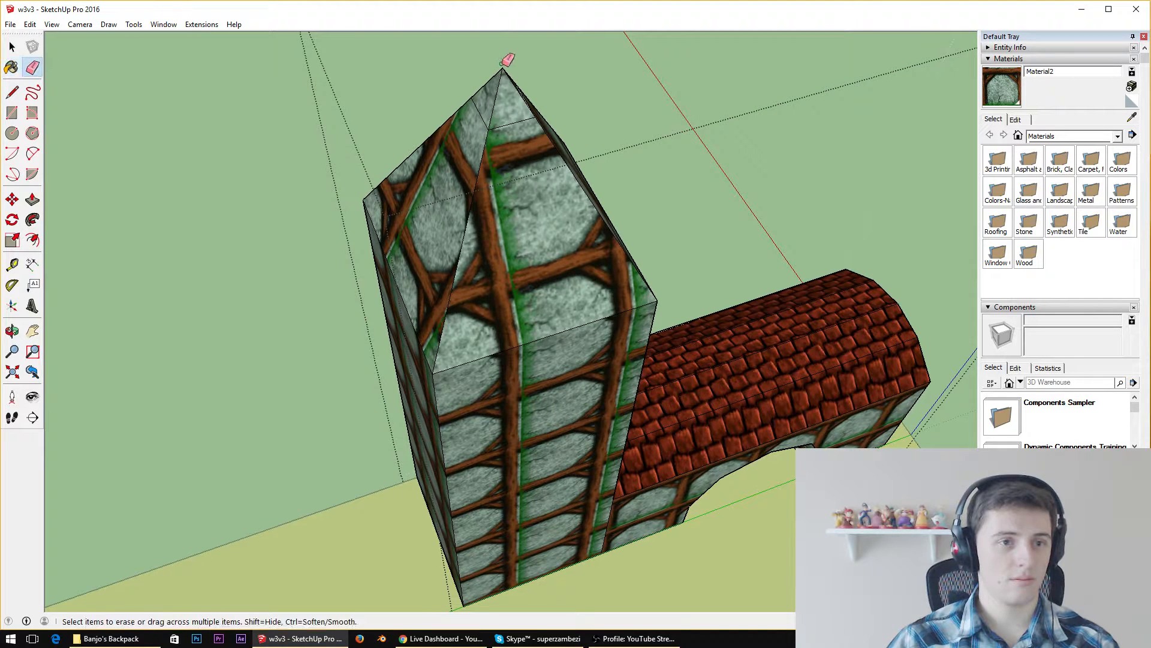
left_click_drag(501, 67, 491, 112)
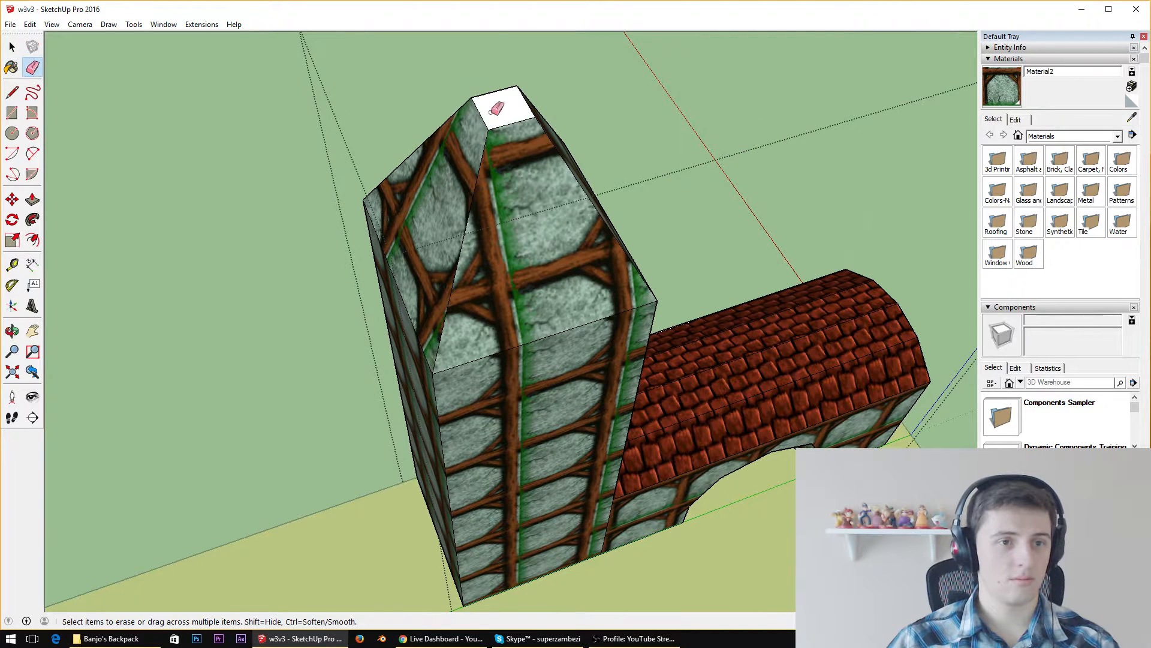
Sample the red tile texture from the arched building's roof and paint the tower roof's flat top and four slopes with it
left_click(1133, 119)
left_click(746, 329)
left_click(501, 107)
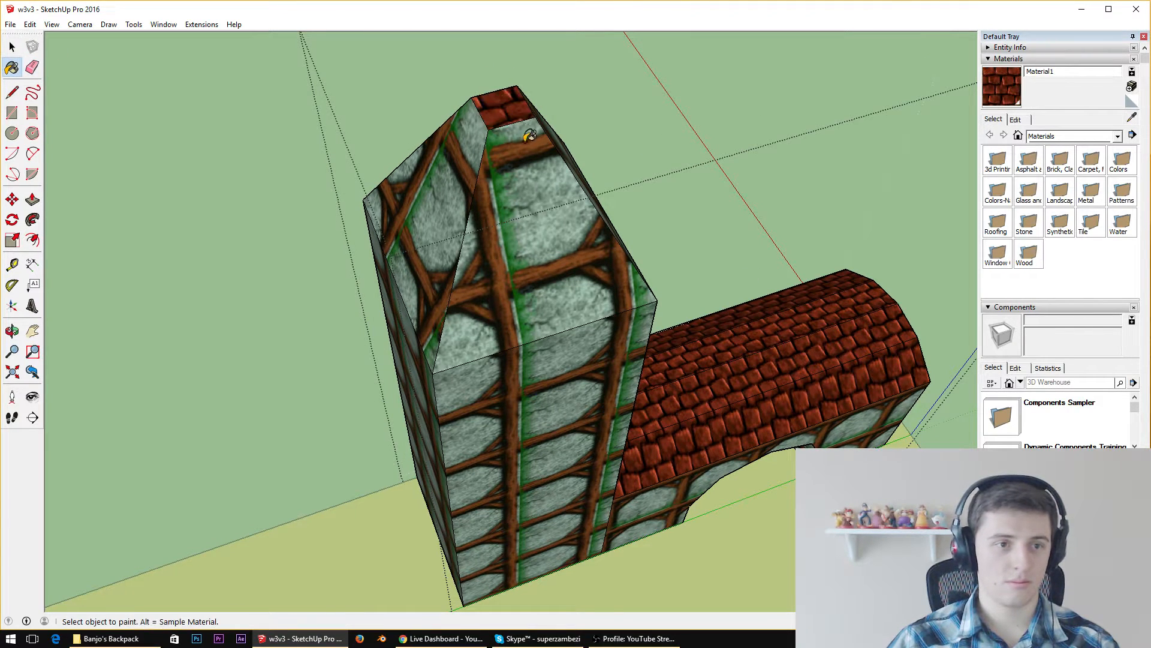
left_click(527, 180)
left_click(450, 166)
mouse_move(450, 166)
middle_mouse_down()
mouse_move(477, 207)
mouse_move(681, 85)
middle_mouse_up()
left_click(599, 120)
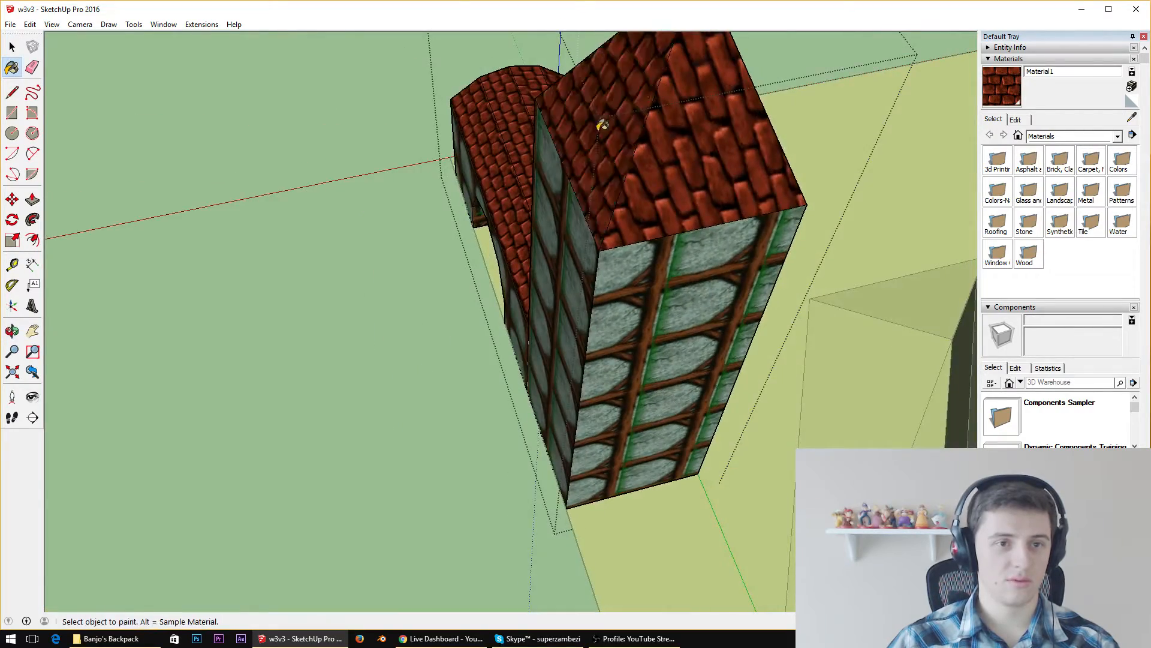
middle_click_drag(599, 121, 951, 250)
left_click(627, 98)
middle_click_drag(627, 98, 756, 103)
List the materials used in the model and choose the red roof tile texture Material1
scroll(756, 102, "down", 5)
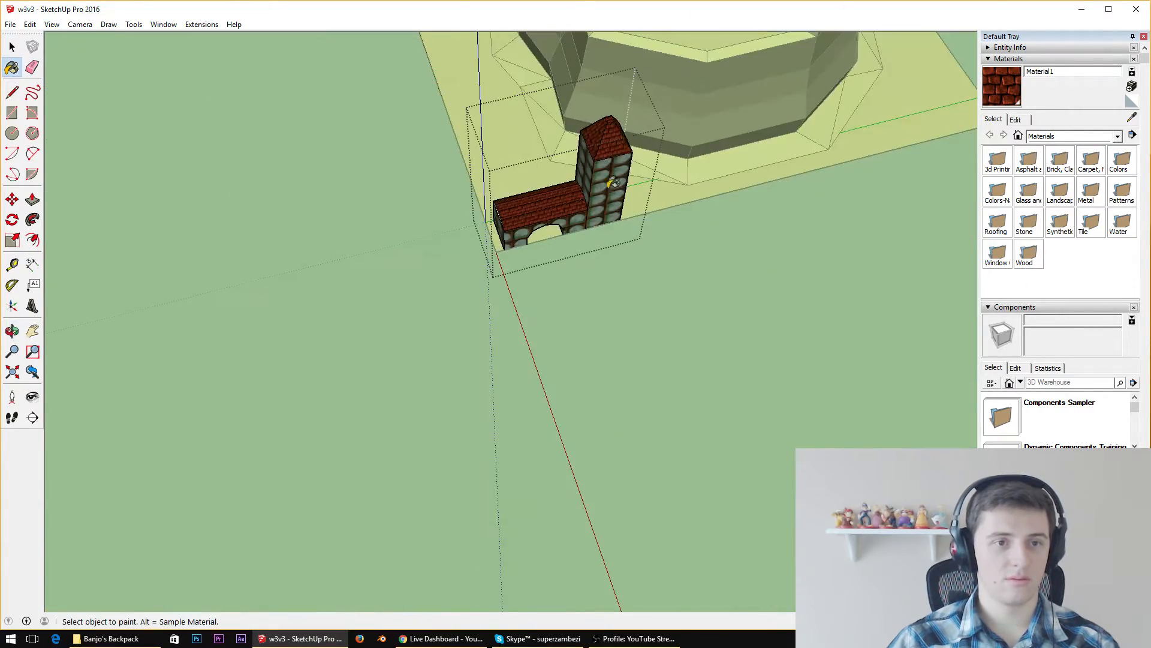
scroll(624, 123, "up", 6)
middle_click_drag(586, 105, 908, 100)
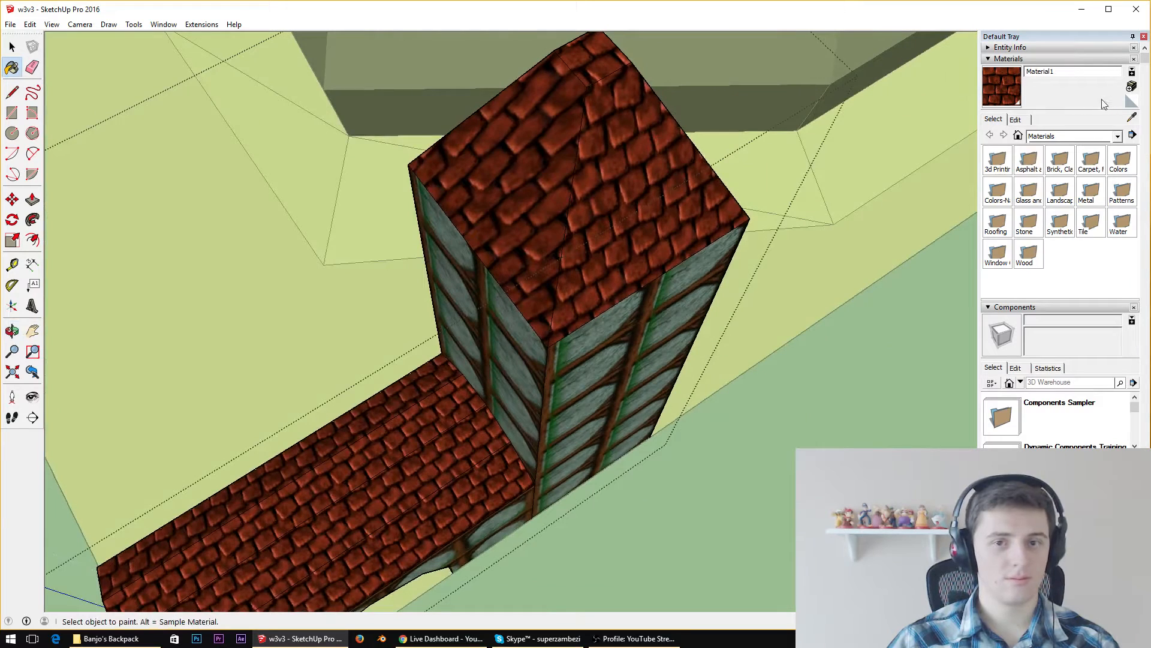
middle_click_drag(450, 458, 718, 288)
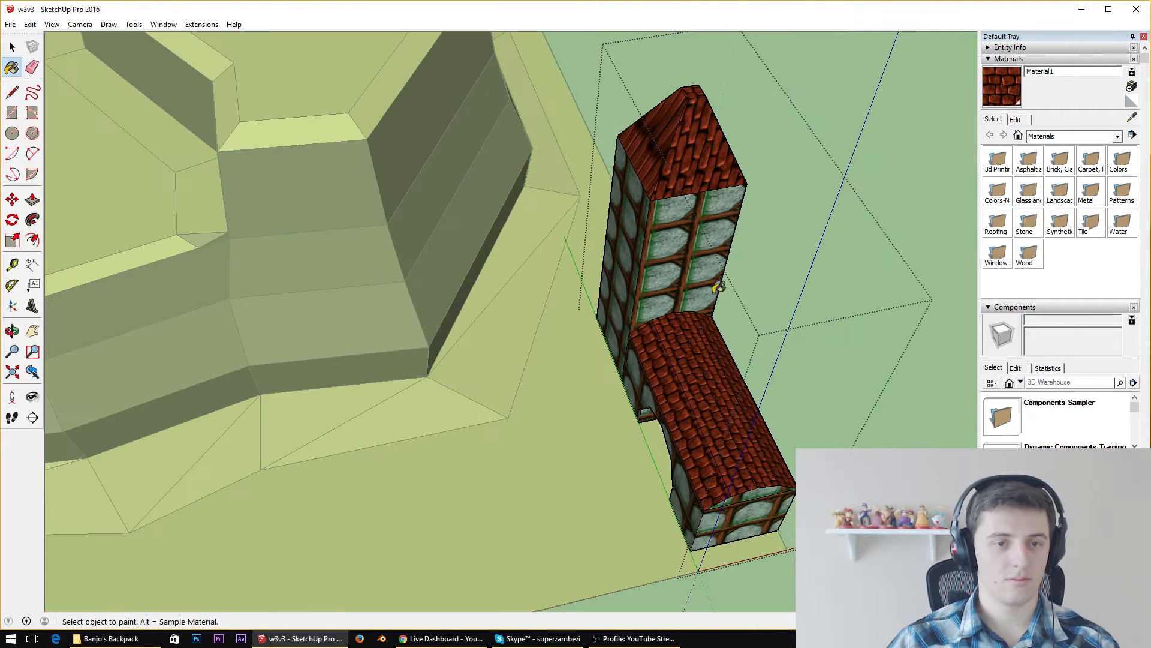
left_click(1133, 118)
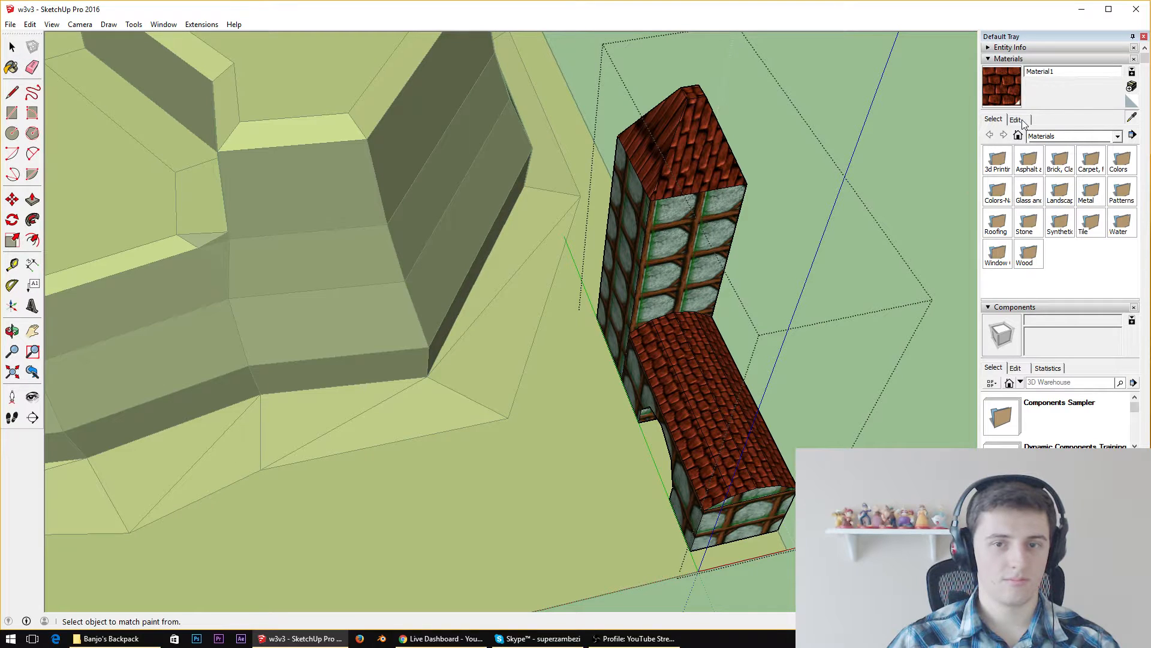
left_click(1118, 136)
left_click(1058, 148)
scroll(1087, 237, "down", 3)
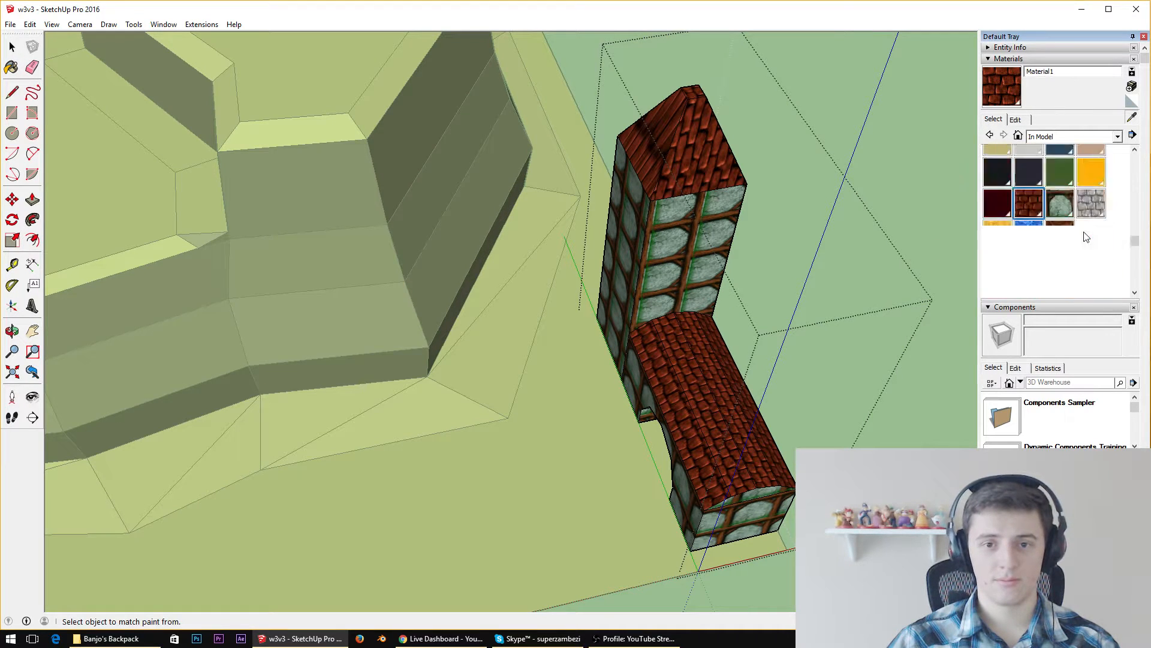
left_click(1029, 202)
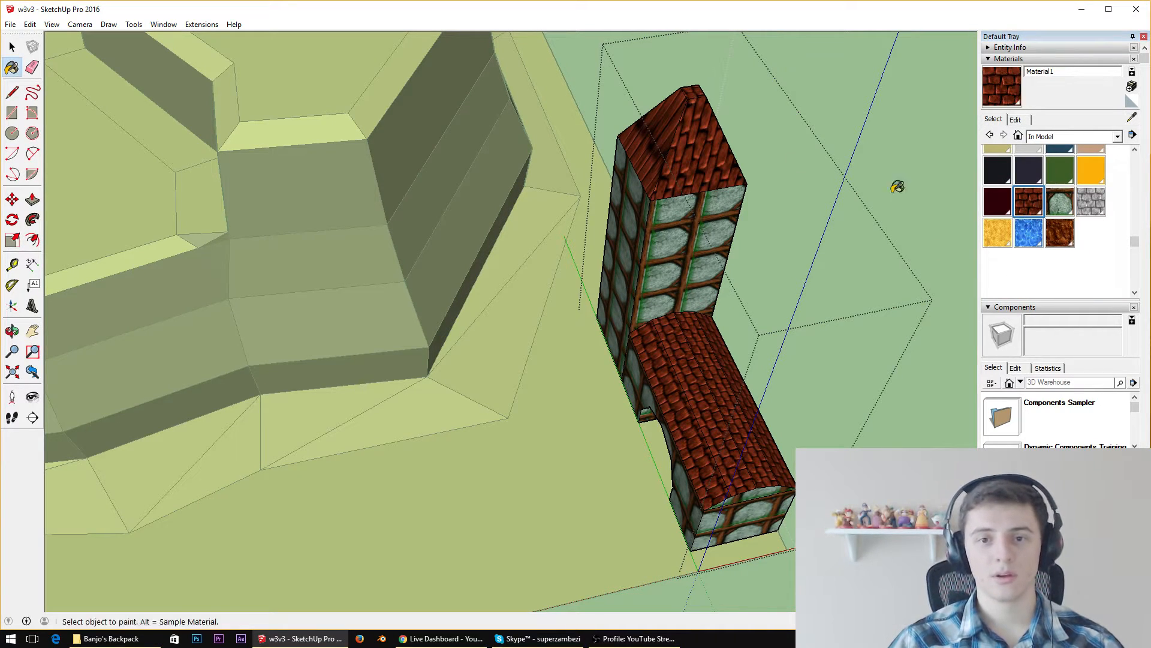
Paint the small flat top of the tower roof with the red tile texture Material1 and check the surrounding slopes
middle_click_drag(667, 135, 622, 82)
scroll(600, 66, "up", 5)
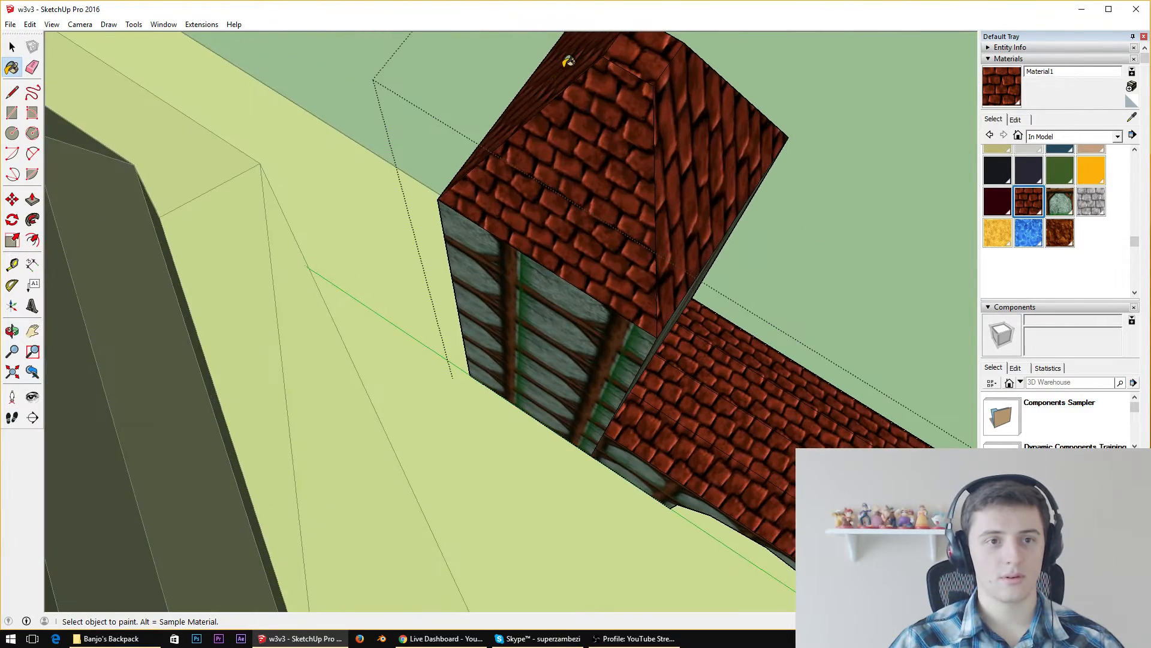
middle_click_drag(694, 114, 748, 280)
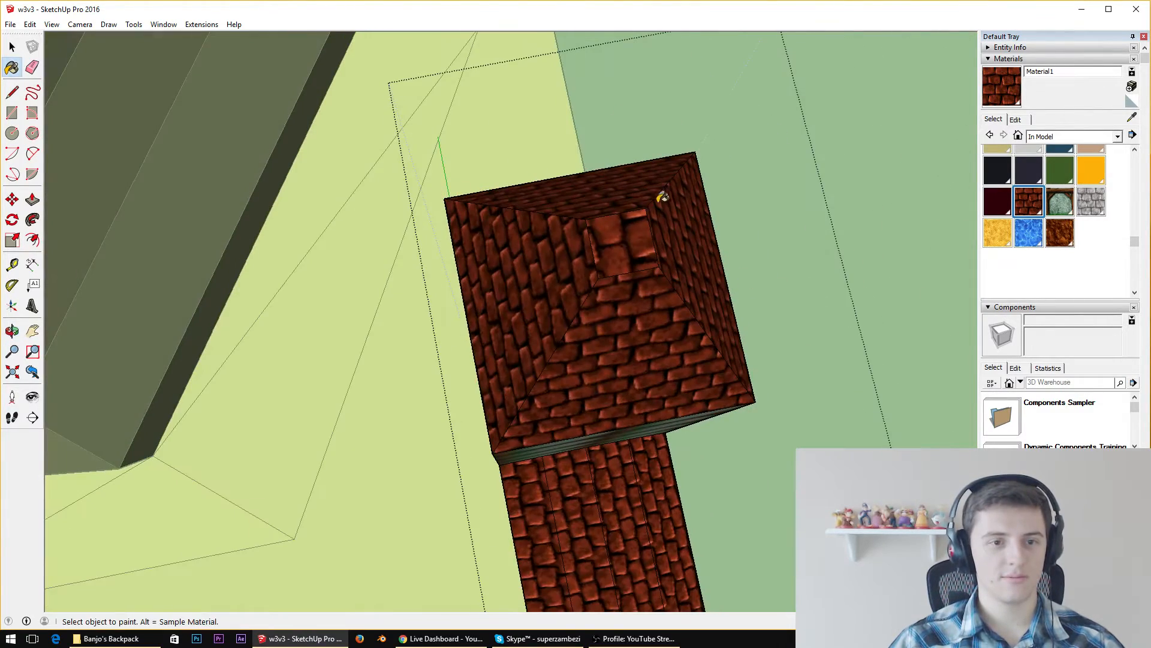
left_click(628, 224)
middle_click_drag(584, 318, 754, 194)
key("space")
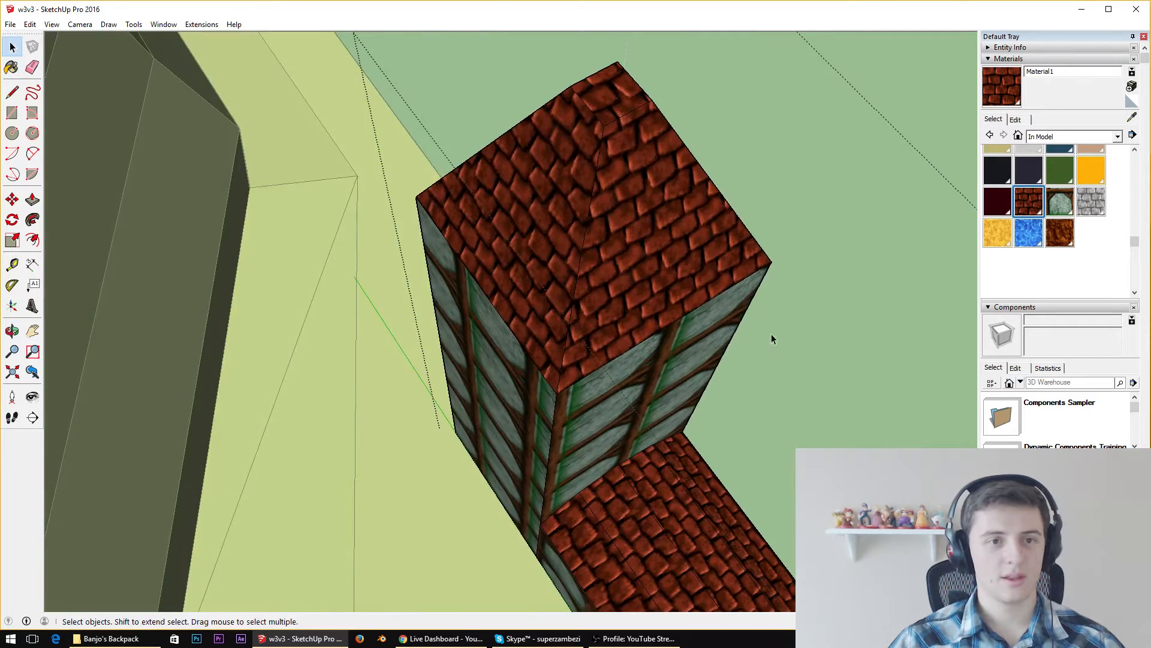
Sample the timber-framed wall texture Material2 from the arched building and paint the tower's walls with it
middle_click_drag(771, 335, 800, 178)
scroll(750, 326, "down", 5)
middle_click_drag(700, 398, 804, 282)
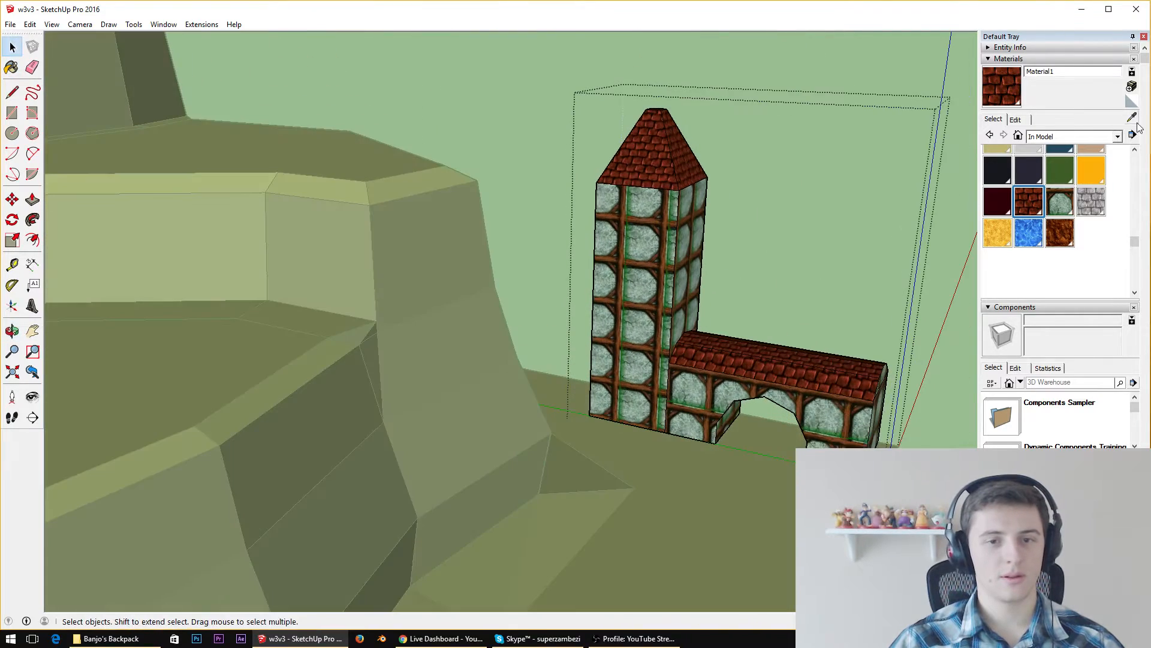
left_click(1133, 113)
left_click(728, 384)
left_click(637, 331)
left_click(688, 259)
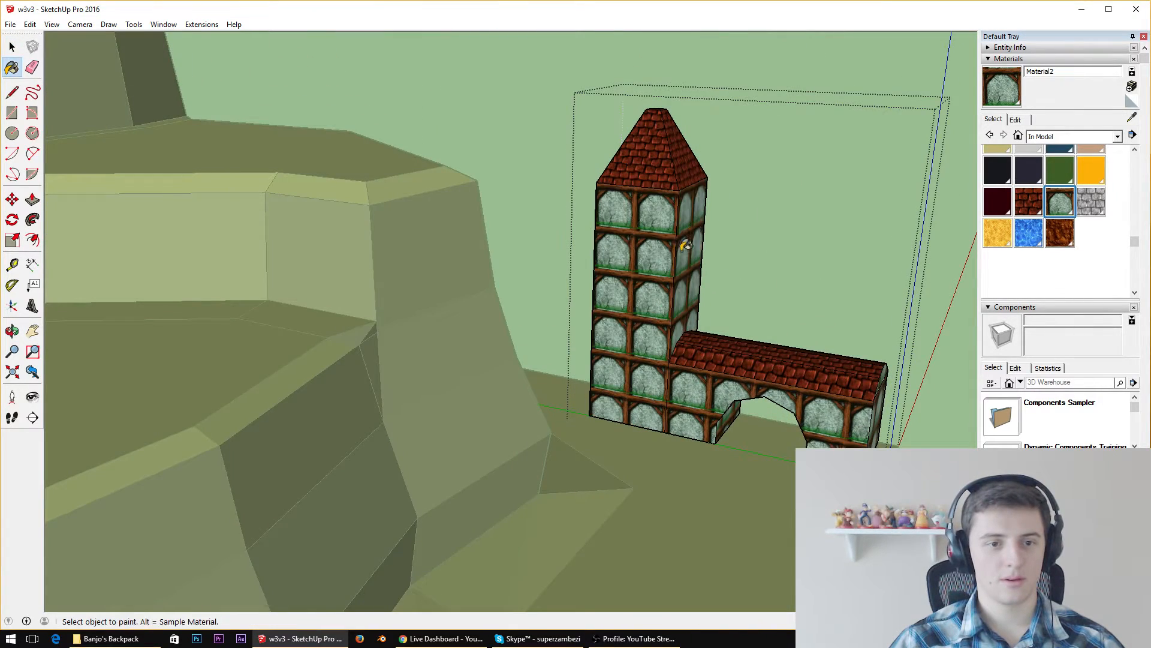
middle_click_drag(717, 225, 254, 376)
left_click(255, 376)
middle_click_drag(355, 358, 345, 294)
left_click(205, 277)
Copy the arched wing's walls and roof to the opposite side of the tower, attaching the copy at the tower's base corner
scroll(777, 209, "down", 3)
scroll(795, 238, "down", 3)
scroll(345, 294, "up", 6)
key("space")
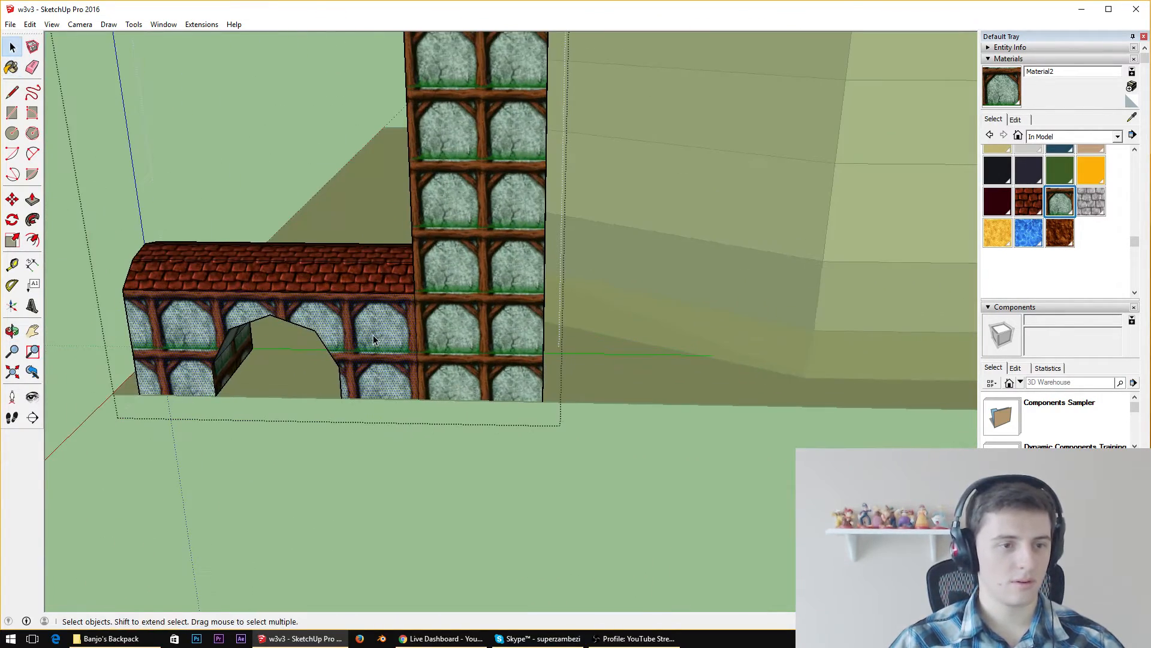
middle_click_drag(373, 335, 920, 364)
left_click(409, 291, "shift")
middle_click_drag(851, 308, 151, 285)
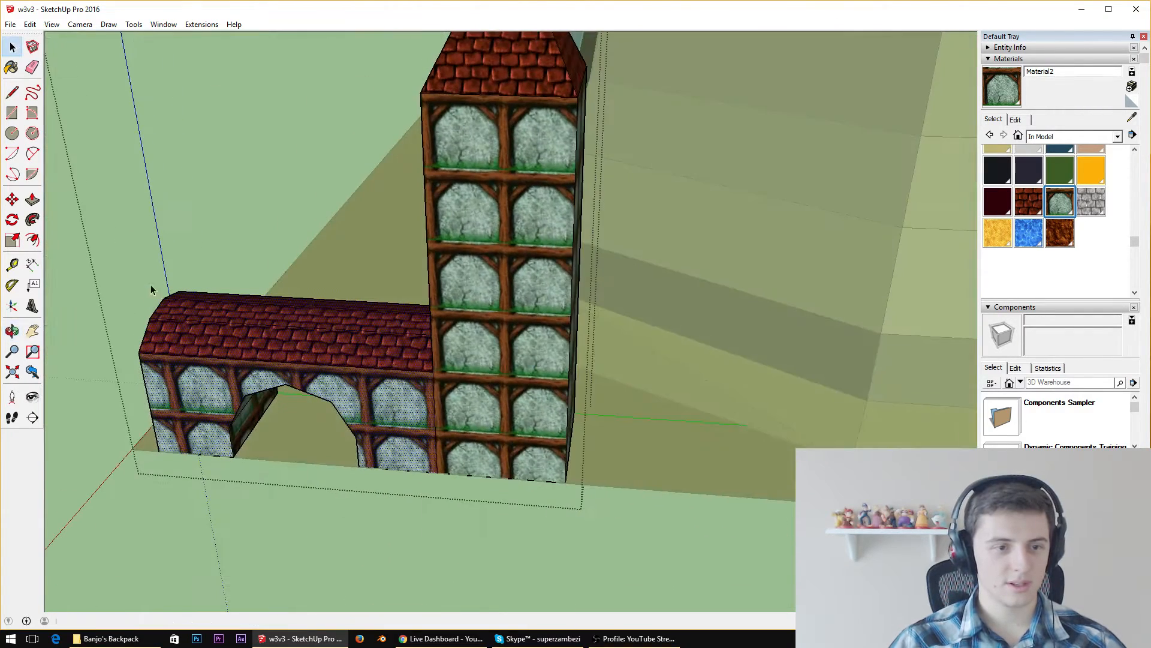
key("a")
key("m")
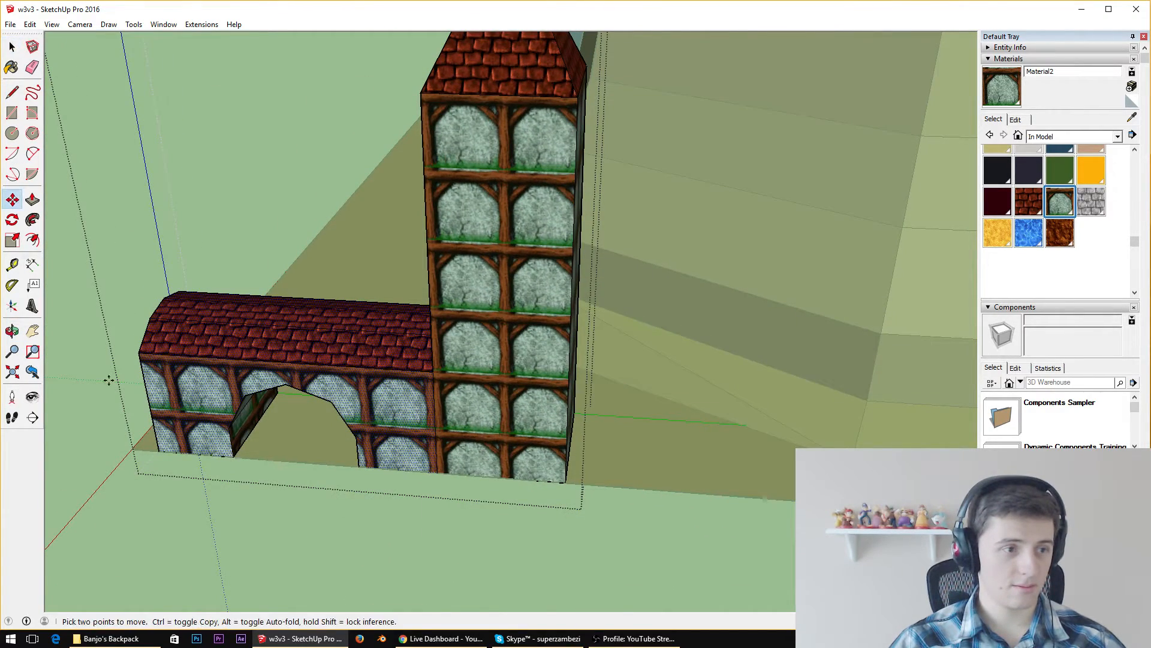
left_click(159, 451)
key("ctrl")
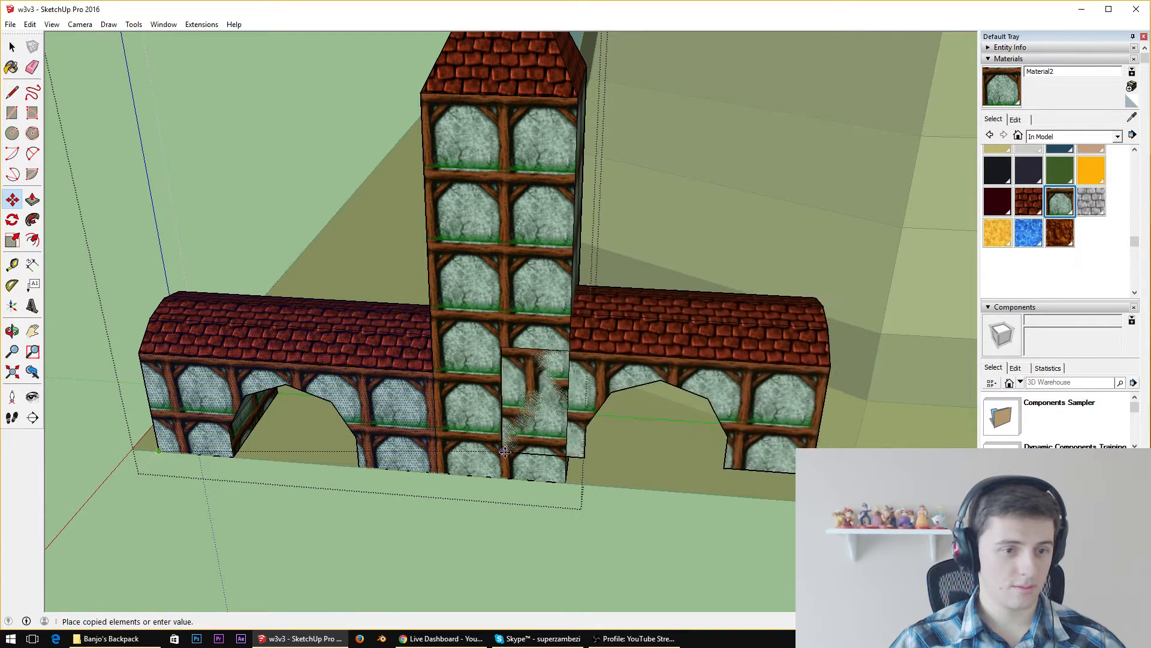
left_click(567, 481)
key("space")
left_click(803, 225)
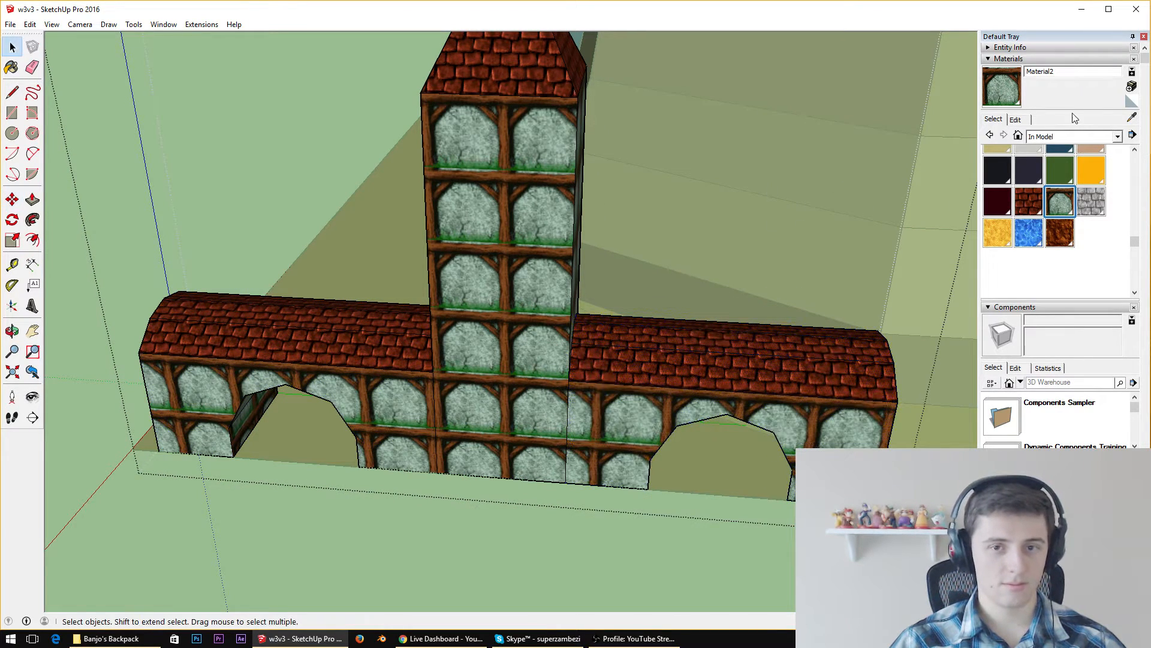
Sample the tower's timber wall texture and paint the copied wing's front wall with it
left_click(1129, 119)
left_click(509, 363)
left_click(585, 401)
Draw a line between the bottom corners of the copied wing's open end to close it with a face
middle_click_drag(747, 410, 470, 420)
middle_click_drag(544, 390, 339, 430)
middle_click_drag(367, 333, 90, 114)
left_click(5, 99)
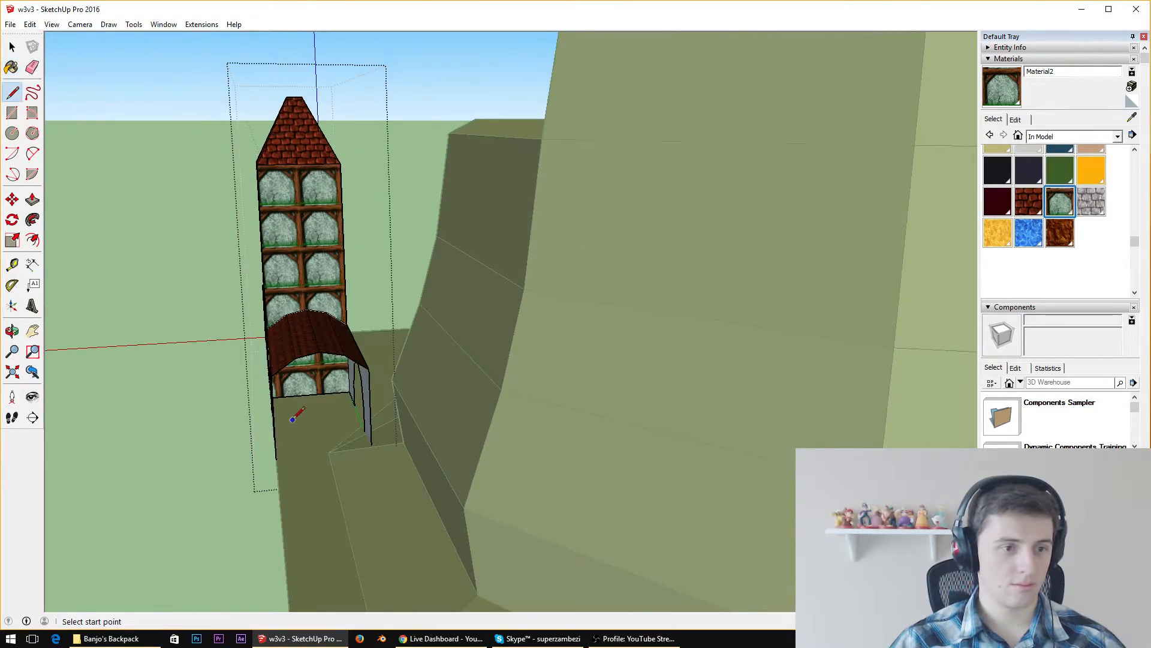
scroll(295, 415, "up", 6)
middle_click_drag(322, 388, 834, 360)
scroll(831, 364, "down", 4)
middle_click_drag(709, 366, 384, 465)
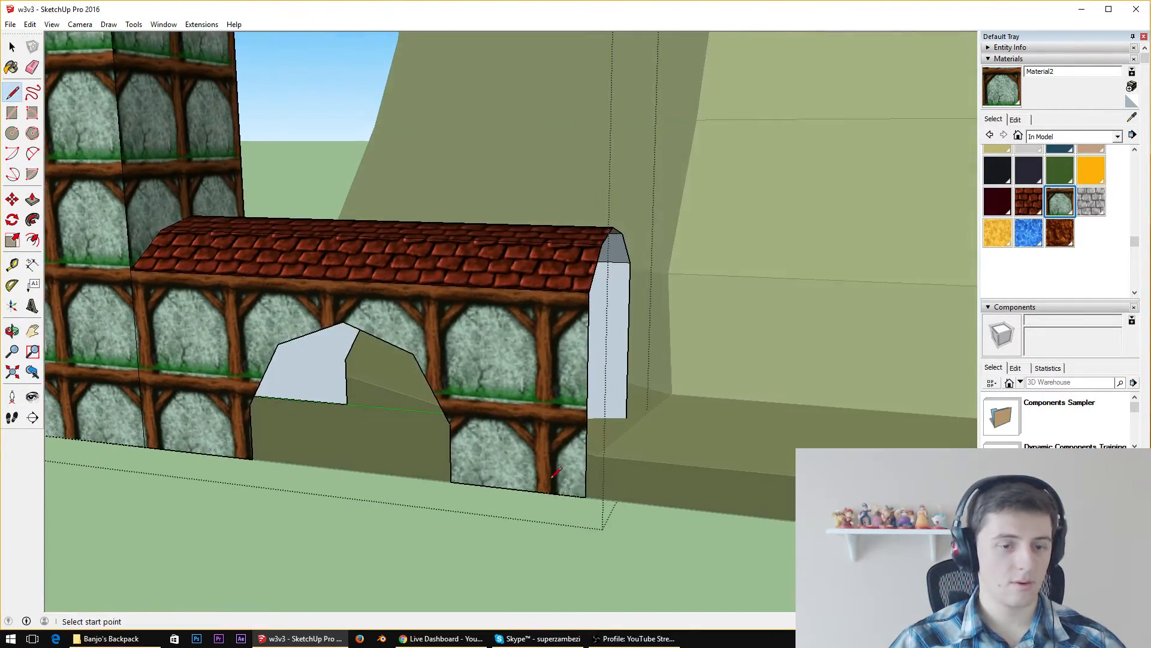
left_click(586, 495)
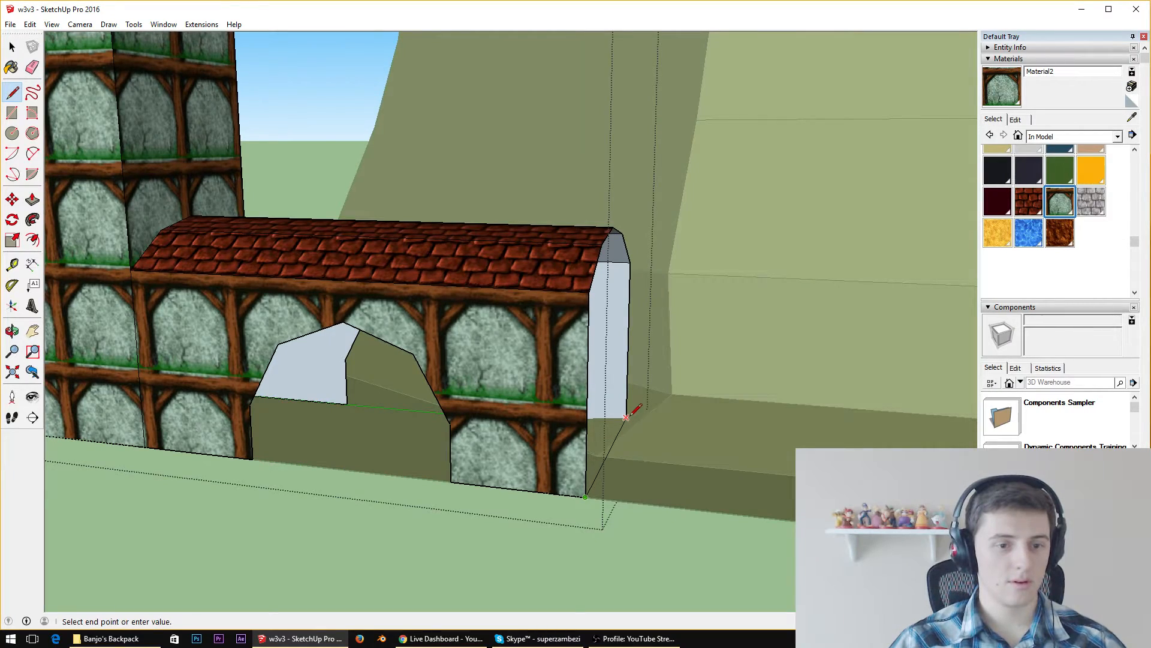
middle_click_drag(630, 412, 259, 371)
middle_click_drag(498, 426, 625, 396)
left_click(733, 394)
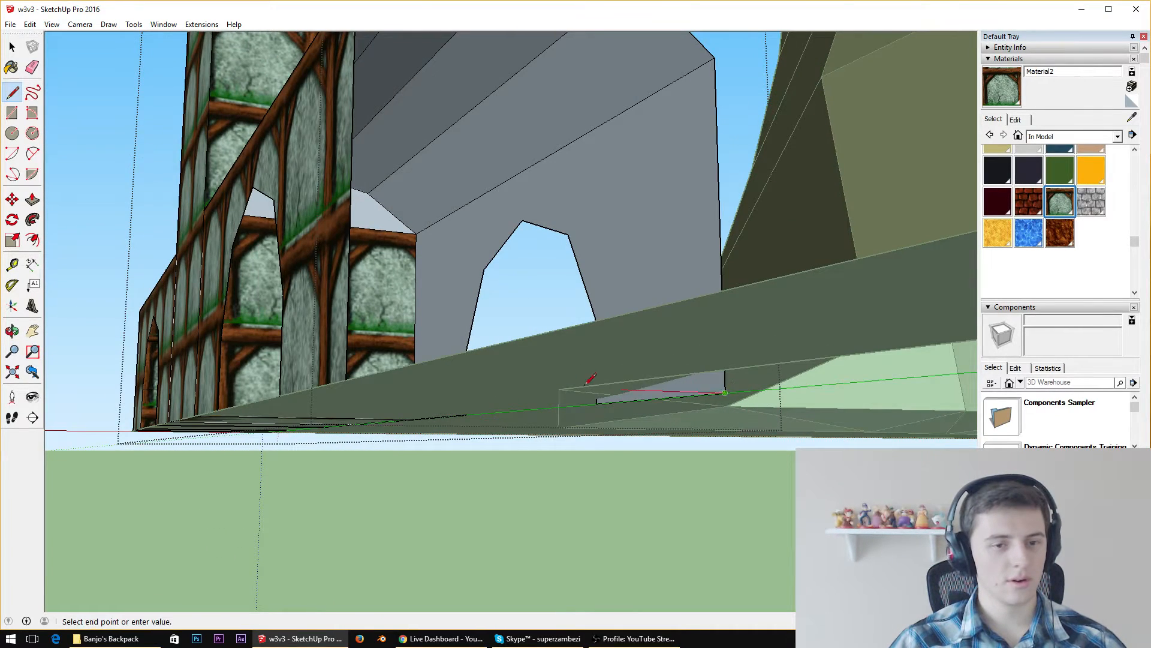
middle_click_drag(733, 394, 510, 394)
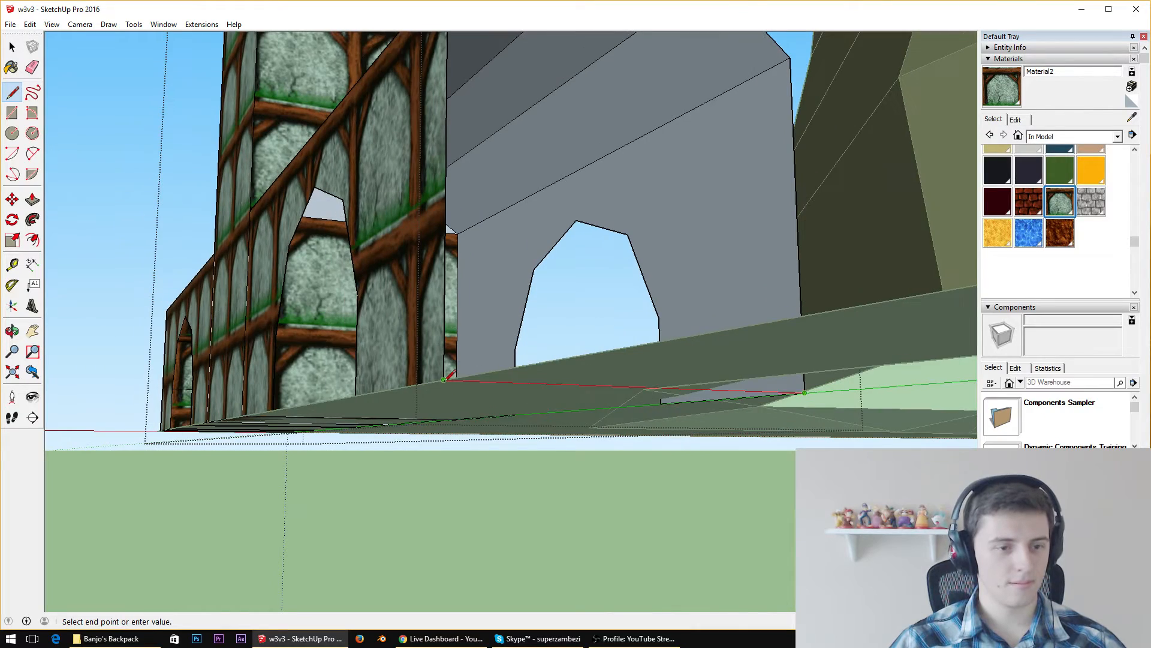
left_click(461, 392)
Draw lines between the front and back arch corners on the tower-side half of the copied wing's archway, up to its peak
middle_click_drag(460, 329, 597, 430)
scroll(370, 238, "up", 3)
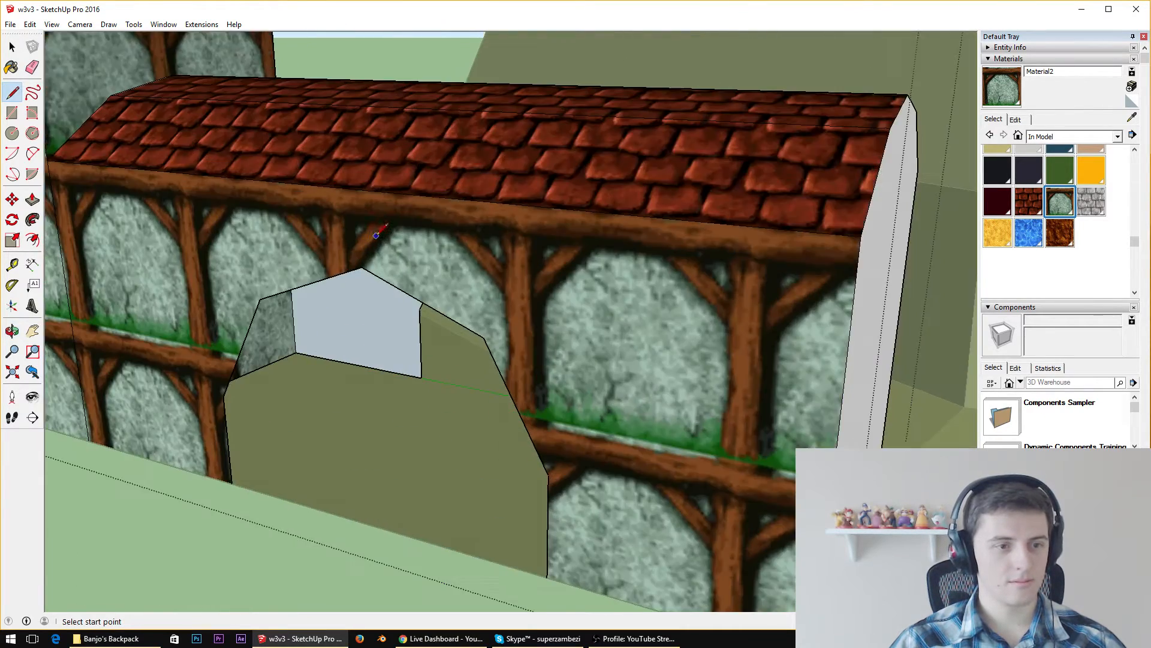
middle_click_drag(438, 267, 565, 143)
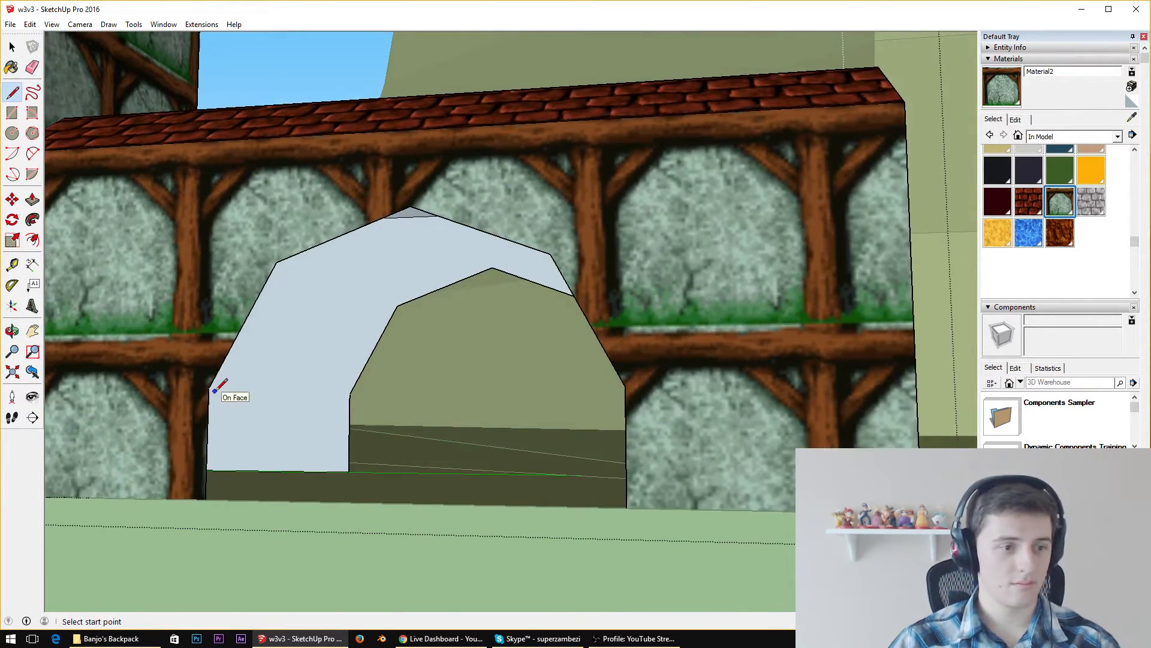
left_click(291, 379)
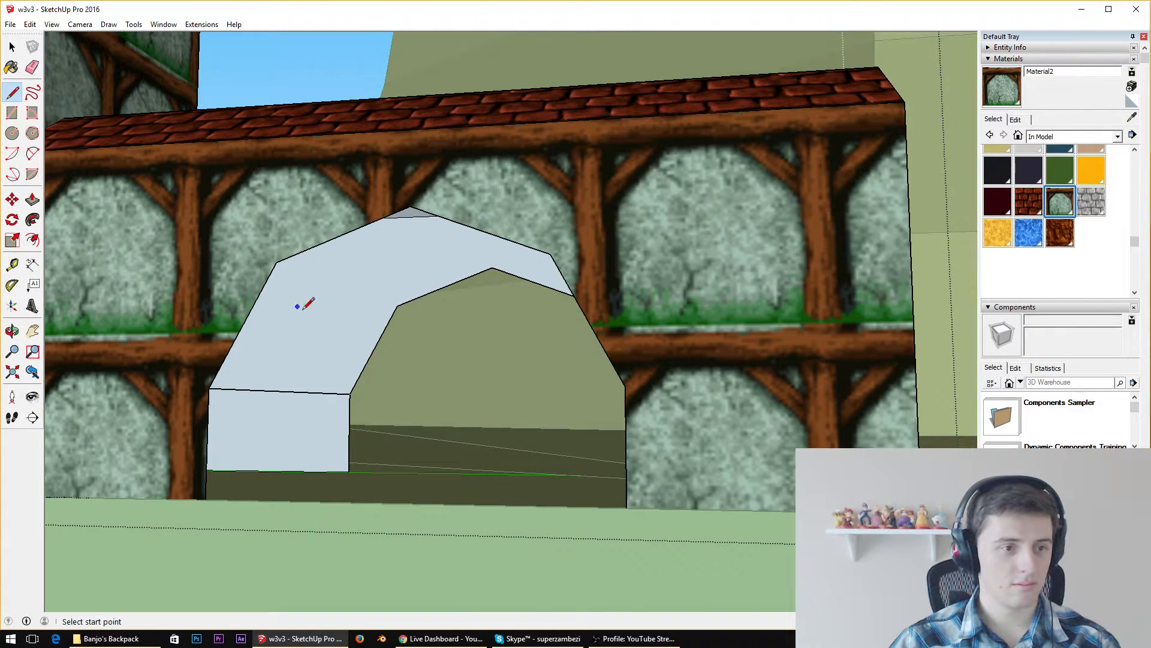
left_click(205, 499)
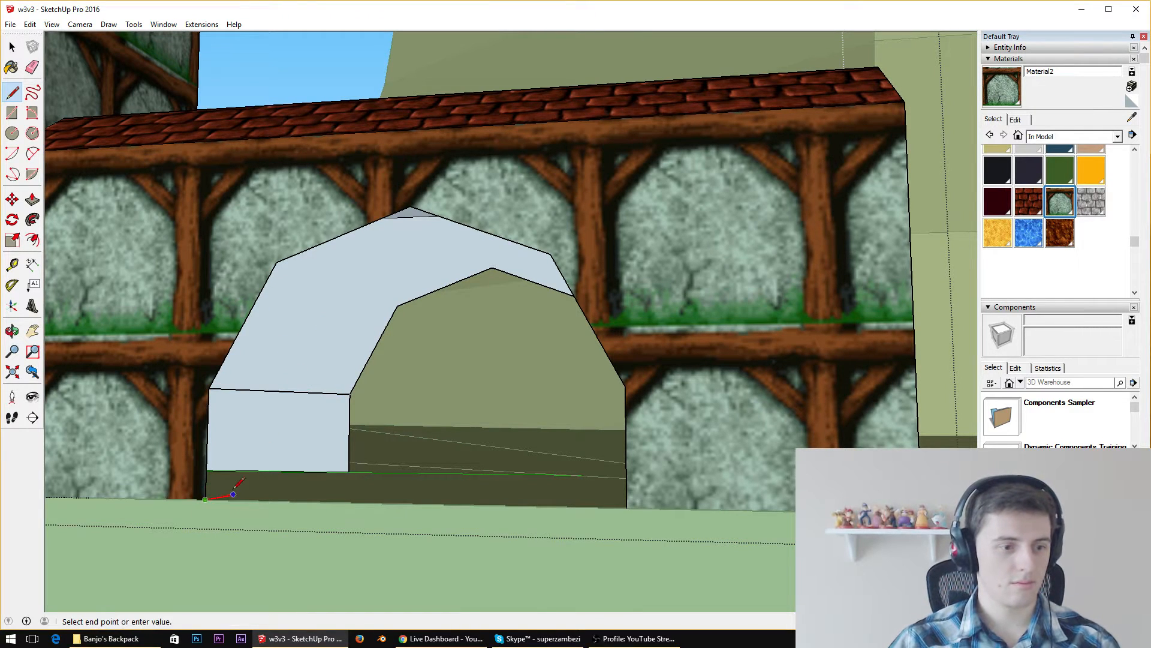
left_click(333, 466)
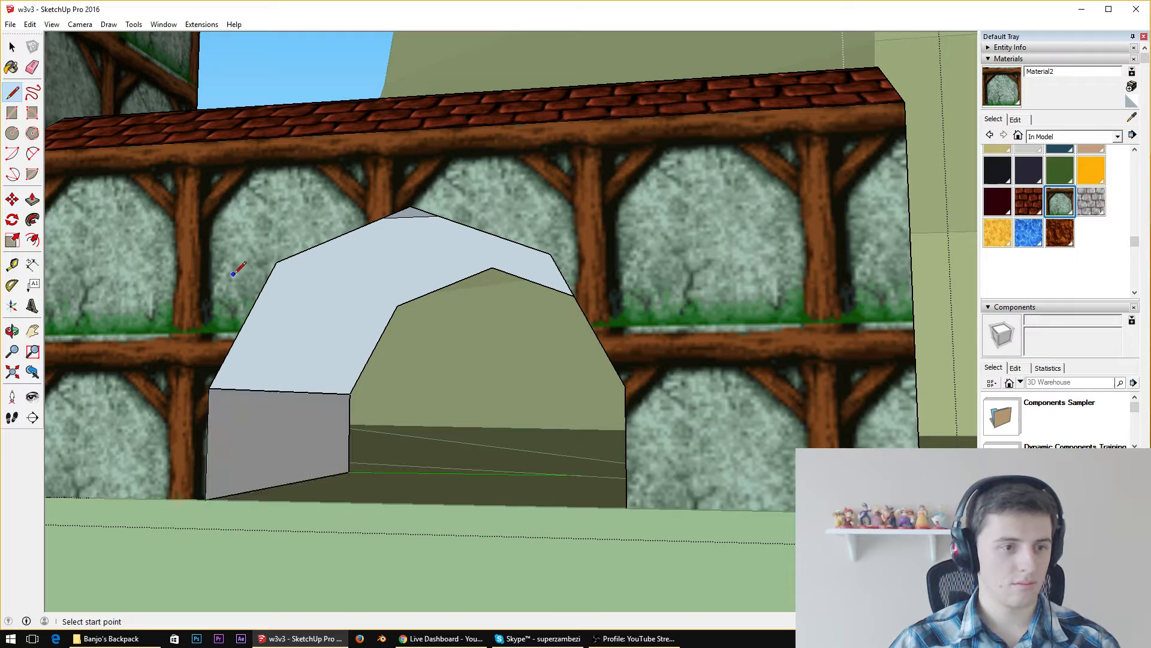
left_click(277, 261)
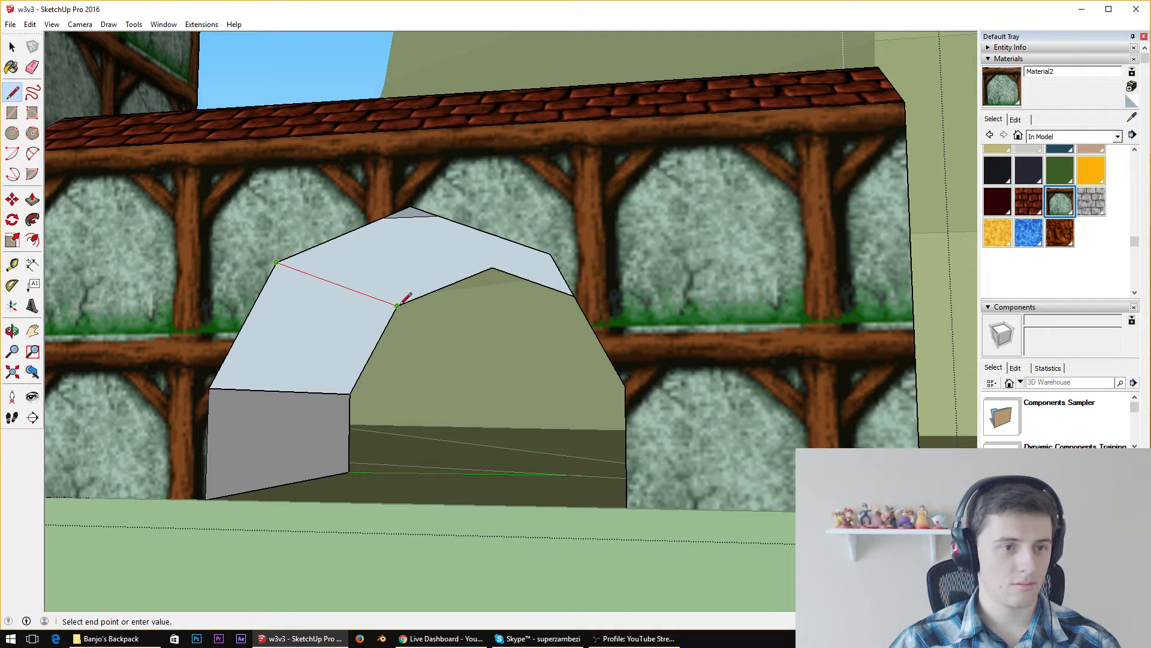
left_click(397, 306)
left_click(410, 207)
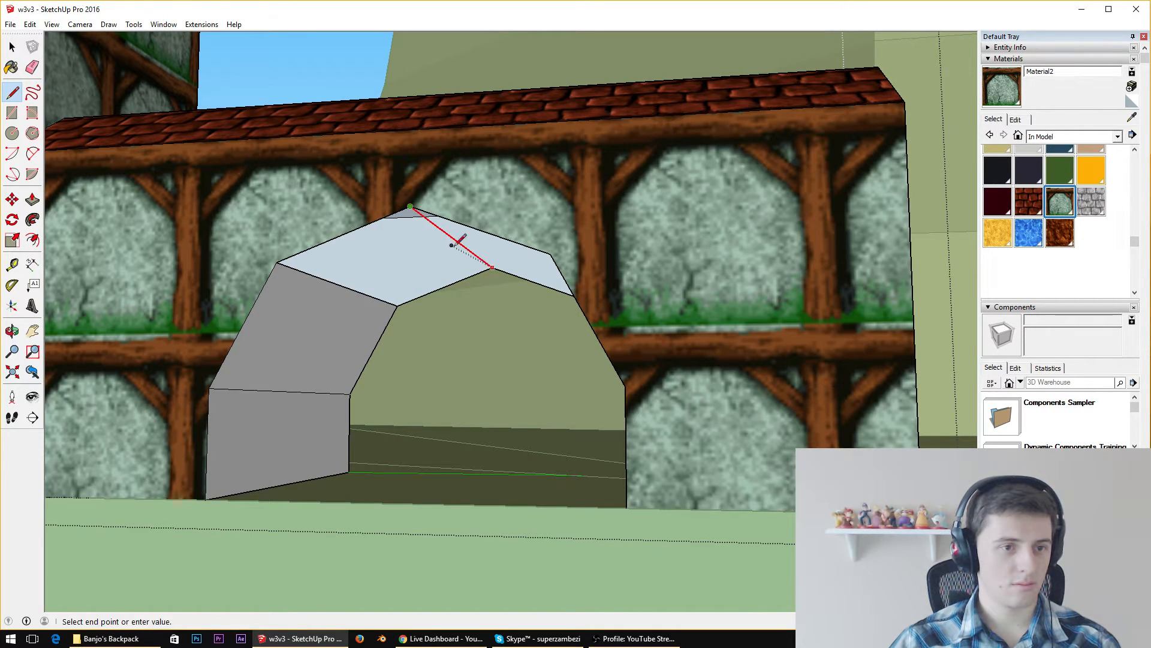
left_click(485, 261)
Connect the front and back arch corners on the outer half of the copied wing's archway to complete the passage's inner surface
middle_click_drag(552, 253, 479, 312)
left_click(809, 270)
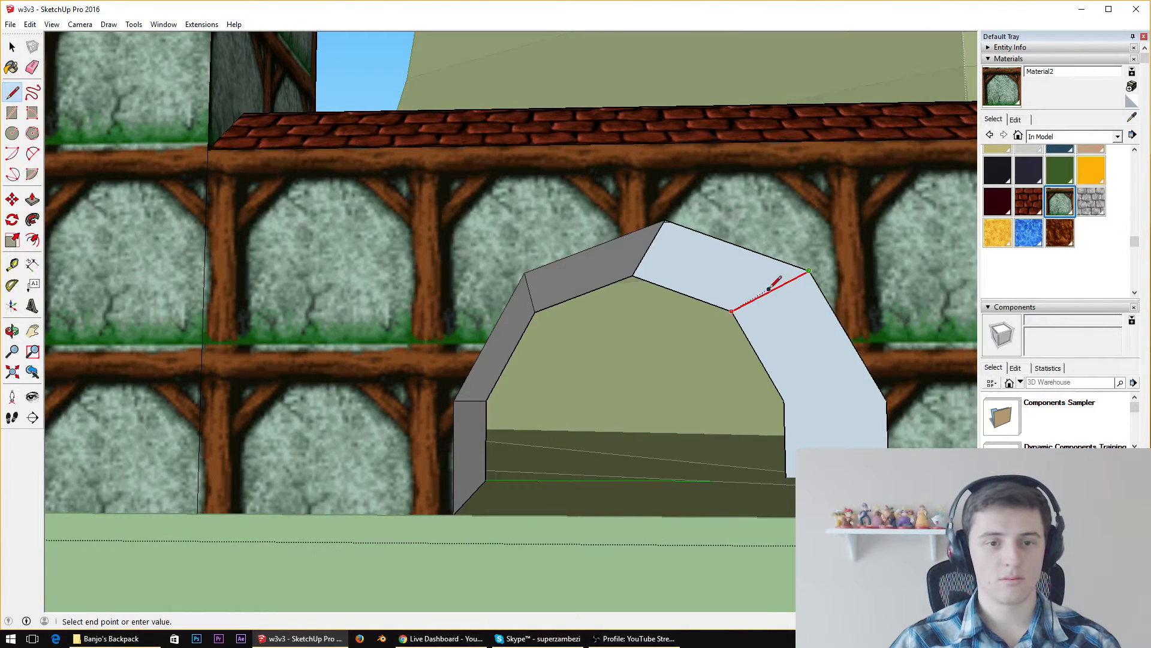
left_click(732, 310)
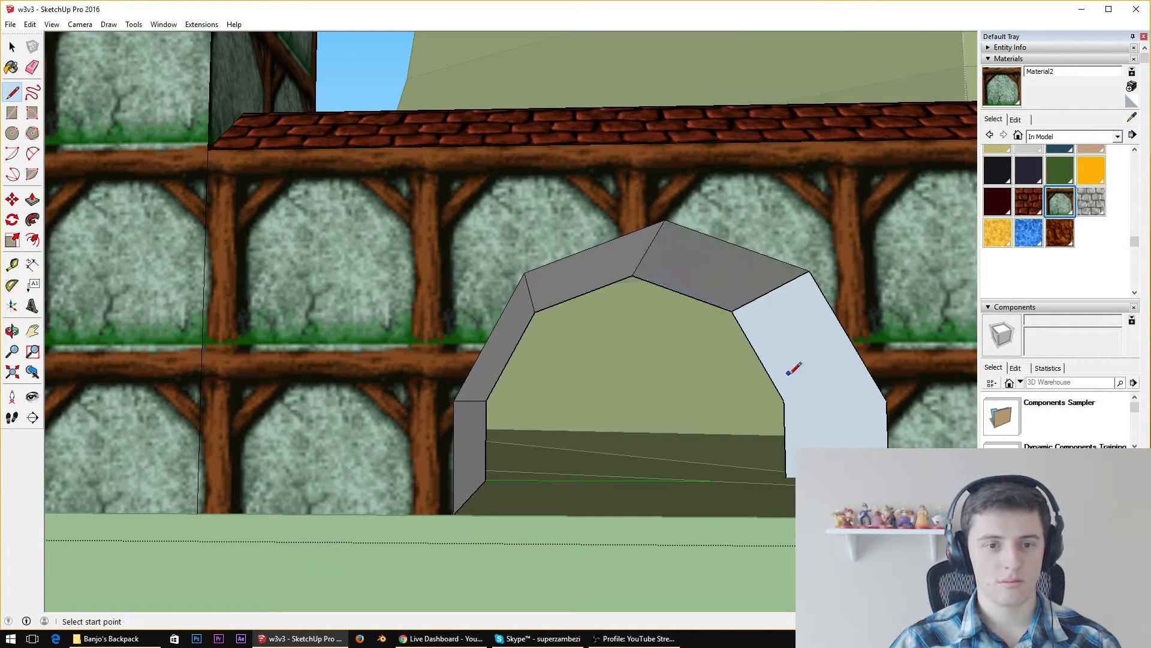
left_click(783, 400)
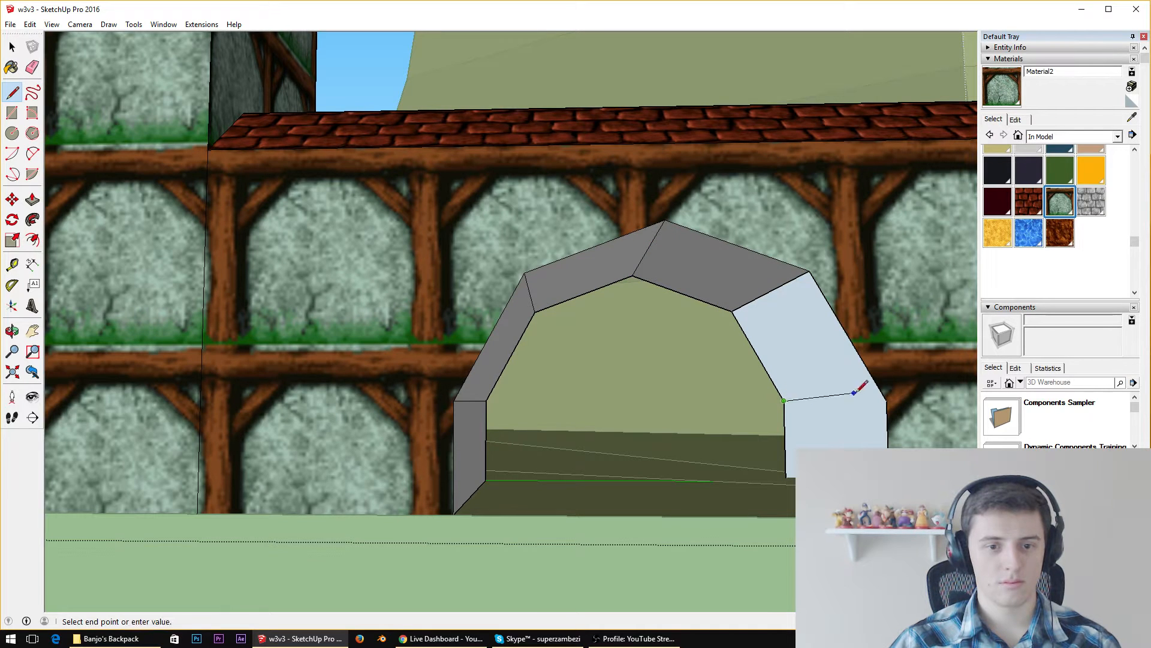
left_click(887, 400)
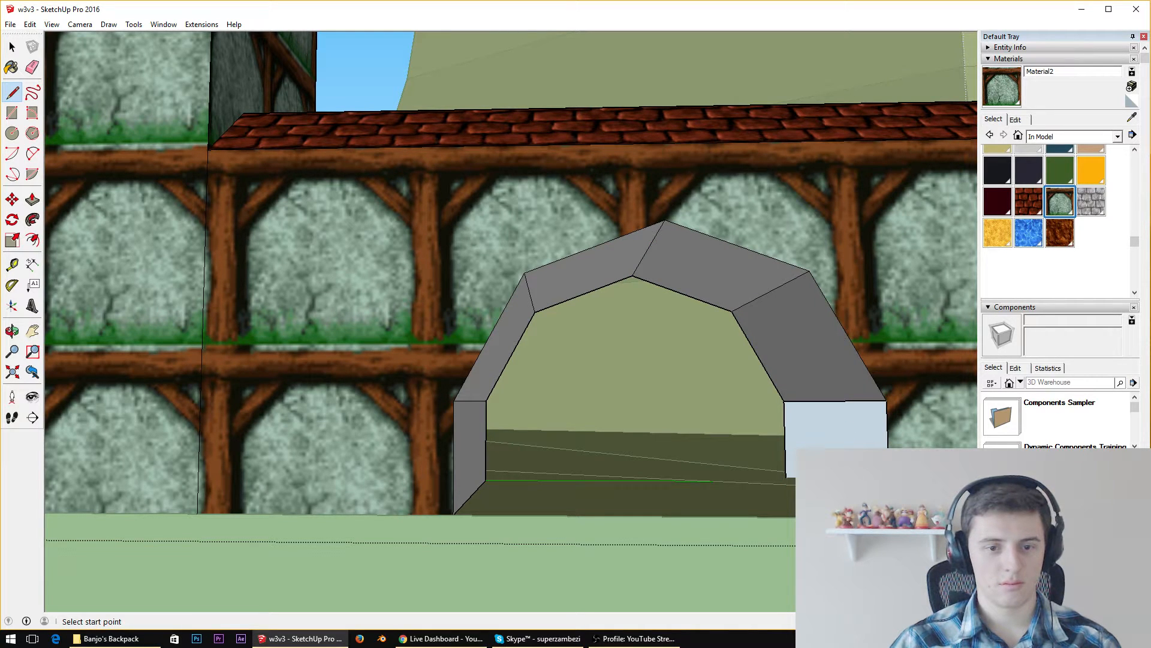
middle_click_drag(884, 517, 897, 433)
left_click(924, 412)
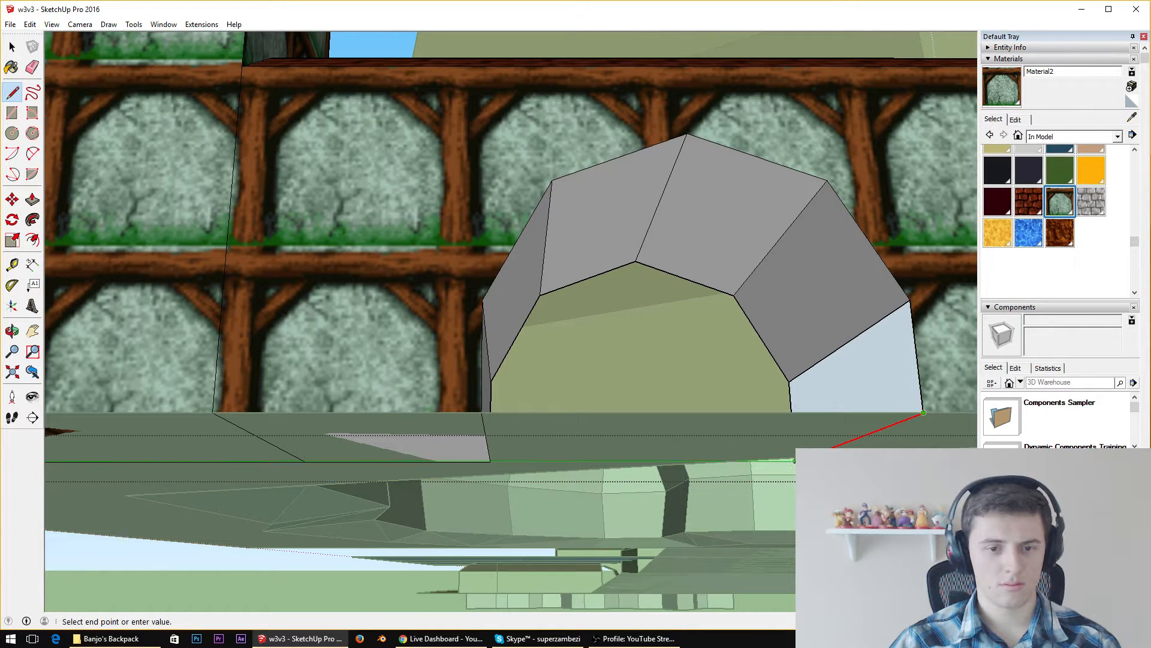
left_click(795, 462)
Remove the unneeded bottom faces beneath the building and erase the dividing edges under the tower and copied wing
middle_click_drag(812, 406, 786, 392)
key("space")
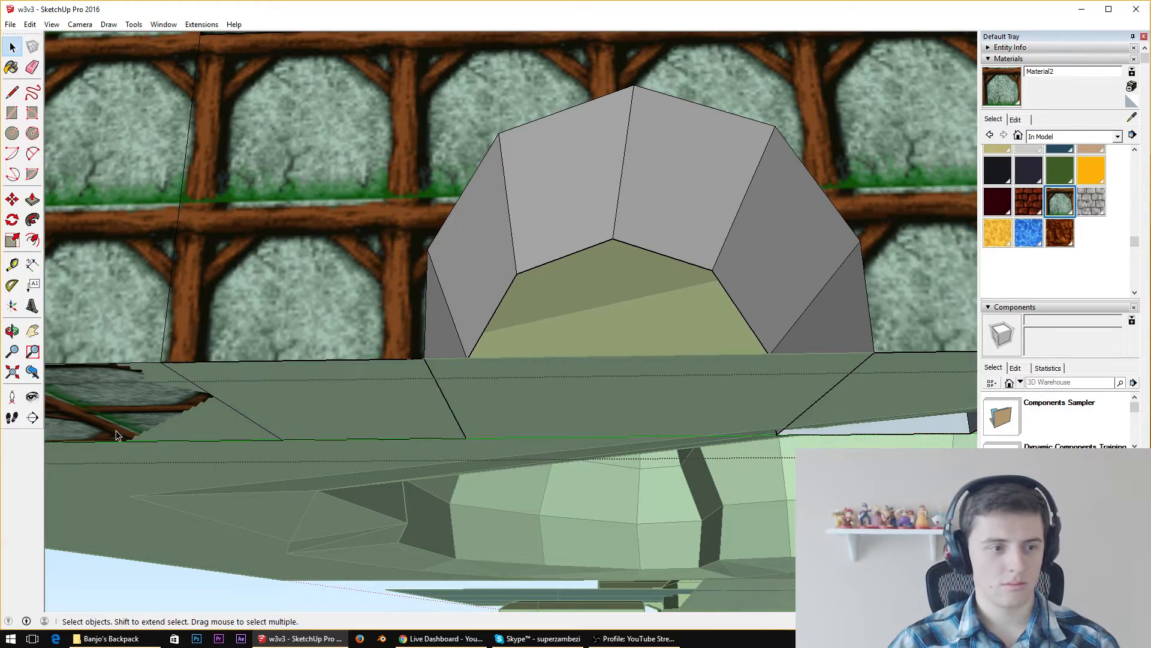
scroll(117, 429, "down", 5)
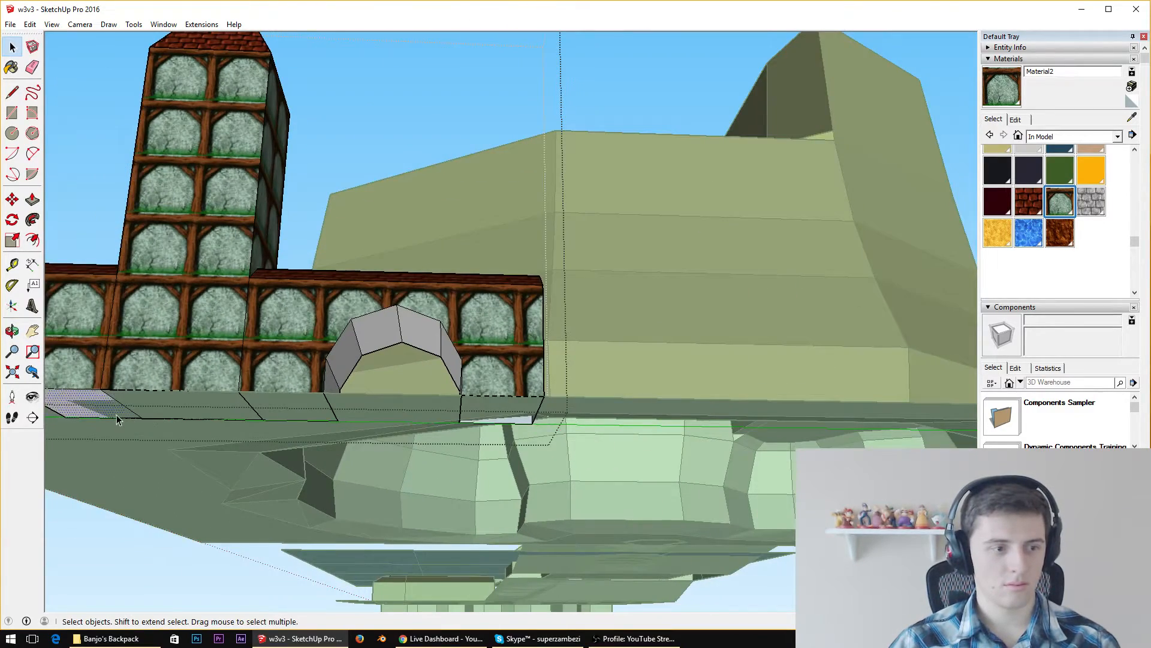
middle_click_drag(117, 420, 265, 363)
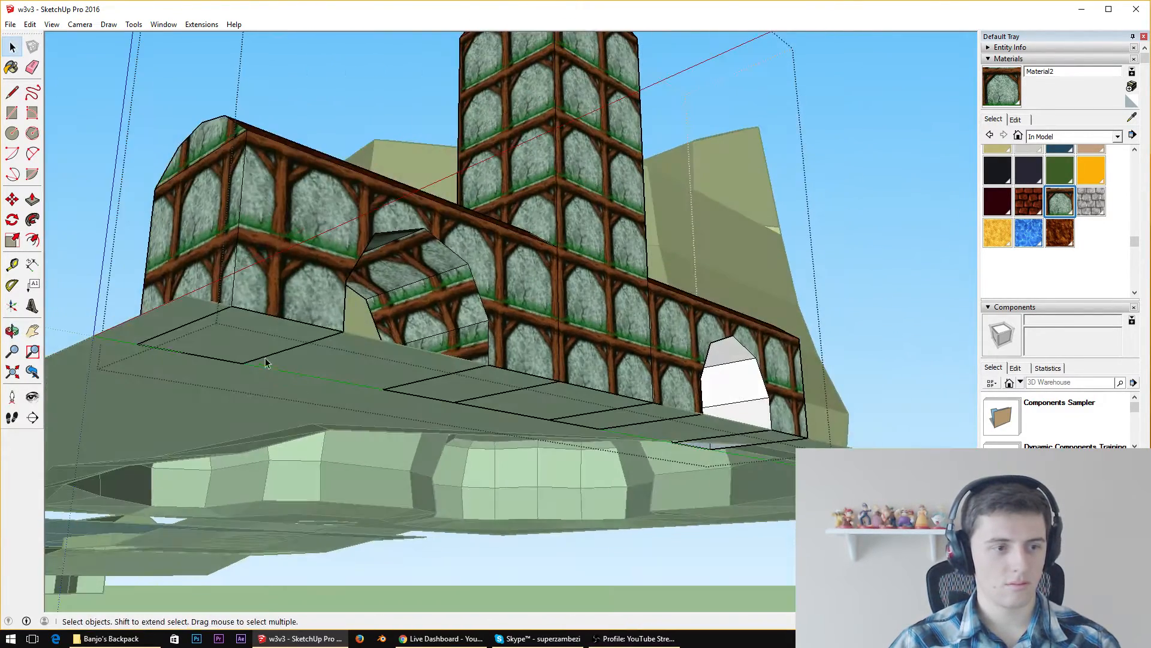
key("e")
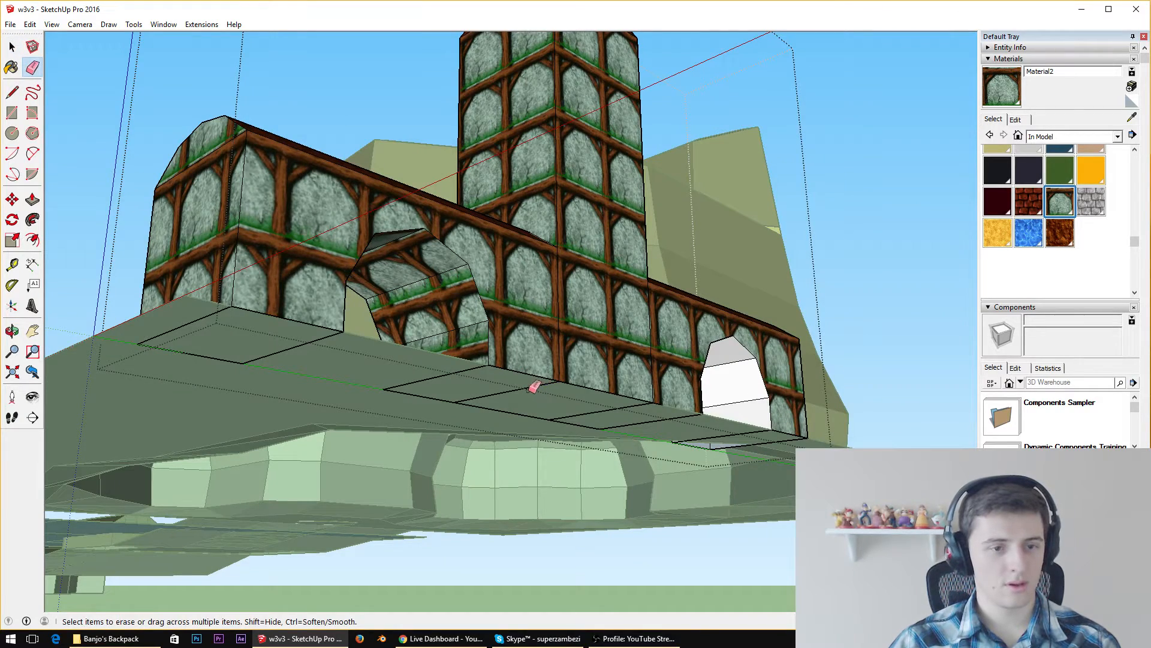
left_click(533, 388)
left_click(588, 415)
middle_click_drag(604, 447, 569, 385)
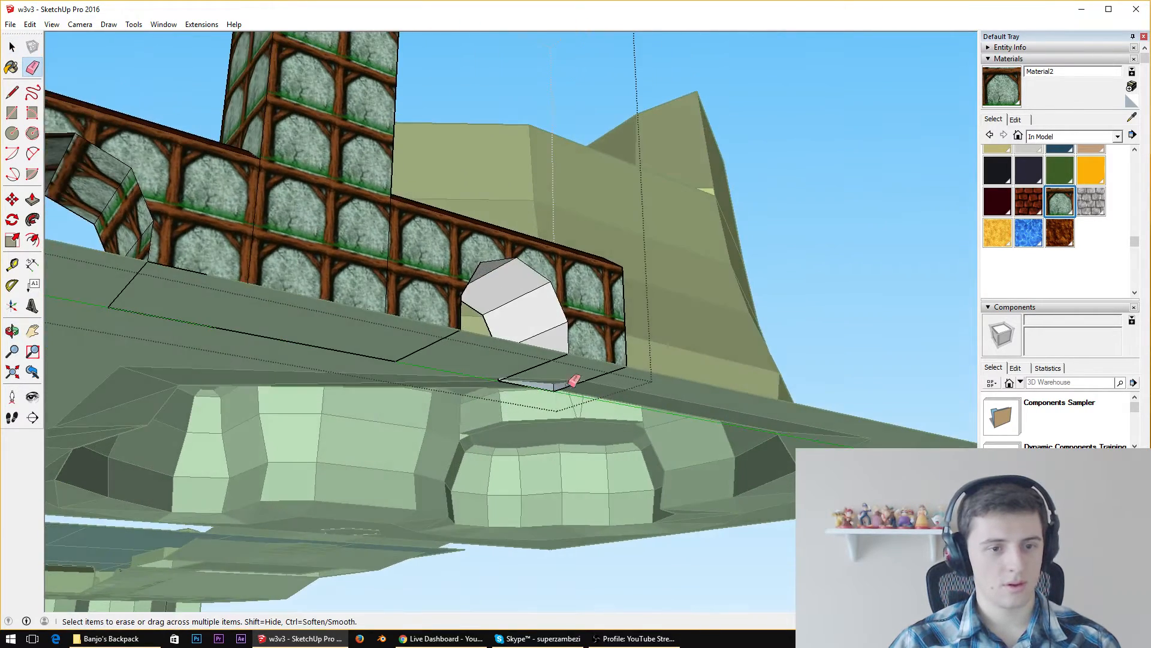
scroll(538, 400, "up", 4)
scroll(596, 313, "down", 3)
Paint the outer half of the copied wing's arched passage with the stone-and-timber texture Material2
middle_click_drag(602, 308, 499, 414)
scroll(499, 413, "up", 3)
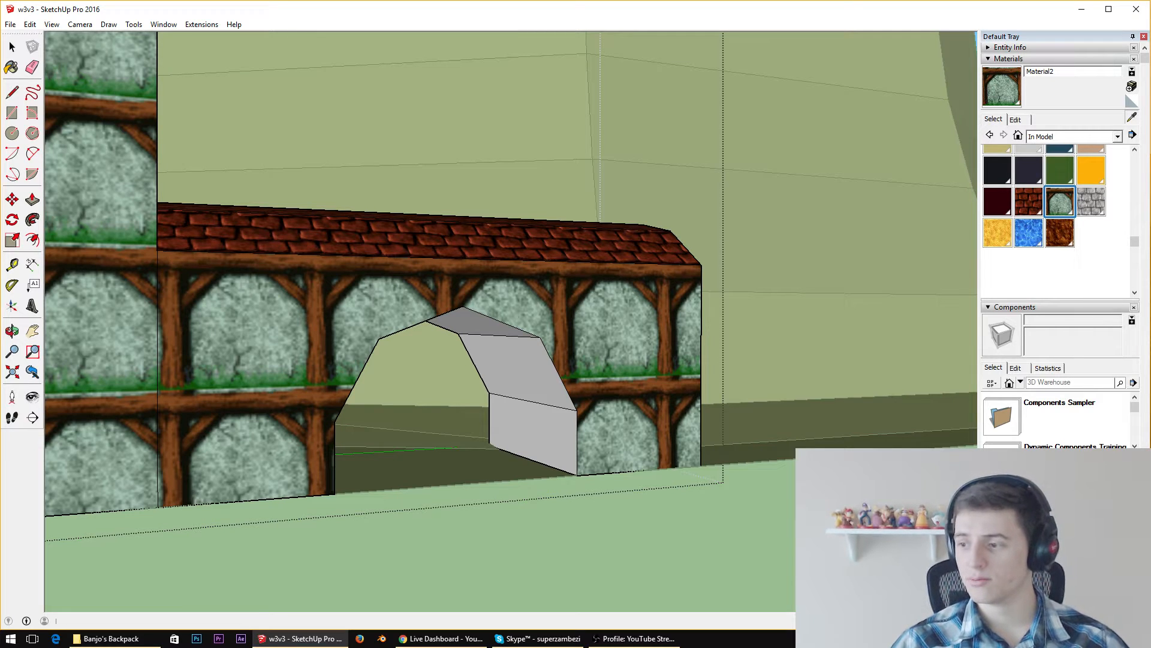
scroll(550, 360, "up", 3)
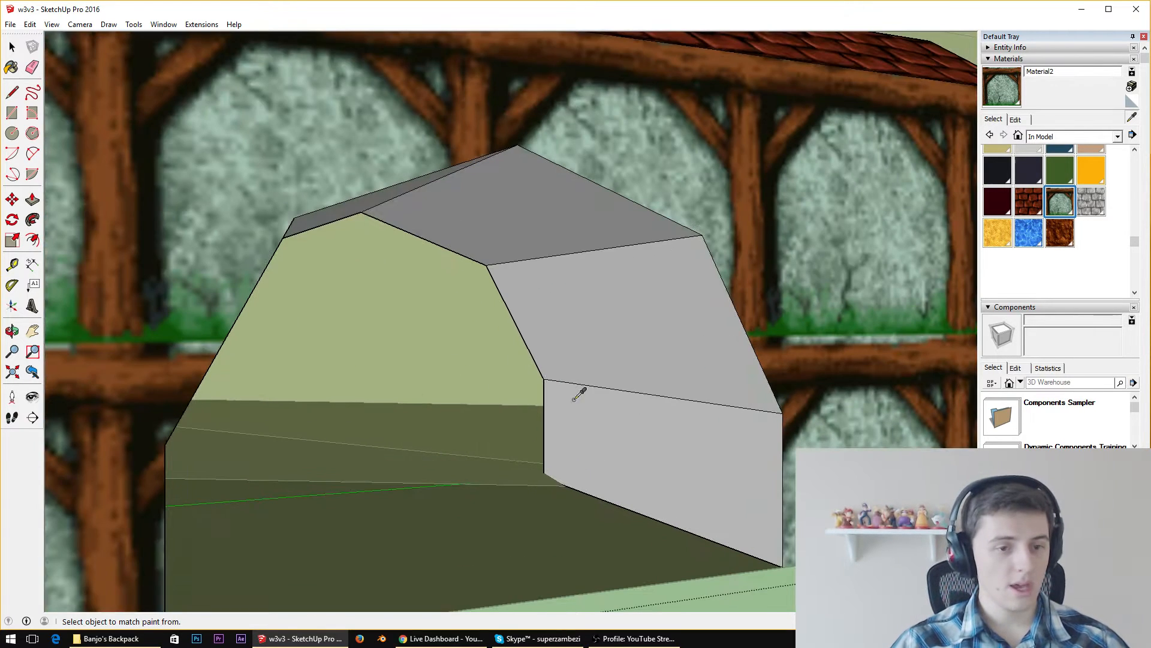
left_click(780, 442, "alt")
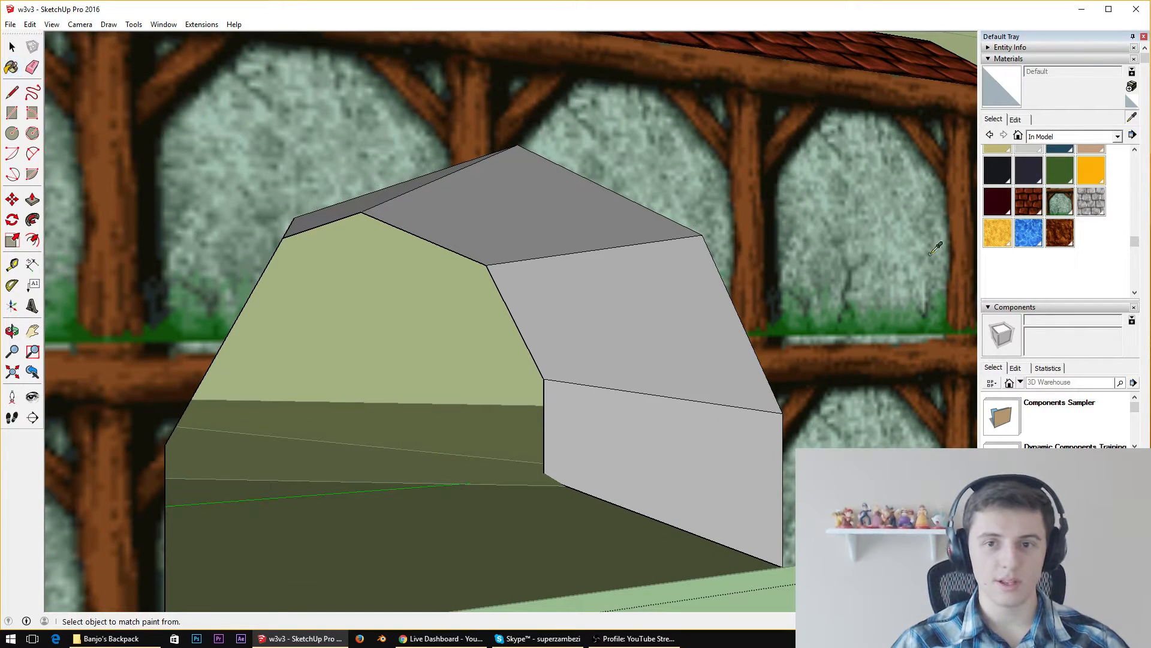
left_click(1060, 202)
left_click(694, 432)
left_click(657, 314)
left_click(560, 200)
mouse_move(560, 200)
middle_mouse_down()
mouse_move(555, 248)
mouse_move(227, 299)
middle_mouse_up()
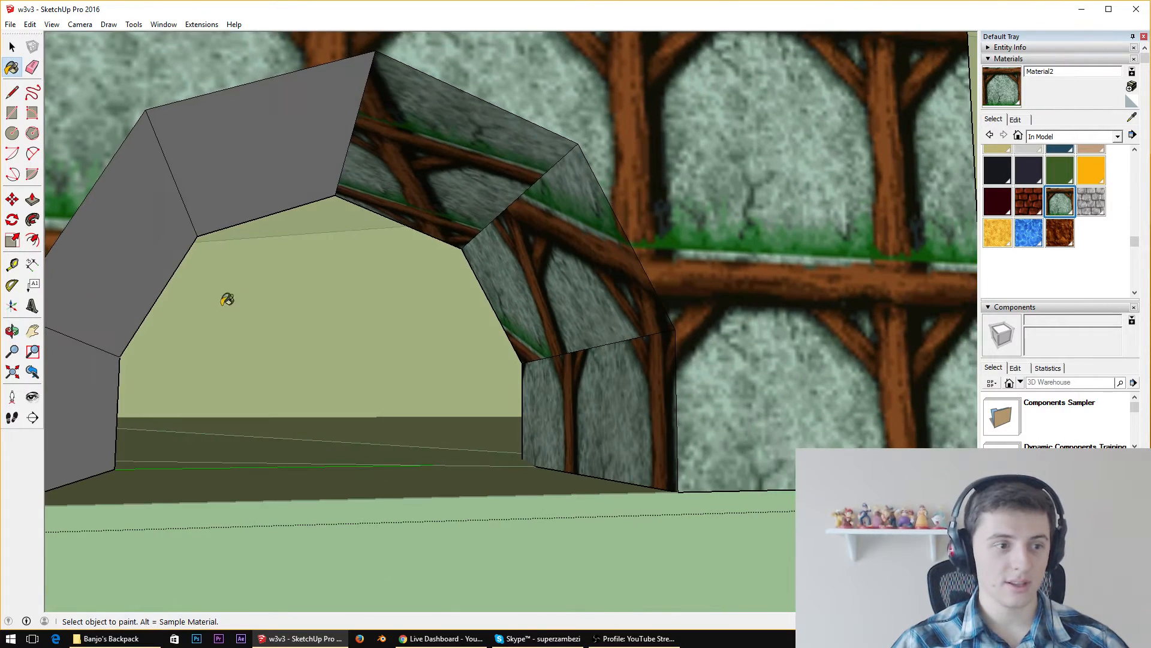
Paint the tower-side inner faces of the archway with Material2 to finish texturing the passage
left_click(81, 375)
left_click(120, 273)
left_click(224, 126)
mouse_move(251, 106)
middle_mouse_down()
mouse_move(321, 159)
mouse_move(582, 244)
middle_mouse_up()
scroll(586, 244, "down", 6)
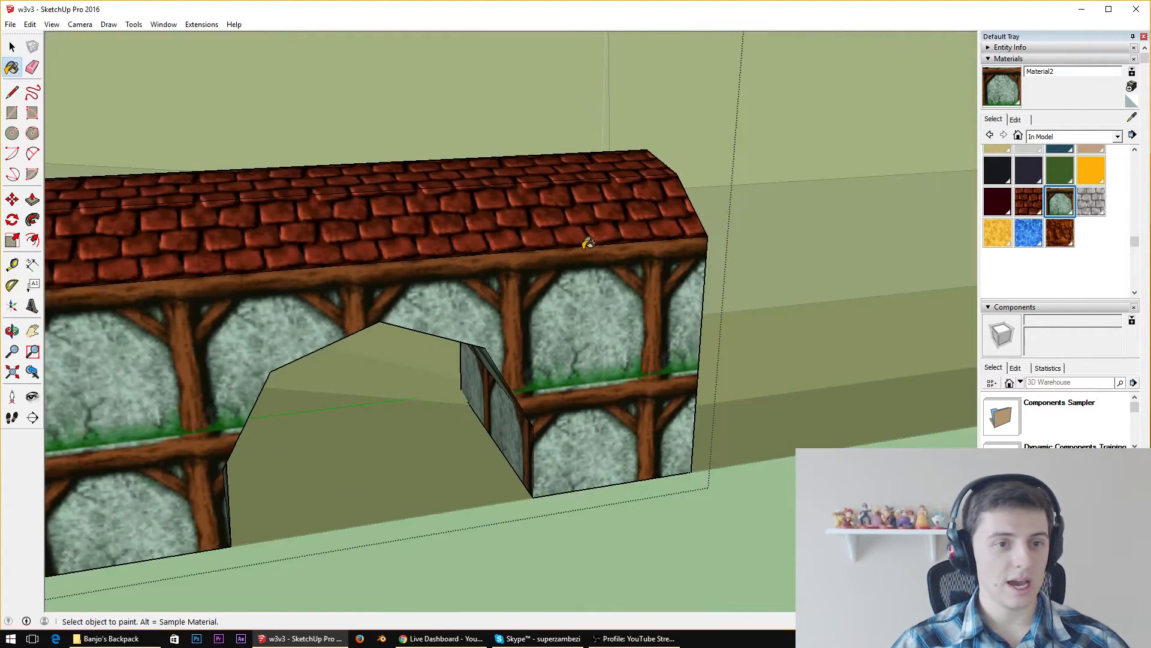
scroll(657, 228, "down", 3)
middle_click_drag(235, 154, 334, 208)
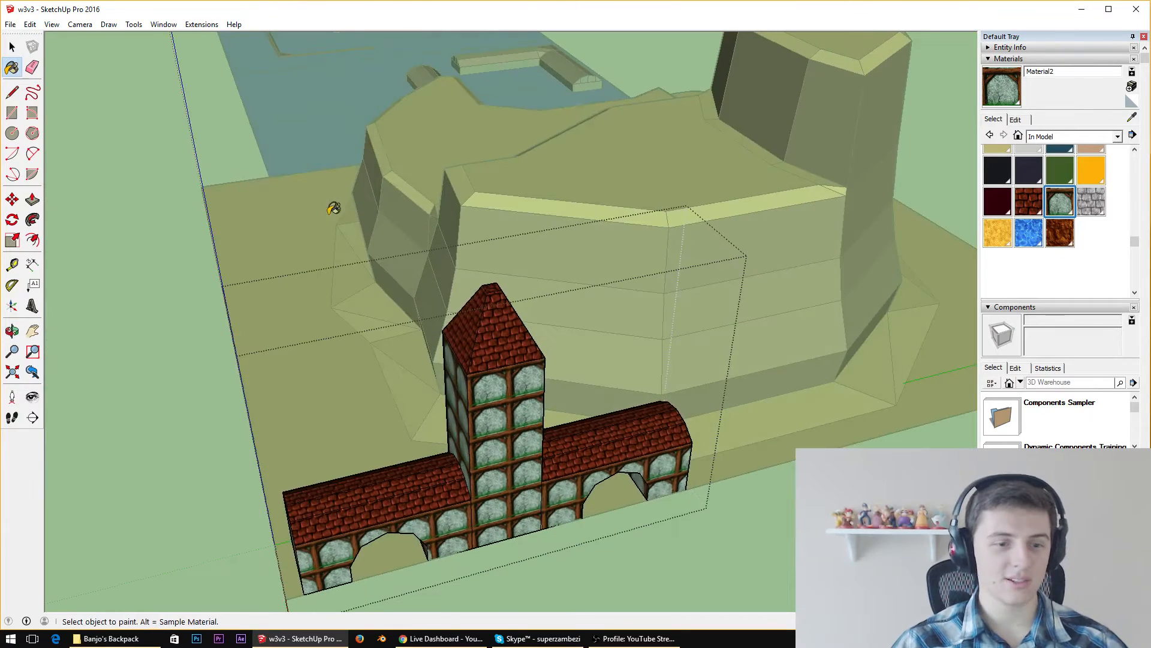
Leave the tower building's group editing to return to the full level model
scroll(409, 460, "up", 6)
key("space")
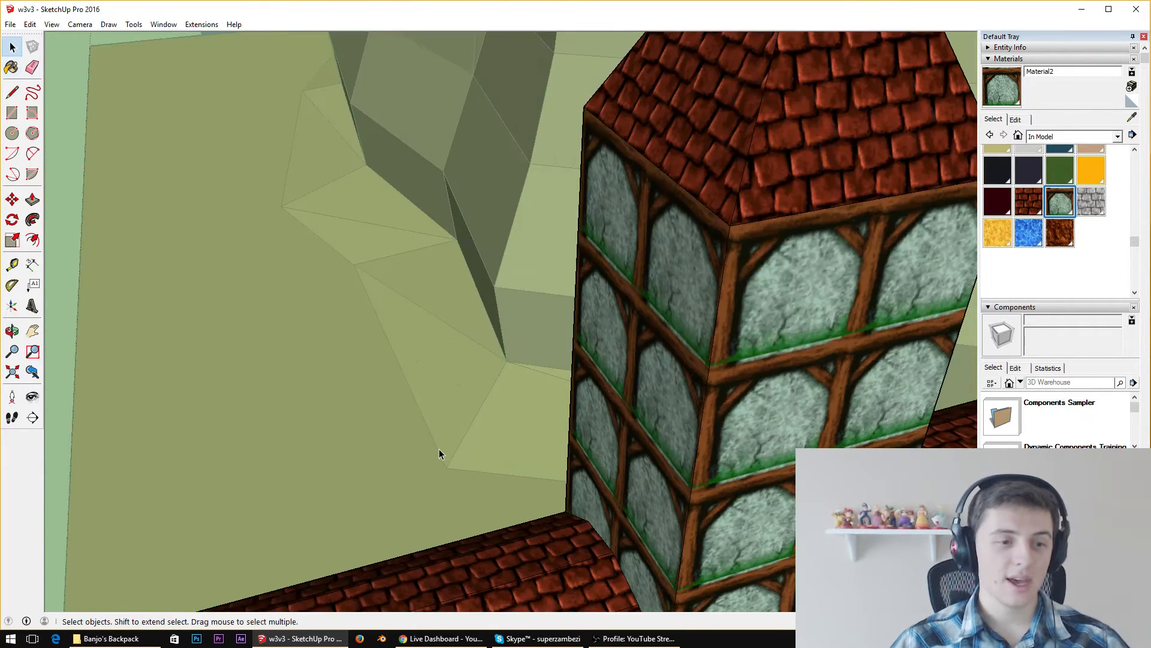
scroll(451, 453, "down", 8)
scroll(470, 437, "up", 2)
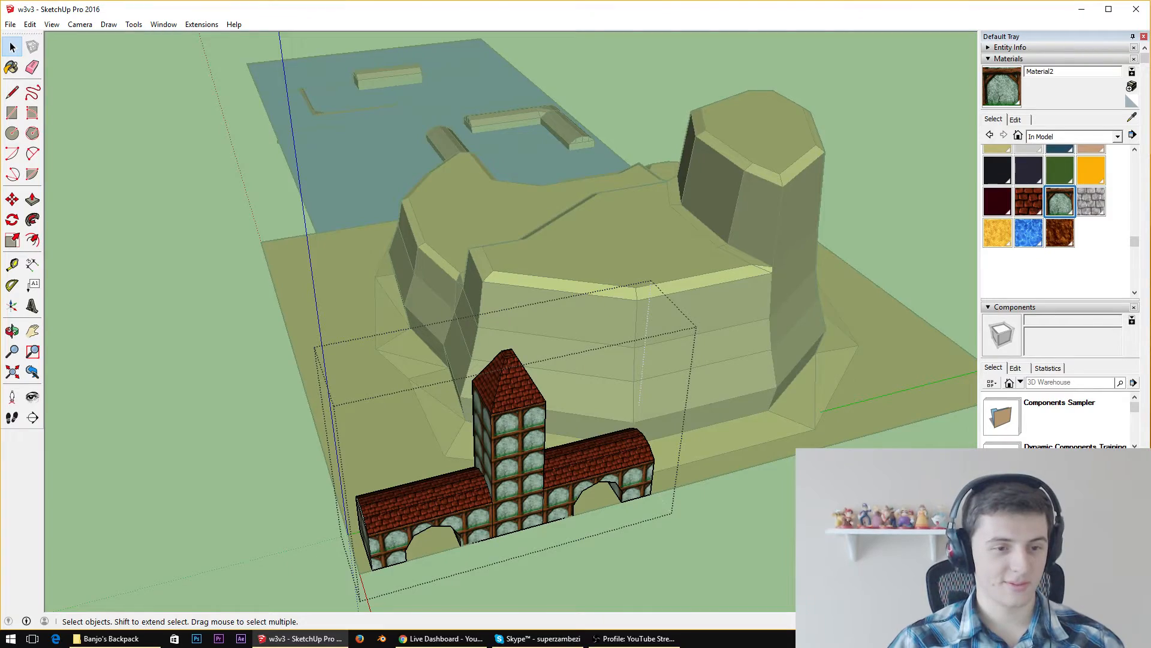
scroll(383, 450, "up", 5)
mouse_move(744, 473)
middle_mouse_down()
mouse_move(688, 346)
mouse_move(616, 266)
middle_mouse_up()
scroll(615, 265, "down", 3)
scroll(617, 266, "down", 4)
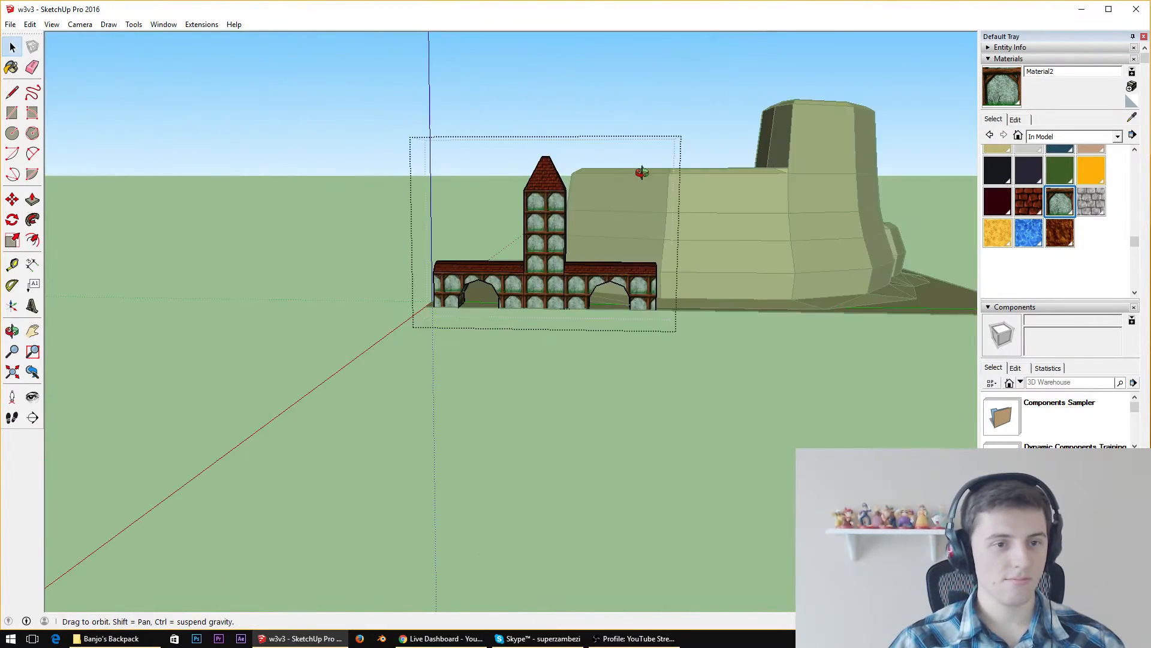
middle_click_drag(642, 173, 531, 204)
left_click(532, 203)
scroll(772, 246, "down", 3)
scroll(769, 273, "up", 4)
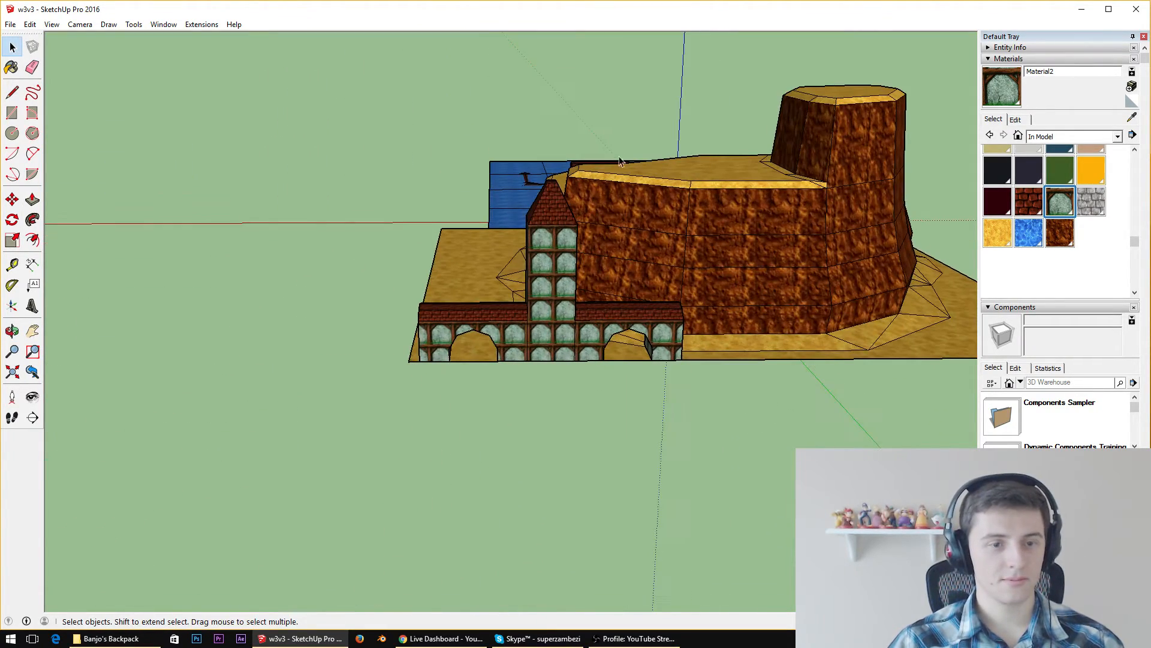
Move the tower building off the sand ground into the empty area beyond the terrain, away from the cliff
left_click(12, 199)
left_click(409, 360)
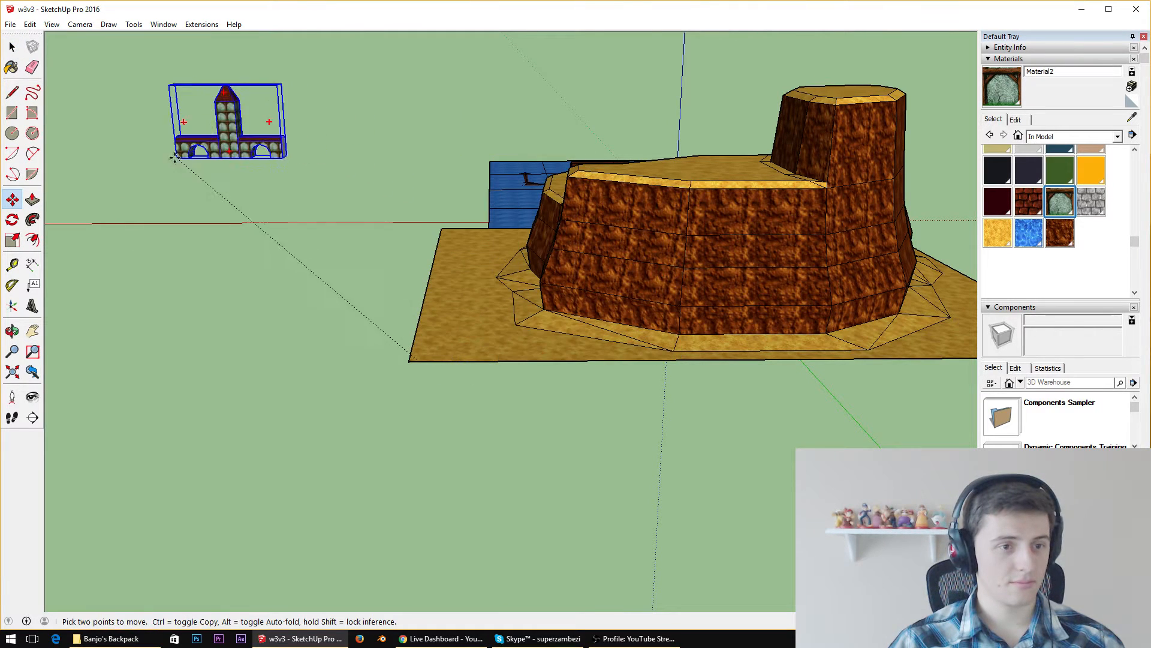
left_click(139, 248)
middle_click_drag(366, 318, 513, 298)
scroll(540, 300, "down", 3)
scroll(948, 357, "up", 4)
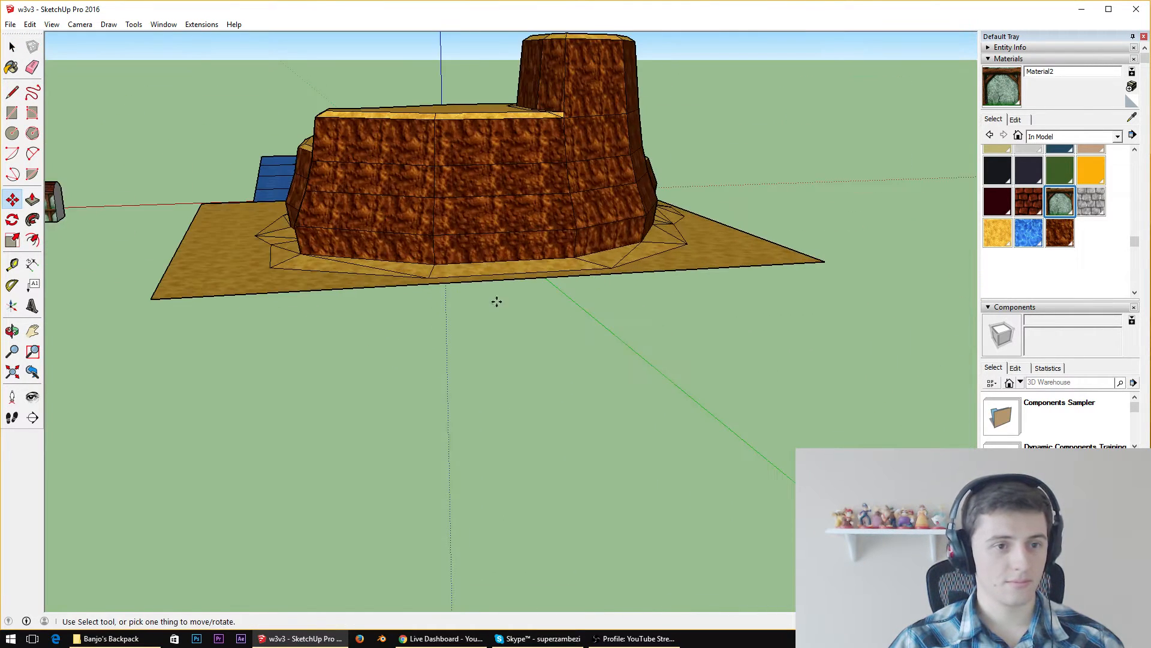
Draw dividing lines on the sand ground from the cliff base's side corners to the ground's side edge and opposite far corner
middle_click_drag(265, 315, 498, 393)
scroll(532, 401, "up", 5)
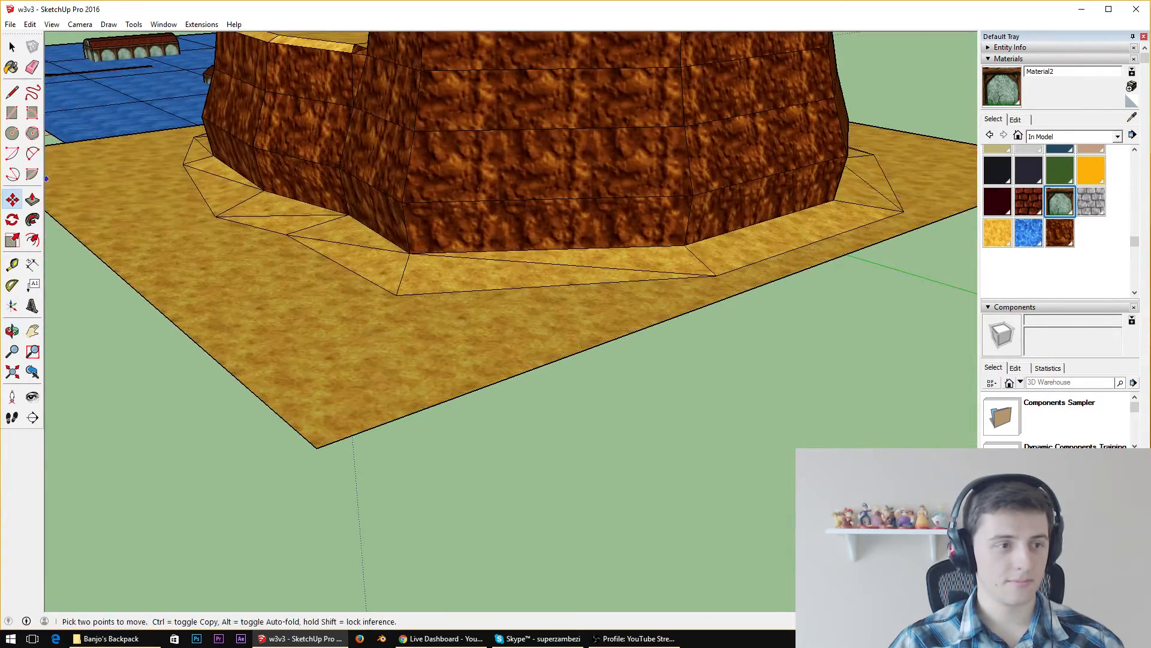
left_click(12, 92)
scroll(414, 333, "down", 3)
middle_click_drag(414, 333, 405, 506)
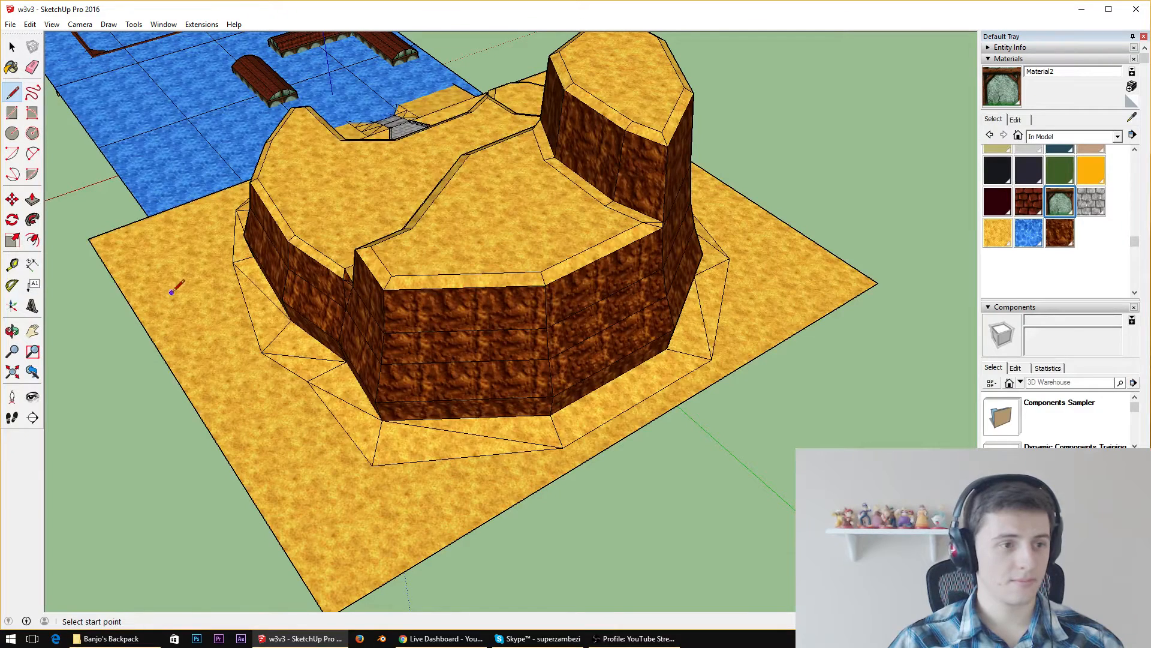
left_click(125, 294)
left_click(234, 262)
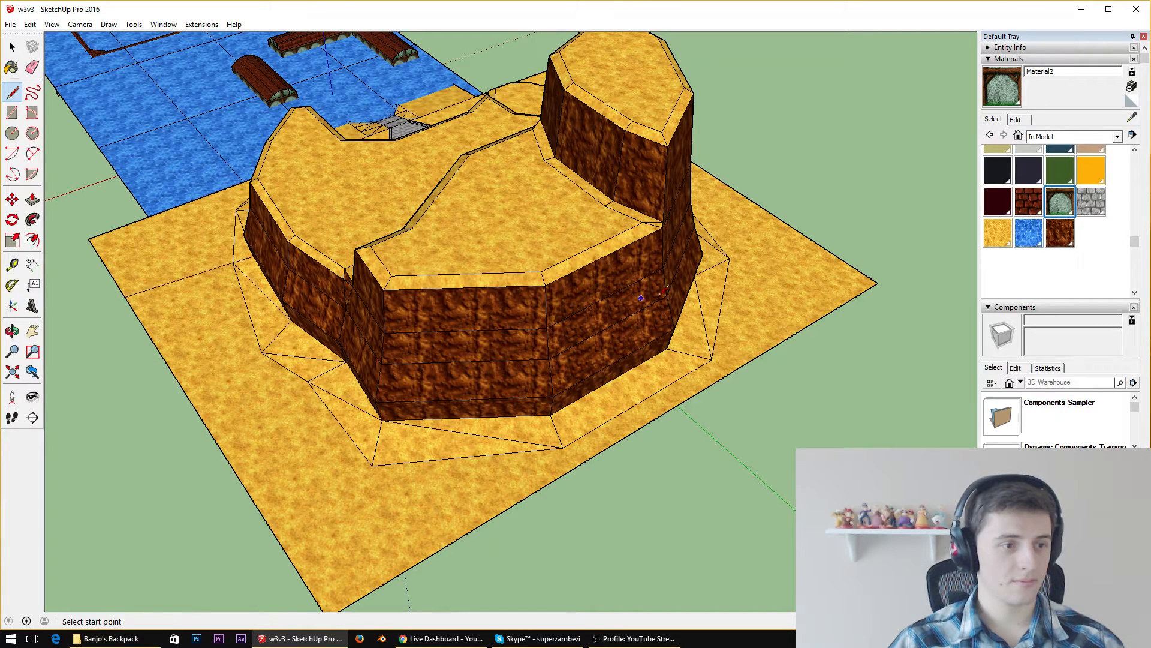
left_click(729, 257)
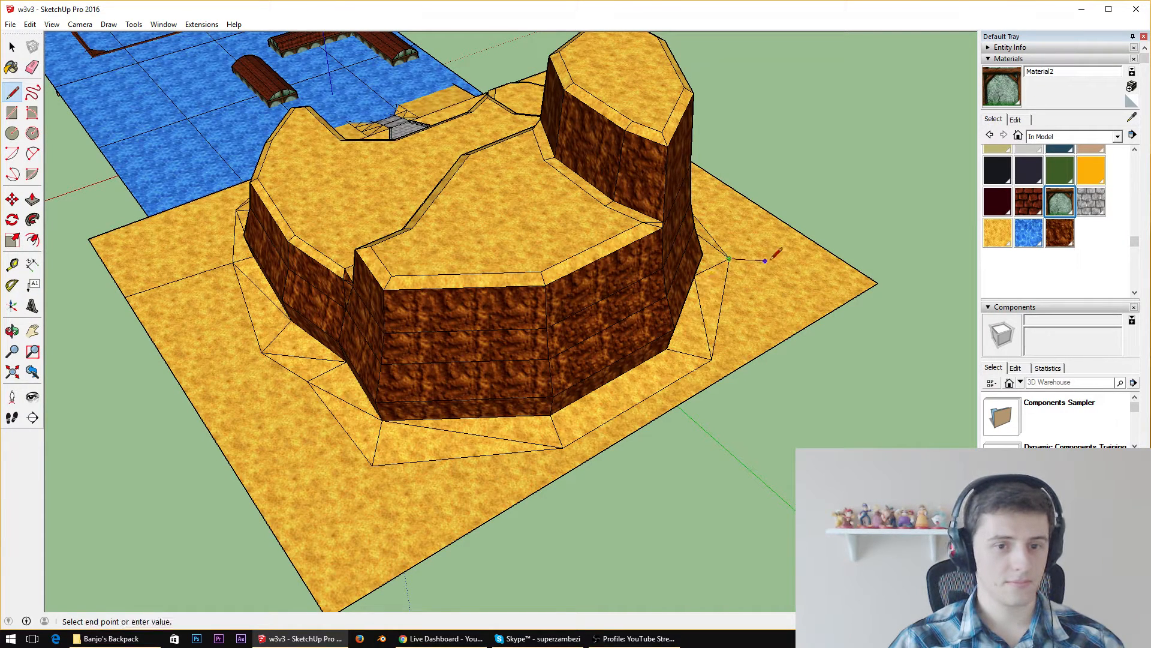
left_click(878, 283)
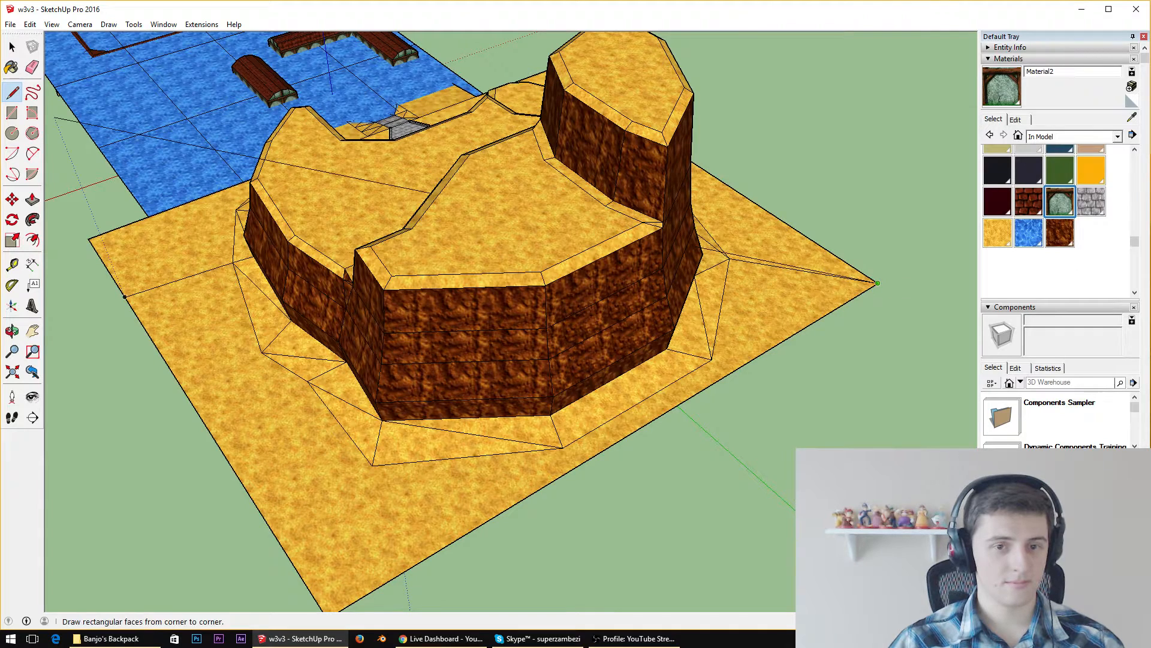
Erase the outer edges of the sand ground in front of the cliff to remove that section
left_click(25, 76)
left_click_drag(189, 544, 477, 552)
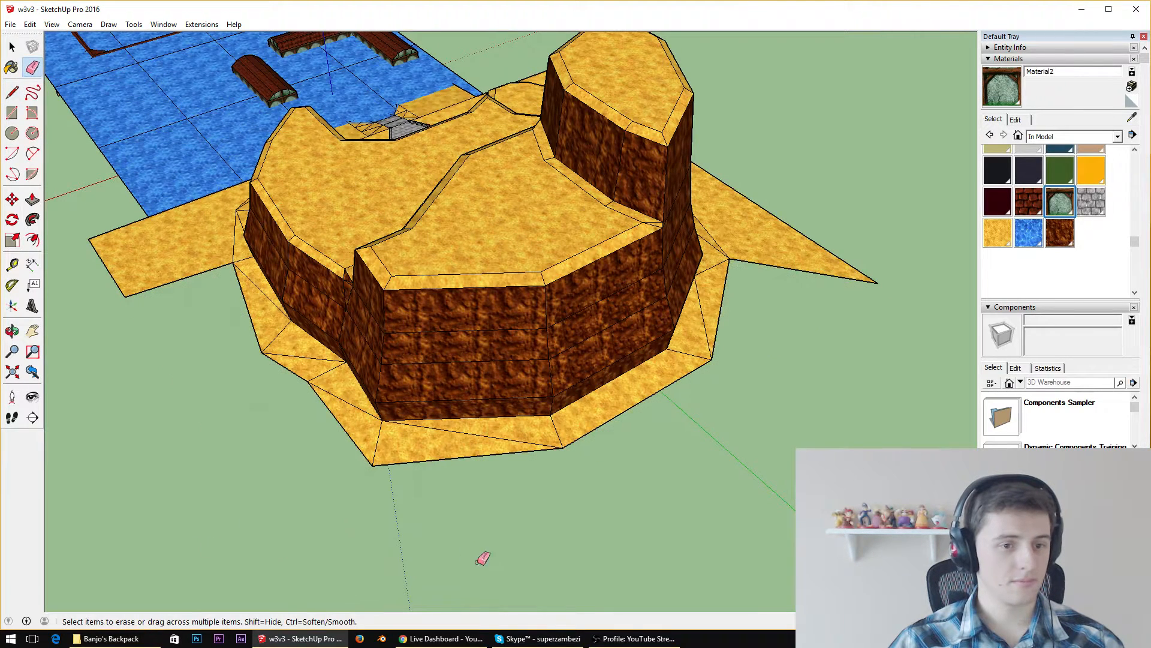
left_click(14, 91)
Select the outer edges of the cliff's sandy base and offset them outward as a wider outline
left_click(12, 46)
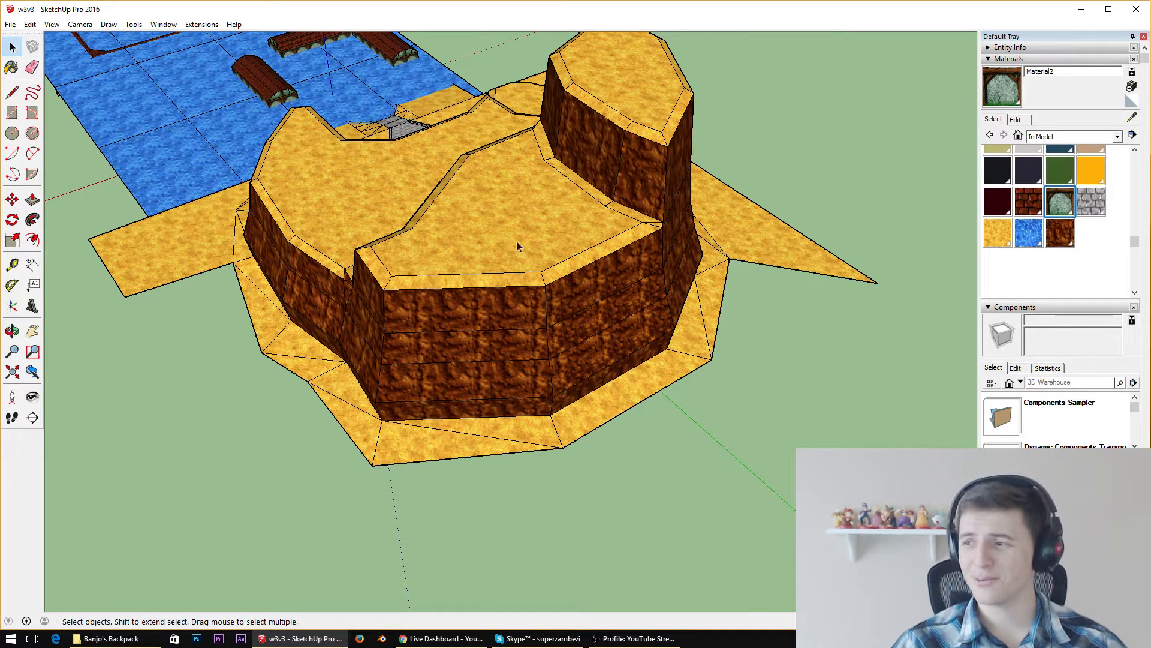
left_click(250, 317)
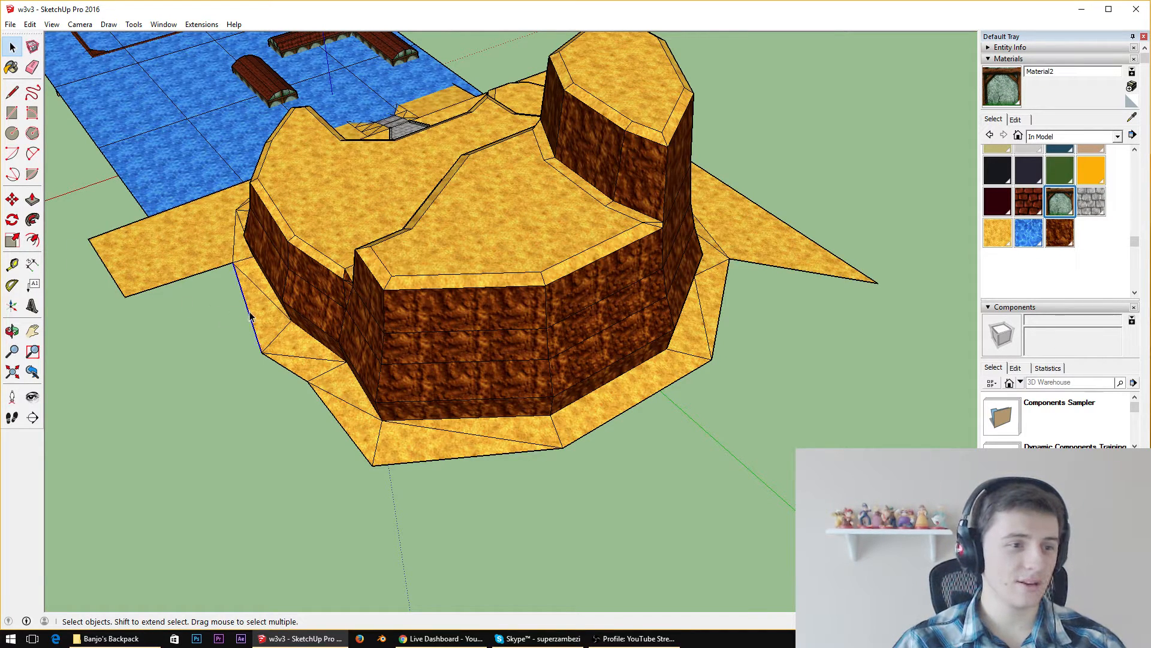
left_click(301, 376, "shift")
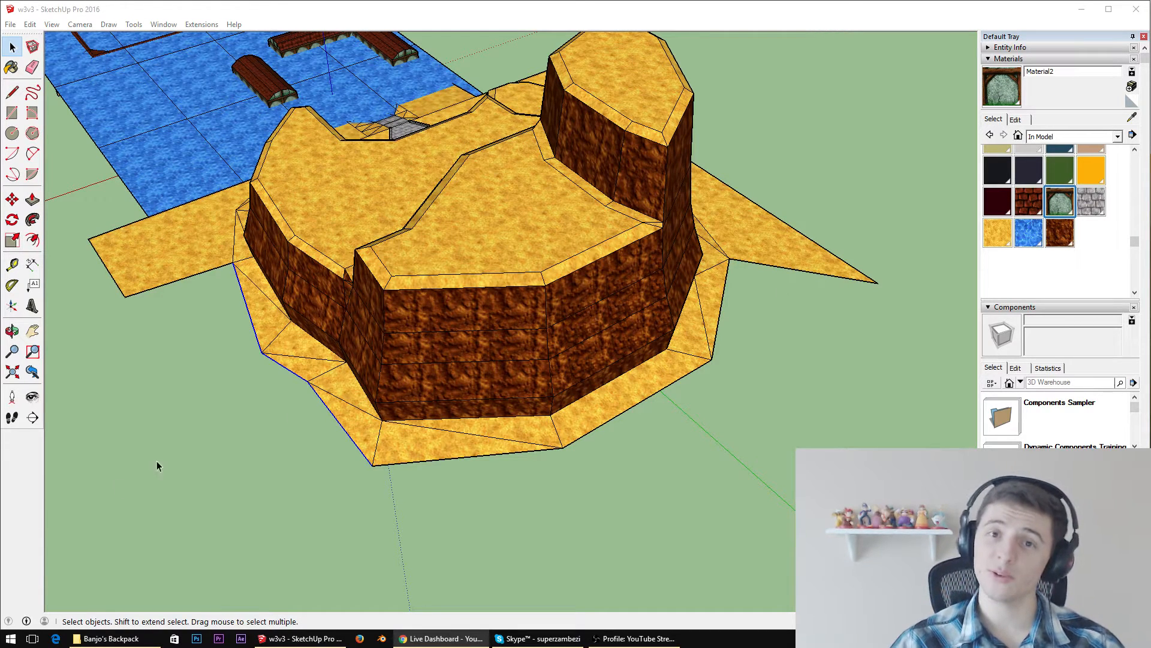
left_click(417, 463, "shift")
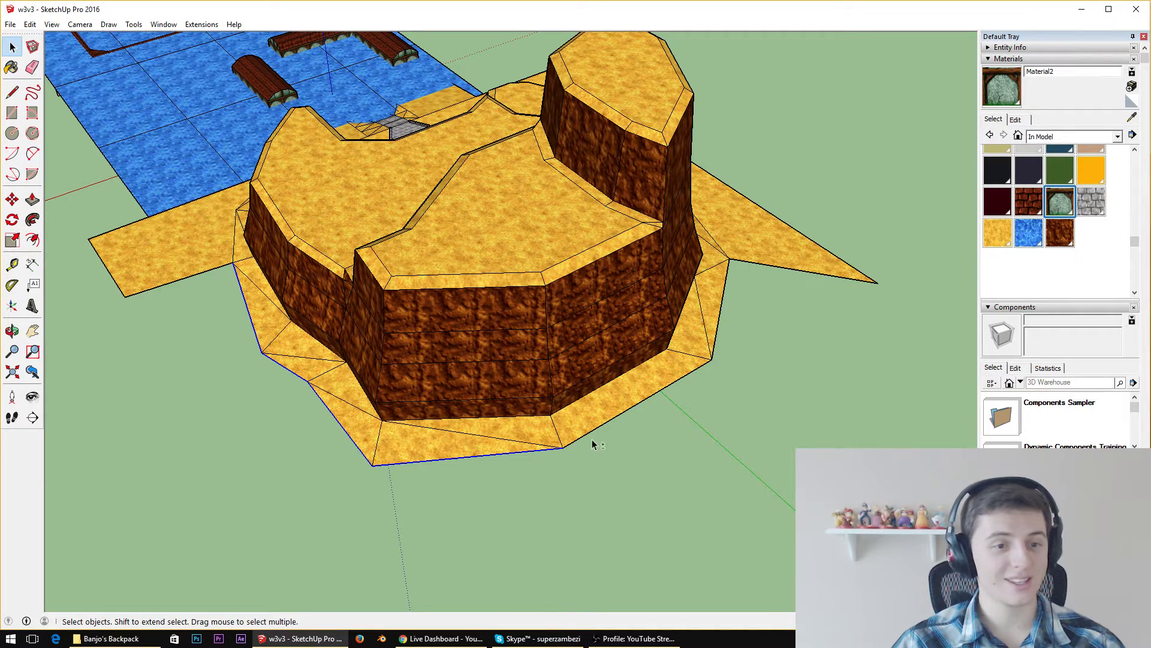
left_click(713, 361, "shift")
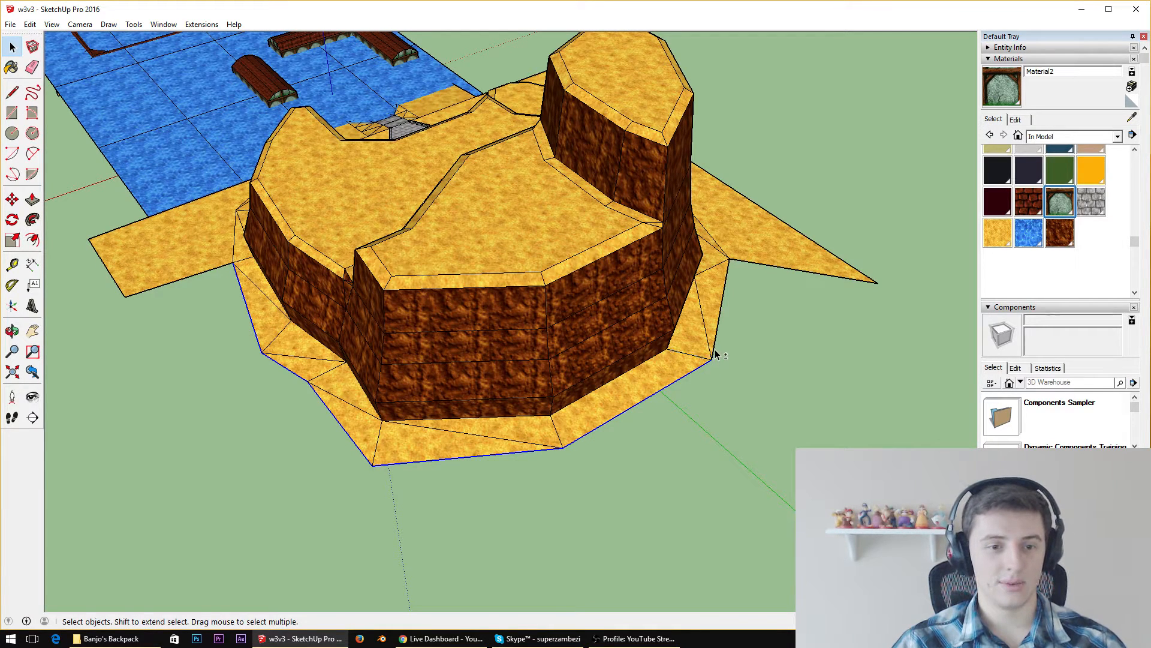
middle_click_drag(717, 354, 542, 310)
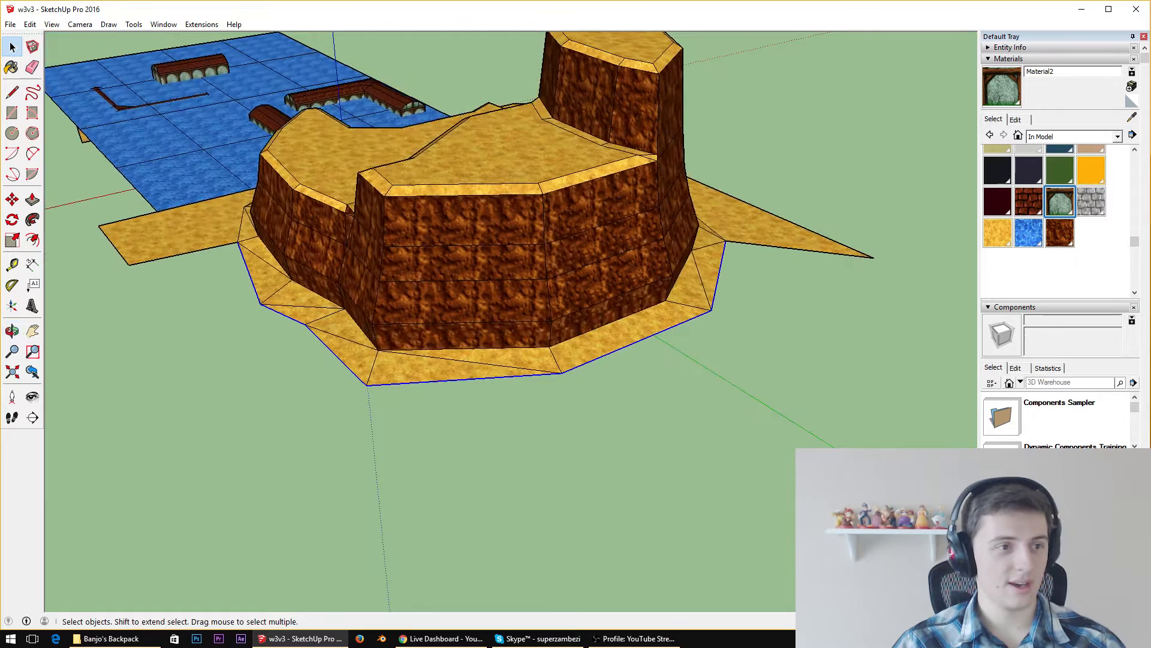
left_click(34, 175)
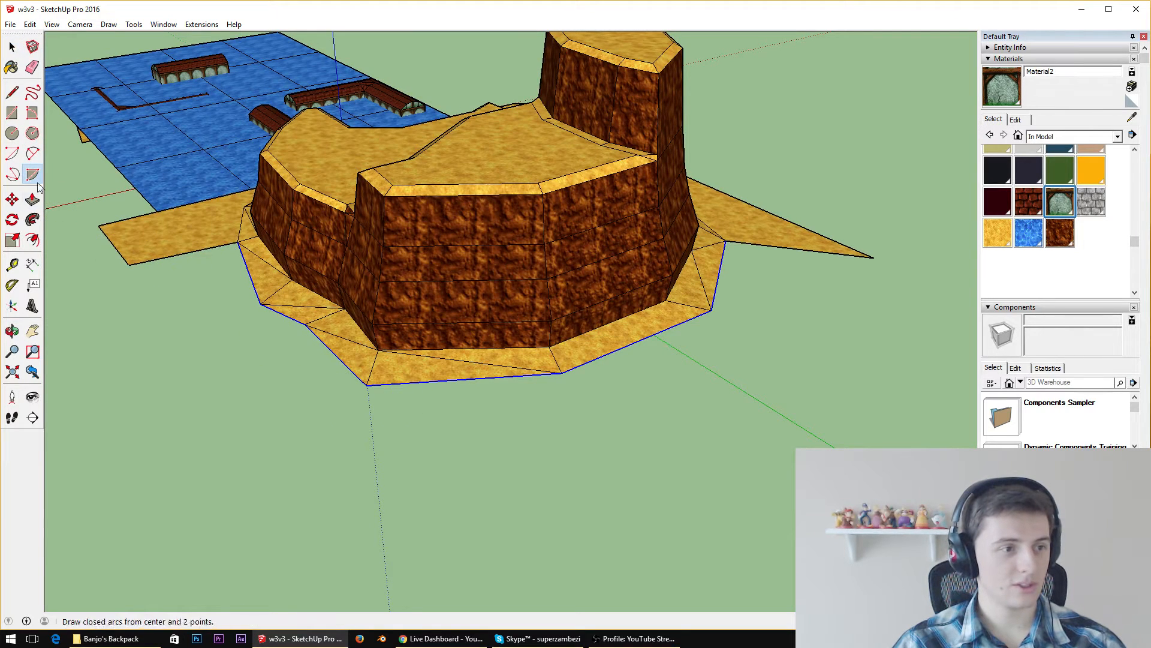
left_click(33, 240)
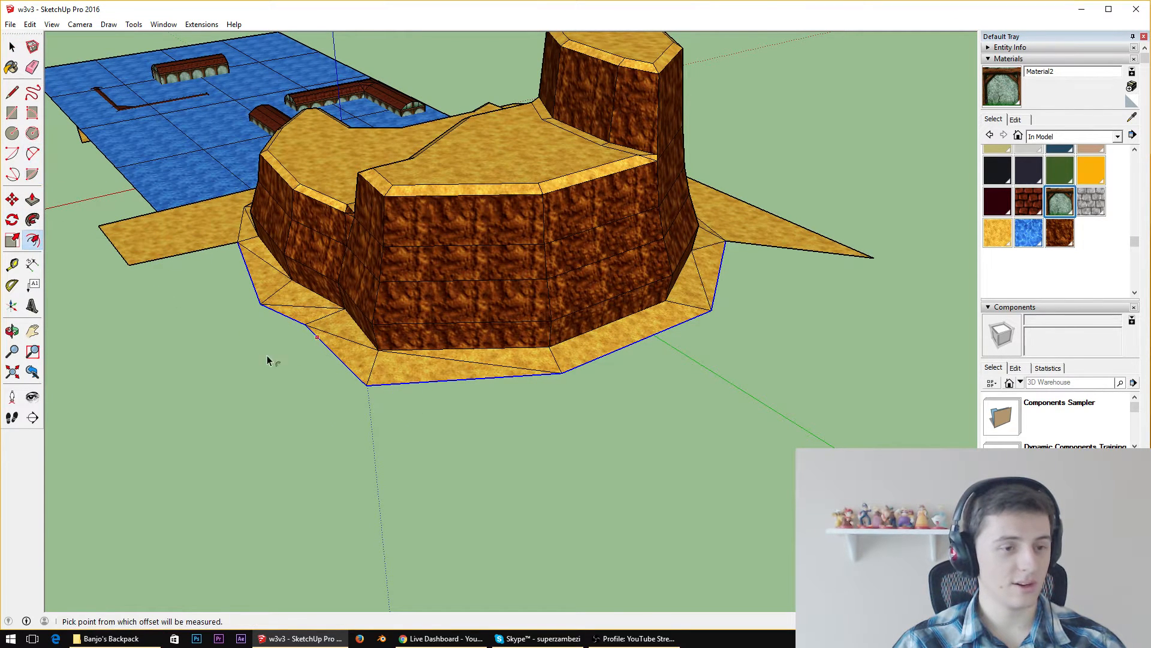
left_click(365, 390)
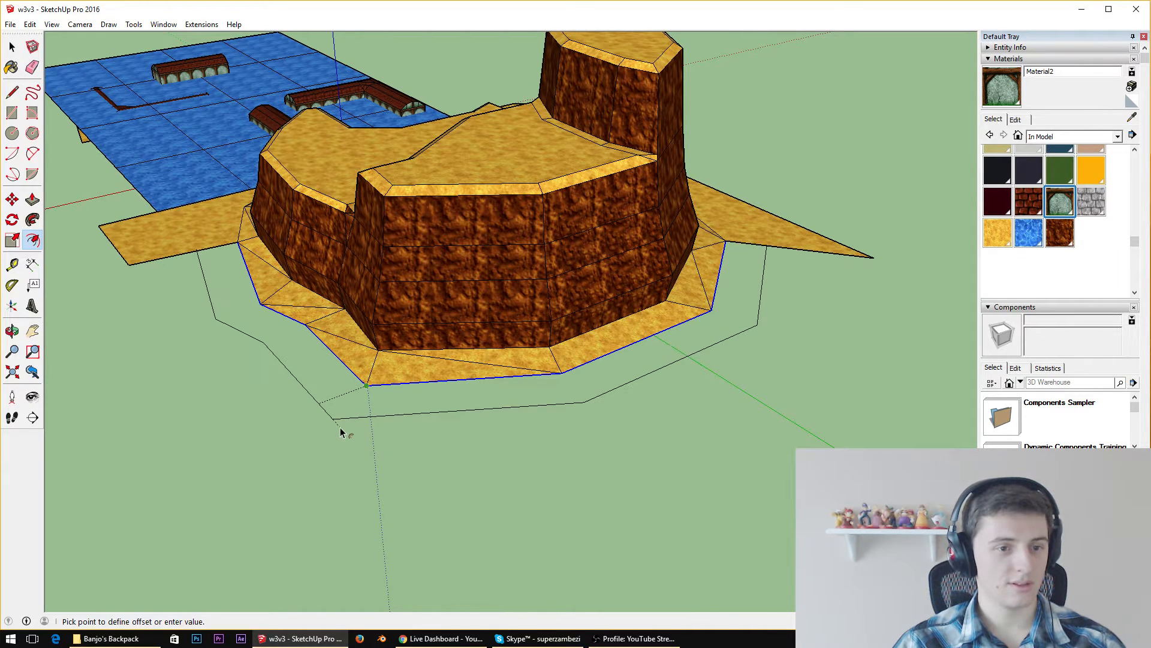
left_click(338, 430)
Try to erase the overhanging end of the offset outline where it crosses the sand strip beside the cliff
middle_click_drag(339, 429, 855, 355)
scroll(315, 399, "up", 4)
middle_click_drag(315, 405, 294, 288)
scroll(348, 255, "up", 5)
scroll(411, 328, "down", 5)
middle_click_drag(714, 411, 242, 548)
scroll(250, 224, "down", 6)
scroll(242, 549, "up", 4)
scroll(207, 239, "up", 8)
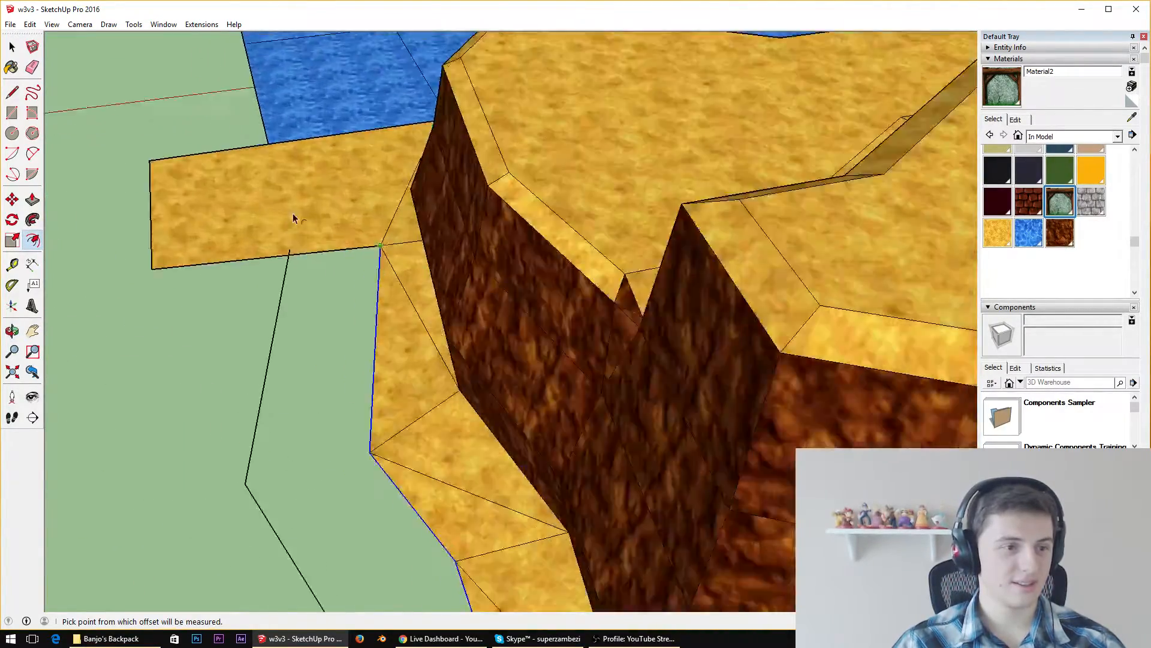
scroll(119, 189, "down", 3)
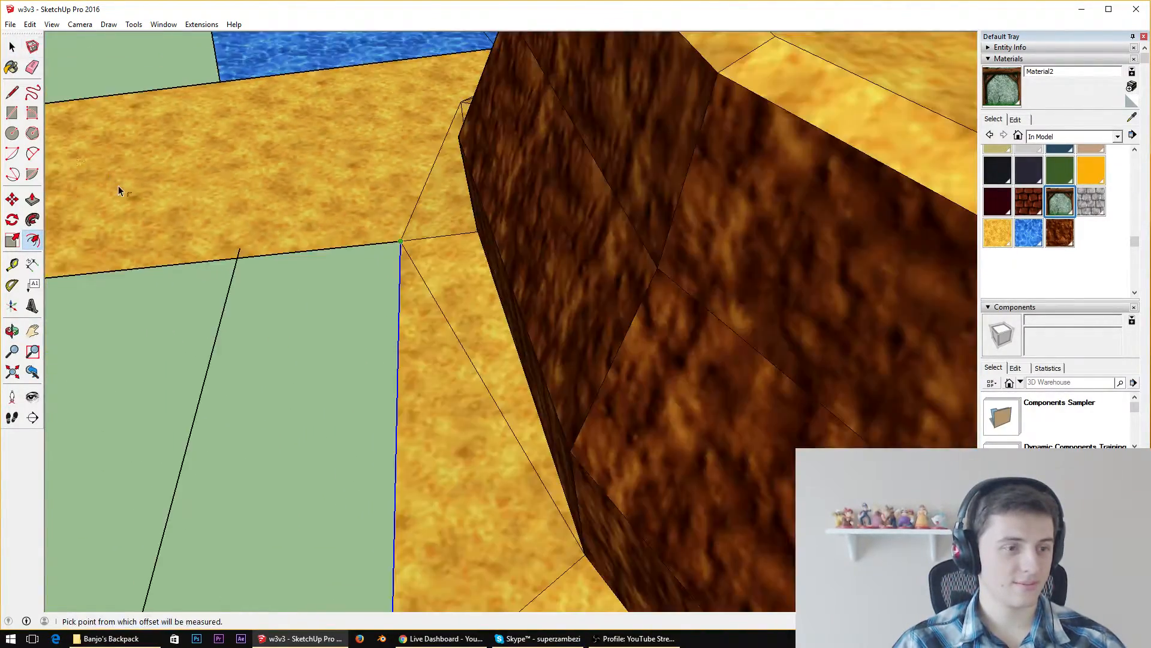
left_click(31, 67)
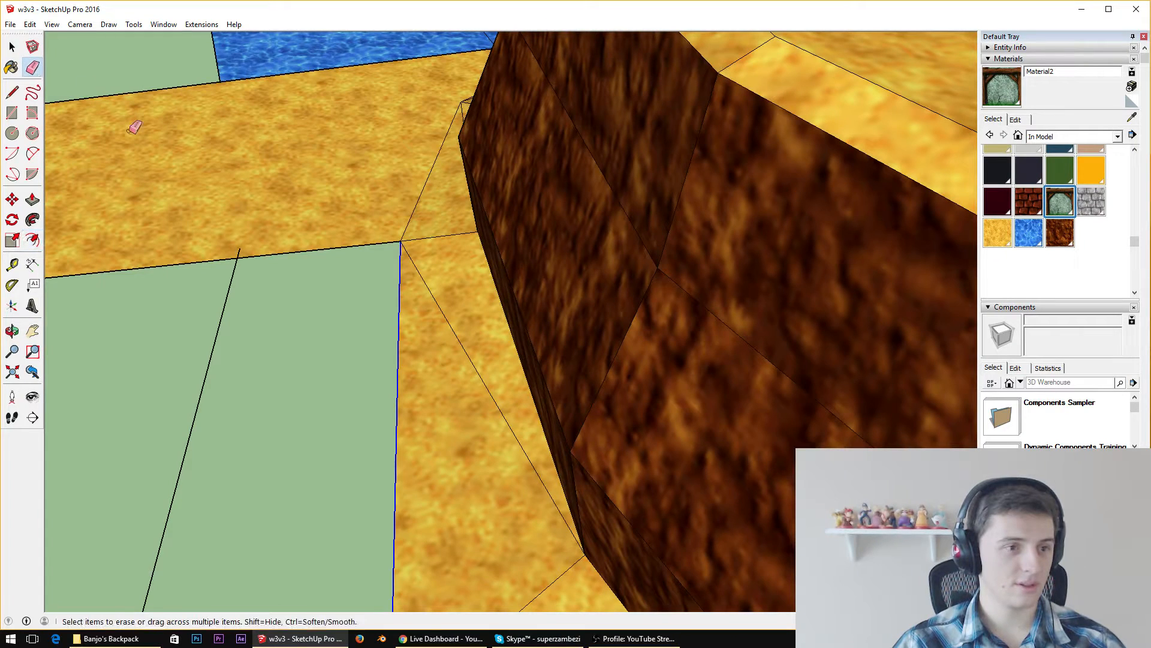
left_click(251, 250)
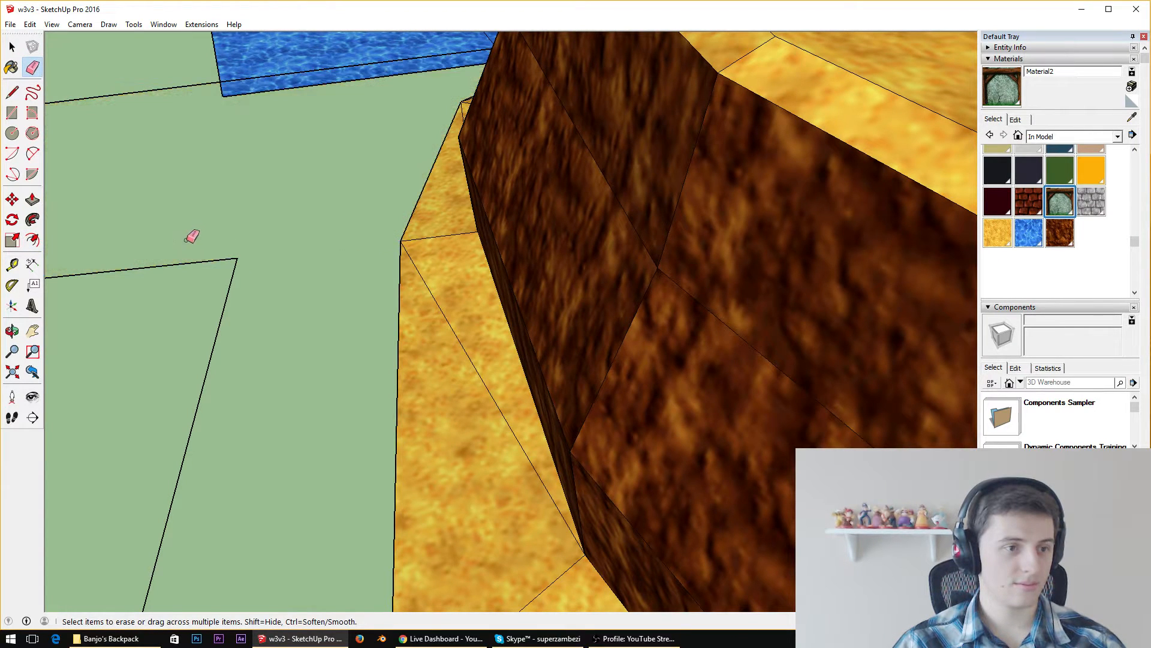
scroll(471, 304, "down", 8)
scroll(527, 303, "up", 6)
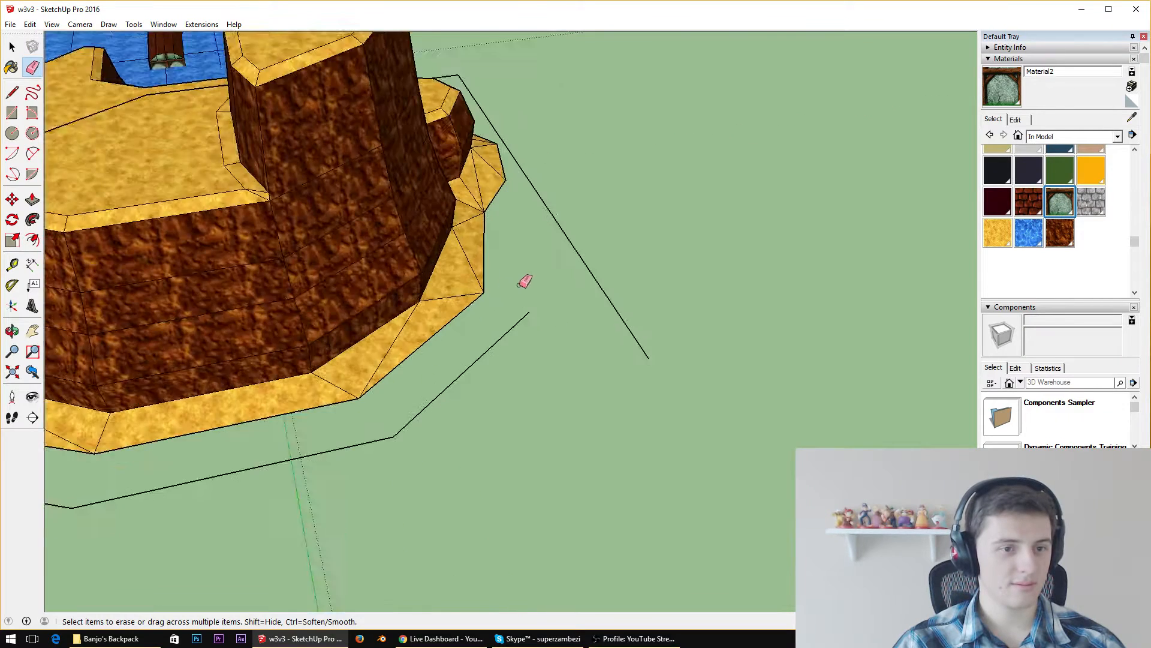
scroll(535, 312, "down", 3)
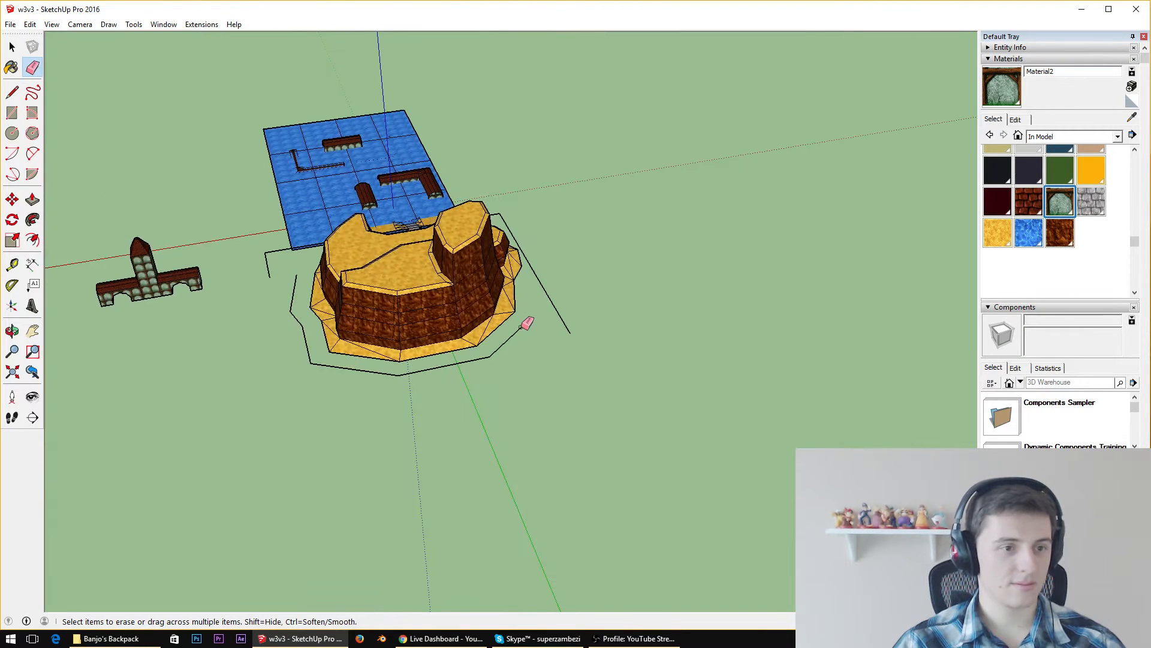
Undo the offset outline and erase the flat sand ground surrounding the cliff's sandy base
key("ctrl+z")
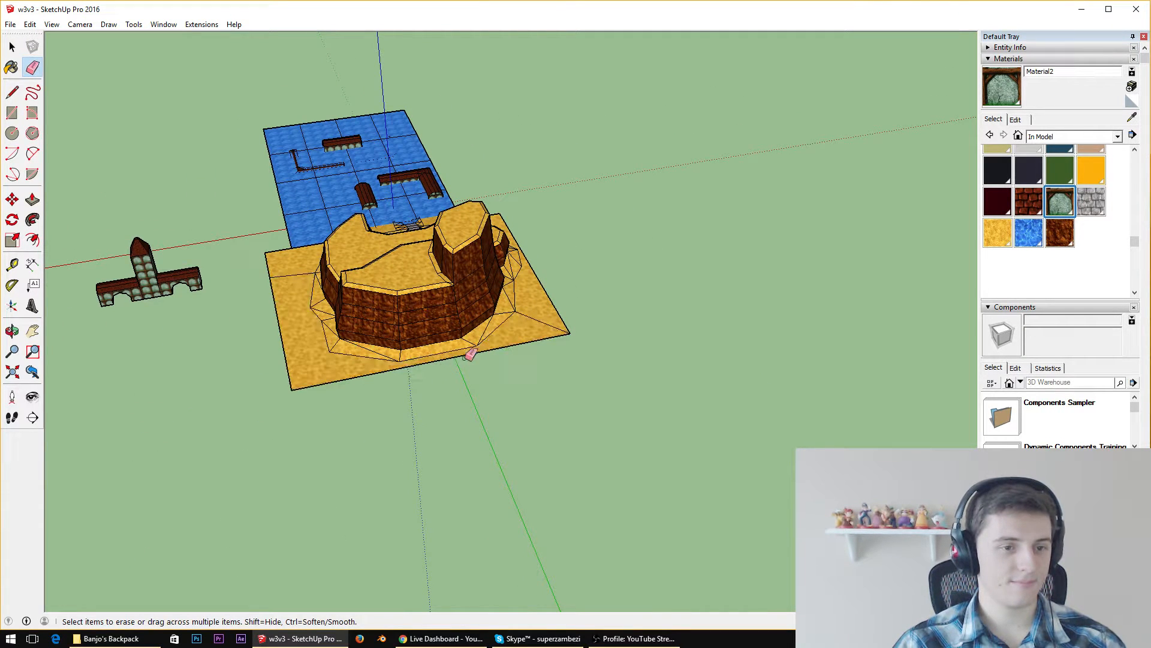
mouse_move(471, 353)
left_mouse_down()
mouse_move(286, 321)
mouse_move(276, 286)
left_mouse_up()
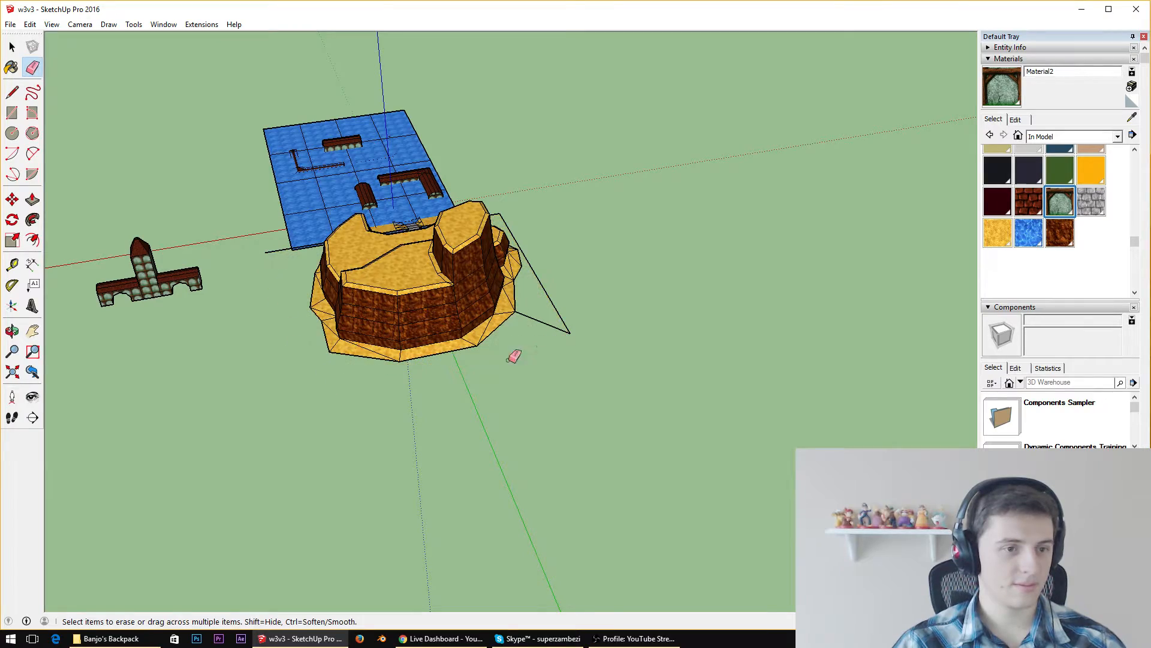
mouse_move(578, 339)
left_mouse_down()
mouse_move(558, 319)
mouse_move(561, 340)
left_mouse_up()
Erase the leftover ground edges between the cliff and the water
scroll(511, 245, "up", 5)
mouse_move(511, 245)
middle_mouse_down()
mouse_move(298, 188)
mouse_move(252, 187)
middle_mouse_up()
scroll(425, 191, "up", 2)
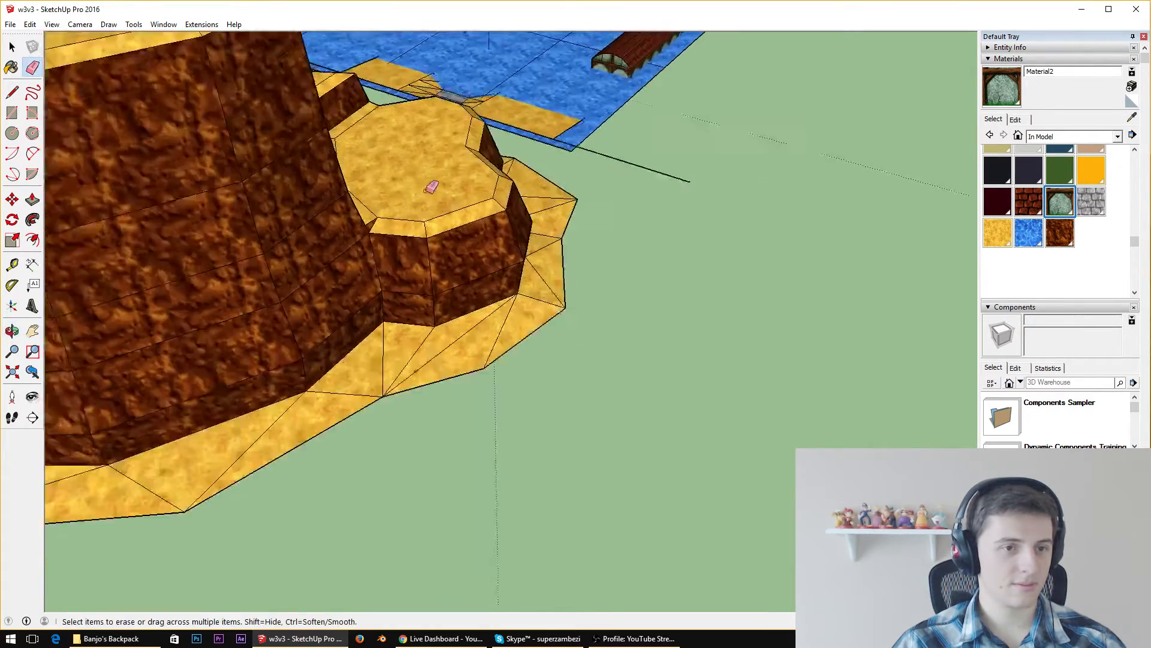
mouse_move(431, 187)
middle_mouse_down()
mouse_move(450, 141)
mouse_move(645, 239)
mouse_move(833, 262)
mouse_move(658, 304)
mouse_move(647, 290)
middle_mouse_up()
scroll(647, 289, "down", 5)
mouse_move(834, 201)
middle_mouse_down()
mouse_move(753, 281)
mouse_move(747, 318)
middle_mouse_up()
scroll(816, 346, "down", 4)
scroll(948, 324, "up", 3)
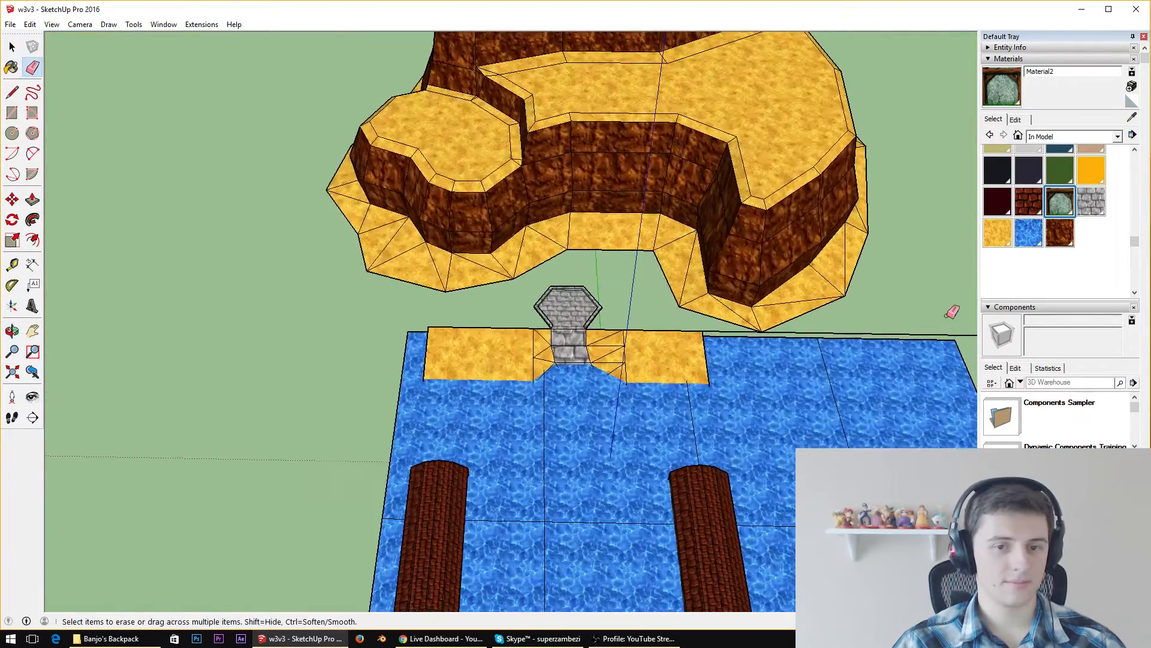
left_click(959, 335)
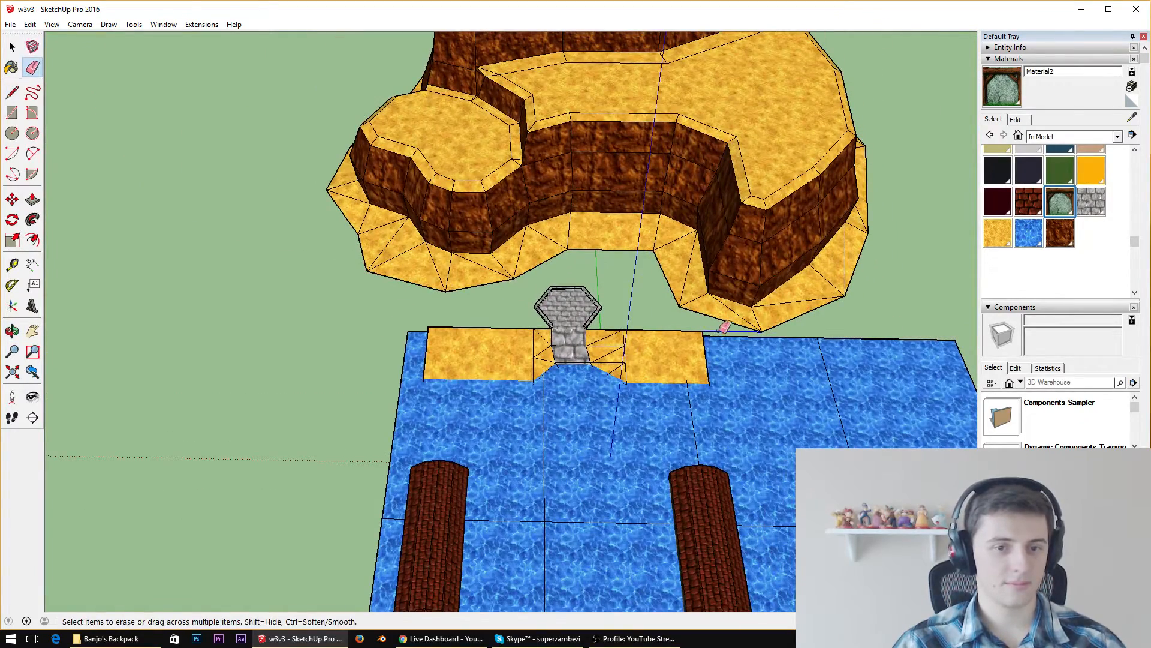
middle_click_drag(720, 330, 850, 243)
Select the chain of outer edges of the cliff's sandy base around its back and sides
scroll(850, 243, "up", 2)
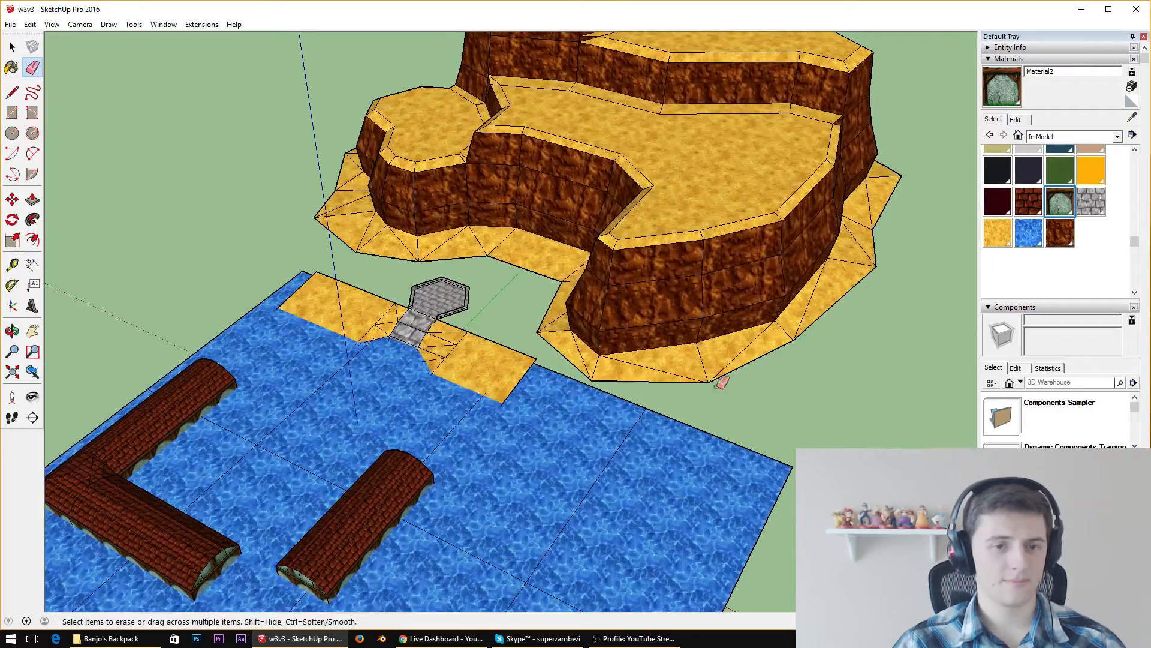
key("space")
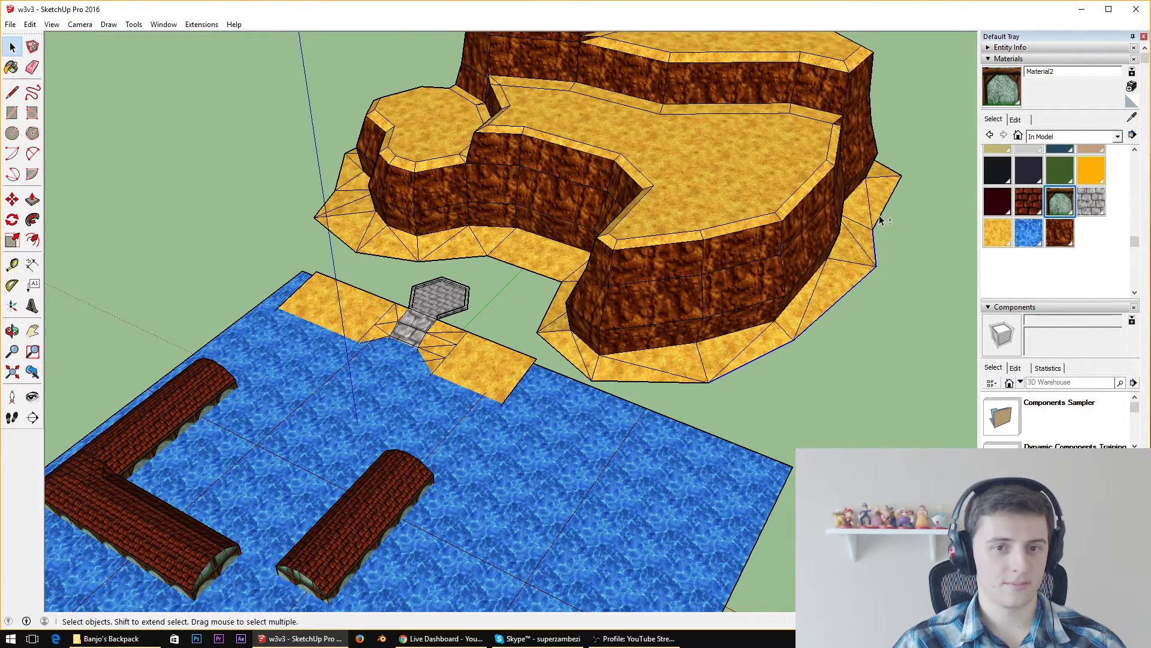
middle_click_drag(881, 221, 112, 351)
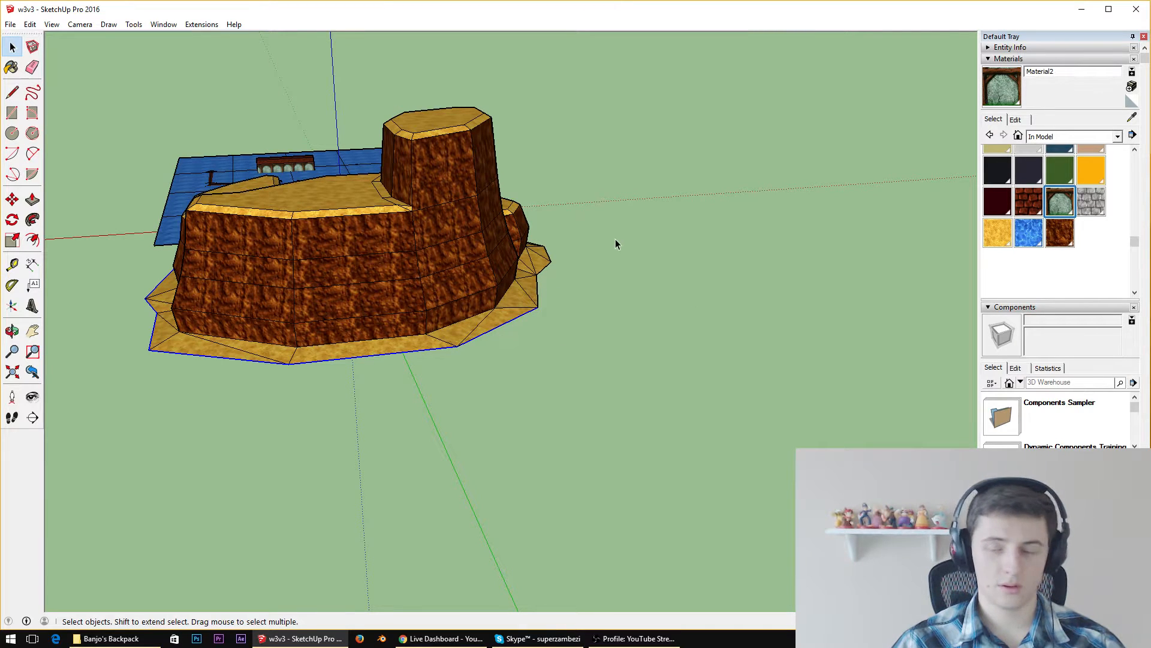
middle_click_drag(615, 244, 310, 350)
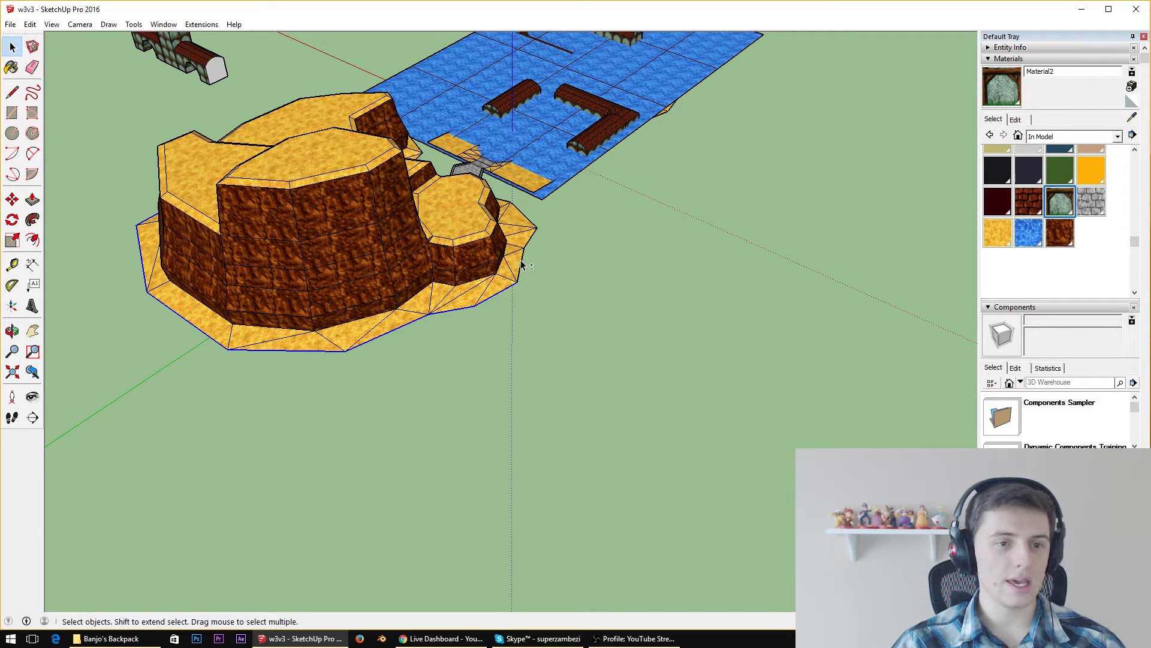
middle_click_drag(540, 241, 504, 269)
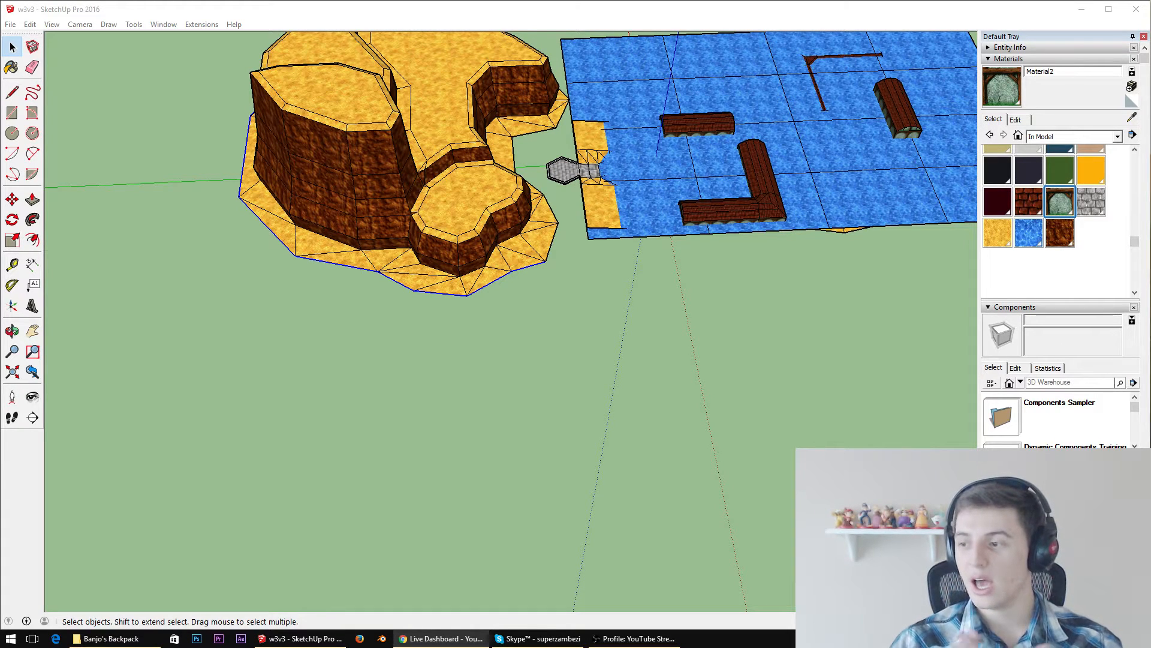
scroll(233, 225, "up", 4)
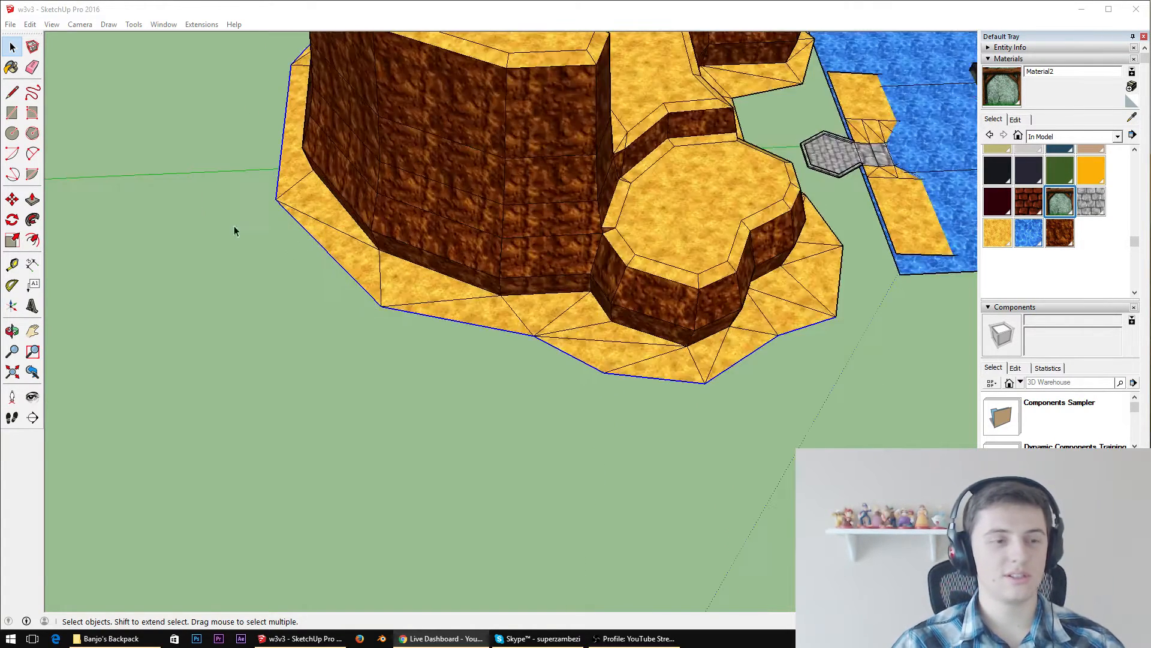
mouse_move(233, 226)
middle_mouse_down()
mouse_move(300, 174)
mouse_move(740, 136)
middle_mouse_up()
Offset the selected sandy base edges outward to make a wider outline around the cliff
scroll(310, 166, "up", 4)
scroll(660, 162, "down", 4)
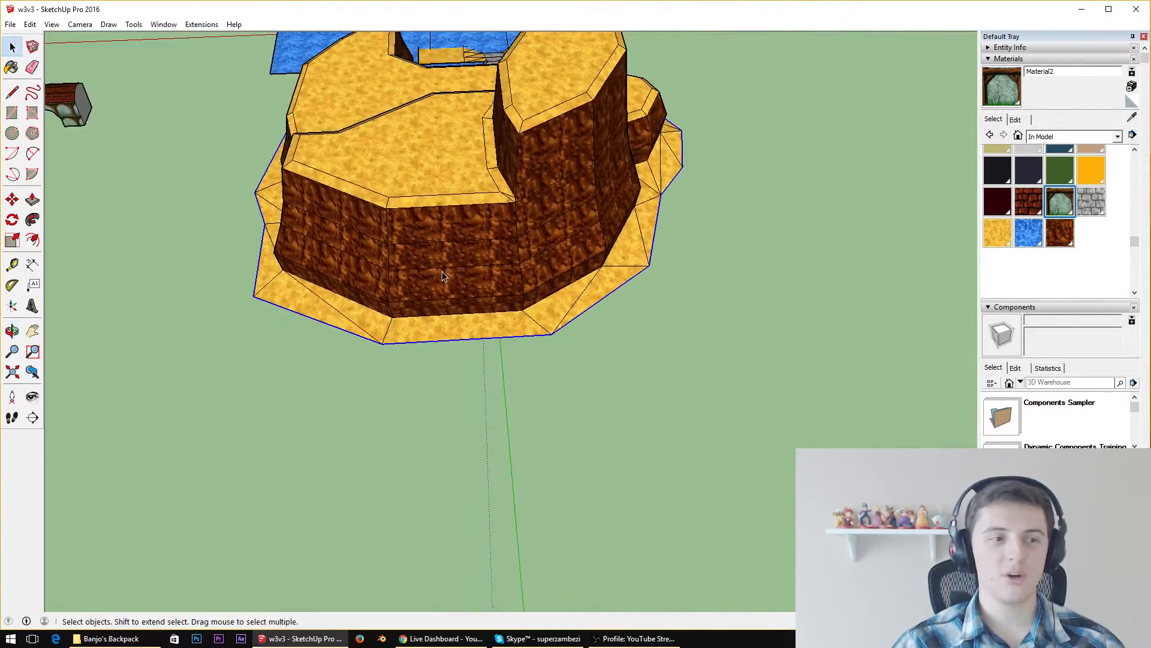
scroll(408, 265, "up", 4)
middle_click_drag(374, 261, 635, 146)
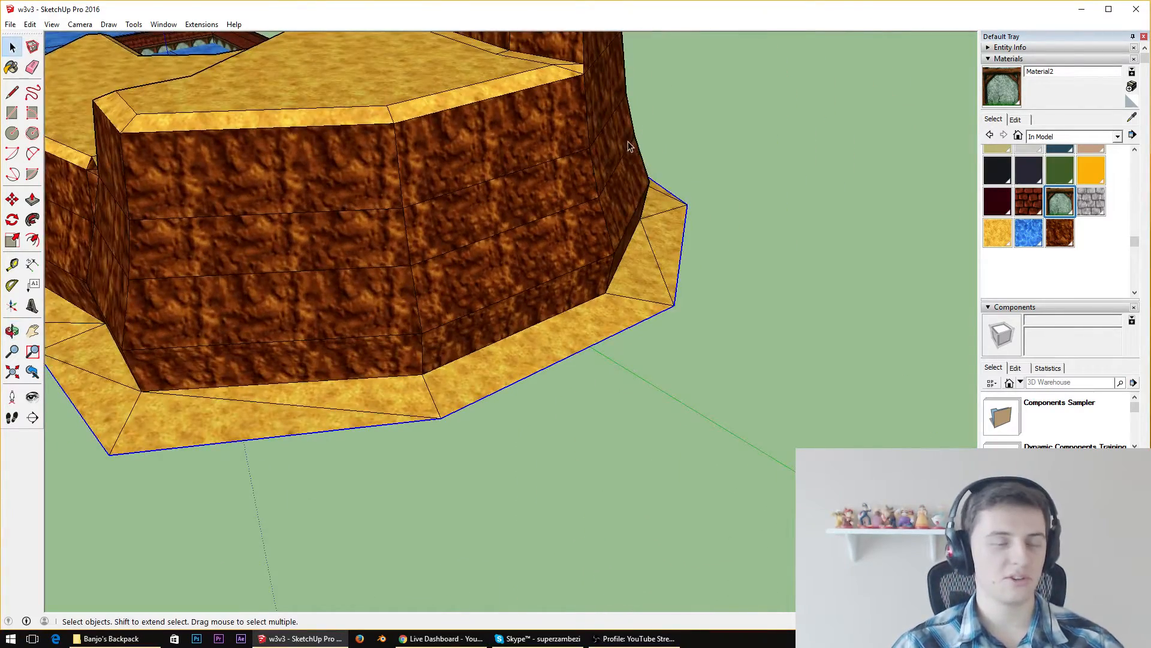
scroll(631, 146, "down", 4)
scroll(423, 152, "up", 3)
mouse_move(372, 180)
middle_mouse_down()
mouse_move(608, 233)
mouse_move(432, 201)
mouse_move(354, 218)
middle_mouse_up()
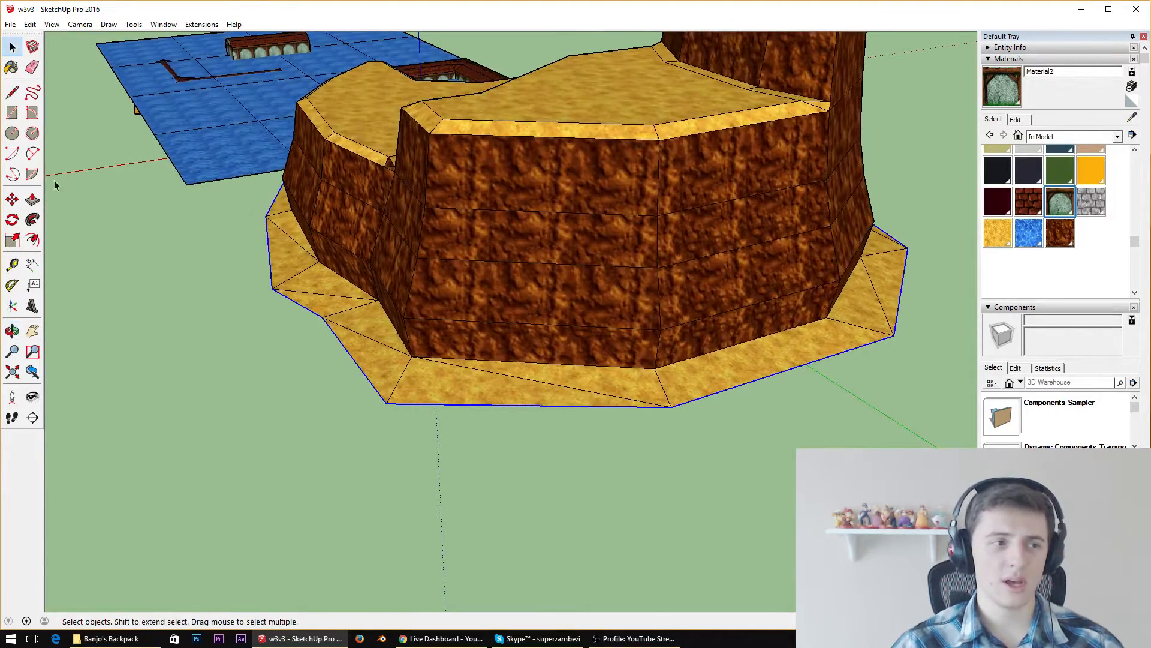
left_click(33, 240)
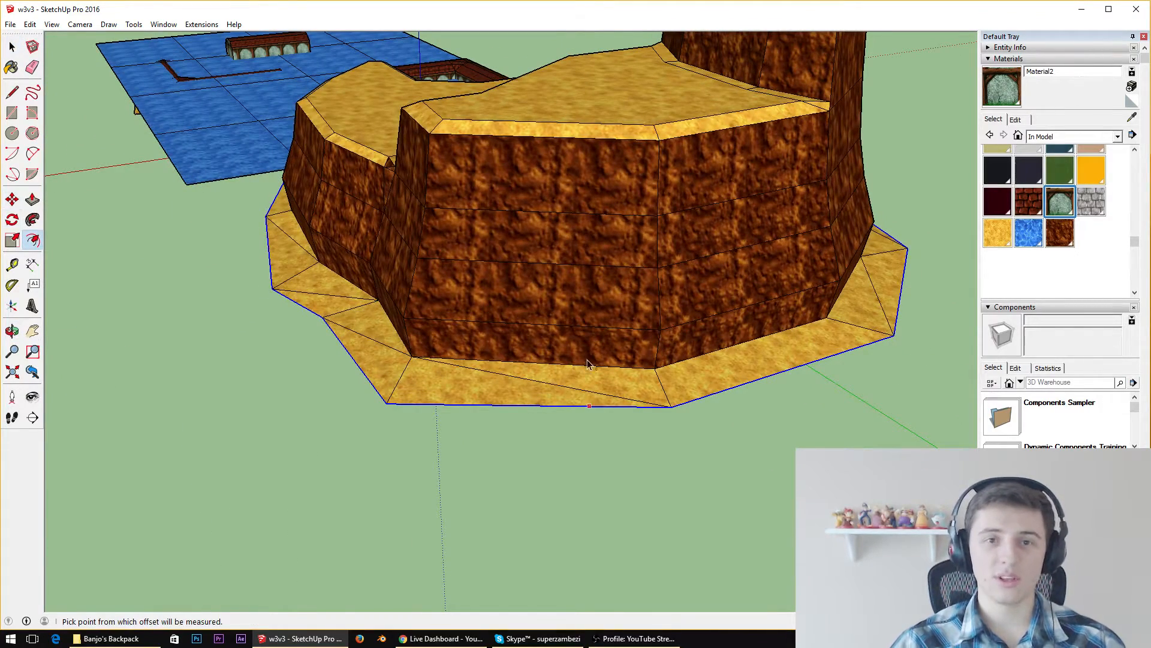
left_click(672, 409)
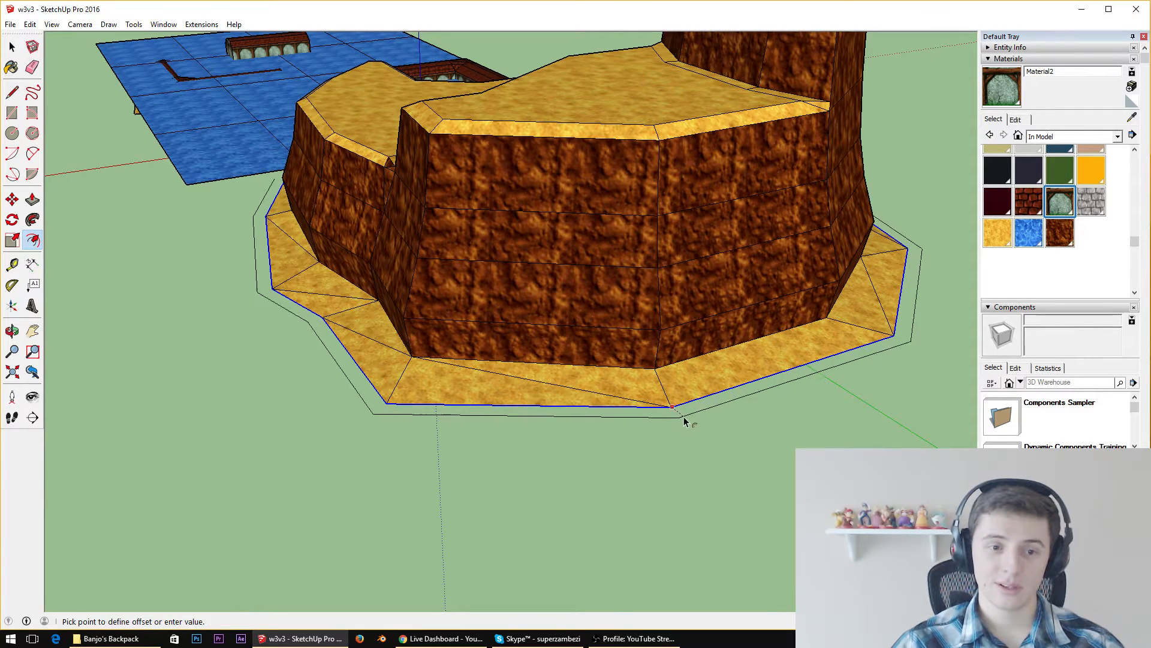
left_click(705, 443)
Select all connected edges of the offset outline and move it straight down along the blue axis, below the sandy base
middle_click_drag(705, 444, 629, 451)
key("space")
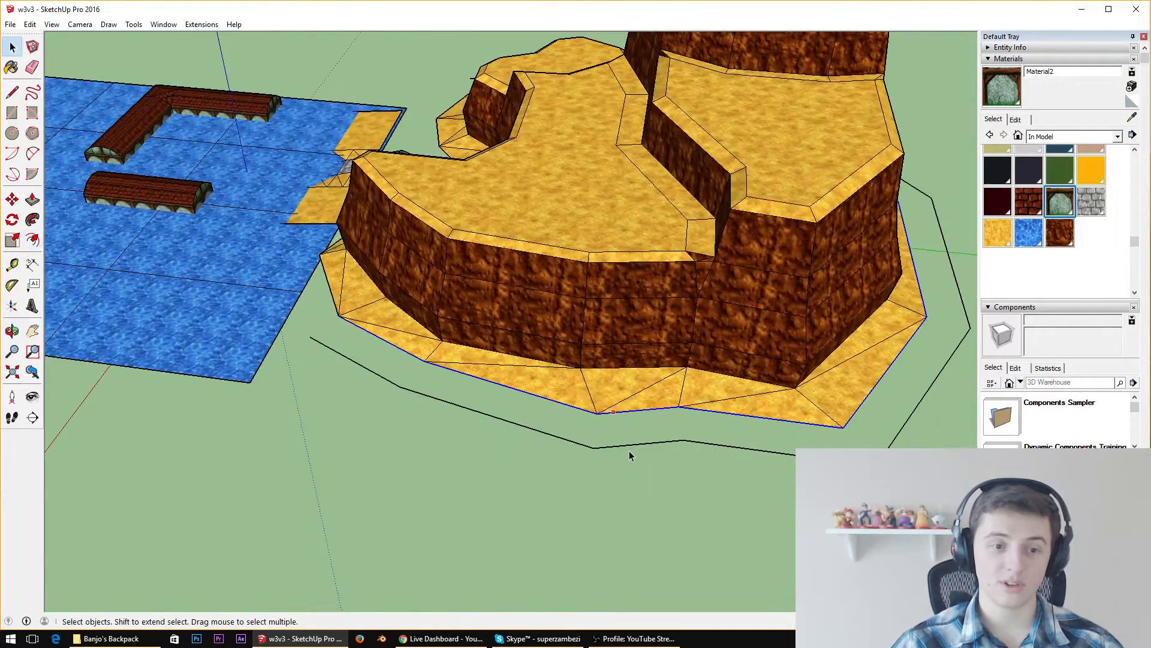
left_click(629, 451)
right_click(642, 447)
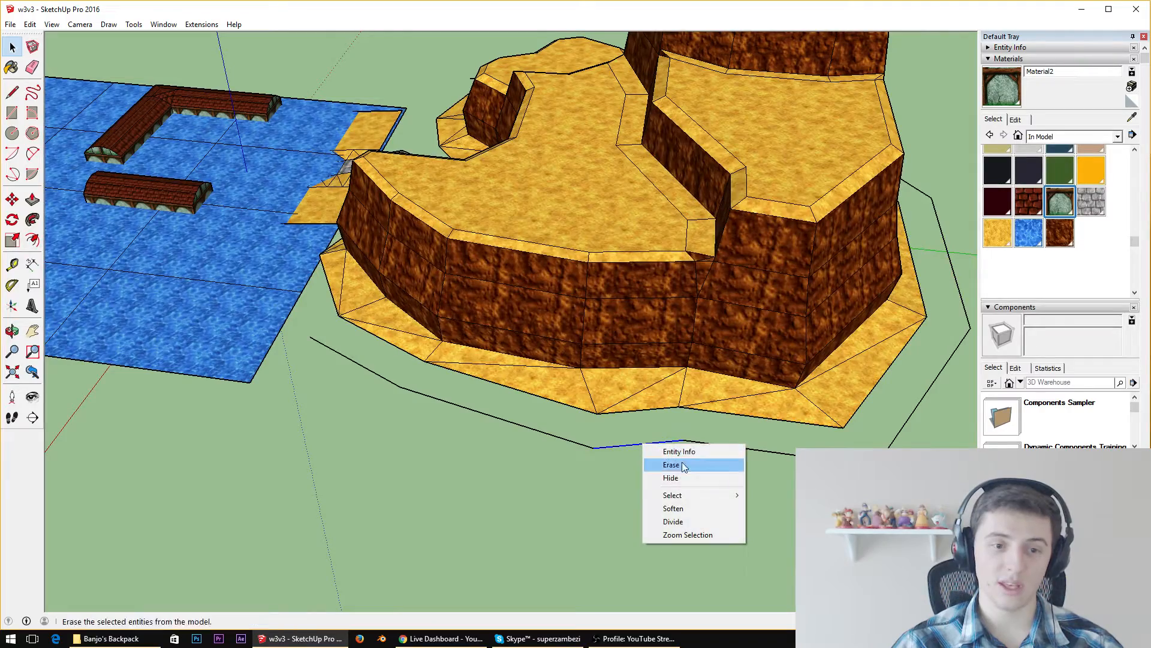
mouse_move(701, 493)
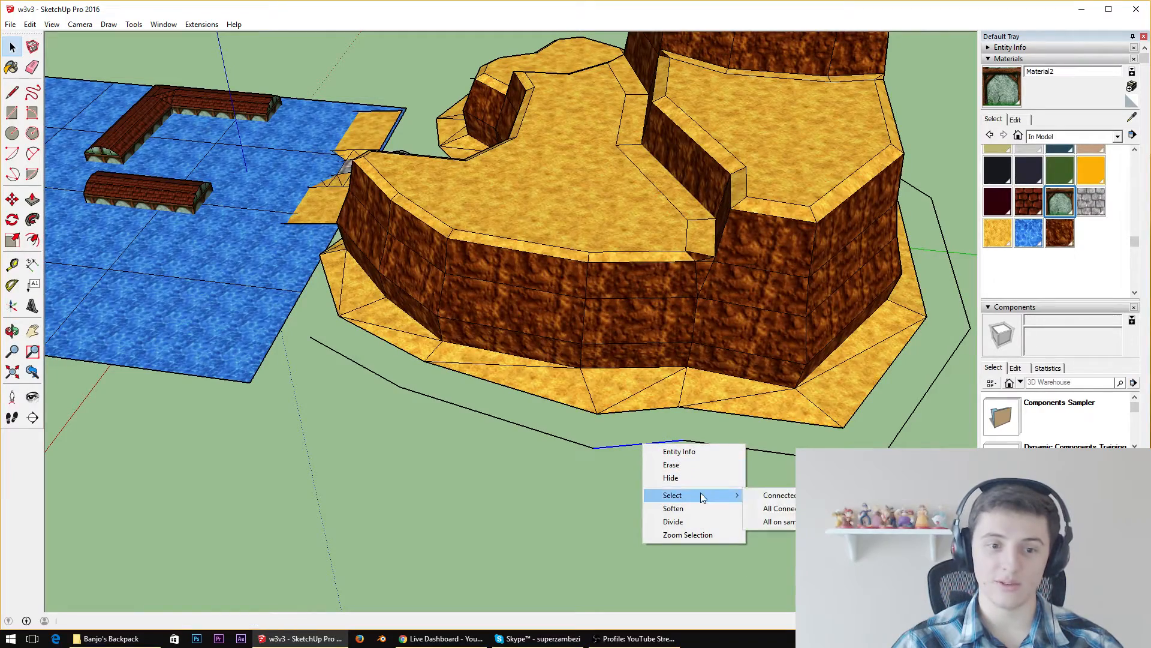
left_click(766, 499)
middle_click_drag(766, 498, 342, 336)
scroll(349, 354, "up", 5)
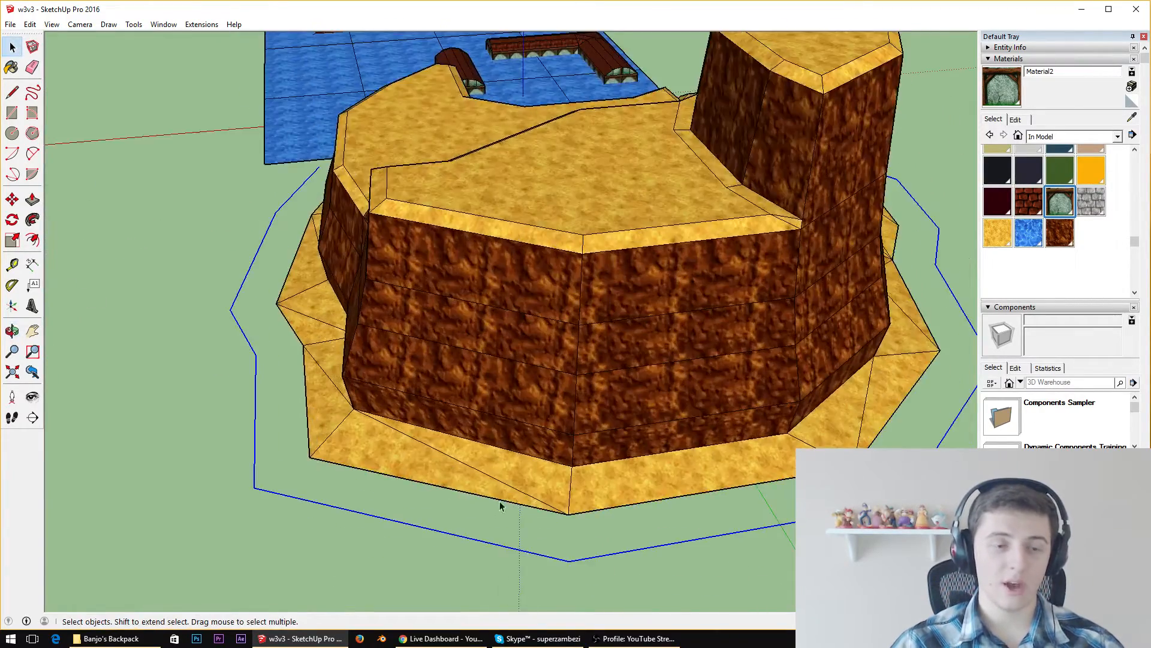
middle_click_drag(502, 506, 277, 267)
left_click(12, 199)
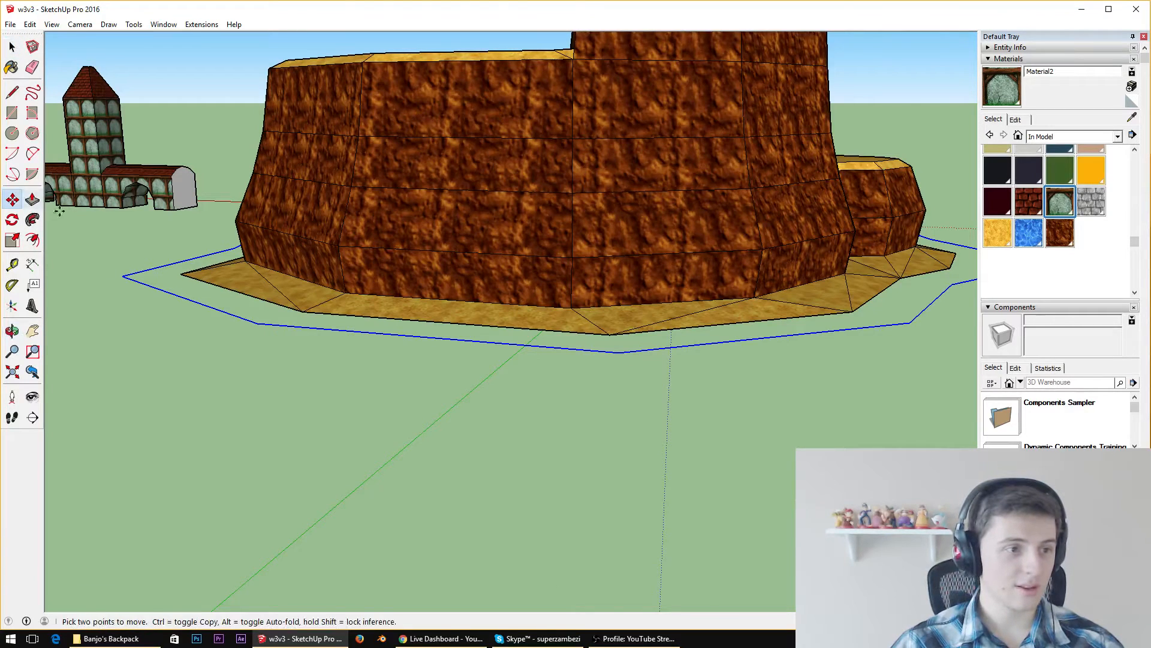
scroll(246, 357, "up", 3)
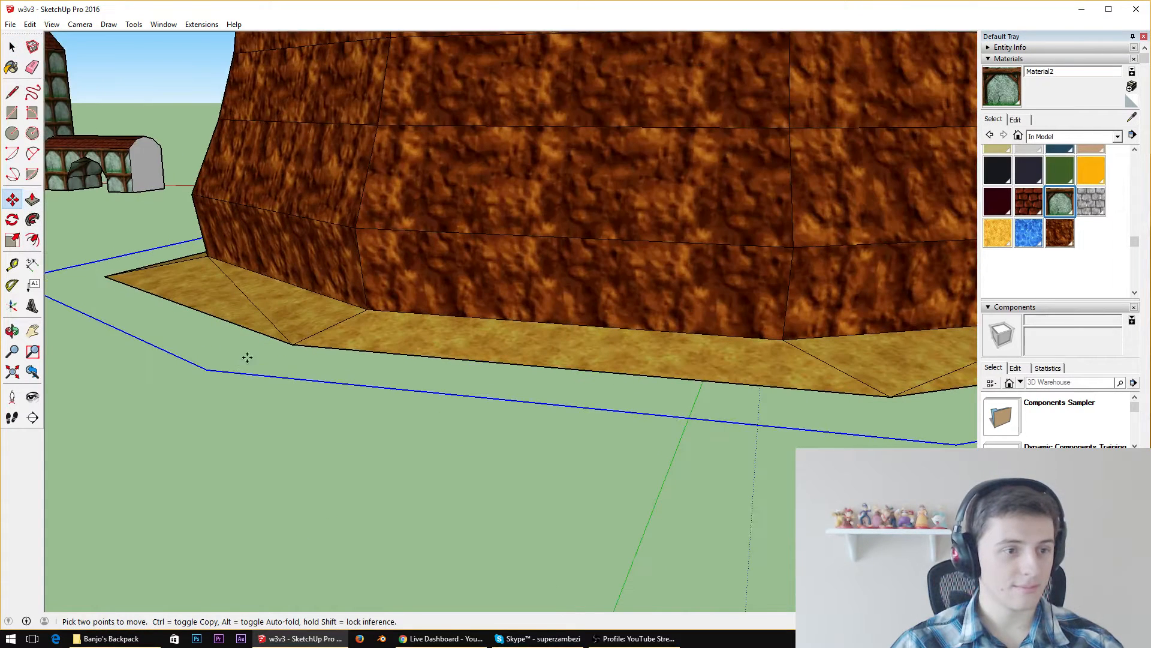
left_click(207, 372)
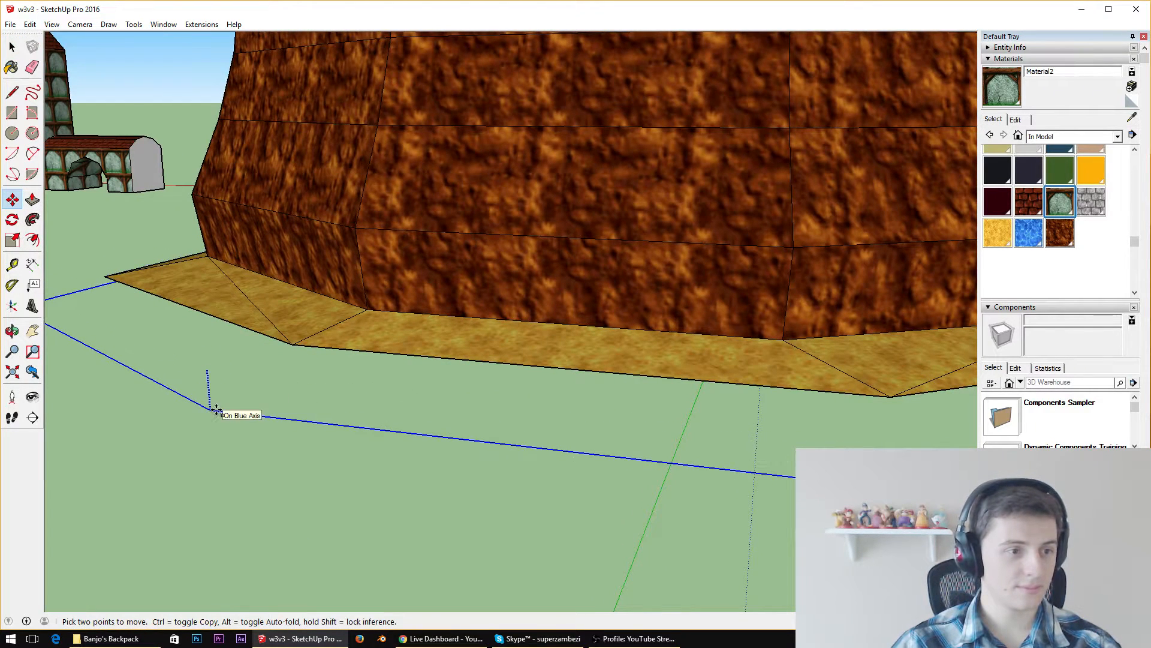
middle_click_drag(218, 403, 337, 393)
scroll(334, 394, "down", 5)
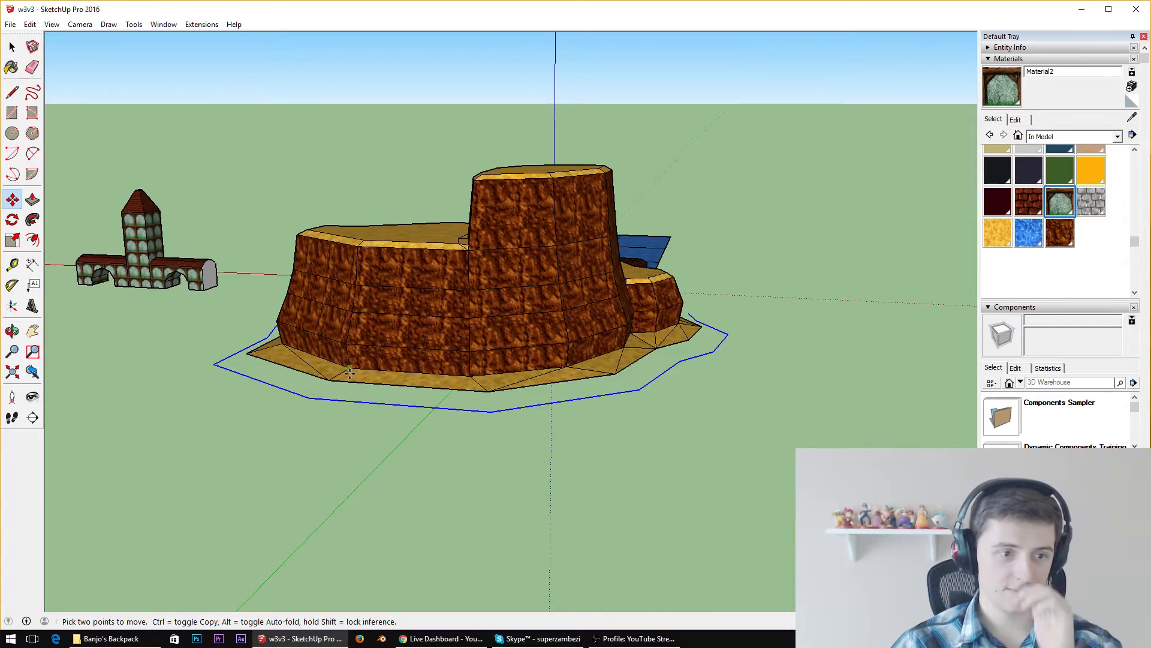
Offset the lowered outline outward to make a second, wider outline around the cliff
scroll(347, 374, "up", 4)
scroll(332, 378, "down", 4)
middle_click_drag(332, 377, 547, 522)
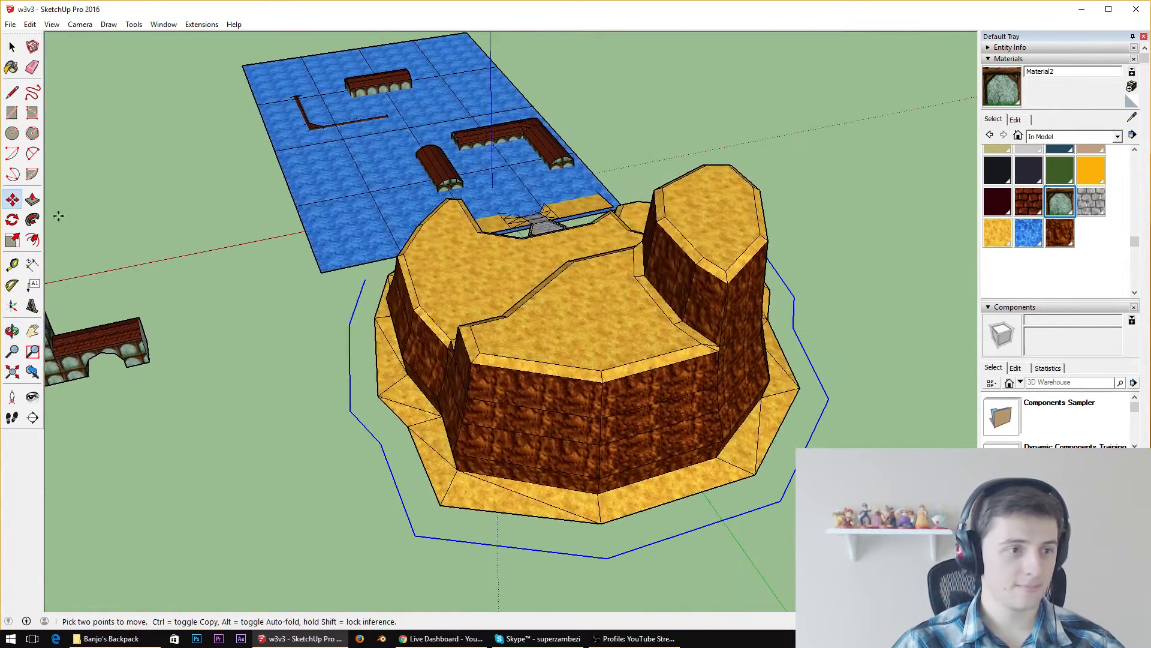
left_click(32, 240)
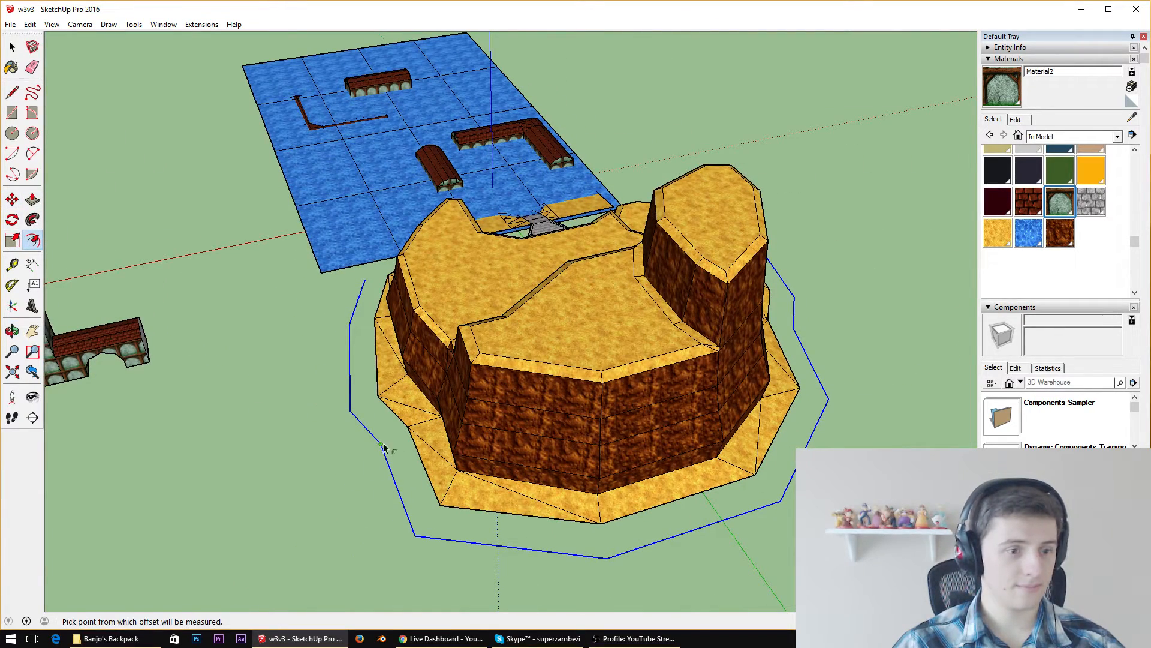
left_click(350, 414)
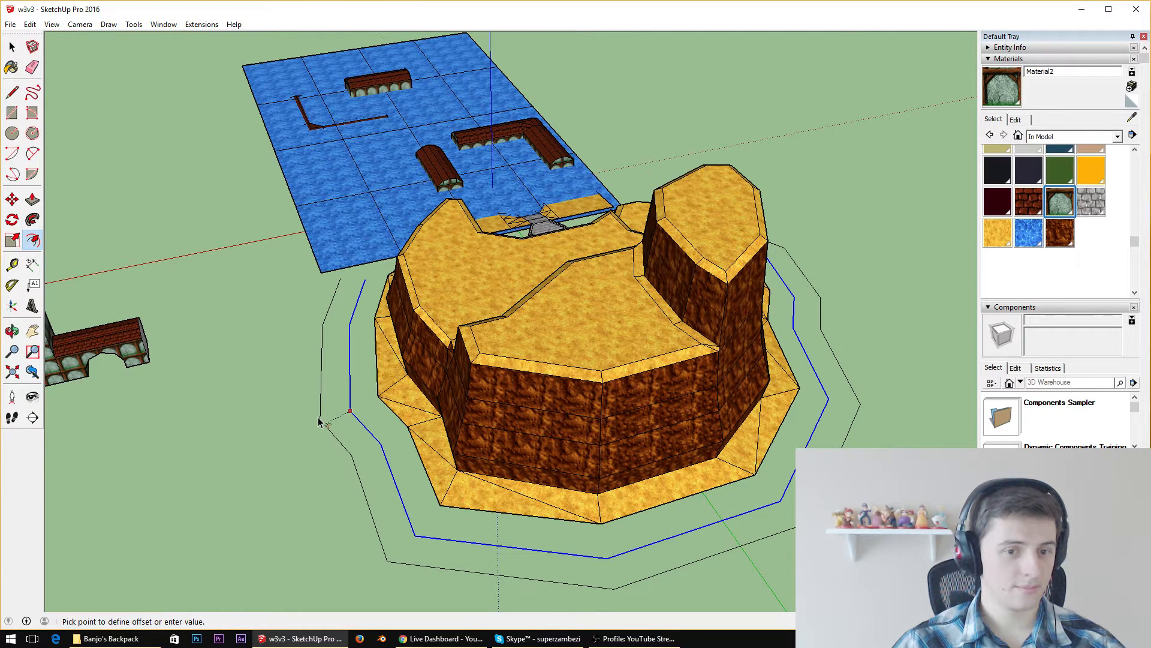
left_click(319, 422)
Select all connected edges of the outermost outline and move it straight down, below the first outline
key("space")
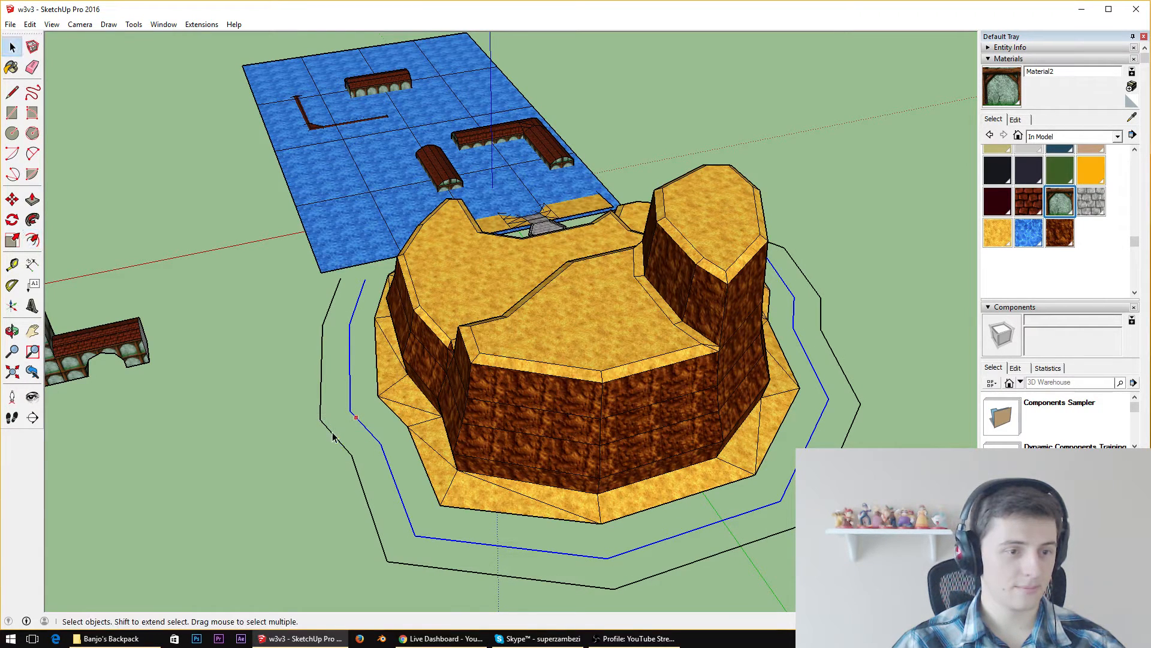
right_click(334, 436)
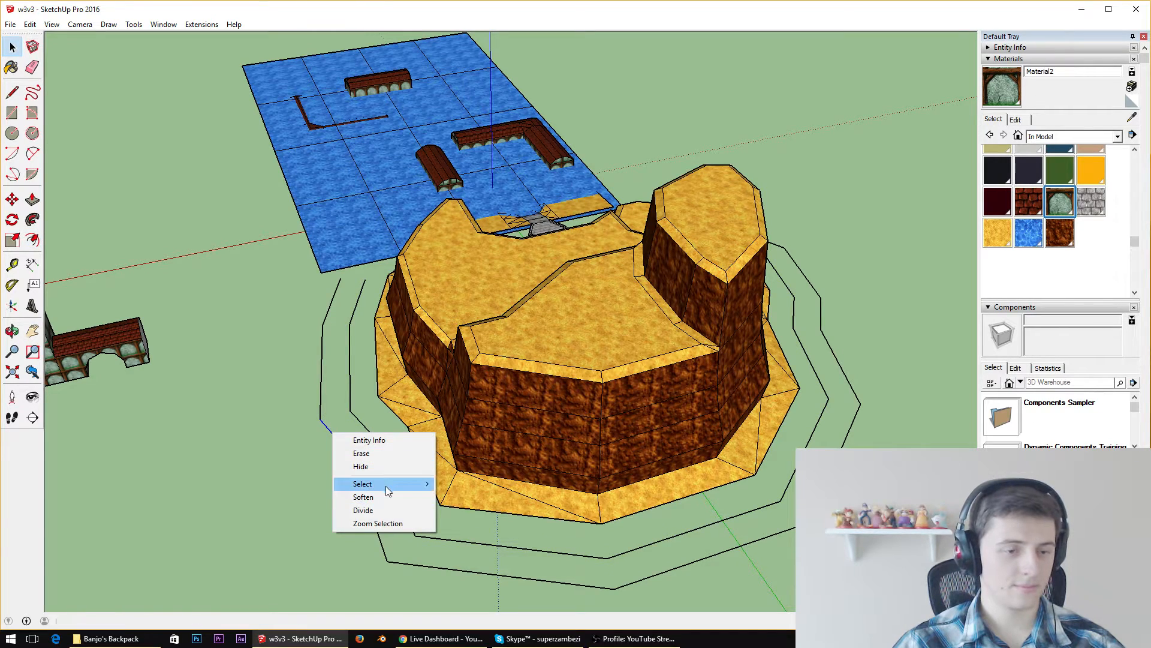
mouse_move(423, 486)
left_click(473, 496)
middle_click_drag(473, 497, 336, 326)
scroll(335, 327, "up", 5)
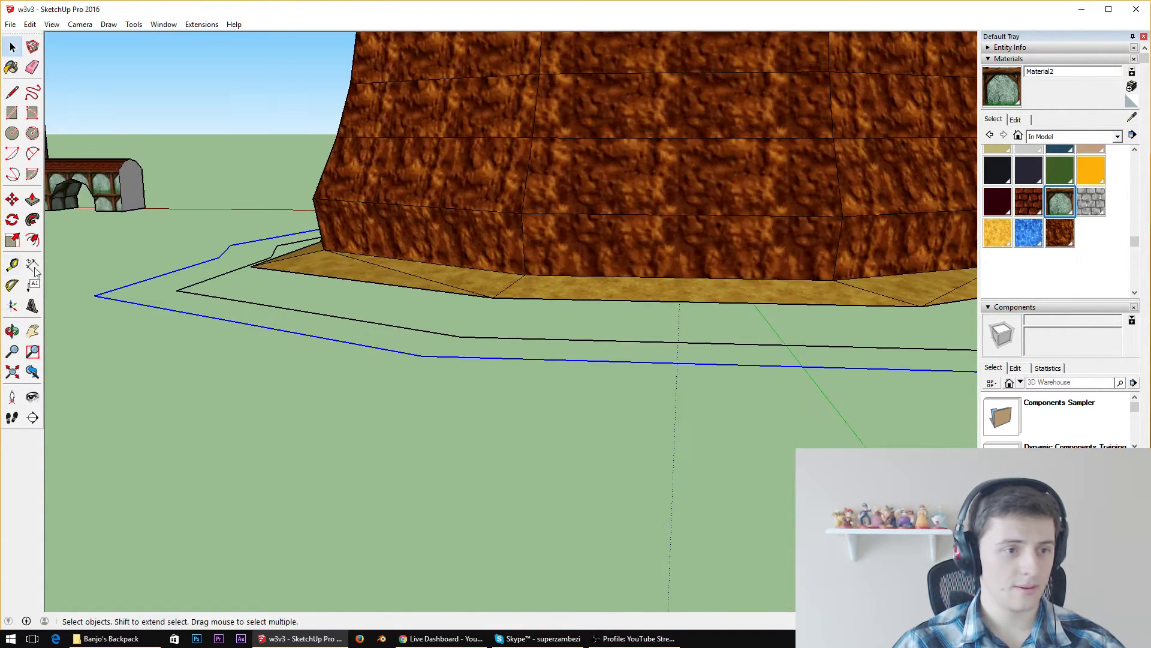
left_click(12, 199)
left_click(422, 356)
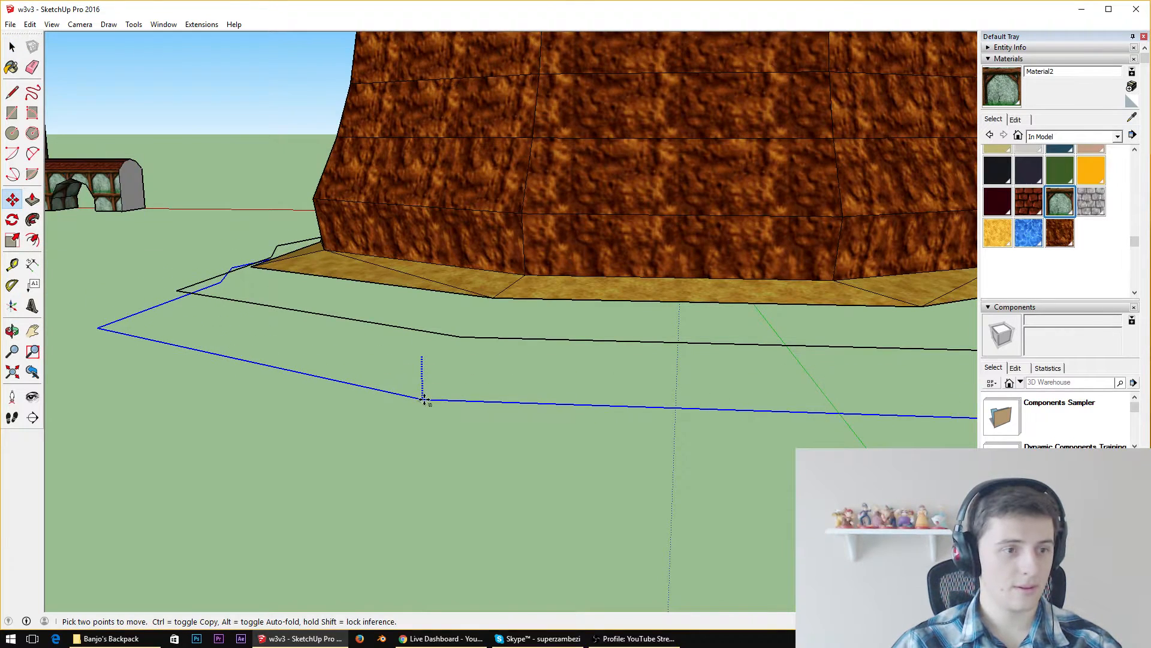
left_click(426, 410)
middle_click_drag(430, 406, 388, 342)
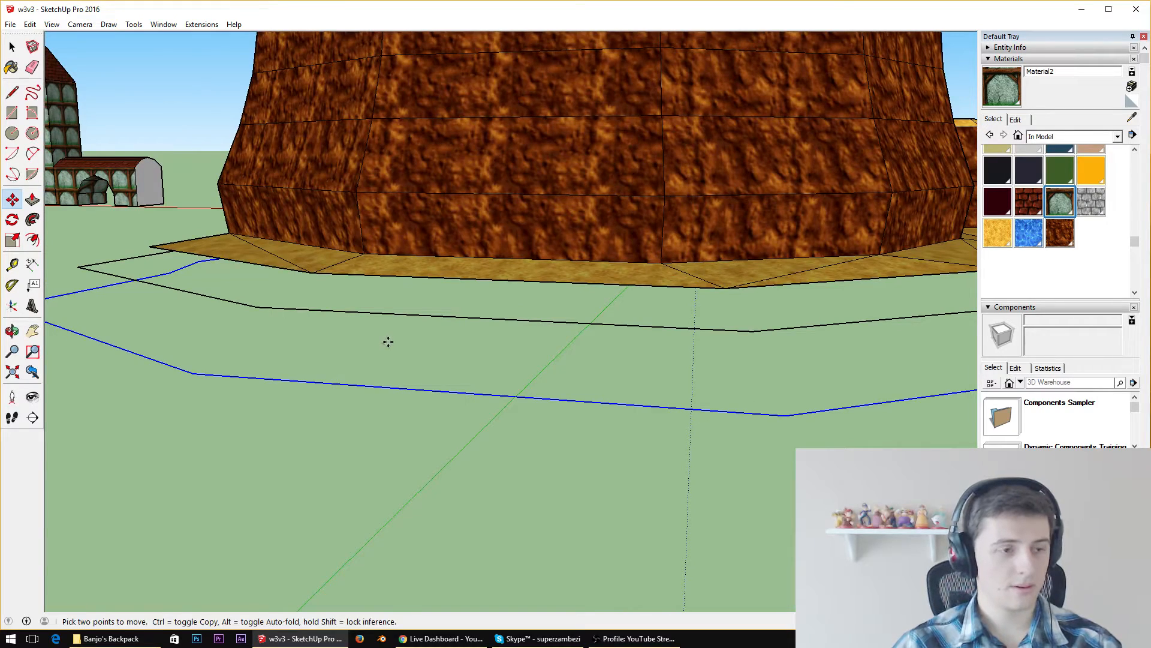
Lower the outermost outline slightly further along the blue axis
middle_click_drag(388, 341, 352, 294)
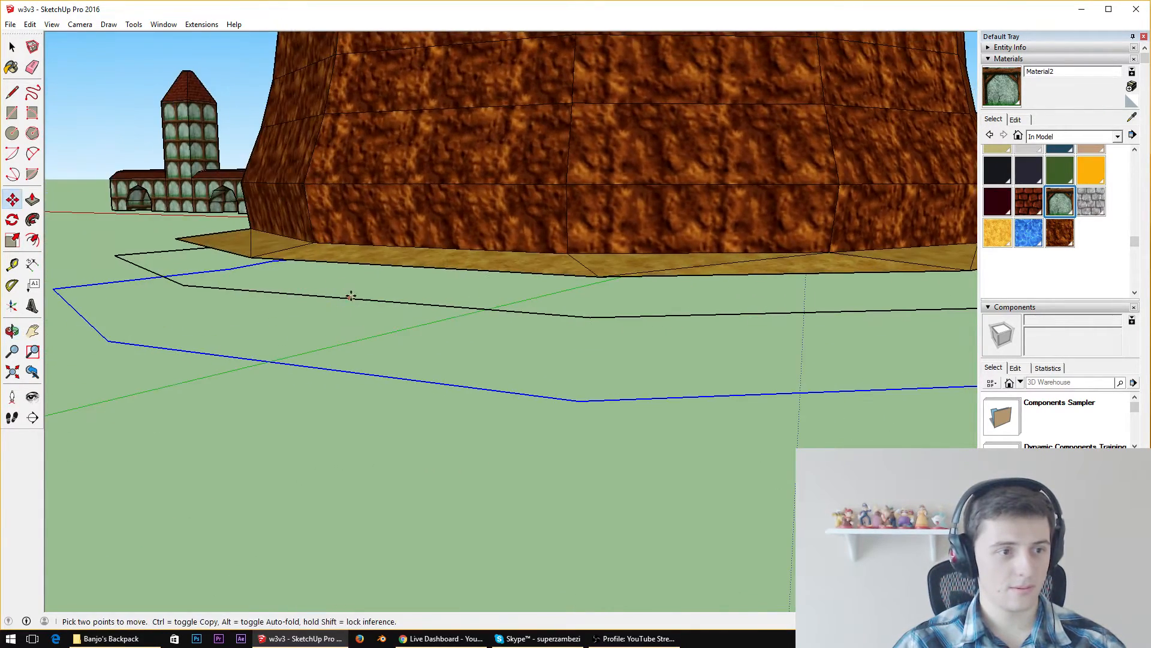
left_click(108, 339)
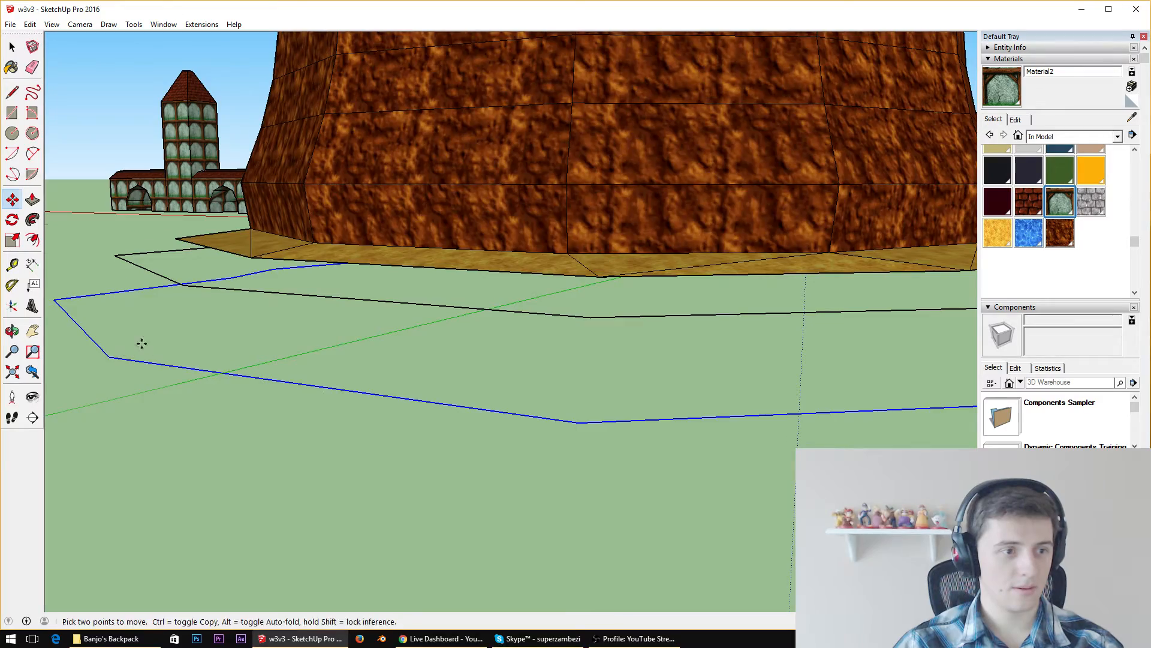
middle_click_drag(142, 340, 78, 306)
middle_click_drag(432, 270, 286, 288)
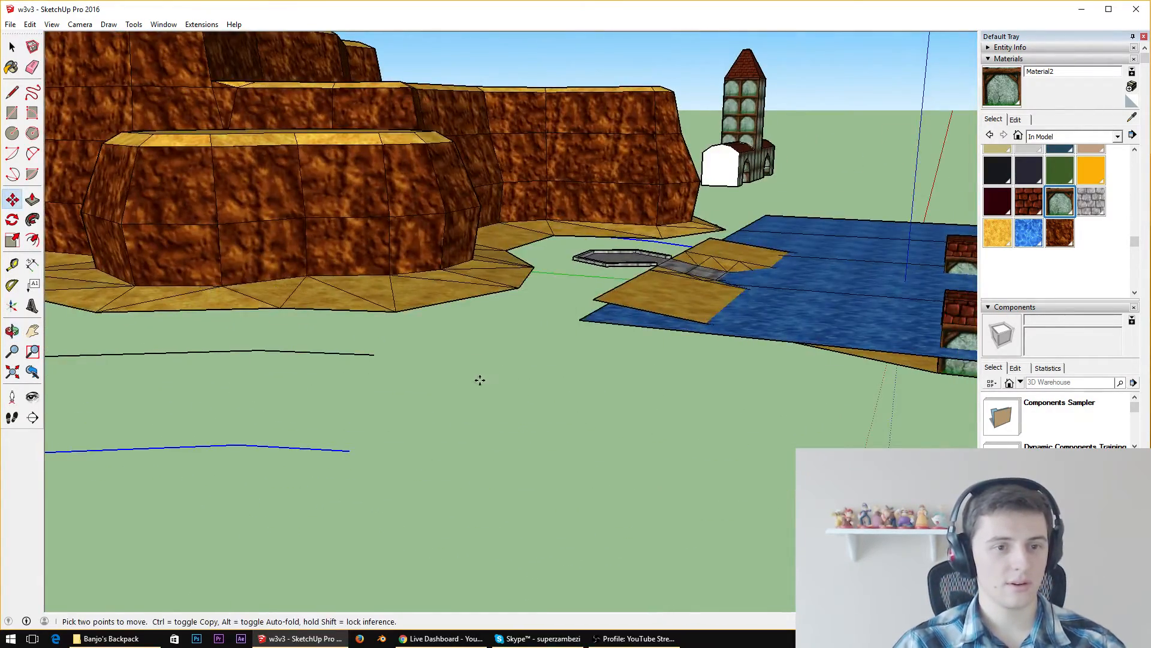
Offset the outermost lowered outline outward to make a third, wider outline around the cliff
middle_click_drag(480, 381, 764, 375)
scroll(740, 377, "down", 5)
middle_click_drag(603, 327, 322, 285)
scroll(496, 414, "up", 4)
left_click(34, 239)
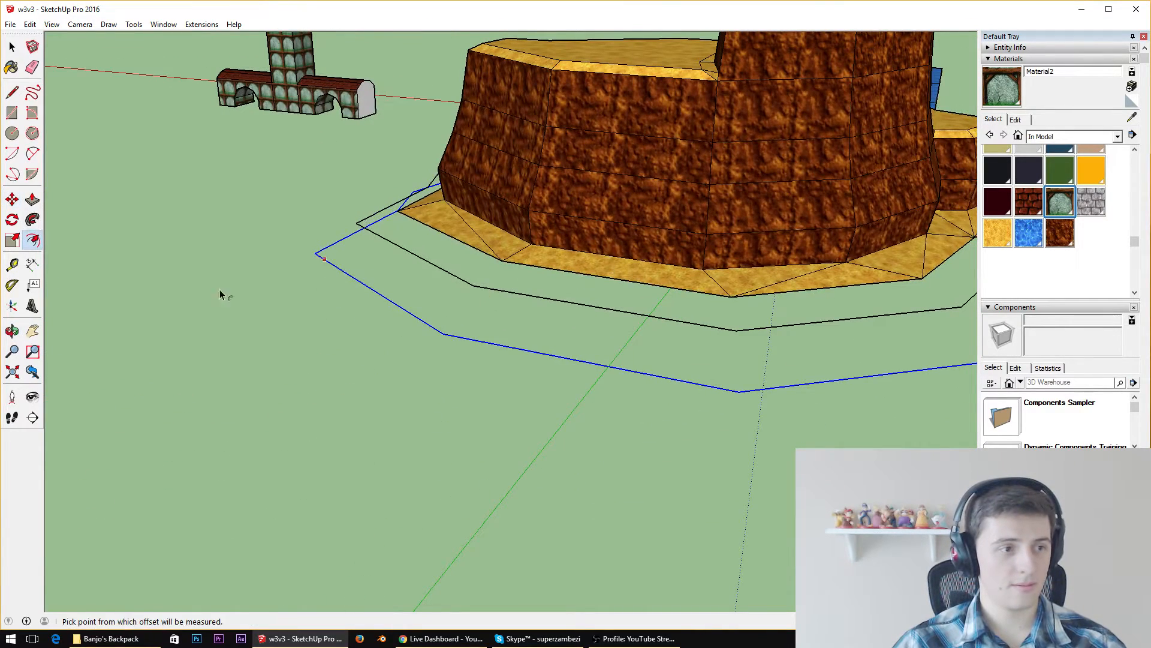
left_click(452, 333)
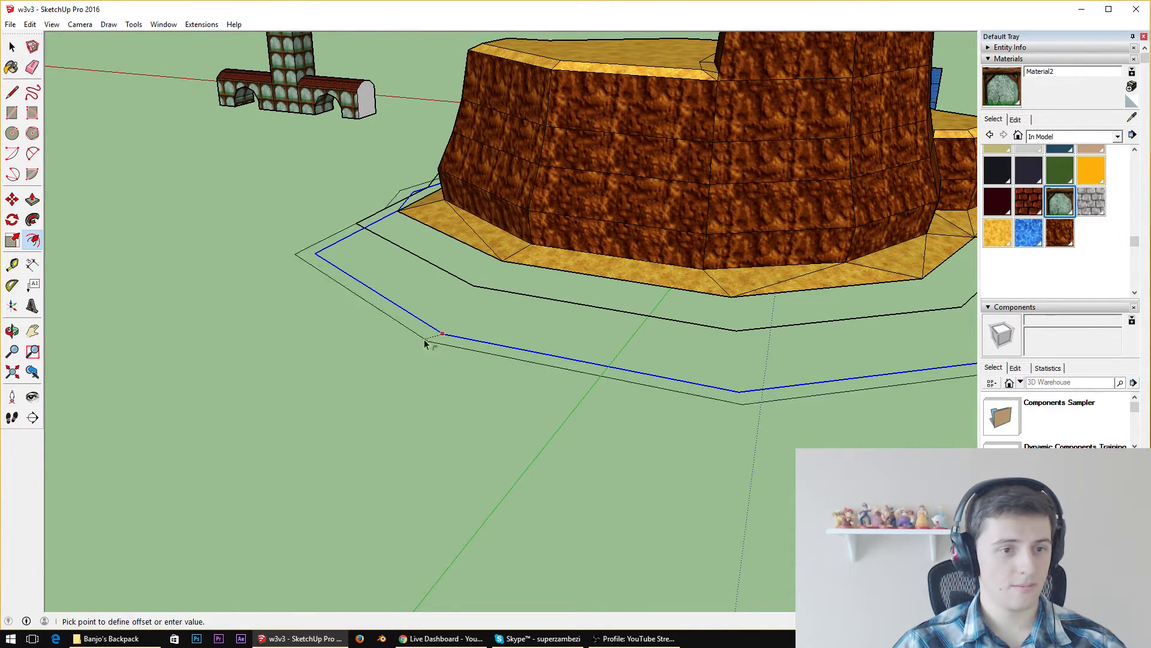
left_click(400, 366)
Select all connected edges of the third outline and move it straight down along the blue axis, below the second outline
middle_click_drag(400, 366, 599, 520)
key("space")
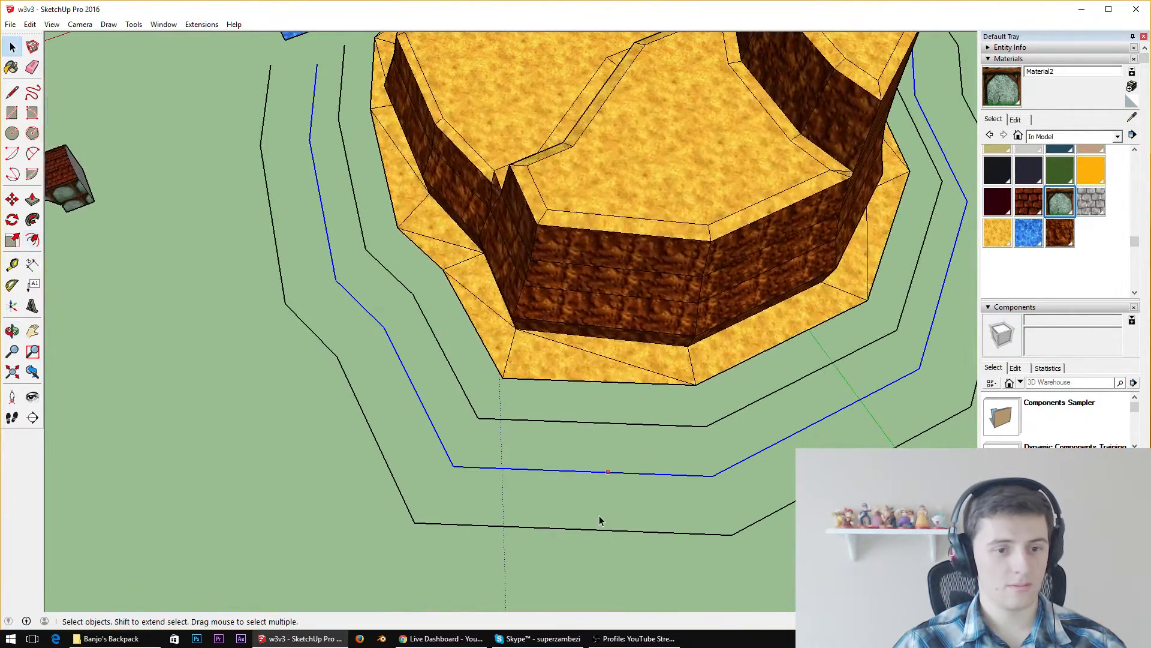
right_click(599, 533)
mouse_move(638, 581)
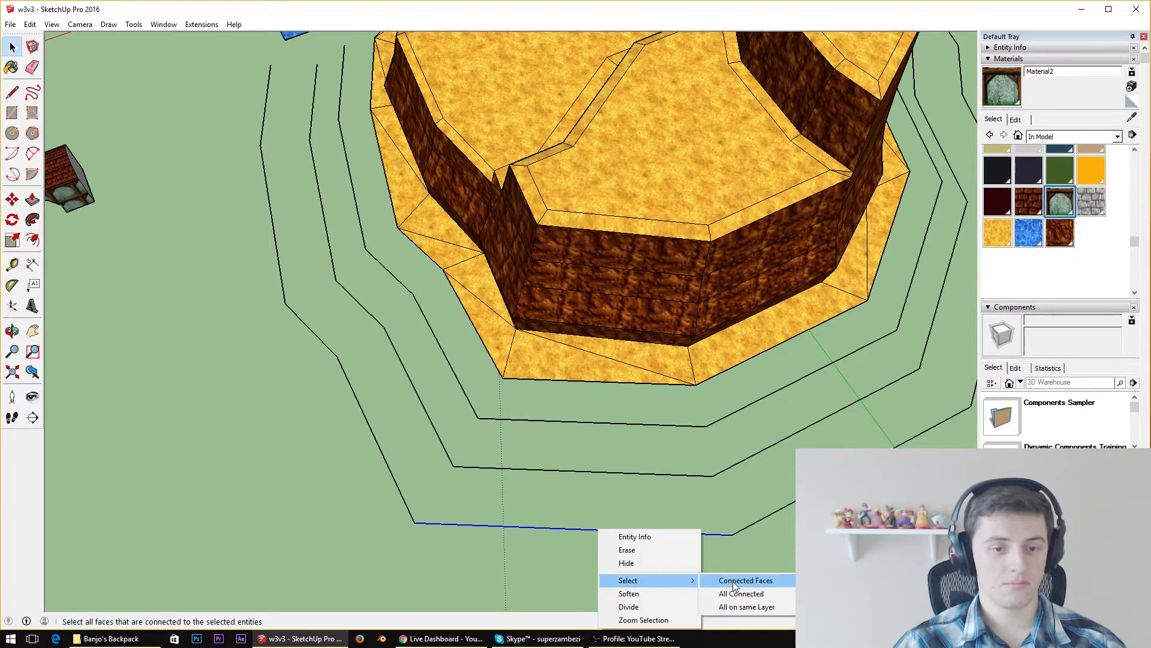
left_click(741, 593)
middle_click_drag(736, 559, 504, 481)
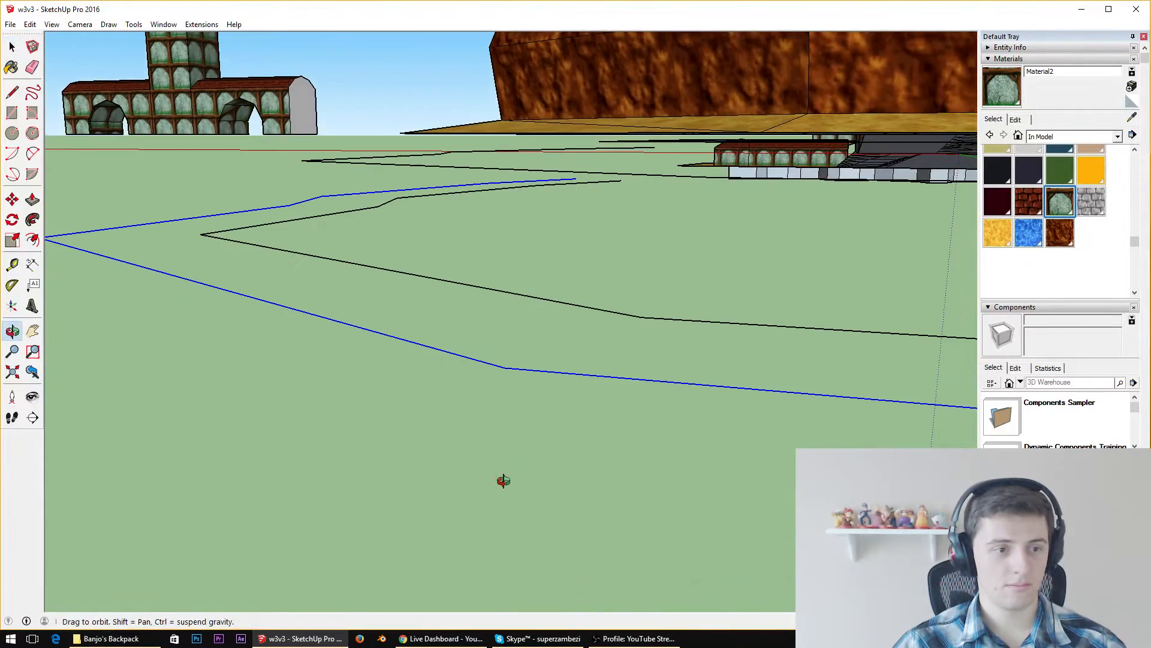
left_click(12, 199)
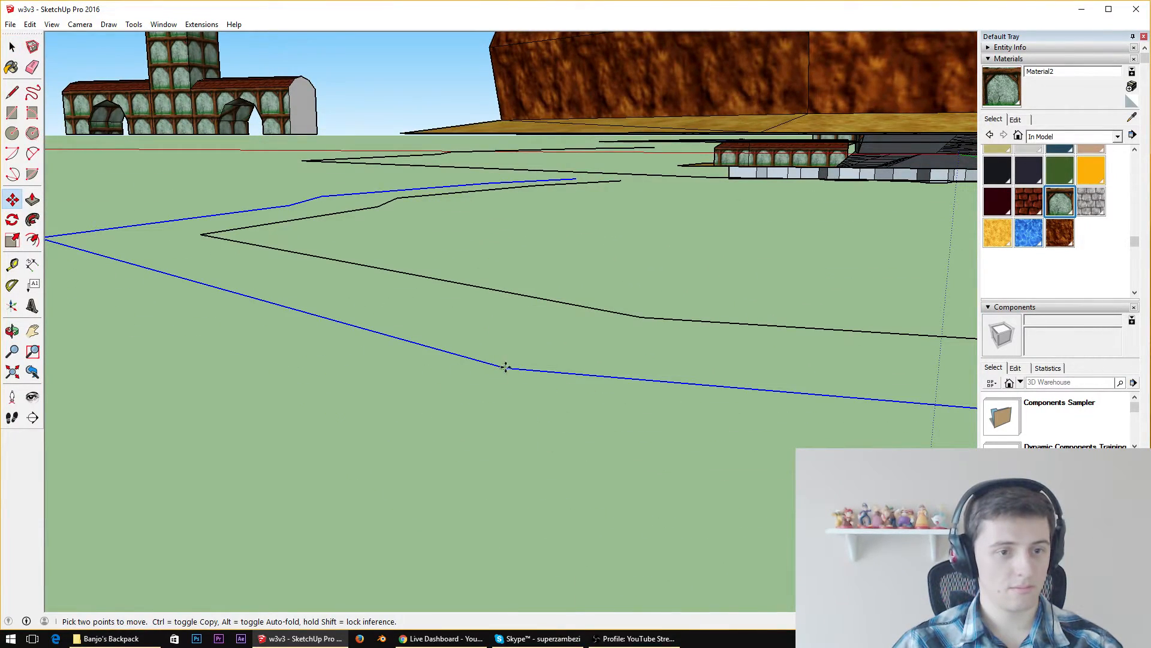
left_click(506, 367)
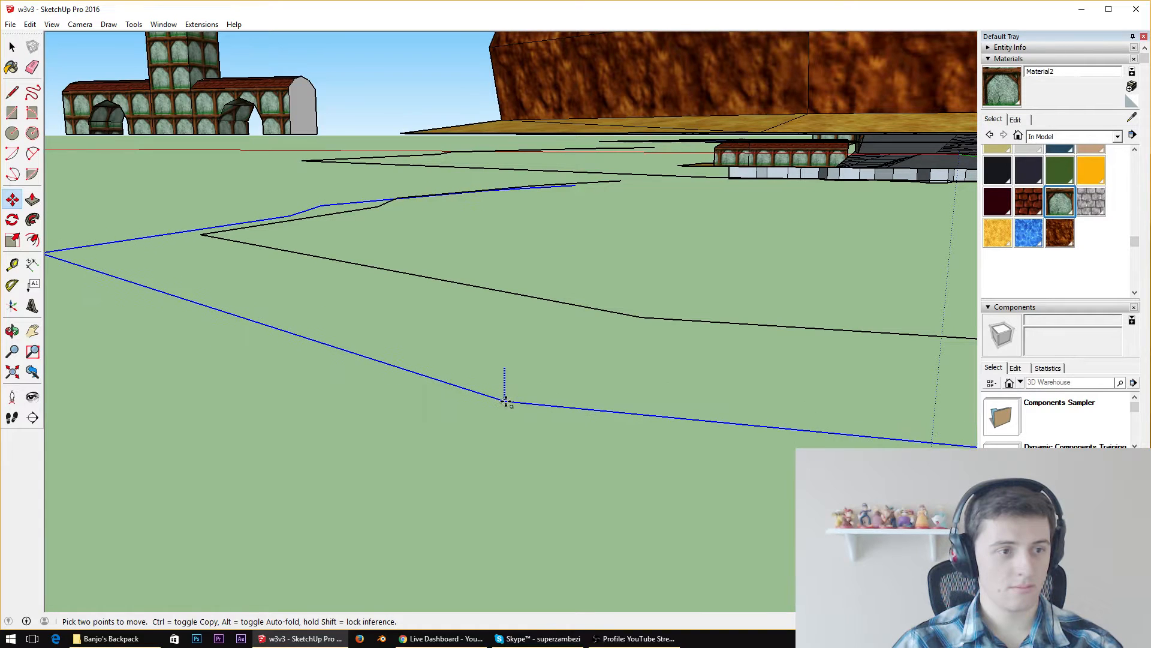
Draw connecting lines from the sandy base's edge through the open ends of all three outlines on the side facing the water
scroll(495, 396, "down", 6)
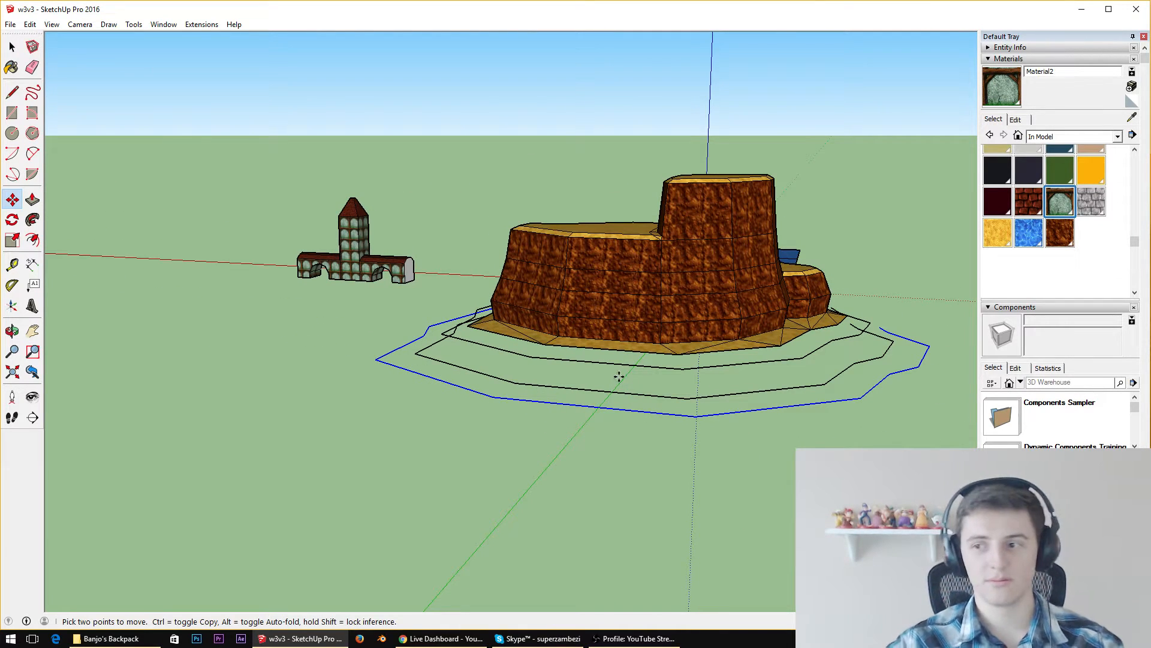
middle_click_drag(581, 129, 600, 282)
scroll(440, 271, "up", 3)
key("m")
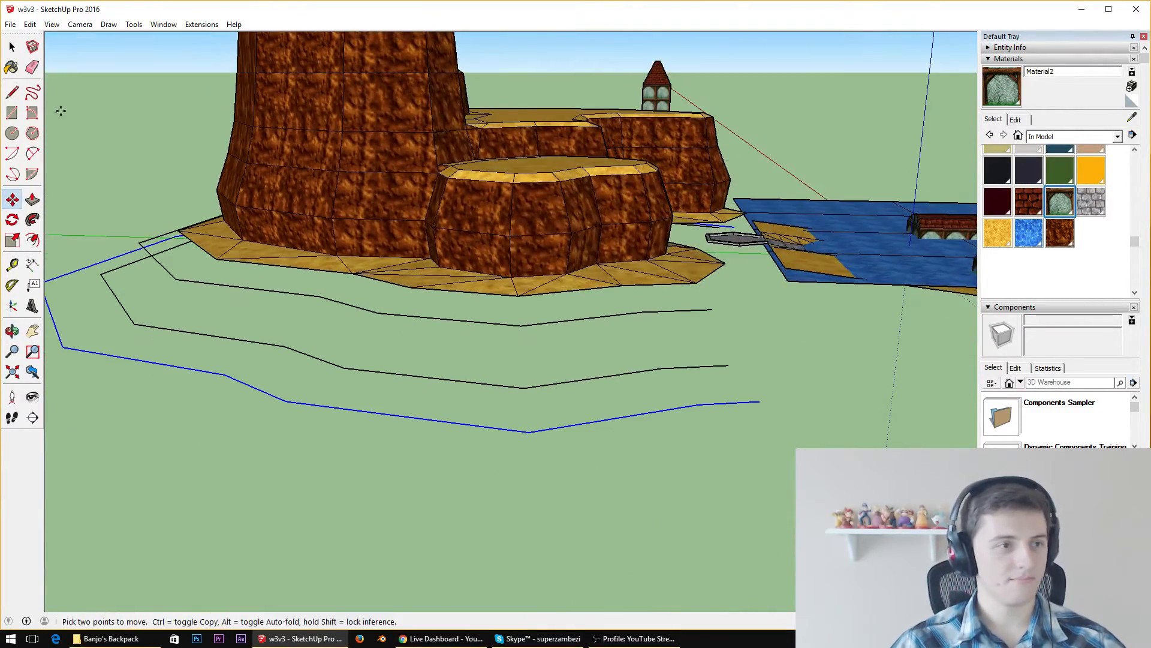
key("l")
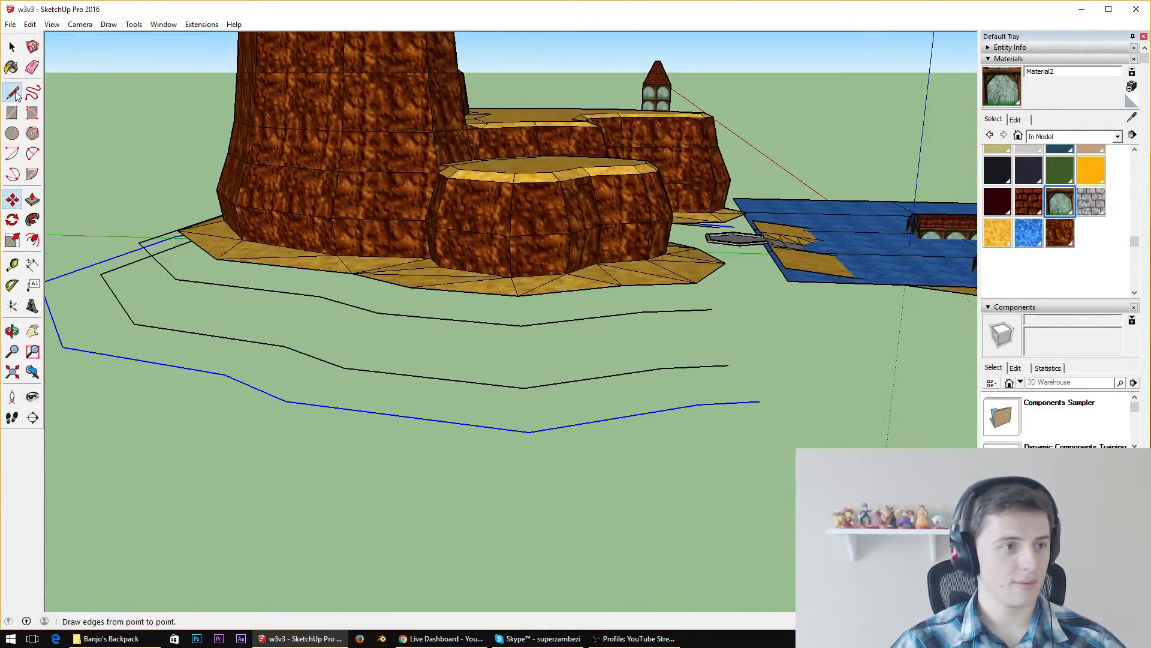
left_click(697, 282)
left_click(712, 309)
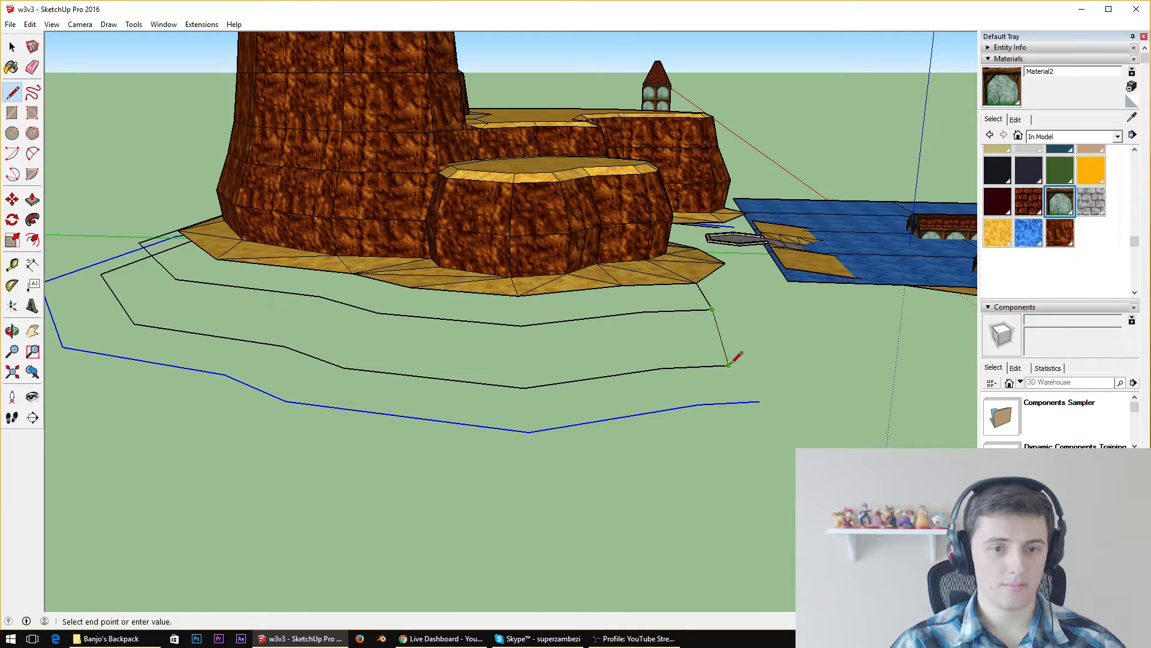
left_click(728, 365)
left_click(760, 401)
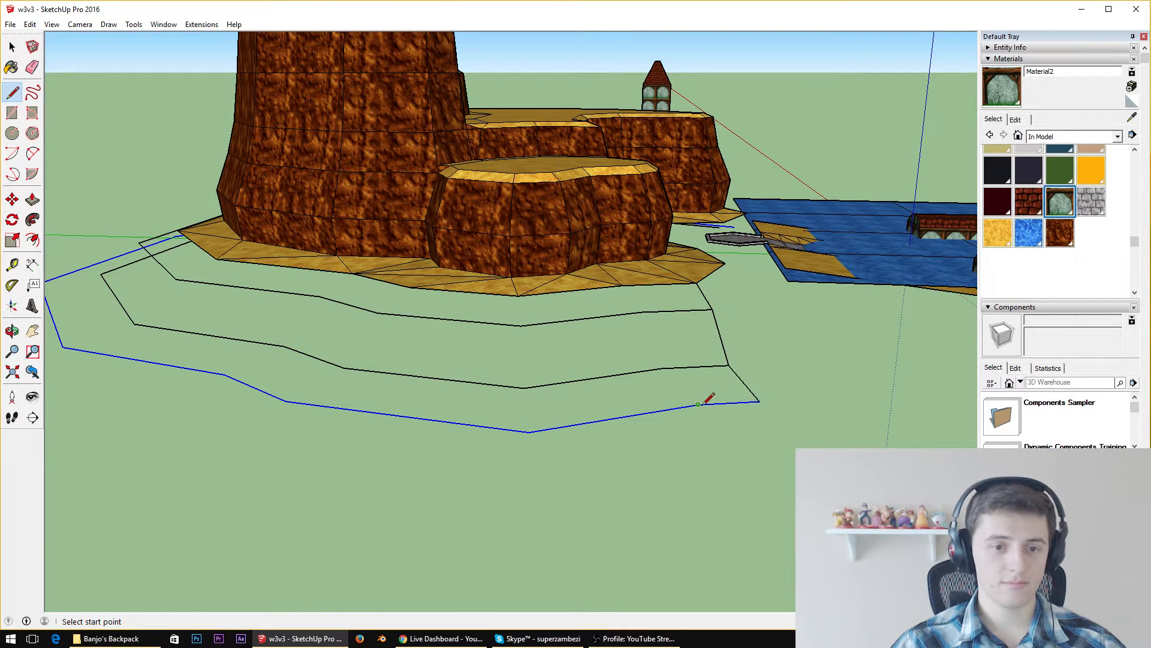
Connect the next corners from the outermost outline up to the sandy base, closing the first column of three slope faces
left_click(698, 405)
left_click(662, 368)
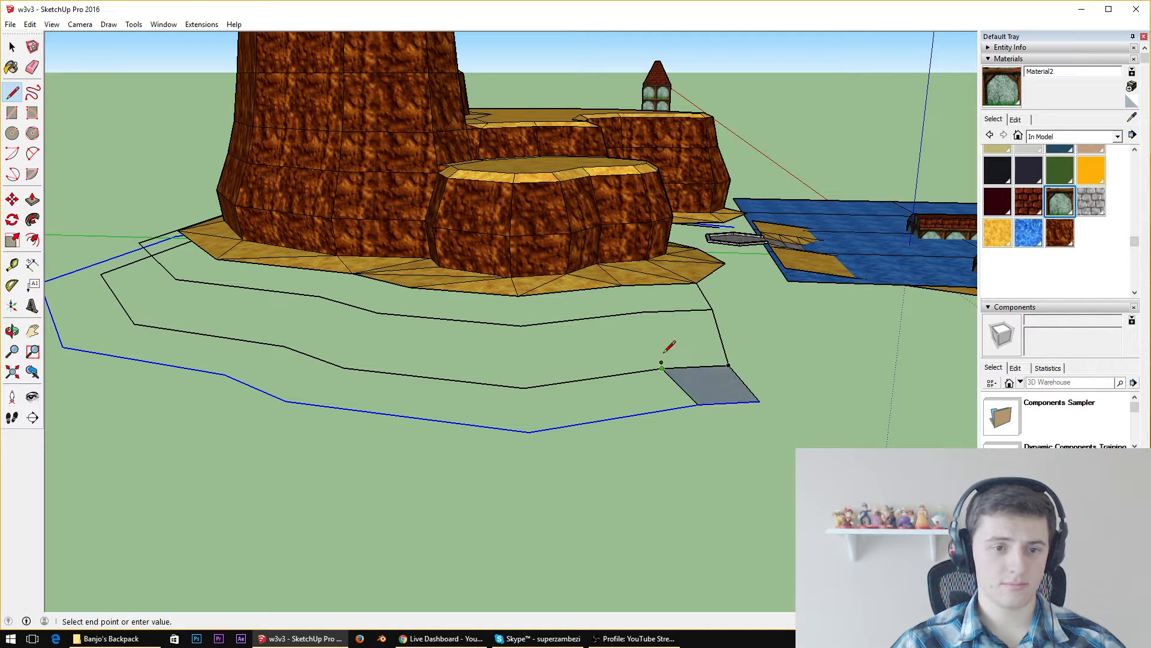
left_click(643, 312)
left_click(642, 312)
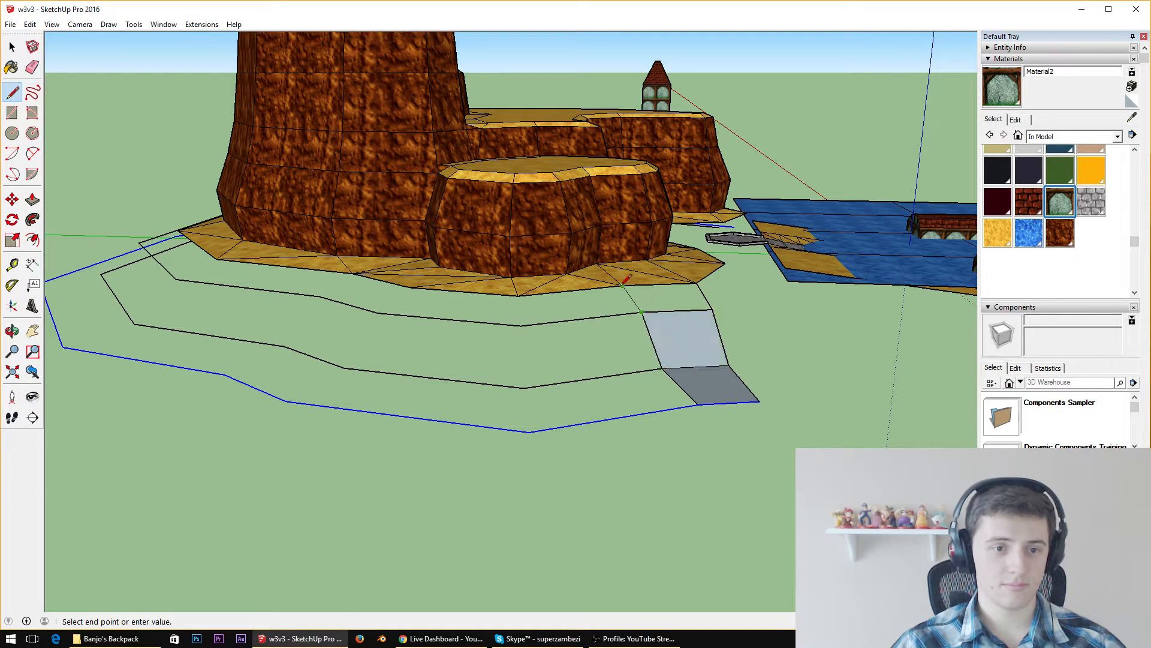
left_click(622, 285)
Reverse the middle and lowest faces of the first slope column
key("space")
left_click(692, 328)
left_click(703, 391, "shift")
right_click(703, 391)
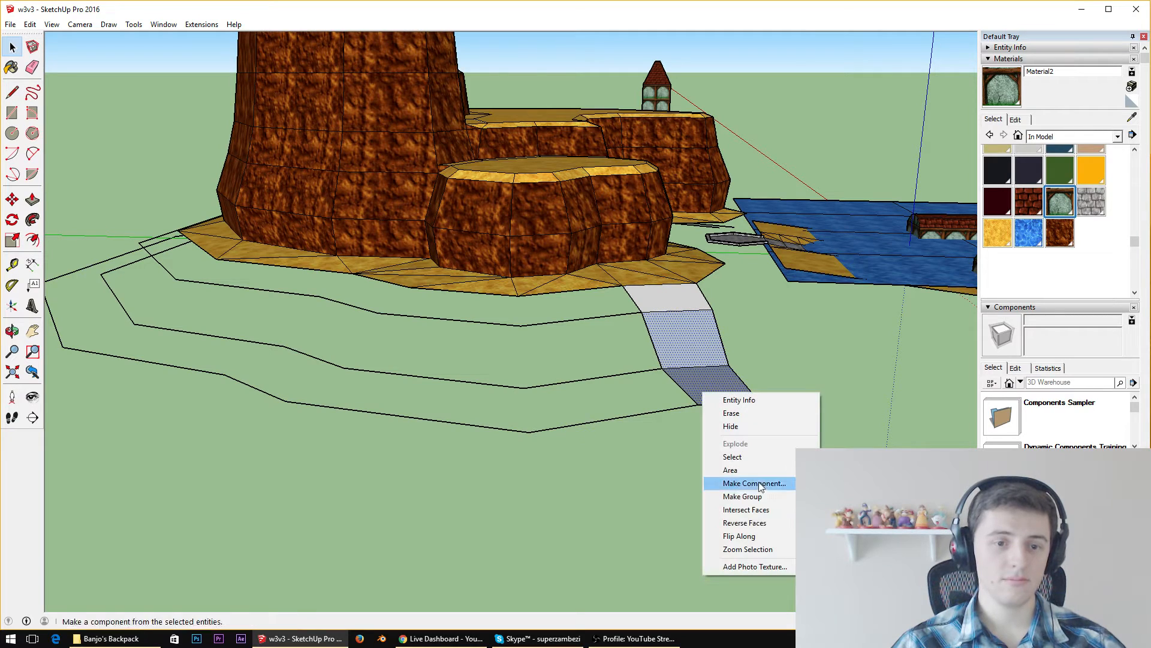
left_click(765, 522)
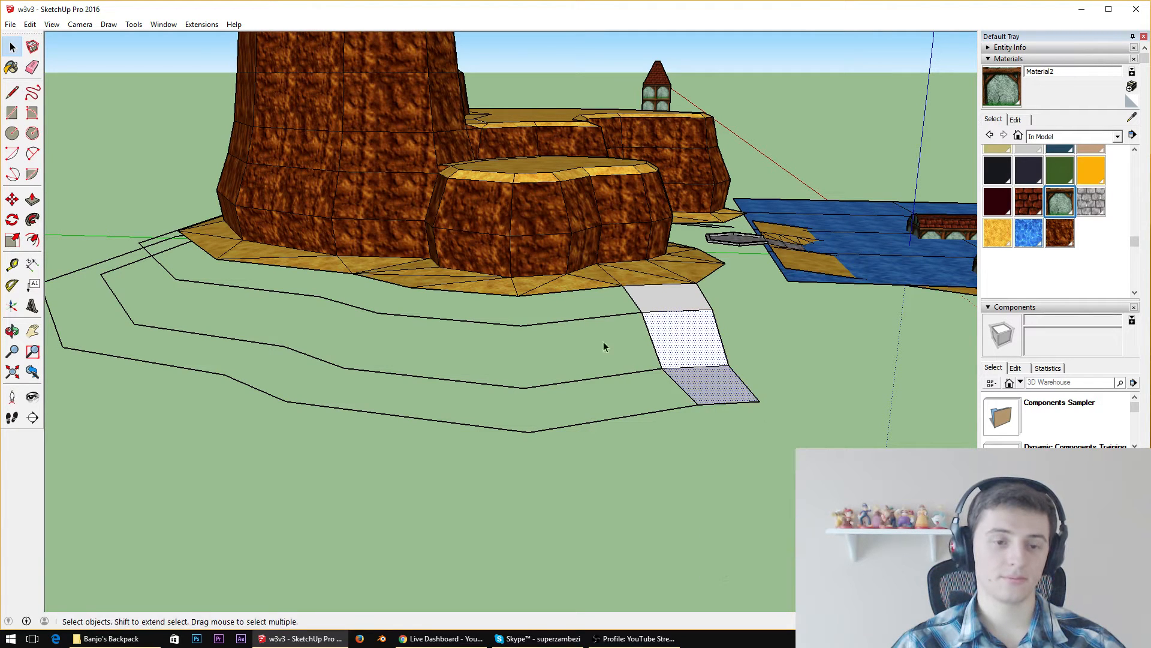
Draw lines from the next sandy-base corner down through all three outlines, closing the second column of slope faces
left_click(12, 91)
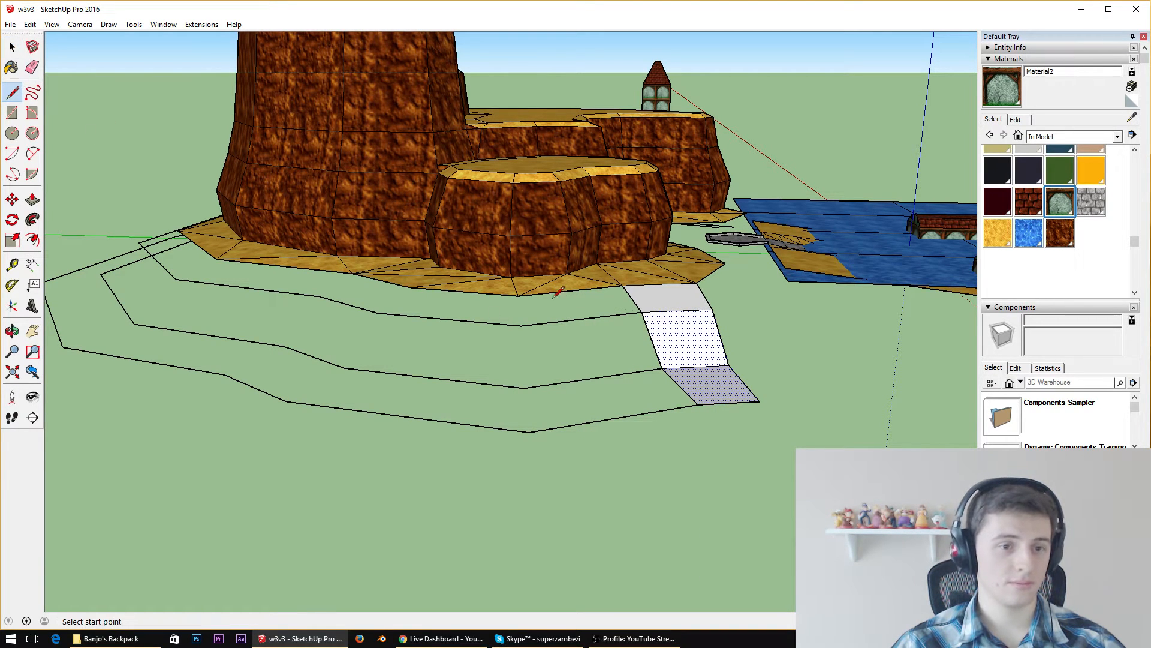
left_click(518, 294)
left_click(520, 326)
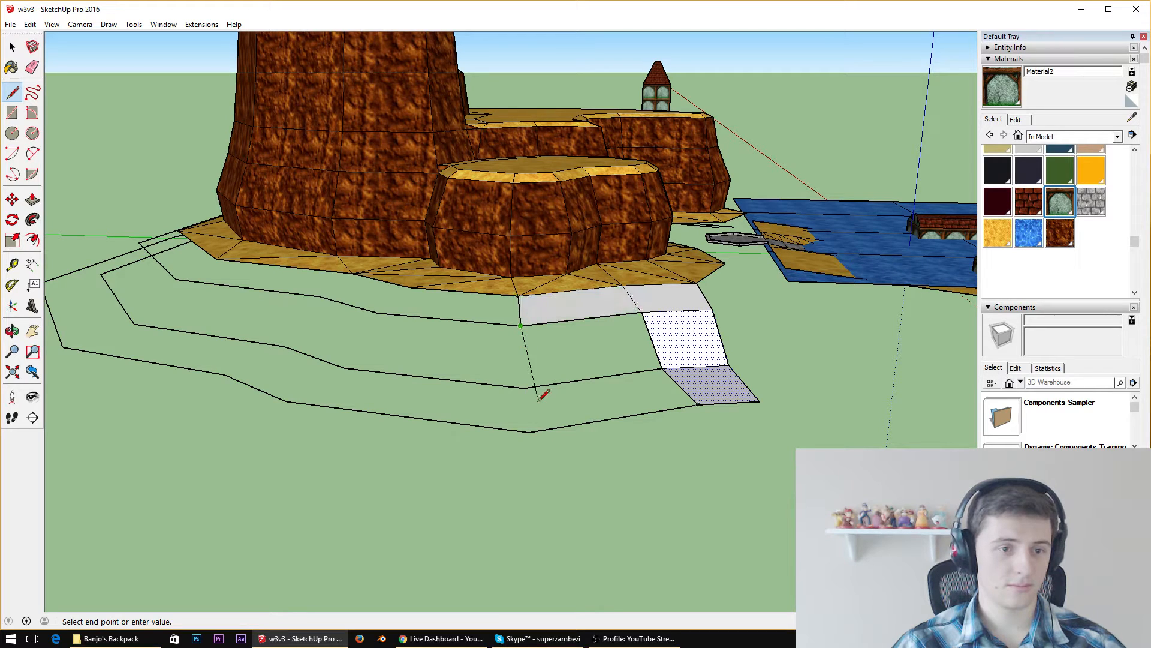
left_click(523, 387)
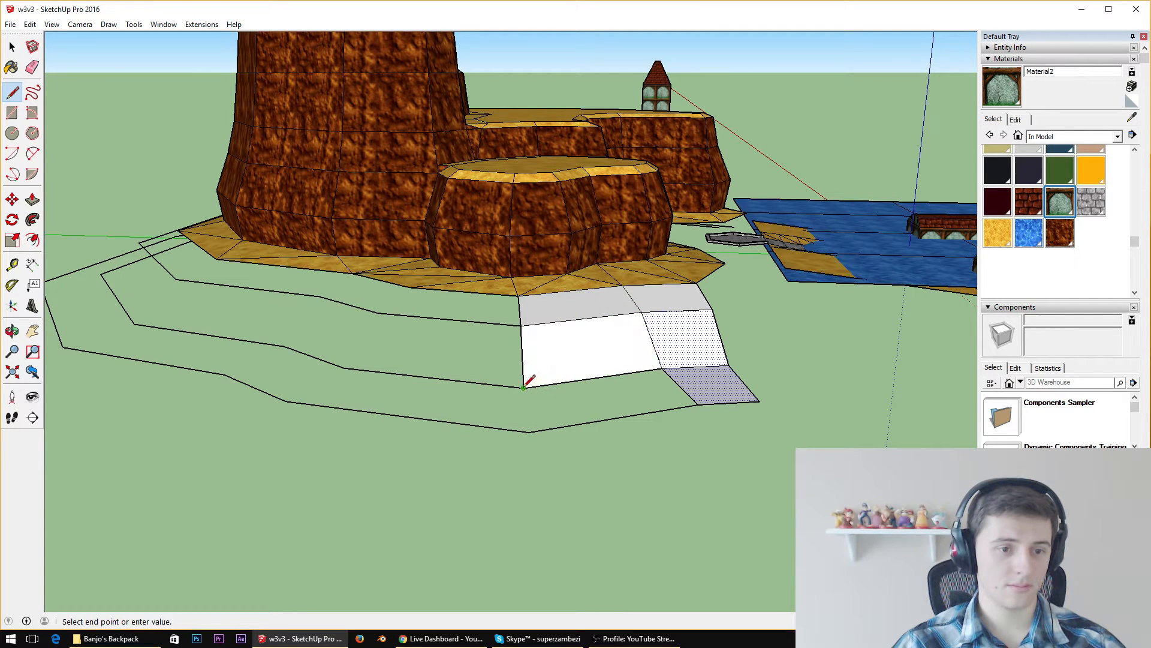
left_click(529, 430)
Connect the following base corner to the matching corners of the three outlines to fill the third column of slope faces
middle_click_drag(539, 419, 604, 386)
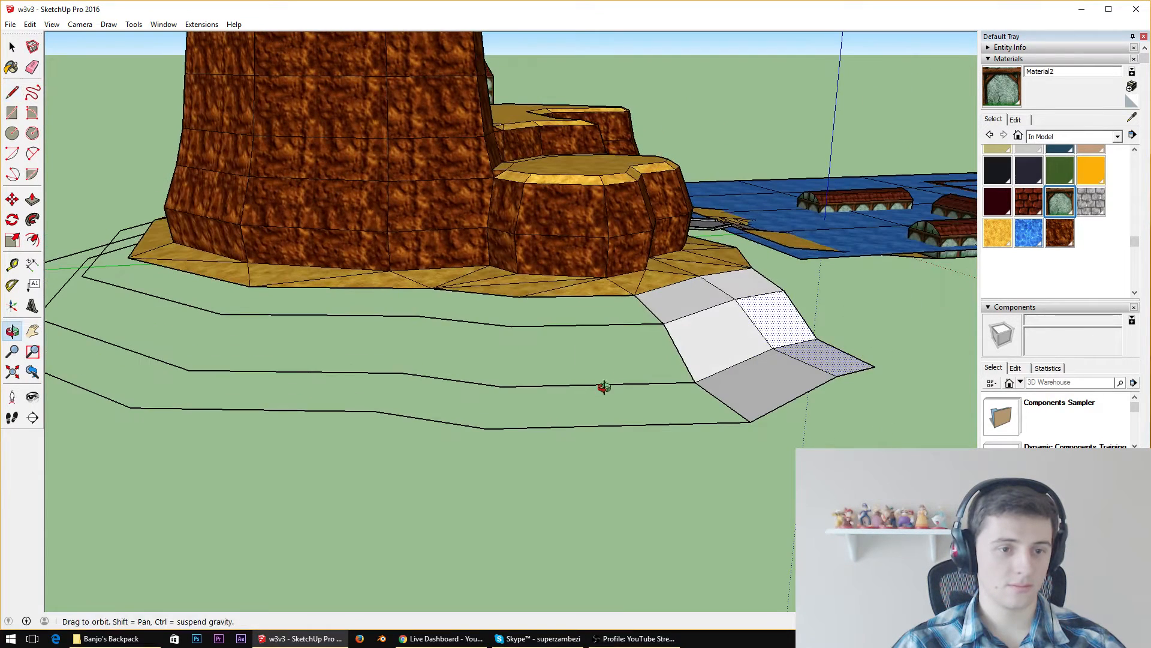
left_click(519, 295)
left_click(511, 326)
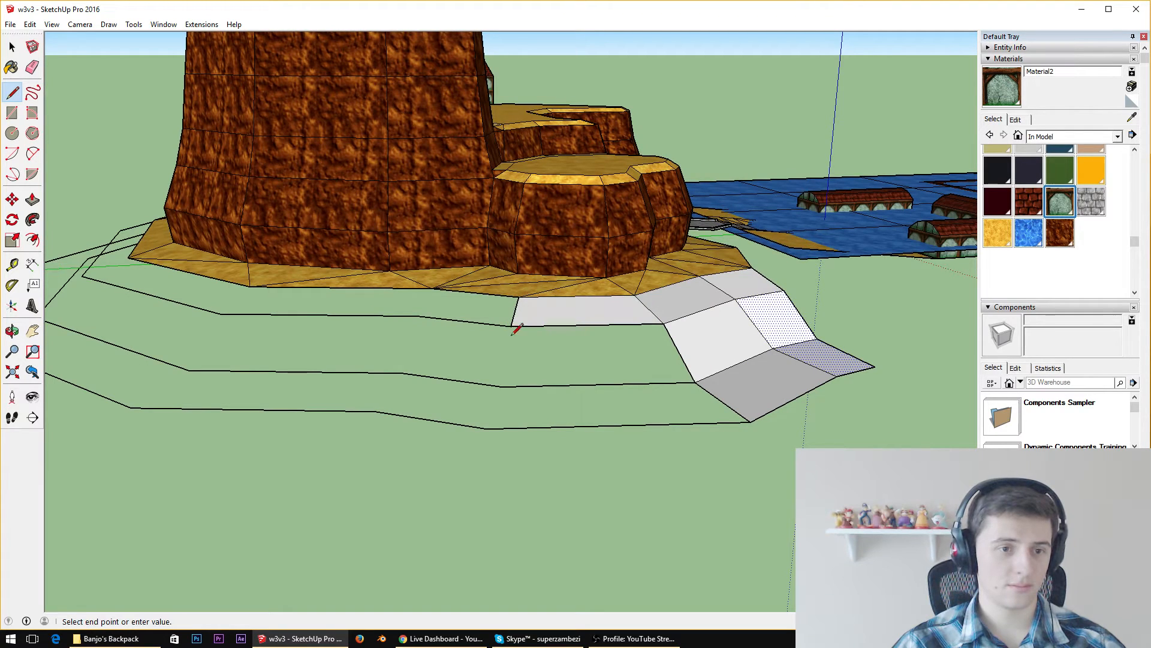
left_click(503, 385)
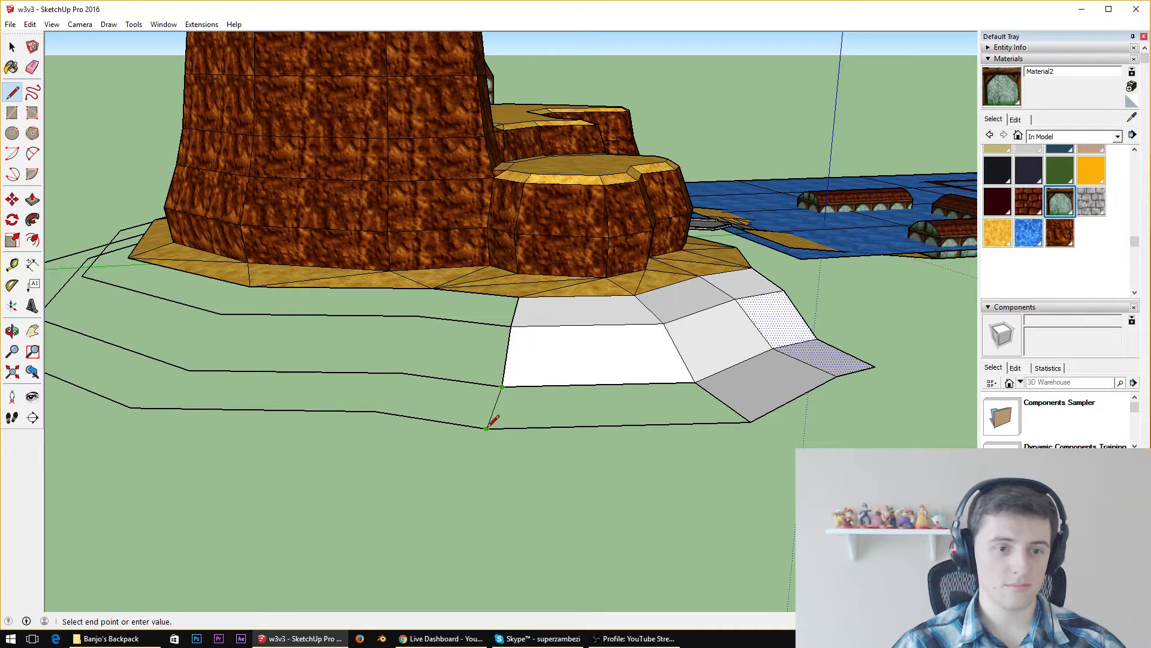
left_click(487, 428)
Draw lines from the outermost outline's next corner up to the sandy base, closing the fourth column of slope faces
middle_click_drag(487, 427, 520, 432)
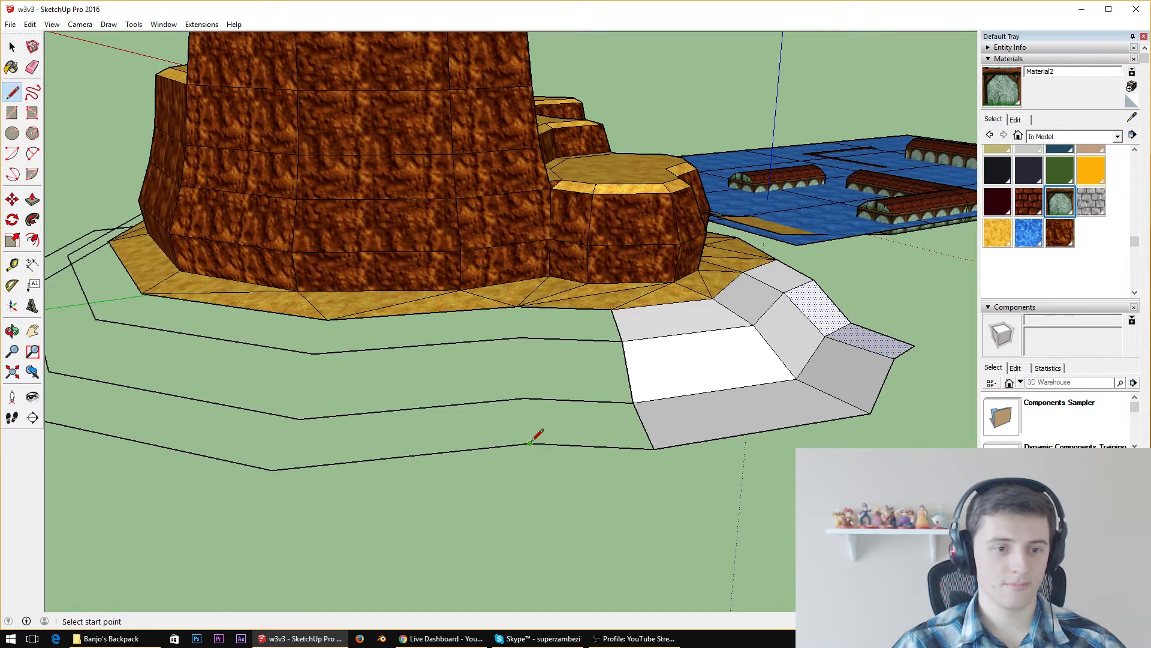
left_click(530, 443)
left_click(524, 398)
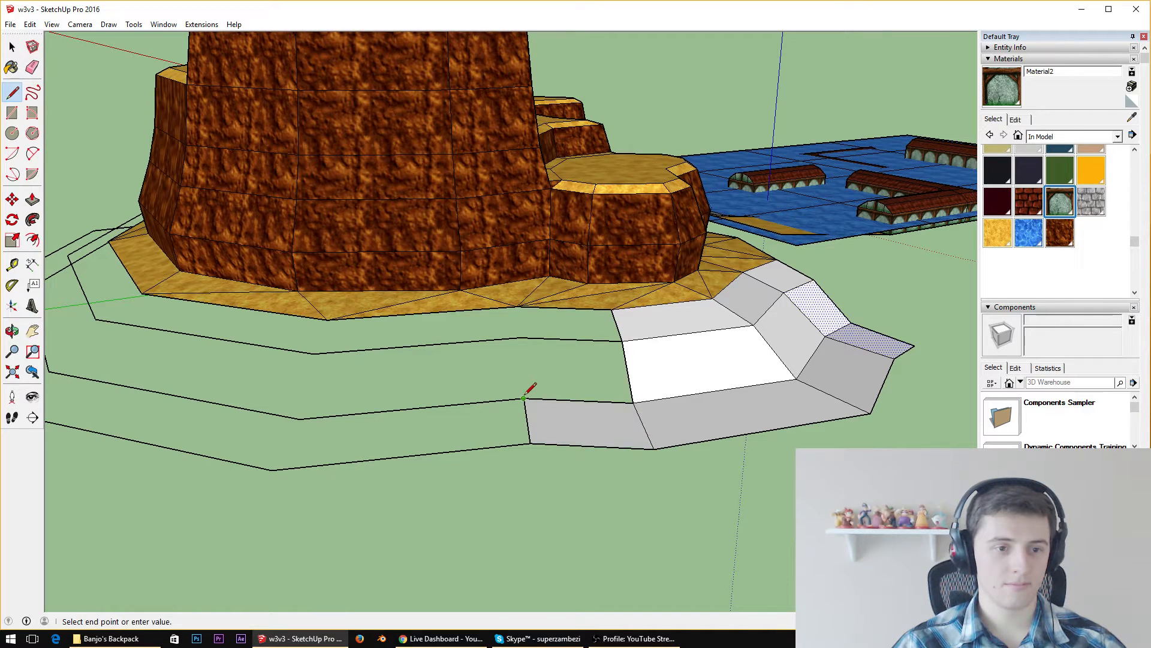
left_click(520, 338)
left_click(516, 306)
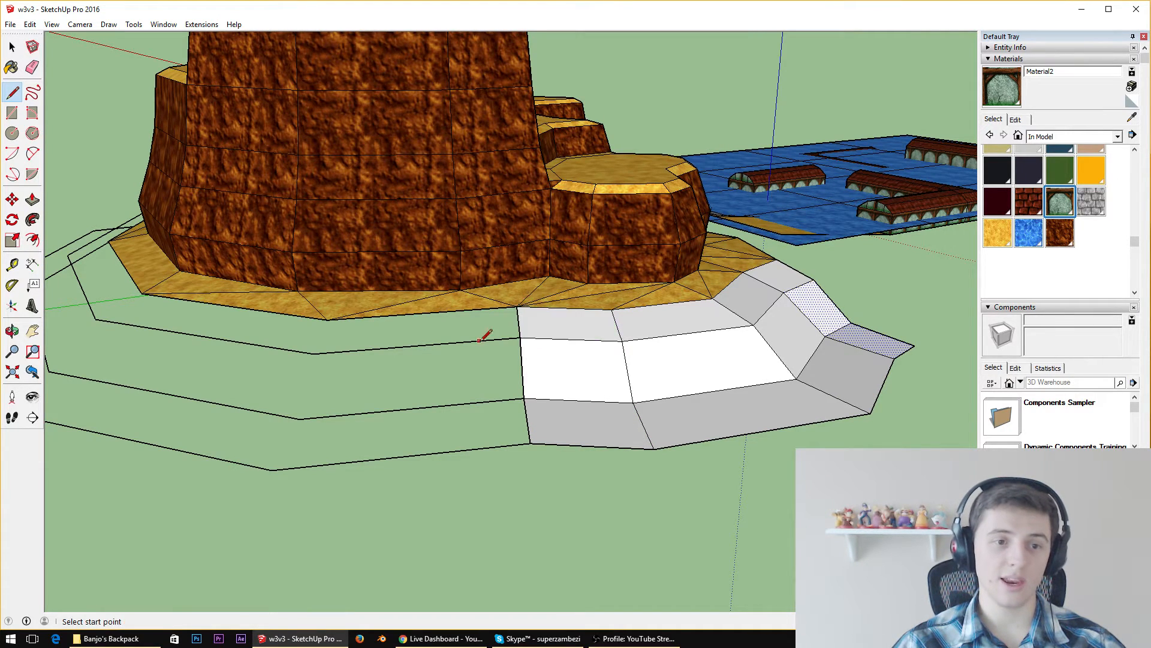
Join the next base corner to the matching corners of all three outlines, filling the fifth column of slope faces
middle_click_drag(483, 331, 584, 251)
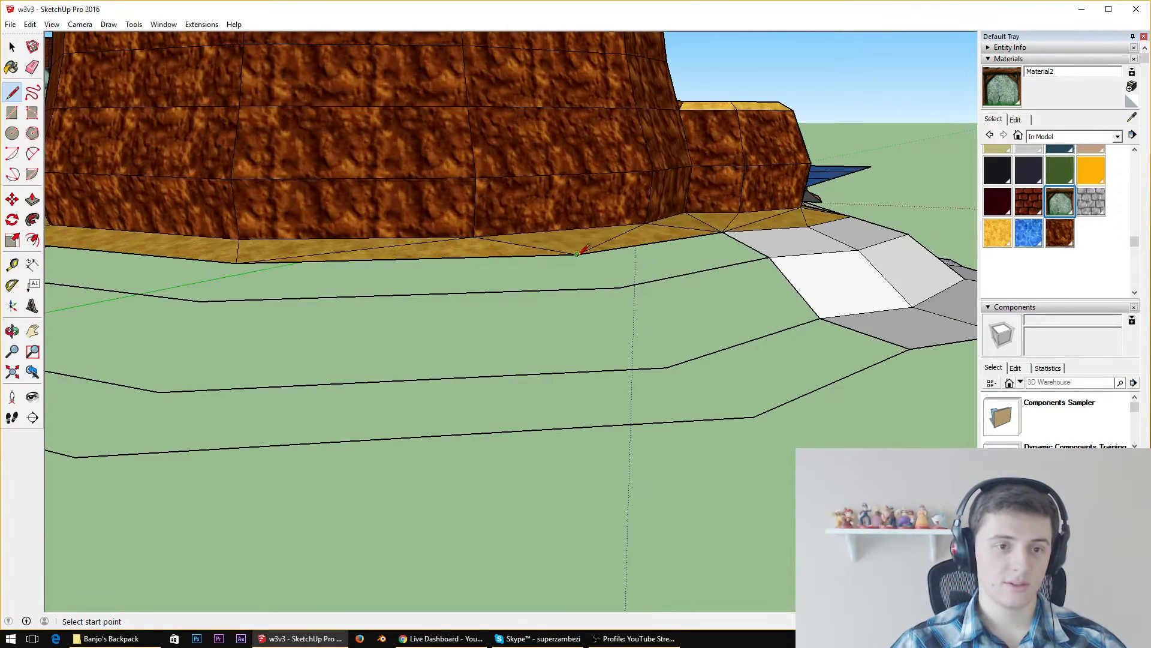
left_click(578, 254)
left_click(618, 287)
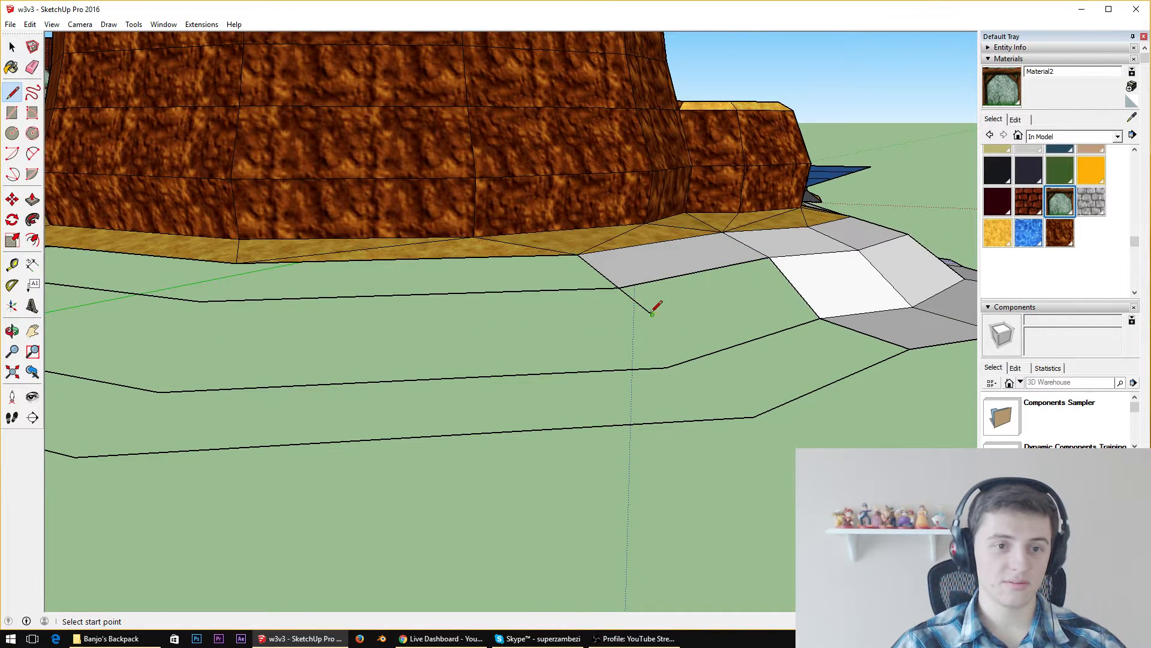
middle_click_drag(619, 259, 712, 296)
scroll(688, 221, "down", 5)
scroll(690, 323, "up", 8)
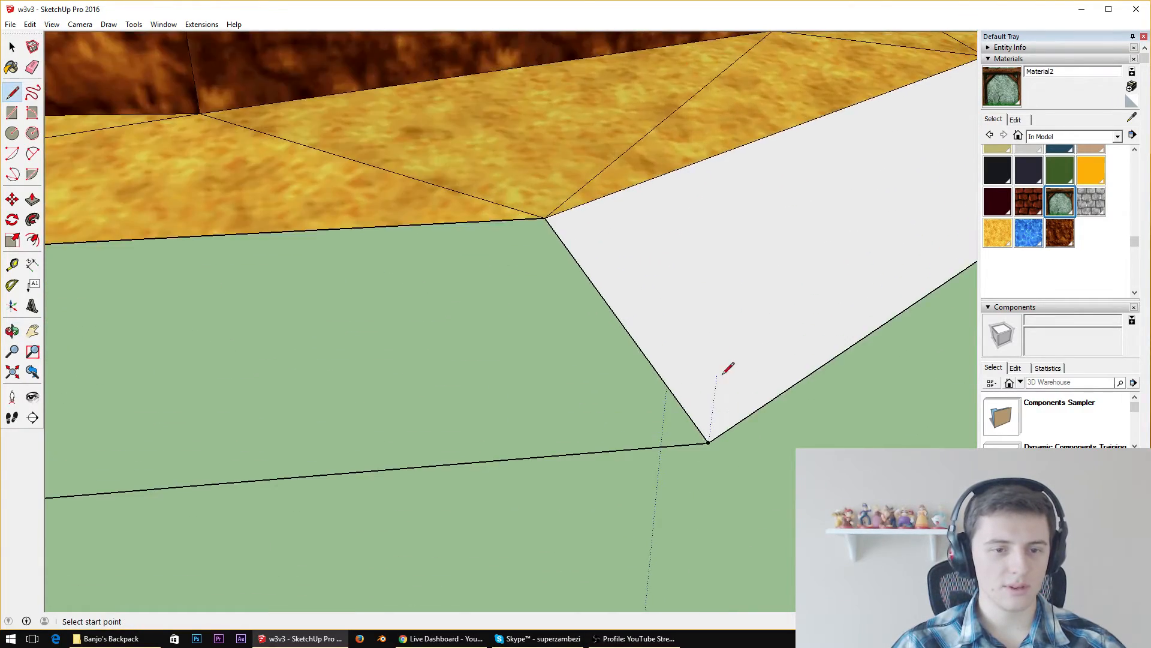
scroll(727, 368, "down", 5)
scroll(639, 294, "up", 2)
left_click(627, 306)
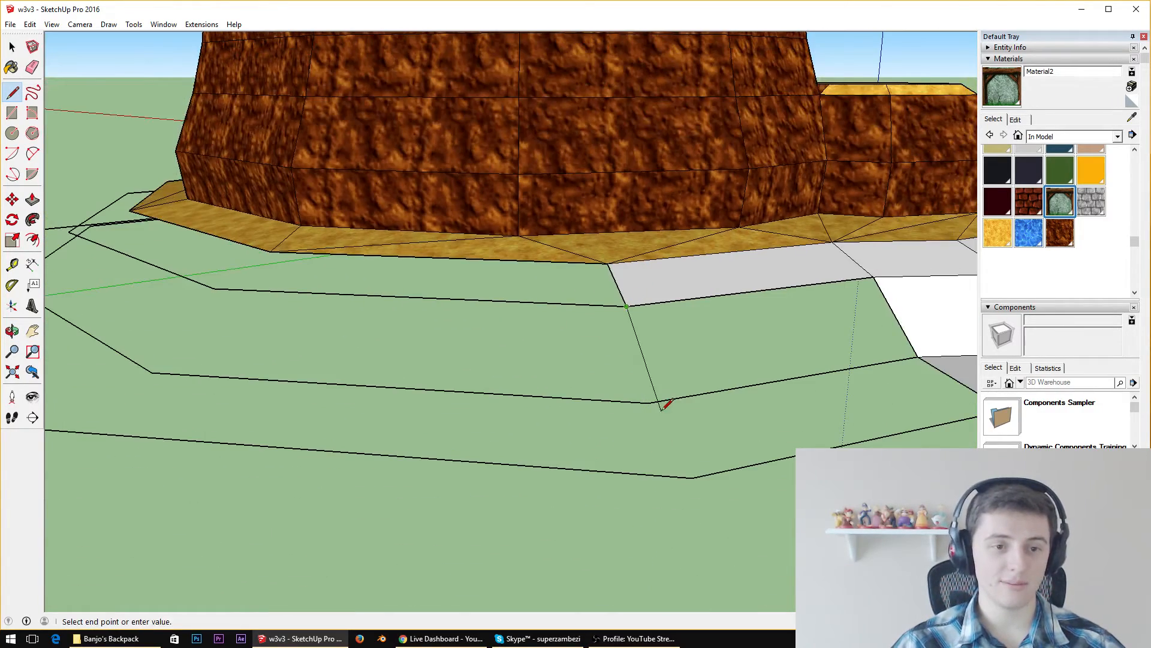
left_click(648, 401)
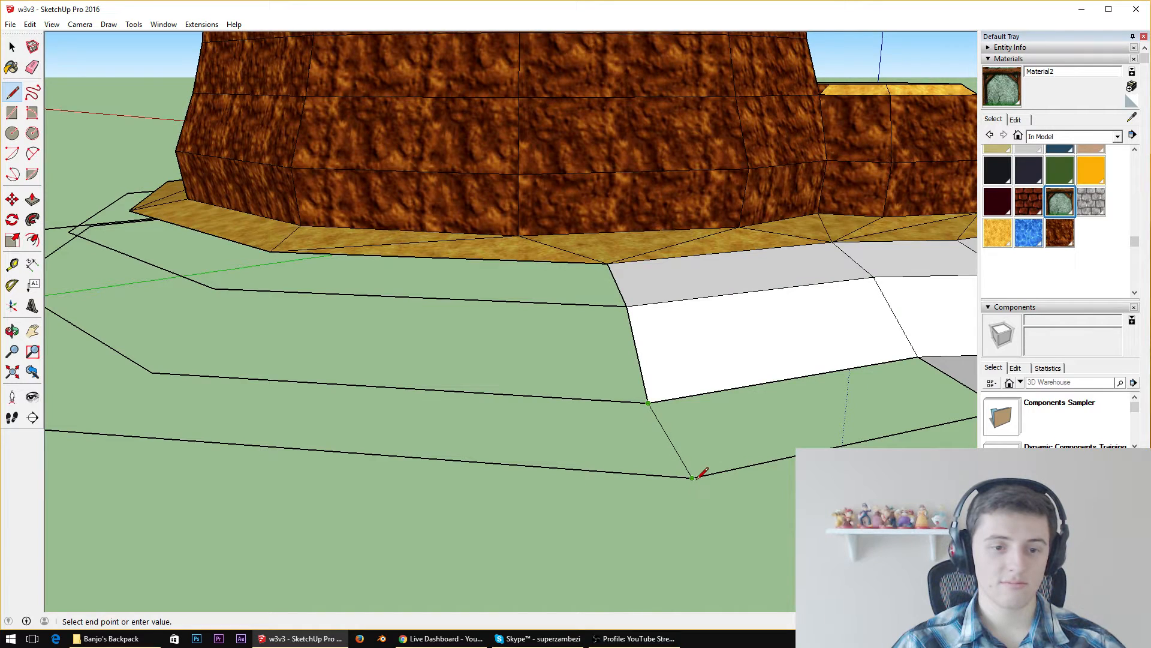
left_click(694, 477)
Draw connecting lines between the next sandy-base corner and the three outlines to close the sixth column of slope faces
middle_click_drag(645, 455, 522, 322)
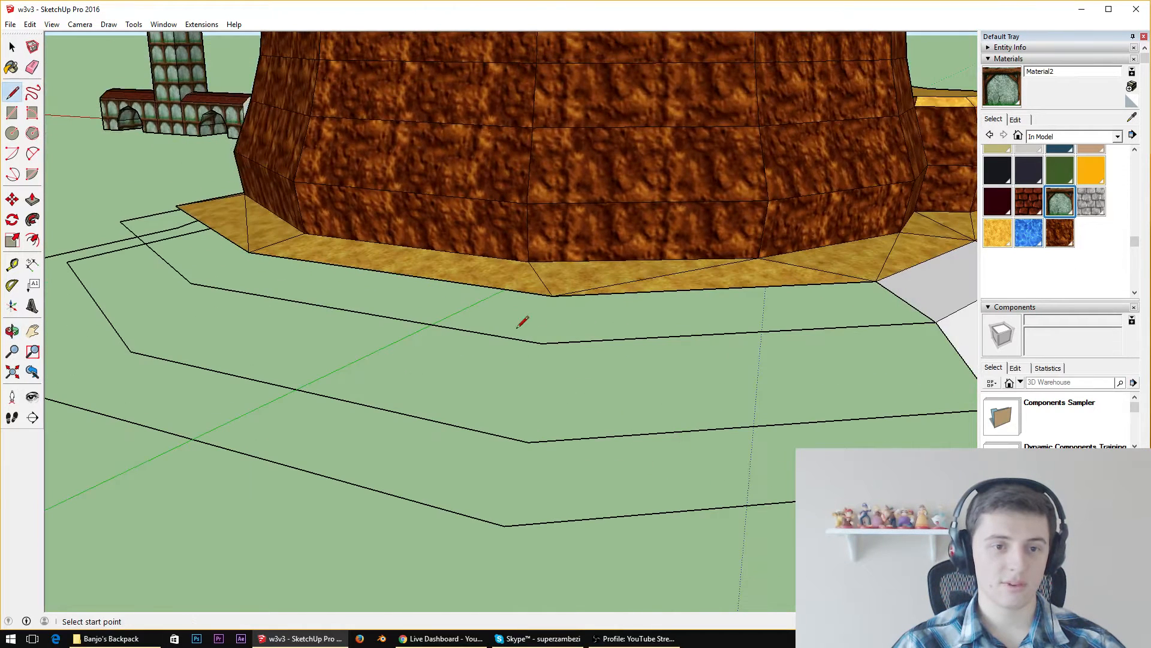
left_click(552, 296)
left_click(542, 342)
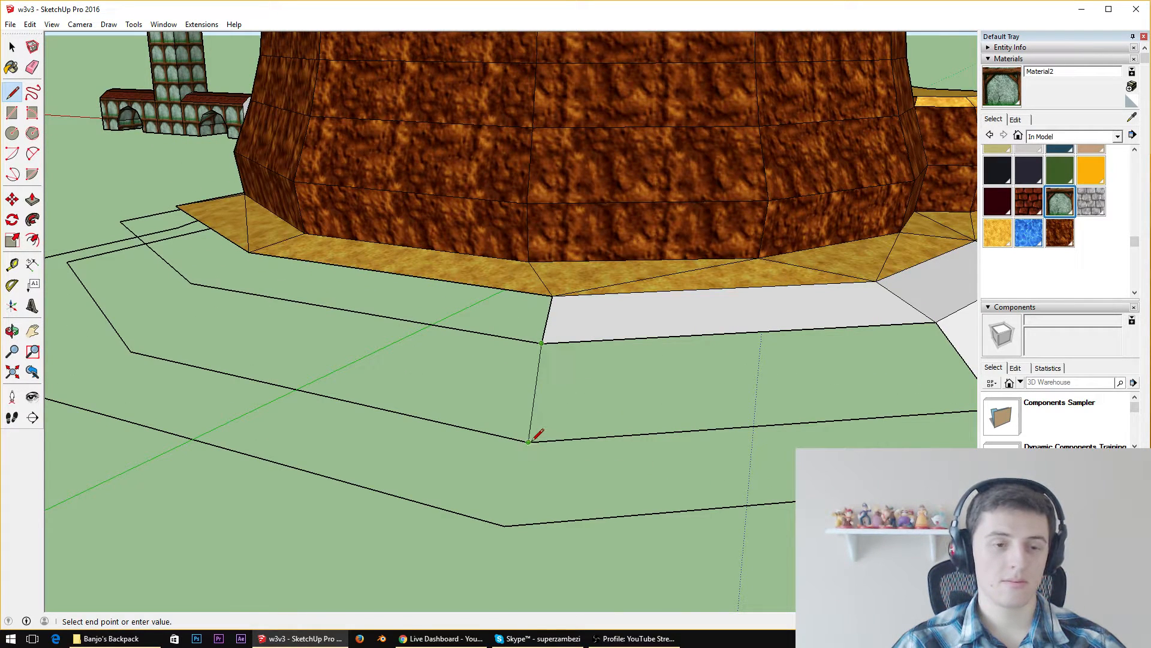
left_click(529, 441)
left_click(504, 525)
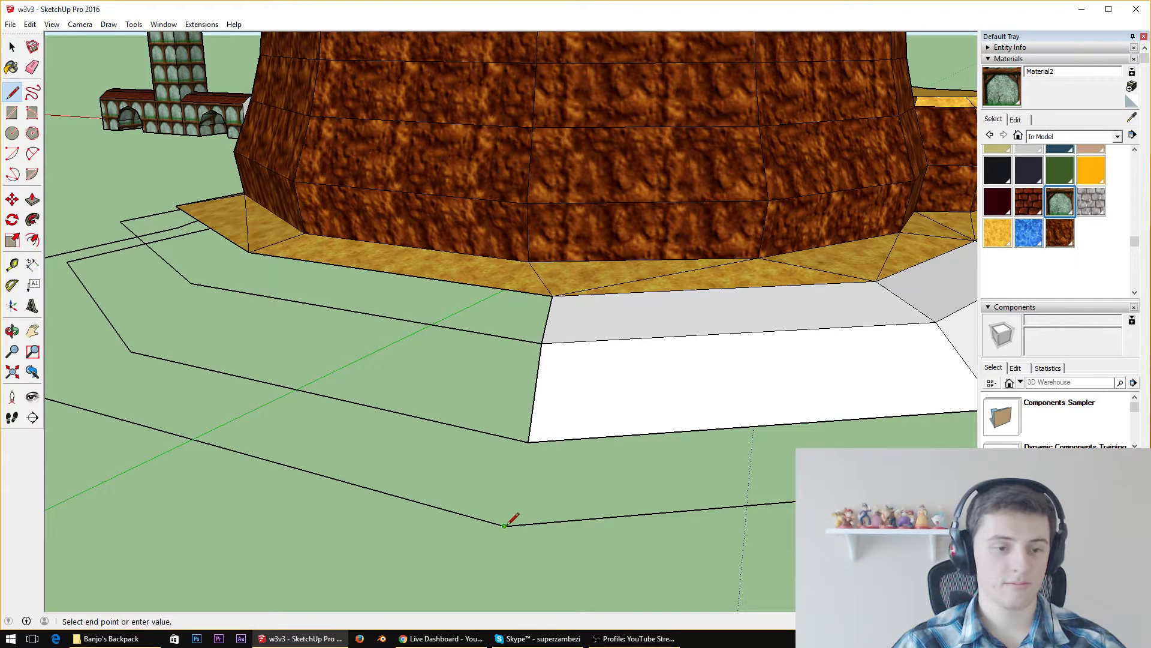
left_click(528, 441)
Draw lines from the next sandy-base corner through the matching corners of the three outlines, filling the seventh column of slope faces
middle_click_drag(528, 441, 684, 287)
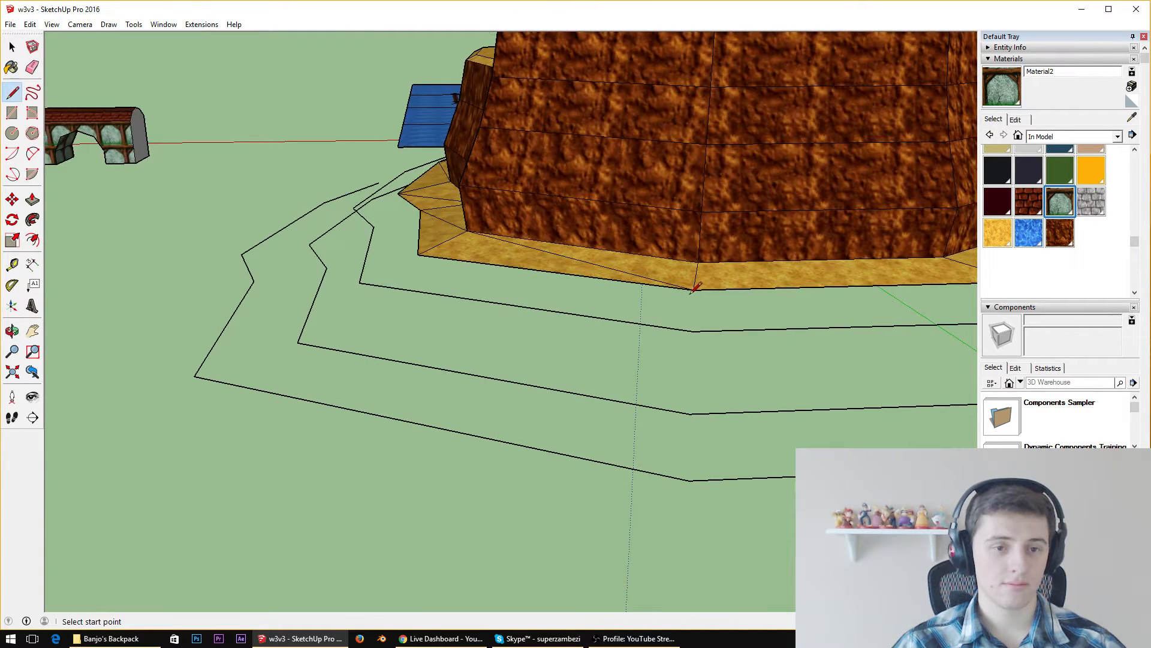
left_click(693, 289)
left_click(693, 329)
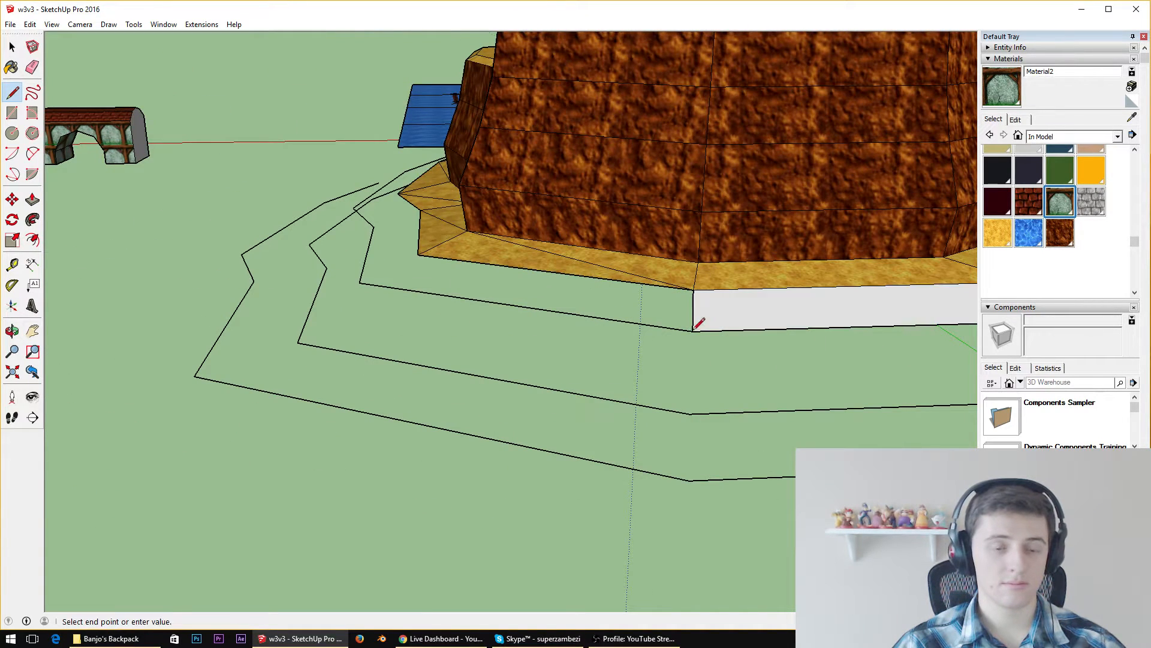
left_click(690, 412)
left_click(690, 478)
Connect the following base corner to the sharp corners of all three outlines to close the eighth column of slope faces
middle_click_drag(447, 360, 595, 356)
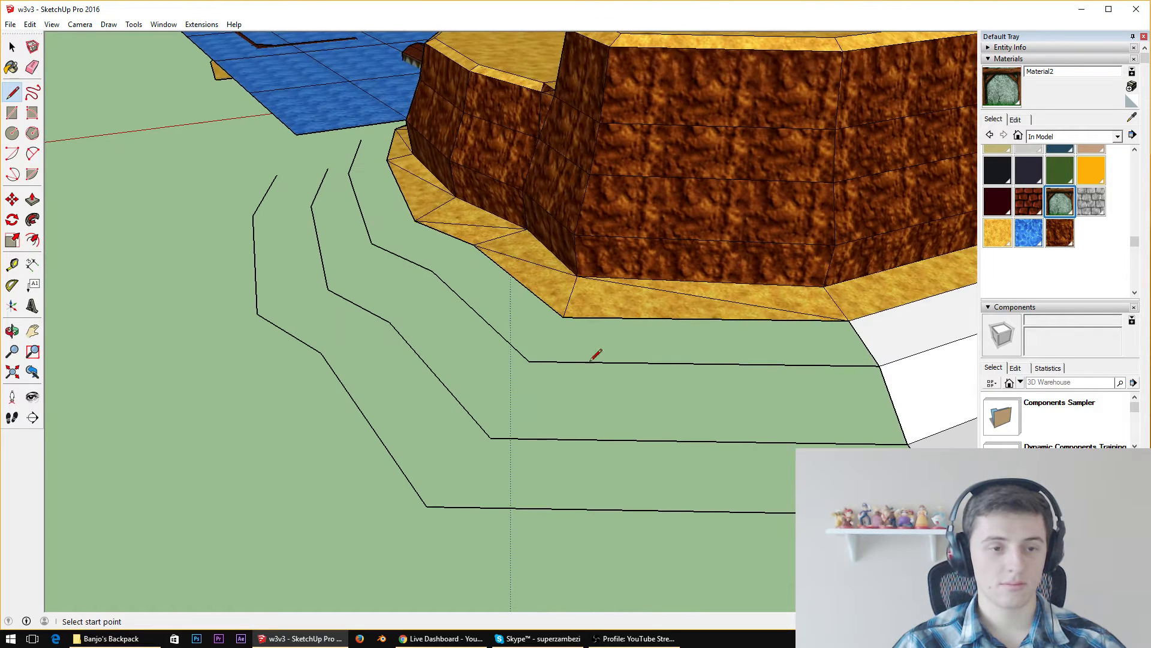
left_click(564, 316)
left_click(529, 361)
left_click(529, 361)
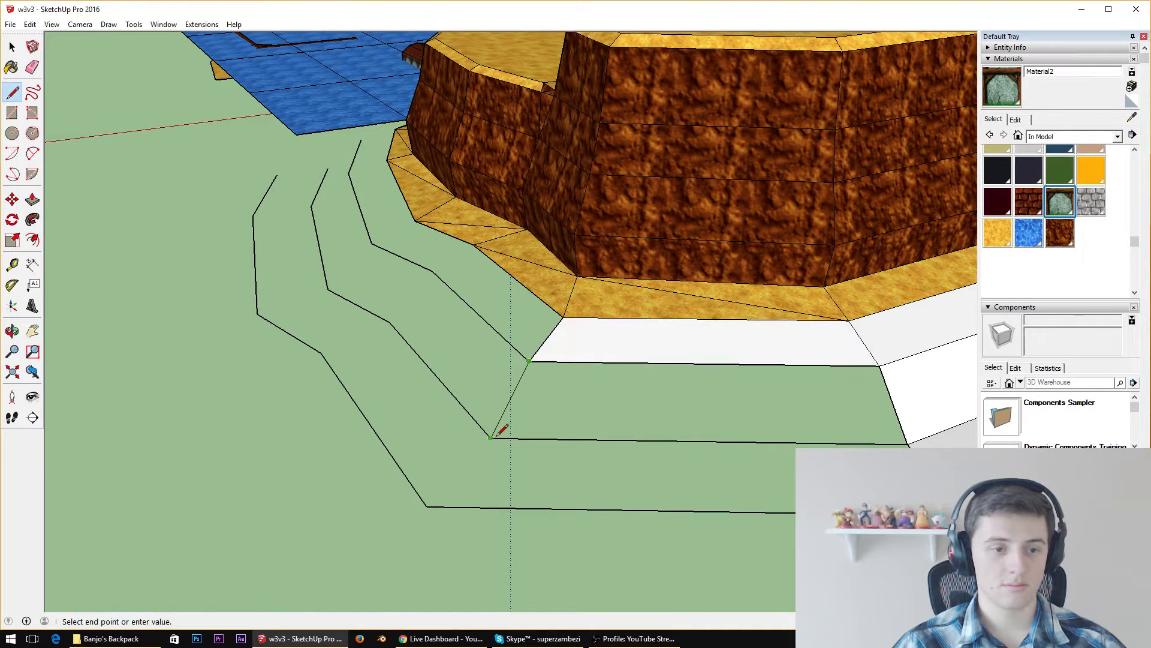
left_click(491, 437)
left_click(491, 438)
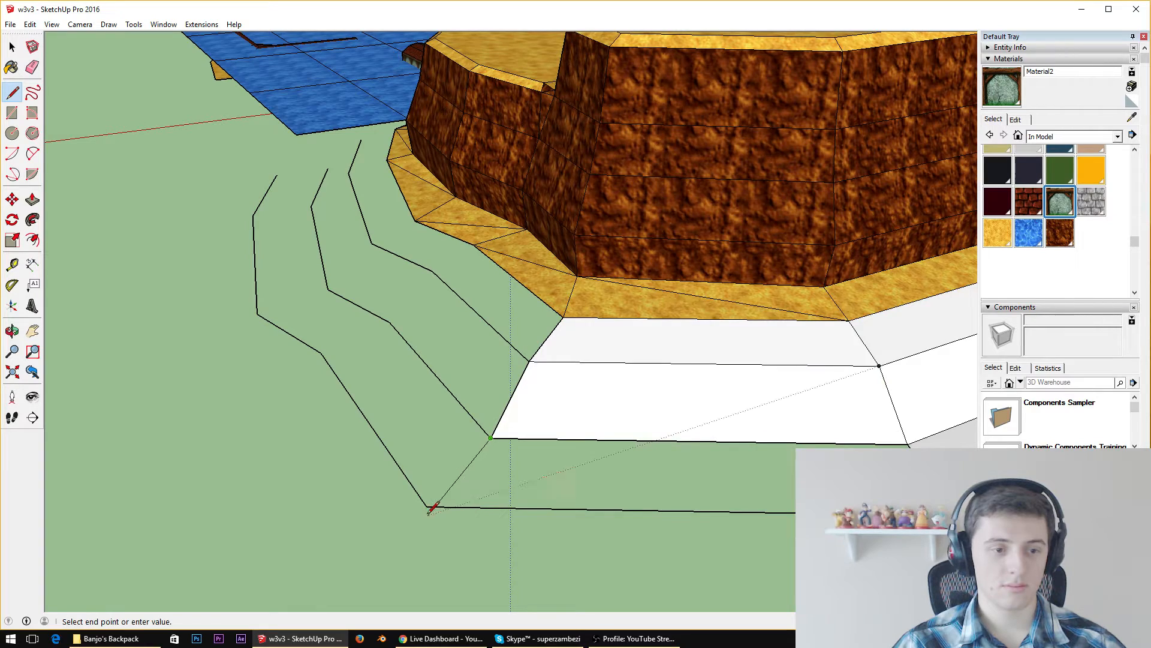
left_click(428, 508)
Join the next sandy-base corner to the corresponding outline corners down to the outermost one, filling the ninth column of slope faces
middle_click_drag(428, 508, 563, 259)
left_click(548, 256)
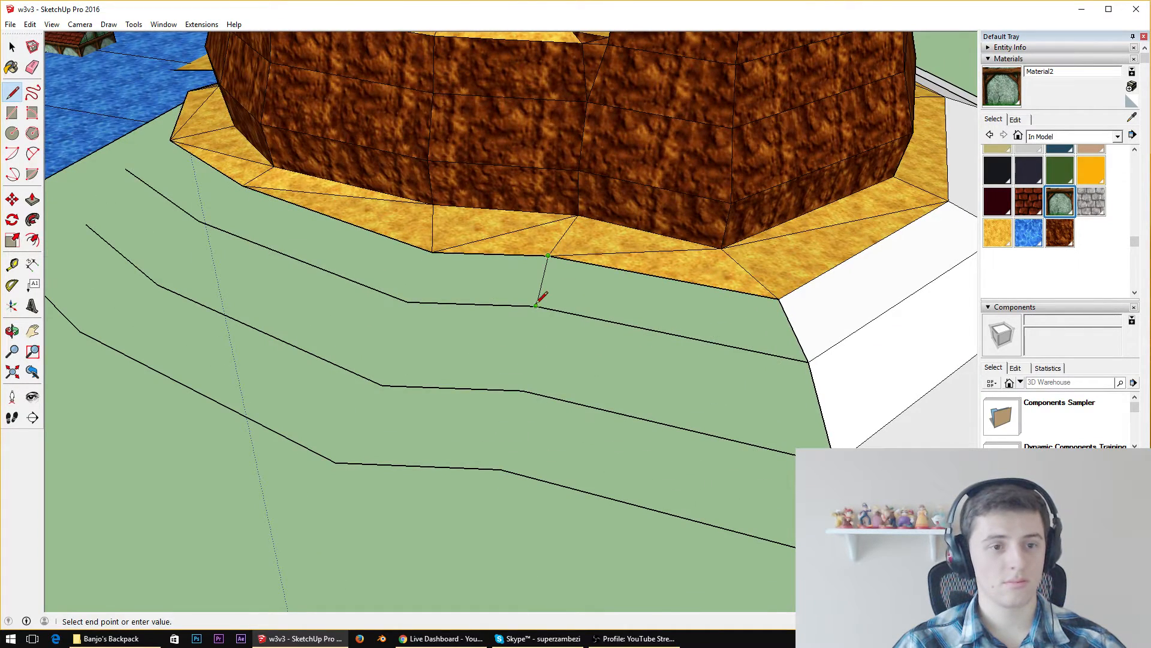
left_click(535, 305)
left_click(522, 391)
left_click(522, 391)
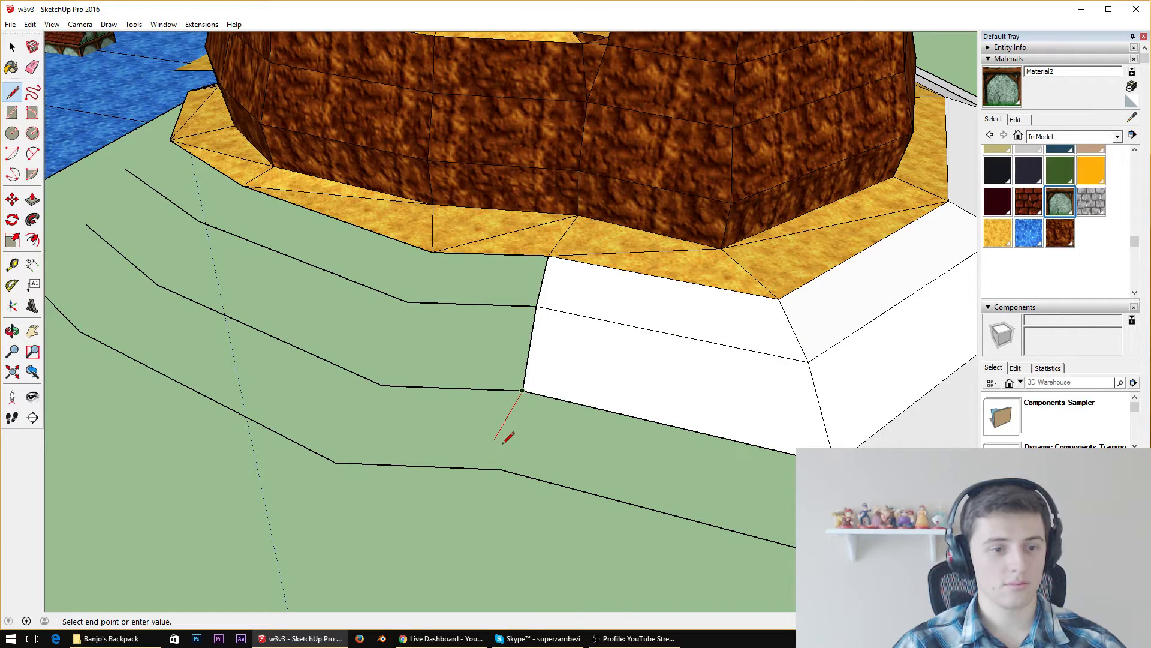
left_click(501, 468)
Draw lines from the outermost outline's next corner up to the sandy base, closing the narrow tenth column of slope faces
left_click(336, 461)
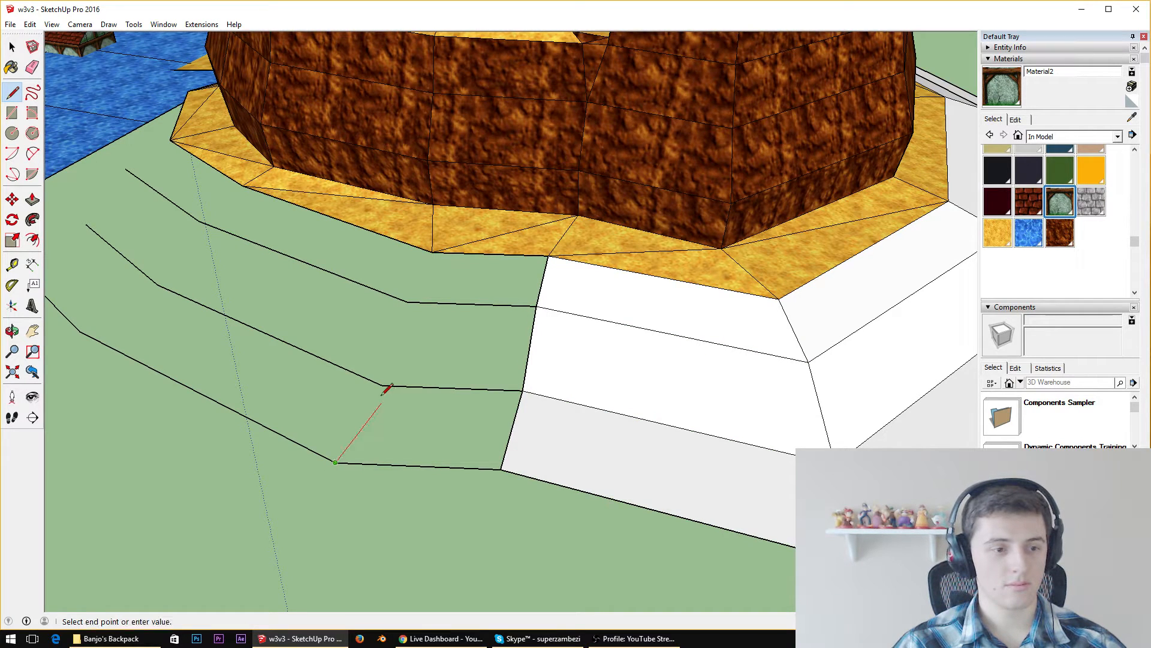
left_click(382, 386)
left_click(408, 301)
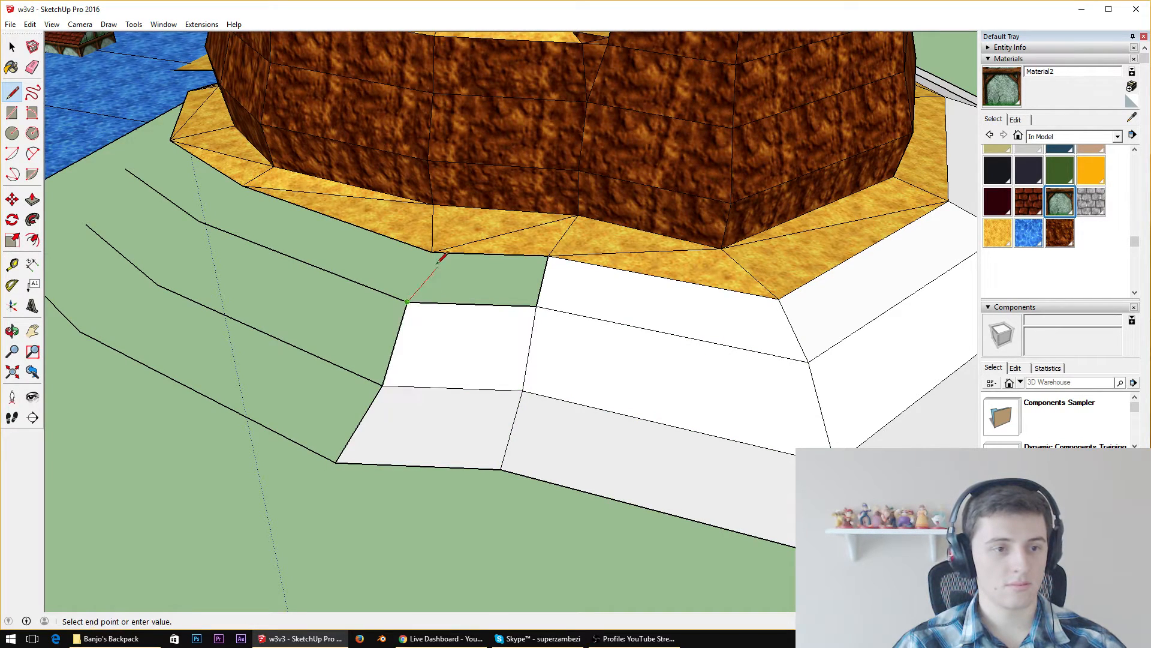
left_click(432, 251)
Connect the next base corner to the matching corners of the three outlines to fill the eleventh column of slope faces
mouse_move(432, 251)
middle_mouse_down()
mouse_move(578, 259)
mouse_move(445, 246)
middle_mouse_up()
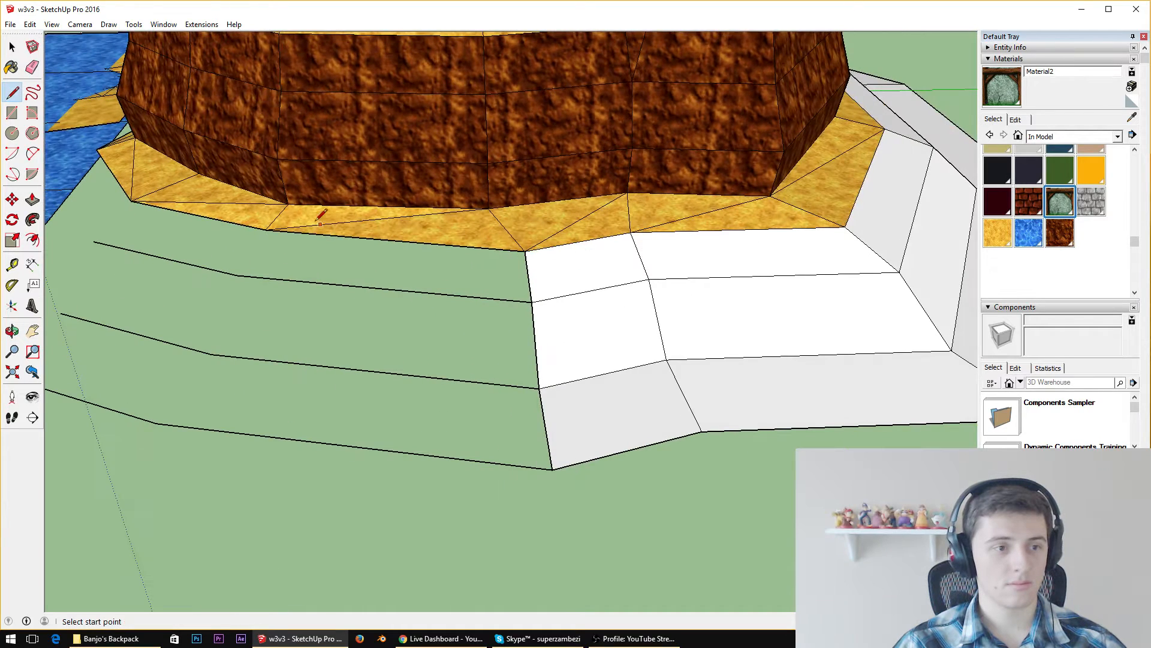
left_click(266, 229)
left_click(239, 275)
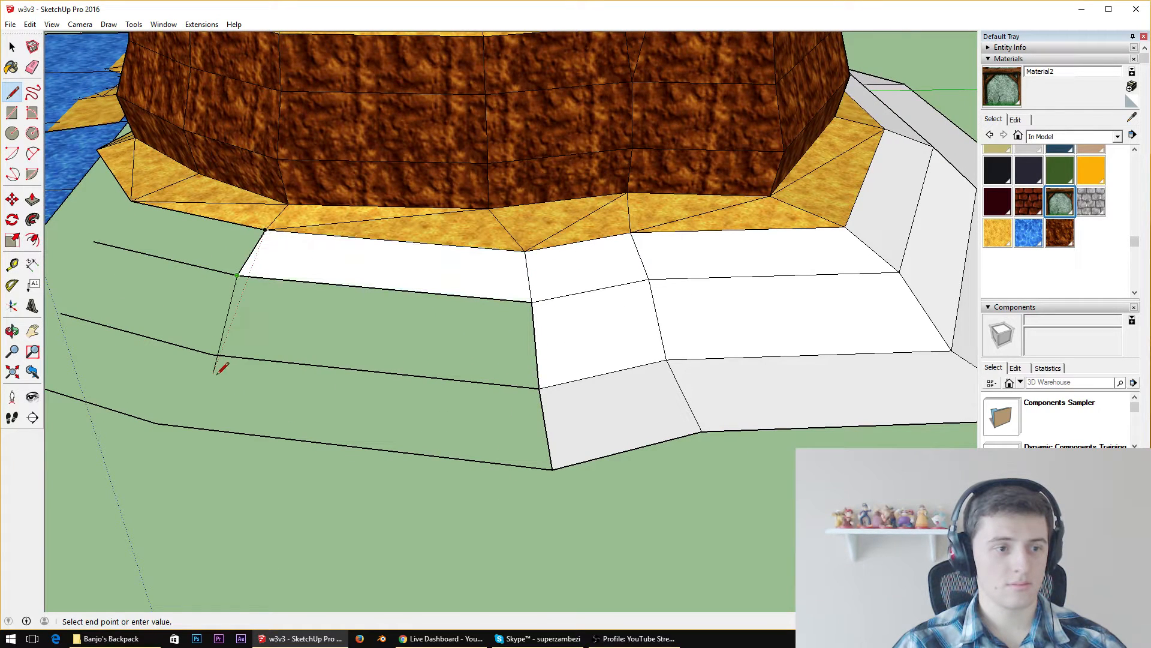
left_click(211, 354)
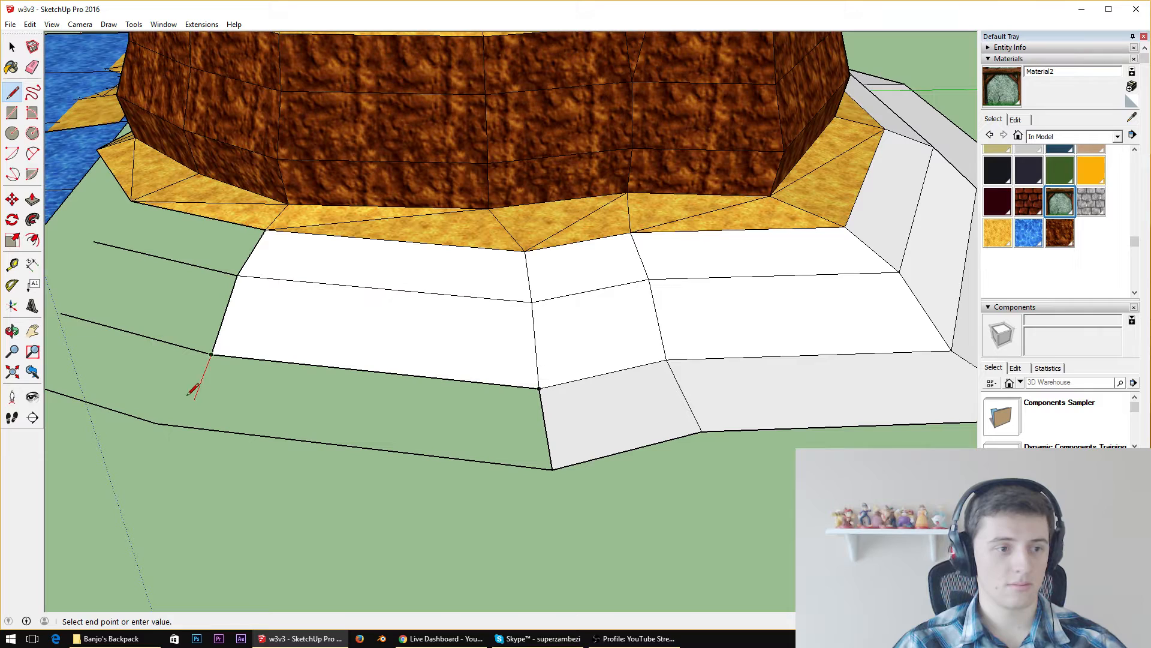
left_click(157, 423)
Join the sandy-base corner near the water to the open ends of the three outlines, closing the last column of slope faces
middle_click_drag(157, 423, 244, 321)
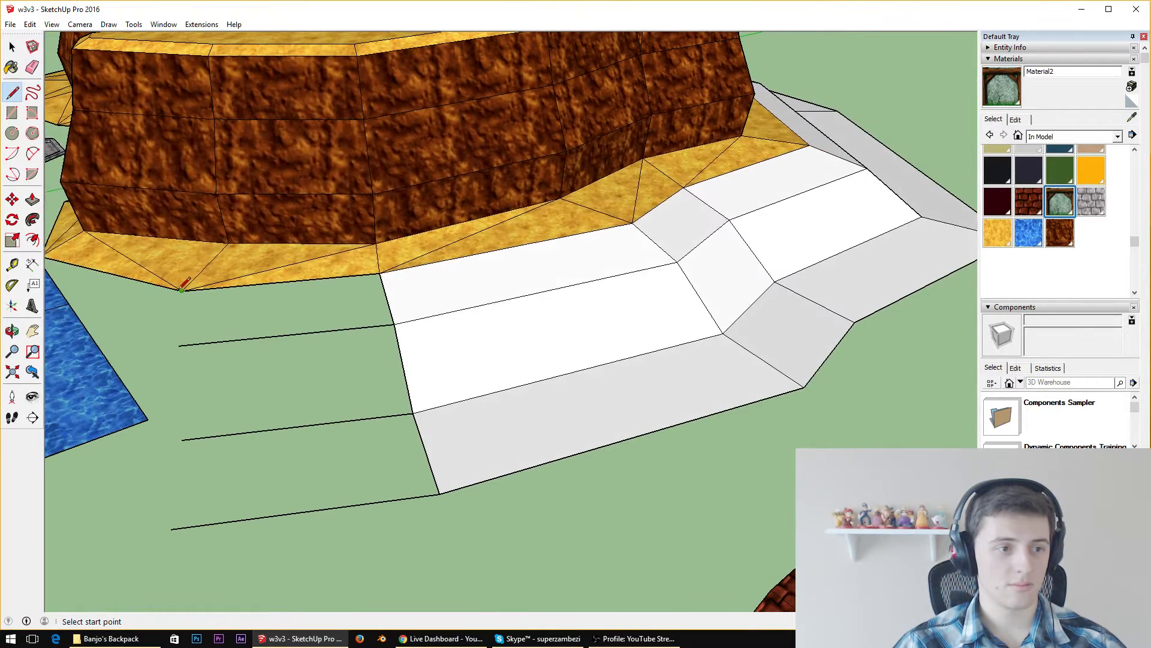
left_click(181, 291)
left_click(178, 344)
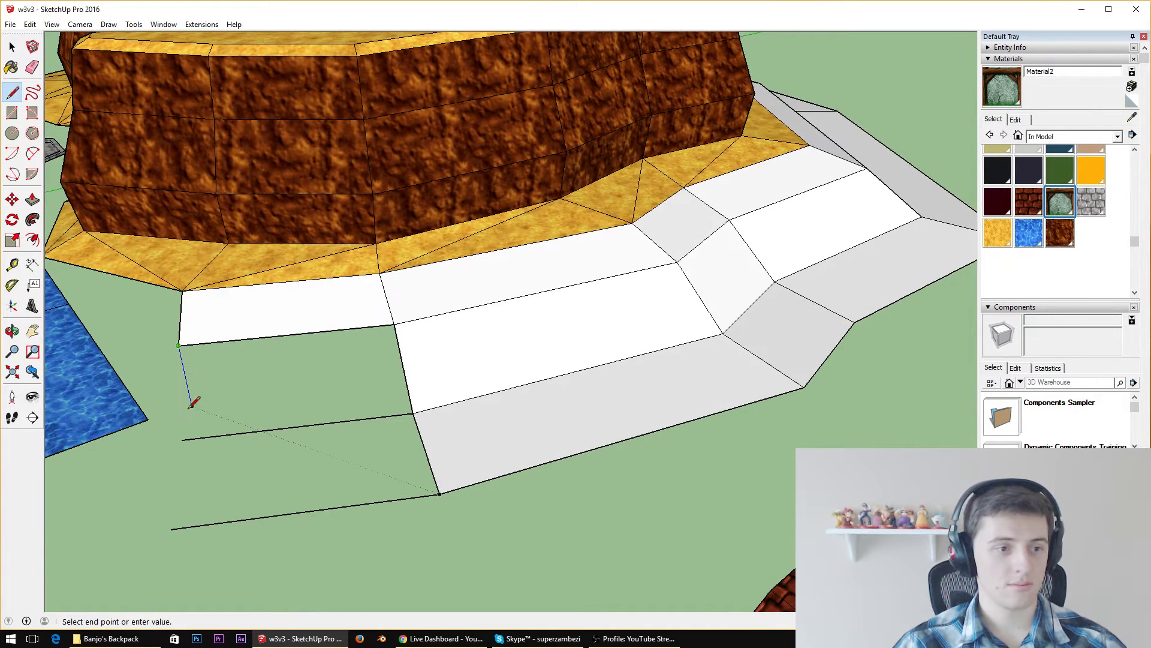
left_click(181, 439)
left_click(172, 528)
middle_click_drag(219, 496, 651, 236)
scroll(651, 236, "down", 3)
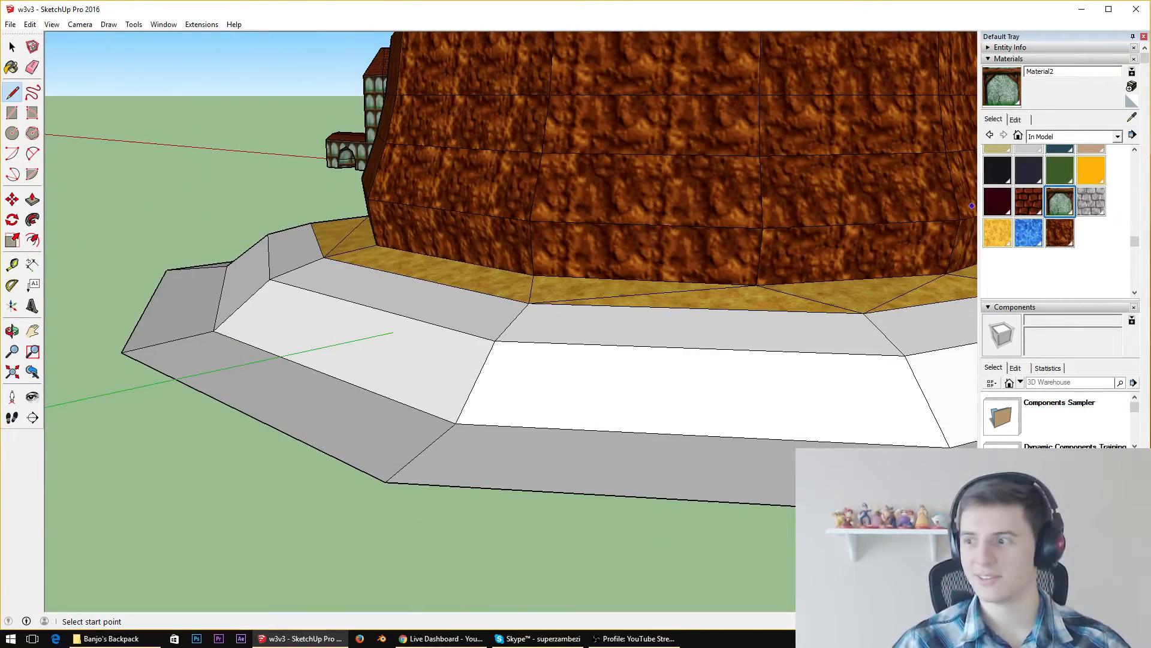
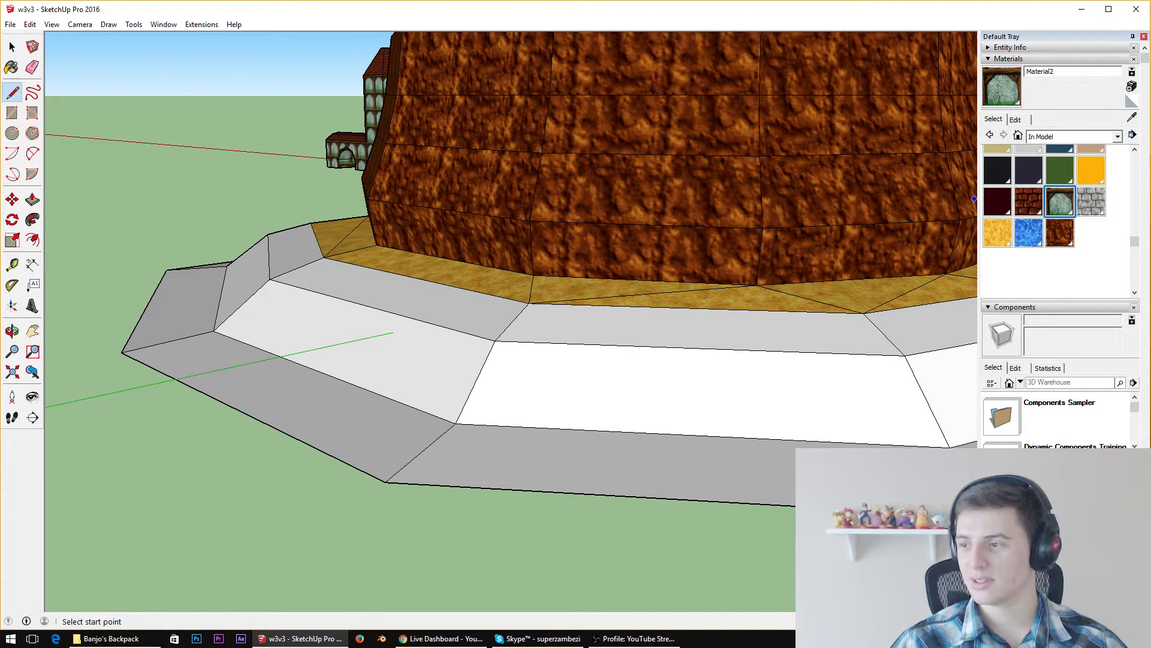
Sample the sandy texture from the cliff base and paint it onto the three faces of the front slope column
mouse_move(632, 242)
middle_mouse_down()
mouse_move(720, 359)
mouse_move(497, 264)
middle_mouse_up()
scroll(722, 360, "down", 6)
scroll(725, 363, "up", 4)
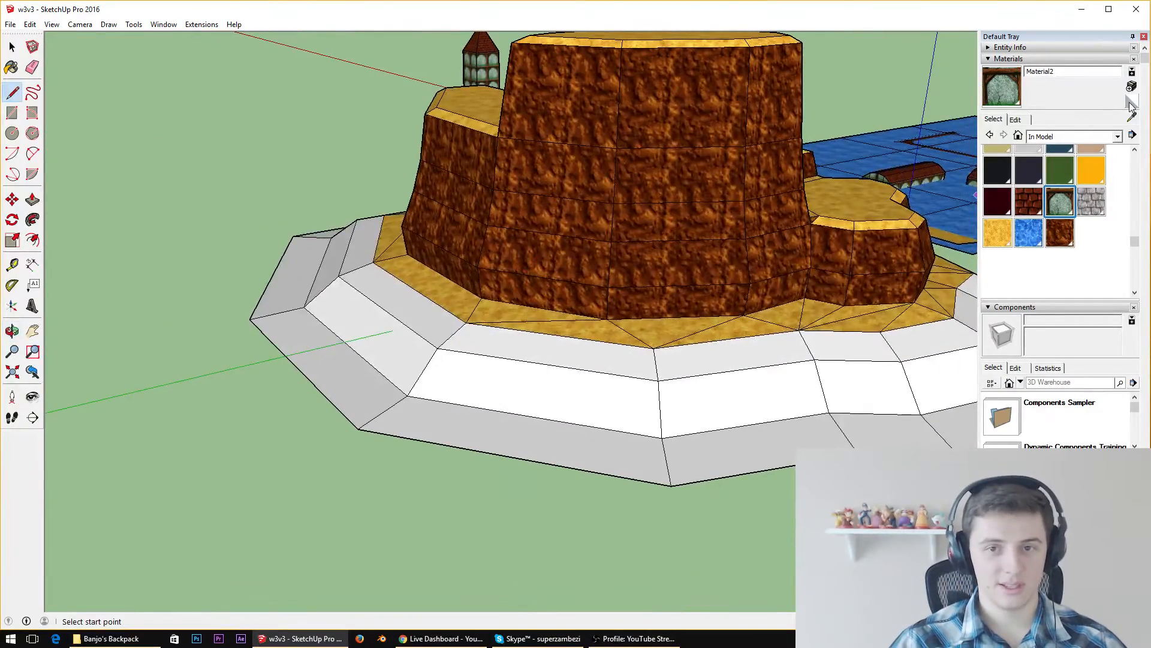
key("b")
left_click(598, 321, "alt")
left_click(589, 337)
left_click(603, 407)
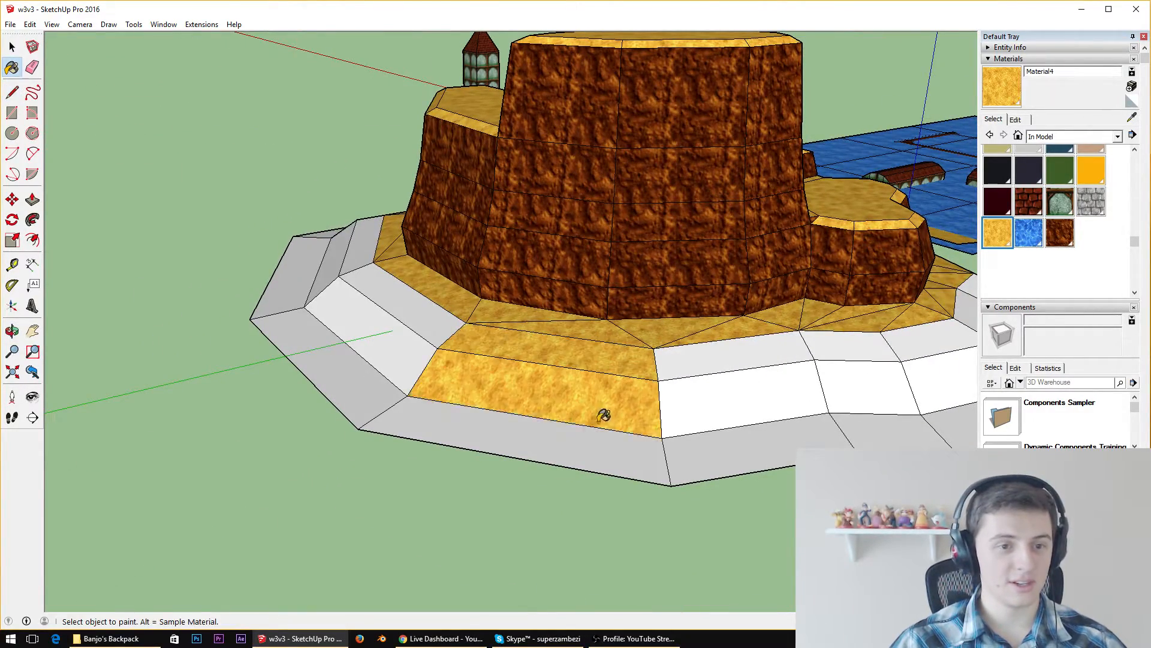
left_click(615, 474)
Paint the neighbouring slope columns toward the small round ledge with the same sandy texture
left_click(763, 427)
left_click(725, 359)
left_click(765, 391)
left_click(840, 351)
left_click(869, 387)
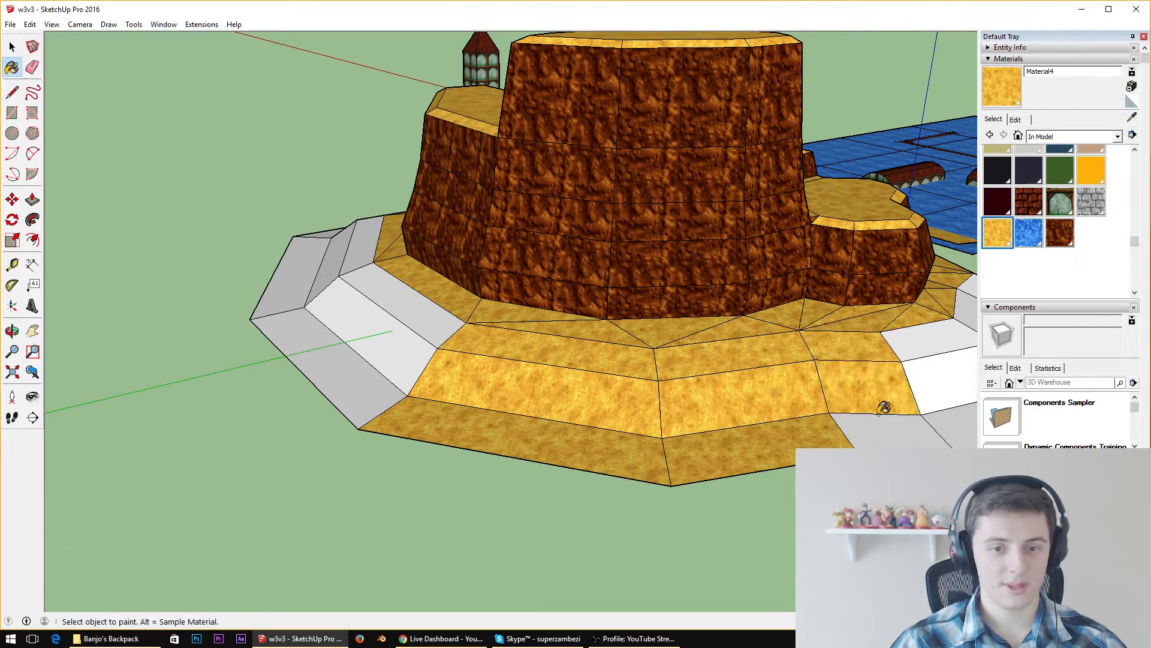
left_click(881, 408)
Continue the sandy texture over the slope columns below the small round ledge, up to the slope's open end
middle_click_drag(881, 408, 514, 412)
left_click(514, 413)
left_click(496, 503)
left_click(519, 558)
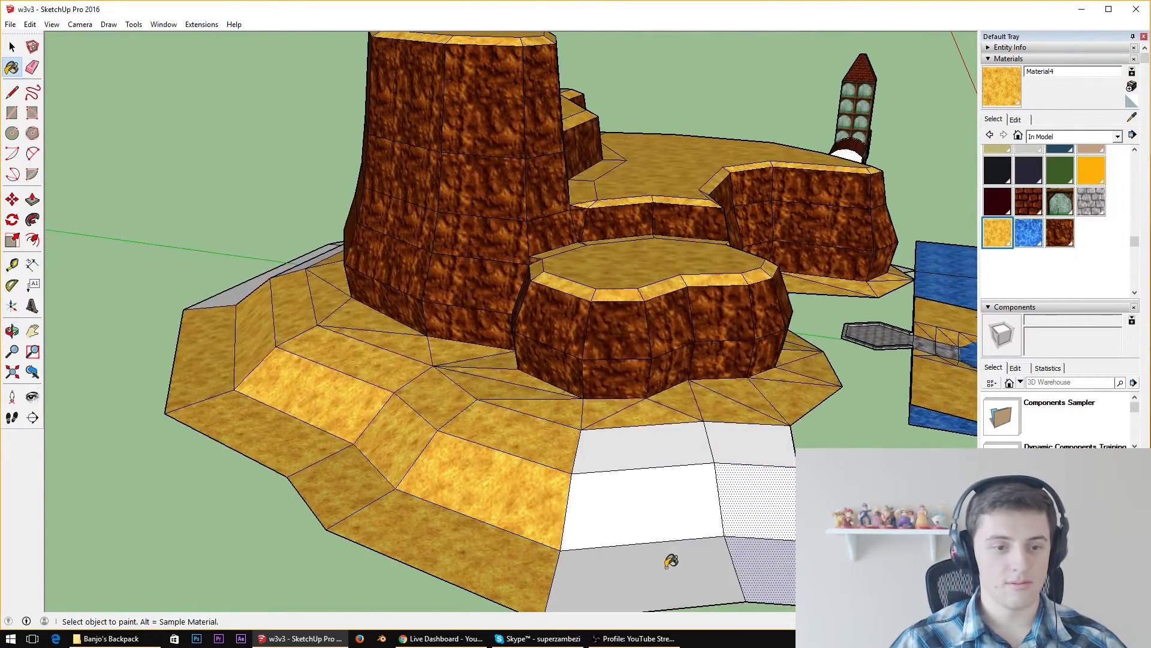
left_click(668, 560)
left_click(717, 447)
left_click(723, 442)
left_click(751, 523)
Paint the grey slope columns on the other side of the tall cliff with the sandy texture
middle_click_drag(184, 330, 789, 401)
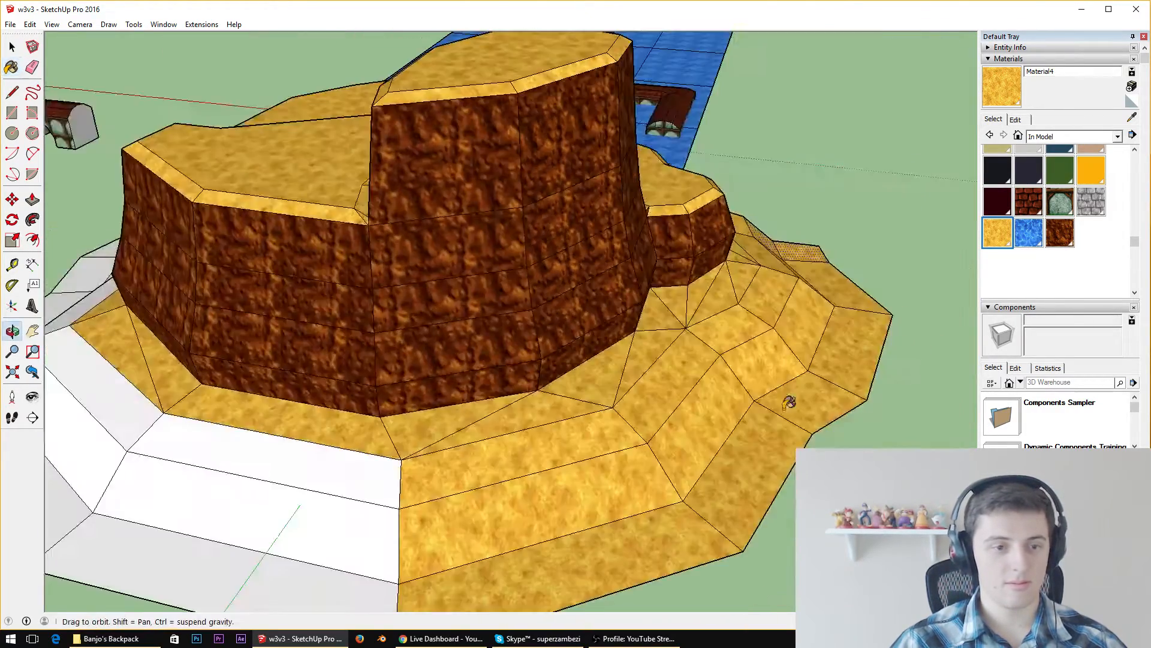
left_click(327, 468)
left_click(306, 576)
left_click(337, 531)
mouse_move(337, 530)
middle_mouse_down()
mouse_move(460, 403)
mouse_move(553, 411)
middle_mouse_up()
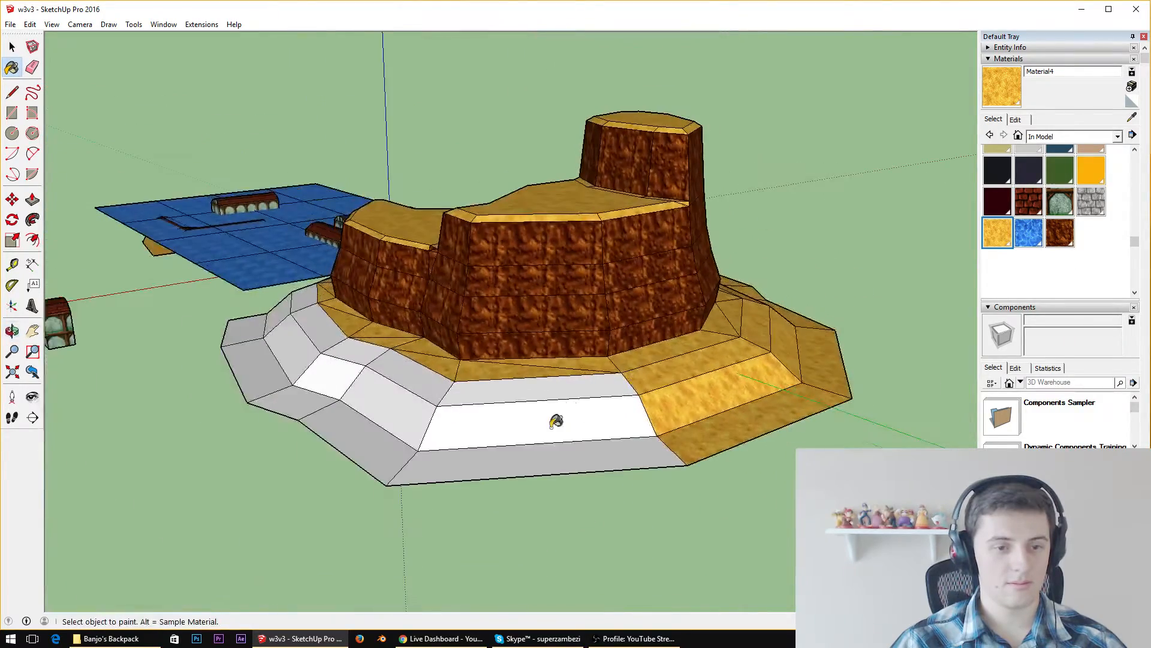
left_click(560, 396)
left_click(560, 423)
left_click(552, 453)
Paint the remaining slope columns on the side facing the brick tower with the sandy texture
mouse_move(552, 452)
middle_mouse_down()
mouse_move(684, 420)
mouse_move(671, 393)
middle_mouse_up()
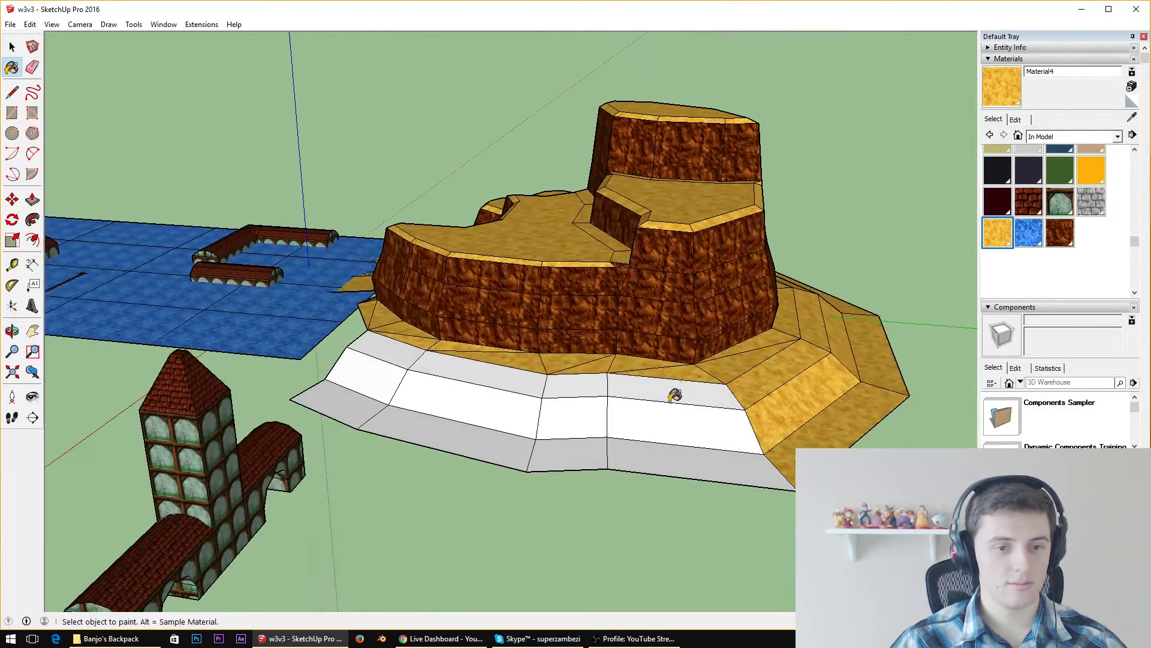
left_click(681, 423)
left_click(681, 459)
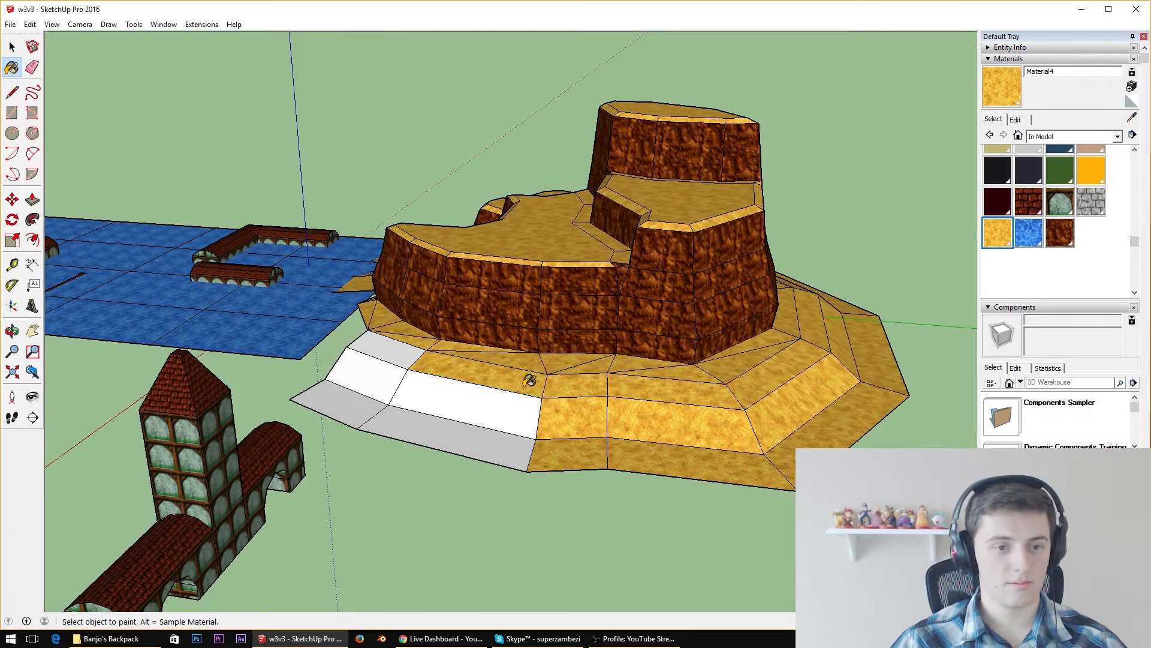
left_click(360, 412)
left_click(378, 368)
left_click(389, 342)
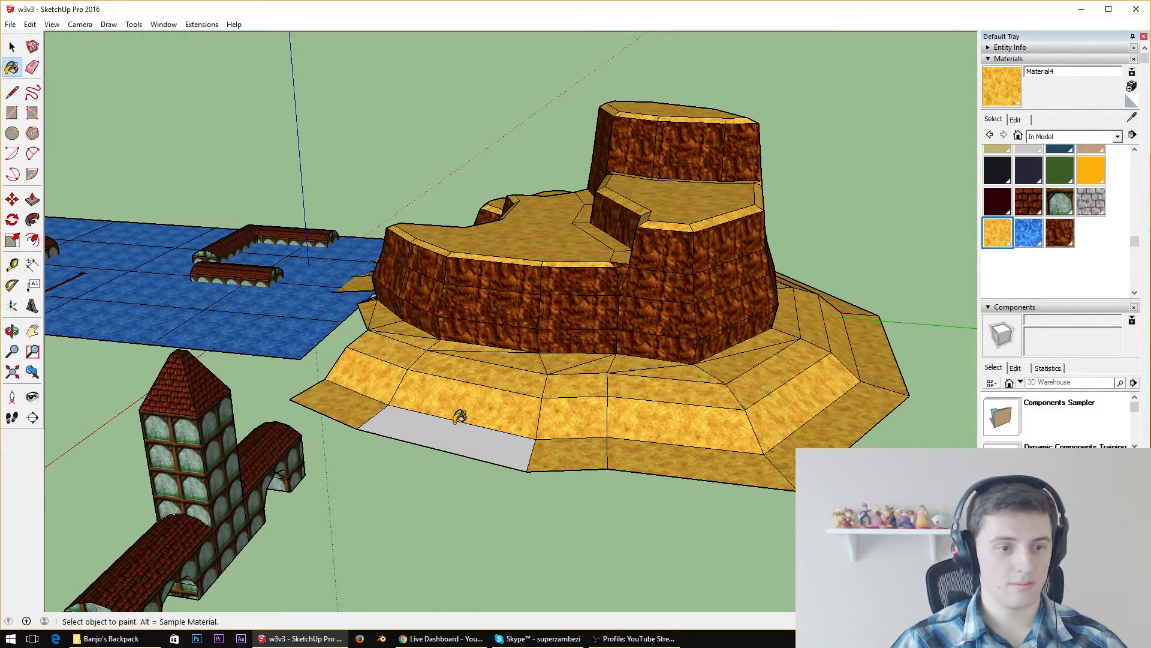
Examine the sand-textured slope, cliff walls and plateaus from several angles and distances, ending at the front slope column
mouse_move(474, 400)
middle_mouse_down()
mouse_move(641, 128)
mouse_move(887, 159)
middle_mouse_up()
scroll(214, 321, "up", 6)
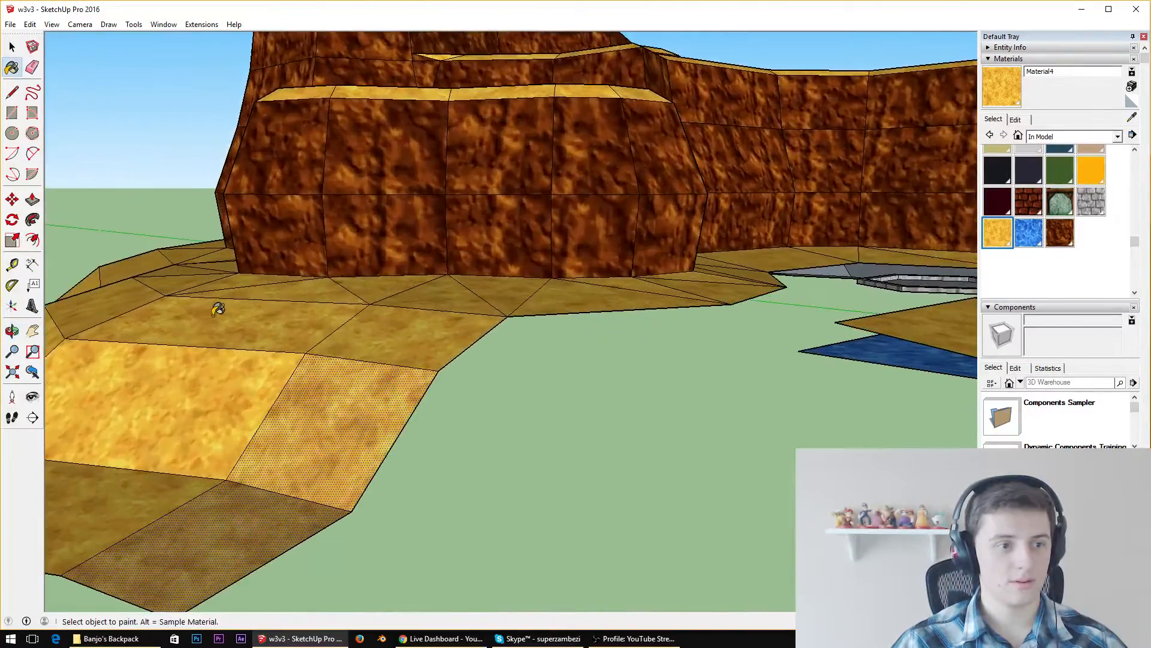
mouse_move(218, 307)
middle_mouse_down()
mouse_move(390, 243)
mouse_move(758, 241)
mouse_move(761, 335)
mouse_move(786, 360)
mouse_move(871, 326)
mouse_move(424, 357)
middle_mouse_up()
scroll(756, 354, "up", 4)
scroll(403, 323, "down", 10)
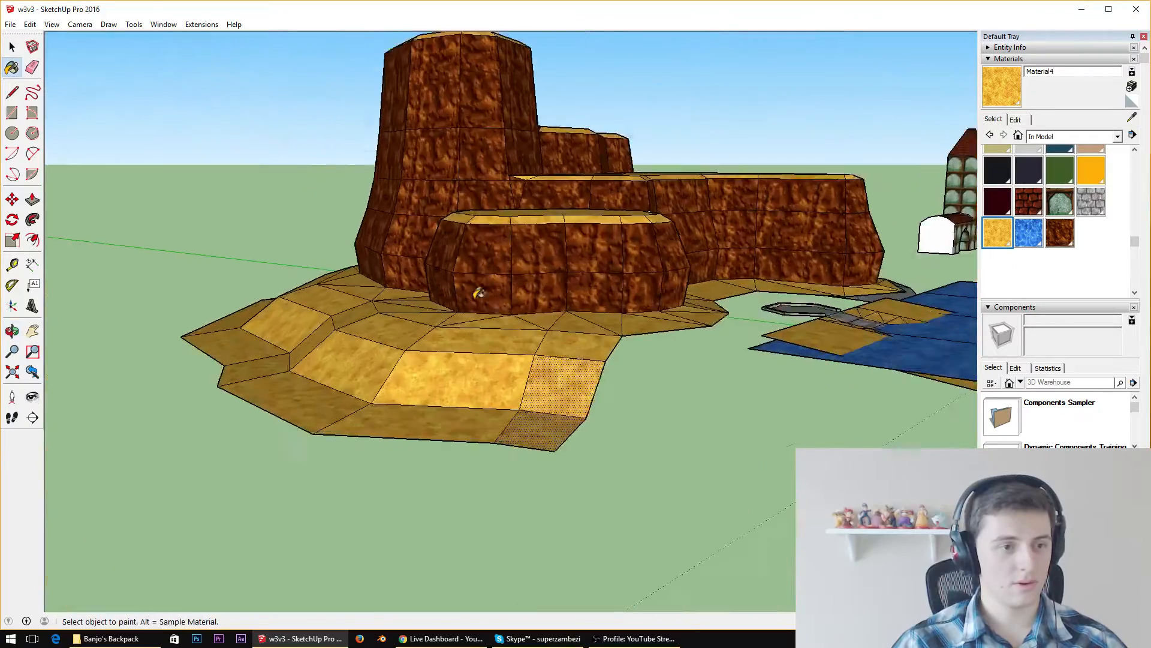
scroll(555, 275, "down", 4)
middle_click_drag(563, 272, 563, 437)
scroll(624, 175, "up", 5)
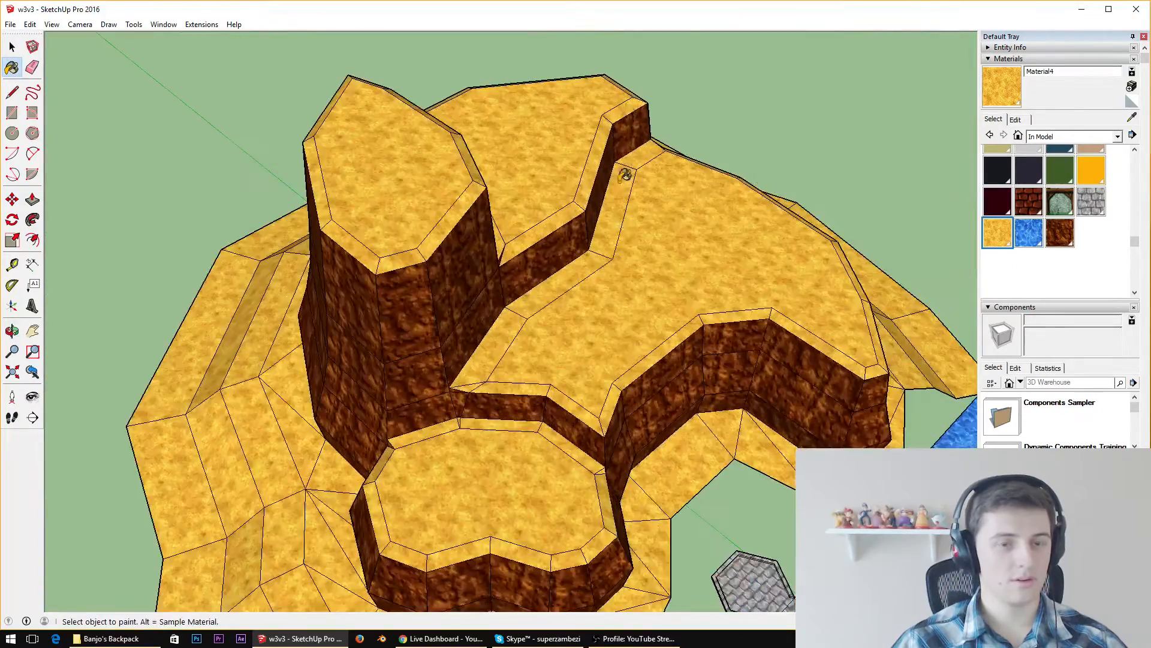
mouse_move(551, 252)
middle_mouse_down()
mouse_move(293, 181)
mouse_move(488, 298)
mouse_move(503, 336)
mouse_move(447, 433)
mouse_move(540, 481)
middle_mouse_up()
scroll(504, 337, "down", 8)
middle_click_drag(529, 452, 827, 175)
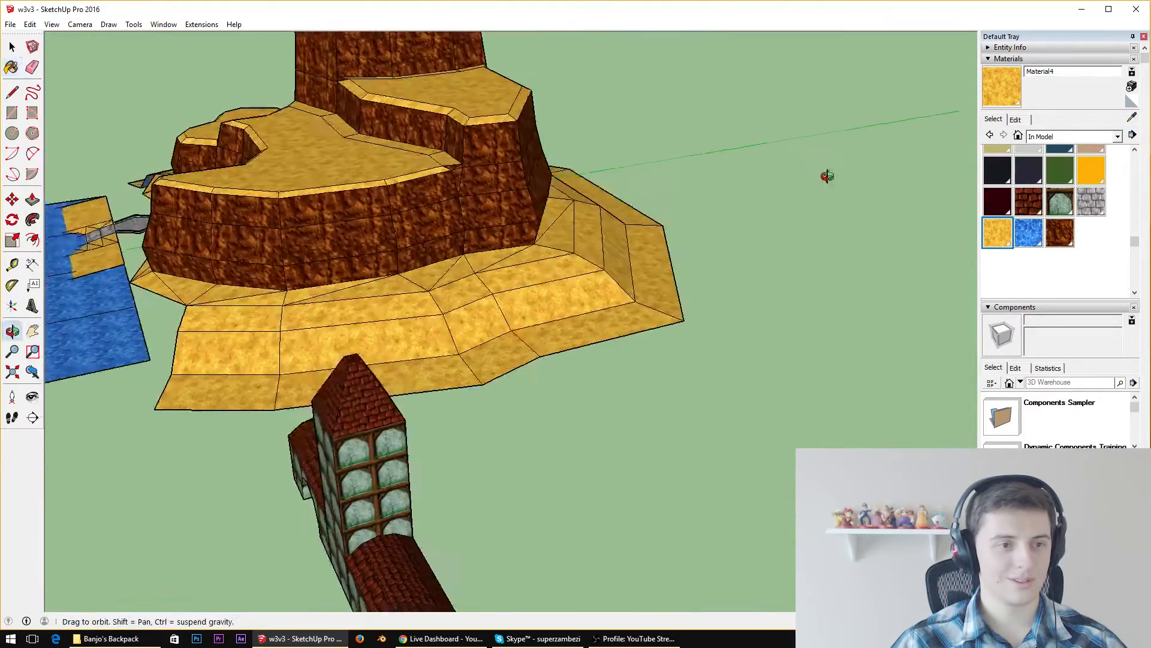
scroll(544, 213, "down", 6)
scroll(544, 213, "up", 4)
scroll(468, 252, "up", 5)
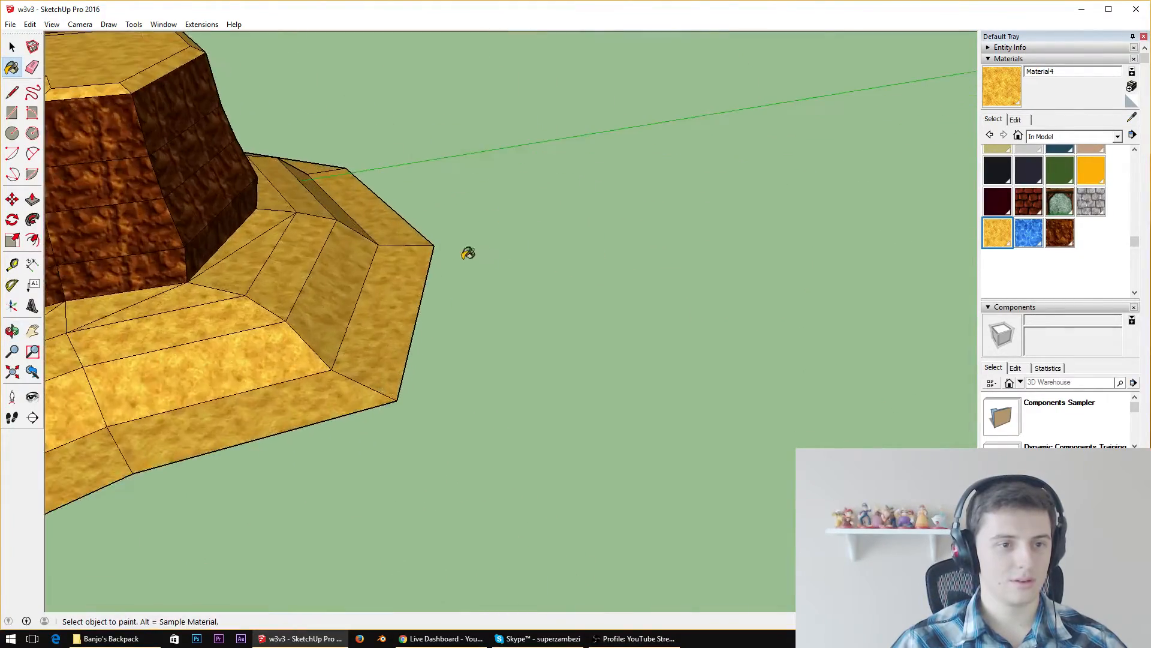
middle_click_drag(455, 249, 329, 211)
scroll(302, 127, "down", 5)
scroll(336, 153, "up", 3)
scroll(311, 147, "up", 3)
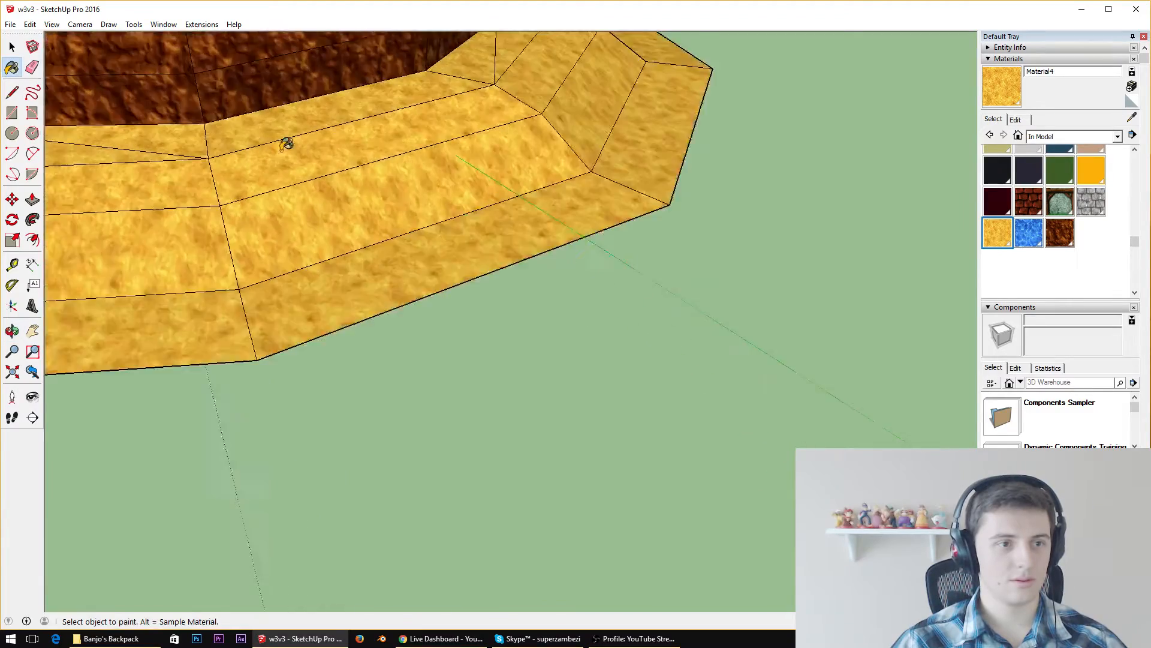
middle_click_drag(287, 142, 272, 103)
scroll(513, 116, "down", 4)
middle_click_drag(514, 115, 516, 24)
scroll(438, 75, "up", 5)
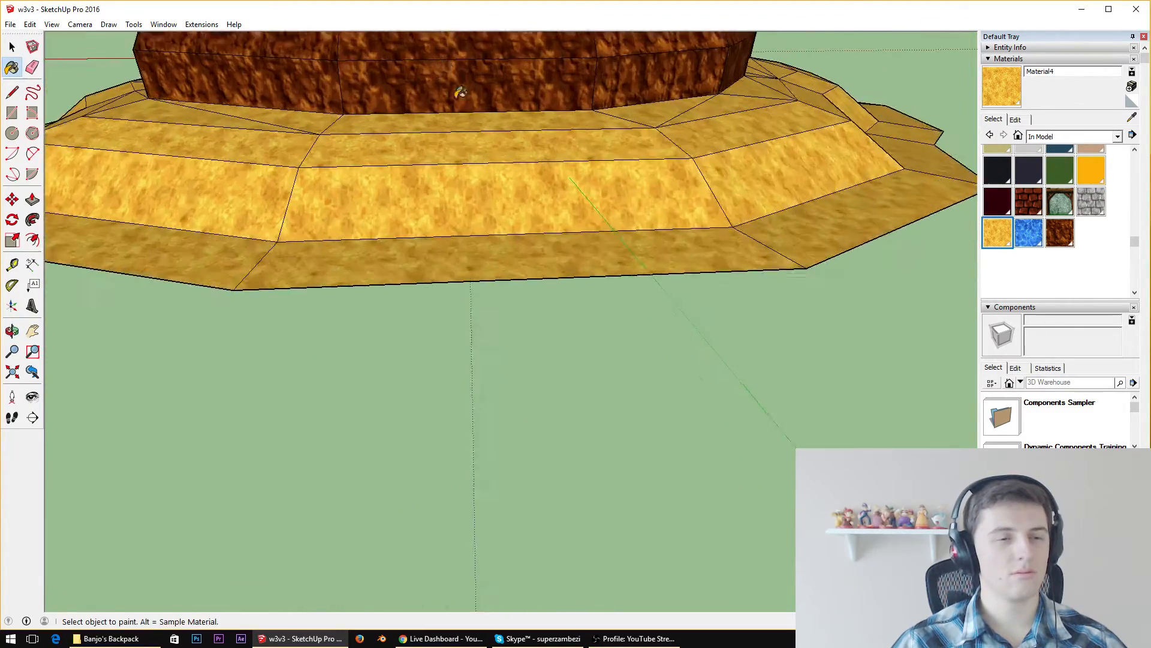
middle_click_drag(434, 174, 432, 258)
scroll(431, 257, "down", 2)
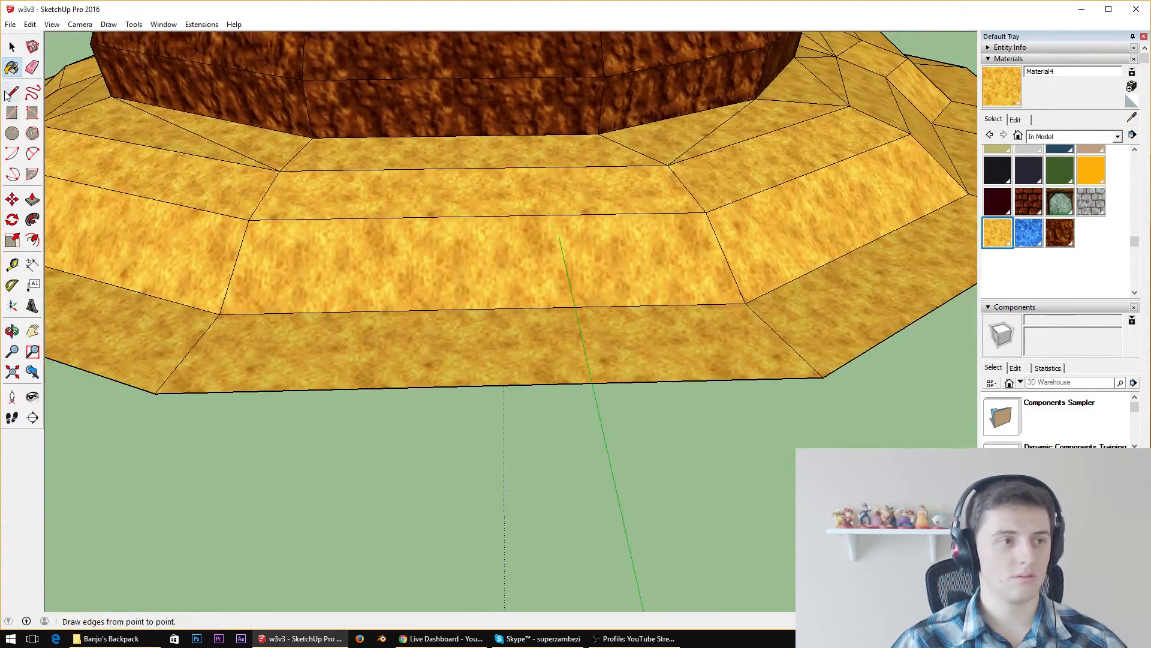
Erase the crosswise edges of the front slope column, including its outermost edge, to open a gap below the sandy base
left_click(33, 67)
left_click_drag(426, 210, 442, 314)
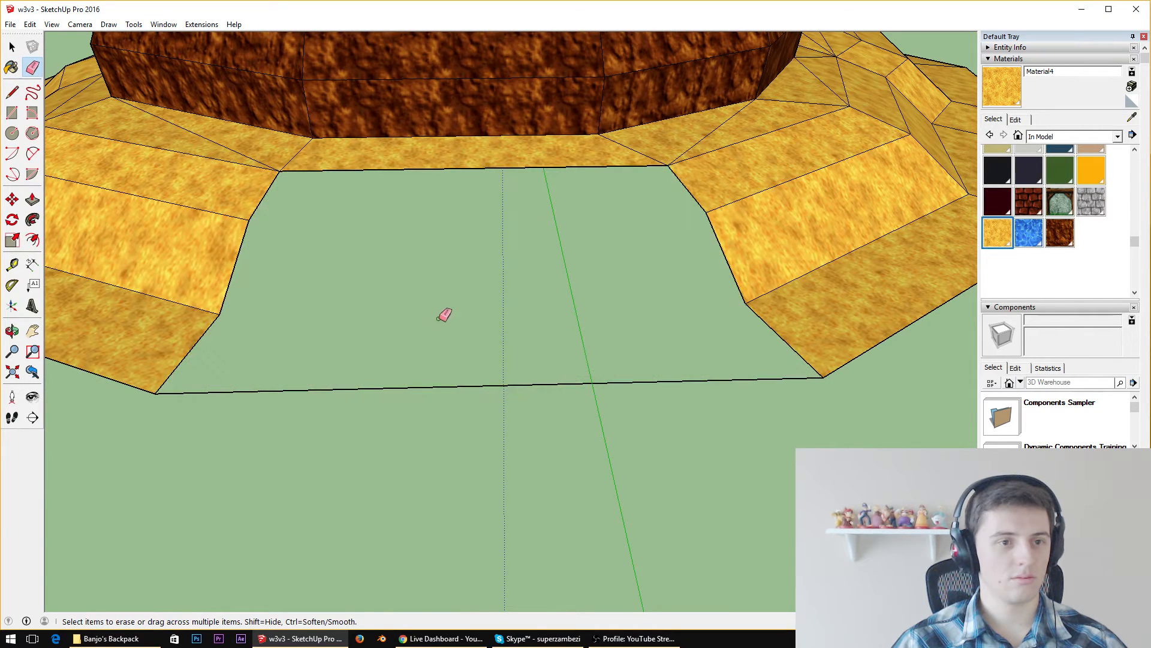
left_click(419, 388)
Draw connected edges from one base corner, across the gap and back to the other corner to form a single flat ramp face
left_click(12, 92)
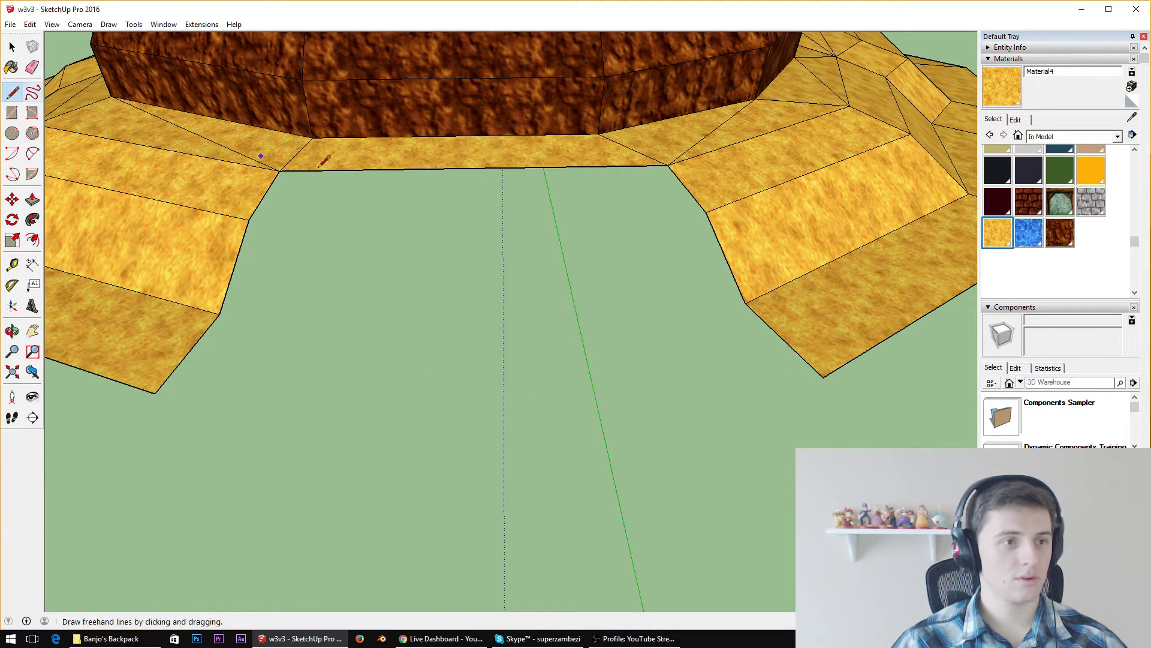
left_click(279, 171)
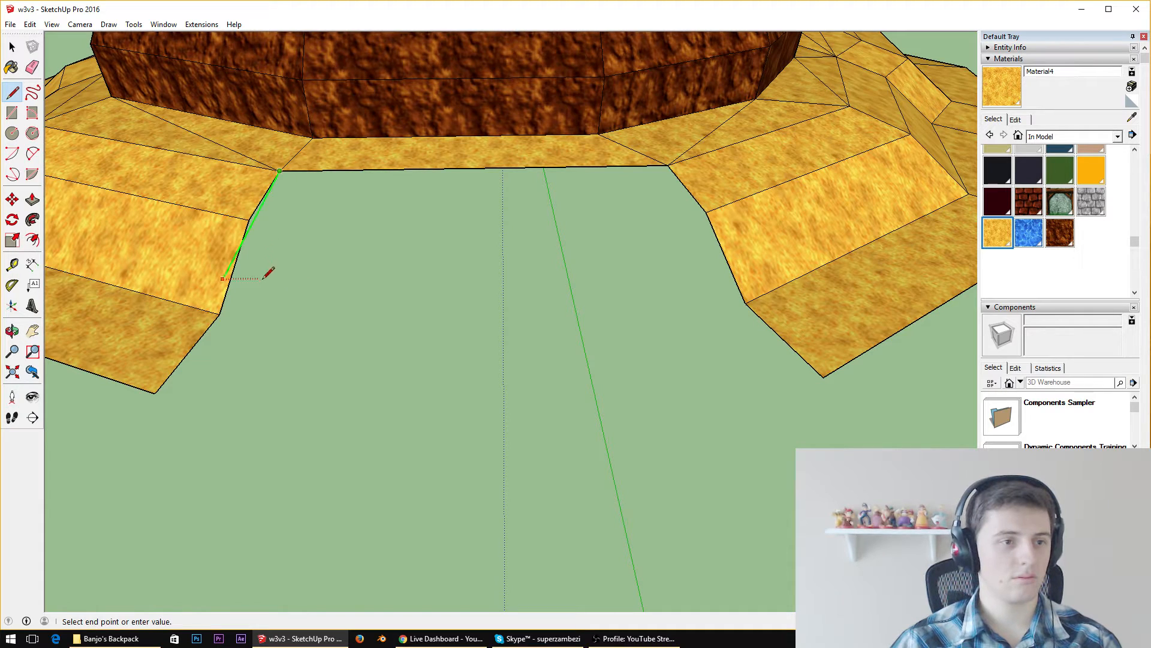
left_click(194, 334)
left_click(194, 334)
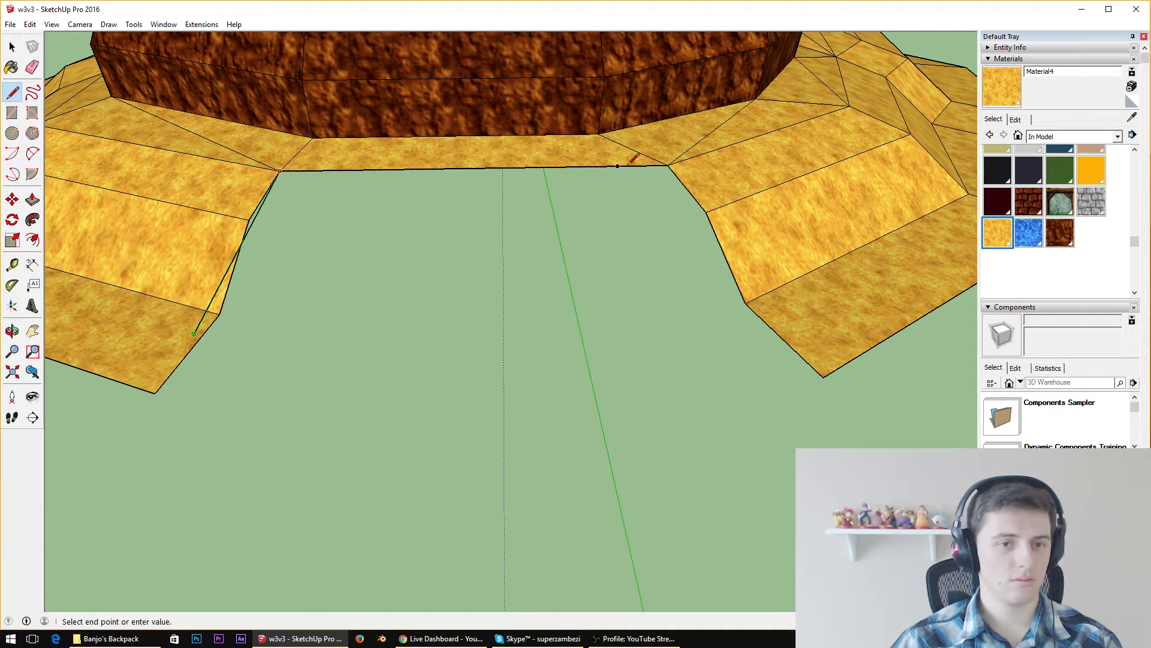
left_click(758, 322)
left_click(759, 322)
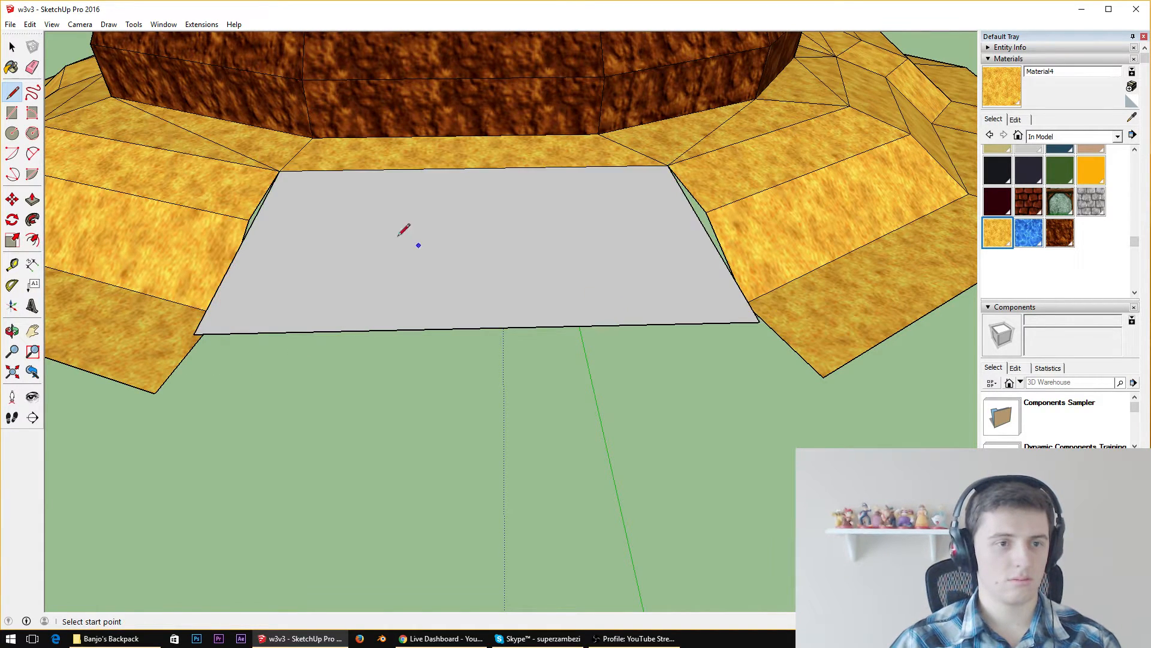
left_click(280, 171)
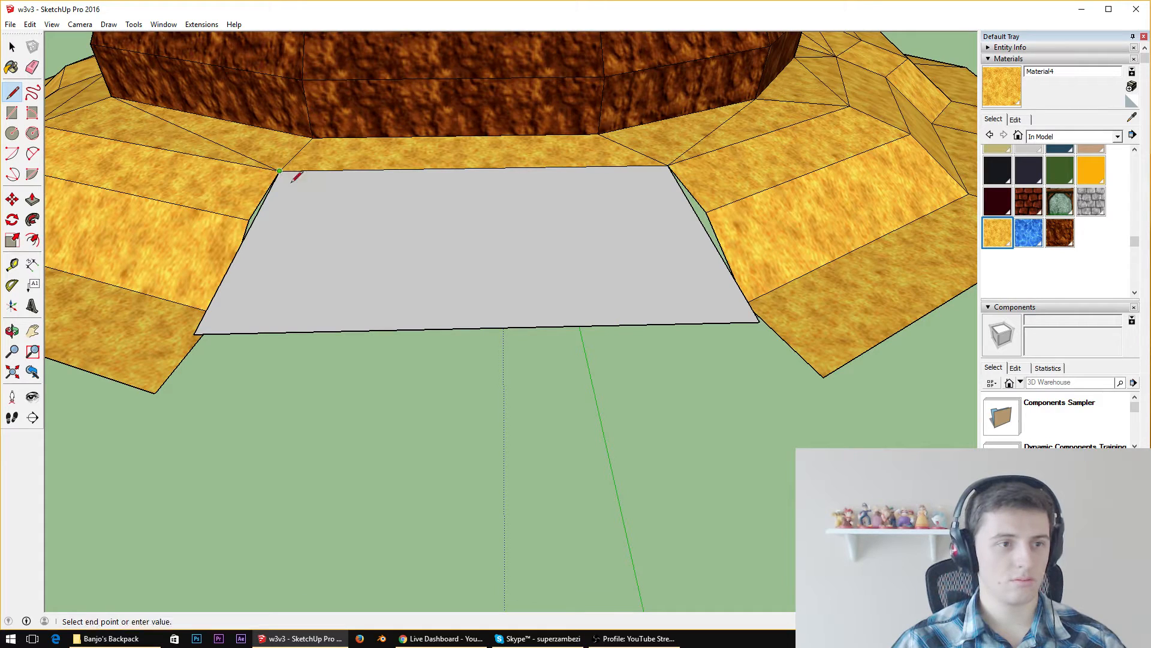
left_click(383, 236)
key("ctrl+z")
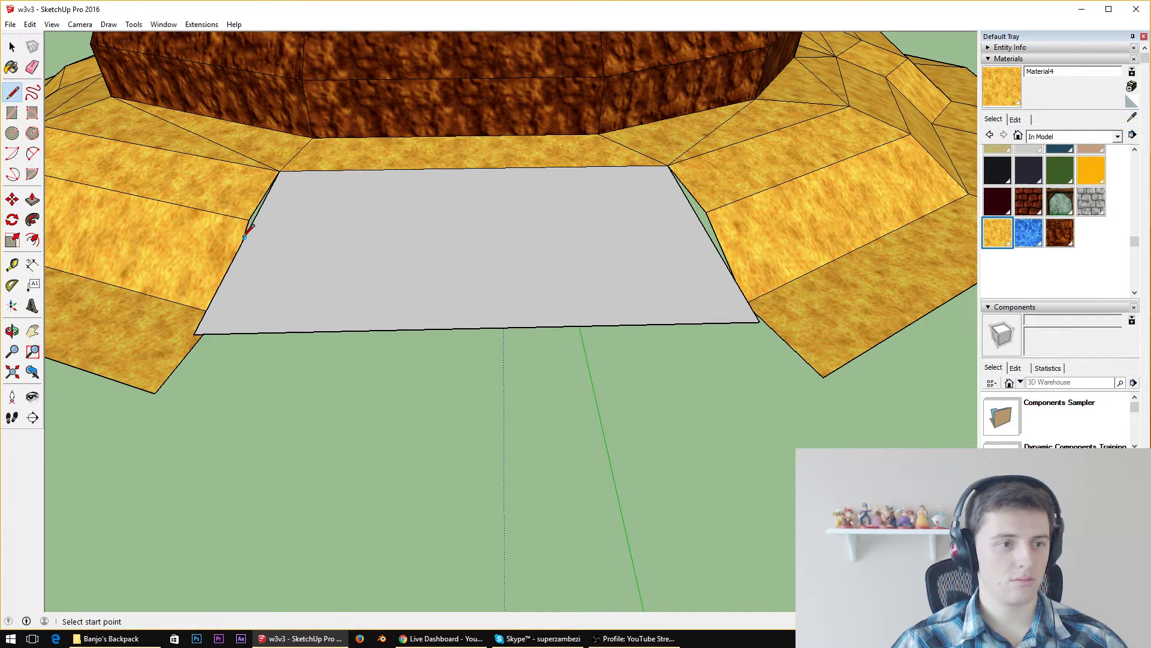
Draw a crosswise line over the ramp face and divide the upper strip into four panels with three lines to the base edge
left_click(245, 238)
left_click(705, 230)
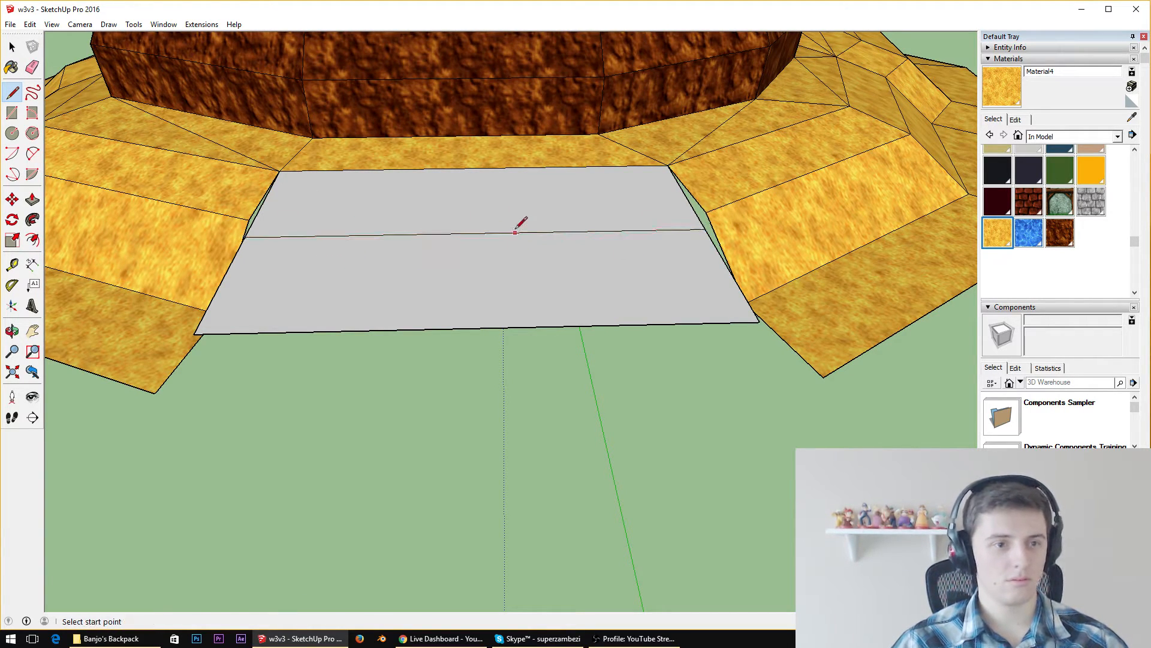
left_click(477, 233)
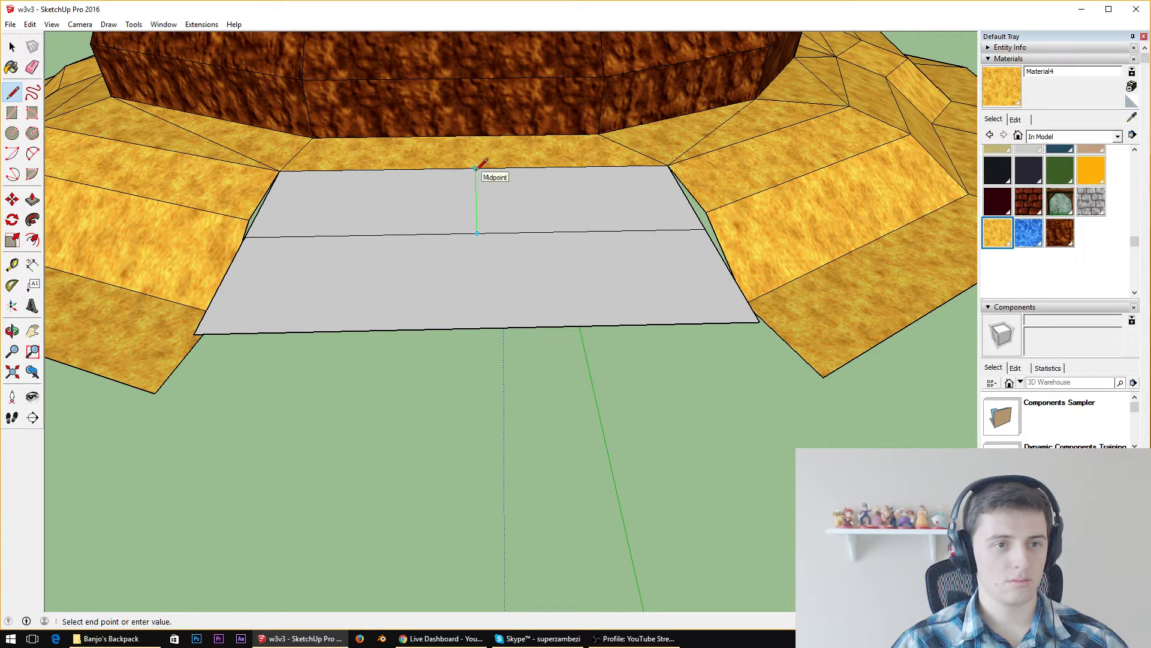
left_click(475, 168)
left_click(592, 231)
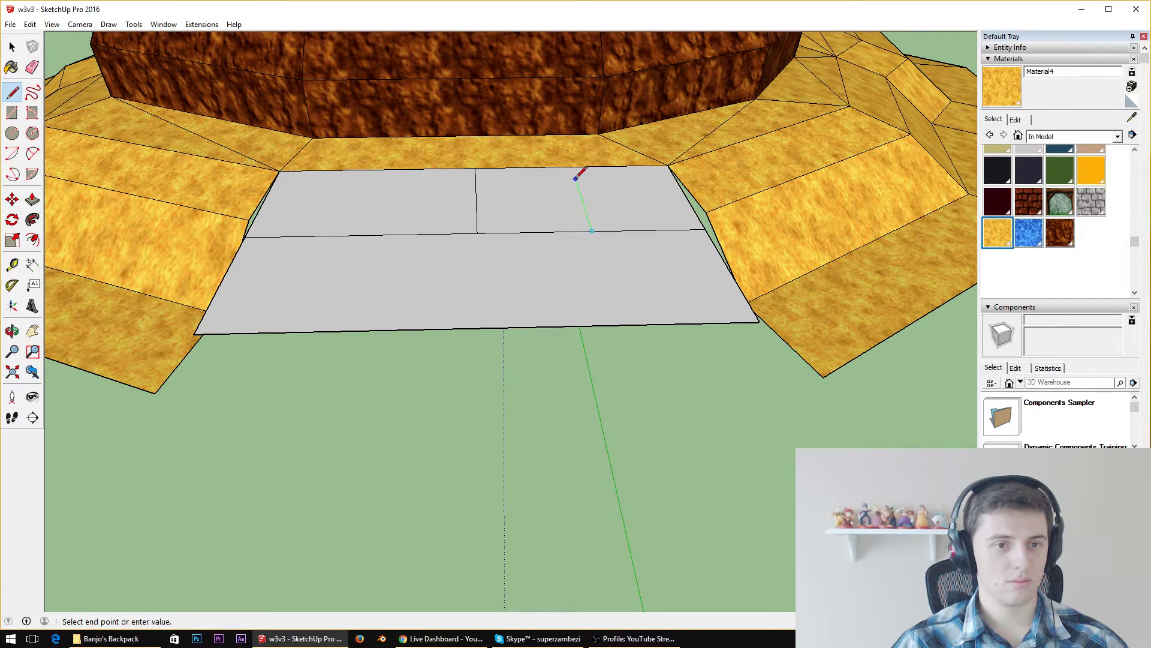
left_click(571, 168)
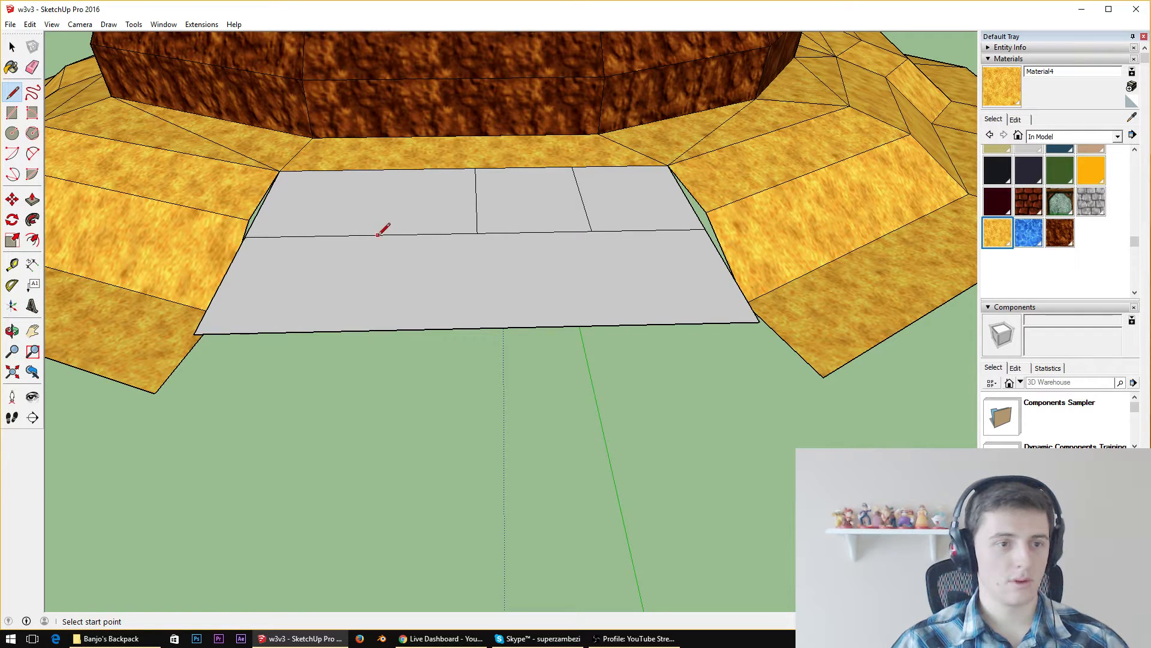
left_click(361, 234)
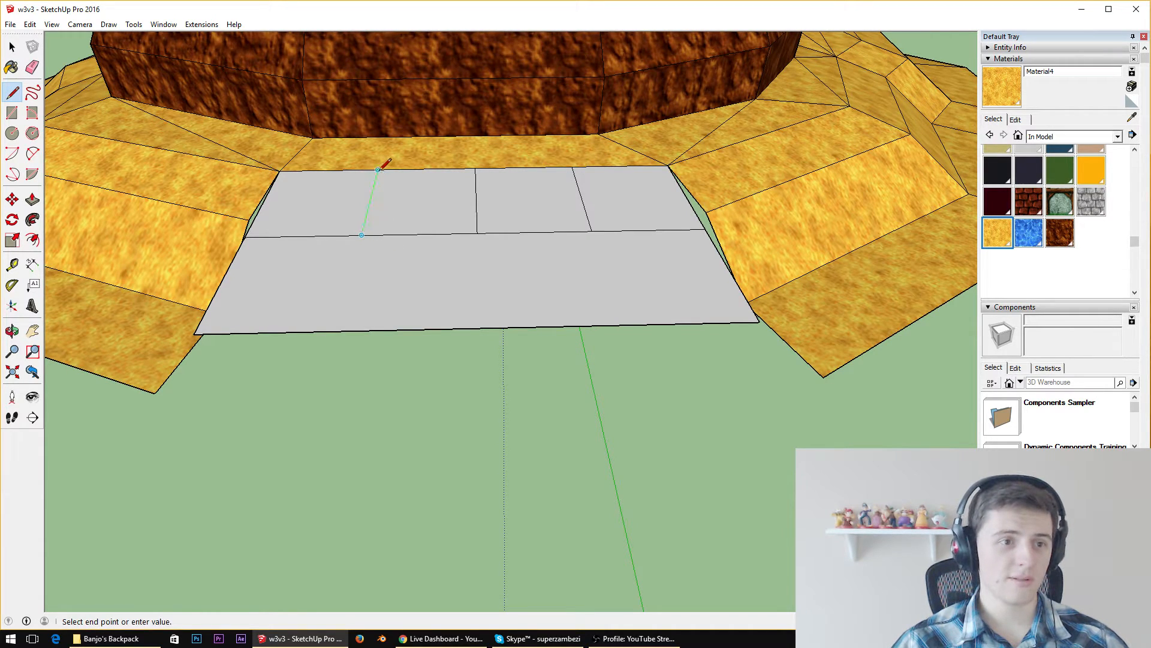
left_click(377, 170)
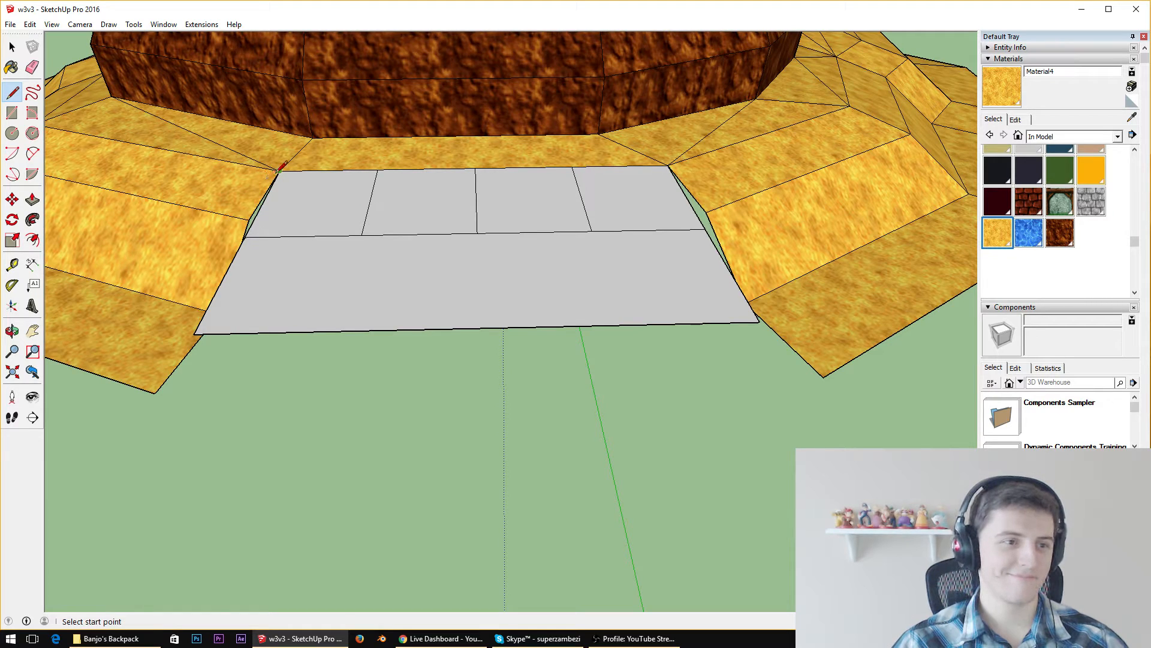
Try drawing diagonals from the ramp's upper corners to the nearest dividing lines and a short crosswise line in the end panel
left_click(279, 171)
left_click(362, 234)
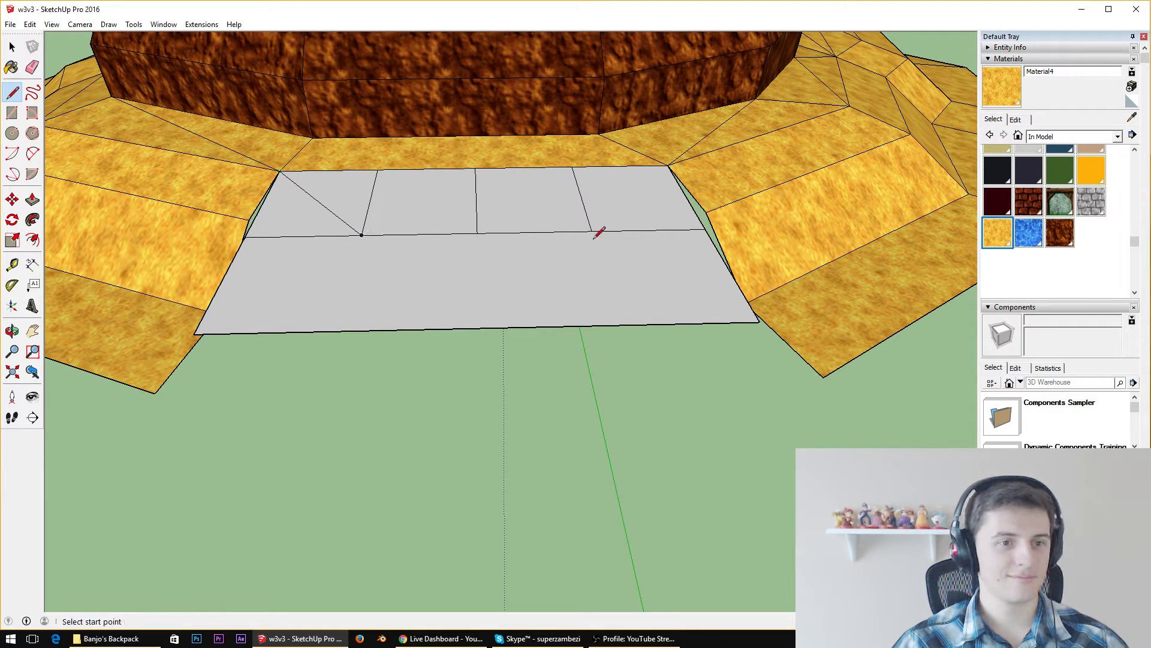
left_click(591, 231)
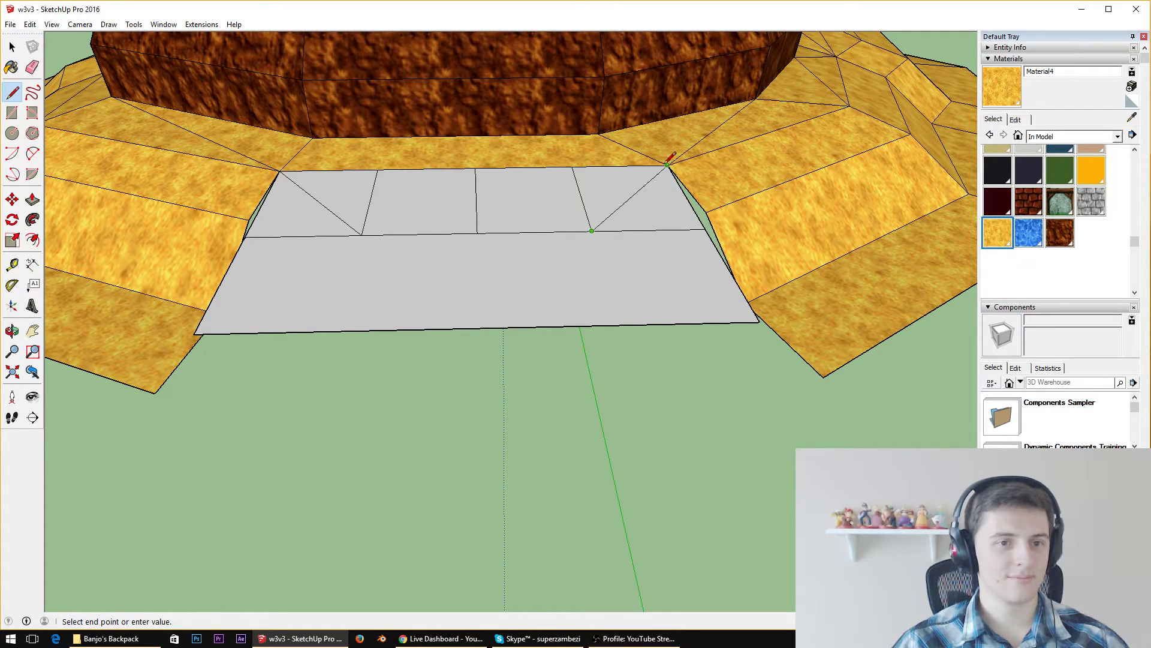
middle_click_drag(442, 226, 768, 279)
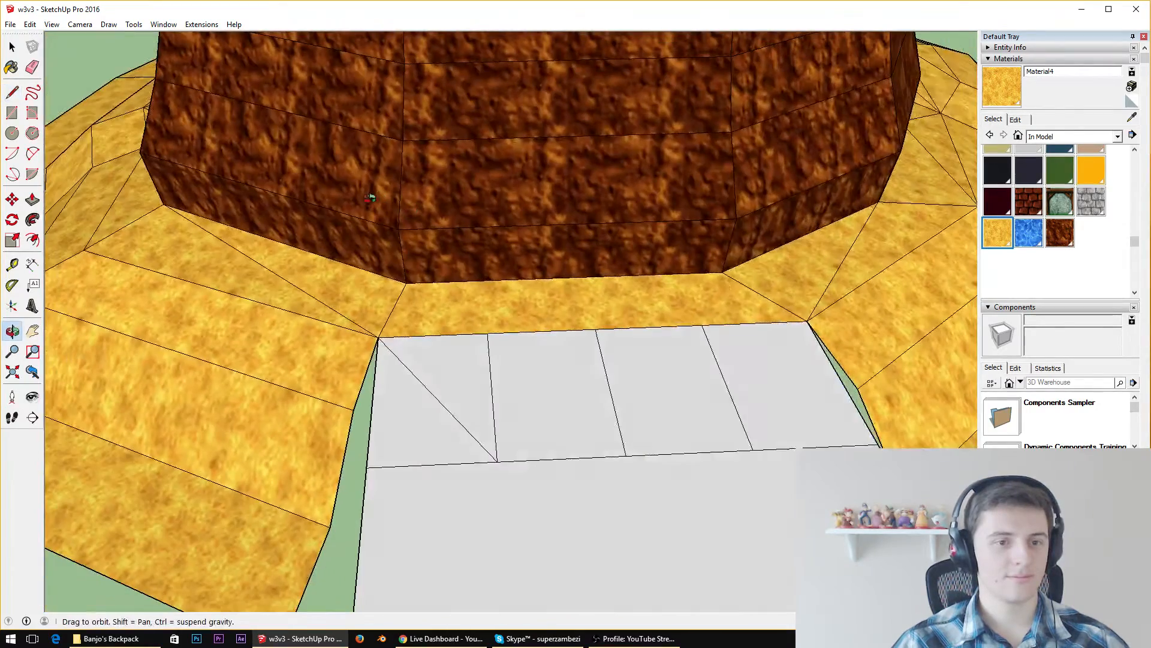
left_click(373, 428)
left_click(493, 416)
key("ctrl+z")
Draw a second crosswise line through all four upper panels of the ramp, slightly above their outer edge
left_click(369, 430)
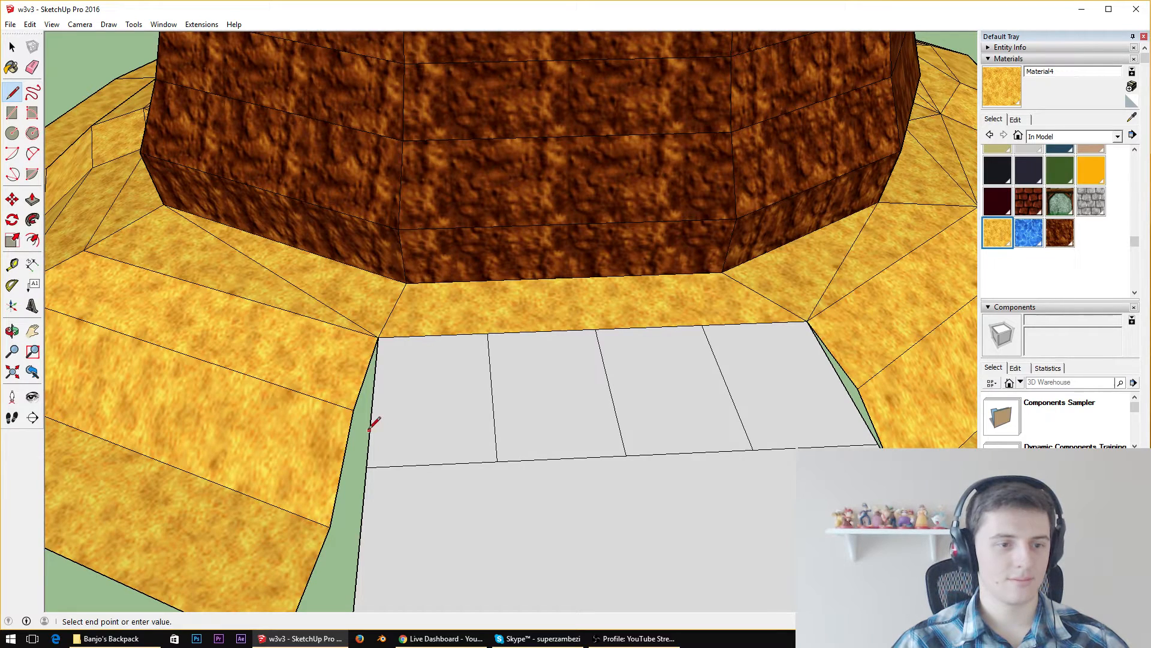
left_click(861, 406)
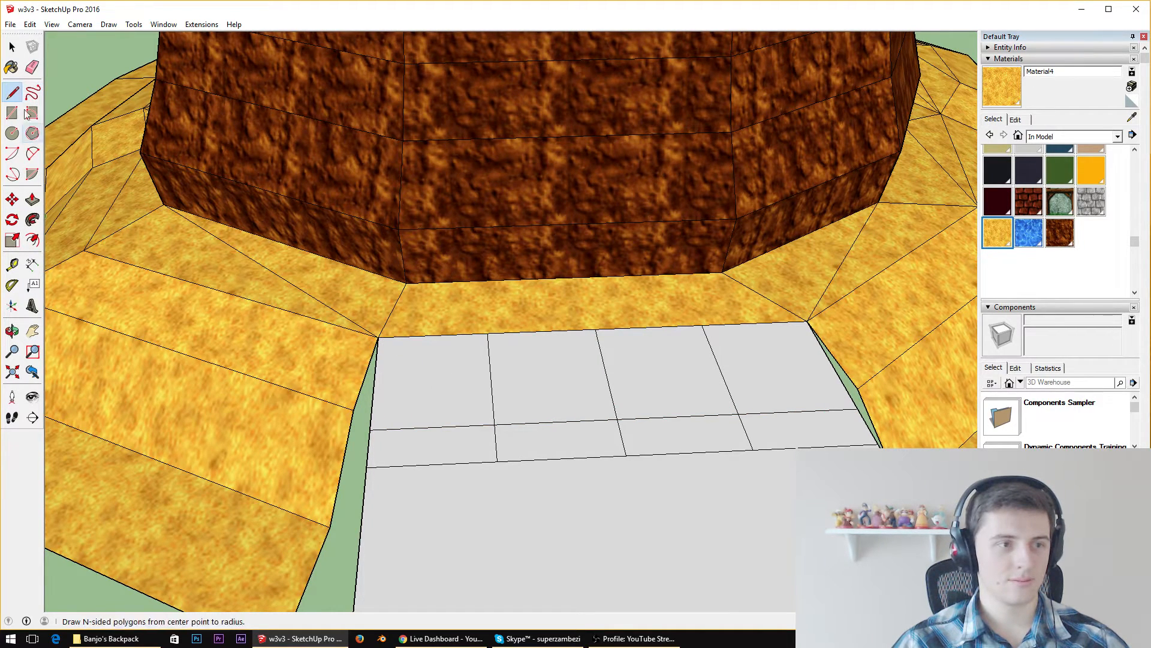
Erase the two outer dividing lines from the ramp's upper row of panels, keeping the middle one
left_click(32, 68)
left_click(494, 387)
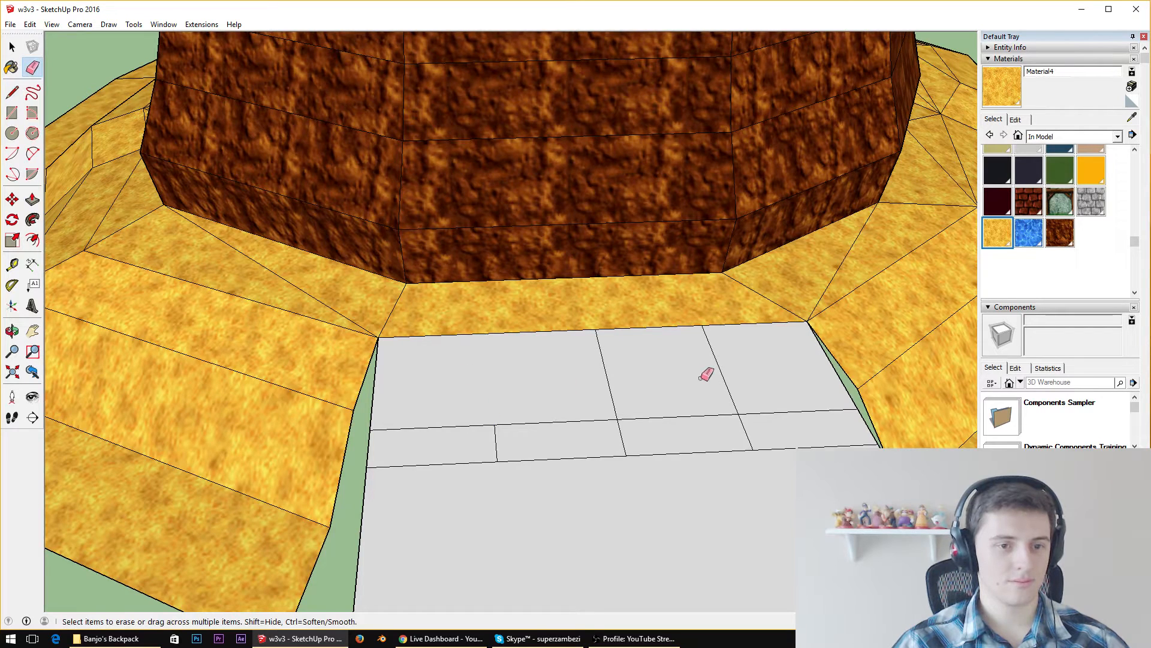
left_click(719, 371)
Draw diagonals from both upper corners of the ramp to the crosswise line, each ending midway between the remaining dividers
left_click(12, 92)
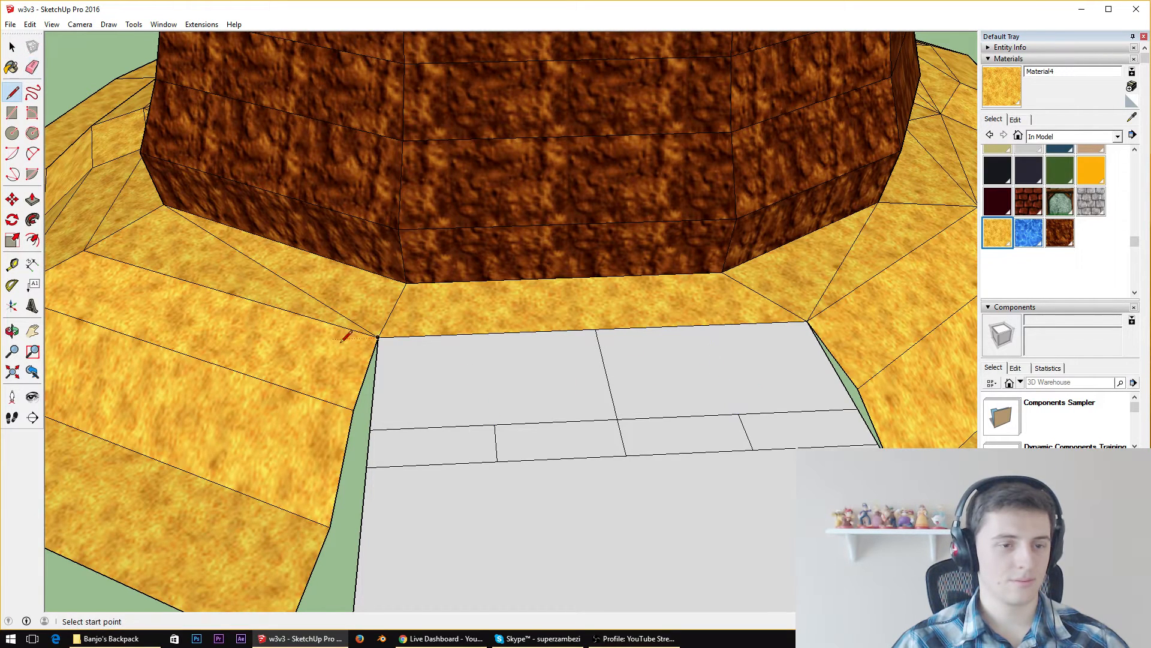
left_click(378, 337)
left_click(554, 421)
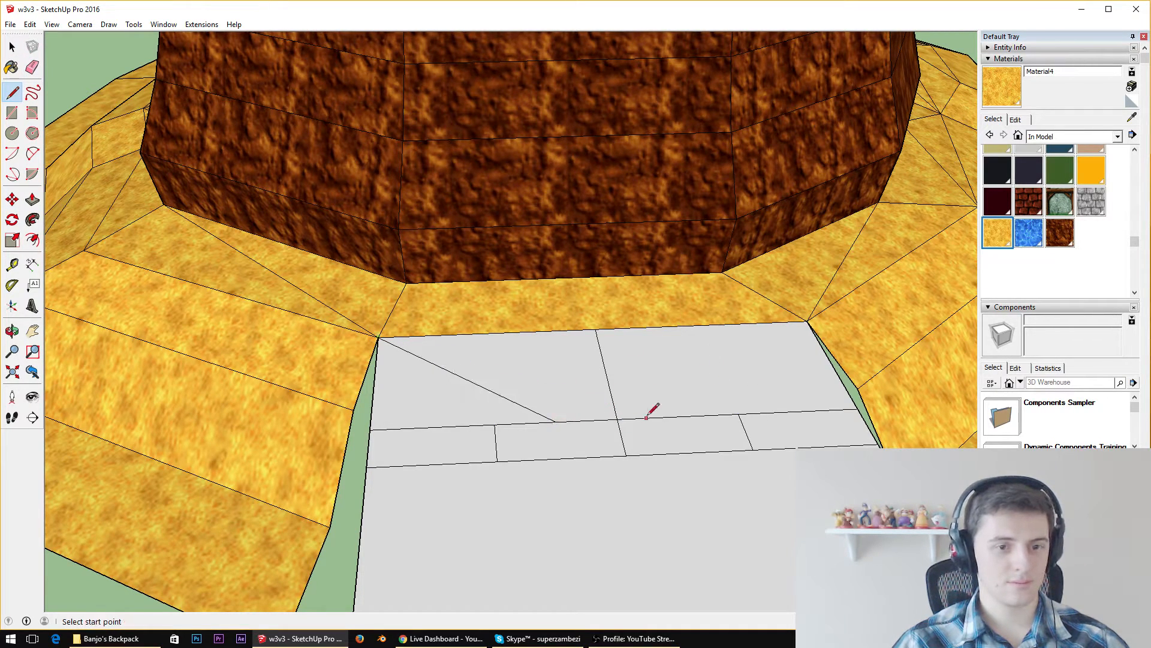
left_click(678, 413)
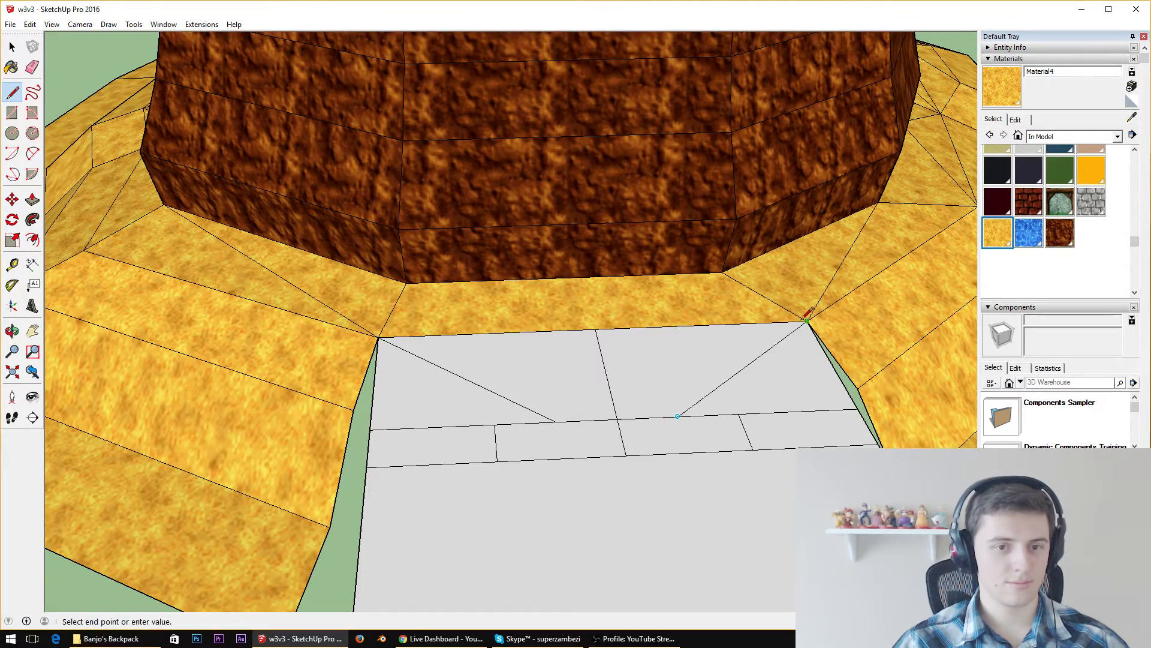
left_click(806, 322)
Erase the ramp's side, base and lower strip edges, leaving only the two-panel trapezoid ledge against the slope
middle_click_drag(706, 398, 550, 247)
scroll(420, 291, "down", 5)
mouse_move(420, 291)
middle_mouse_down()
mouse_move(313, 404)
mouse_move(413, 388)
mouse_move(493, 401)
middle_mouse_up()
scroll(442, 391, "up", 5)
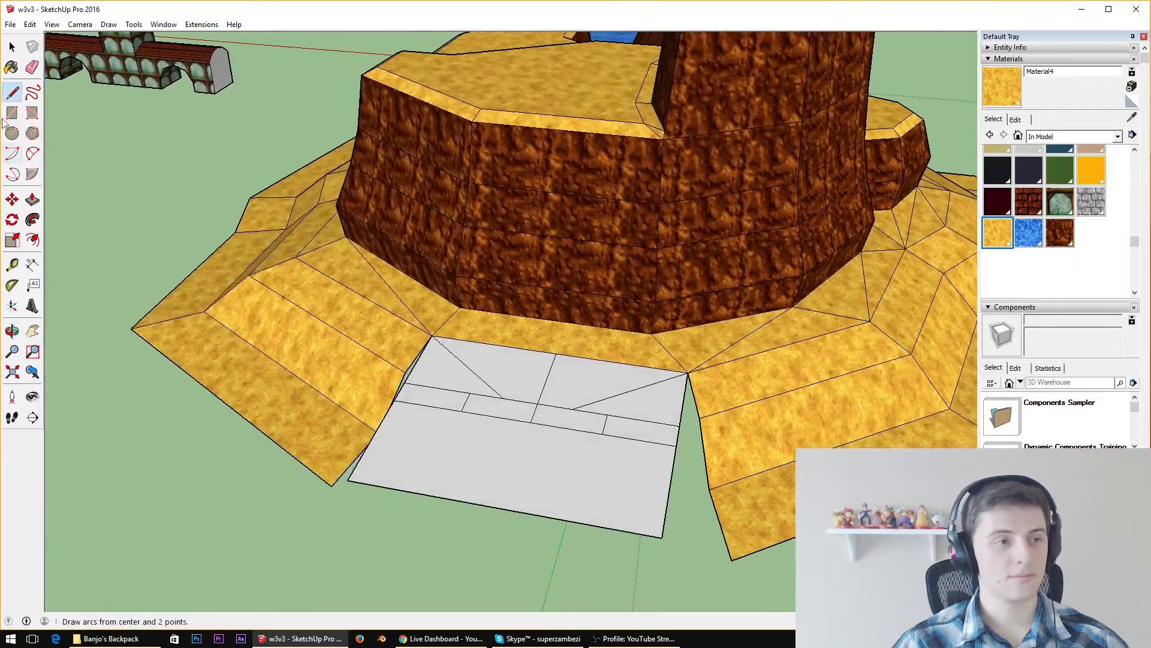
left_click(32, 68)
left_click_drag(403, 398, 396, 403)
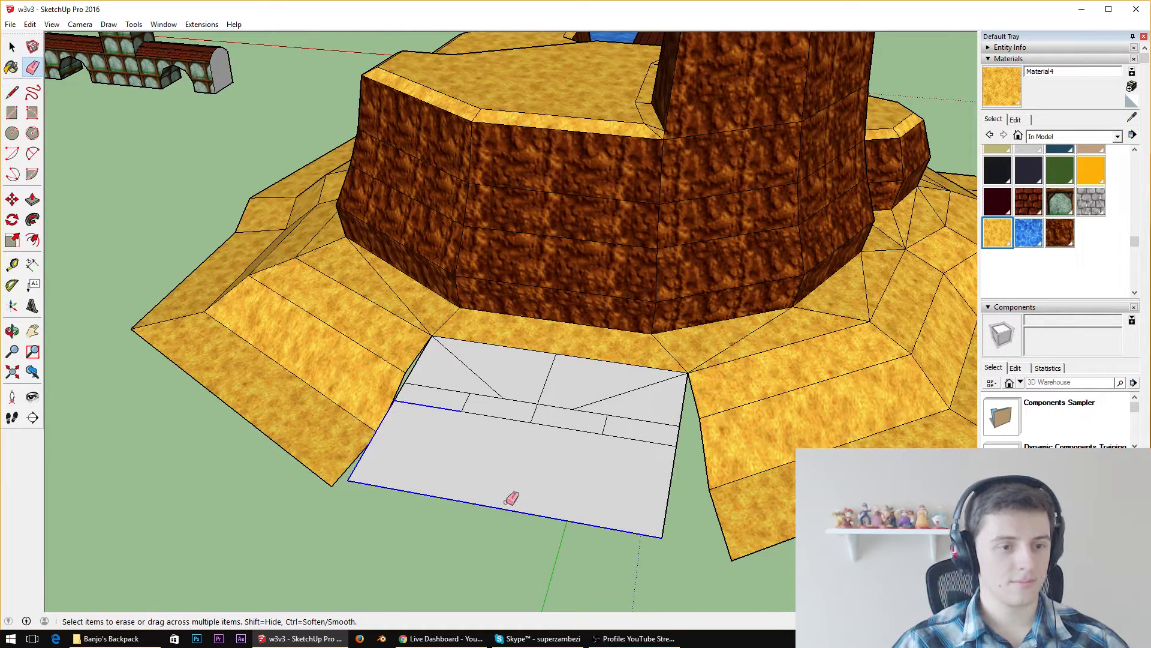
left_click_drag(620, 450, 467, 406)
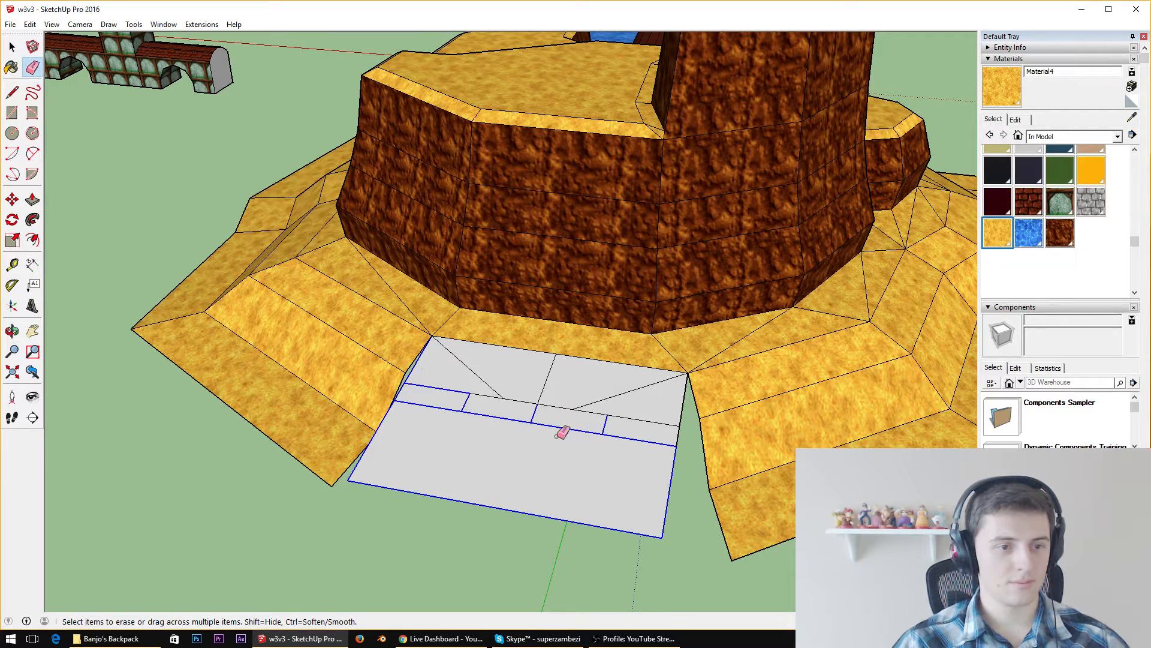
left_click_drag(687, 430, 682, 419)
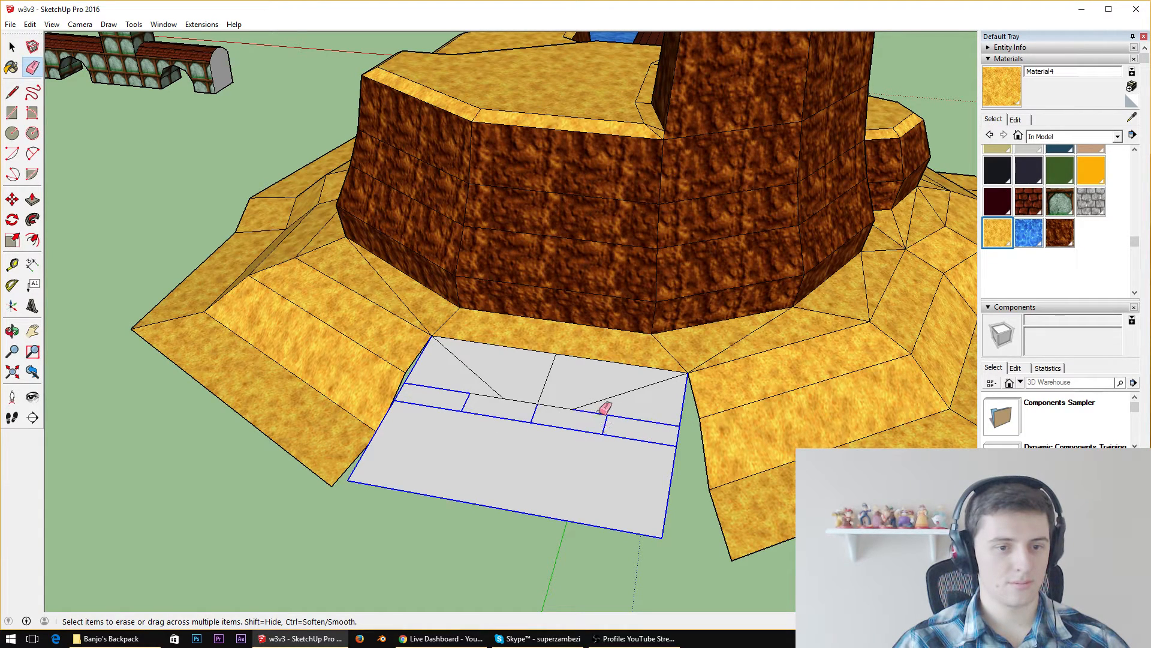
left_click_drag(603, 410, 591, 435)
Paint both faces of the trapezoid ledge with the sand texture used on the surrounding slope
middle_click_drag(551, 406, 690, 256)
scroll(590, 316, "down", 6)
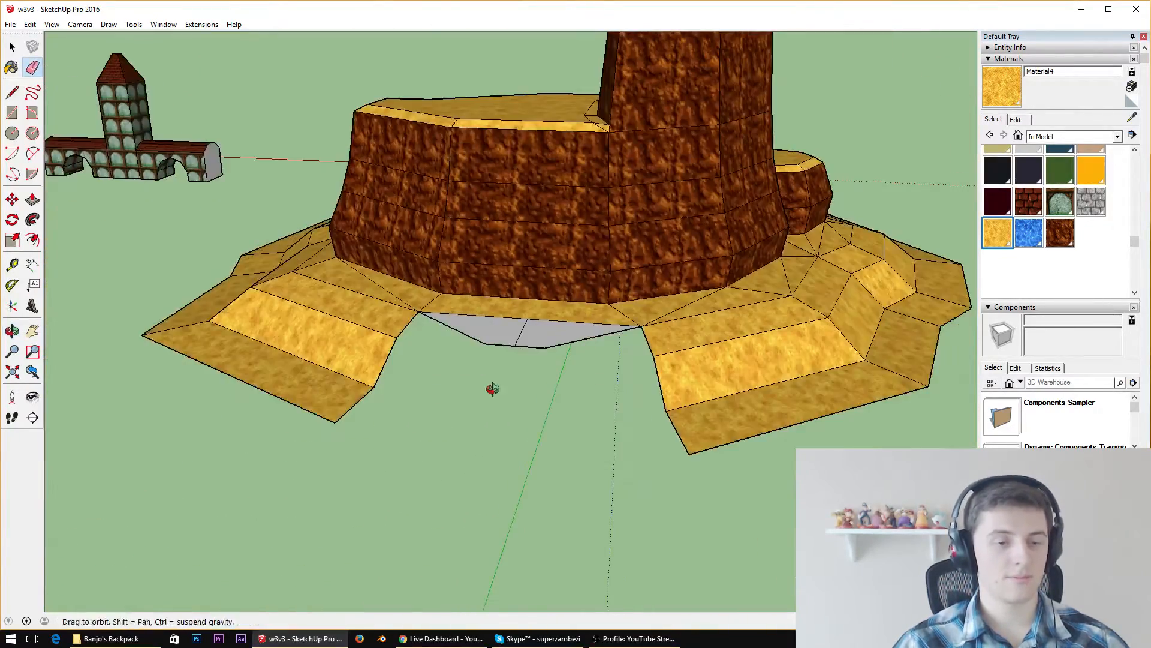
middle_click_drag(494, 388, 410, 450)
scroll(410, 450, "up", 5)
middle_click_drag(414, 368, 459, 271)
scroll(477, 259, "down", 5)
middle_click_drag(467, 214, 670, 537)
scroll(655, 354, "down", 4)
scroll(660, 495, "up", 3)
middle_click_drag(661, 496, 617, 249)
scroll(617, 250, "up", 3)
left_click(1132, 117)
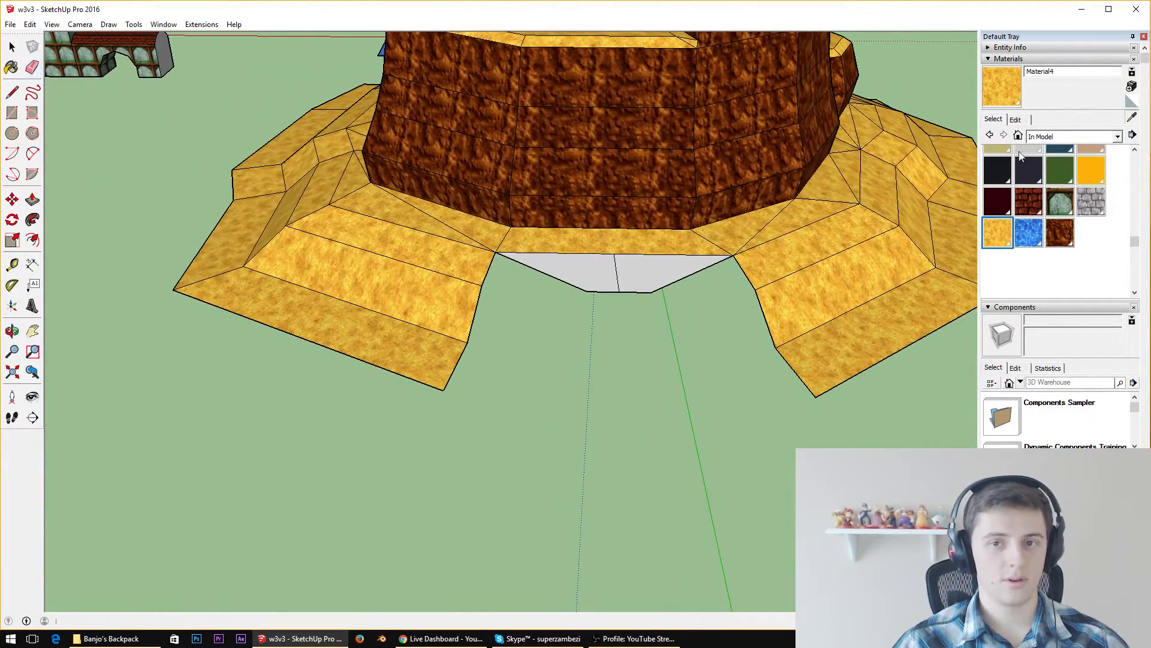
left_click(667, 243)
left_click(636, 267)
left_click(601, 264)
Select the outer edges of the sand ledge along the gap between the two slopes
scroll(601, 358, "up", 2)
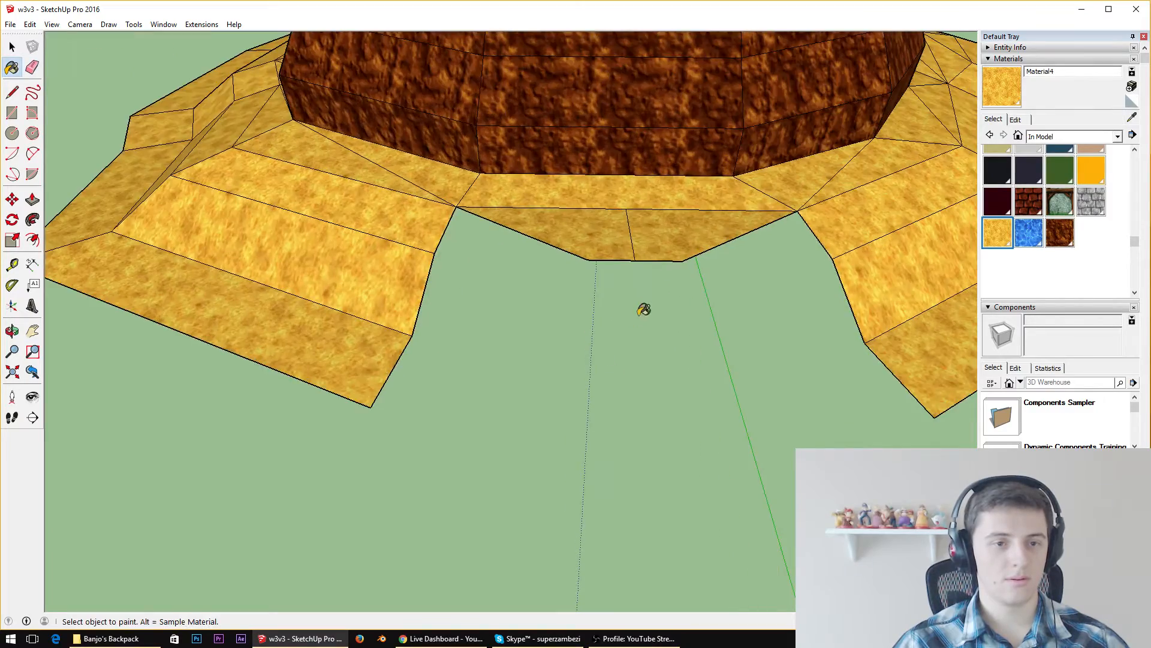
middle_click_drag(642, 308, 512, 219)
scroll(512, 219, "down", 2)
scroll(648, 283, "up", 4)
scroll(489, 226, "down", 4)
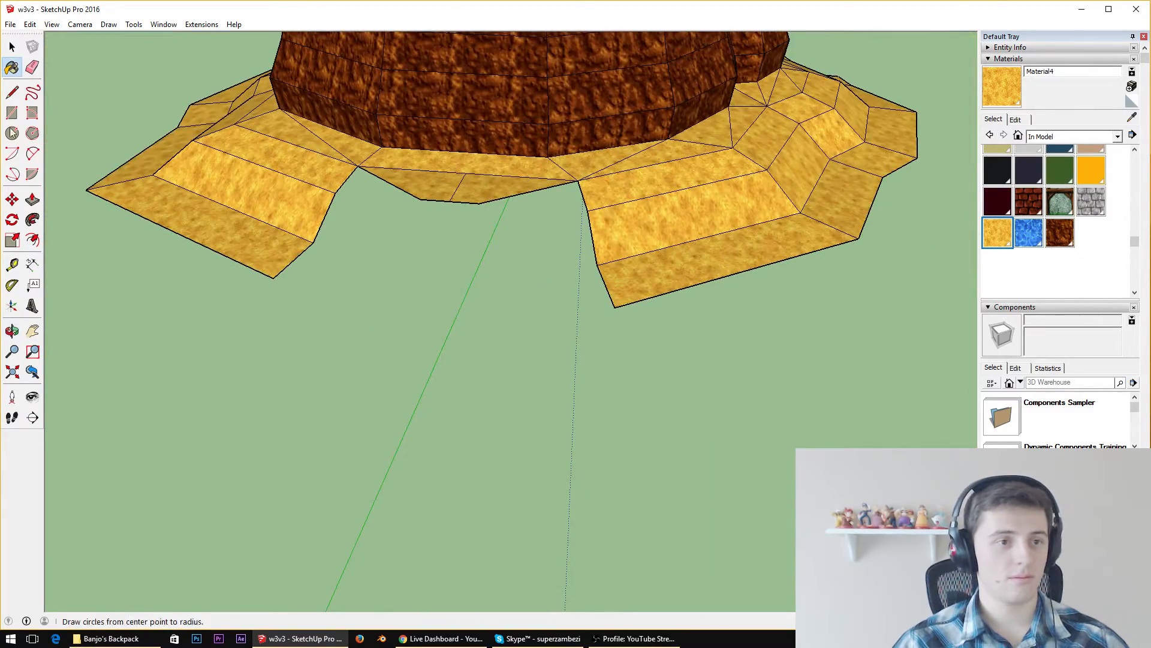
left_click(12, 92)
scroll(376, 203, "up", 2)
middle_click_drag(377, 203, 498, 164)
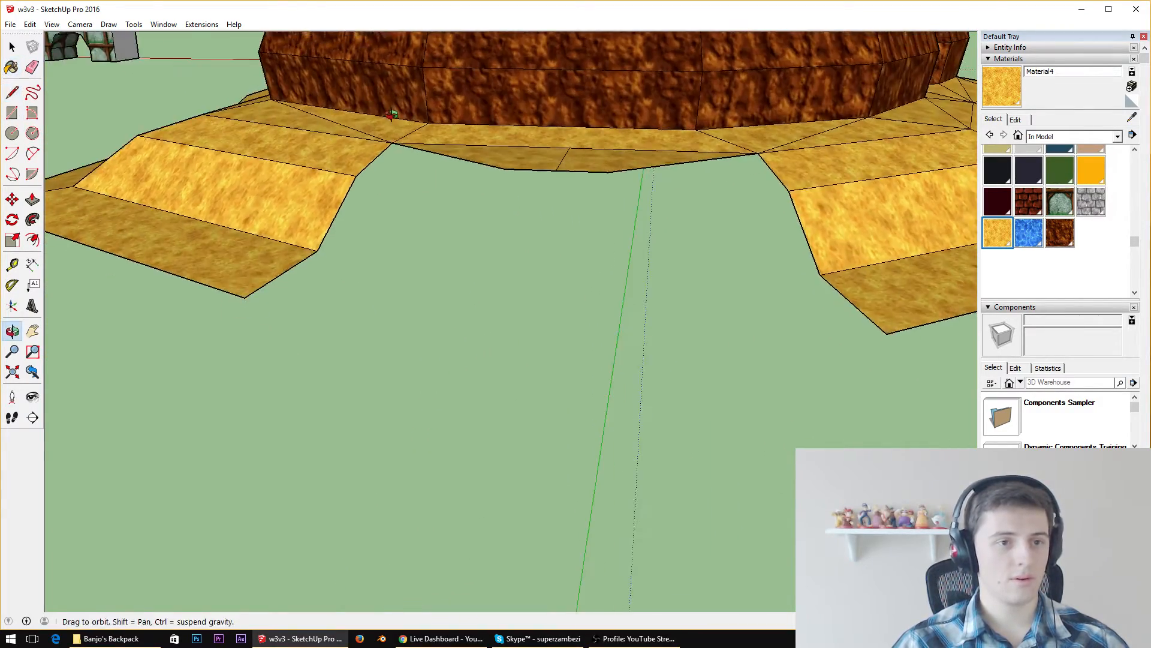
key("space")
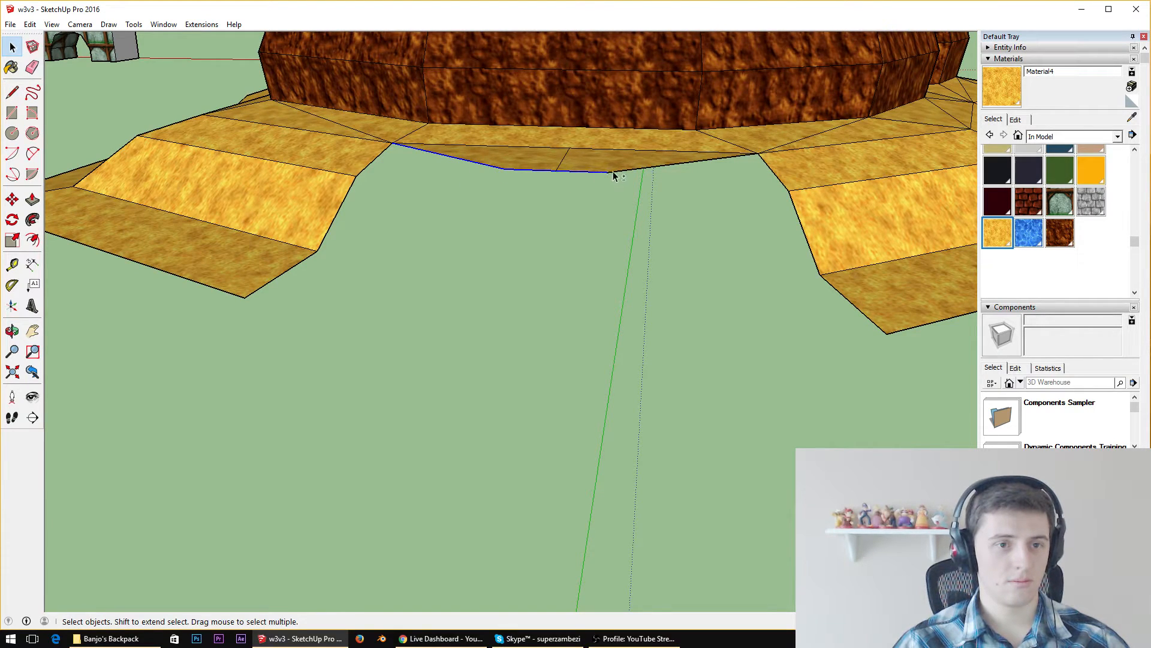
middle_click_drag(613, 174, 519, 209)
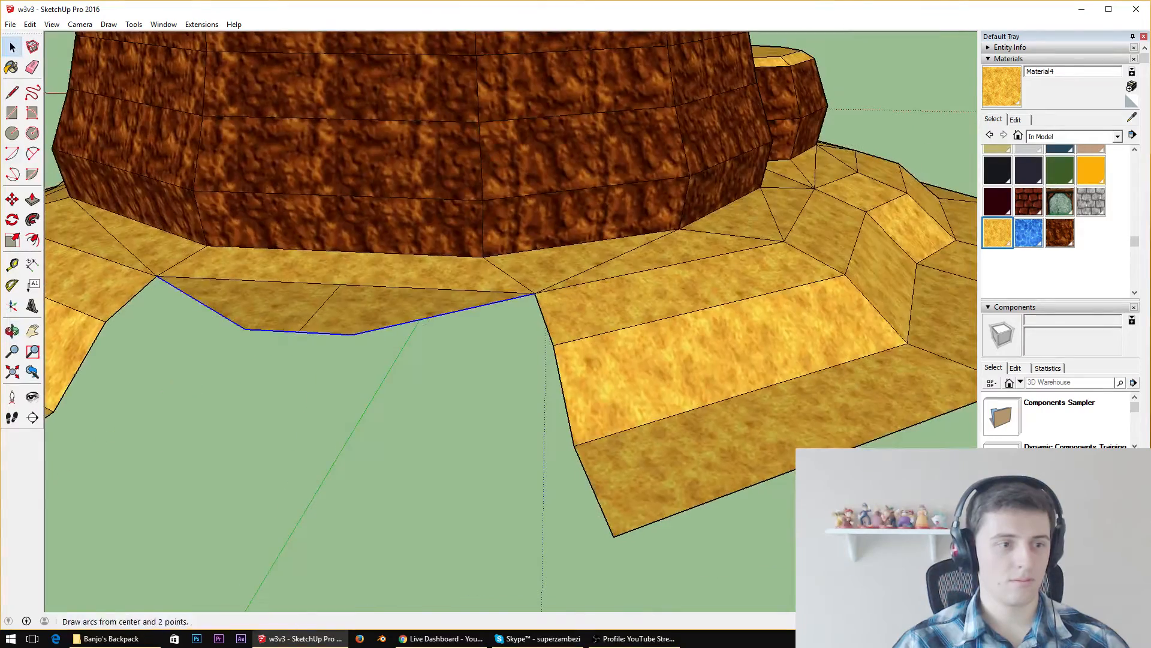
middle_click_drag(330, 221, 395, 331)
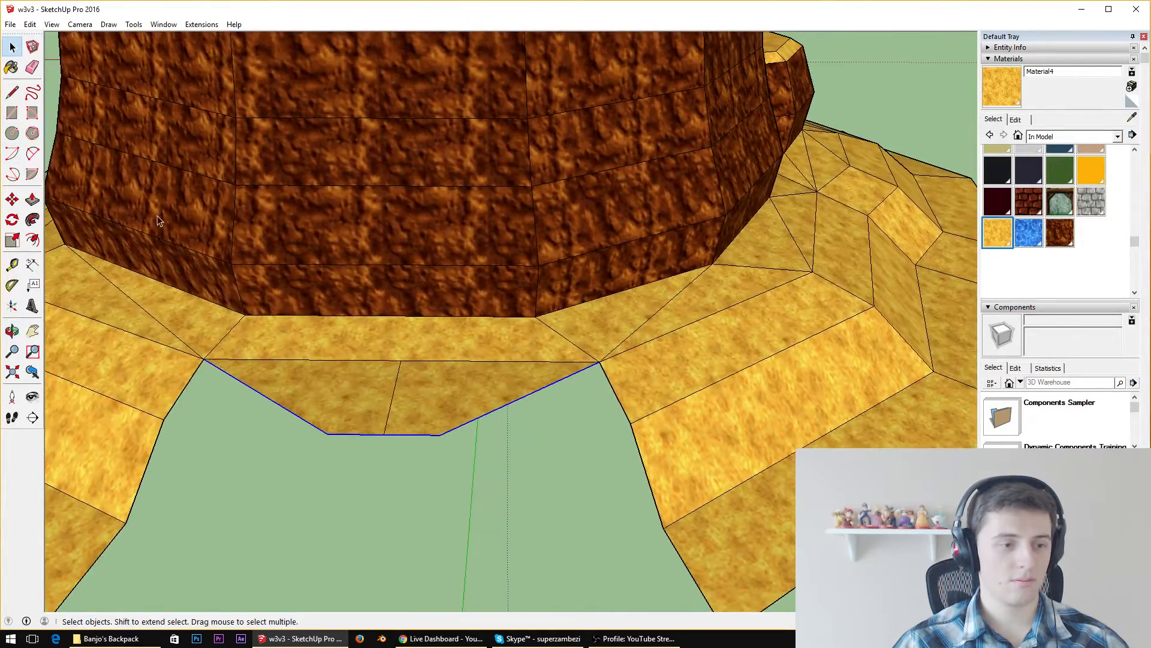
scroll(307, 295, "down", 5)
scroll(268, 462, "up", 4)
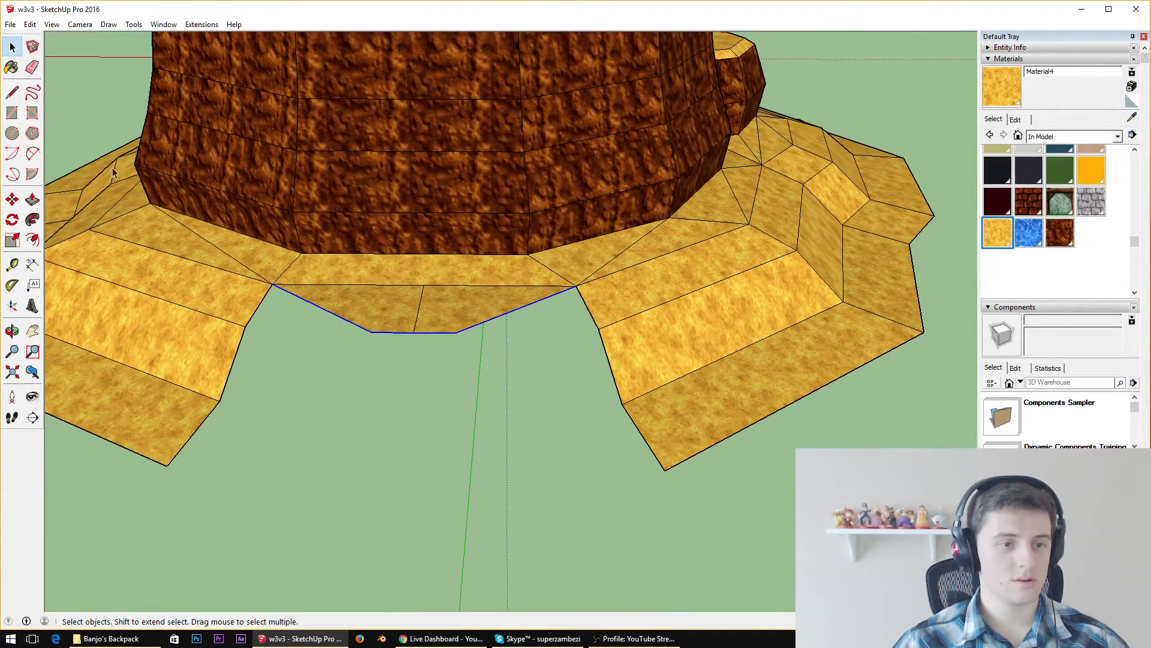
Draw vertical lines from the four corners of the ledge's outer edge down to the level of the slope's base
left_click(12, 92)
middle_click_drag(456, 324, 472, 267)
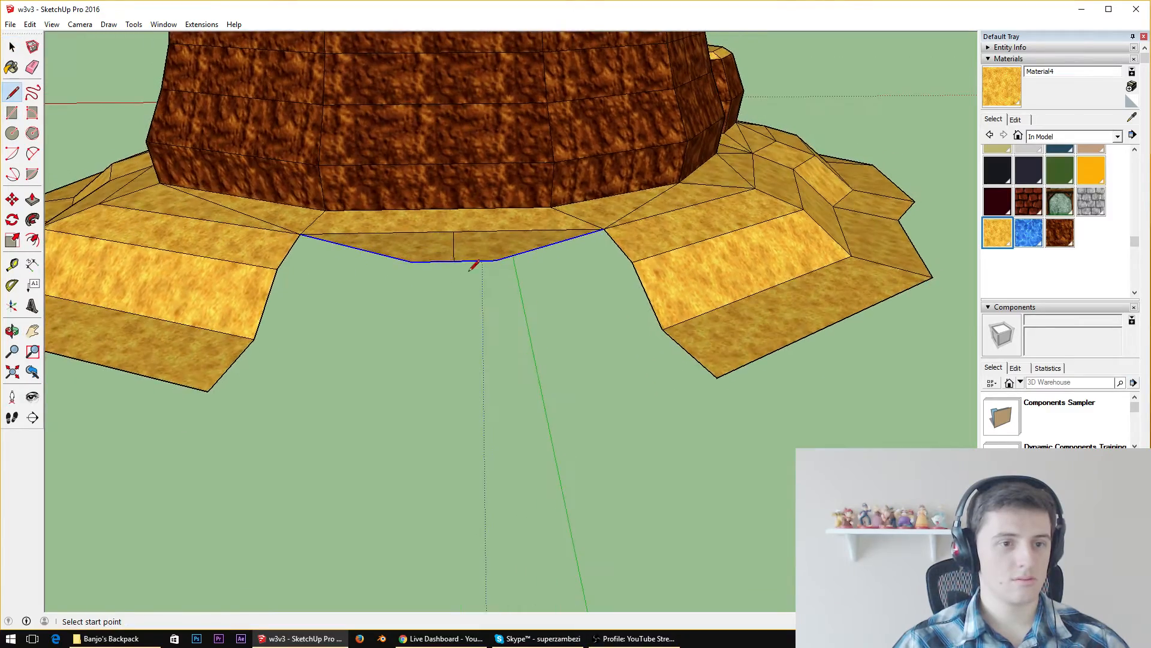
scroll(408, 263, "up", 3)
mouse_move(393, 259)
middle_mouse_down()
mouse_move(499, 259)
mouse_move(450, 250)
mouse_move(367, 270)
mouse_move(396, 261)
middle_mouse_up()
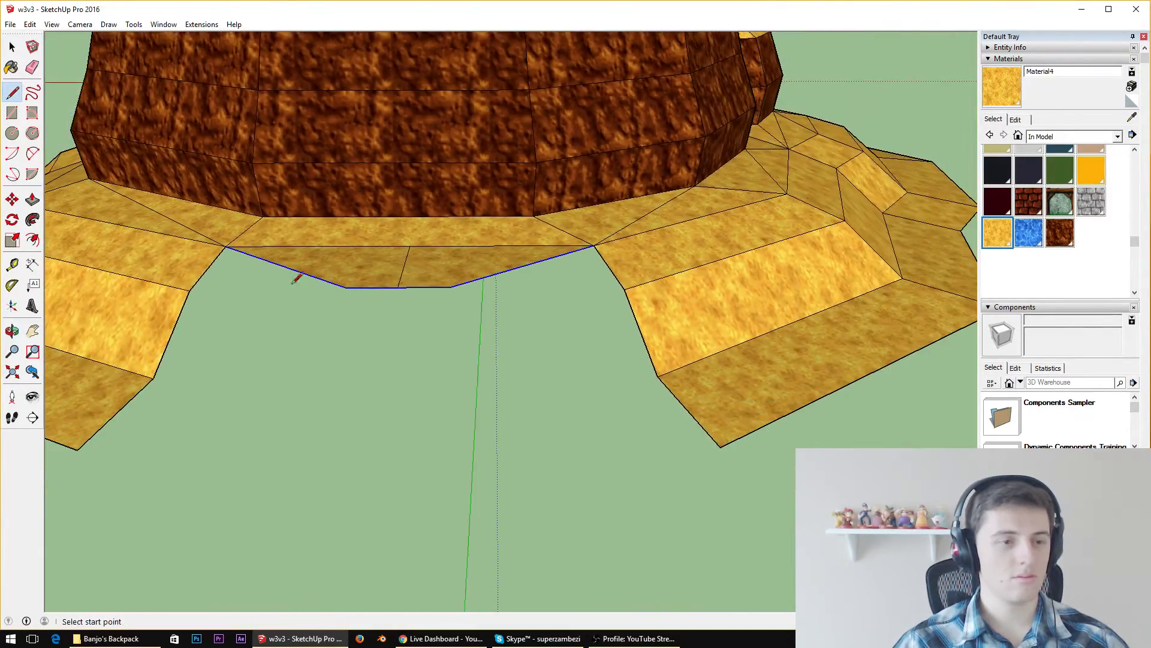
left_click(225, 247)
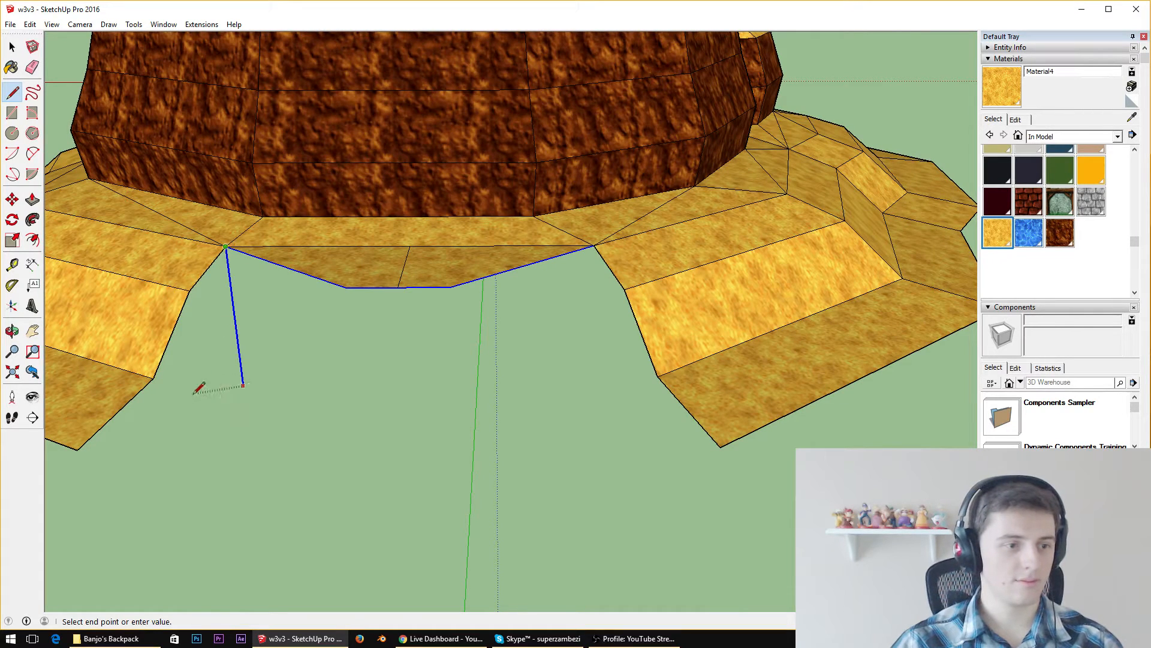
left_click_drag(78, 453, 78, 450)
left_click(346, 287)
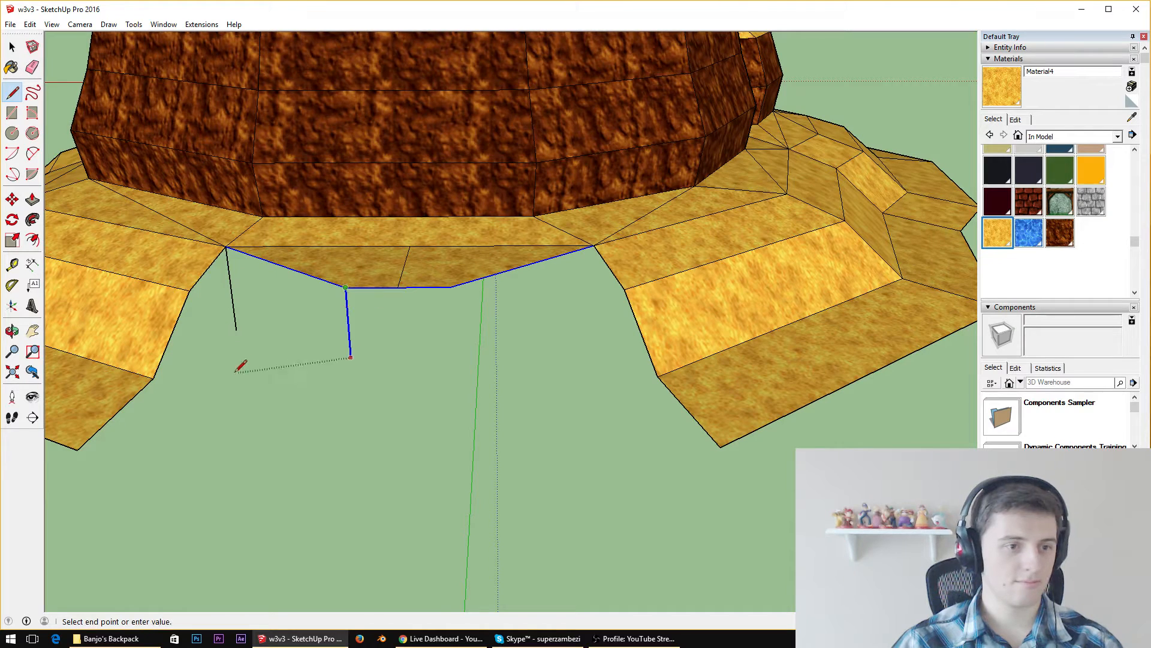
left_click(236, 329)
left_click(449, 287)
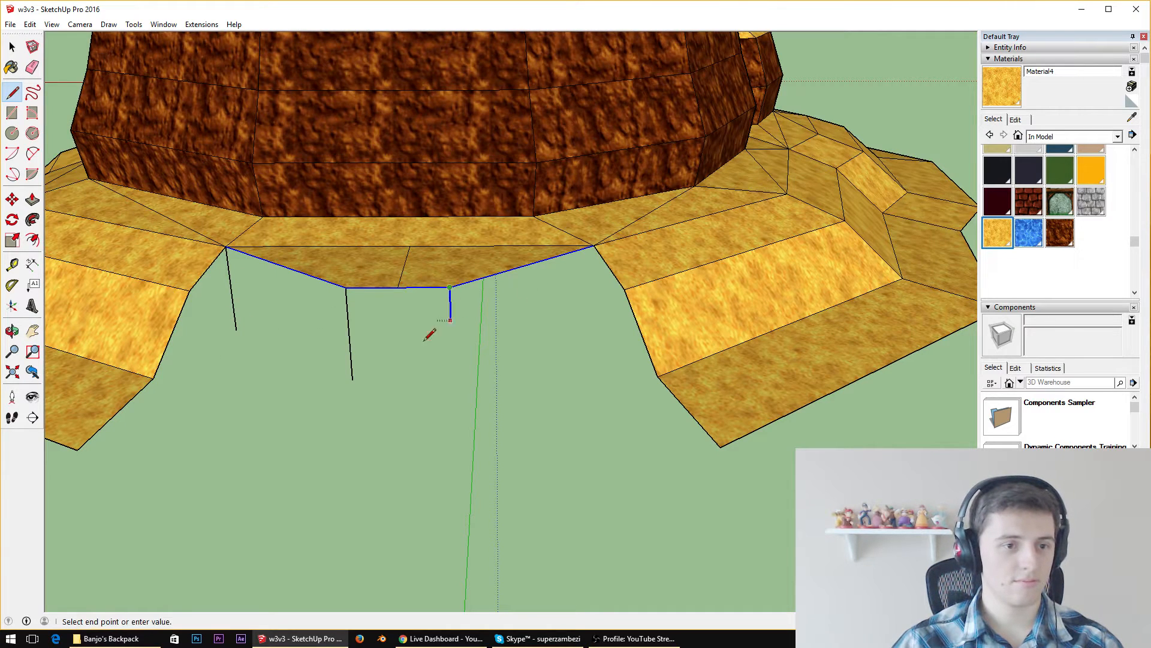
left_click(353, 379)
left_click(595, 240)
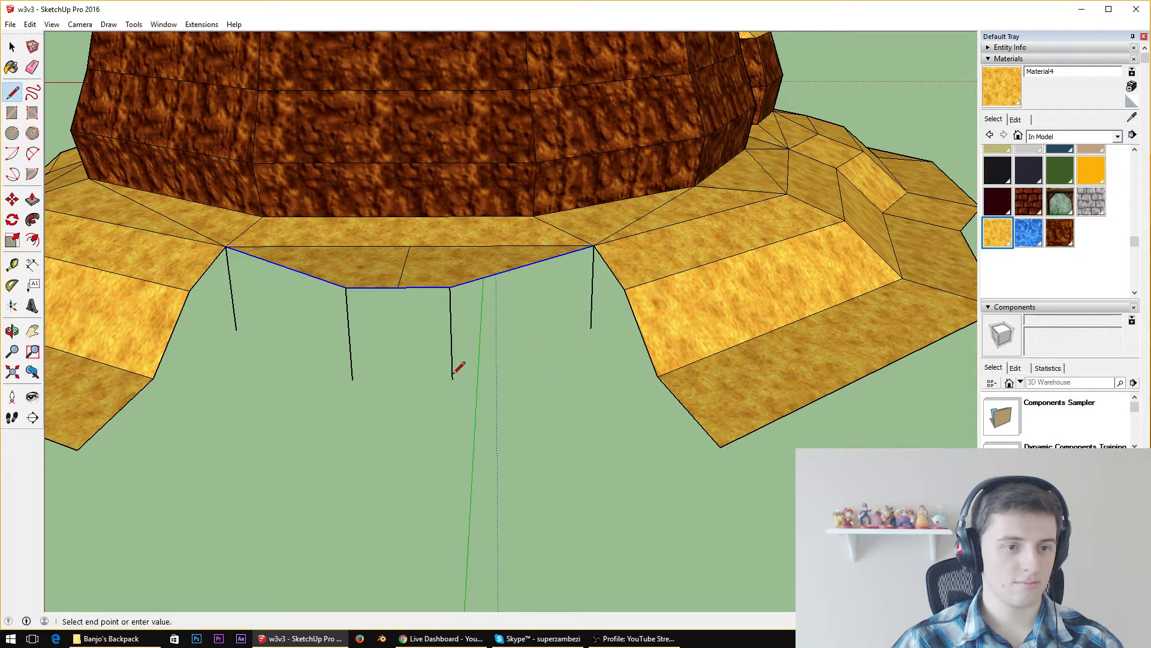
Connect the lower ends of the four vertical lines to form three wall faces beneath the ledge
left_click(591, 328)
left_click(454, 378)
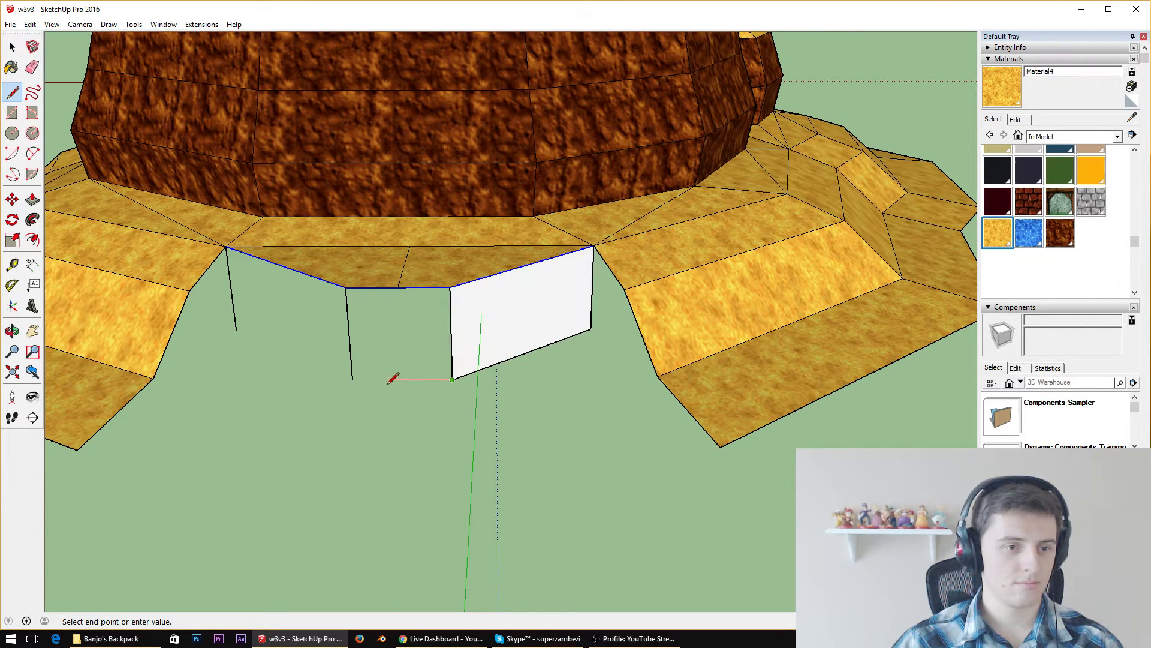
left_click(353, 379)
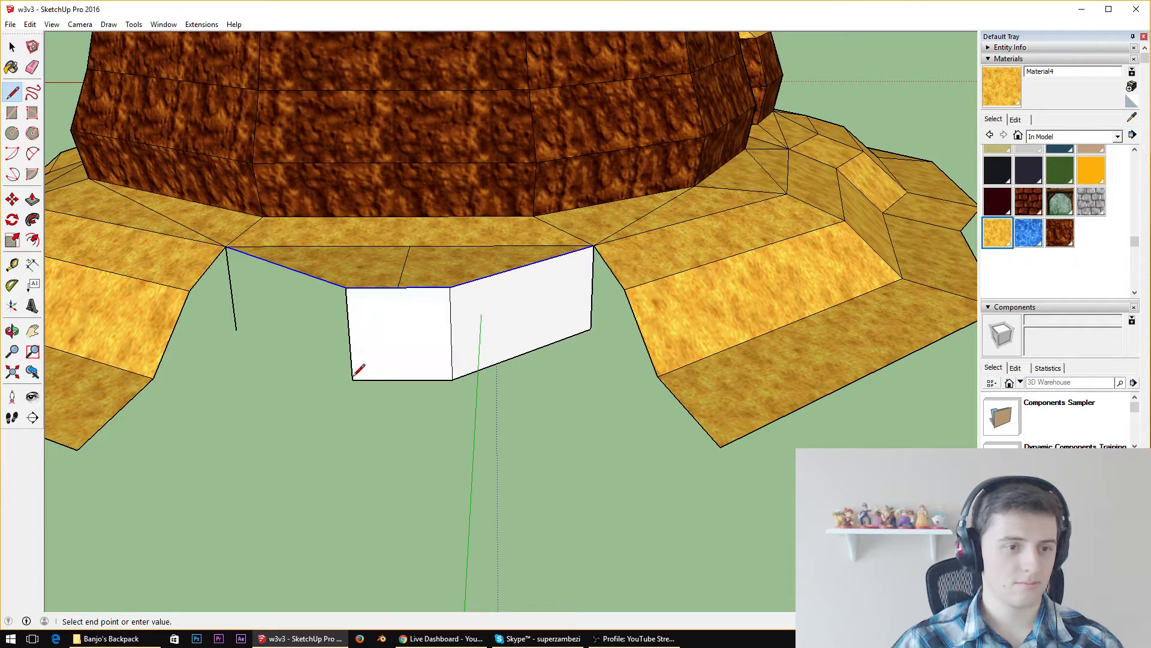
left_click(236, 330)
Close one side of the gap with a base edge from slope corner to wall, divided by vertical lines at the slope's bends
left_click(78, 448)
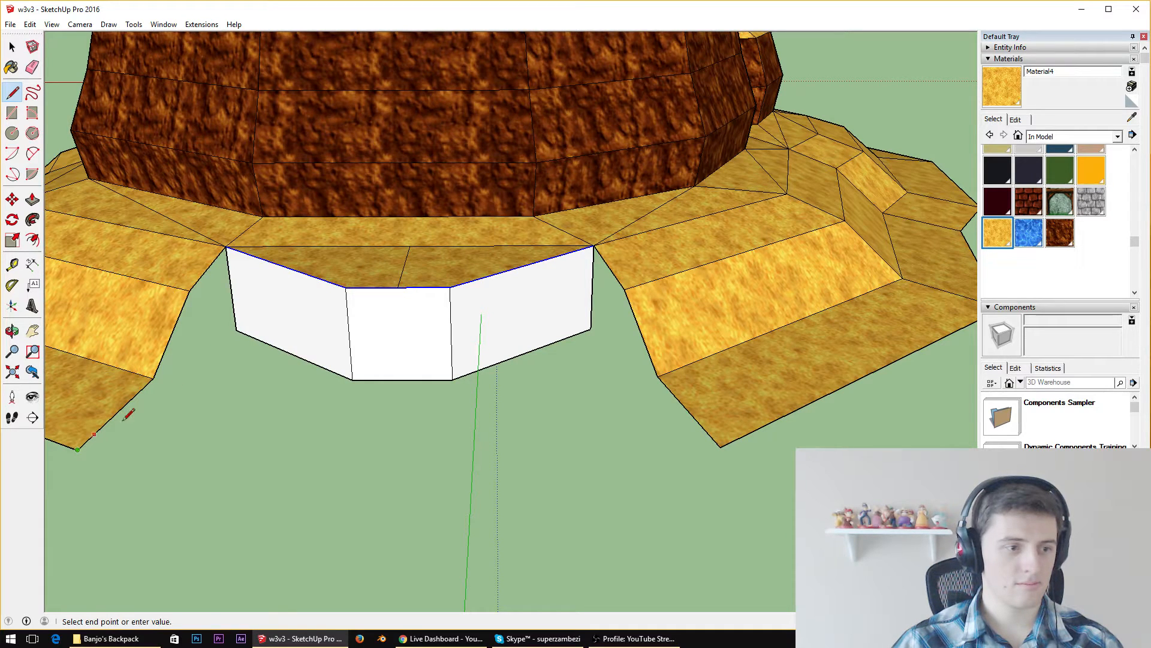
left_click(236, 330)
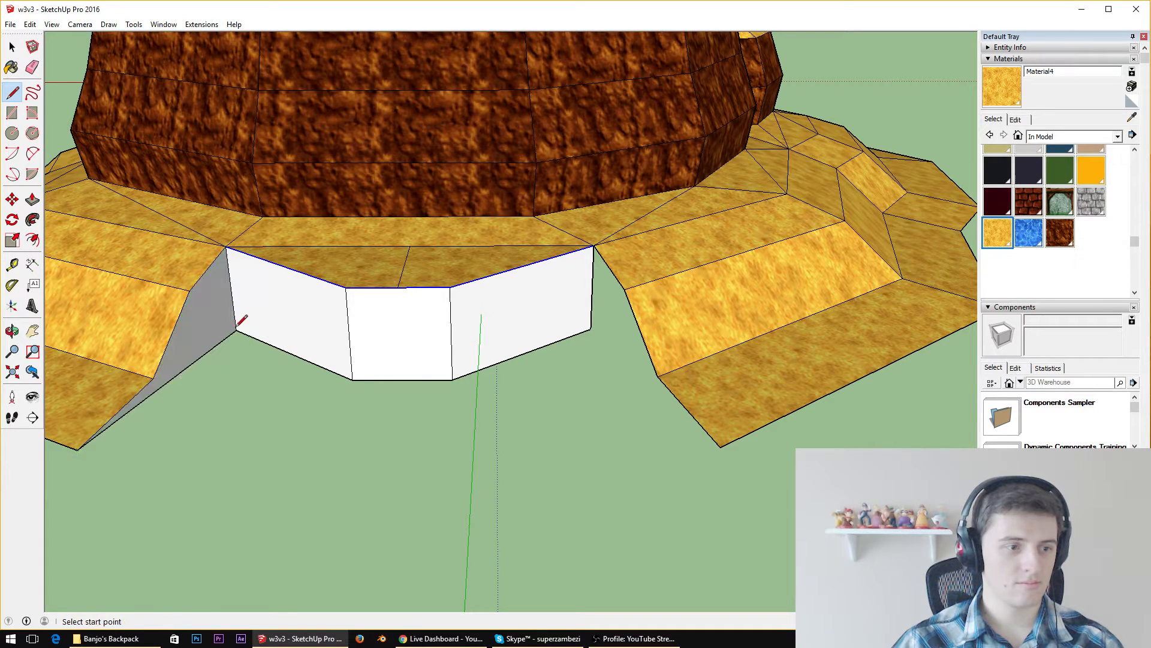
left_click(153, 377)
left_click(153, 392)
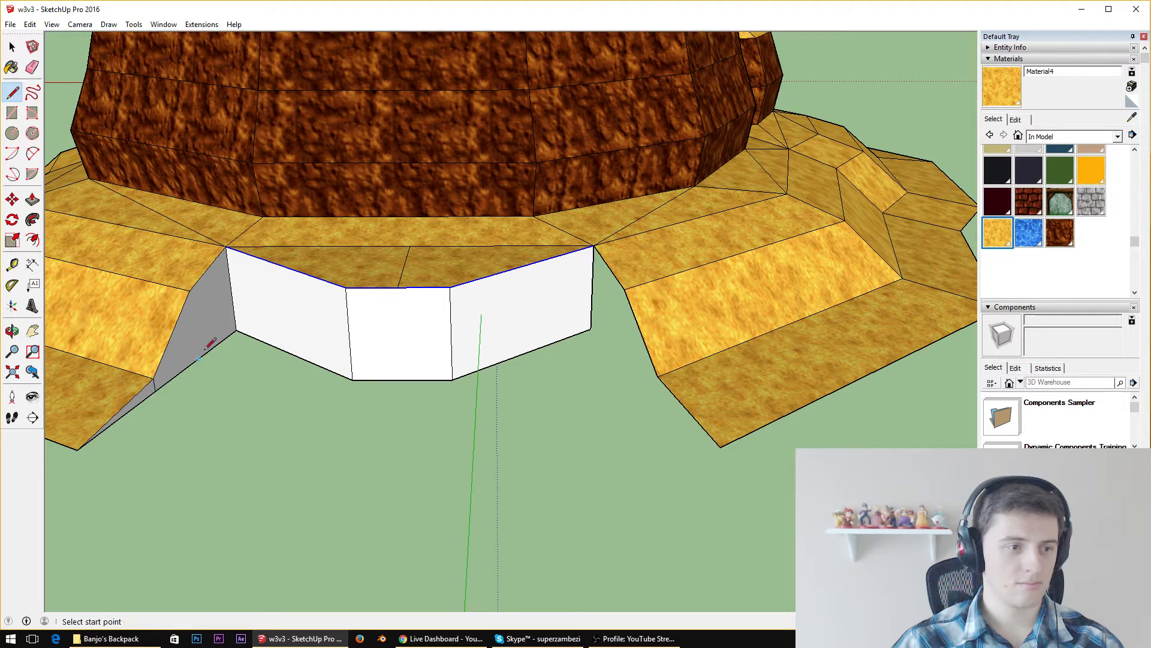
left_click(189, 290)
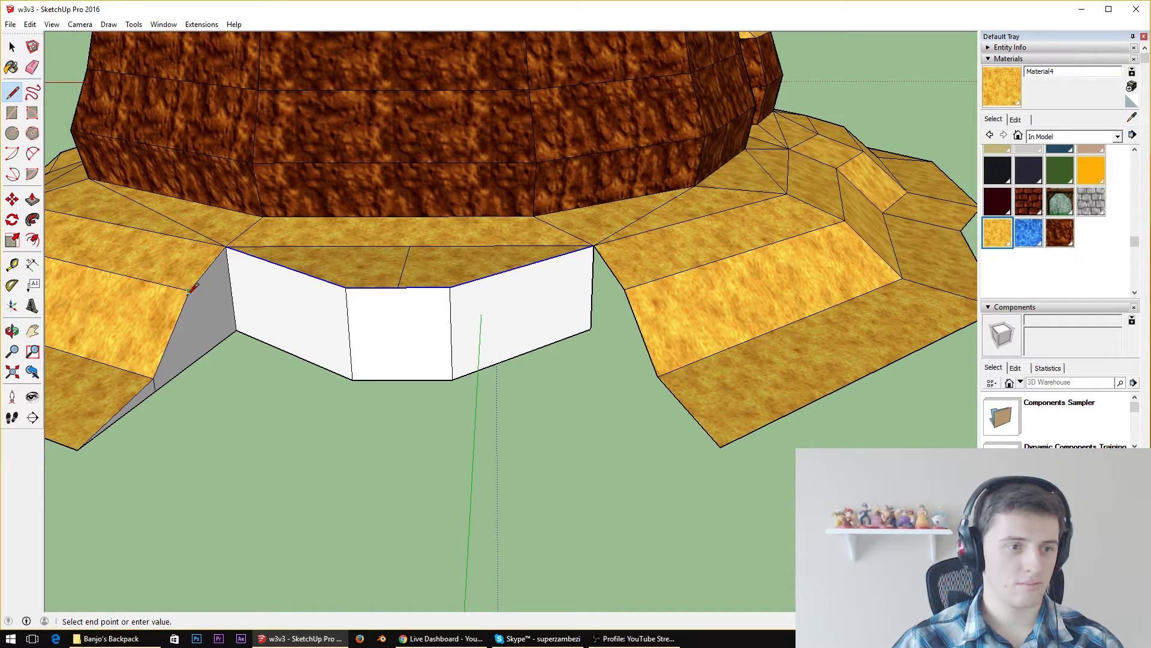
left_click(238, 328)
Fill the opposite side of the gap with a base edge to the slope's corner and vertical lines at its two bends
left_click(623, 291)
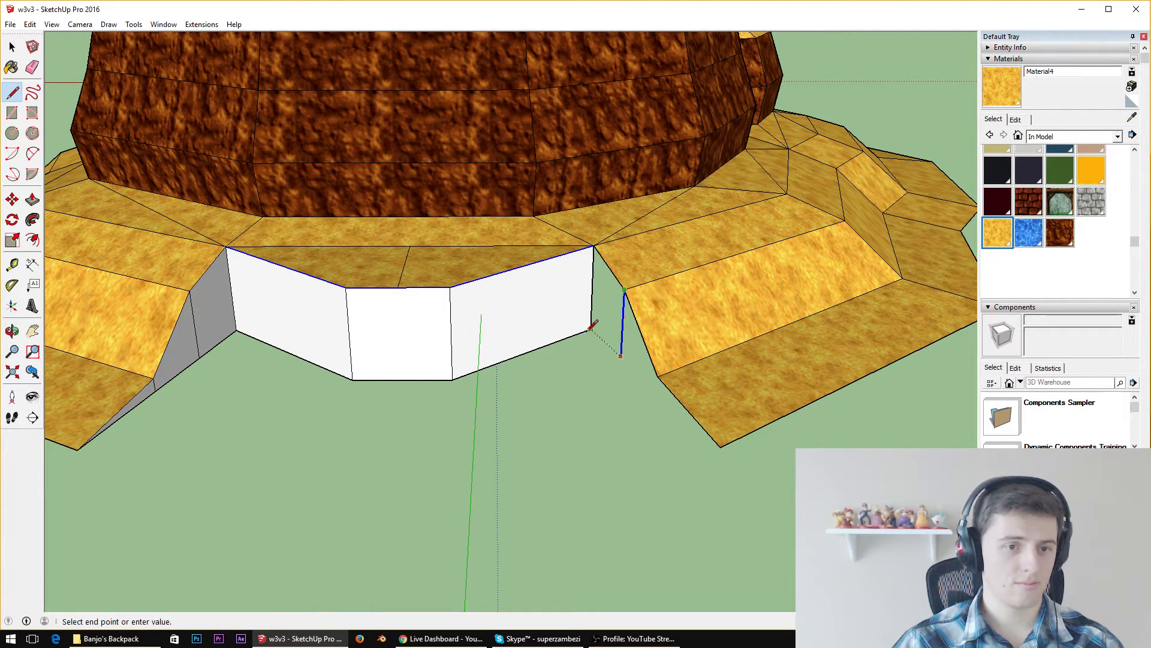
left_click(591, 329)
left_click(590, 328)
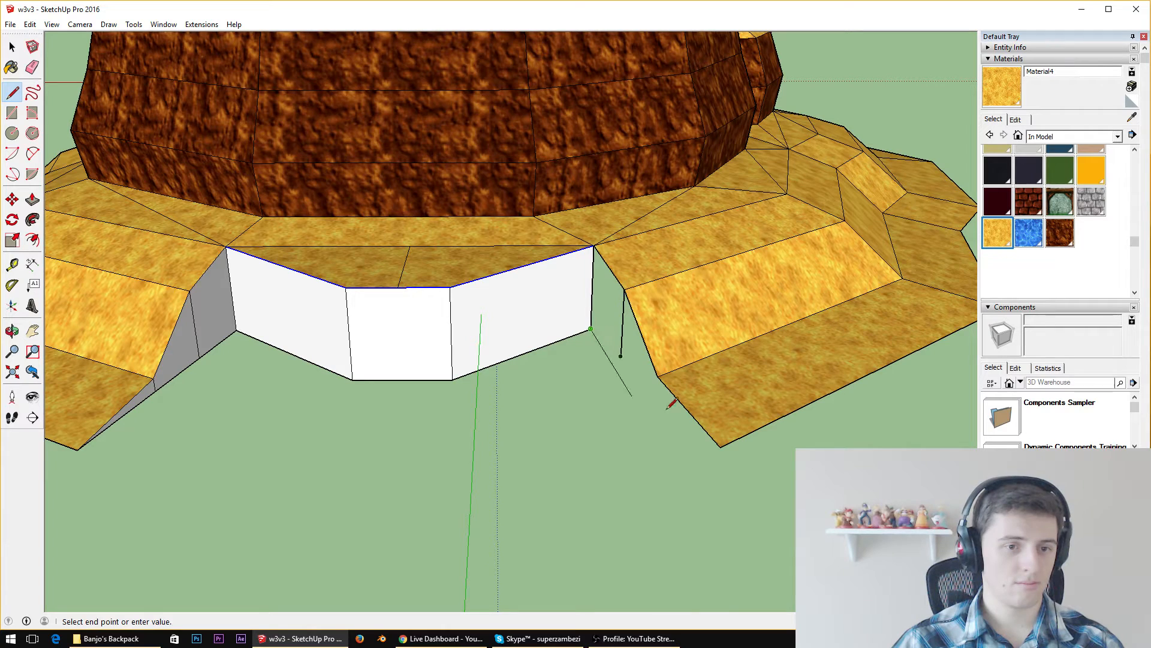
left_click(720, 447)
left_click(659, 375)
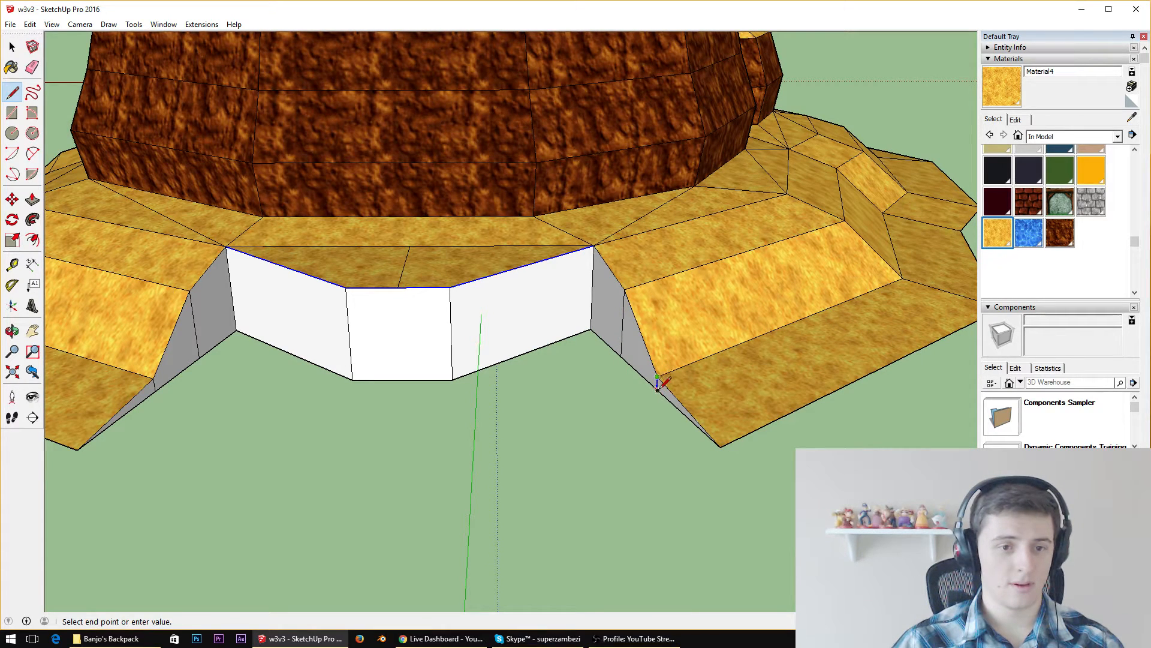
left_click(658, 389)
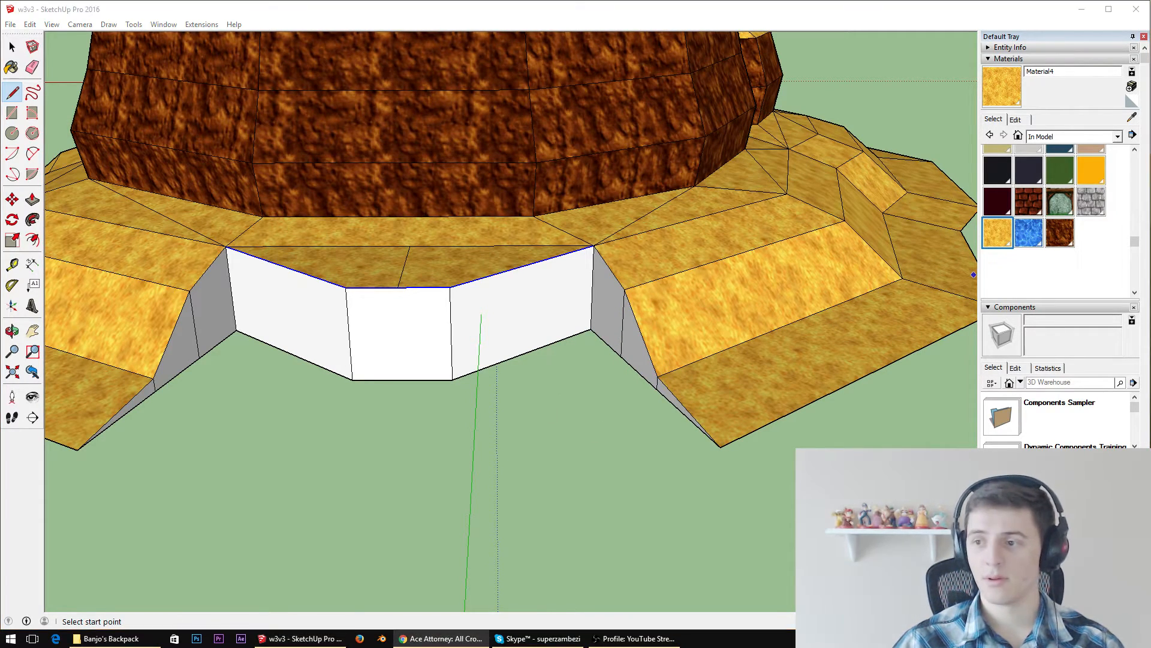
scroll(284, 357, "up", 5)
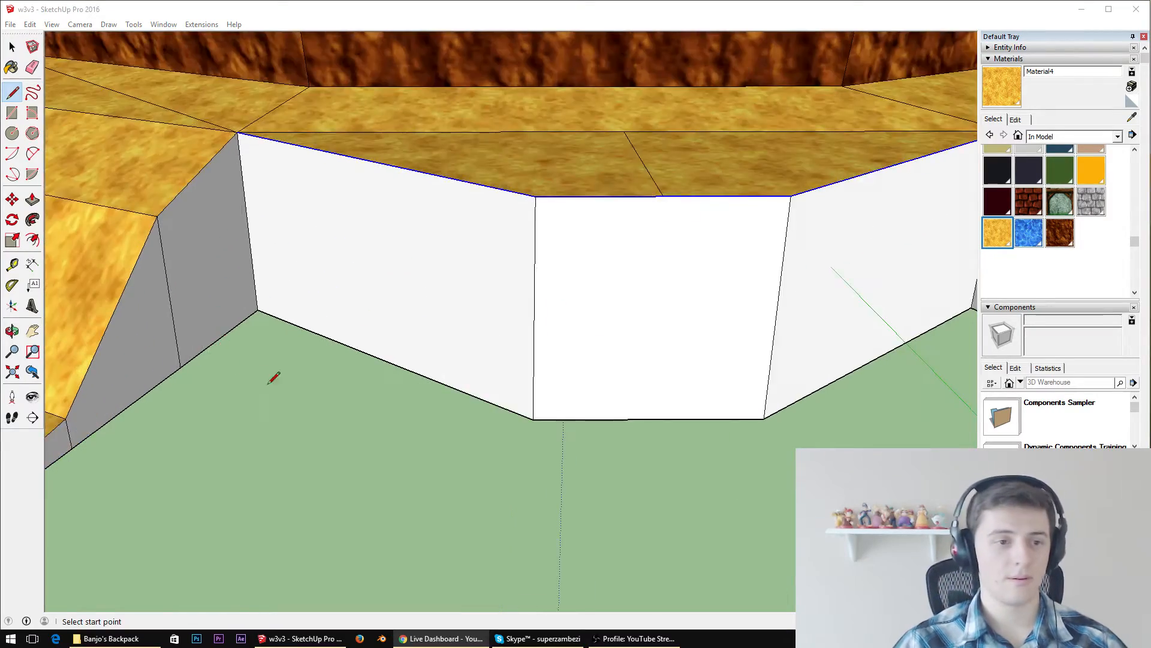
mouse_move(268, 382)
middle_mouse_down()
mouse_move(471, 277)
mouse_move(586, 279)
mouse_move(600, 240)
mouse_move(688, 226)
middle_mouse_up()
scroll(588, 278, "down", 8)
scroll(688, 226, "up", 4)
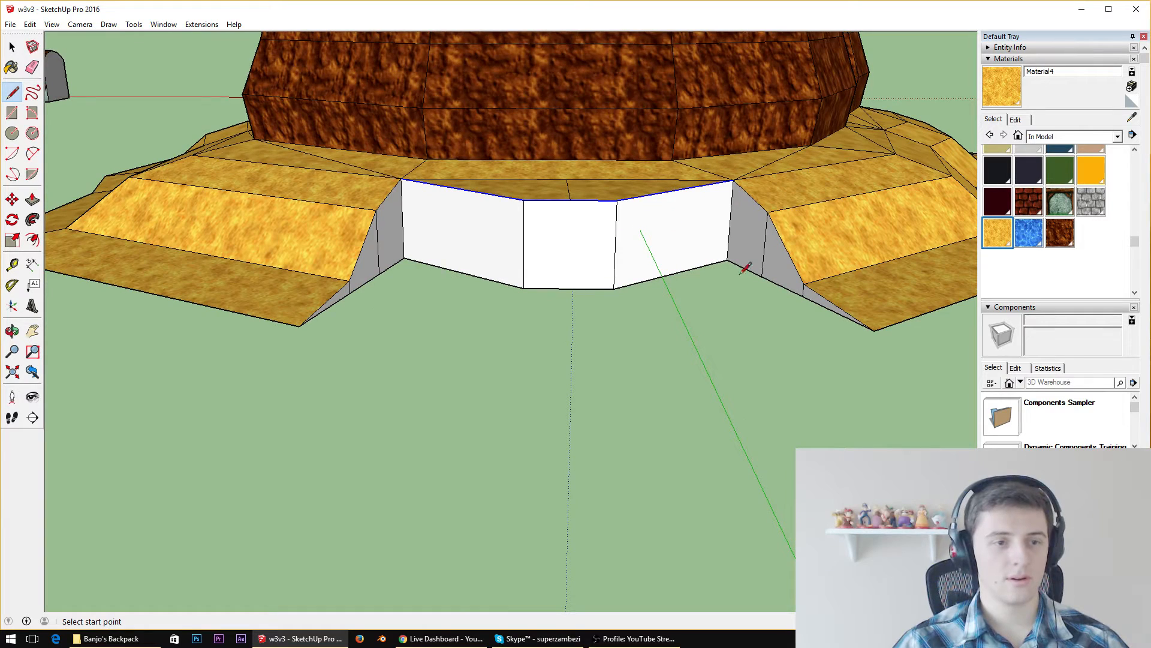
Draw edges from the slope's upper bend to a point on the adjoining wall and up to the ledge corner, forming a triangular face
middle_click_drag(592, 201, 547, 188)
scroll(455, 195, "up", 3)
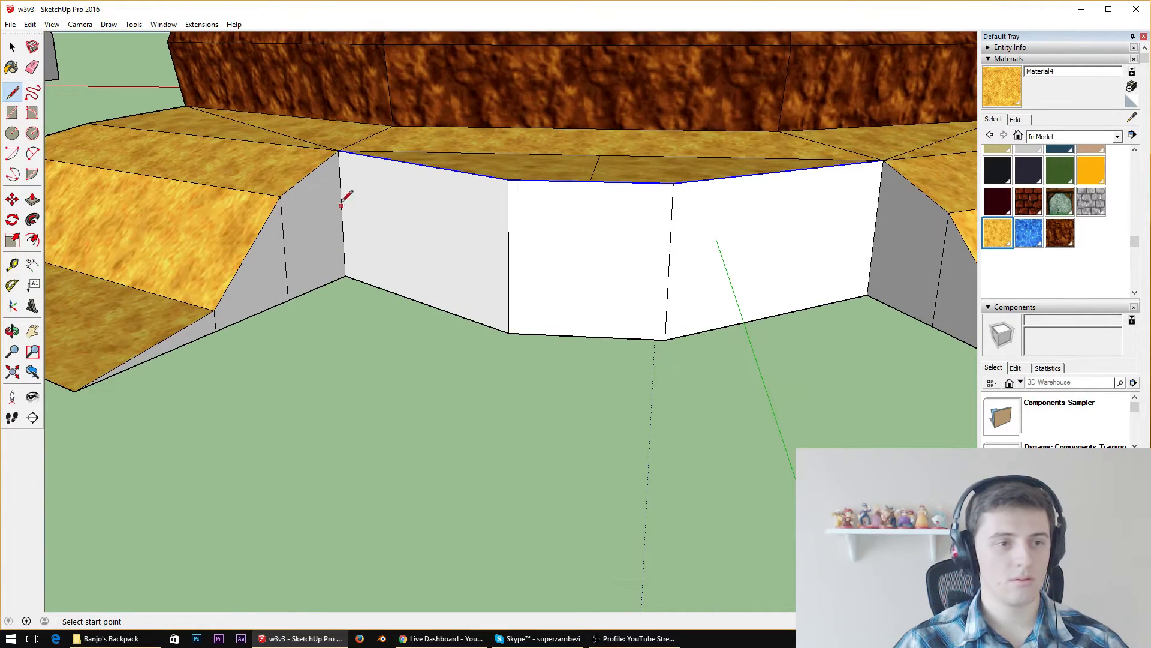
left_click(280, 197)
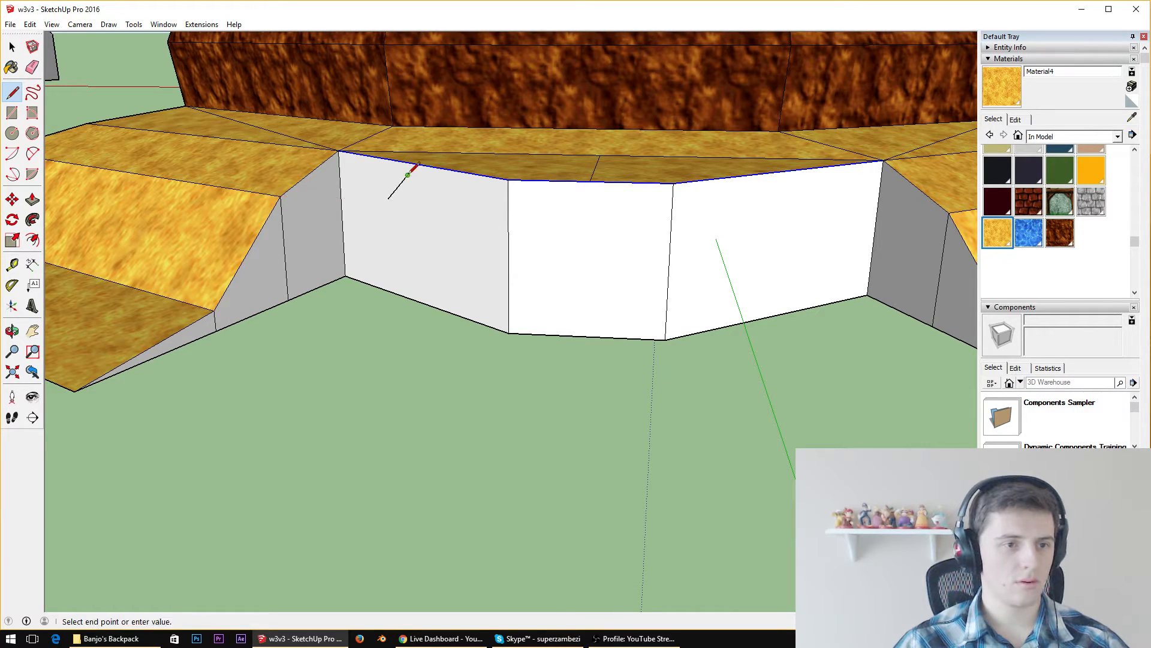
key("Escape")
mouse_move(303, 185)
middle_mouse_down()
mouse_move(406, 303)
mouse_move(438, 302)
middle_mouse_up()
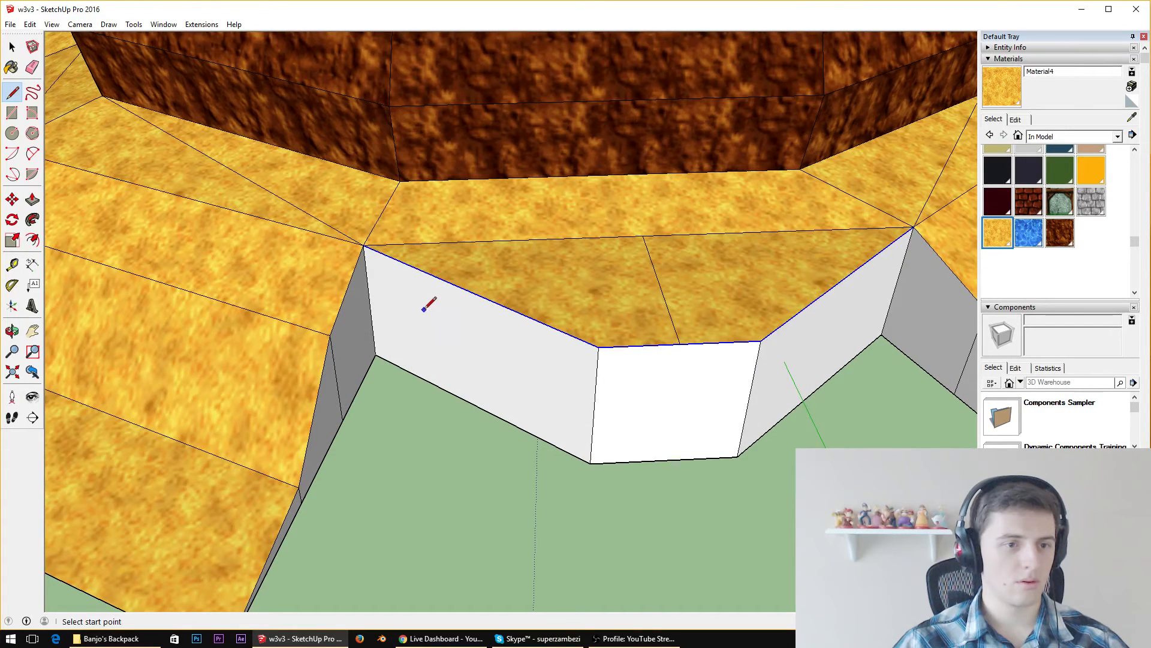
left_click(424, 310)
left_click(330, 334)
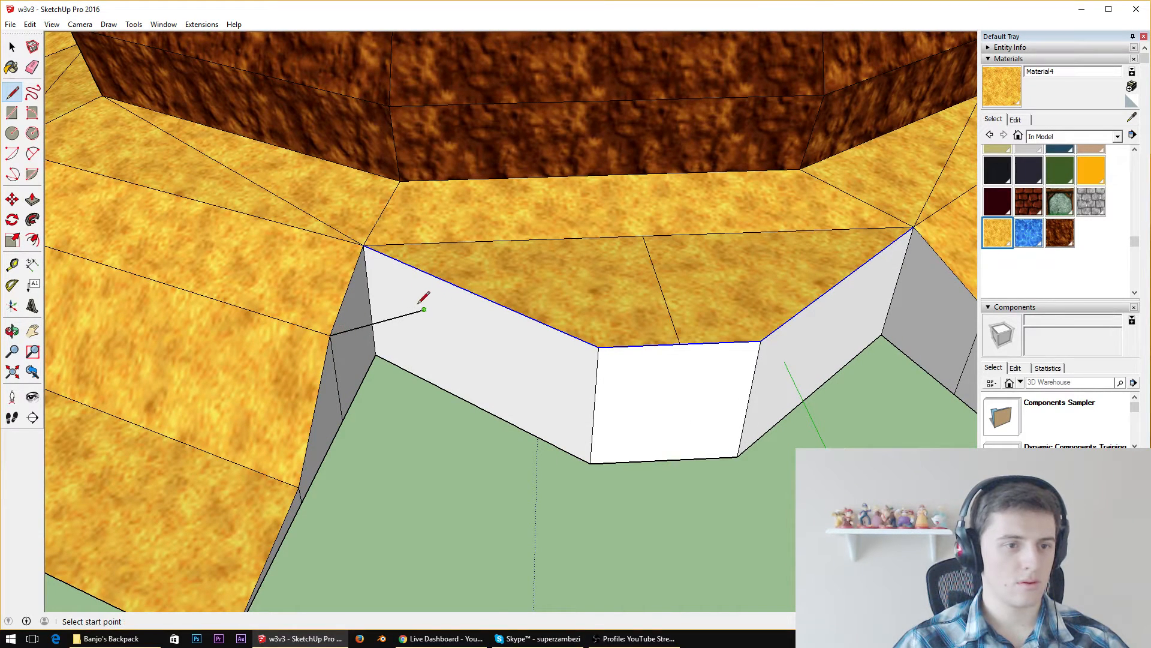
left_click(364, 245)
middle_click_drag(503, 398, 395, 285)
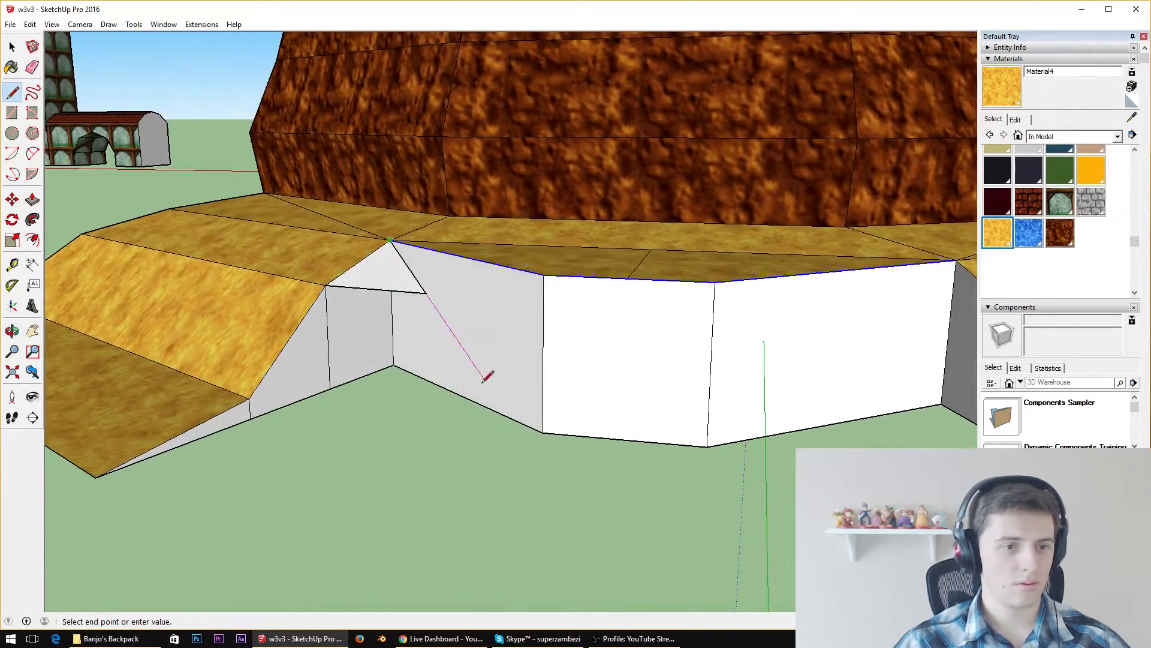
key("Escape")
Continue the edge from the triangle's wall point down to the wall's base, and connect that base point to the slope's lower bend and outer corner
left_click(425, 293)
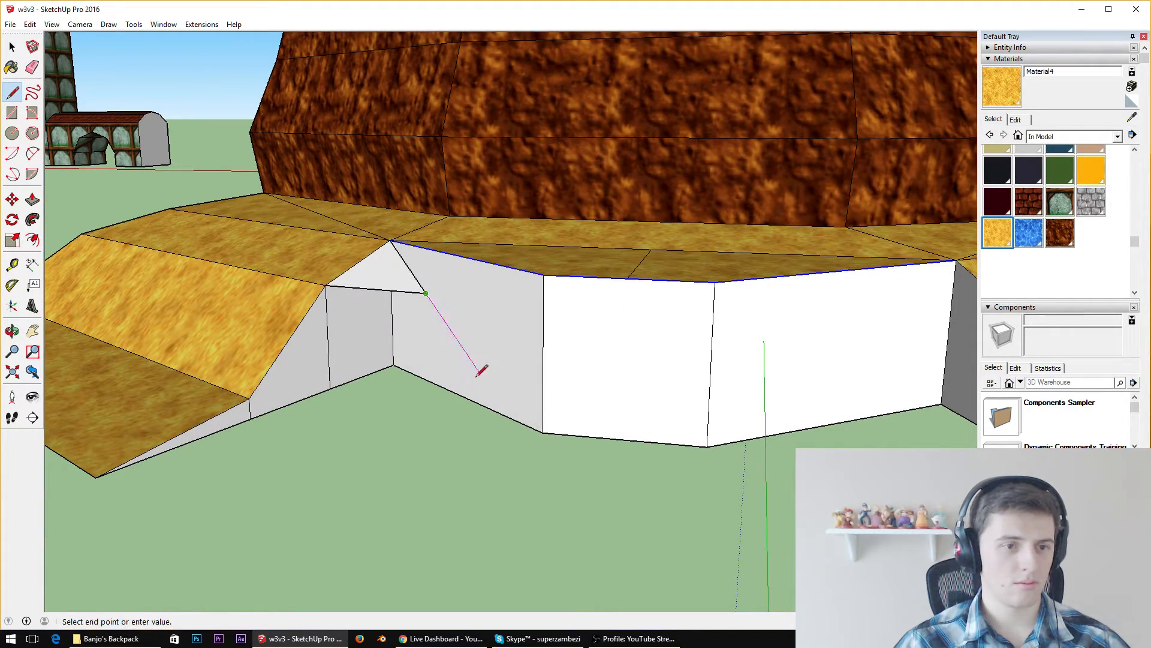
left_click(471, 399)
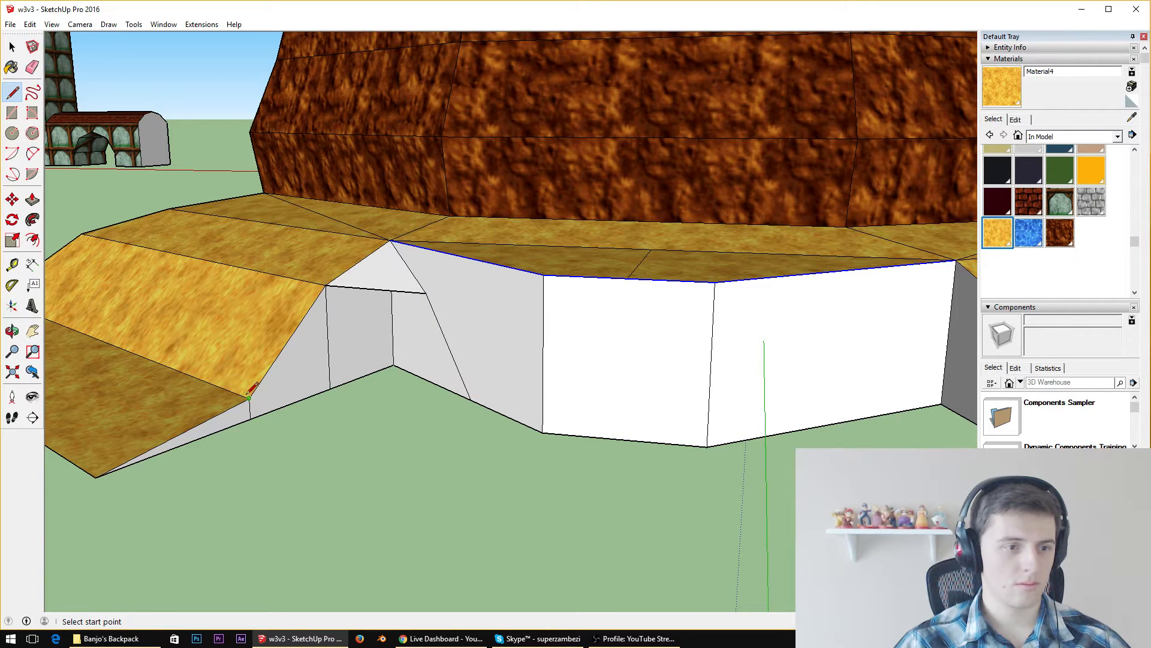
left_click(249, 397)
left_click(471, 398)
left_click(471, 399)
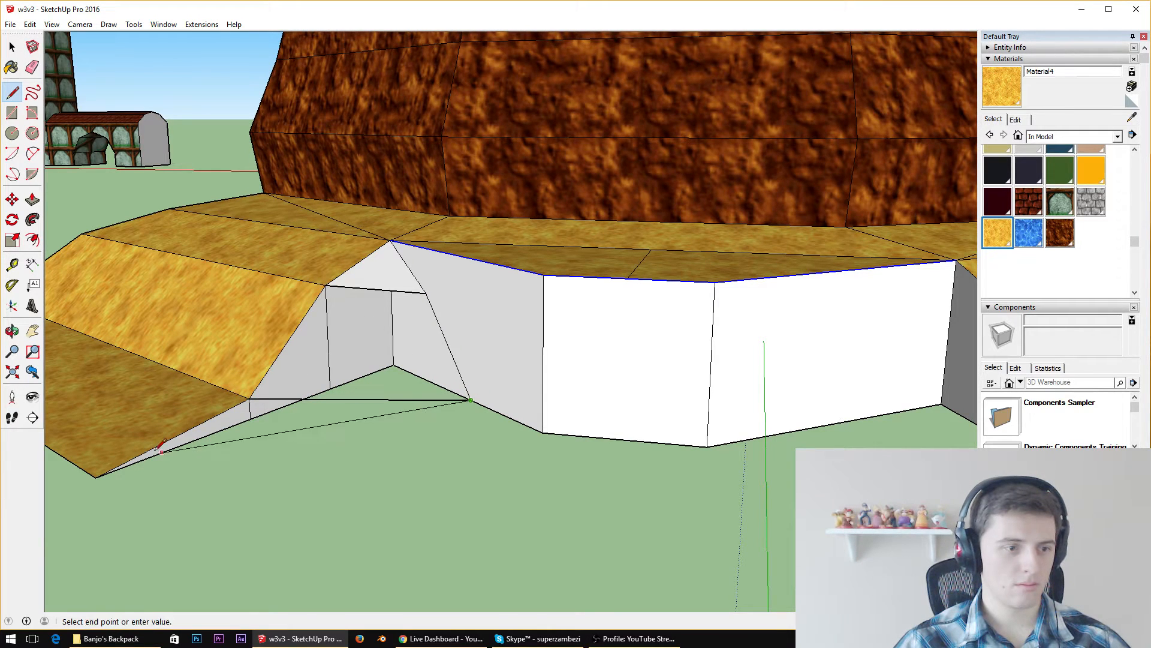
left_click(96, 476)
Close the remaining opening with a diagonal edge from the slope's upper bend to the new point on the wall's base
mouse_move(249, 441)
middle_mouse_down()
mouse_move(314, 416)
mouse_move(444, 533)
middle_mouse_up()
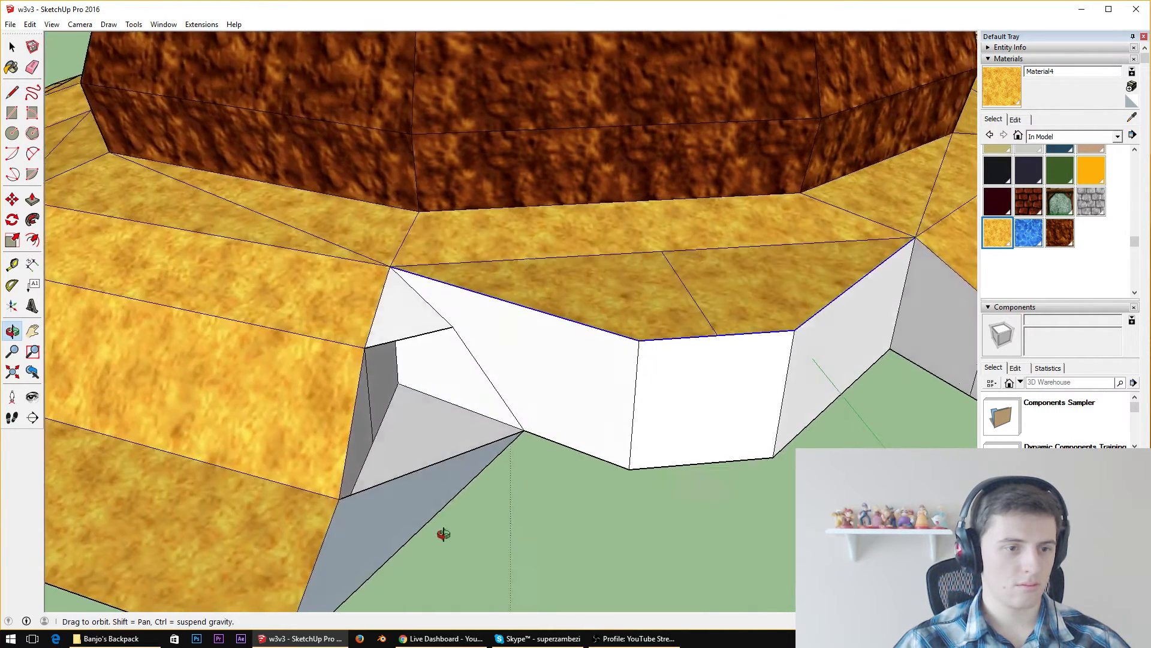
scroll(430, 479, "up", 3)
mouse_move(430, 479)
middle_mouse_down()
mouse_move(493, 339)
mouse_move(459, 414)
middle_mouse_up()
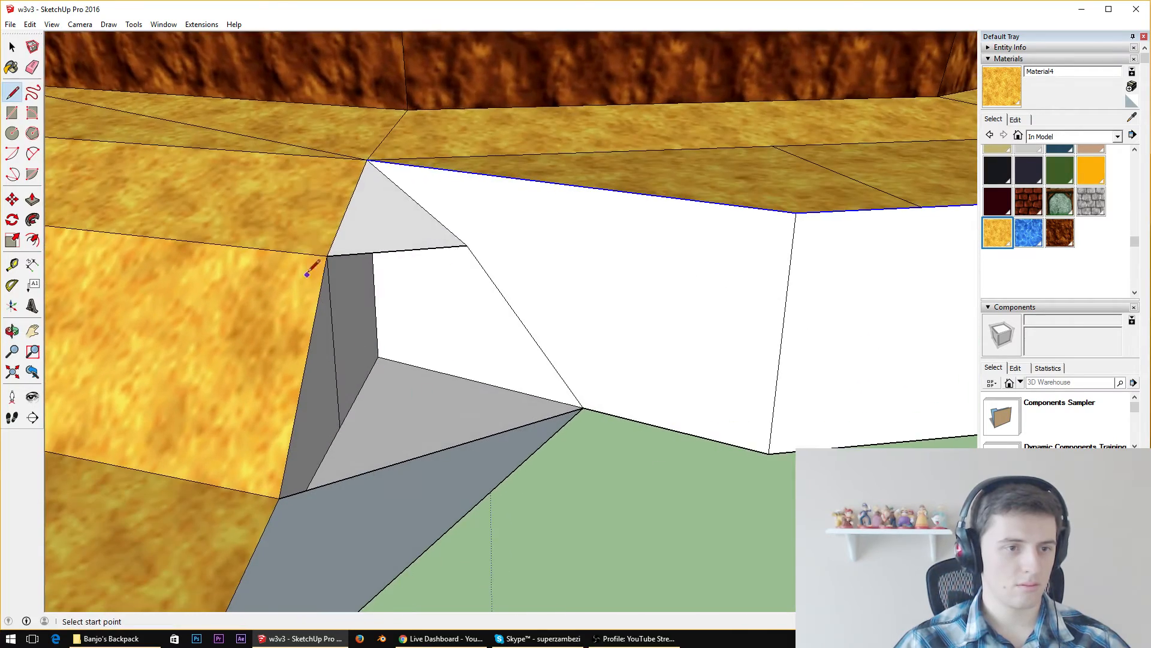
left_click(329, 253)
left_click(582, 408)
Erase the old corner edges hidden behind the new angled faces, working from underneath the model
mouse_move(582, 408)
middle_mouse_down()
mouse_move(478, 290)
mouse_move(337, 252)
mouse_move(442, 321)
mouse_move(531, 293)
mouse_move(513, 13)
mouse_move(502, 279)
mouse_move(489, 308)
mouse_move(870, 251)
middle_mouse_up()
left_click(32, 67)
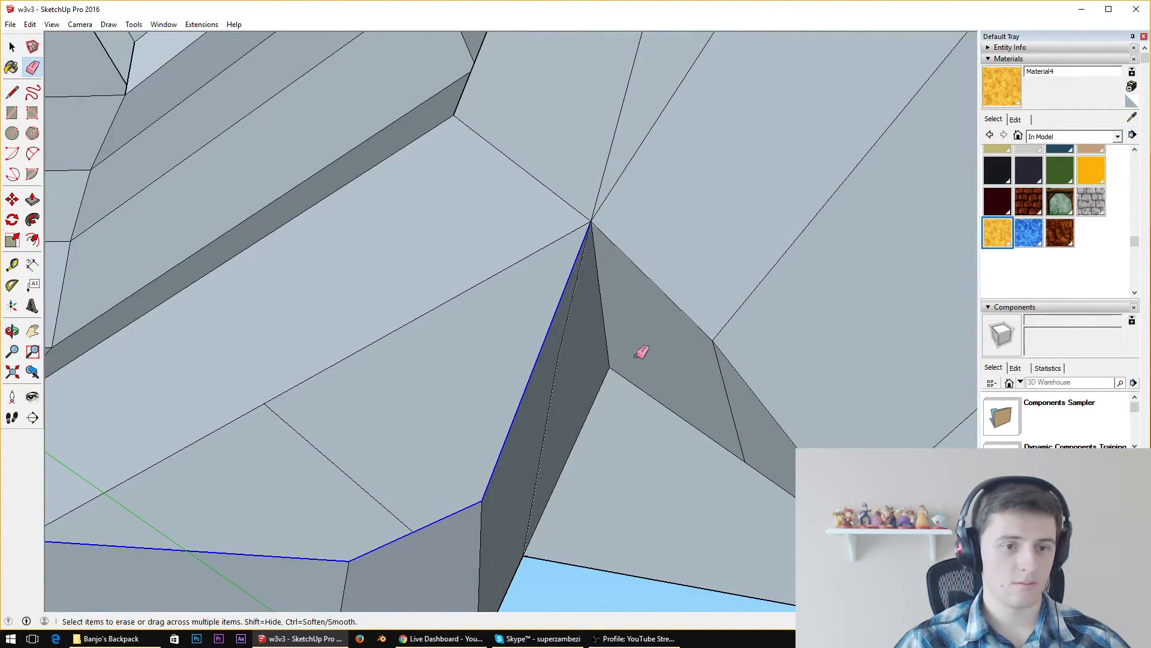
left_click(603, 374)
left_click_drag(729, 466, 761, 473)
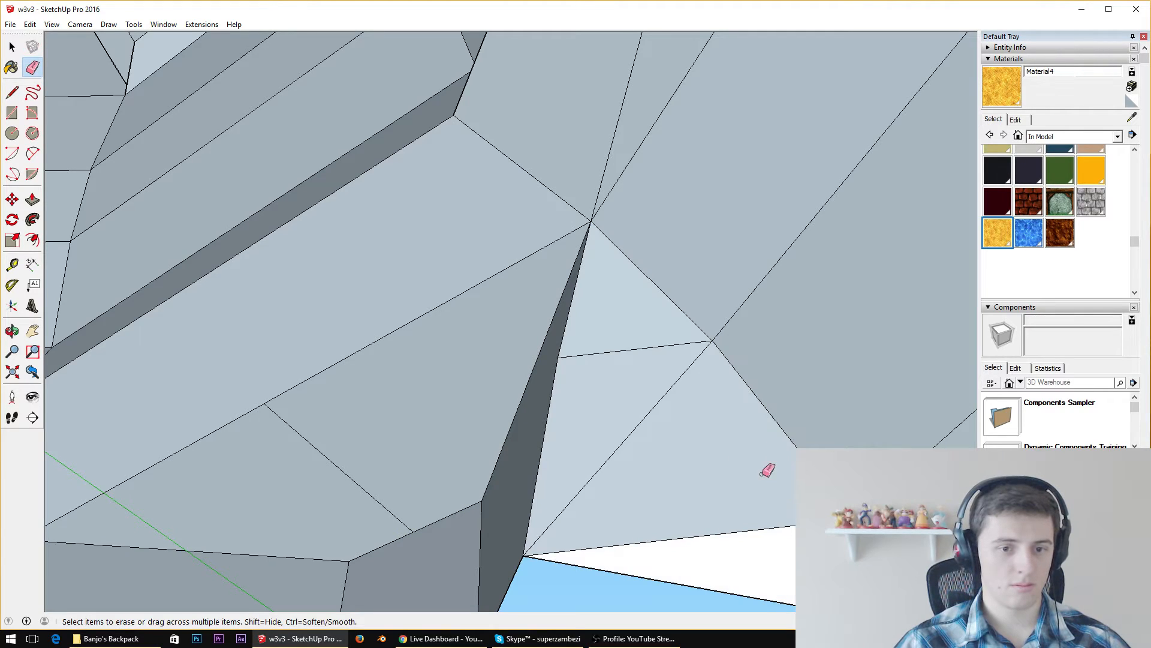
middle_click_drag(794, 527, 133, 491)
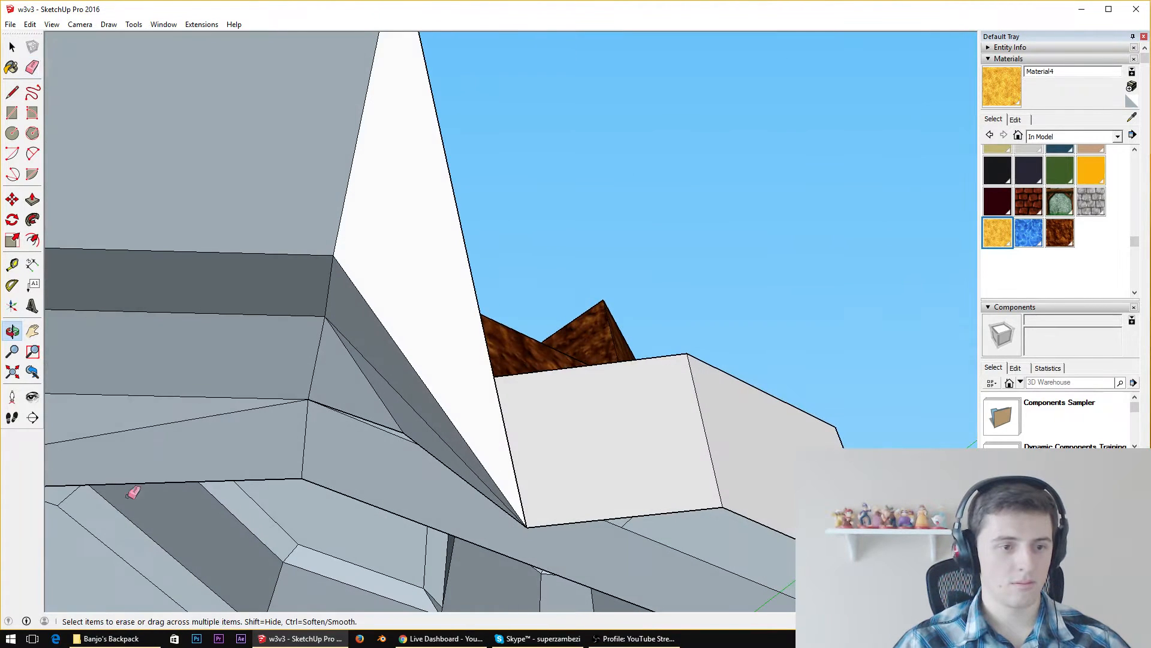
Reverse the lowest triangular face between the slope's outer corner and the wall's base
key("space")
right_click(447, 282)
left_click(523, 412)
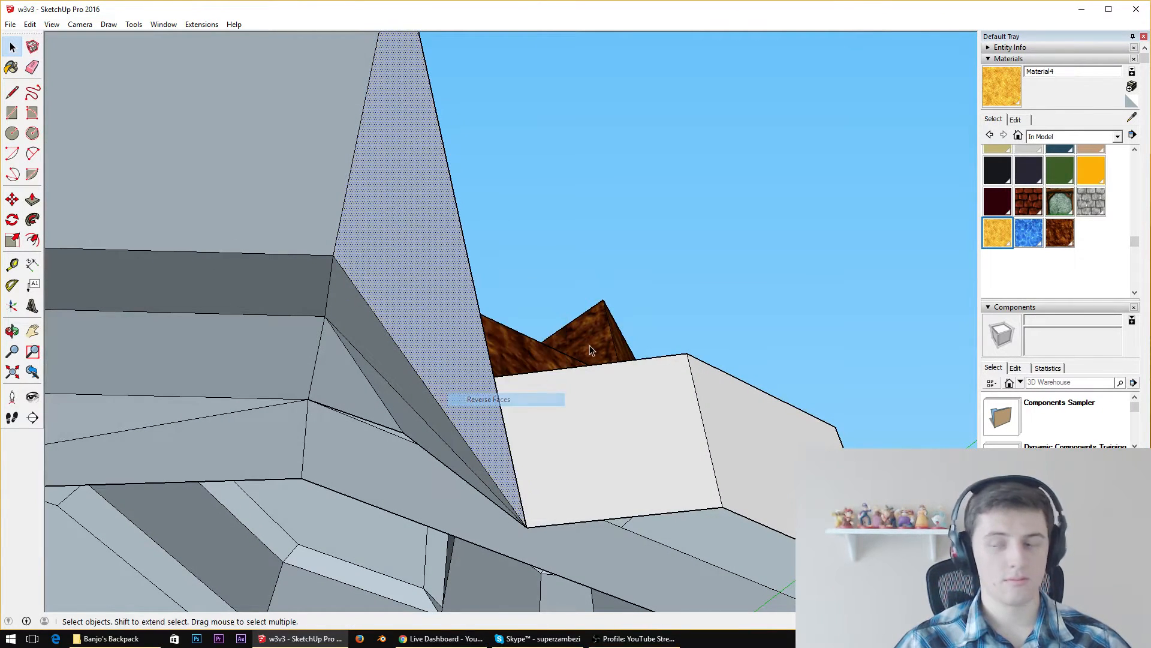
Examine the angled corner fill beneath the ledge and the unfilled corner on the opposite side from several angles
middle_click_drag(199, 335, 125, 455)
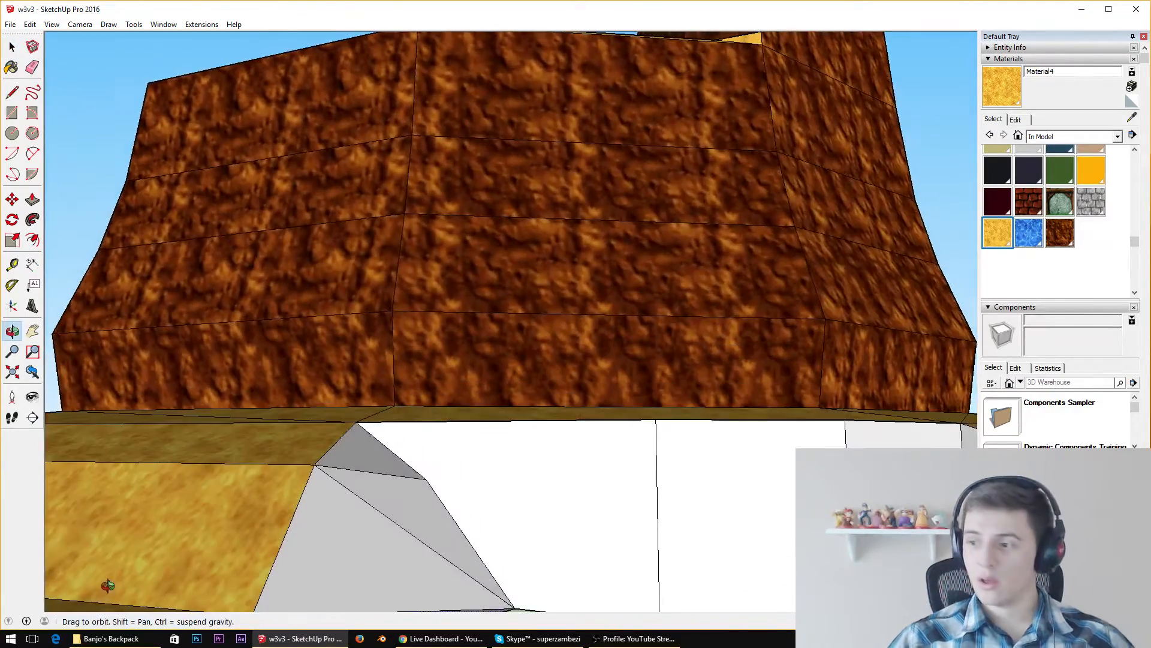
scroll(426, 477, "down", 2)
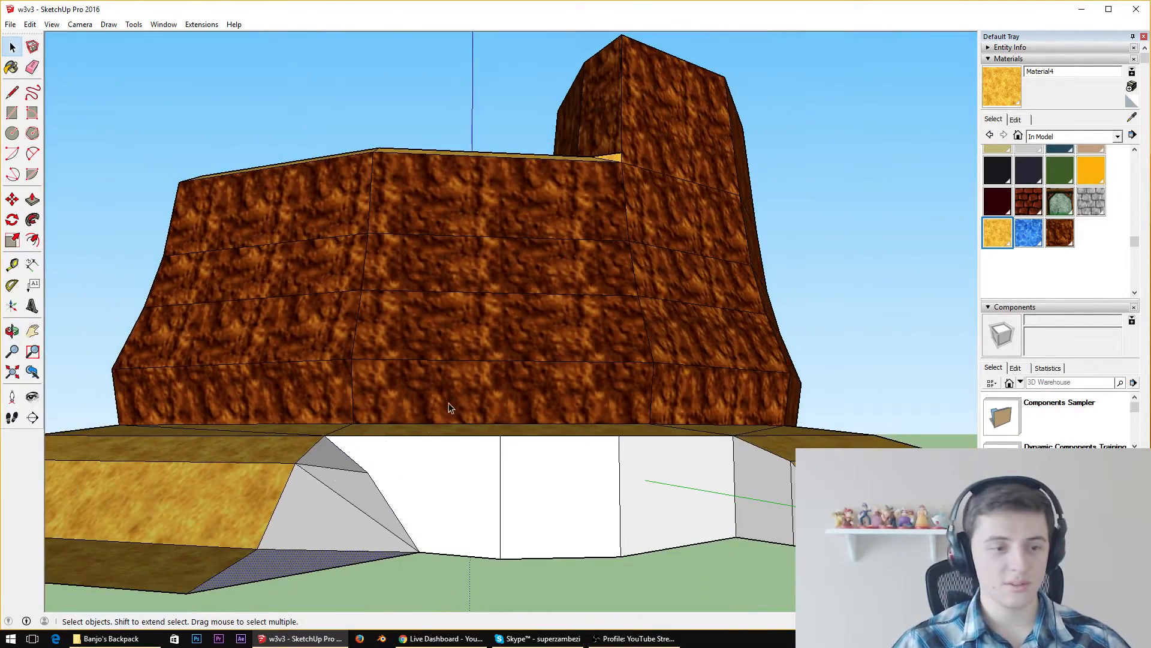
scroll(450, 408, "down", 5)
middle_click_drag(451, 408, 411, 599)
scroll(411, 597, "up", 4)
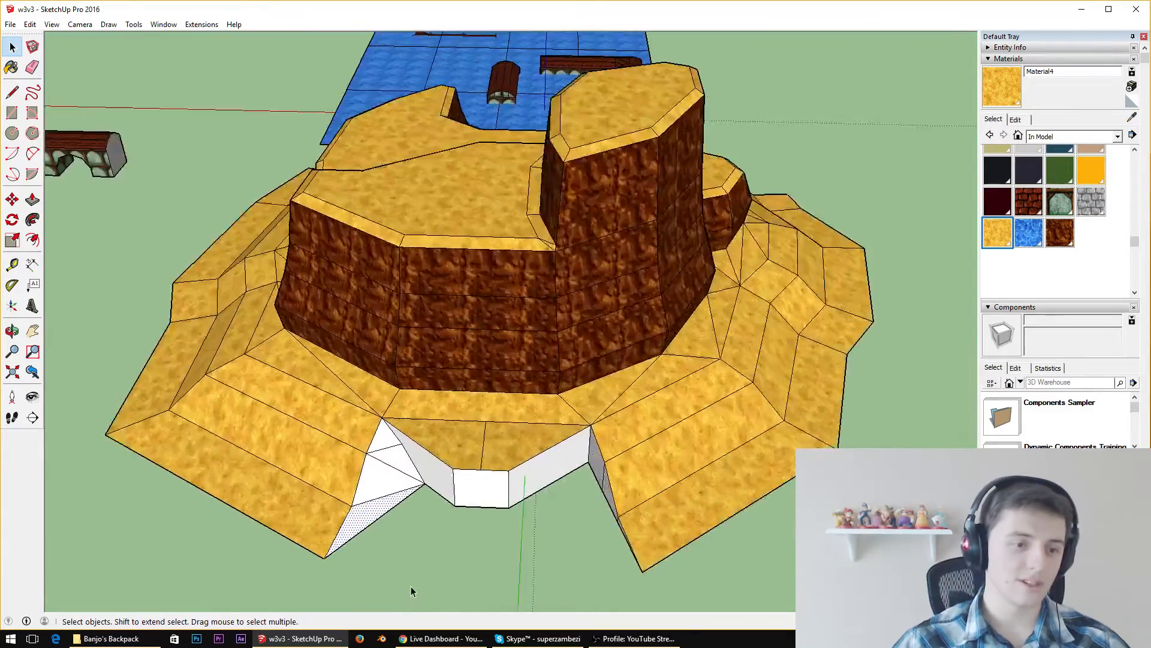
scroll(412, 591, "up", 4)
middle_click_drag(539, 341, 455, 185)
scroll(557, 197, "up", 3)
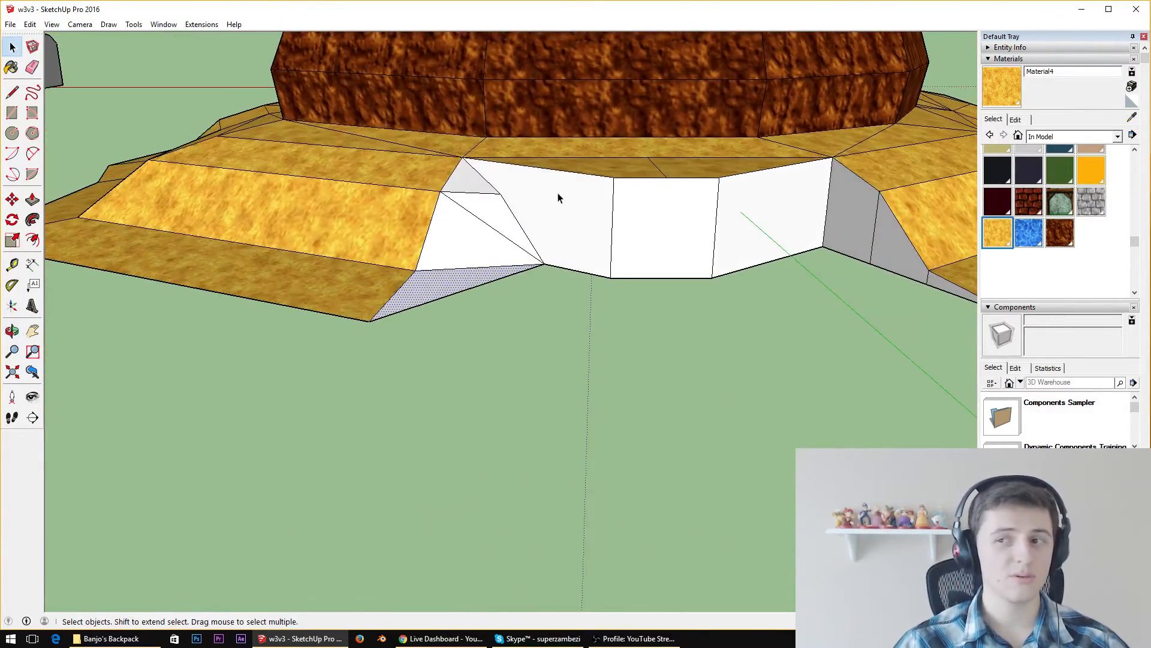
middle_click_drag(520, 197, 443, 123)
scroll(746, 172, "up", 3)
scroll(678, 175, "down", 2)
scroll(660, 164, "down", 3)
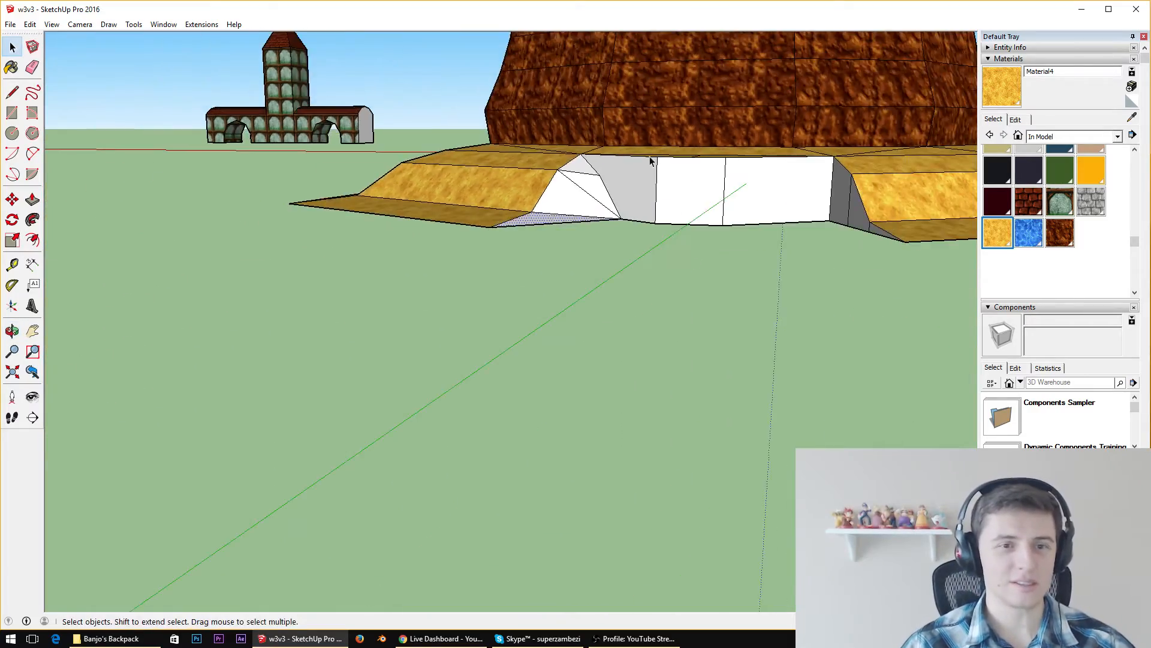
middle_click_drag(649, 156, 950, 180)
scroll(951, 182, "up", 4)
scroll(735, 215, "down", 4)
middle_click_drag(597, 146, 766, 117)
scroll(740, 186, "up", 4)
middle_click_drag(475, 162, 491, 287)
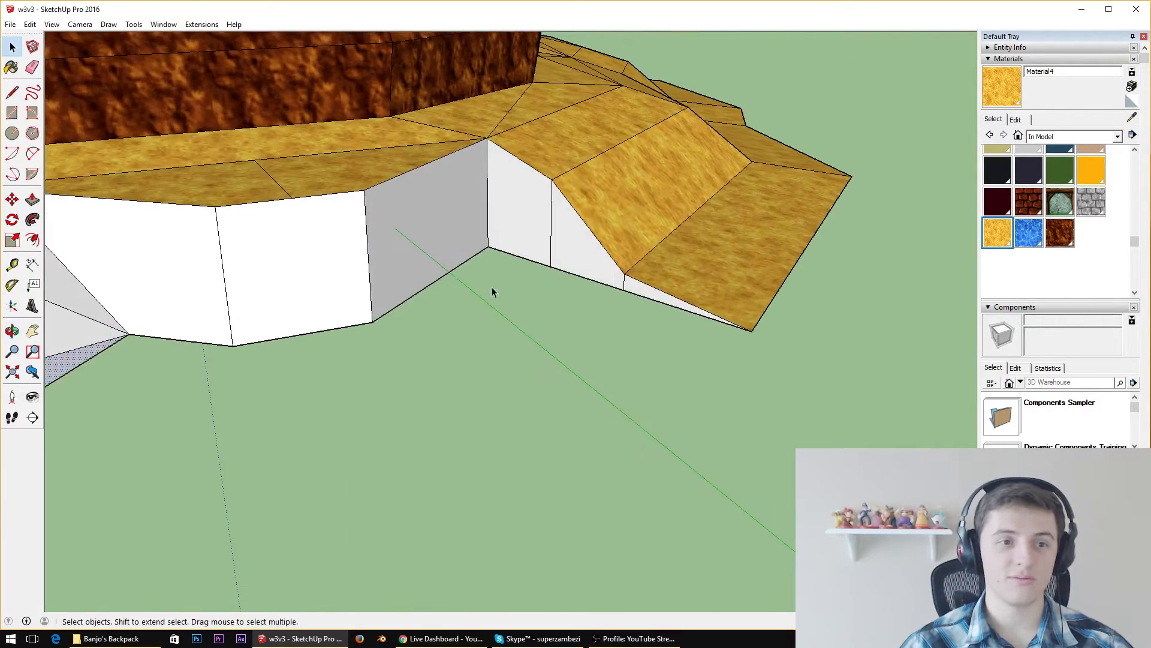
On the opposite side, draw a triangle joining the ledge corner, a point on the wall and the slope's upper bend
scroll(568, 178, "up", 4)
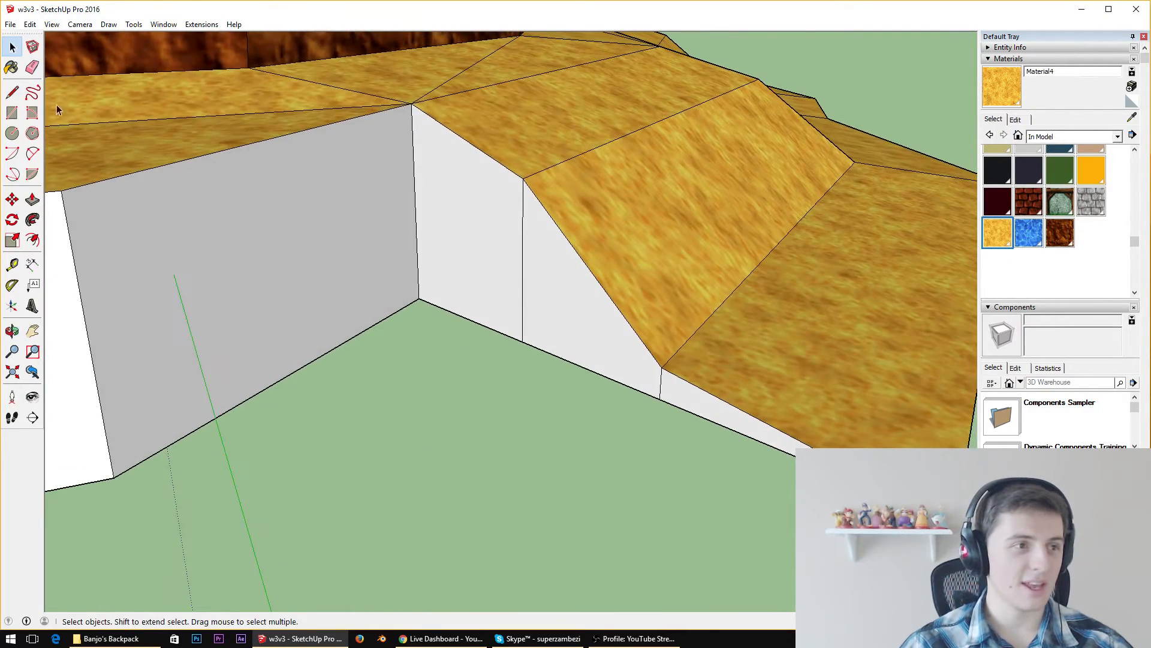
left_click(12, 92)
left_click(412, 103)
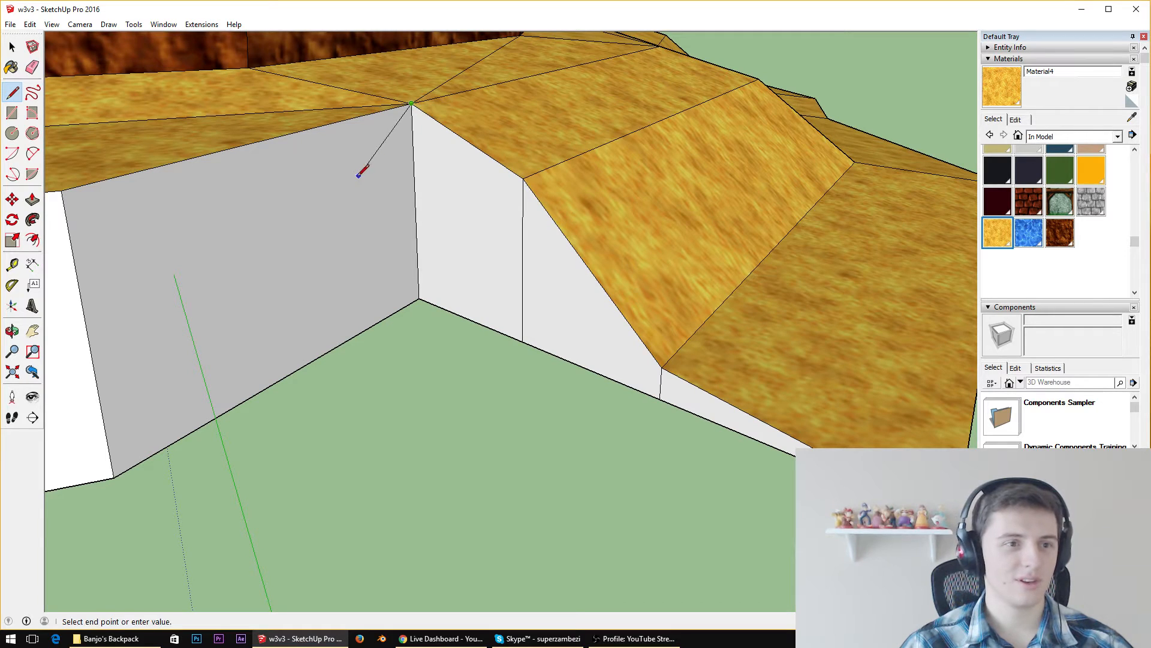
left_click(523, 178)
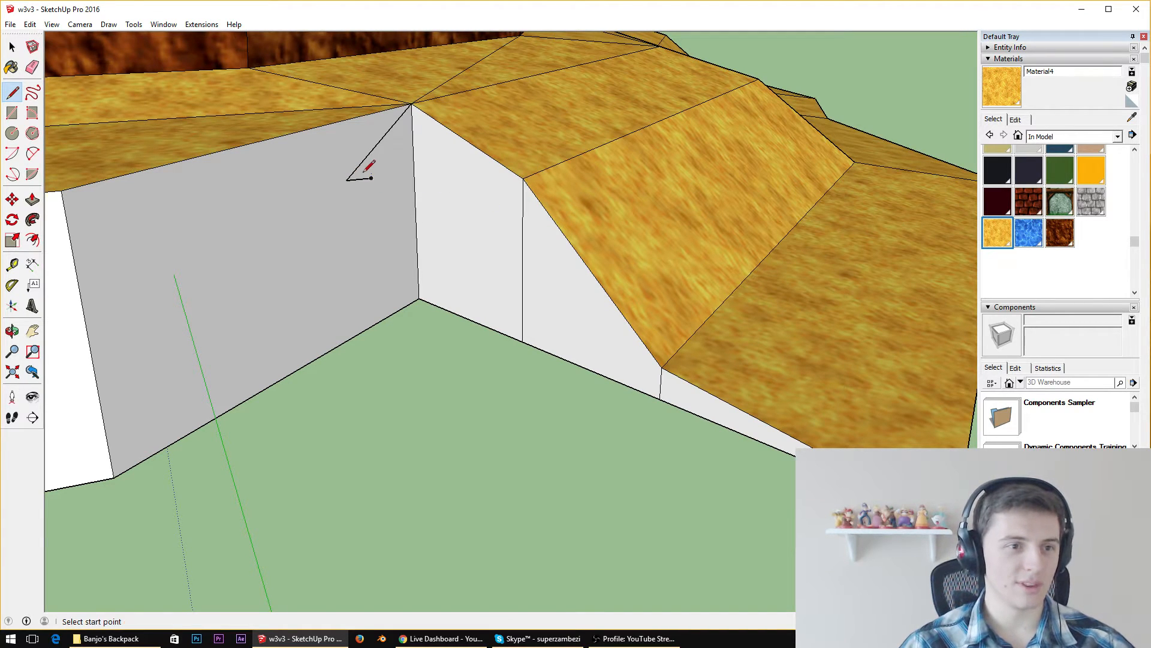
left_click(347, 180)
left_click(523, 178)
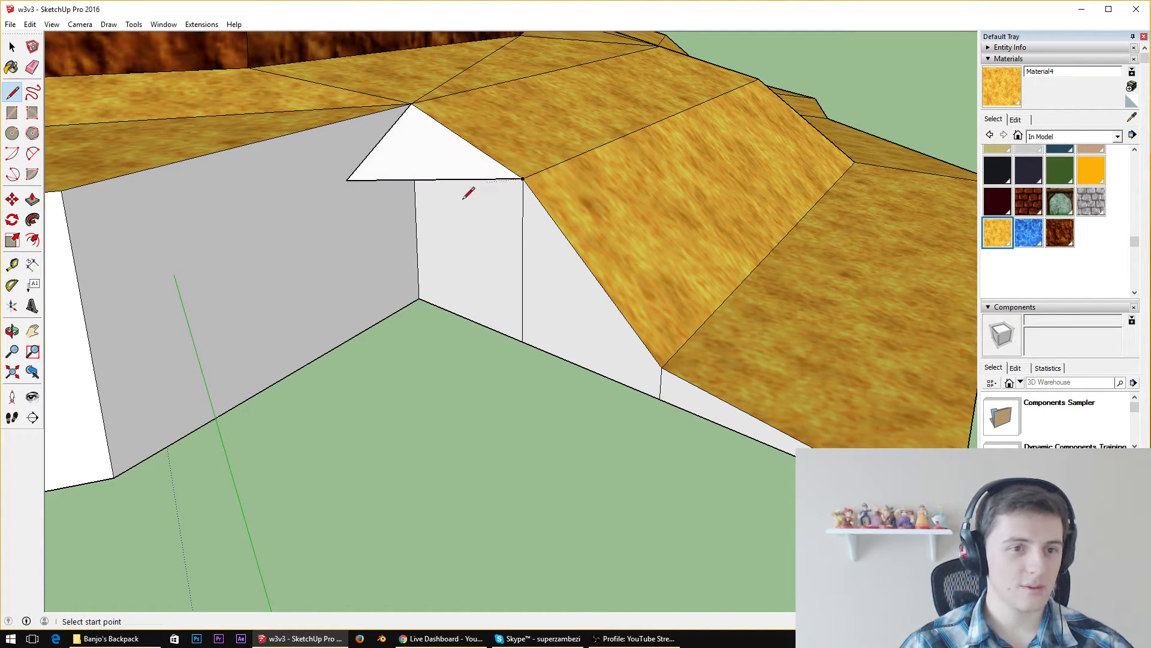
Draw an edge from the triangle's wall point to the wall base's midpoint, and connect that midpoint to the slope's outer corner and both bends
left_click(346, 180)
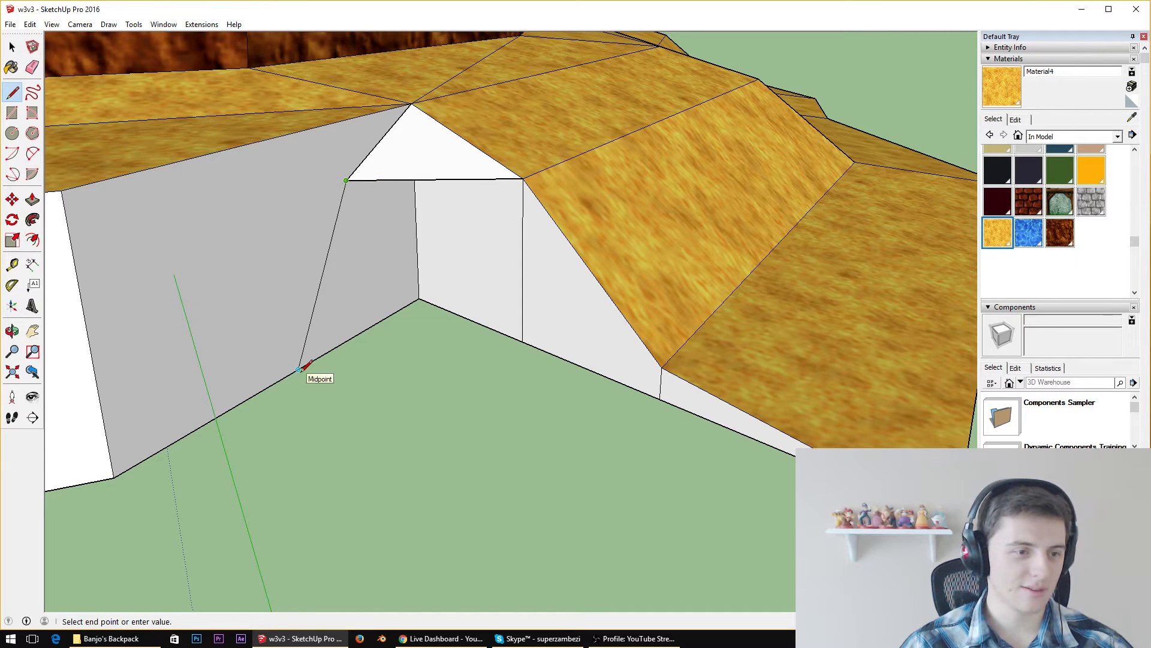
left_click(298, 370)
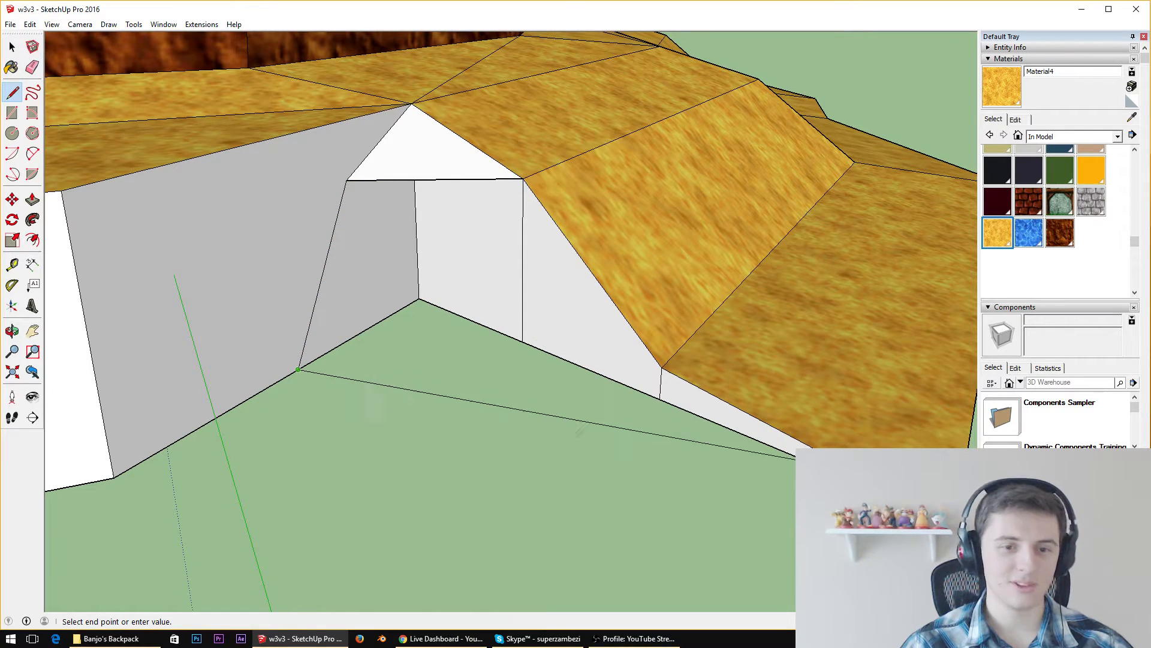
left_click(953, 523)
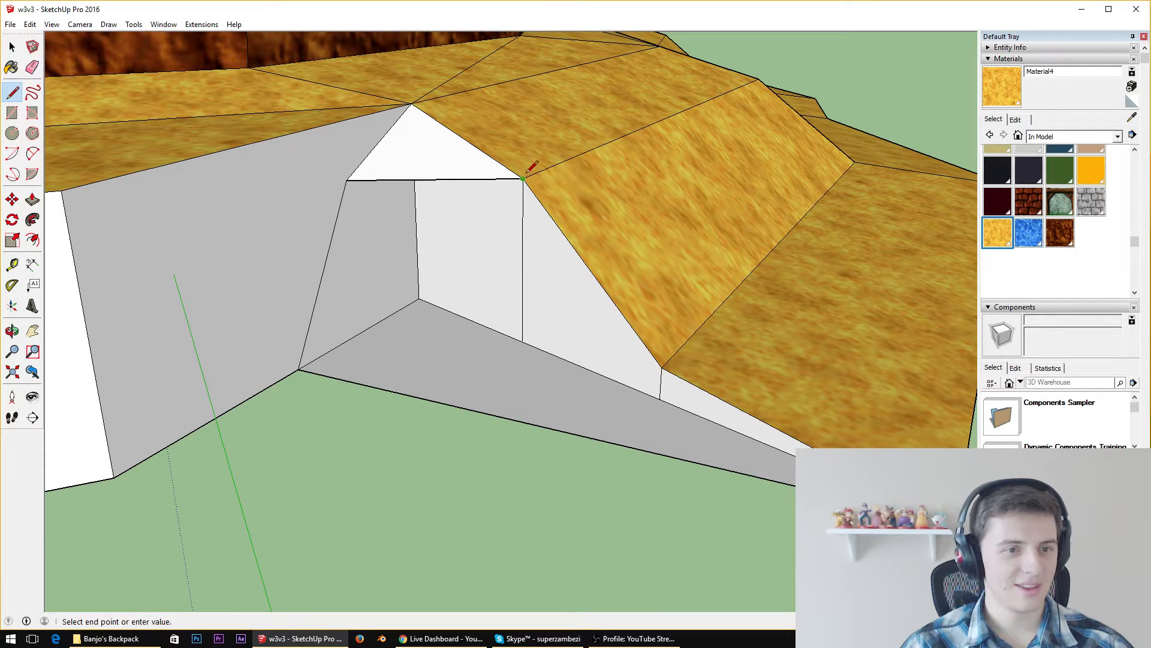
left_click(298, 369)
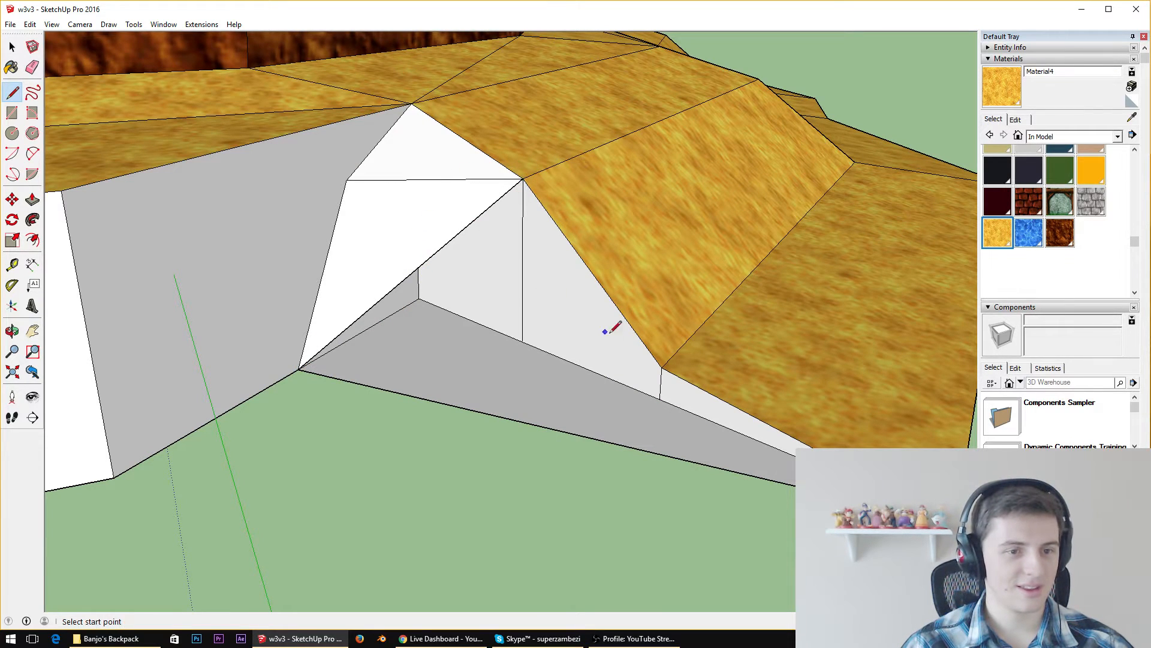
left_click(298, 369)
mouse_move(385, 386)
middle_mouse_down()
mouse_move(437, 268)
mouse_move(262, 272)
mouse_move(296, 406)
mouse_move(277, 342)
middle_mouse_up()
Move the shared base vertex of the new faces along the wall's bottom edge, farther from the slope
left_click(12, 91)
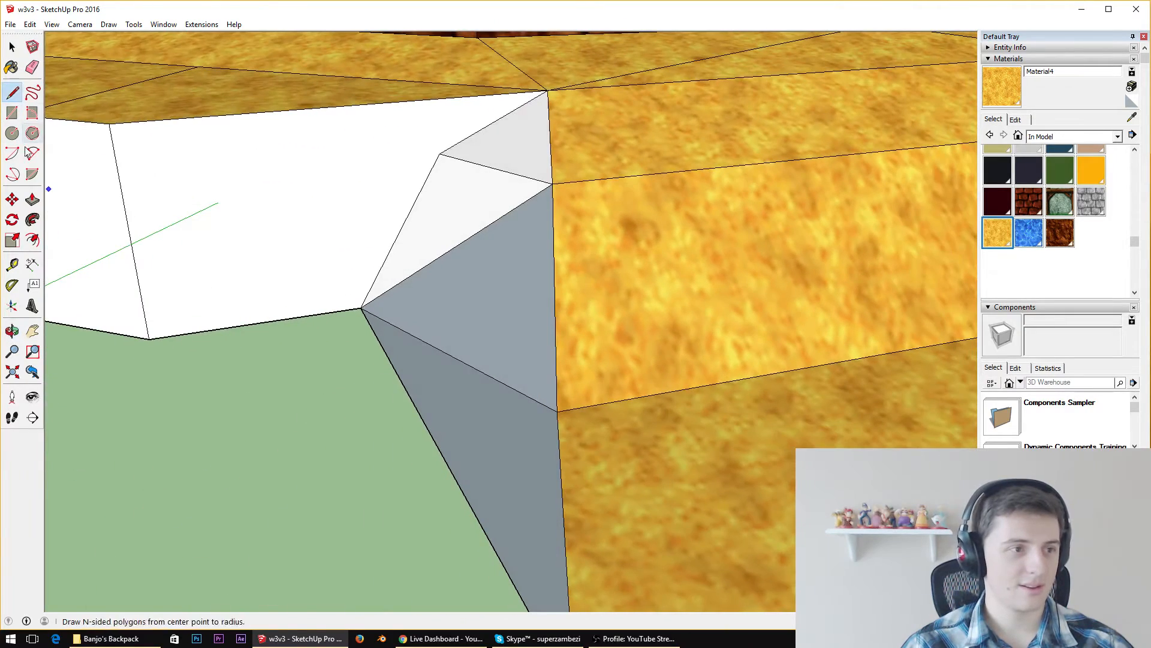
left_click(12, 199)
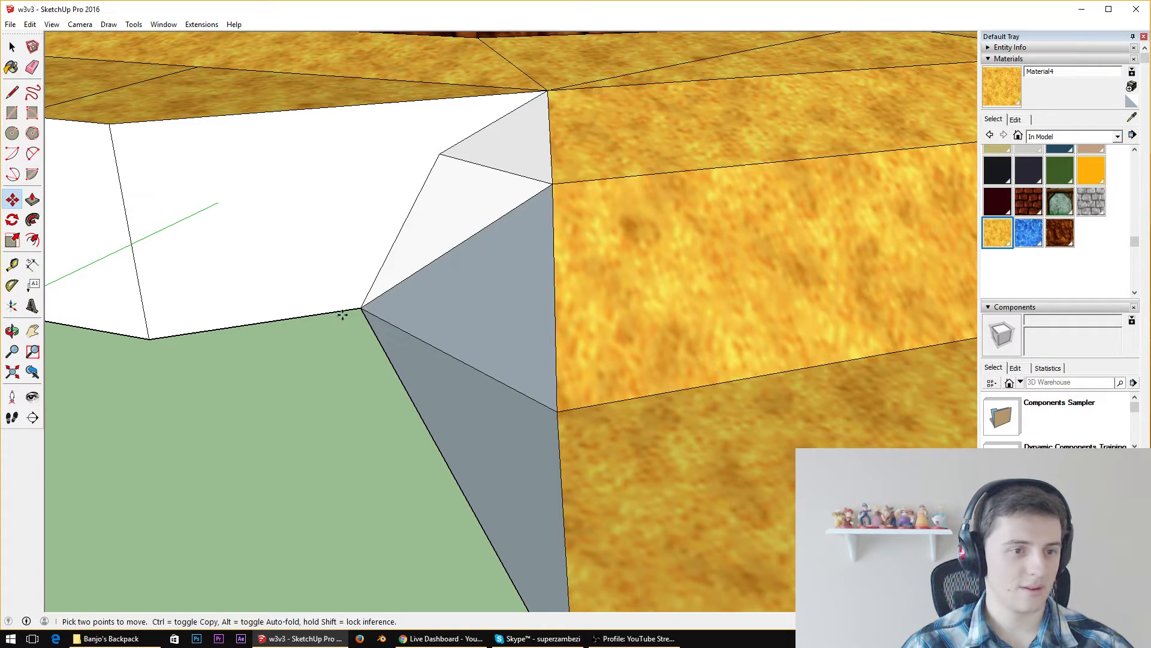
key("space")
left_click(12, 199)
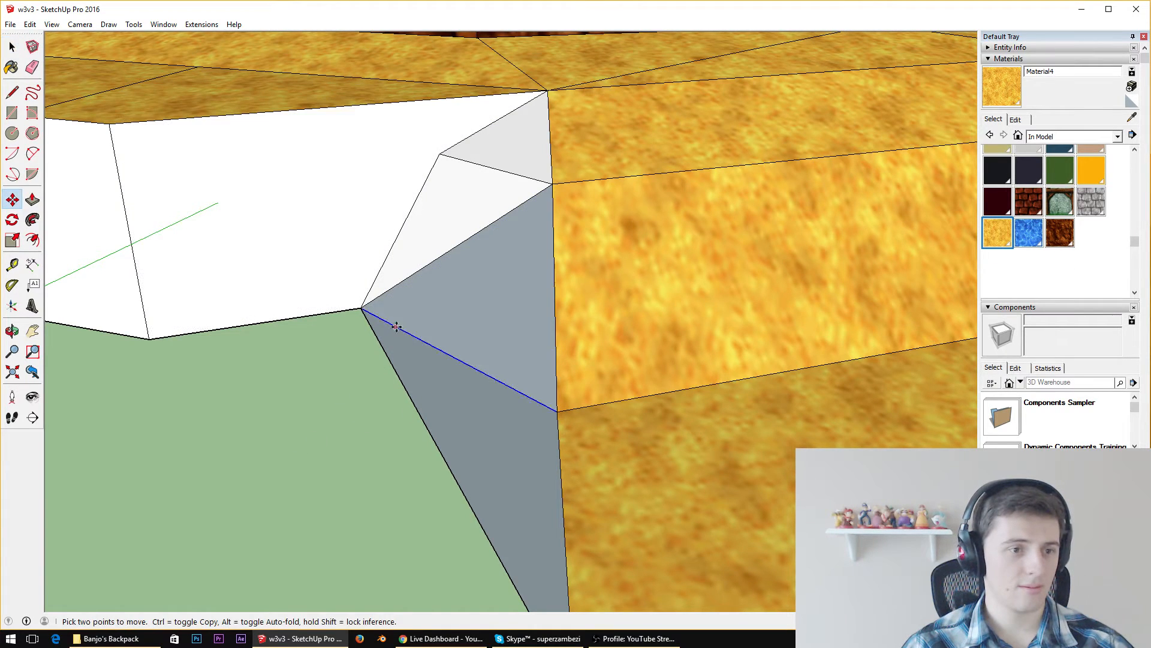
left_click(362, 309)
left_click(249, 325)
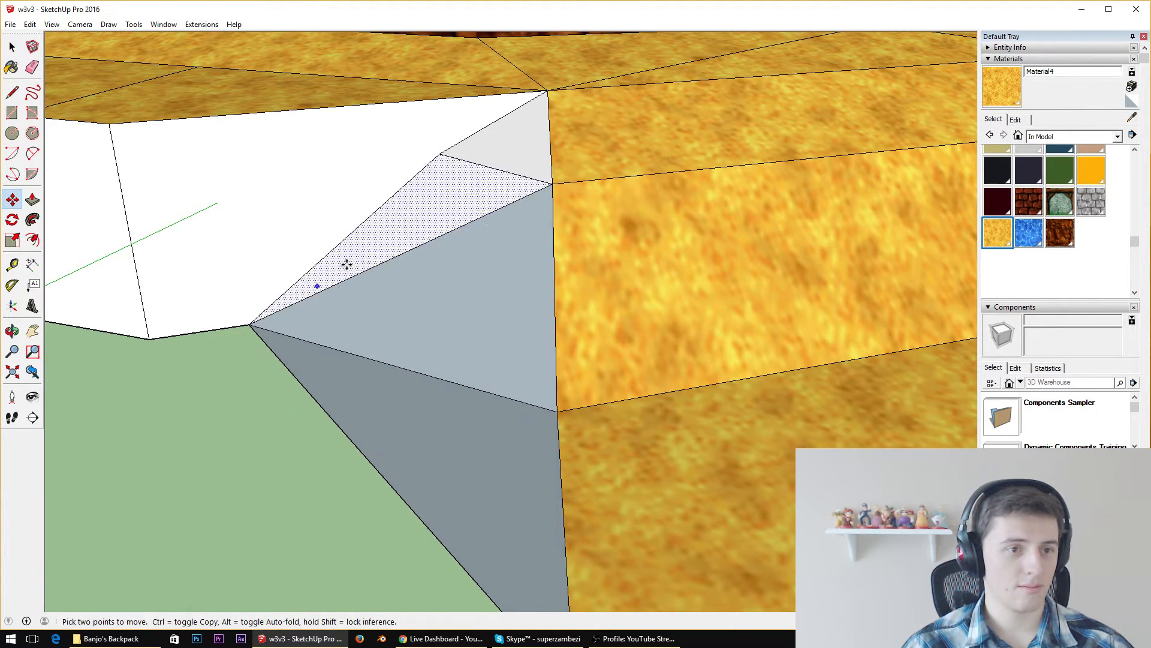
Move the upper vertex of the fill along the wall, slightly farther from the slope
left_click(447, 154)
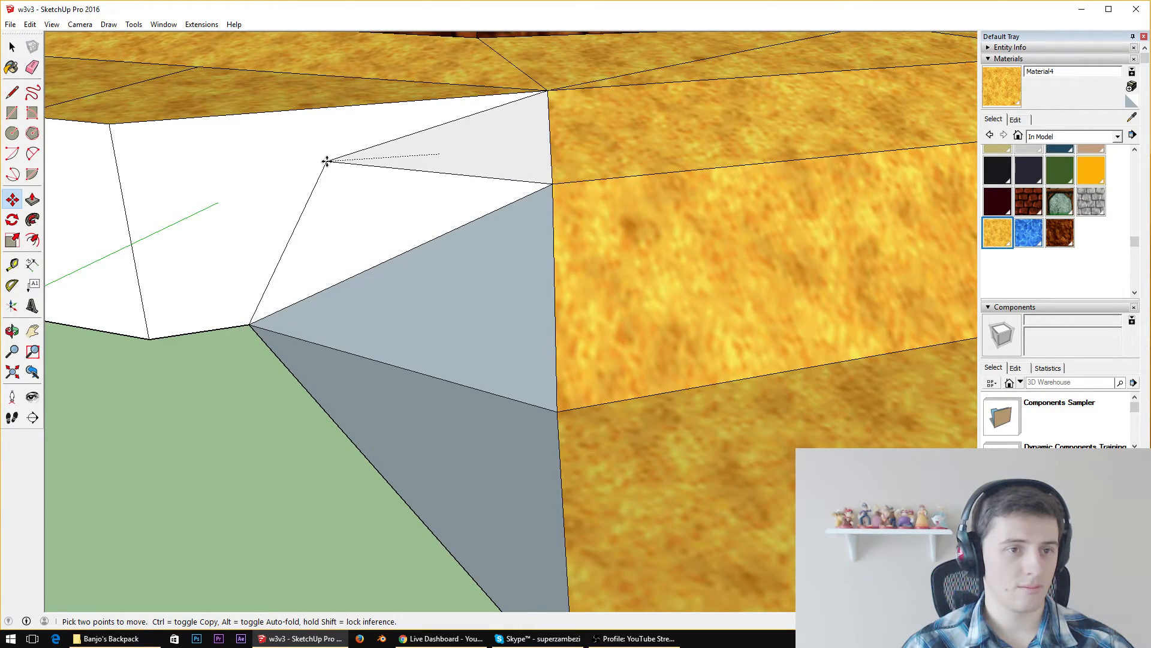
middle_click_drag(327, 161, 256, 183)
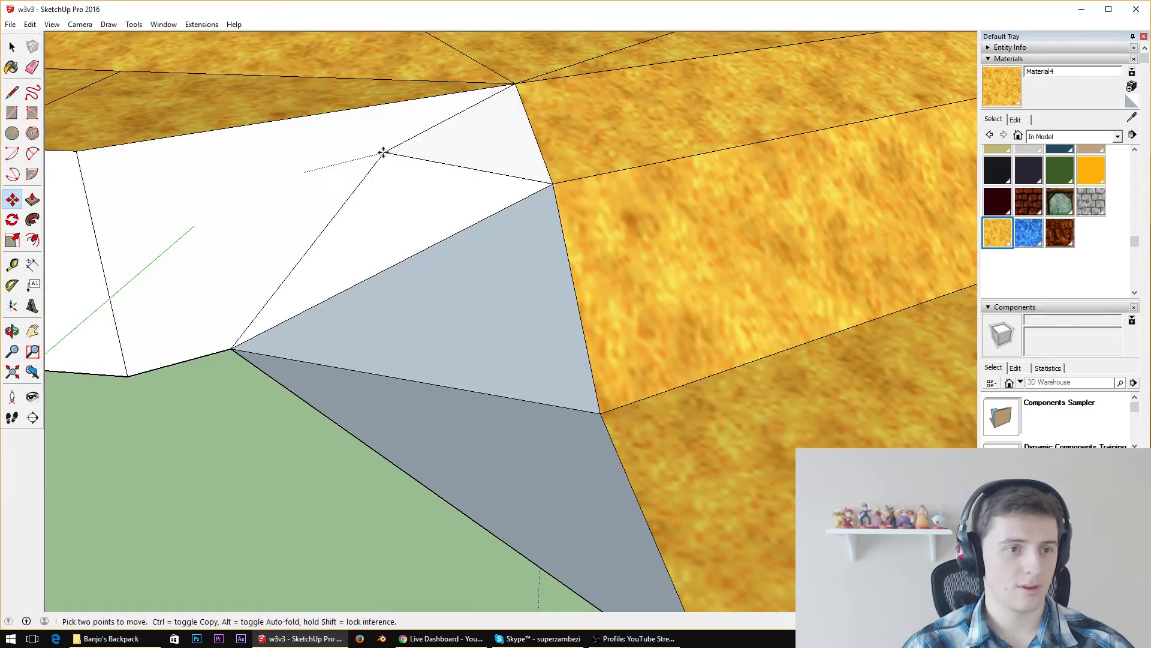
left_click(388, 165)
mouse_move(410, 182)
middle_mouse_down()
mouse_move(815, 54)
mouse_move(424, 171)
middle_mouse_up()
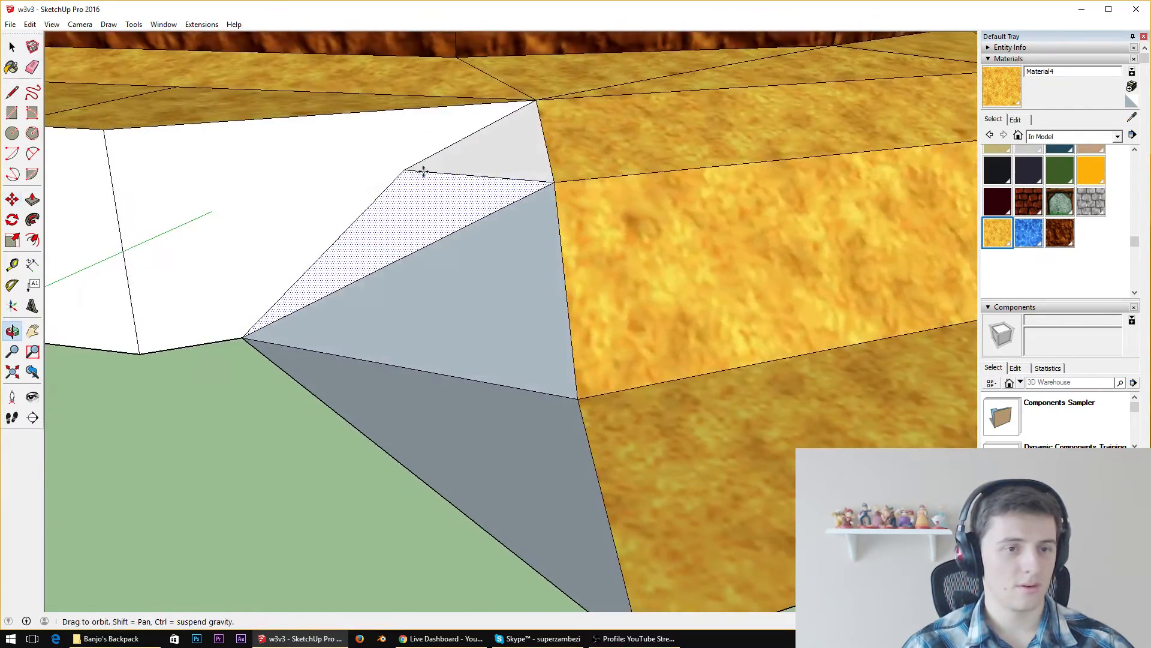
Reverse the orientation of the two inward-facing triangles joining the ledge wall's base to the sand slope
key("space")
left_click(519, 328)
left_click(501, 440, "shift")
right_click(502, 440)
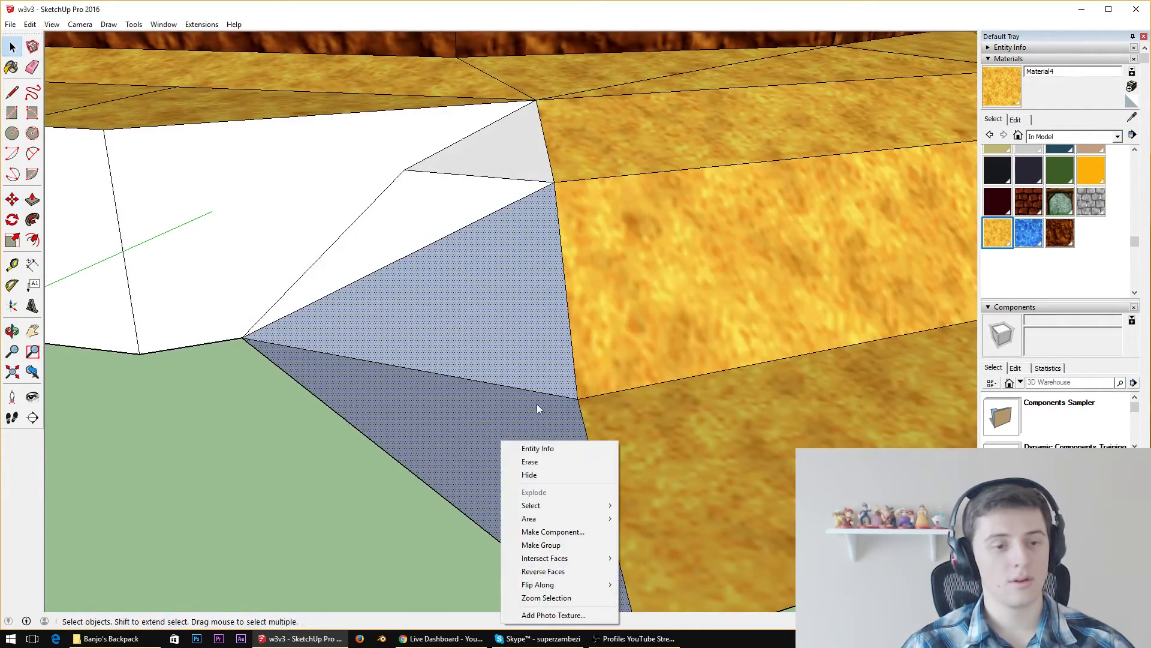
left_click(543, 571)
Paint the blend triangles on this side of the ledge with the sand texture Material4
key("b")
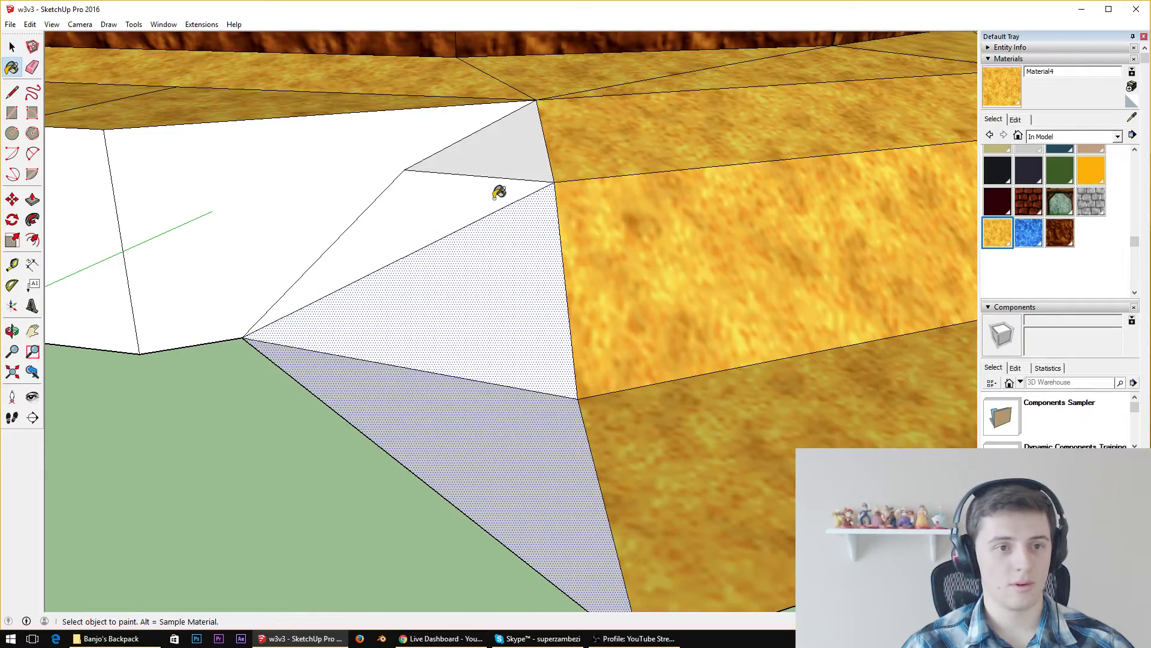
left_click(509, 378)
left_click(522, 123)
From underneath the terrain, erase the leftover edges and the faces they bound behind the new corner blend
mouse_move(523, 123)
middle_mouse_down()
mouse_move(484, 336)
mouse_move(768, 82)
mouse_move(498, 267)
mouse_move(1011, 206)
mouse_move(1041, 184)
middle_mouse_up()
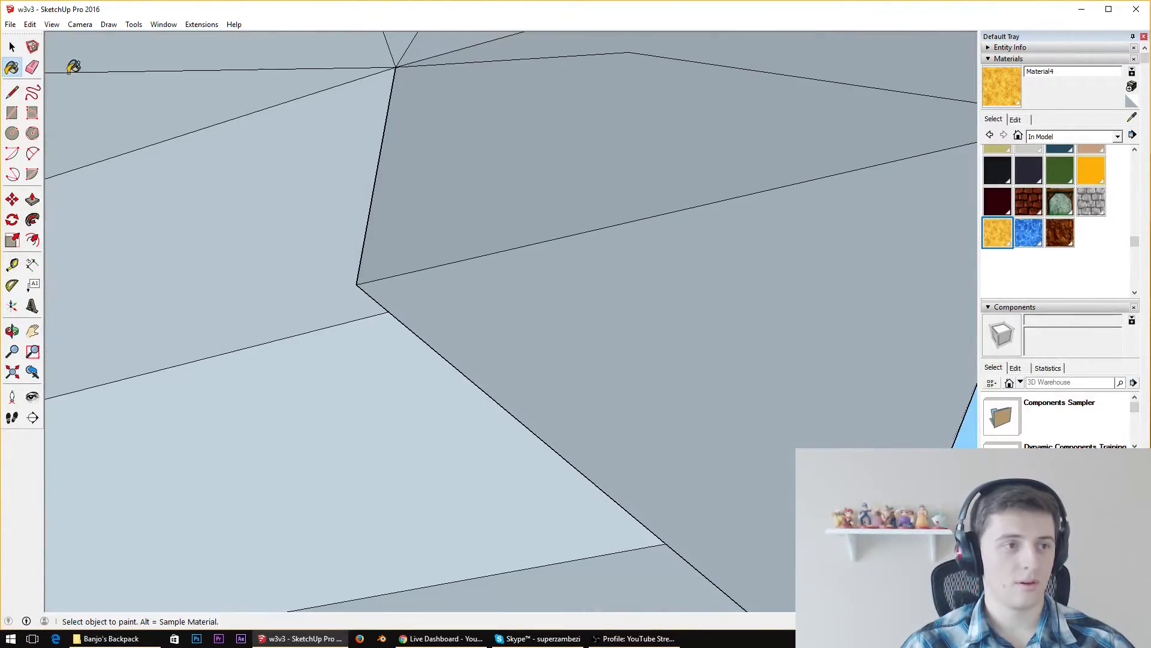
left_click(33, 67)
left_click(359, 277)
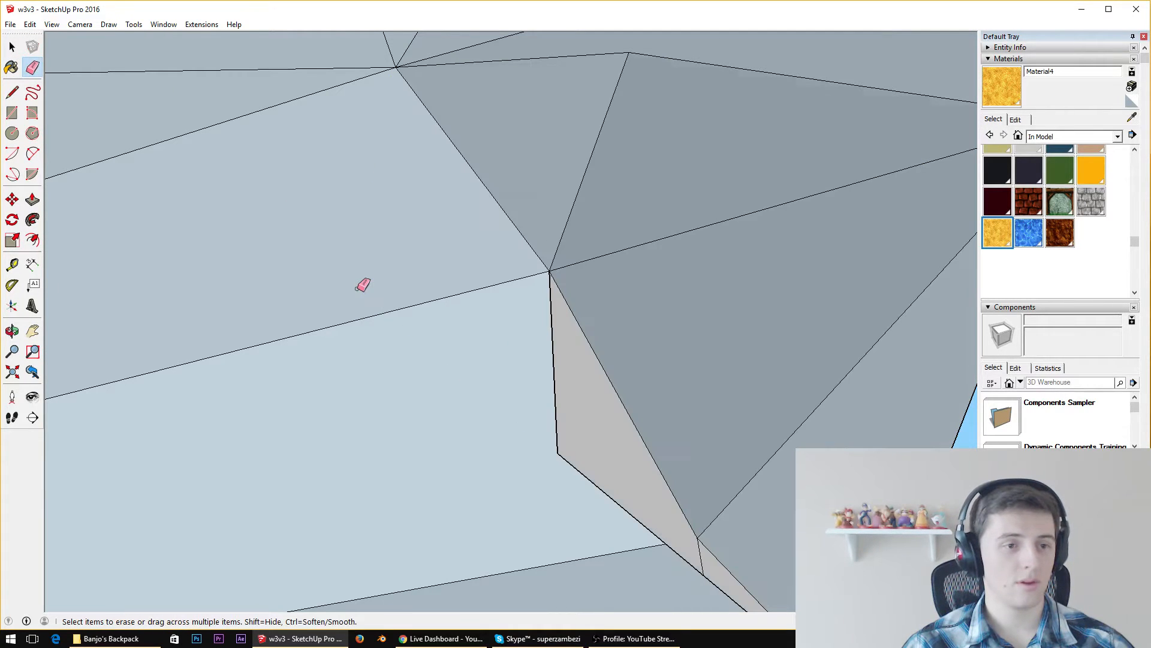
left_click_drag(596, 479, 610, 487)
left_click(609, 486)
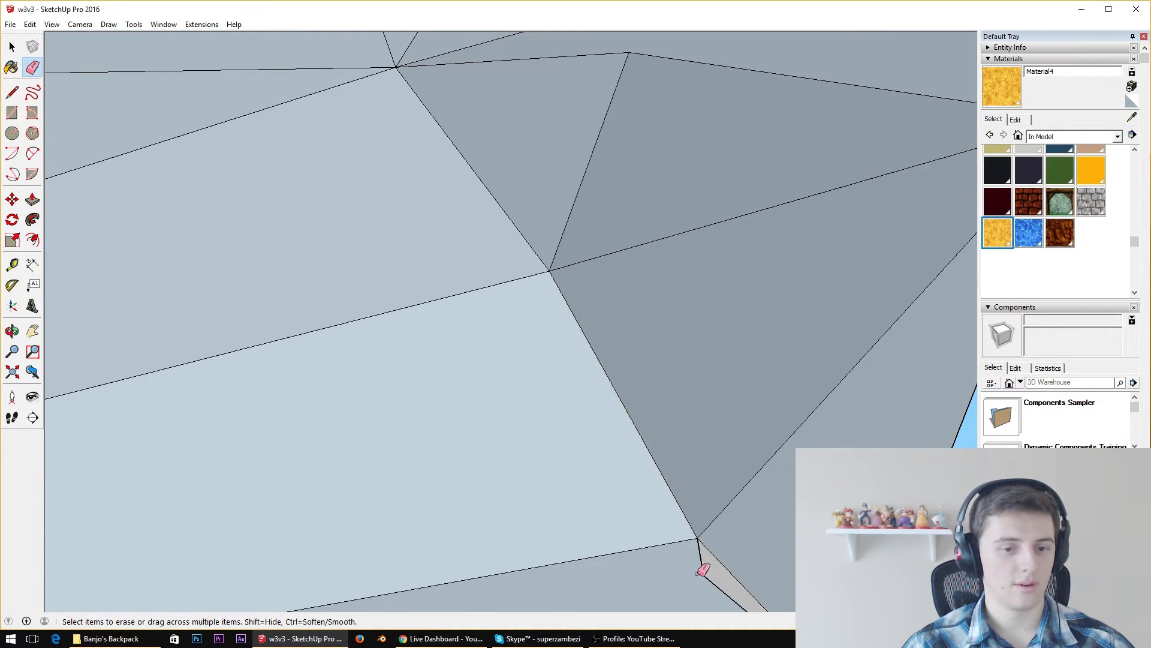
Sample the sand texture from the slope and paint the four white blend triangles on the ledge's other side
scroll(699, 557, "down", 10)
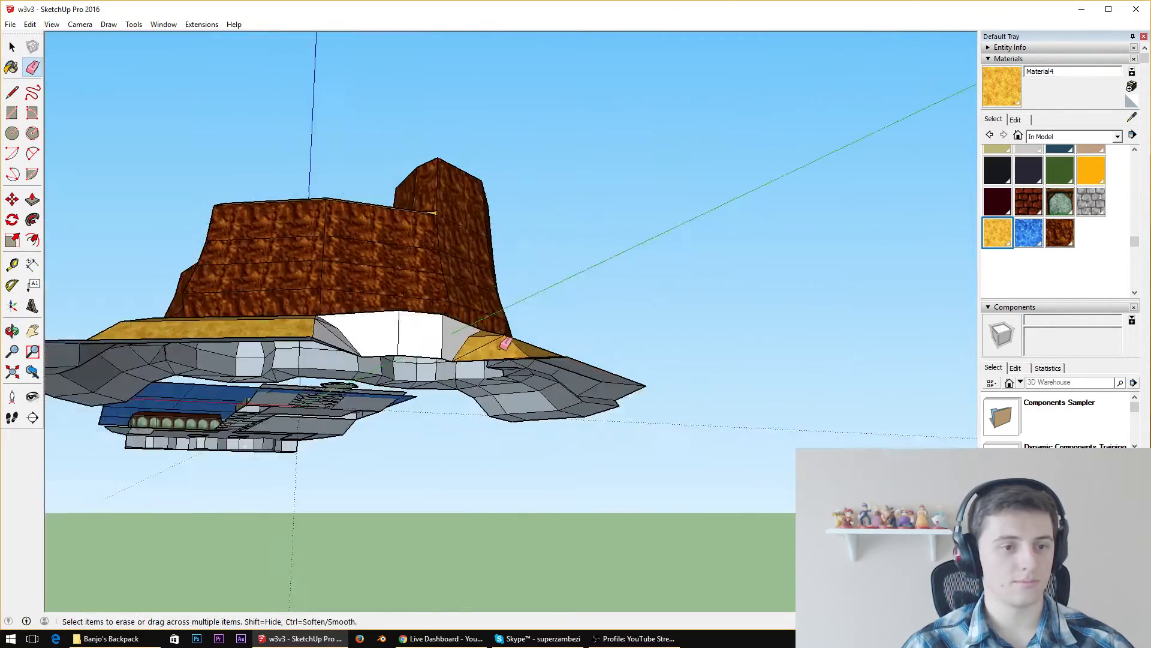
middle_click_drag(501, 346, 360, 638)
scroll(351, 486, "down", 4)
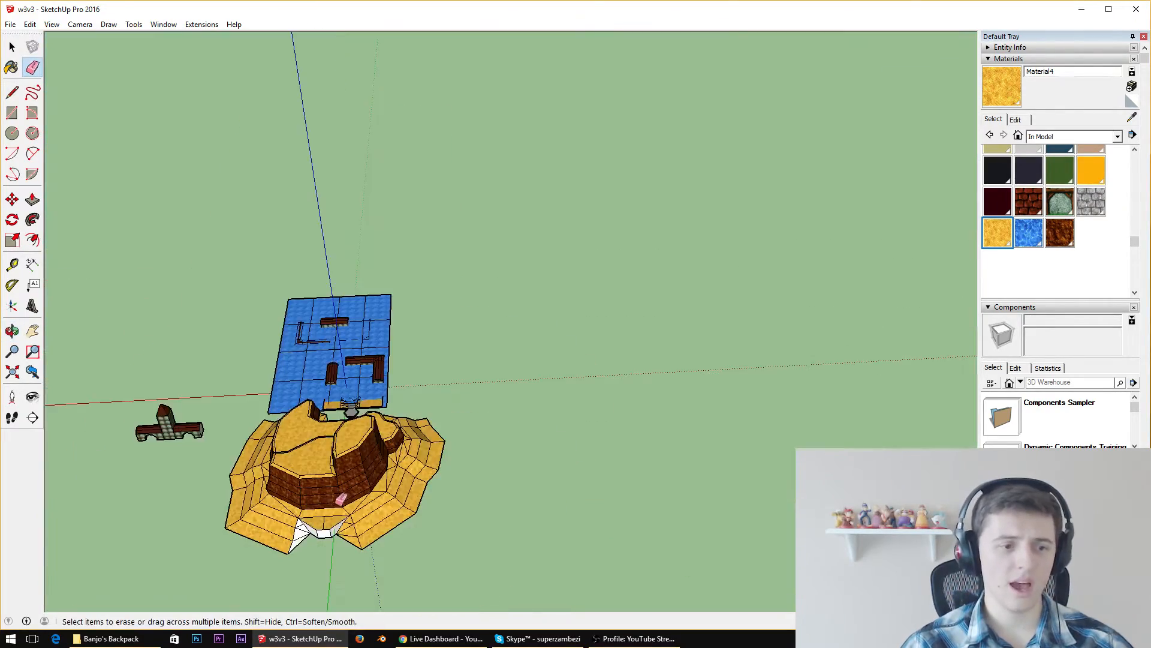
scroll(298, 544, "up", 7)
middle_click_drag(303, 477, 342, 355)
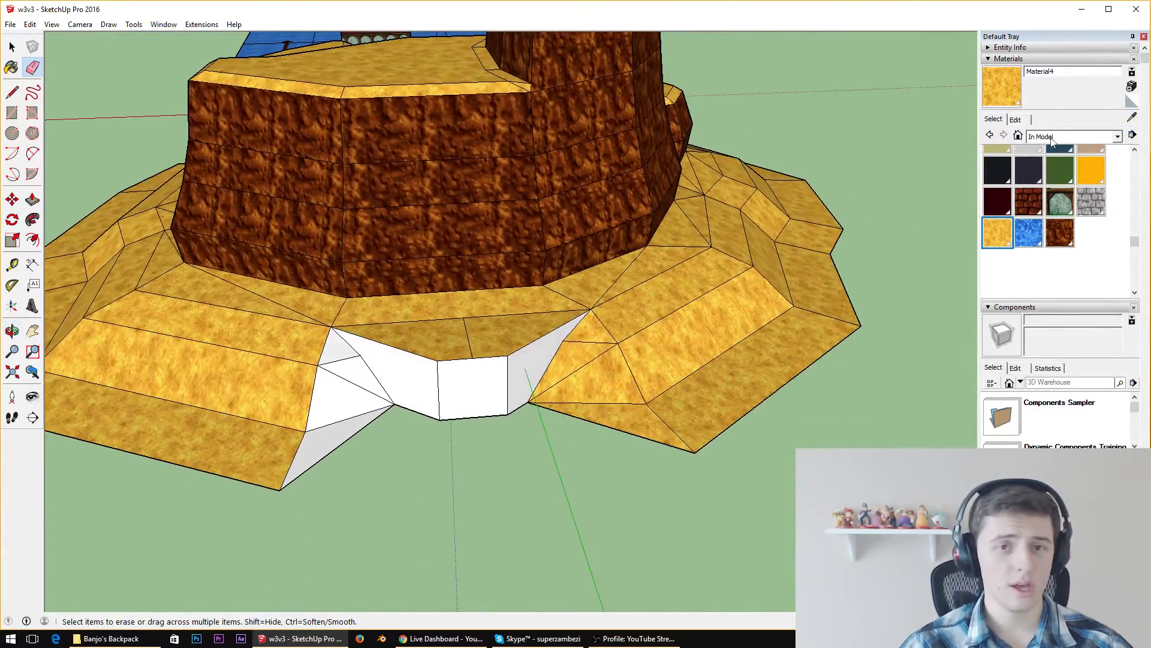
scroll(1142, 122, "down", 1)
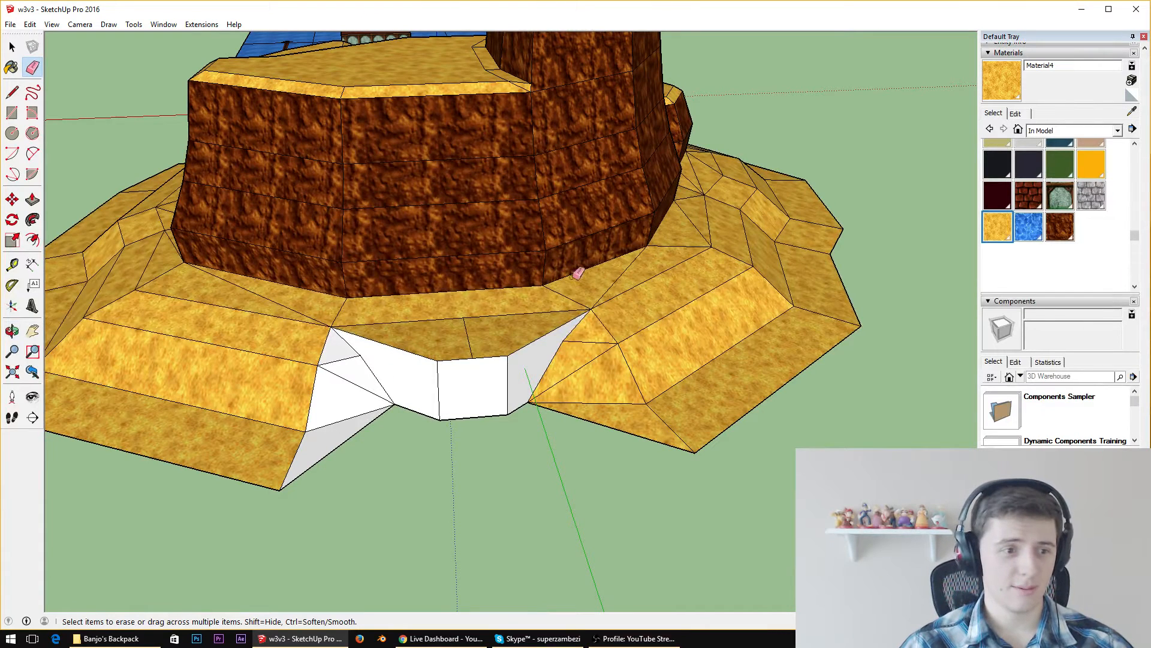
left_click(1131, 95)
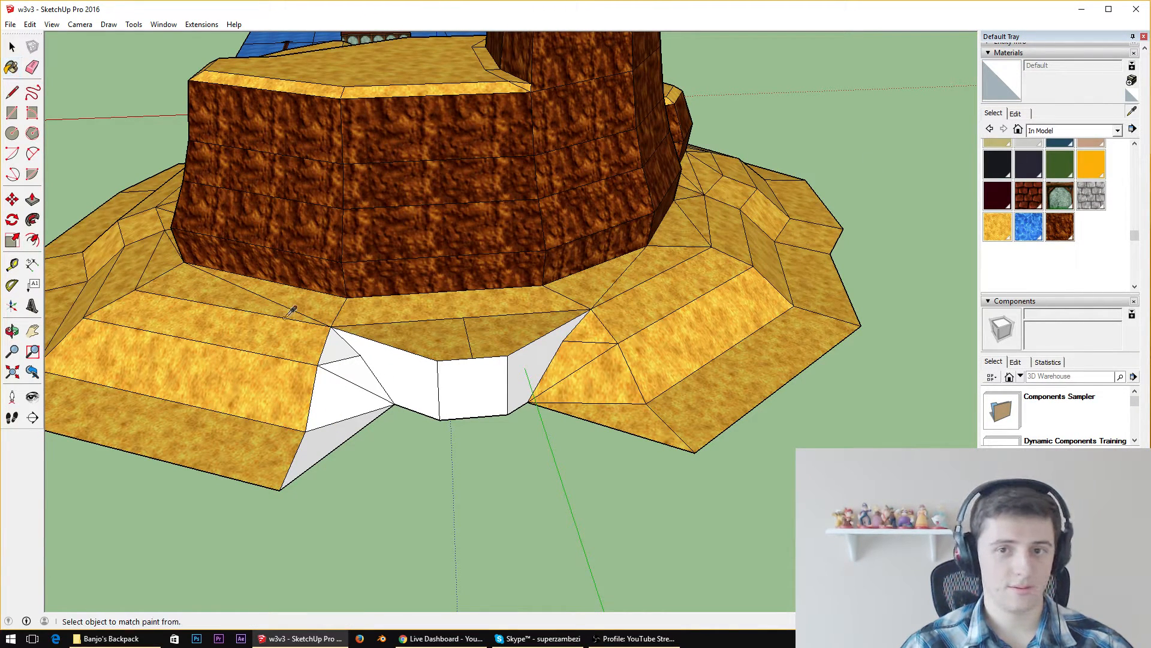
left_click(296, 347, "alt")
left_click(340, 351)
left_click(357, 376)
left_click(326, 412)
left_click(333, 439)
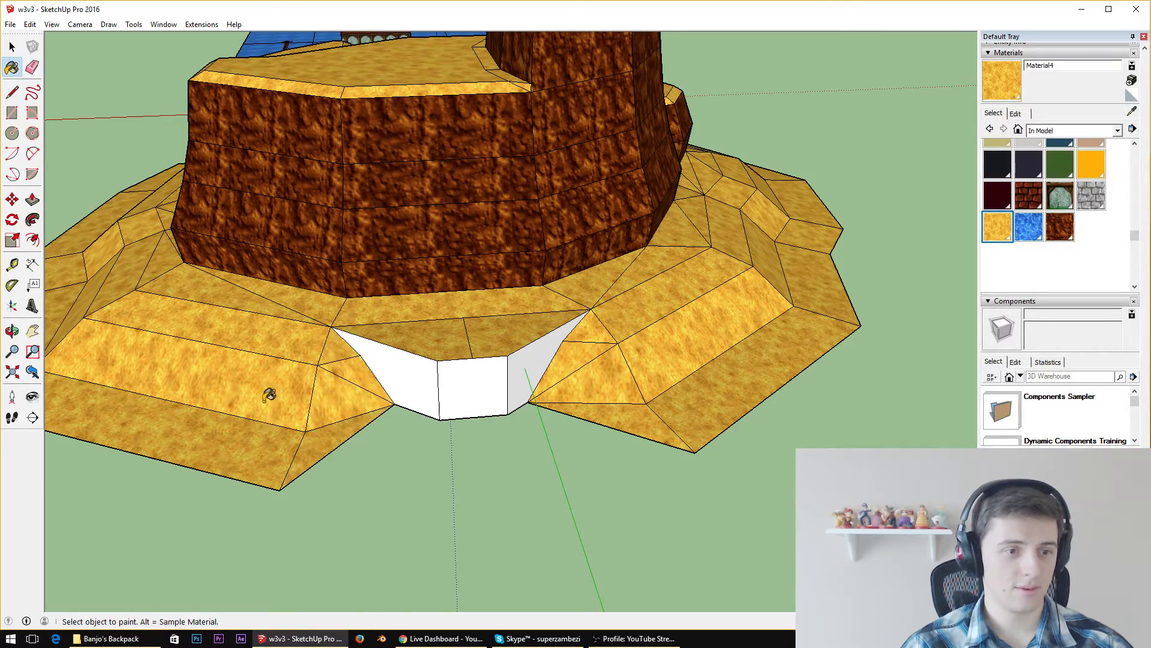
Examine the finished sand base and its corner blends from several sides of the cliff
scroll(270, 393, "down", 3)
mouse_move(270, 393)
middle_mouse_down()
mouse_move(601, 287)
mouse_move(432, 319)
mouse_move(438, 325)
middle_mouse_up()
scroll(524, 334, "up", 3)
scroll(523, 333, "up", 1)
middle_click_drag(524, 334, 839, 440)
scroll(839, 442, "down", 3)
scroll(835, 442, "up", 4)
scroll(835, 441, "down", 6)
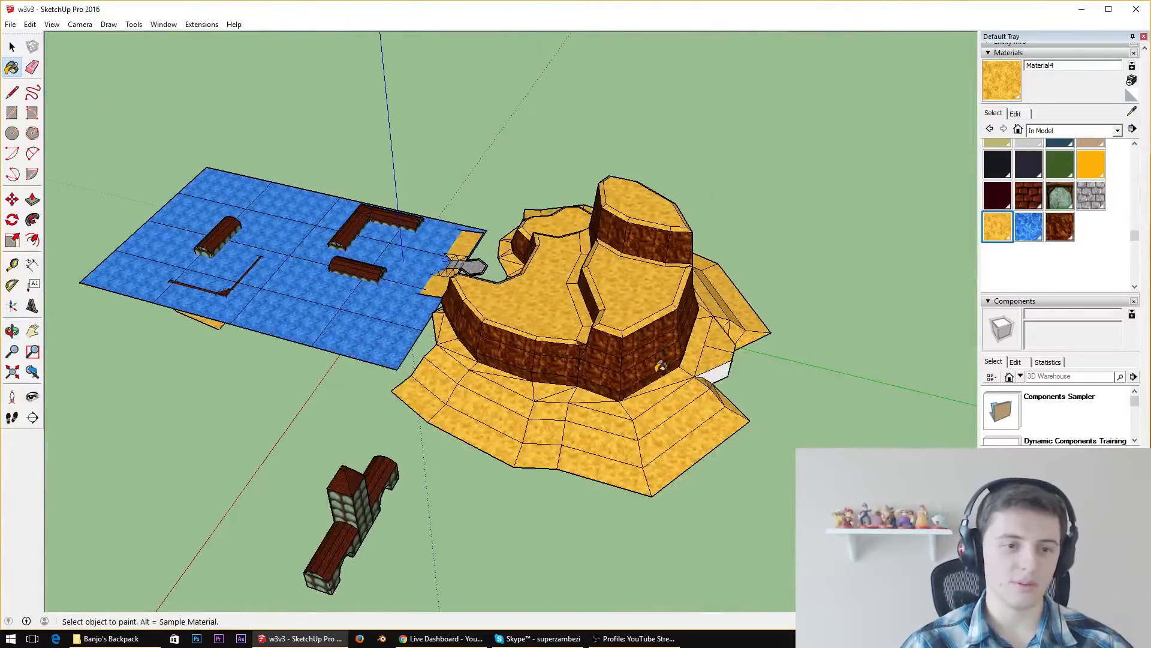
middle_click_drag(661, 366, 150, 203)
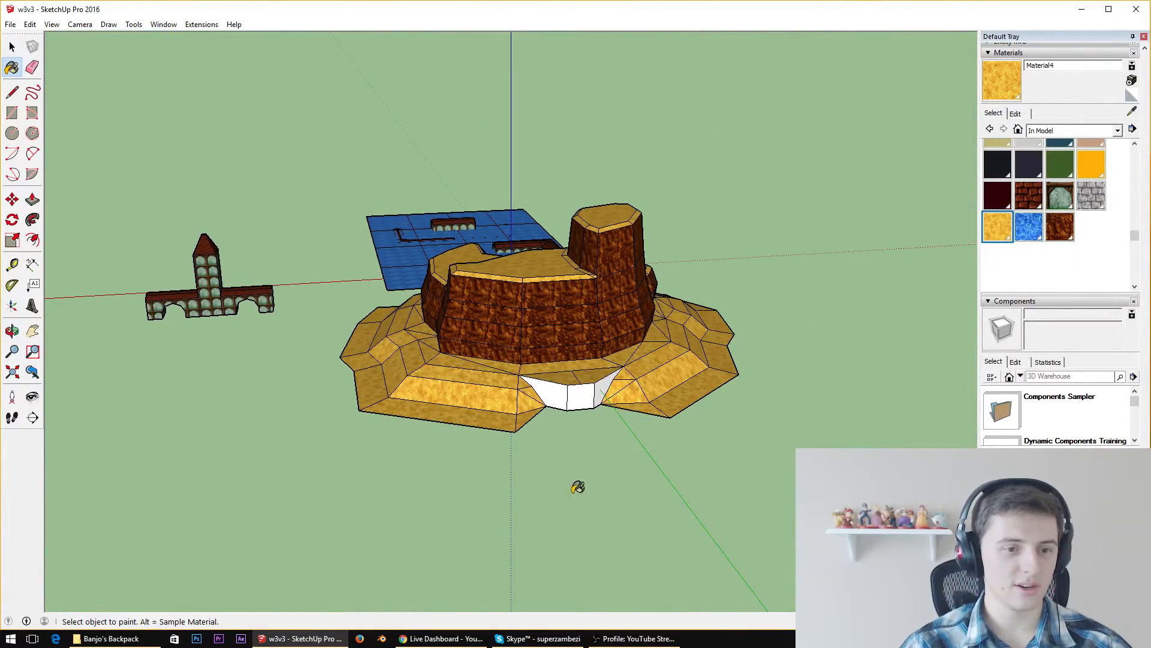
scroll(527, 568, "up", 1)
scroll(419, 390, "up", 3)
middle_click_drag(419, 391, 665, 350)
scroll(318, 207, "up", 7)
scroll(354, 294, "down", 9)
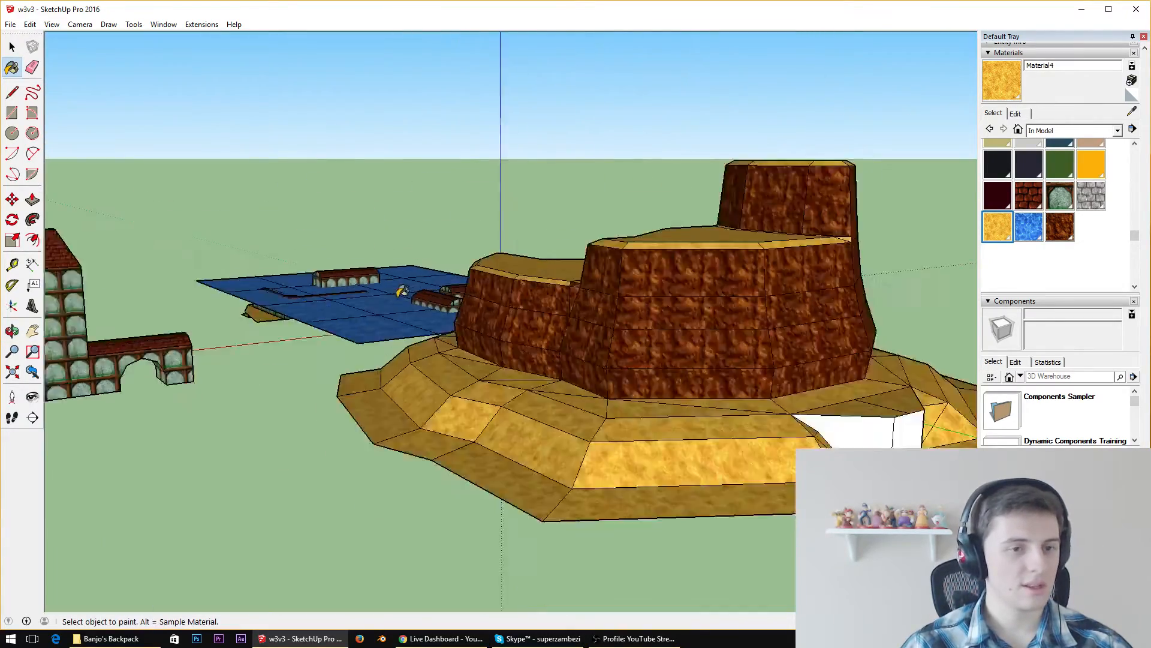
Sample the stone block texture Material3 from the platform beneath the water surface
middle_click_drag(423, 326, 451, 375)
scroll(332, 236, "up", 6)
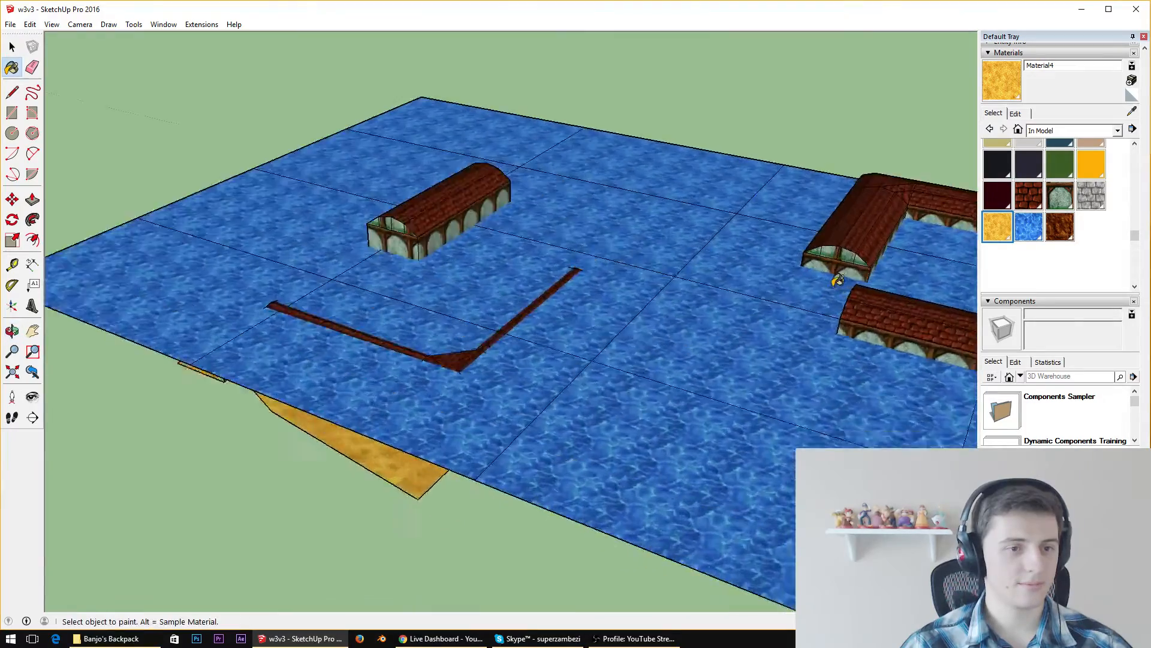
scroll(838, 280, "up", 3)
mouse_move(360, 384)
middle_mouse_down()
mouse_move(373, 362)
mouse_move(363, 550)
mouse_move(660, 210)
mouse_move(840, 256)
mouse_move(972, 216)
middle_mouse_up()
left_click(1132, 110)
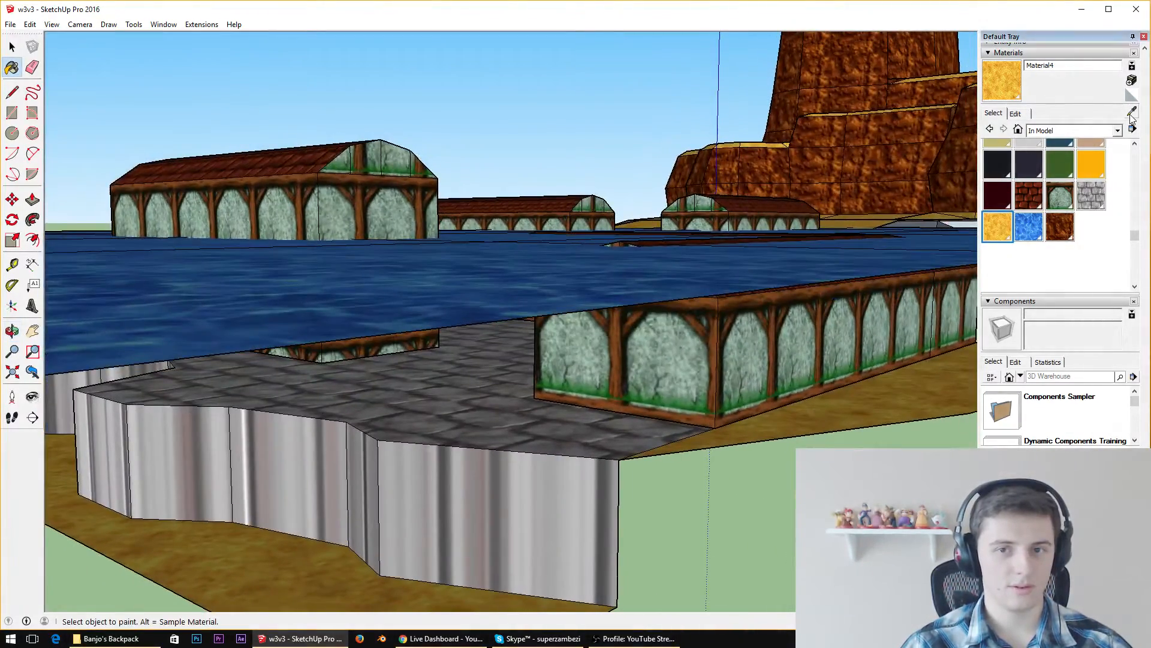
left_click(714, 291)
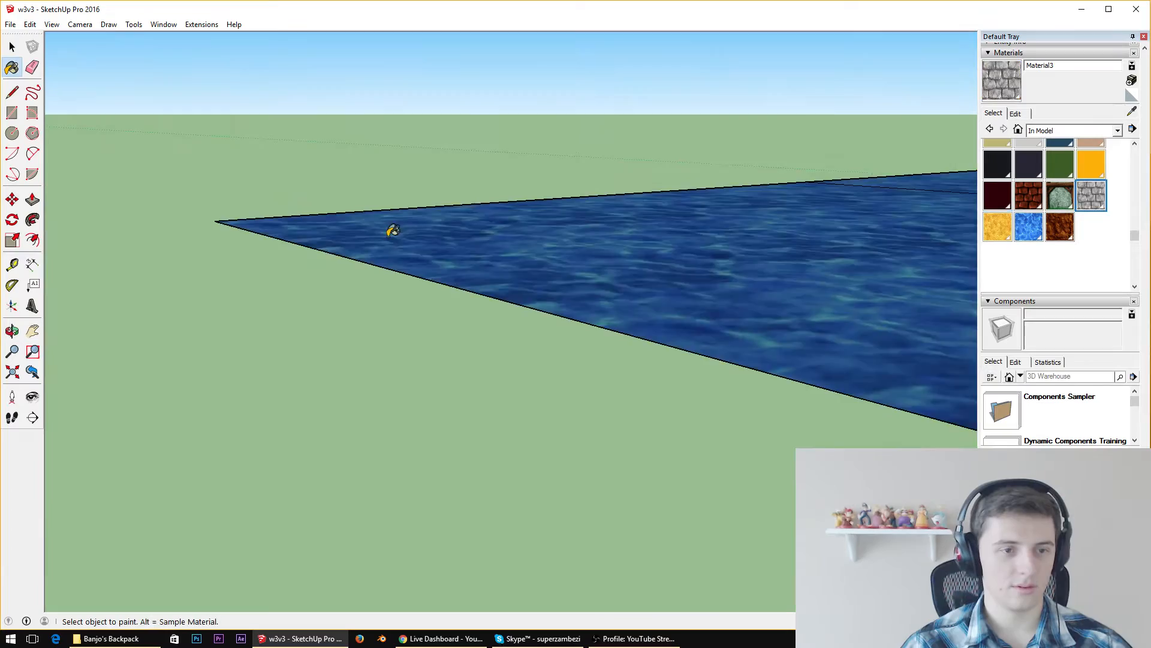
Paint both halves of the ledge's top surface at the cliff's front with the stone texture Material3
scroll(831, 311, "down", 12)
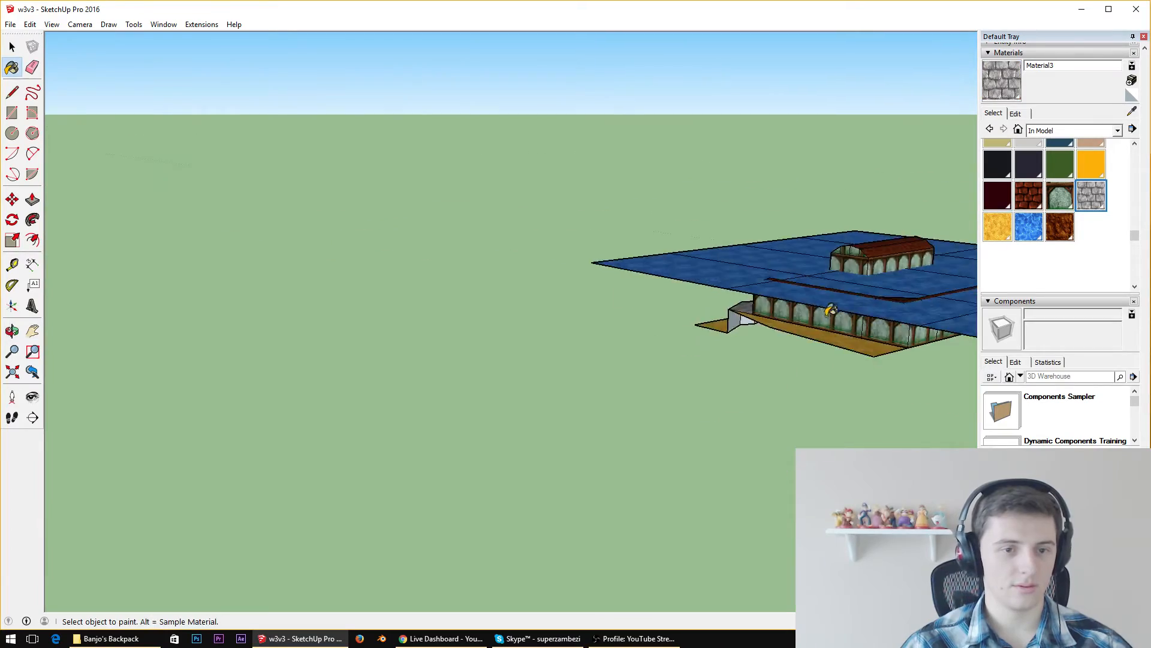
scroll(957, 339, "up", 4)
middle_click_drag(959, 340, 654, 362)
scroll(660, 375, "down", 4)
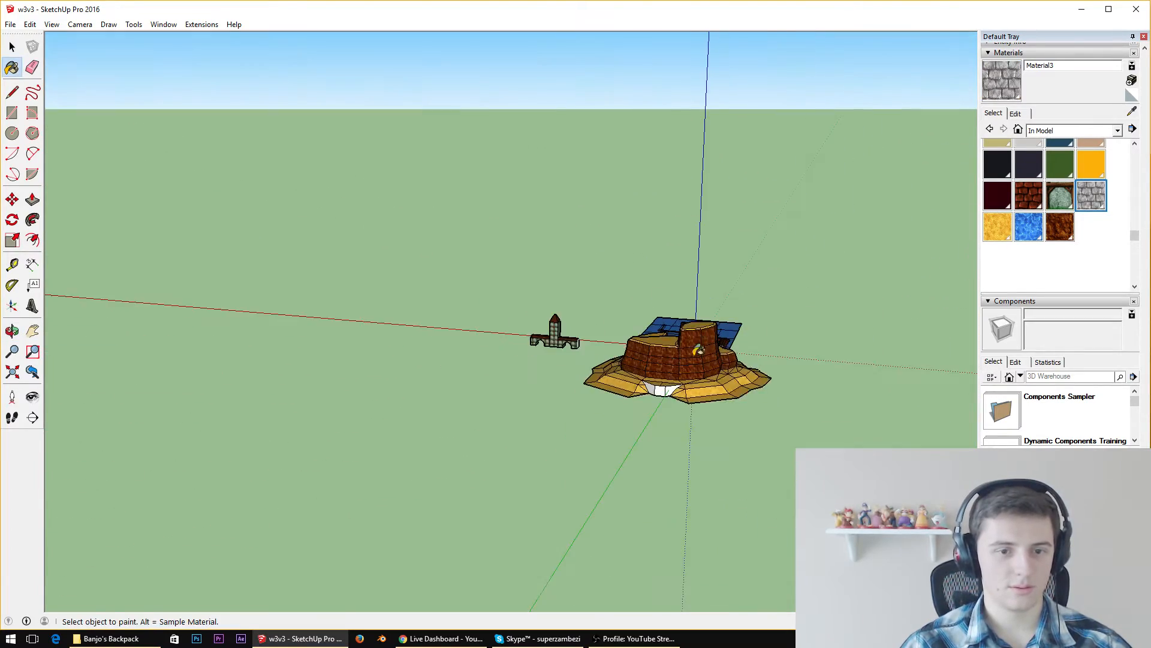
scroll(674, 417, "up", 13)
scroll(579, 231, "down", 8)
middle_click_drag(565, 191, 552, 359)
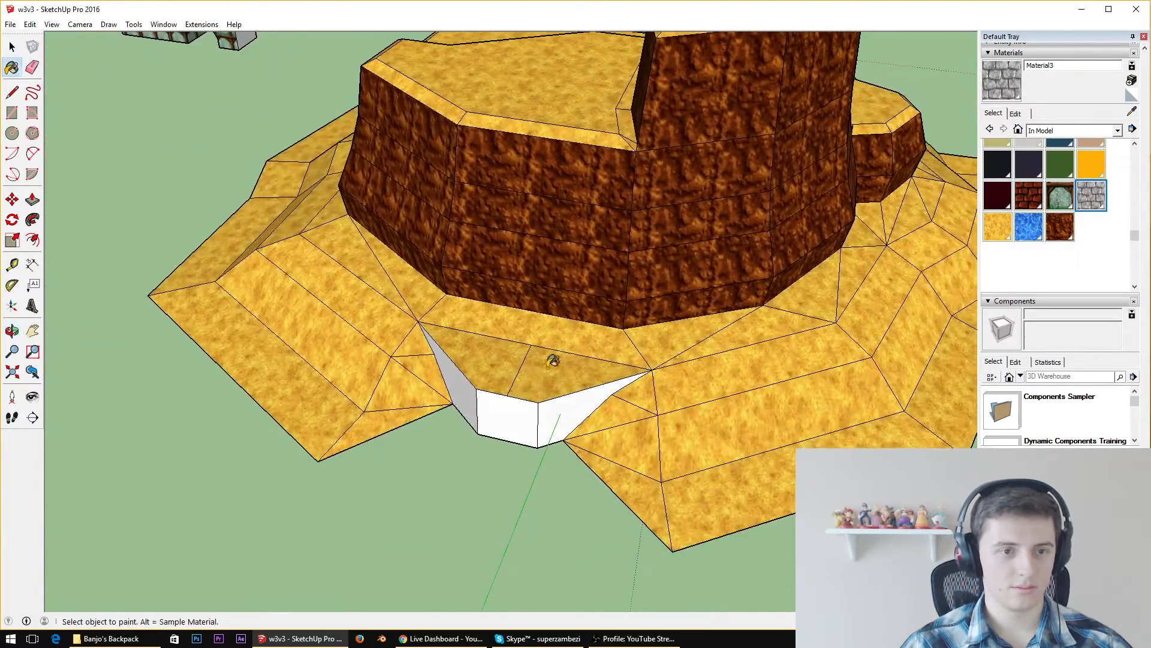
left_click(558, 369)
left_click(509, 354)
Paint the front and two angled wall faces below the ledge with the same stone texture
scroll(611, 566, "up", 5)
scroll(611, 566, "up", 3)
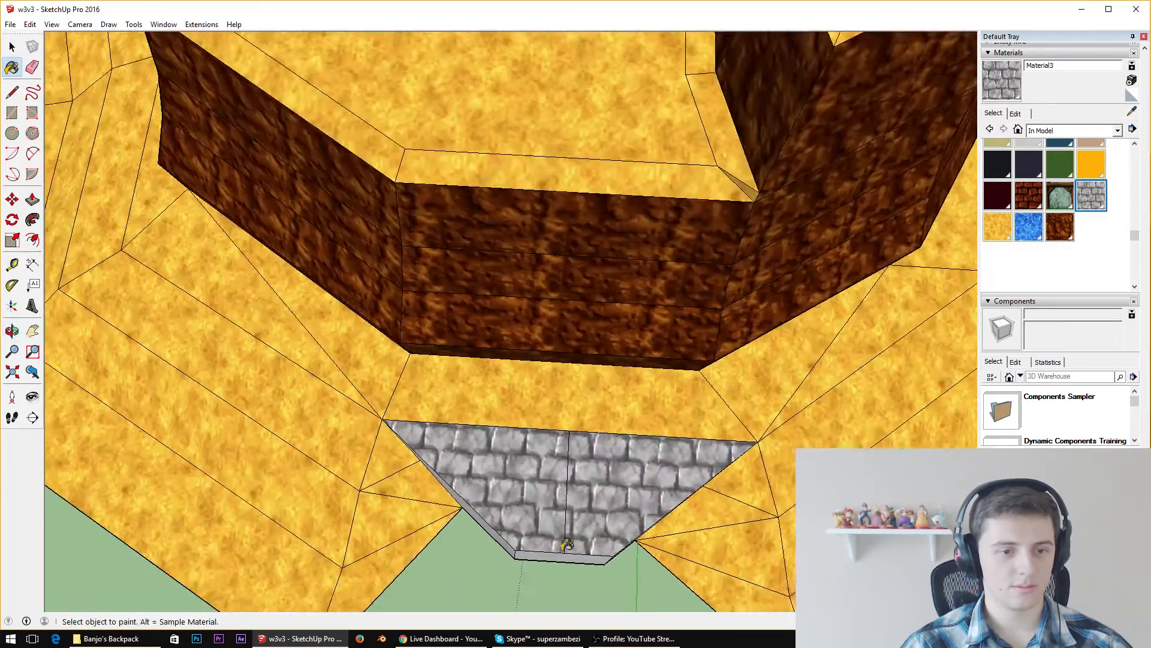
mouse_move(560, 534)
middle_mouse_down()
mouse_move(534, 479)
mouse_move(526, 493)
middle_mouse_up()
left_click(557, 530)
left_click(510, 535)
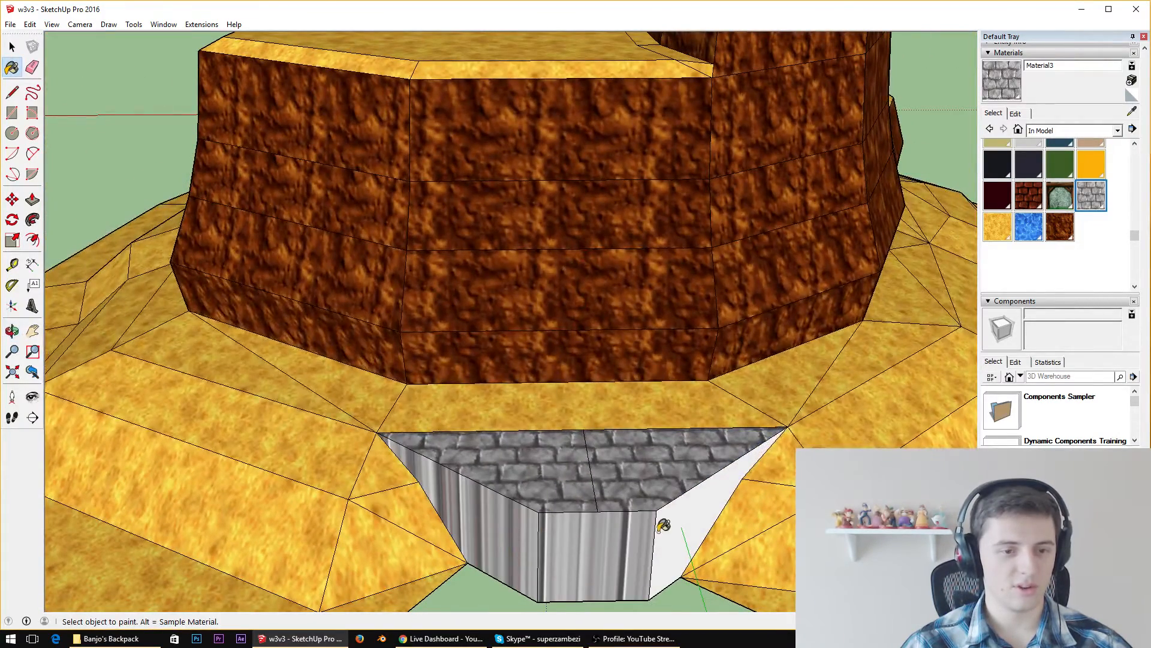
left_click(666, 526)
Try to divide a vertical corner edge of the ledge's front wall face into 7 segments
scroll(608, 472, "down", 8)
scroll(624, 569, "up", 8)
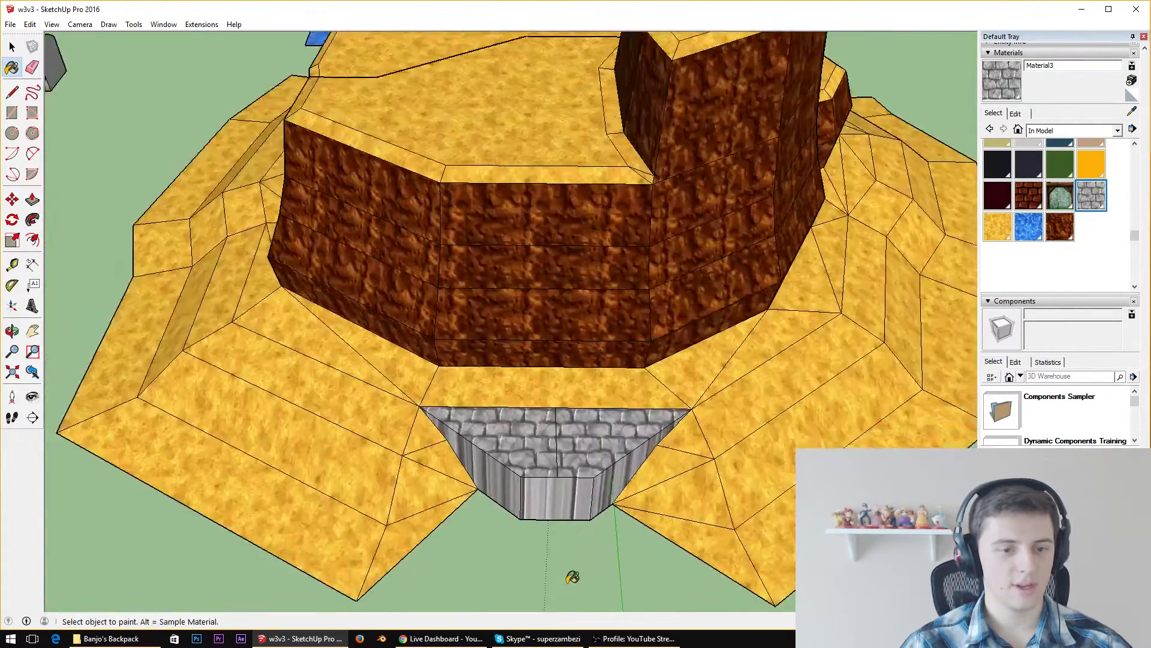
middle_click_drag(530, 438, 548, 321)
scroll(549, 319, "down", 3)
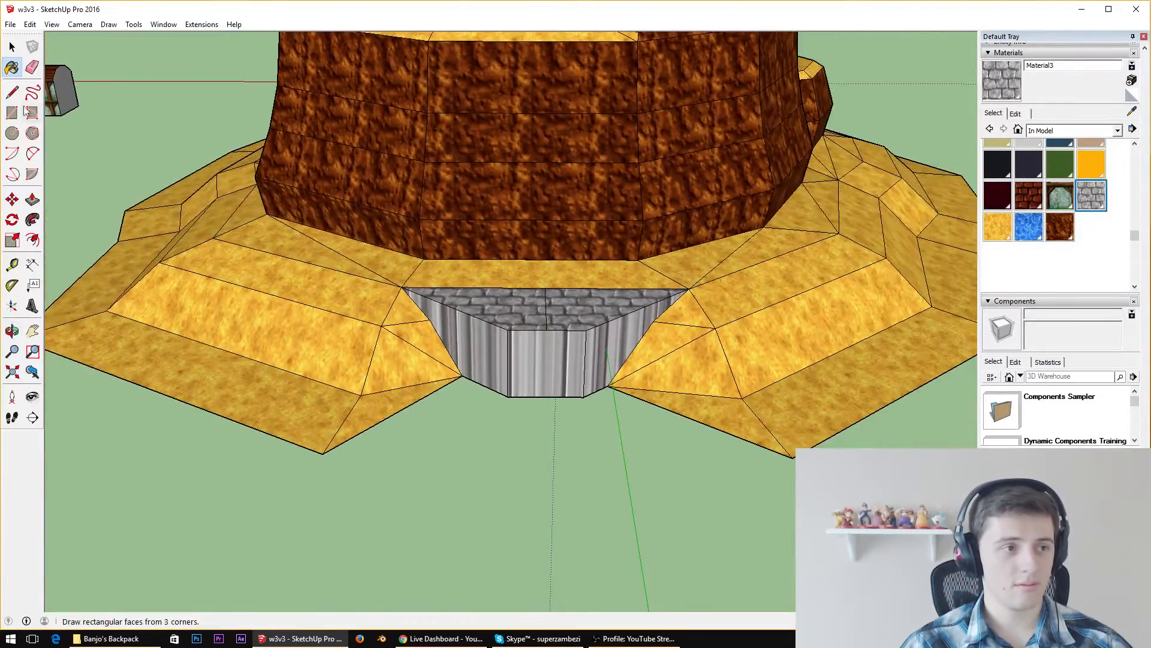
key("l")
scroll(635, 322, "up", 3)
scroll(650, 378, "up", 2)
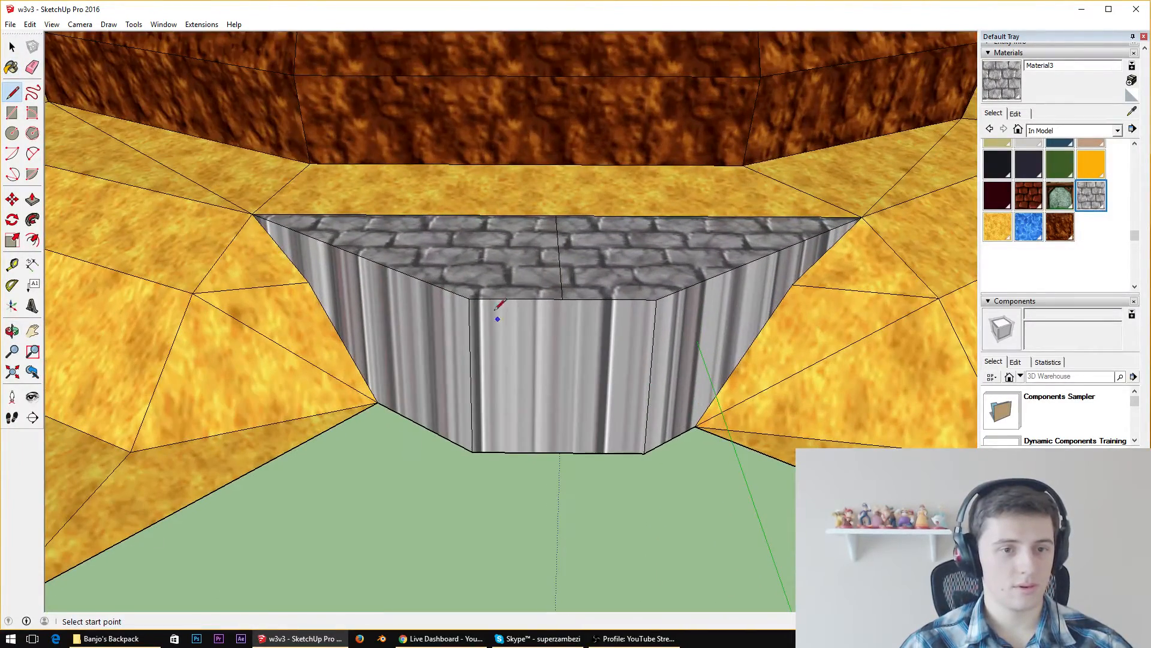
key("space")
right_click(470, 384)
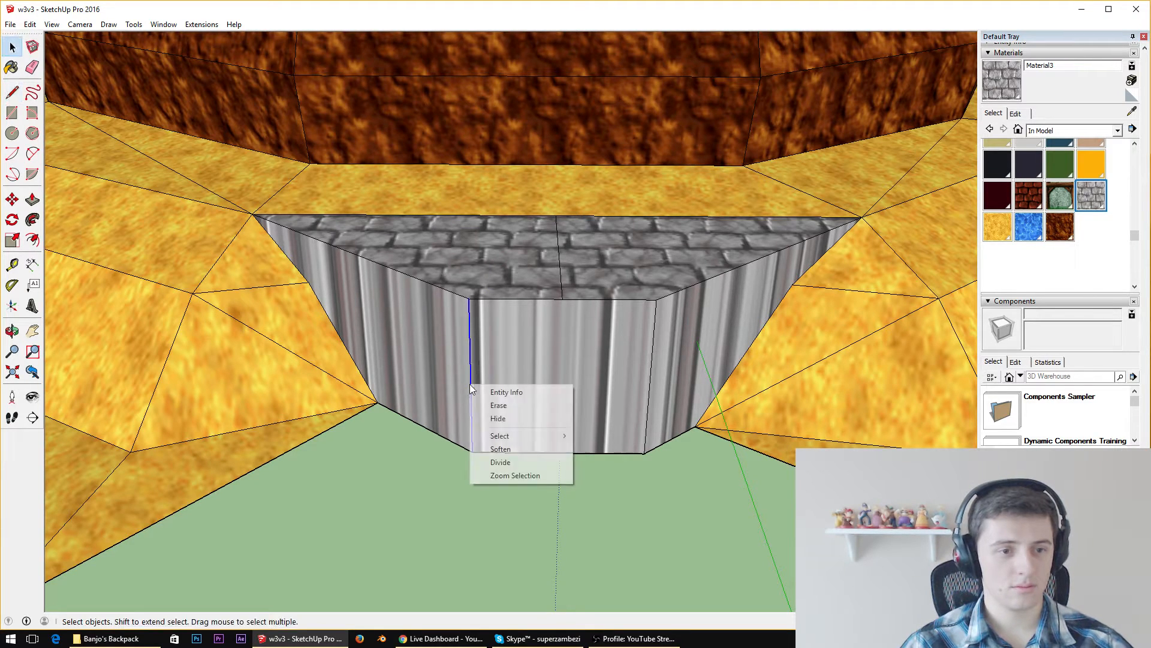
left_click(500, 461)
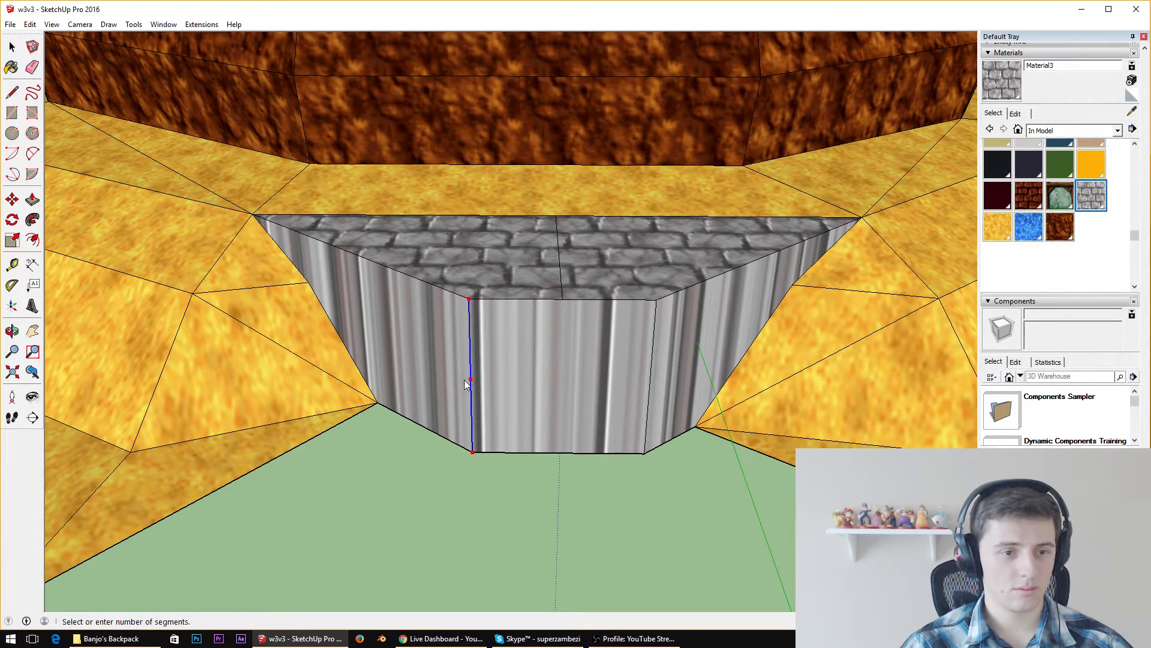
left_click(475, 438)
Try a horizontal edge across the ledge's front wall face just above its base, and undo it
left_click(12, 92)
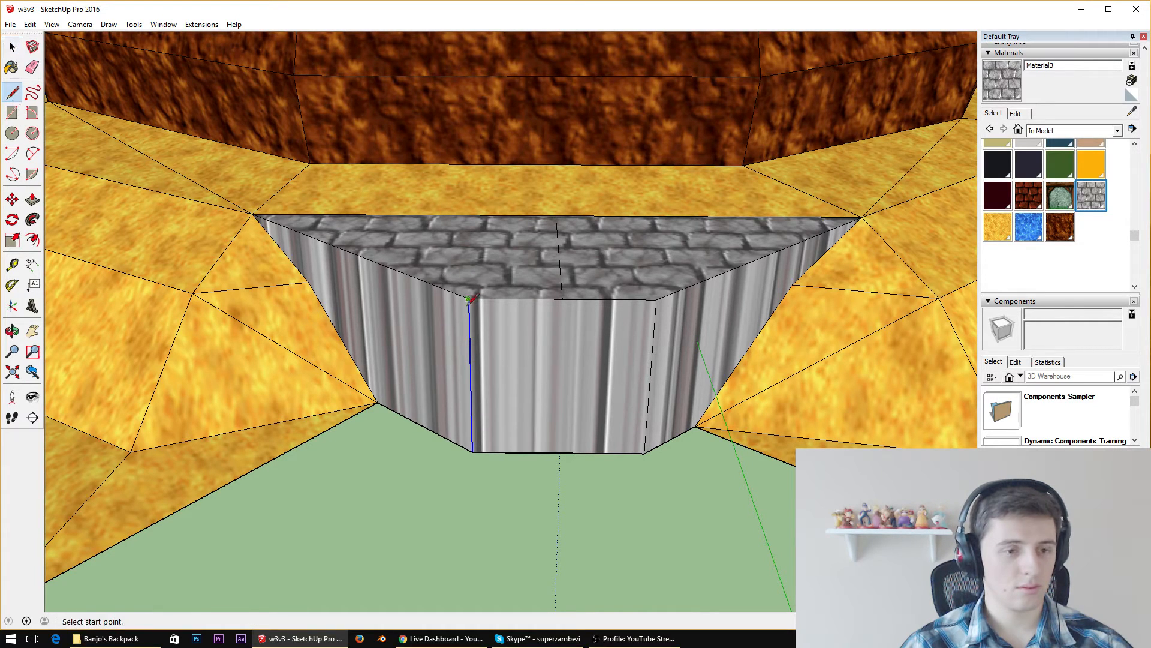
scroll(476, 390, "up", 3)
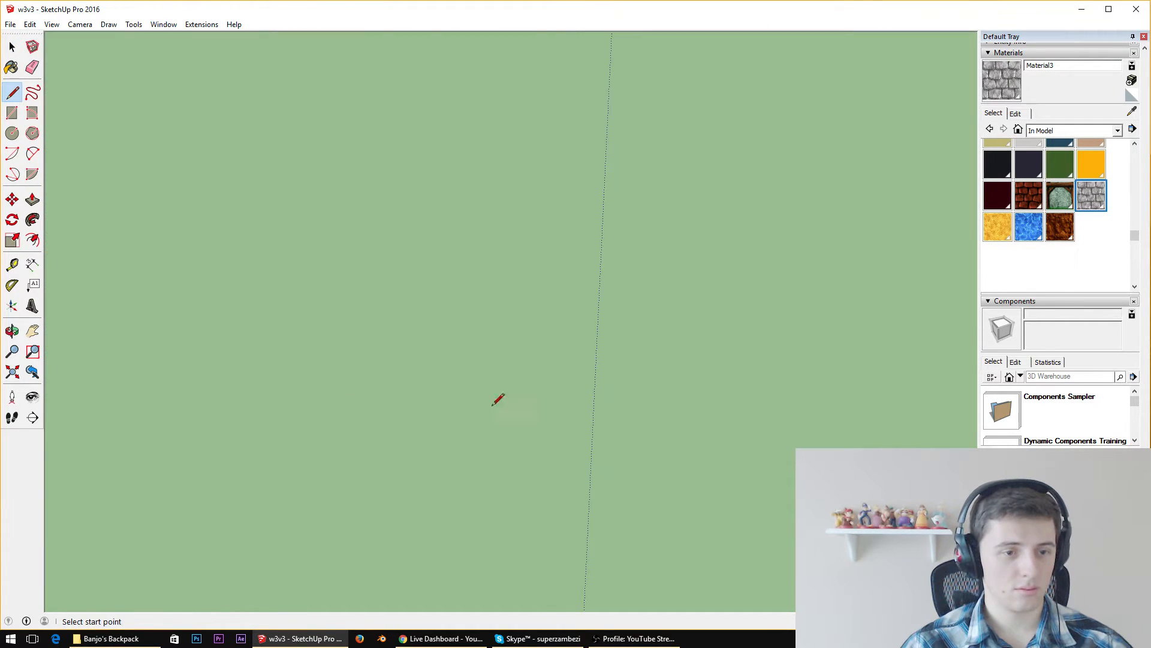
scroll(501, 398, "down", 4)
scroll(534, 303, "up", 4)
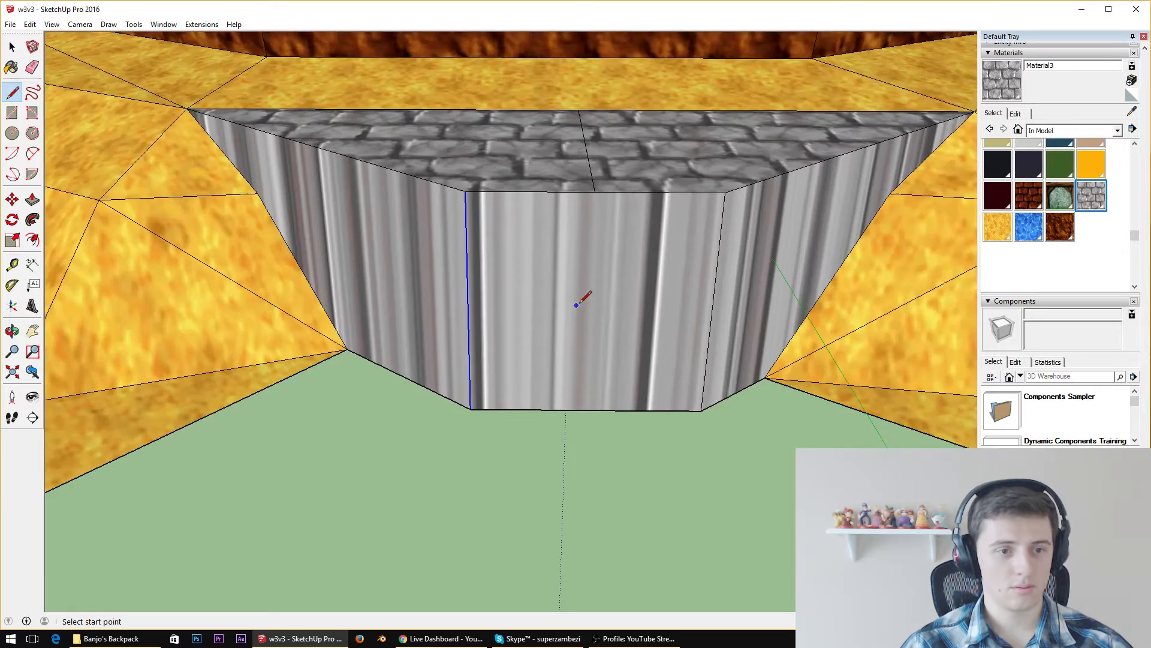
scroll(577, 305, "up", 2)
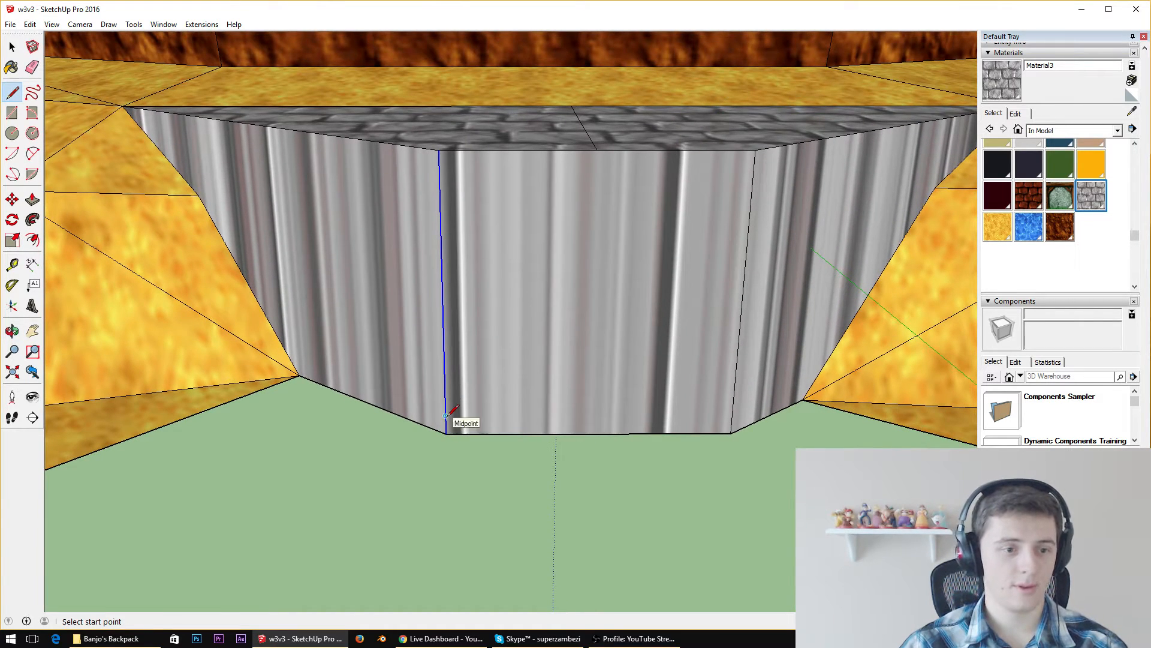
left_click(445, 415)
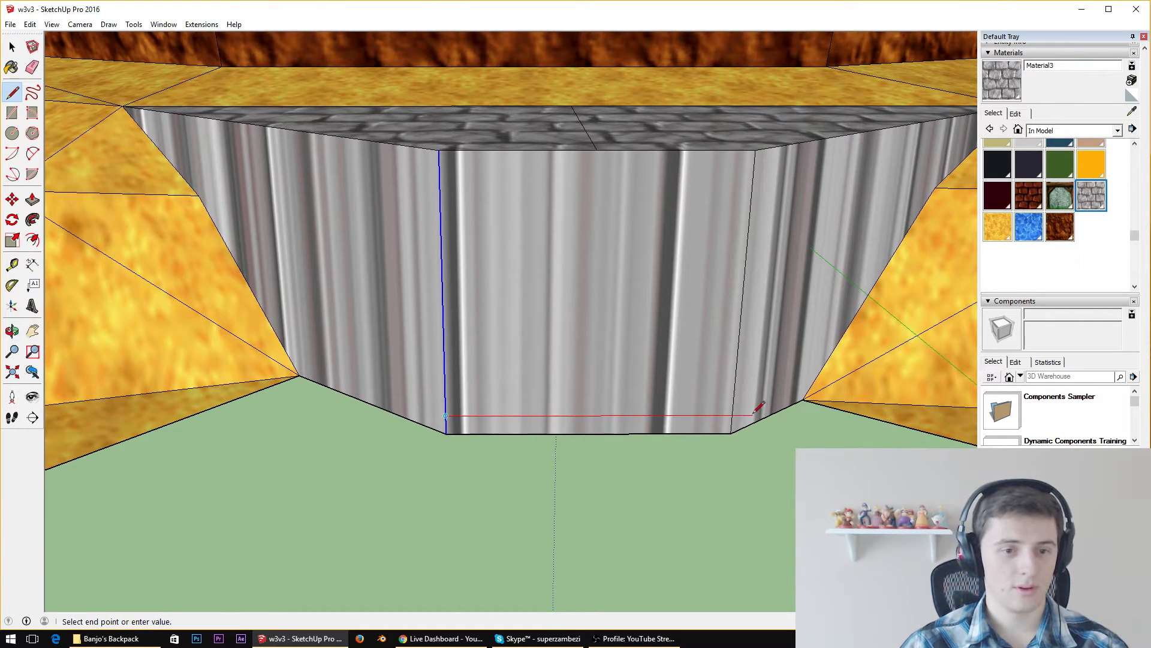
left_click(731, 415)
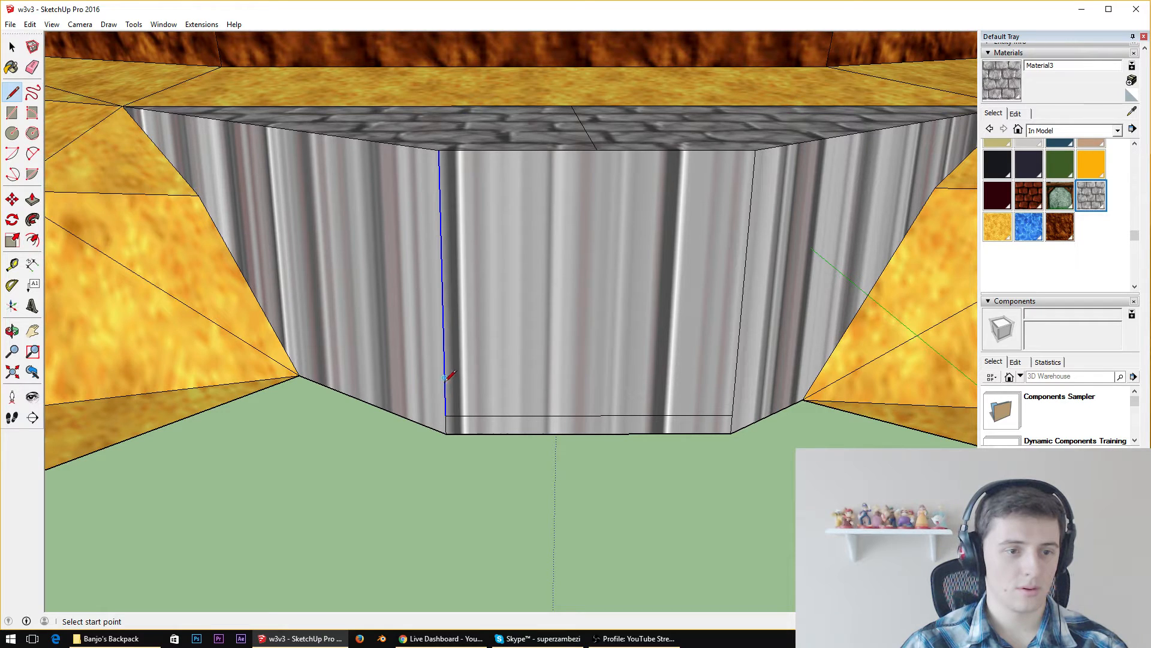
key("ctrl+z")
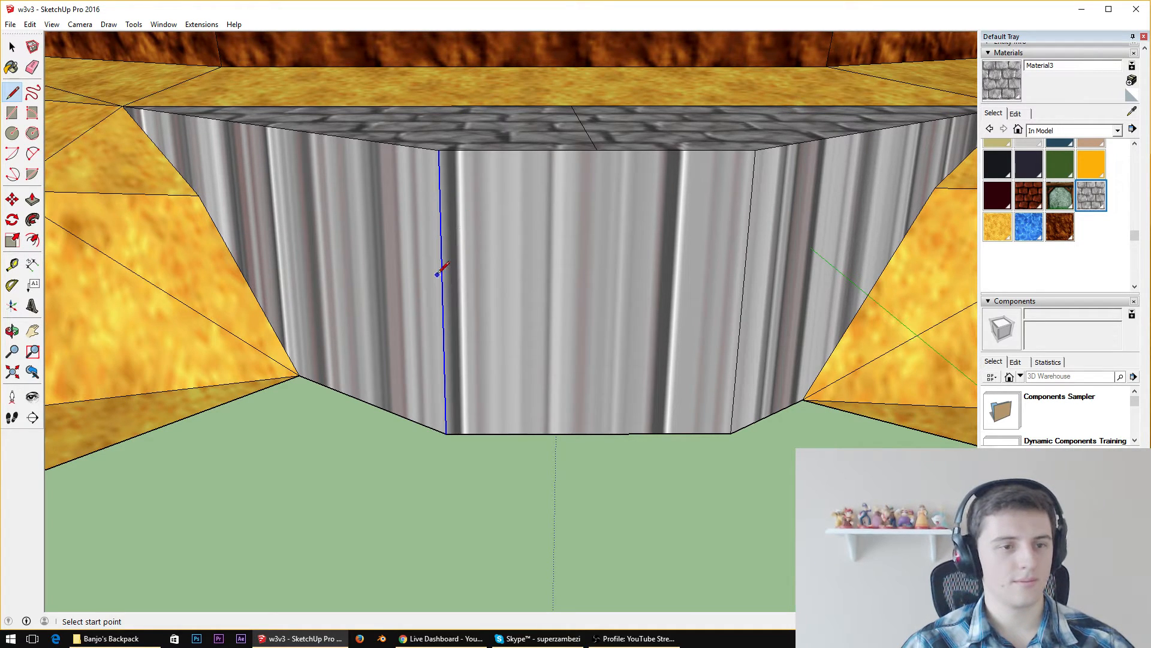
Divide the front wall face's vertical corner edge into 7 equal segments again
right_click(441, 306)
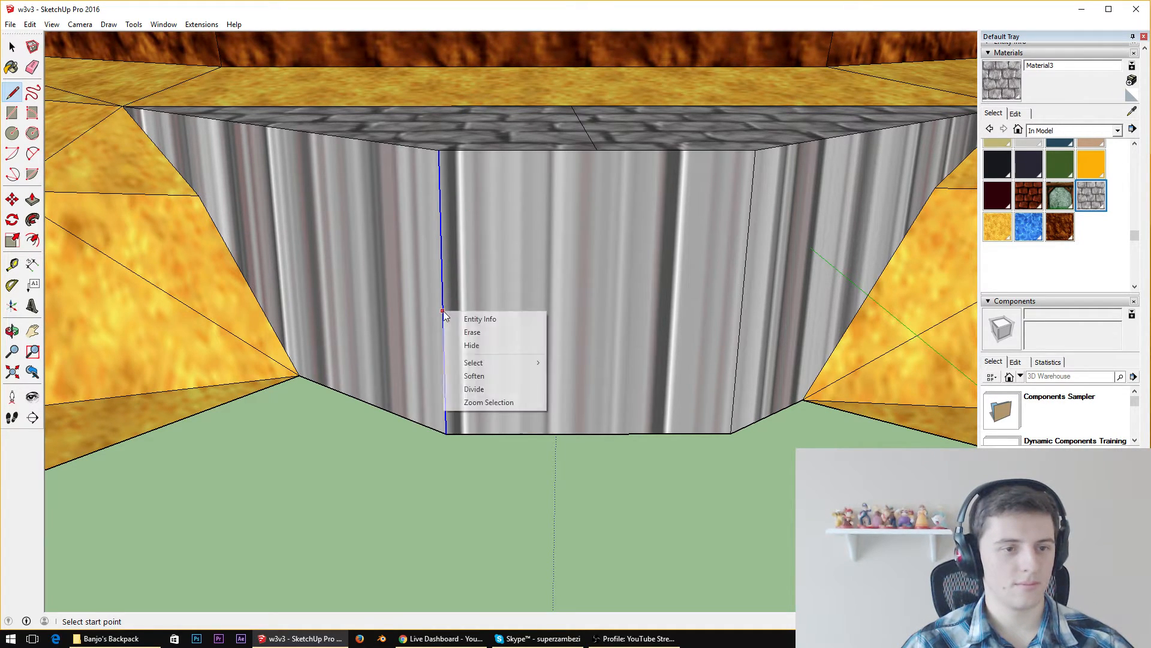
left_click(480, 387)
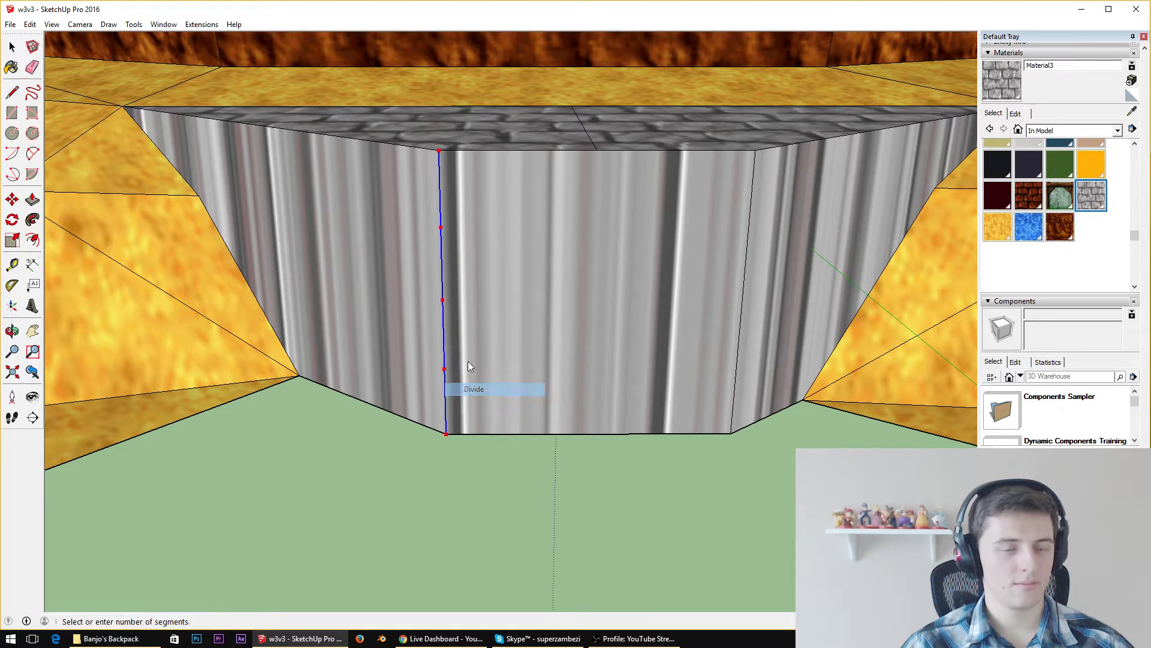
left_click(462, 400)
key("l")
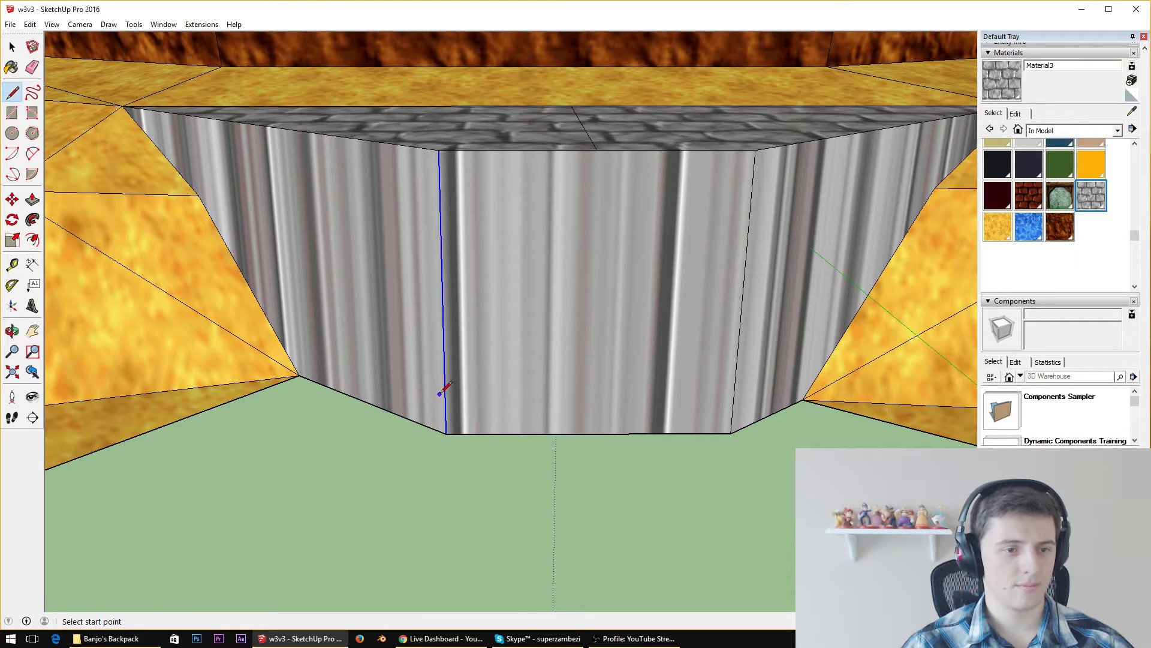
Draw six horizontal edges across the ledge's front wall face from the division points of its vertical corner edge to the opposite edge
key("Escape")
left_click(733, 396)
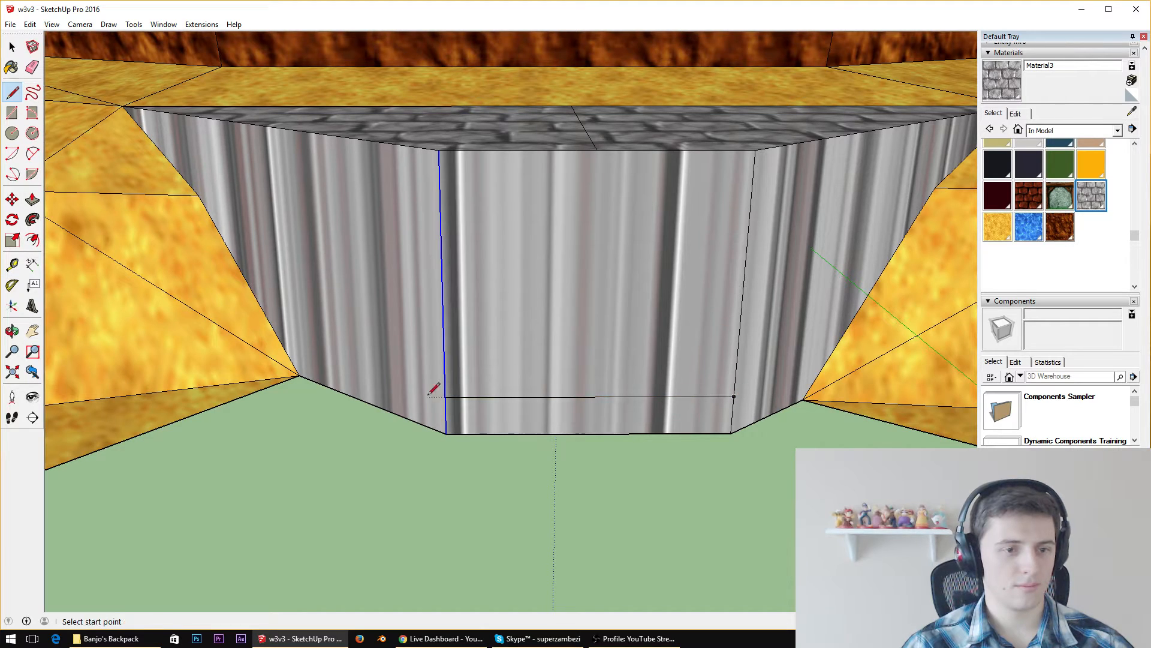
left_click(443, 358)
left_click(737, 359)
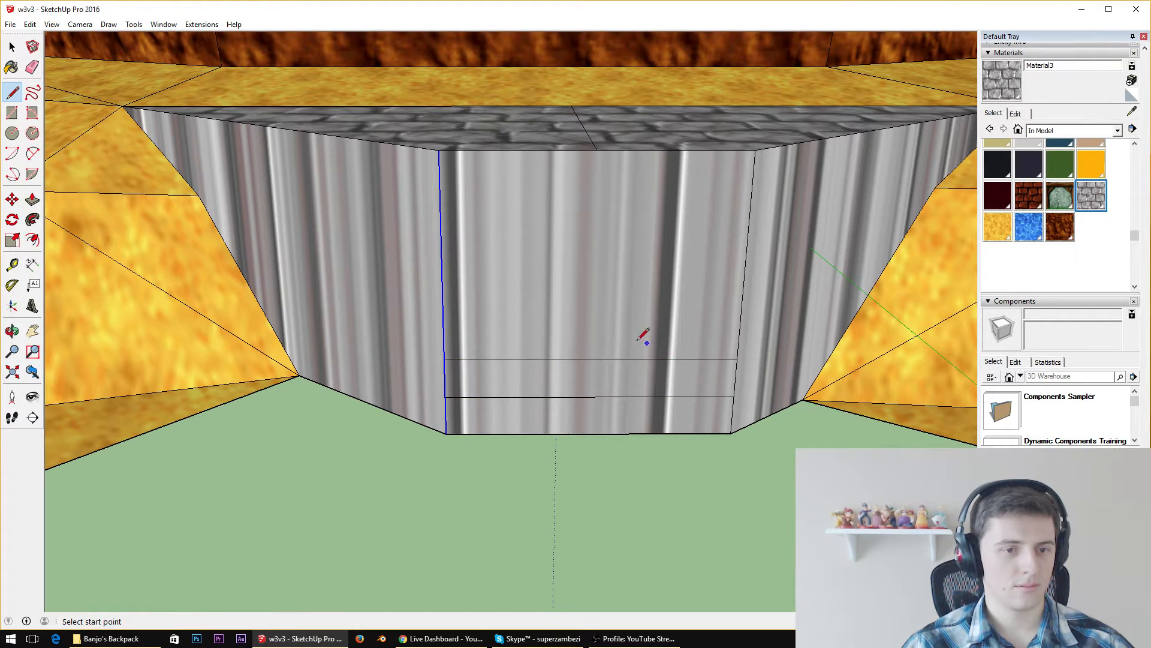
left_click(443, 319)
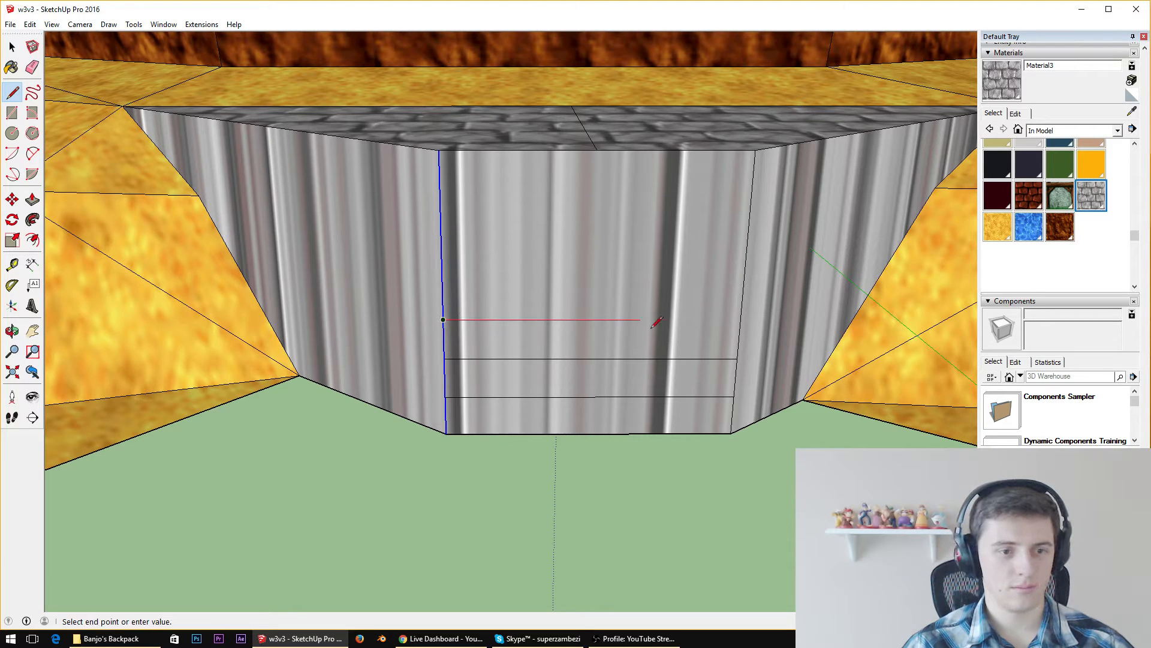
left_click(741, 319)
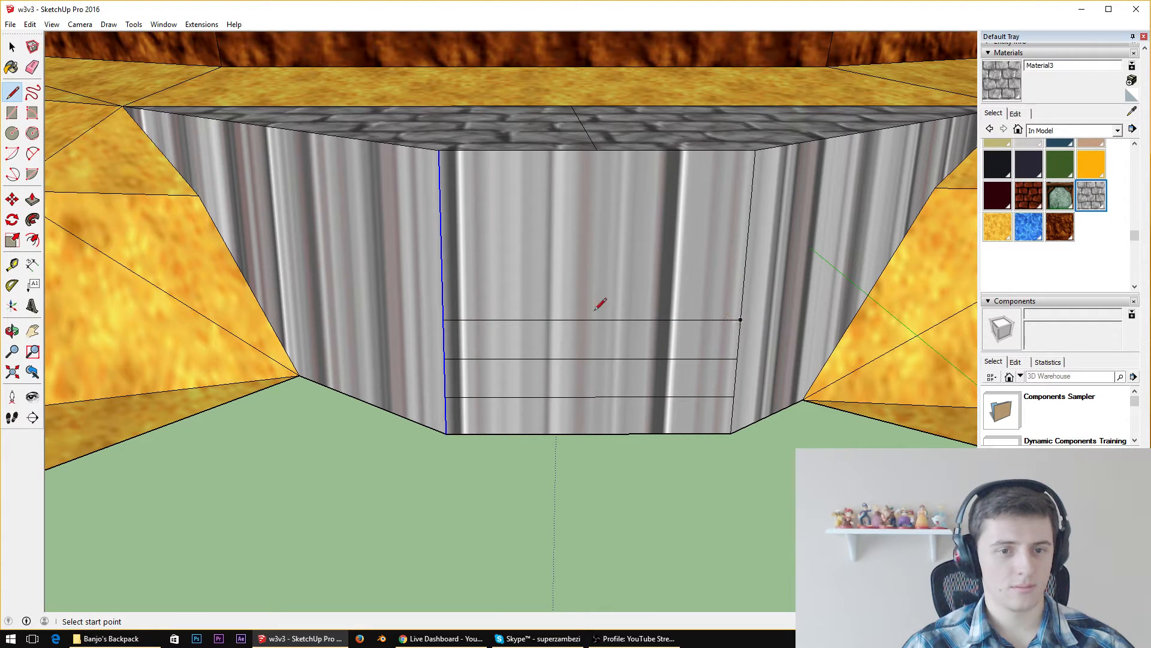
left_click(442, 279)
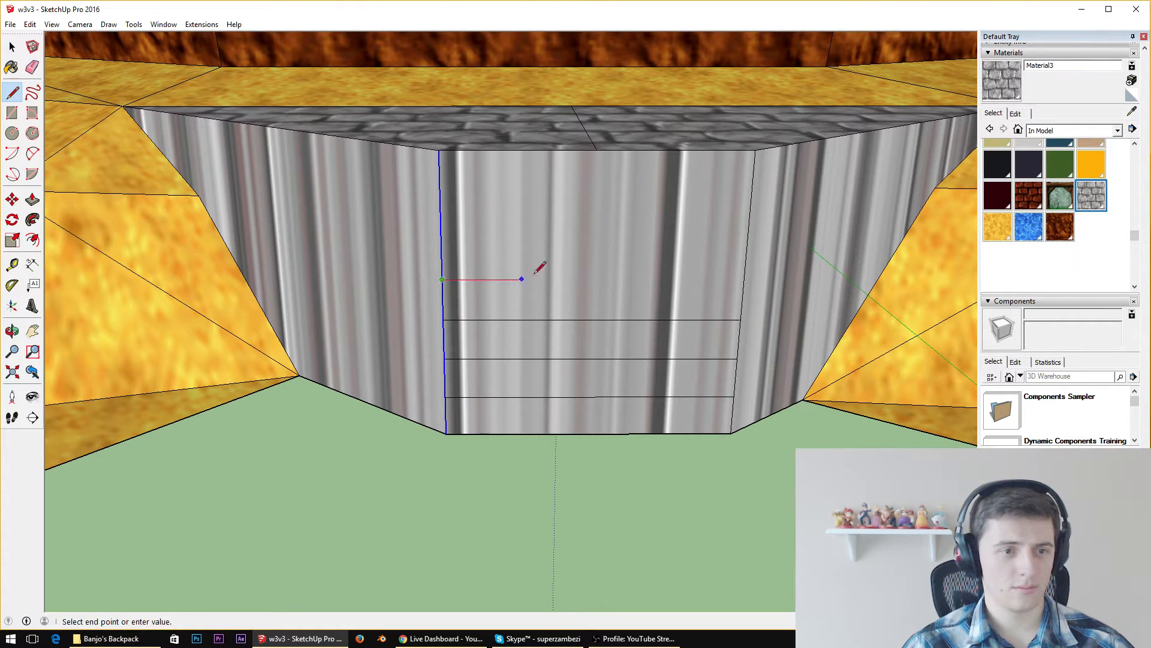
left_click(744, 278)
left_click(441, 236)
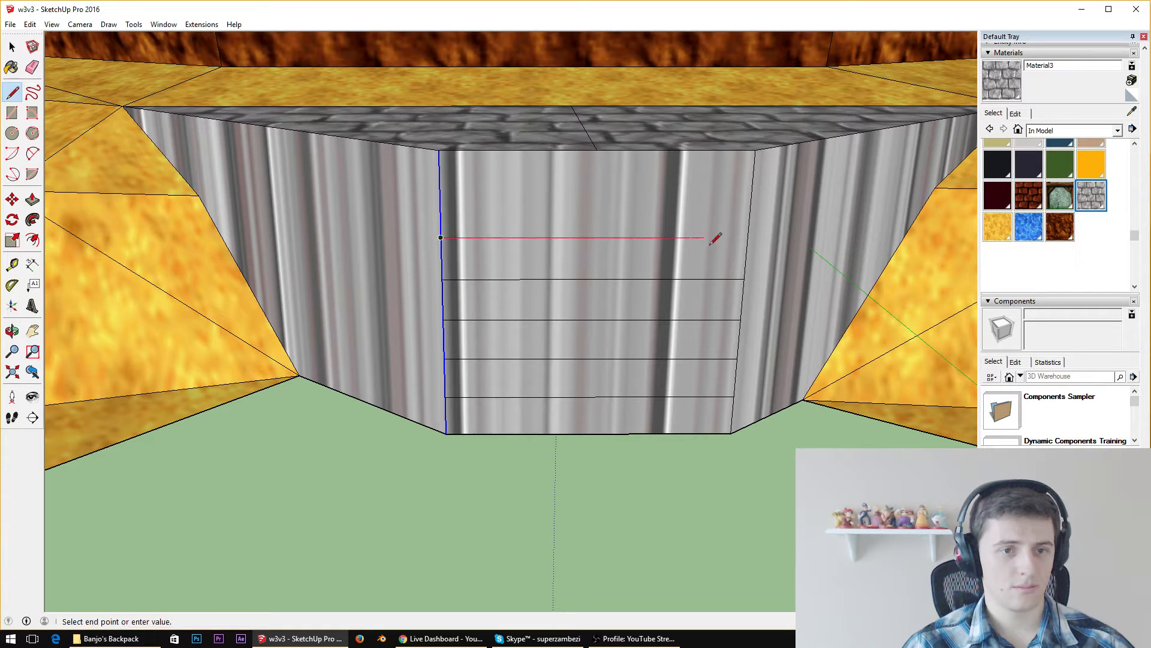
left_click(748, 237)
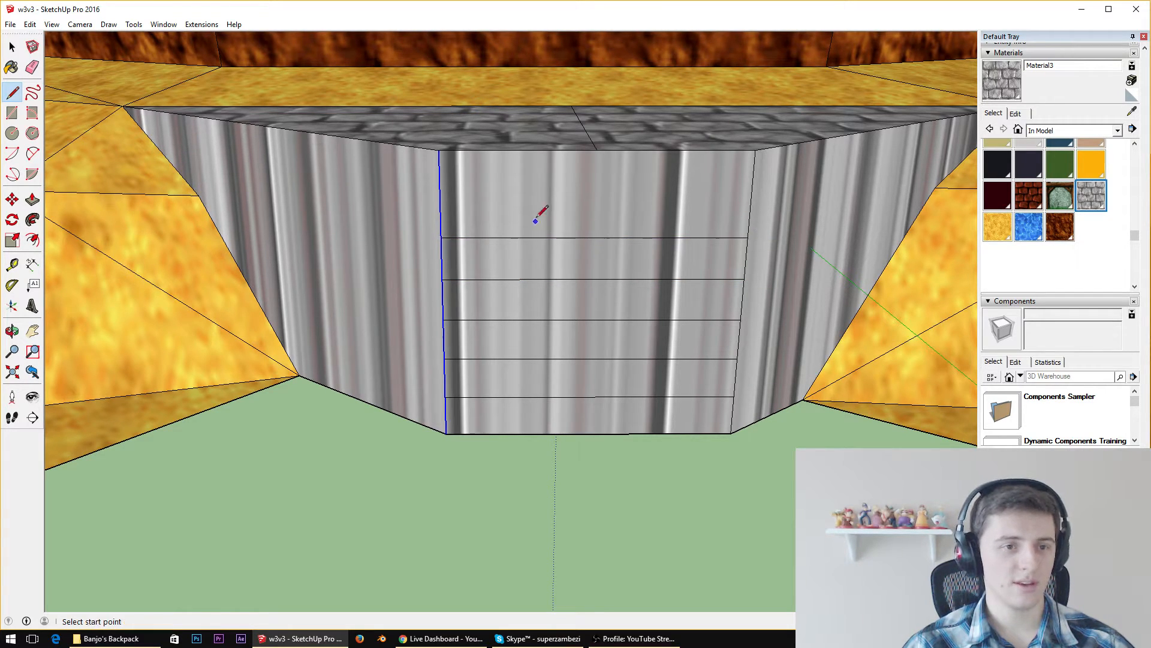
left_click(440, 194)
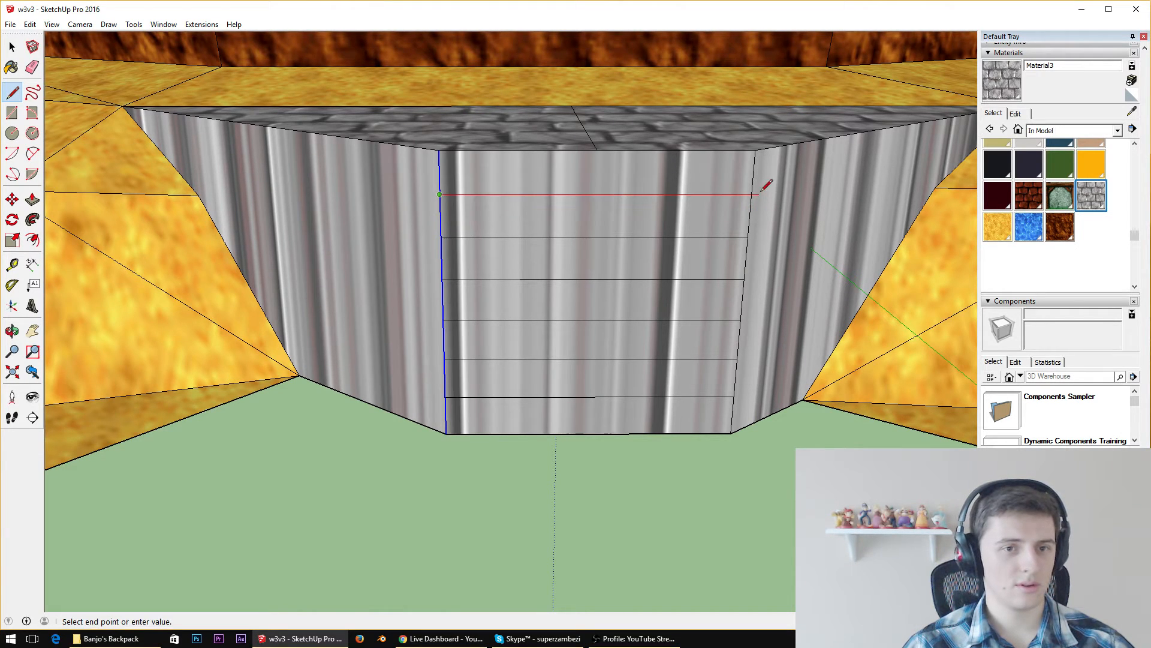
left_click(752, 193)
Save the model as a new version named w3v4 in the World 3 folder
left_click(10, 24)
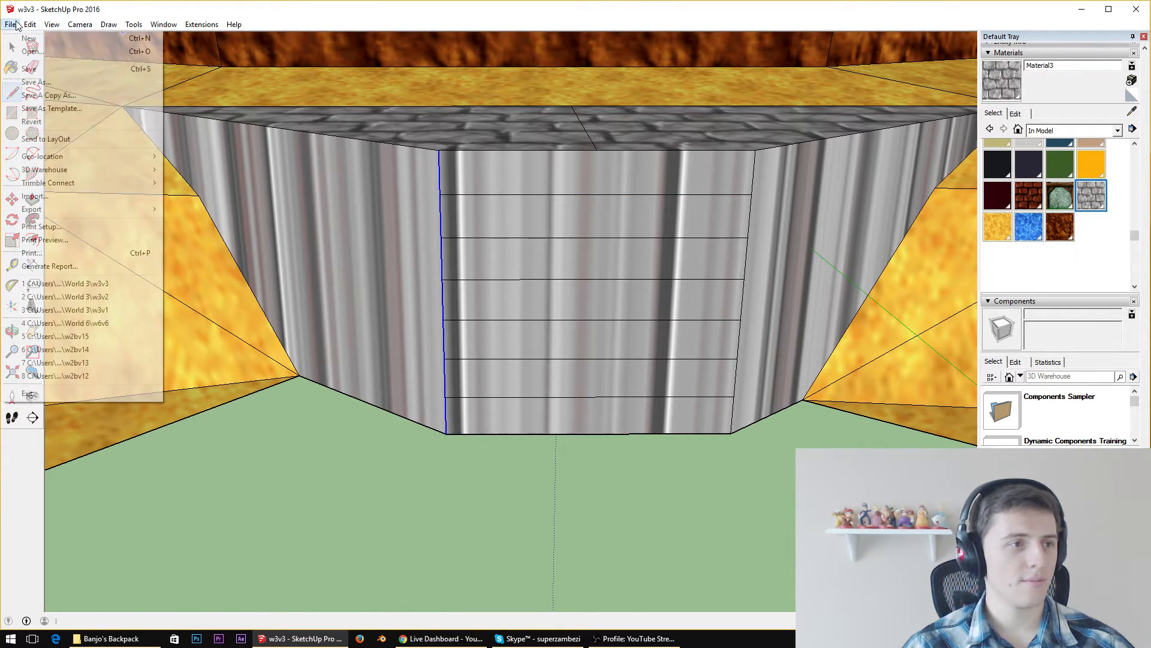
left_click(42, 84)
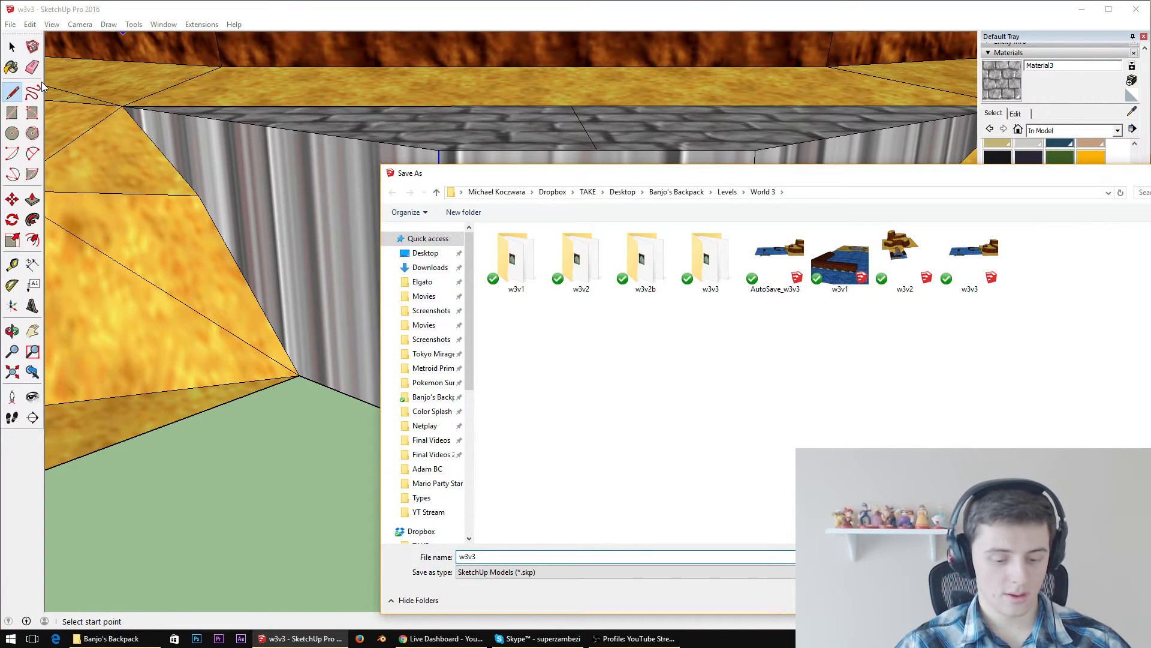
key("BackSpace")
type("4")
key("Return")
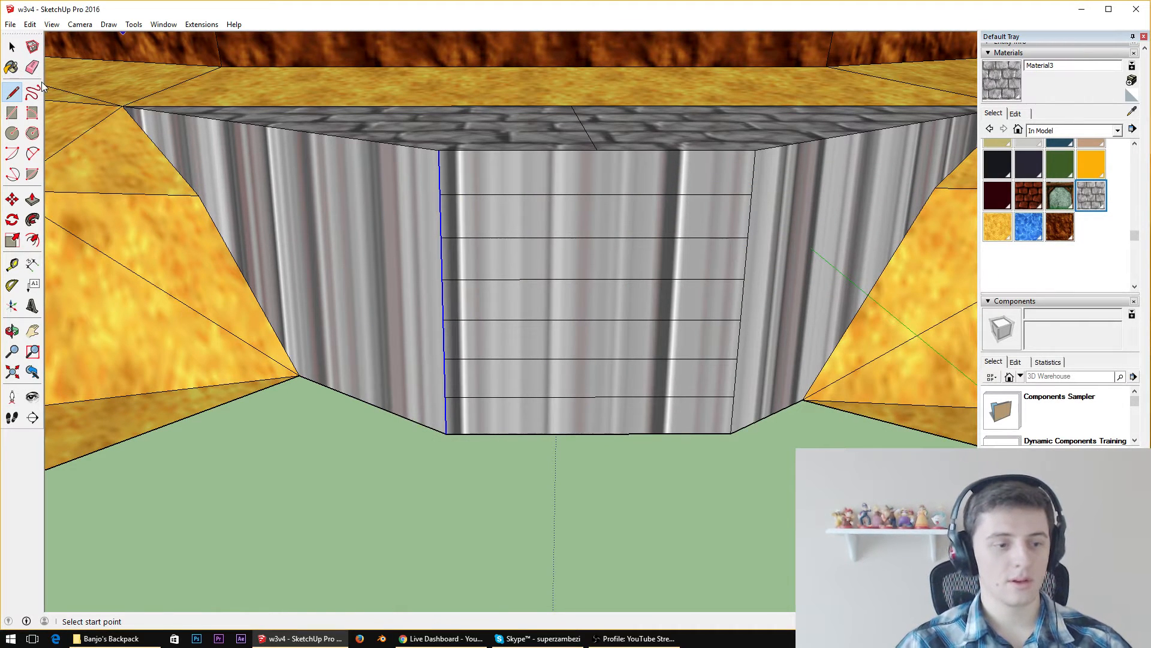
Open the hub2av2 model from the Beta levels' Lair Hub, Hub 2 - A folder, and close it again
left_click(12, 25)
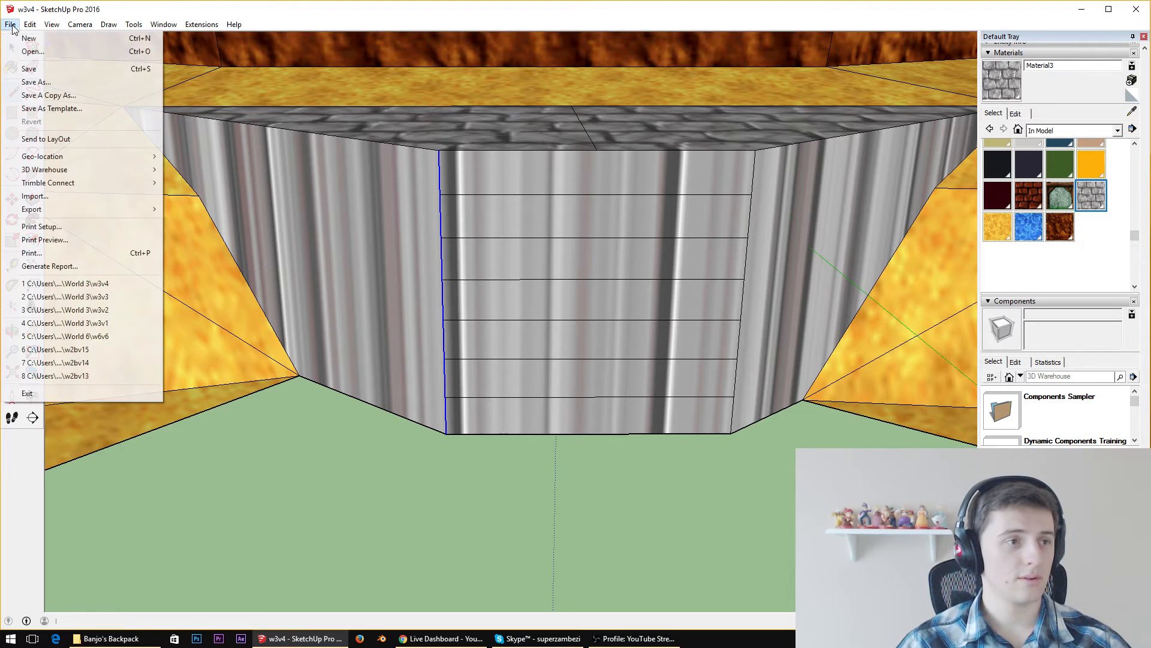
left_click(33, 51)
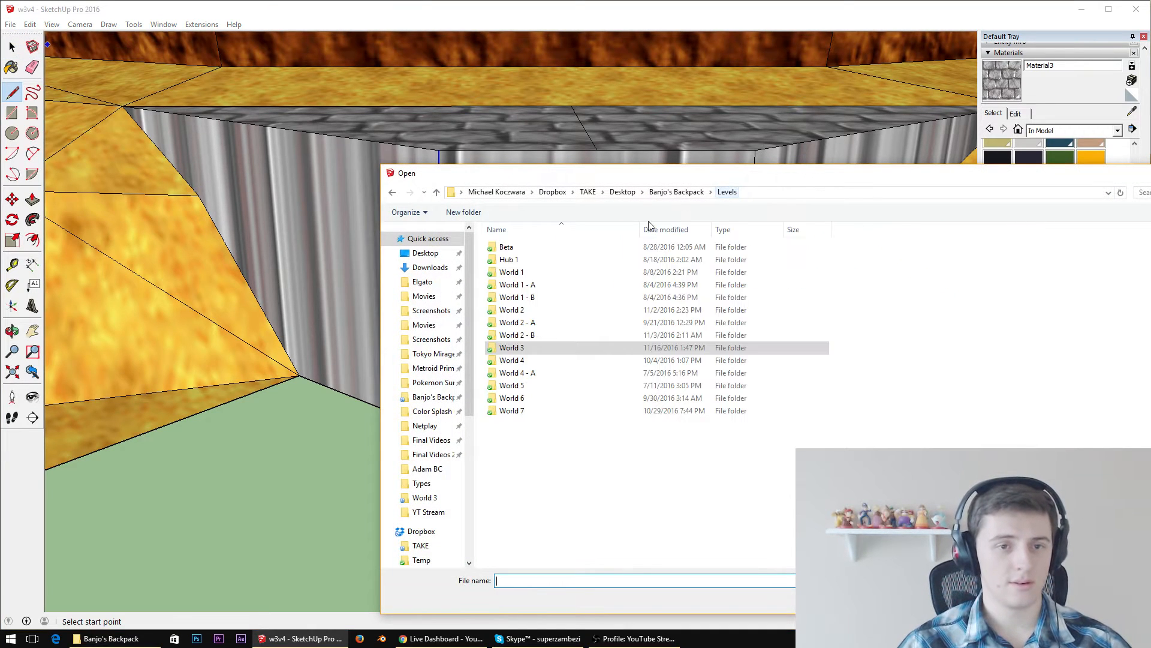
double_click(534, 247)
double_click(515, 272)
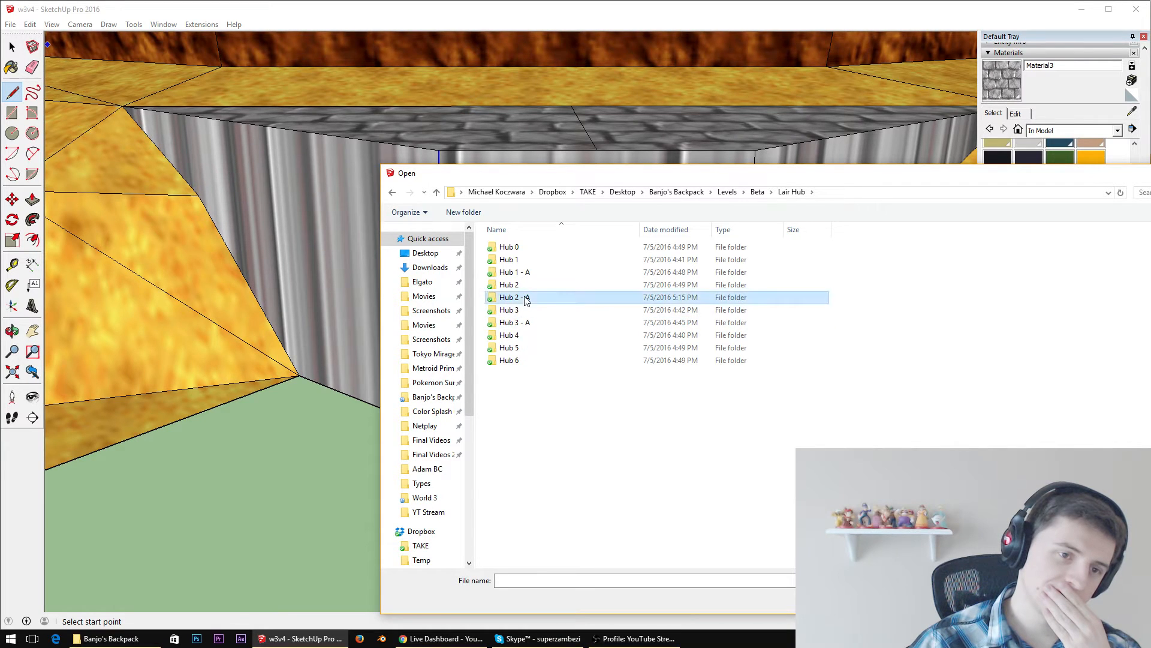
double_click(522, 298)
left_click(523, 272)
double_click(521, 273)
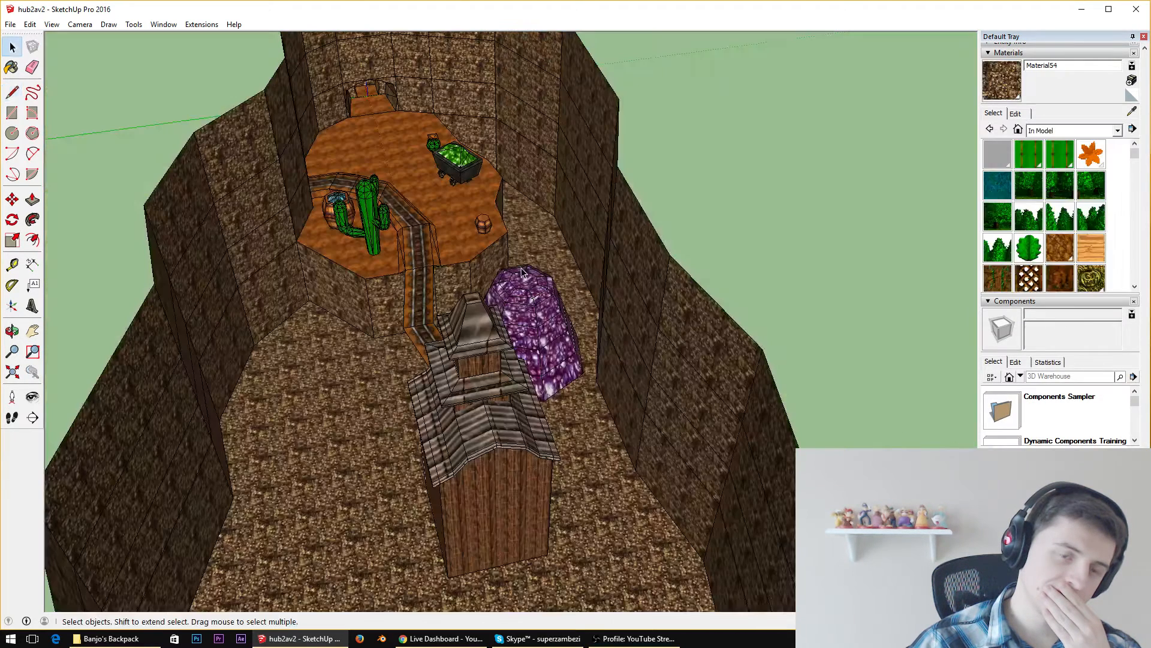
left_click(1132, 16)
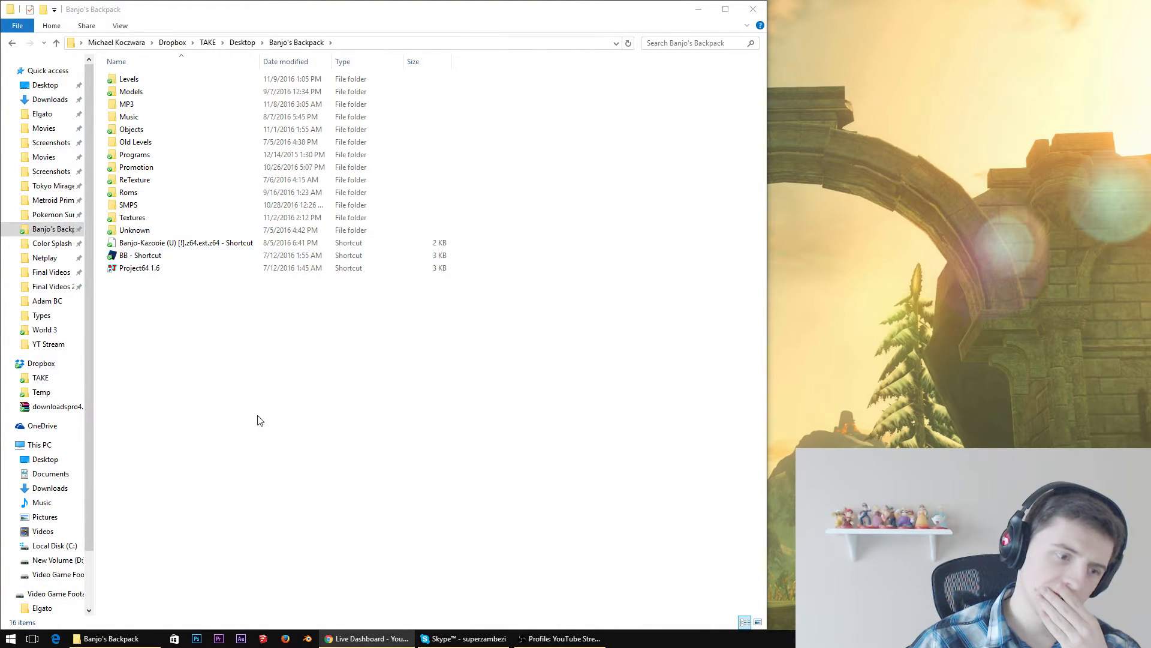
Reopen the recent hub2av2 model in SketchUp and widen the program window
right_click(262, 639)
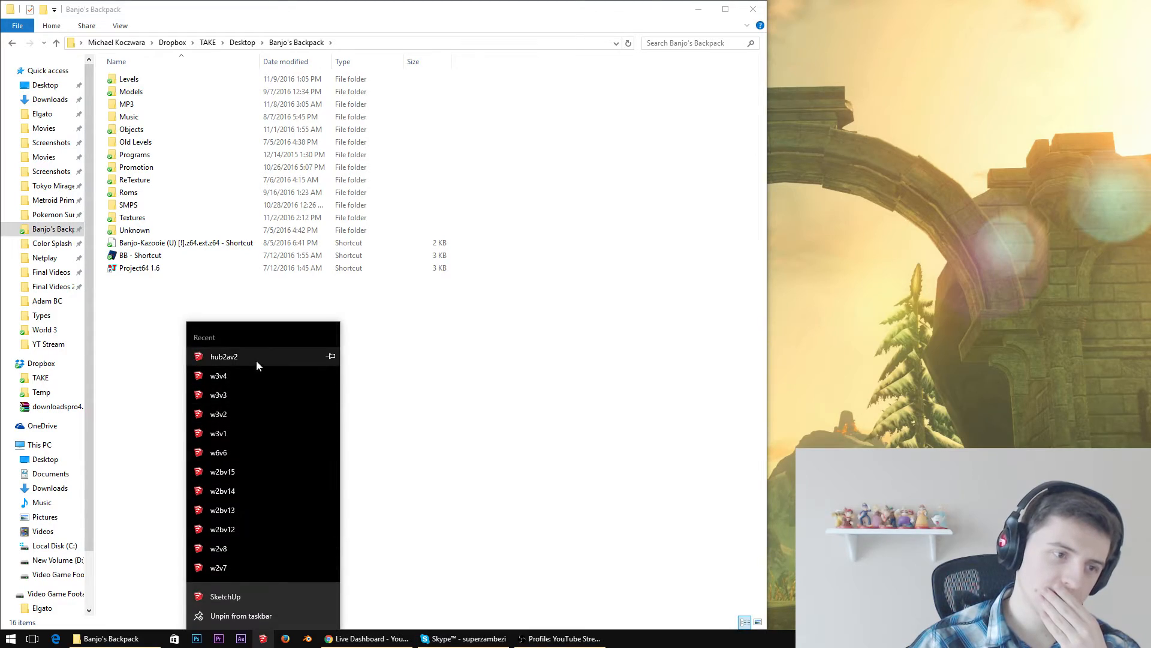
left_click(257, 361)
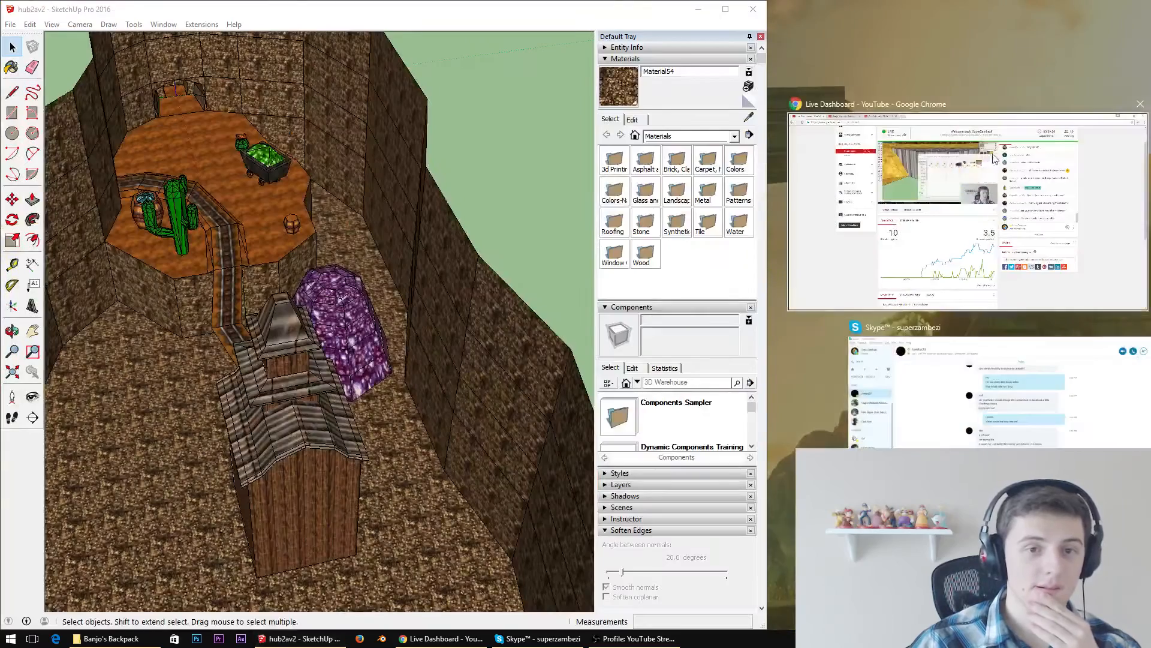
left_click_drag(766, 250, 1100, 255)
Open the hub3av8 model from the Beta levels' Lair Hub, Hub 3 - A folder and dismiss the file version notice
left_click(18, 28)
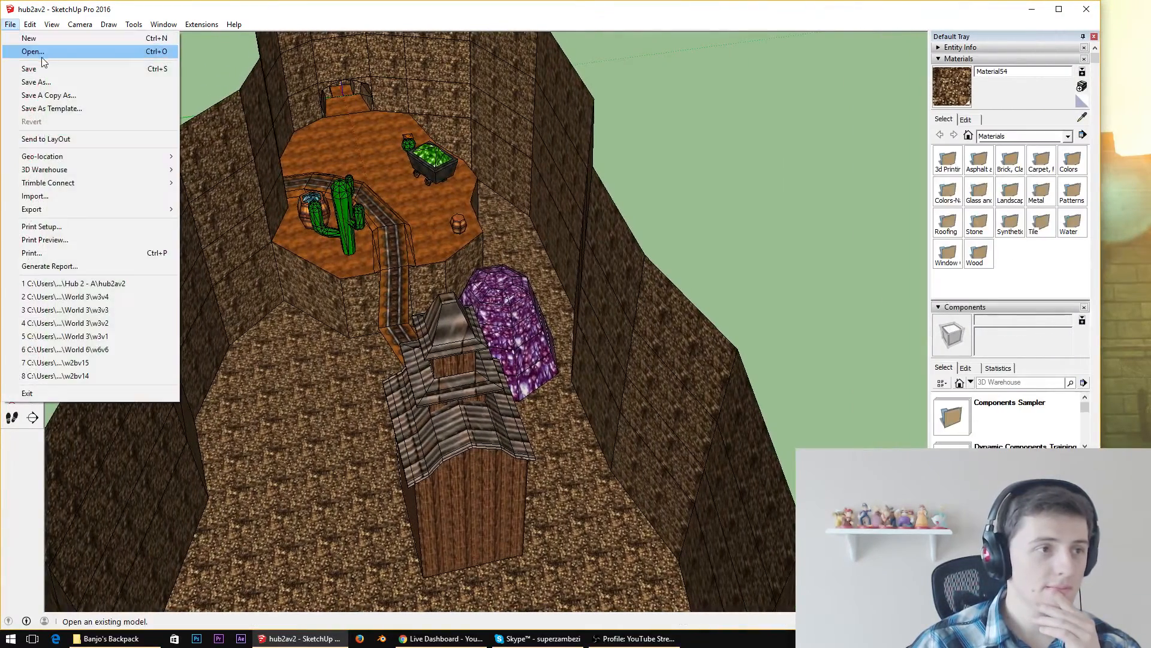
left_click(37, 54)
left_click(428, 331)
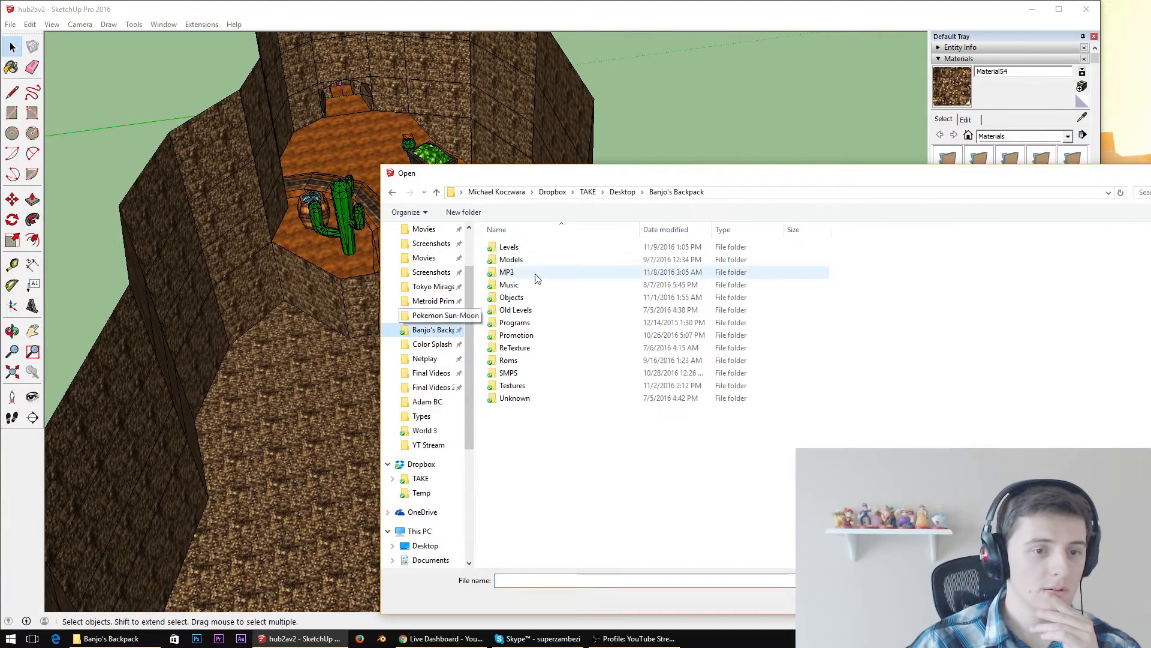
double_click(514, 248)
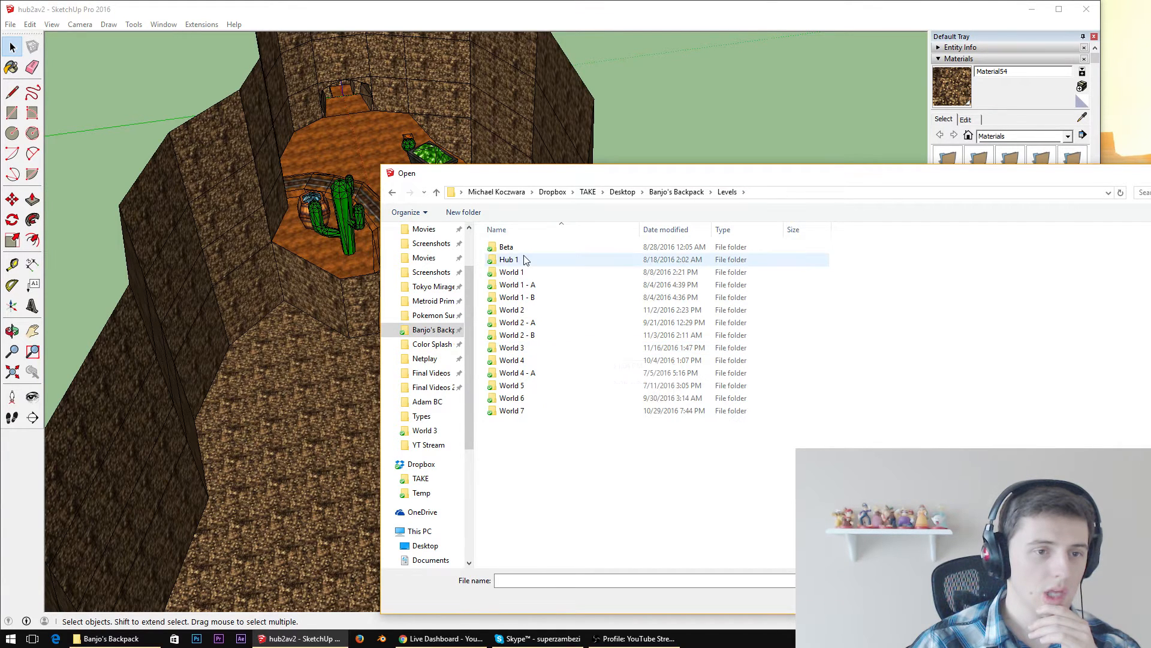
double_click(507, 247)
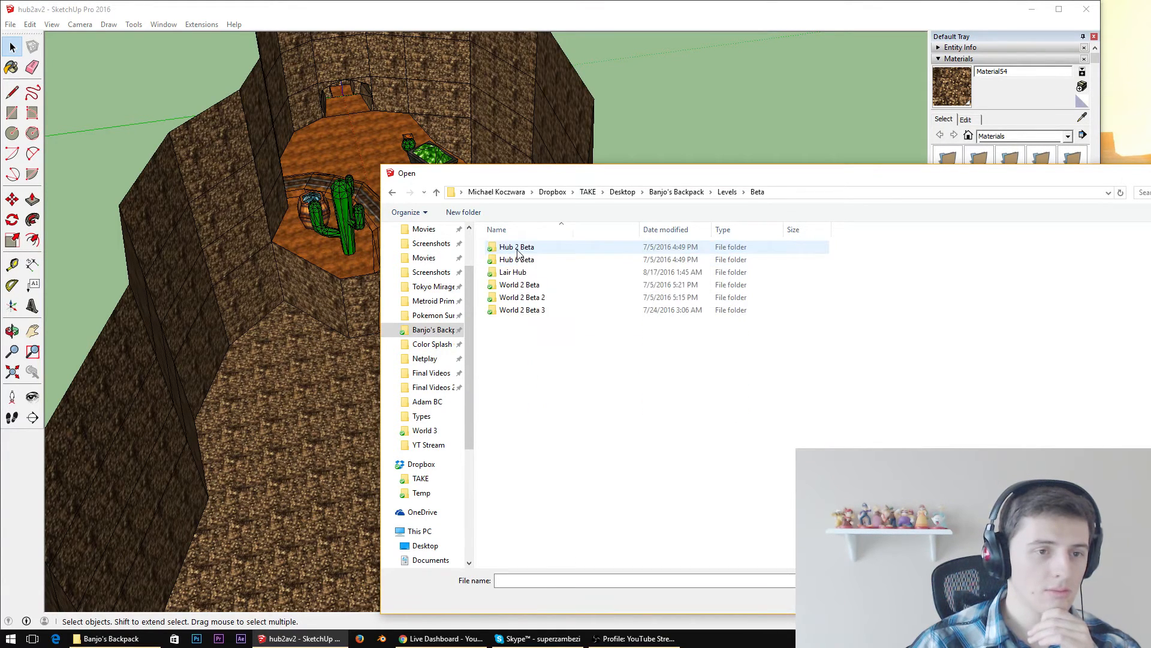
double_click(521, 273)
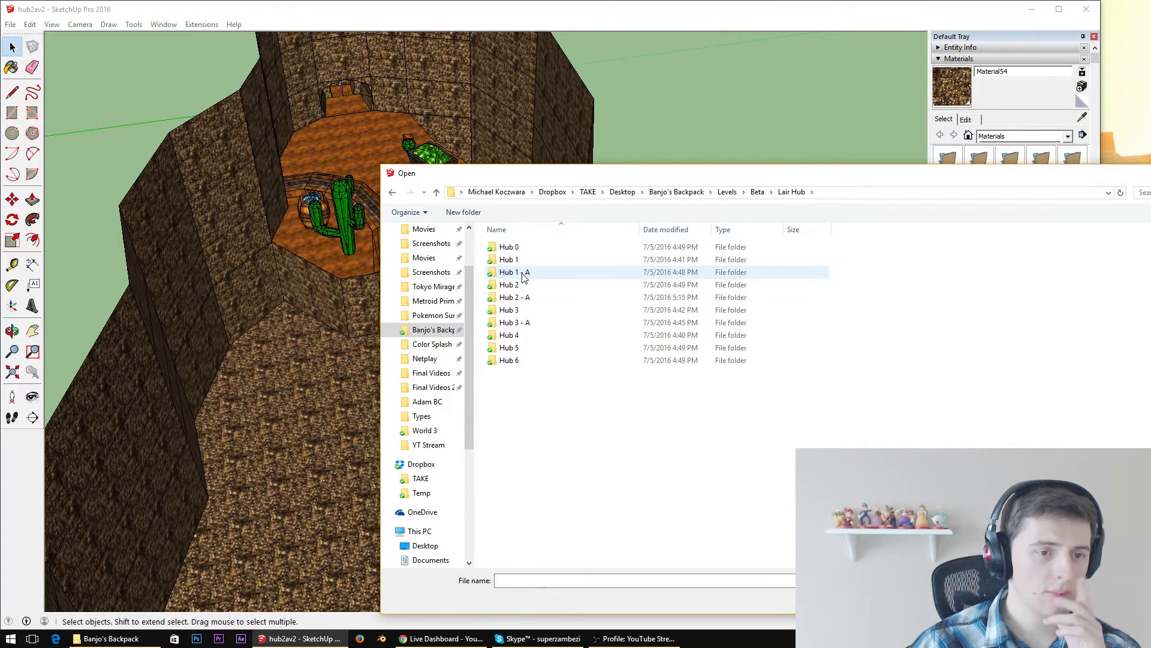
double_click(521, 324)
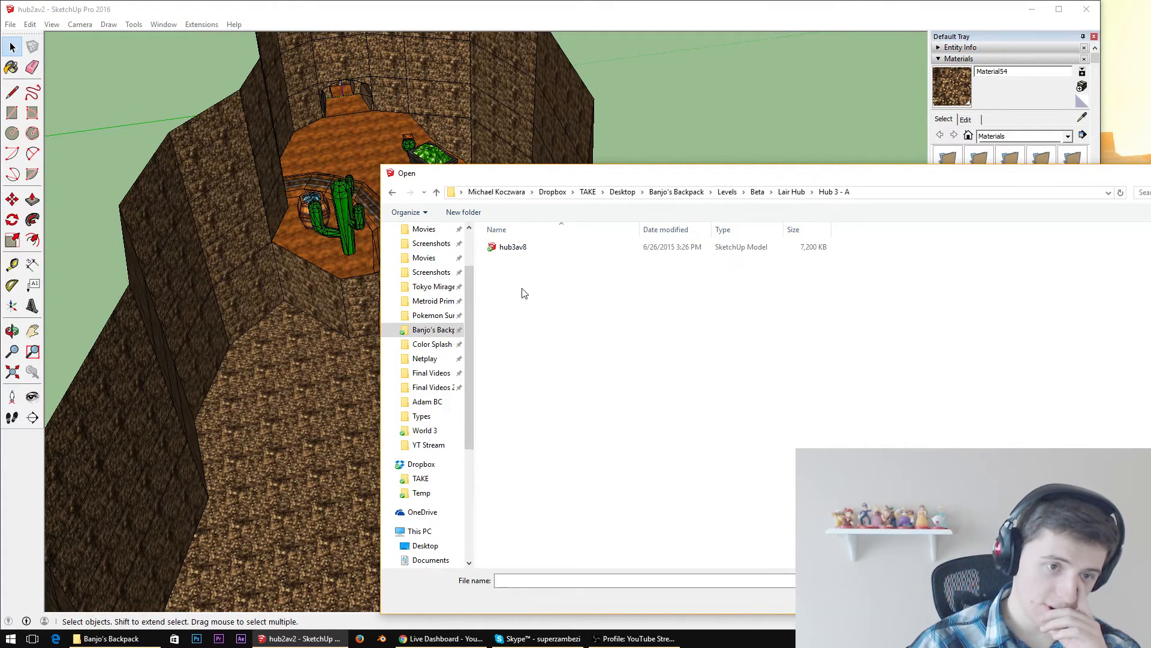
left_click(527, 248)
double_click(530, 251)
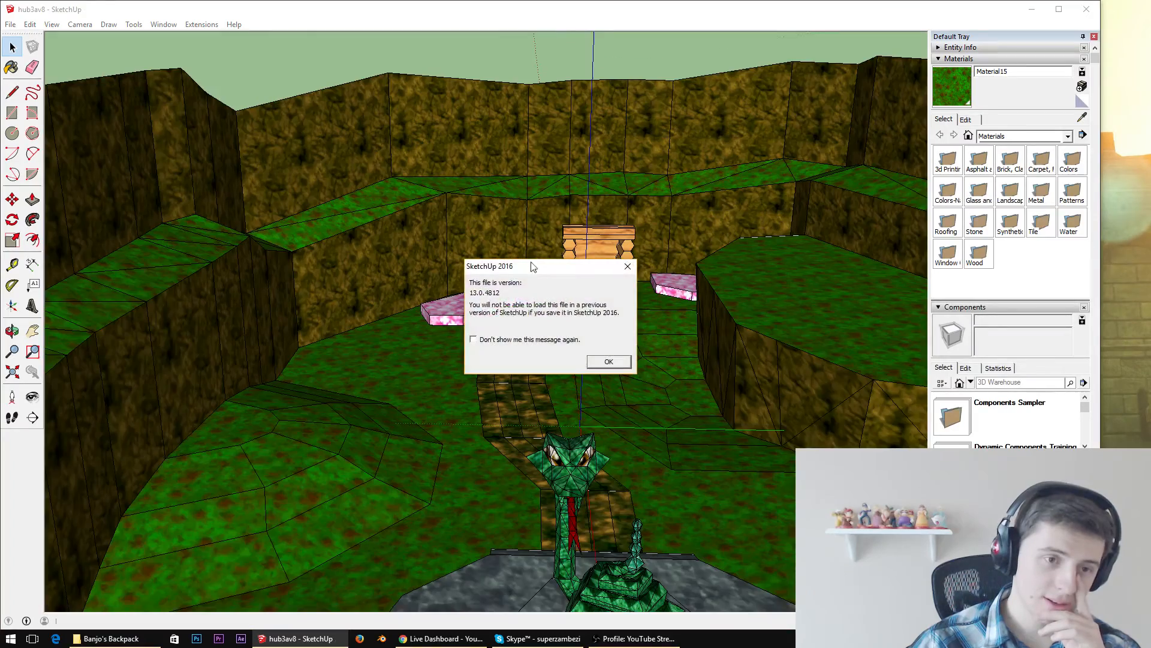
left_click(602, 366)
Examine the level from outside and up close around the stone bridge with railings over the green pool
middle_click_drag(576, 282, 422, 329)
scroll(462, 277, "down", 4)
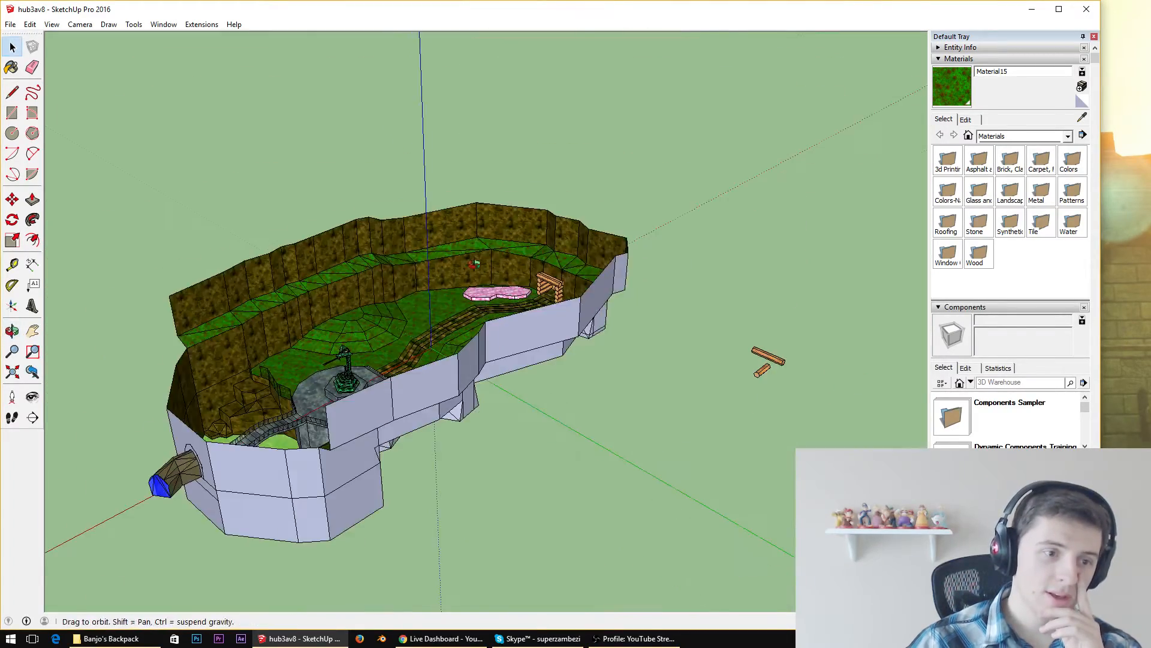
middle_click_drag(476, 262, 348, 285)
scroll(490, 220, "up", 5)
middle_click_drag(488, 219, 227, 262)
scroll(390, 280, "down", 5)
scroll(227, 261, "up", 6)
scroll(523, 234, "up", 4)
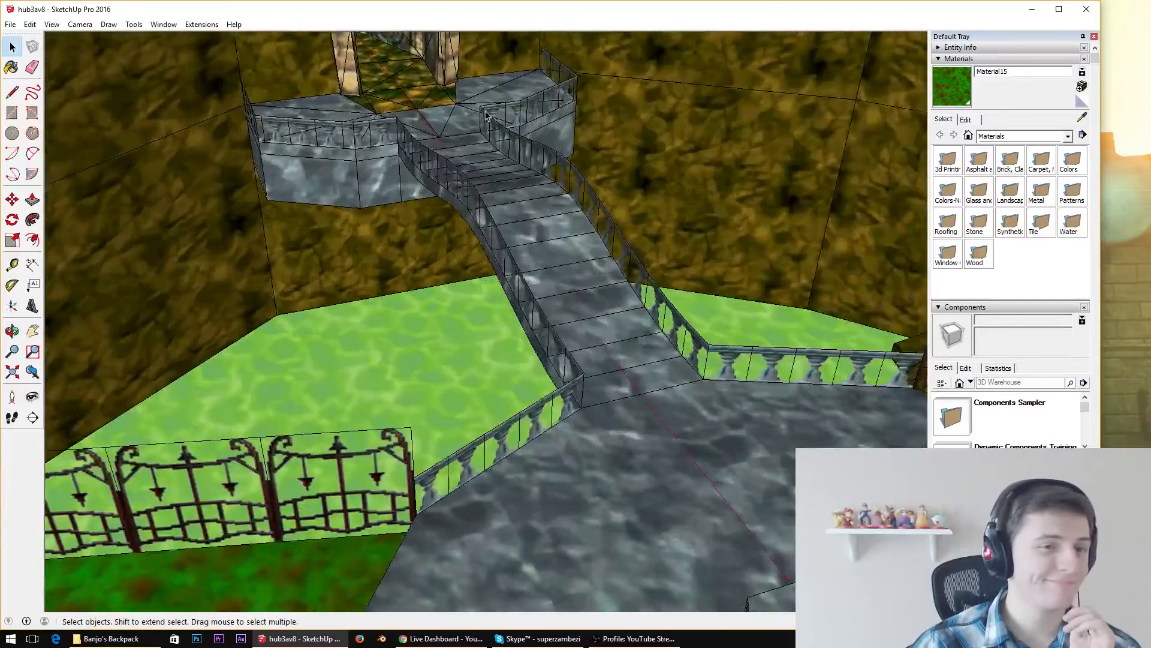
Cut the stone bridge and its railings out of the level and paste them into the empty space outside the walls
middle_click_drag(523, 234, 599, 376)
scroll(697, 327, "down", 4)
scroll(822, 204, "up", 4)
scroll(575, 367, "down", 2)
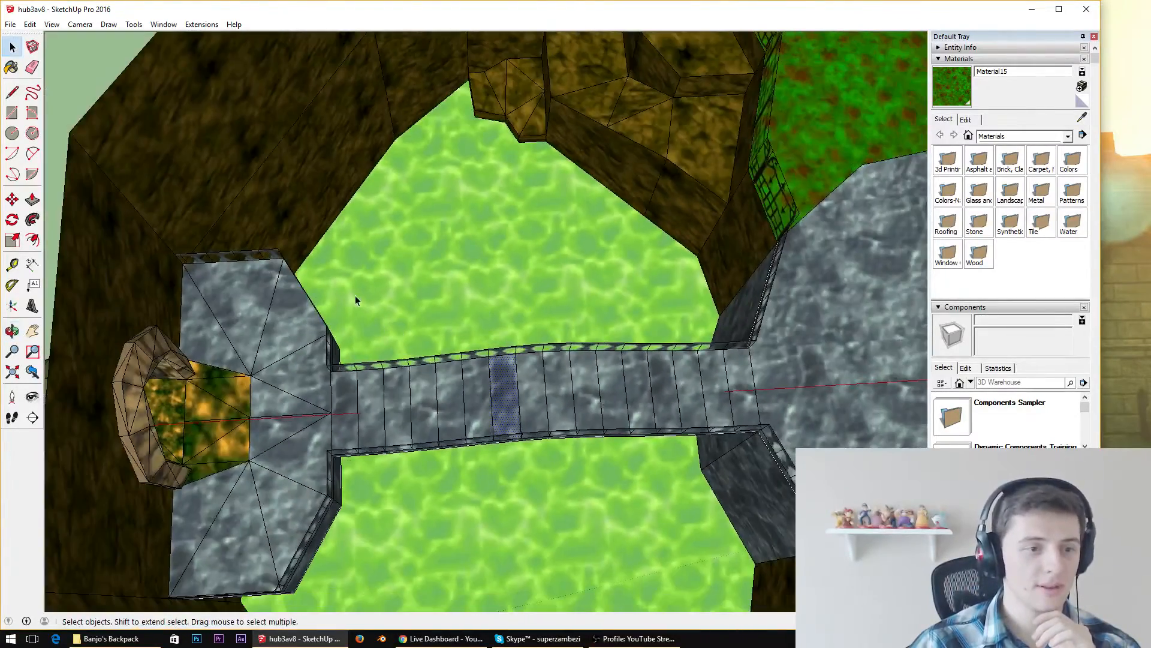
left_click_drag(309, 294, 775, 492)
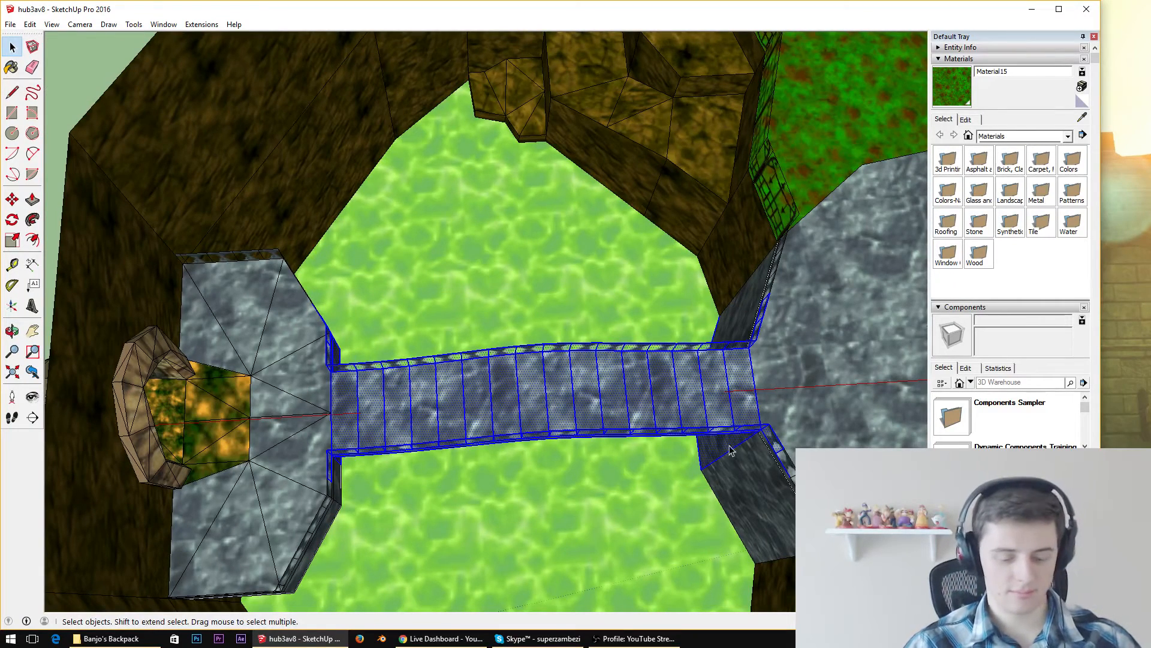
scroll(677, 342, "down", 6)
middle_click_drag(676, 334, 408, 324)
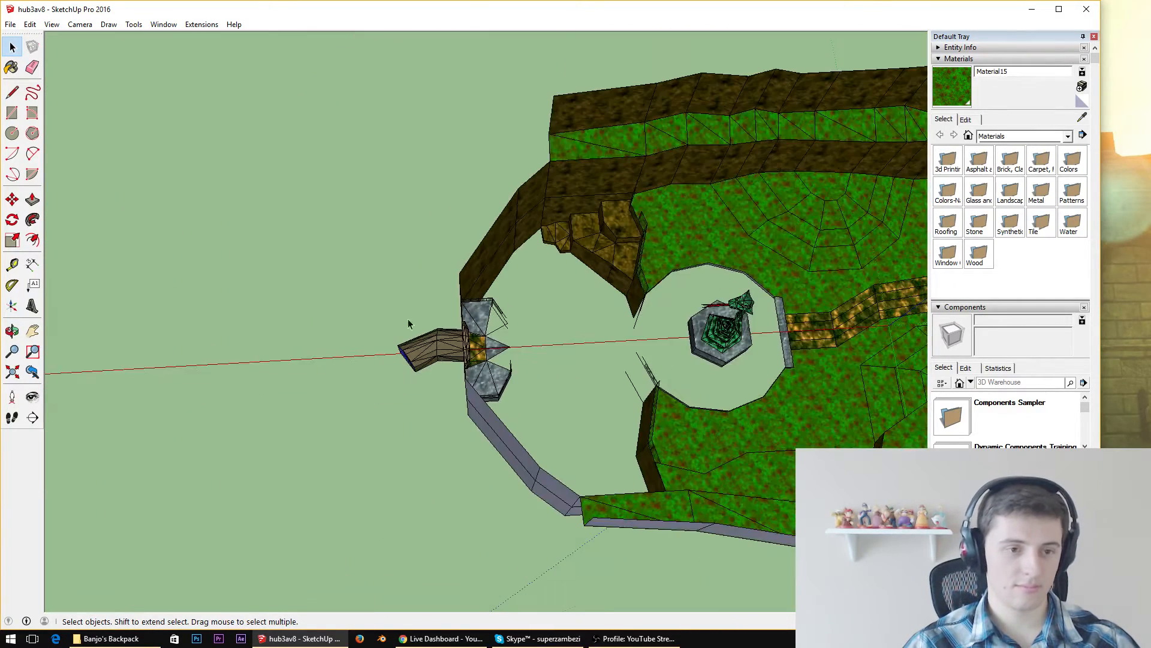
key("ctrl+v")
left_click(351, 177)
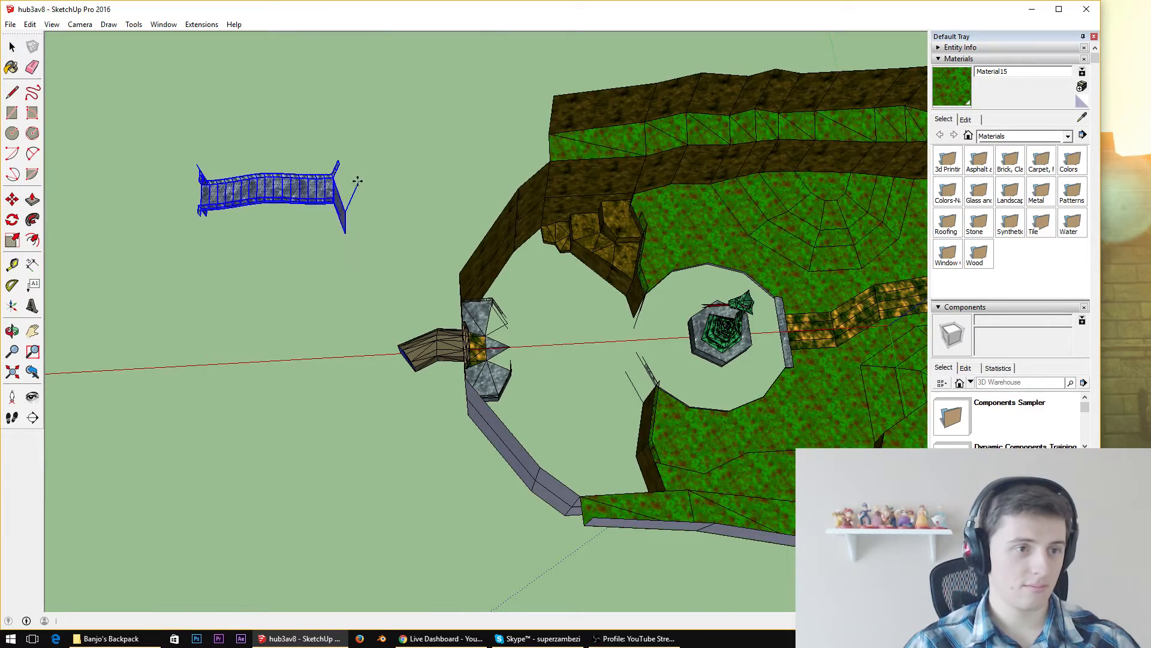
Erase the leftover wall face, stray edges and outward-flaring railing pieces at the near end of the pasted bridge
scroll(279, 191, "up", 3)
mouse_move(279, 192)
middle_mouse_down()
mouse_move(437, 84)
mouse_move(619, 262)
mouse_move(82, 259)
middle_mouse_up()
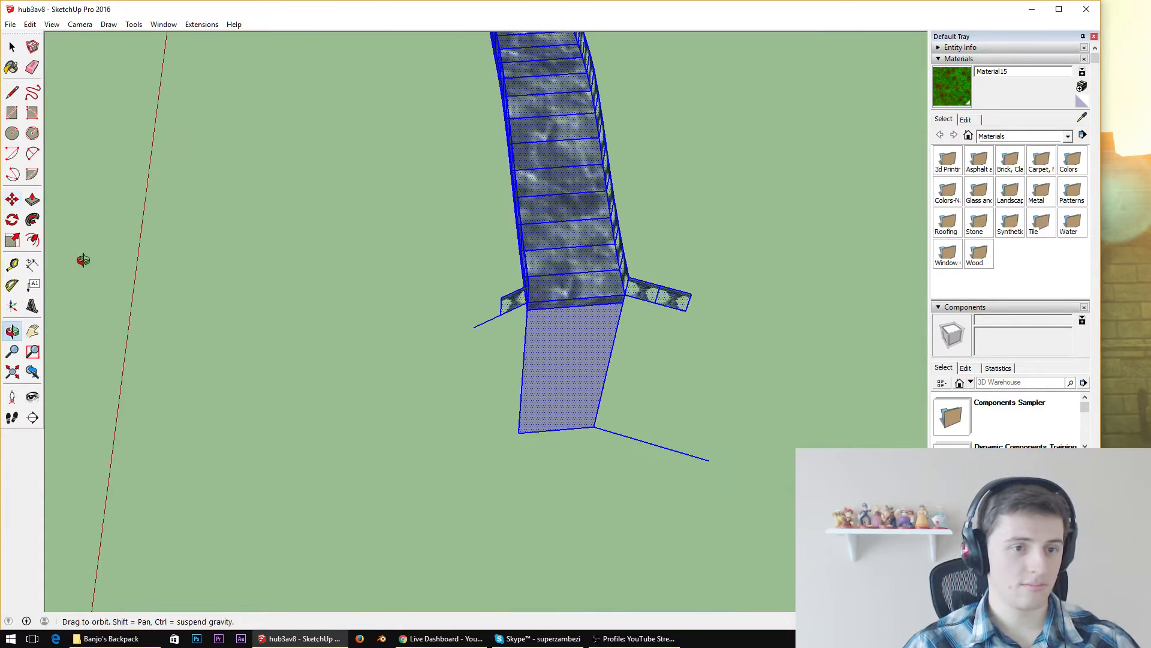
left_click(33, 68)
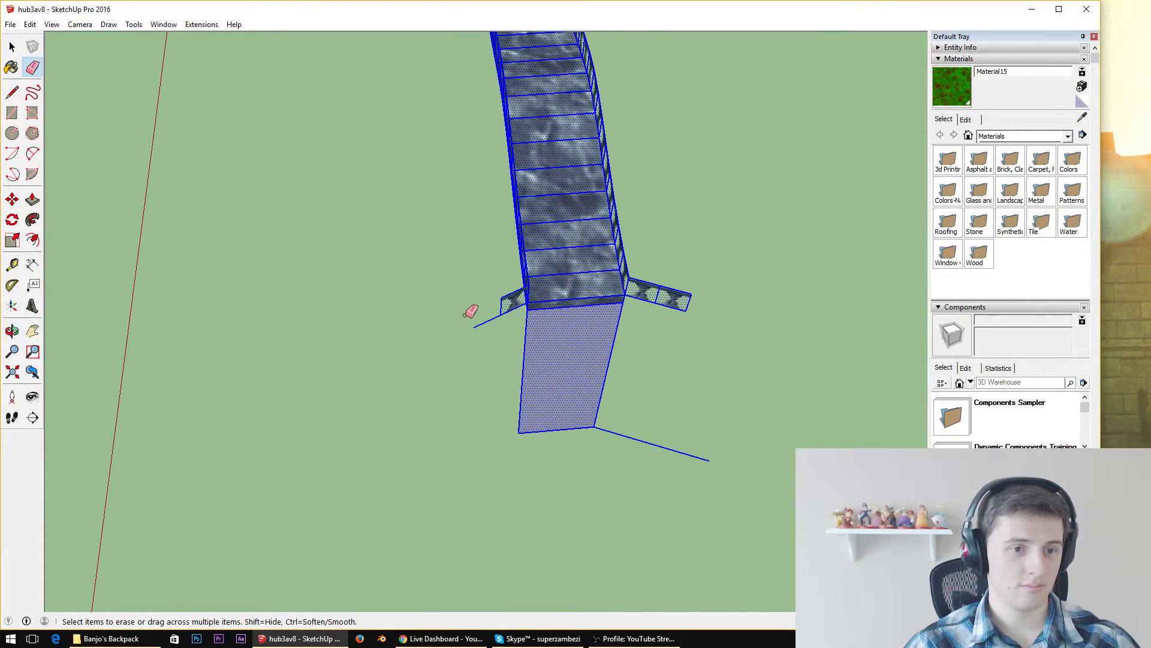
mouse_move(470, 312)
left_mouse_down()
mouse_move(507, 329)
mouse_move(536, 454)
left_mouse_up()
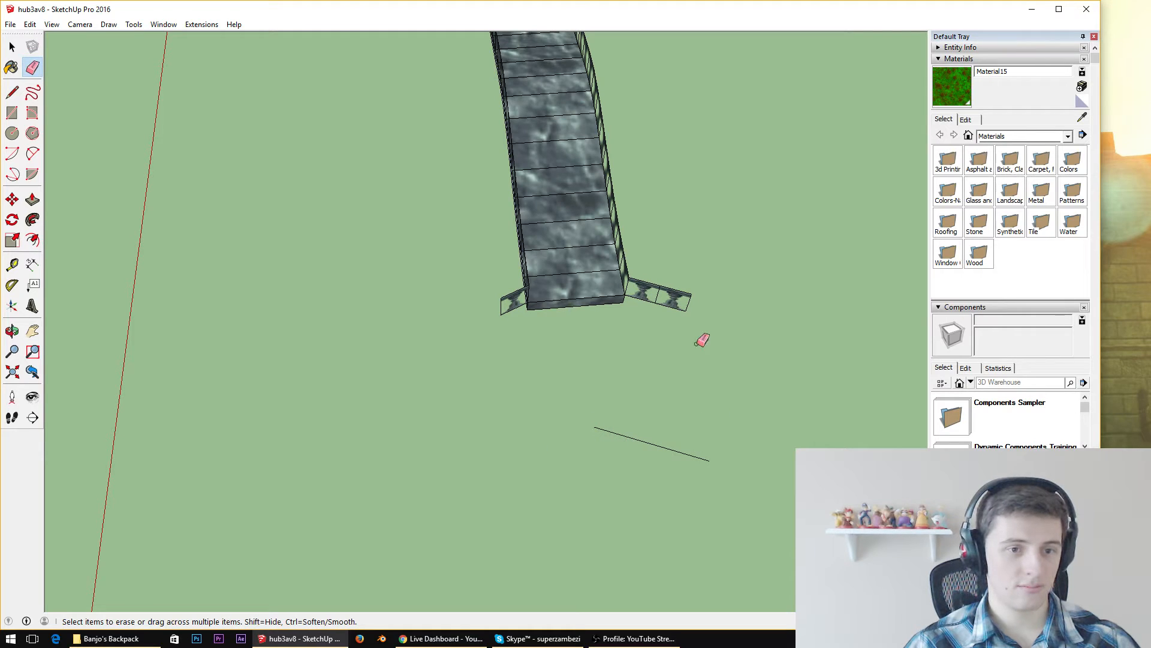
left_click_drag(645, 275, 649, 303)
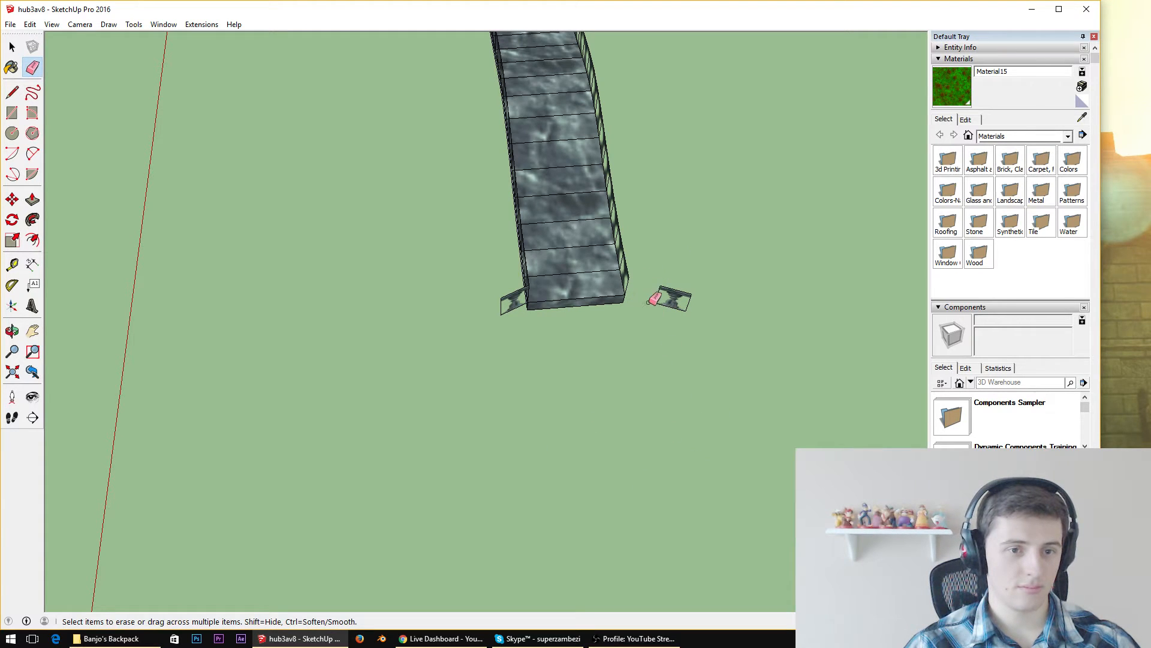
left_click_drag(519, 328, 489, 307)
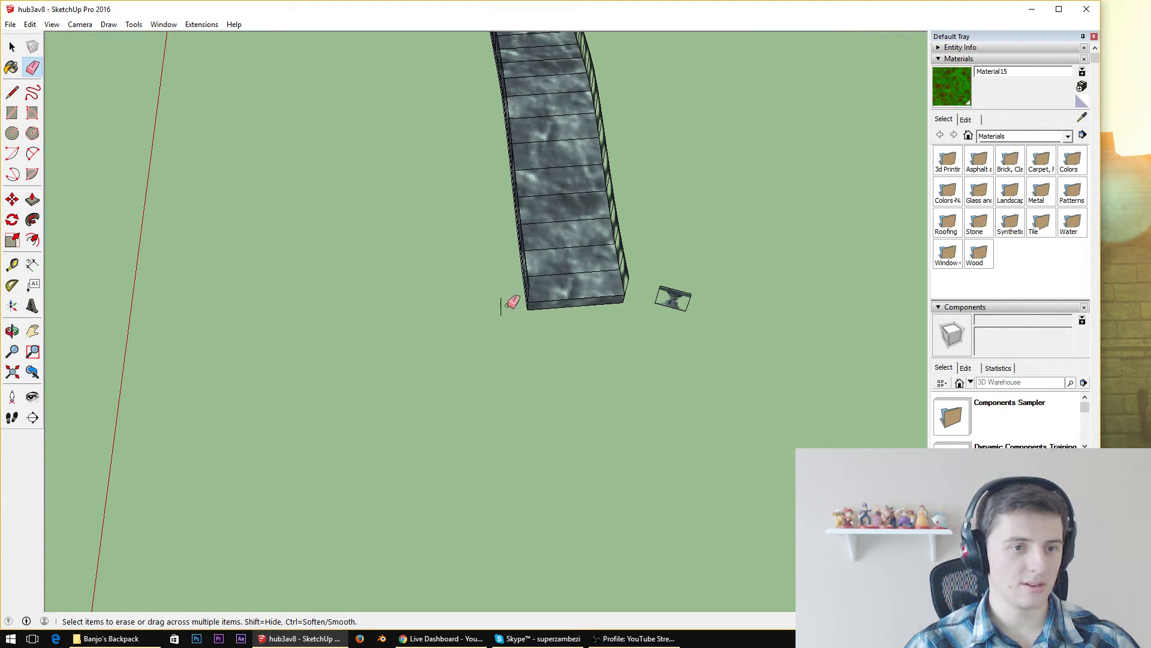
middle_click_drag(491, 285, 624, 300)
scroll(383, 321, "down", 5)
scroll(240, 151, "up", 7)
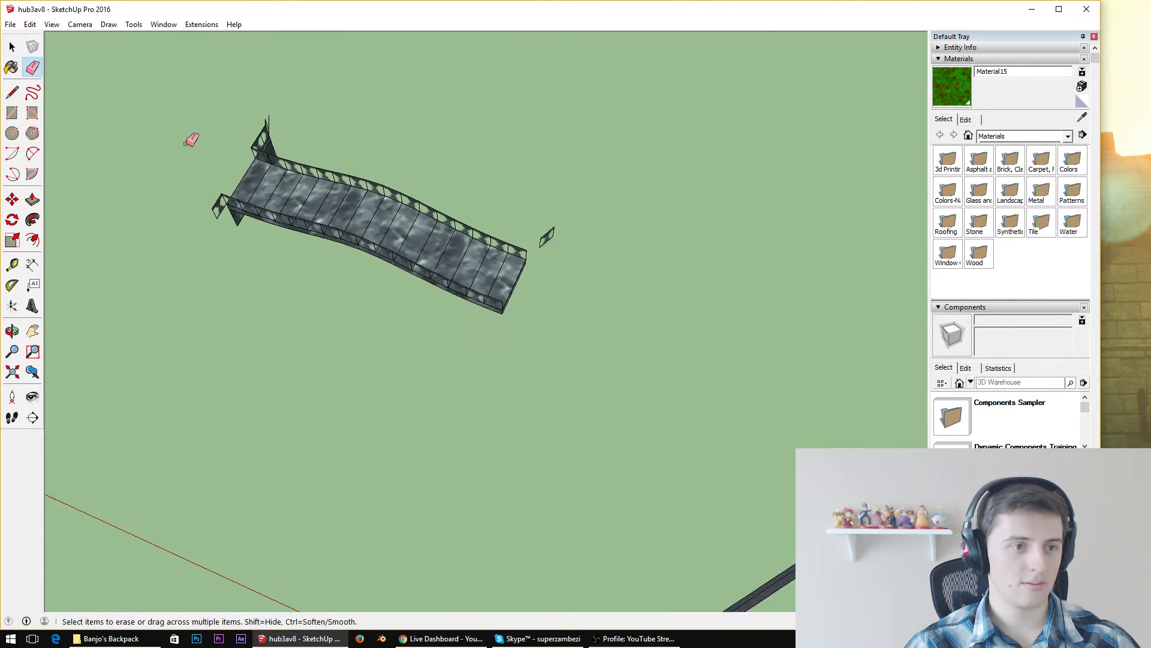
Erase the leftover wall faces, loose edges and side railing pieces at the bridge's other end
middle_click_drag(280, 272, 601, 237)
scroll(601, 238, "down", 5)
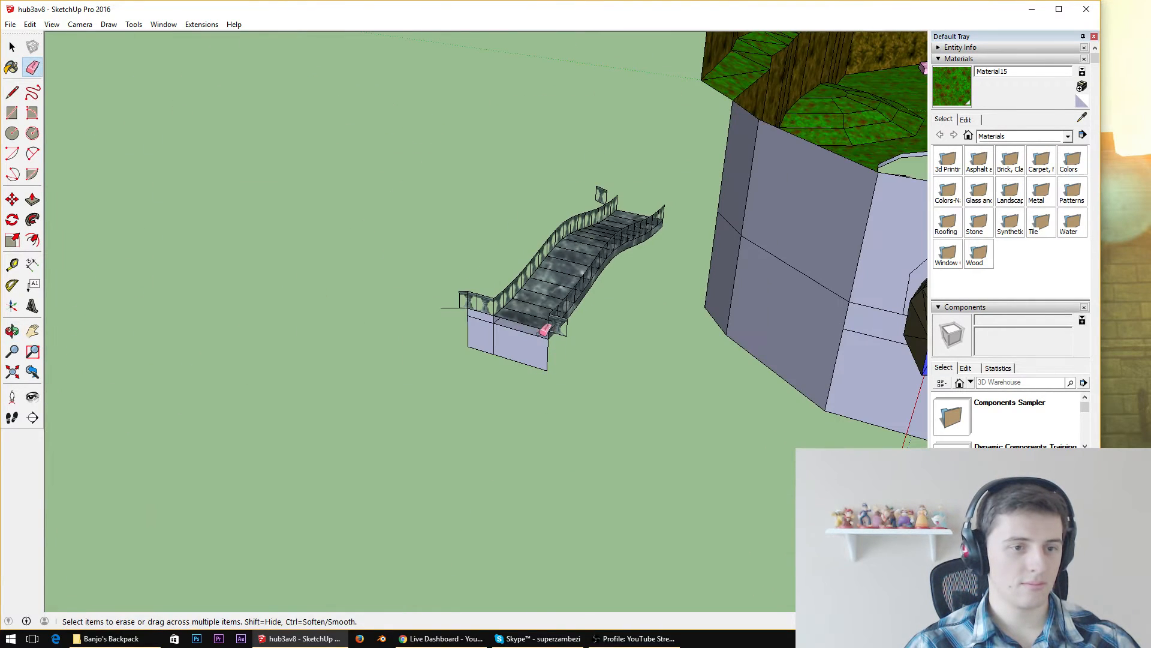
left_click_drag(478, 295, 466, 343)
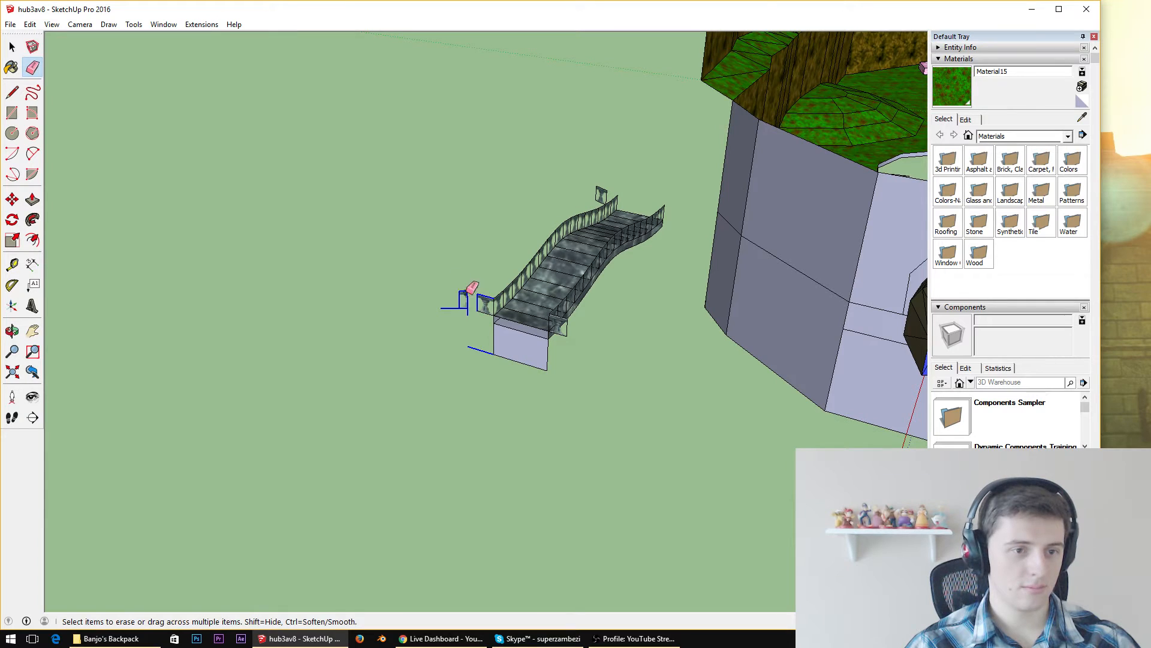
left_click_drag(469, 292, 482, 288)
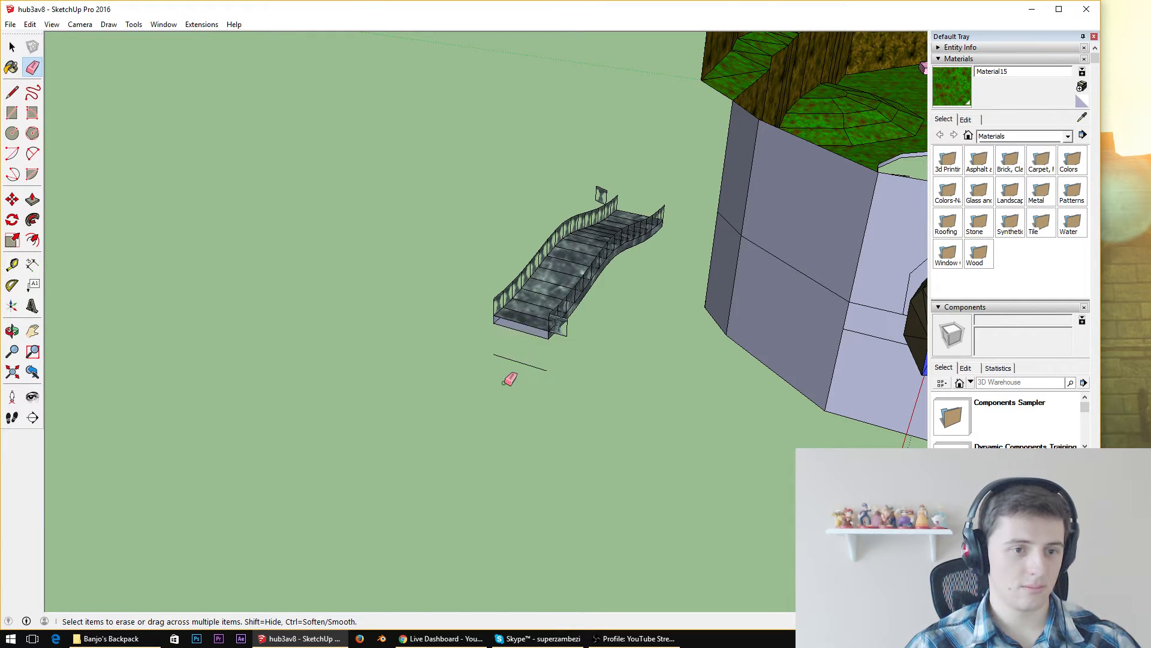
middle_click_drag(568, 330, 674, 318)
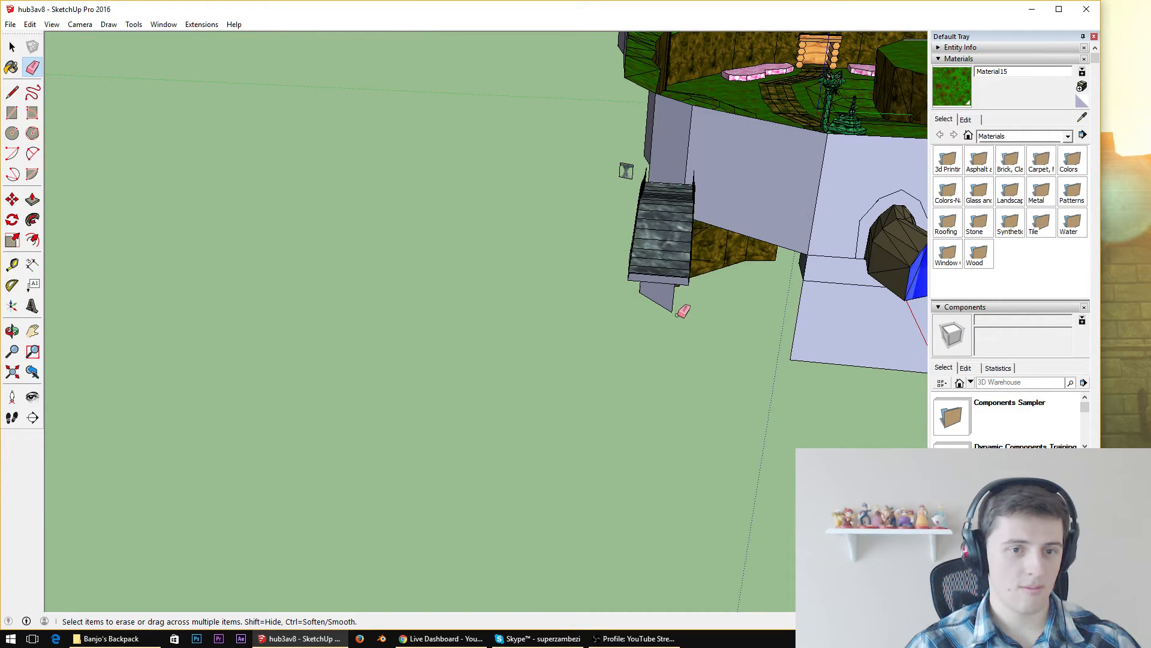
Group the whole cleaned-up bridge with its railings and cut the group out of the hub3av8 model
mouse_move(733, 259)
middle_mouse_down()
mouse_move(522, 329)
mouse_move(263, 348)
middle_mouse_up()
scroll(445, 336, "down", 4)
key("space")
left_click_drag(305, 356, 337, 360)
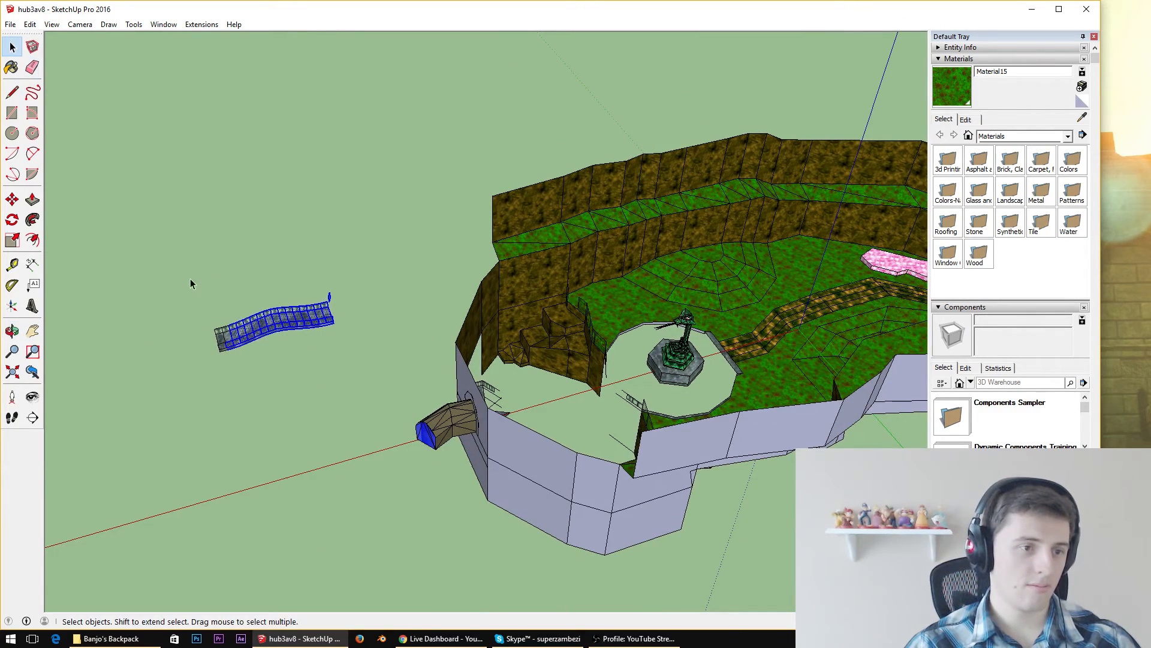
left_click_drag(188, 278, 395, 393)
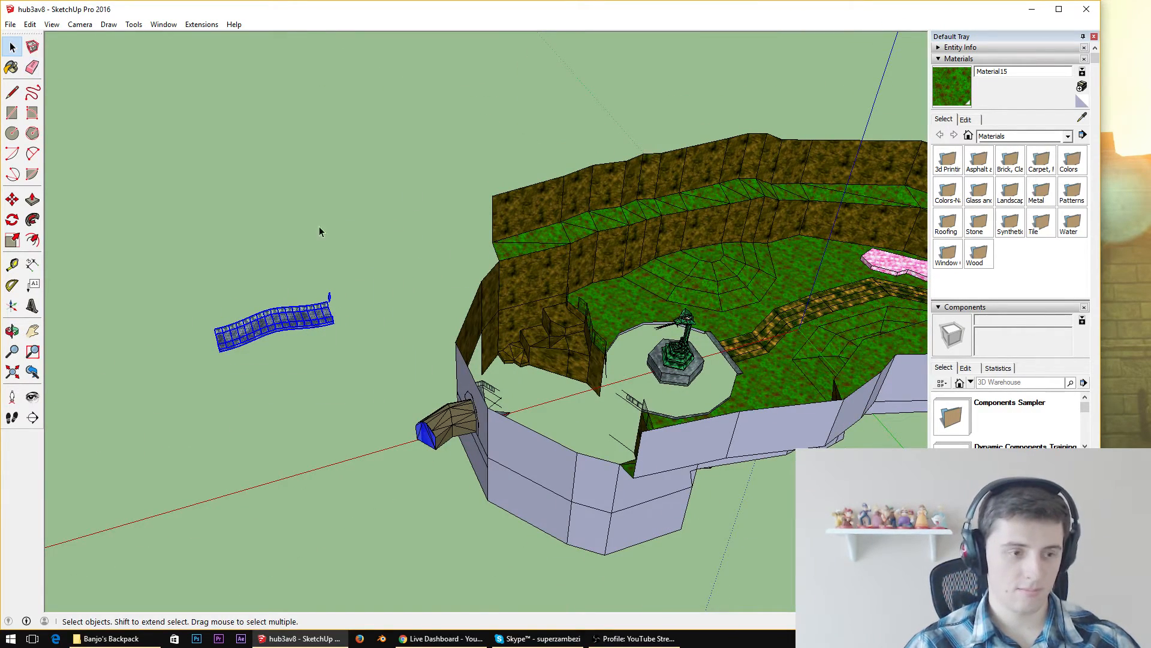
right_click(254, 333)
left_click(291, 441)
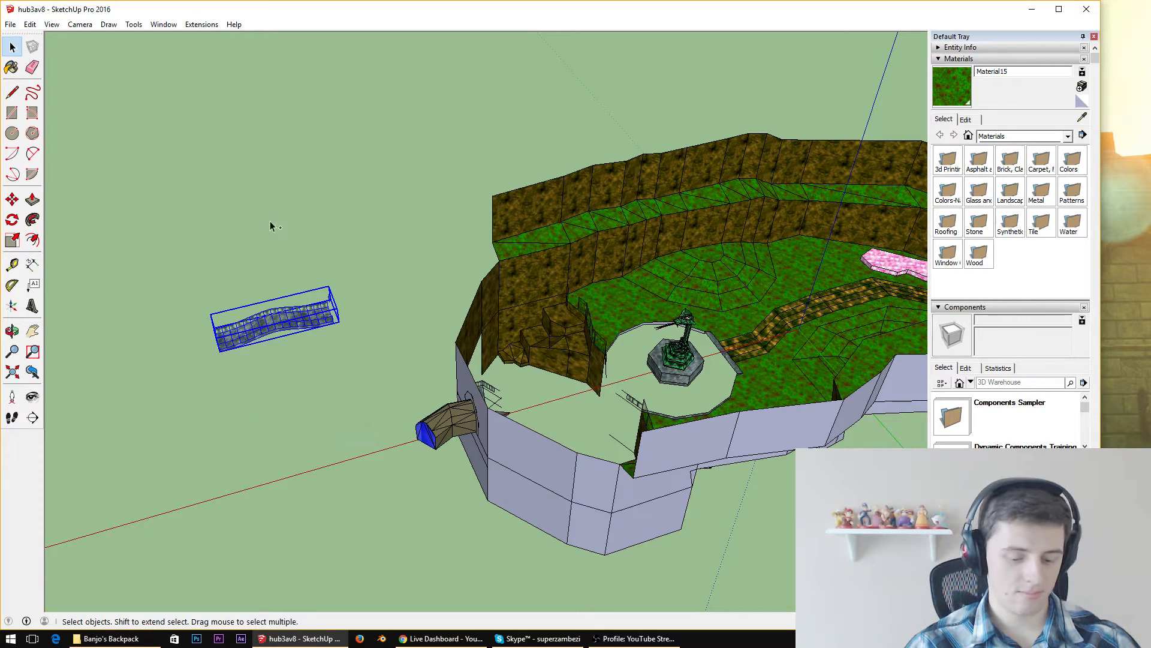
key("Delete")
Open the recent w3v4 model and paste the bridge group in front of the stone ledge
left_click(10, 25)
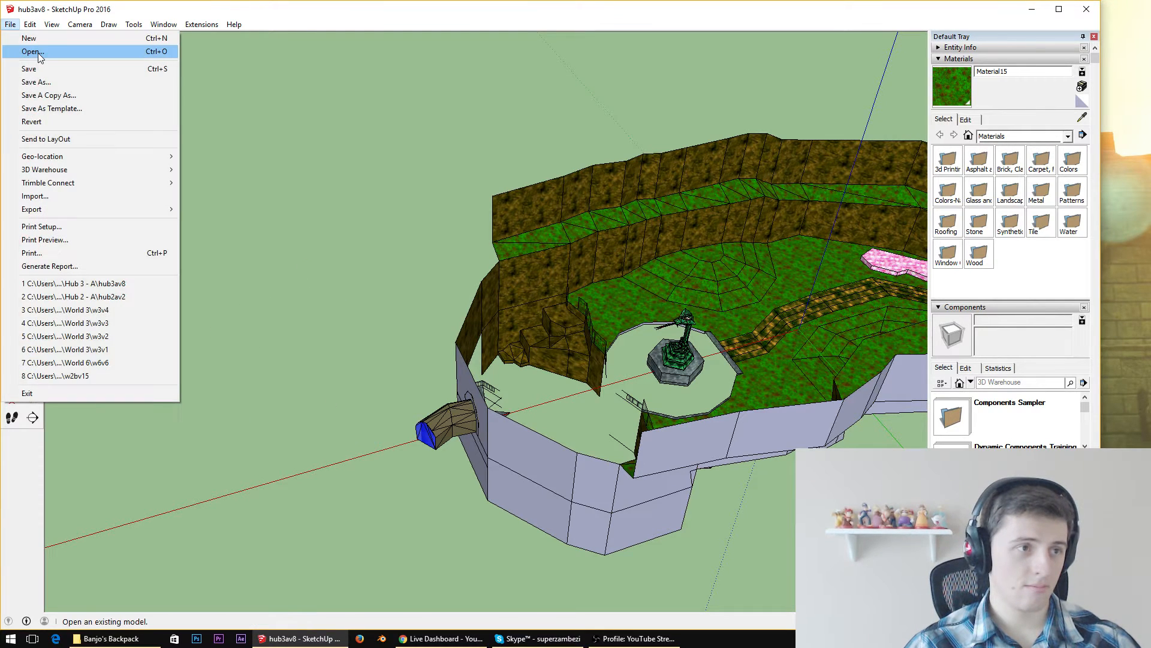
right_click(282, 638)
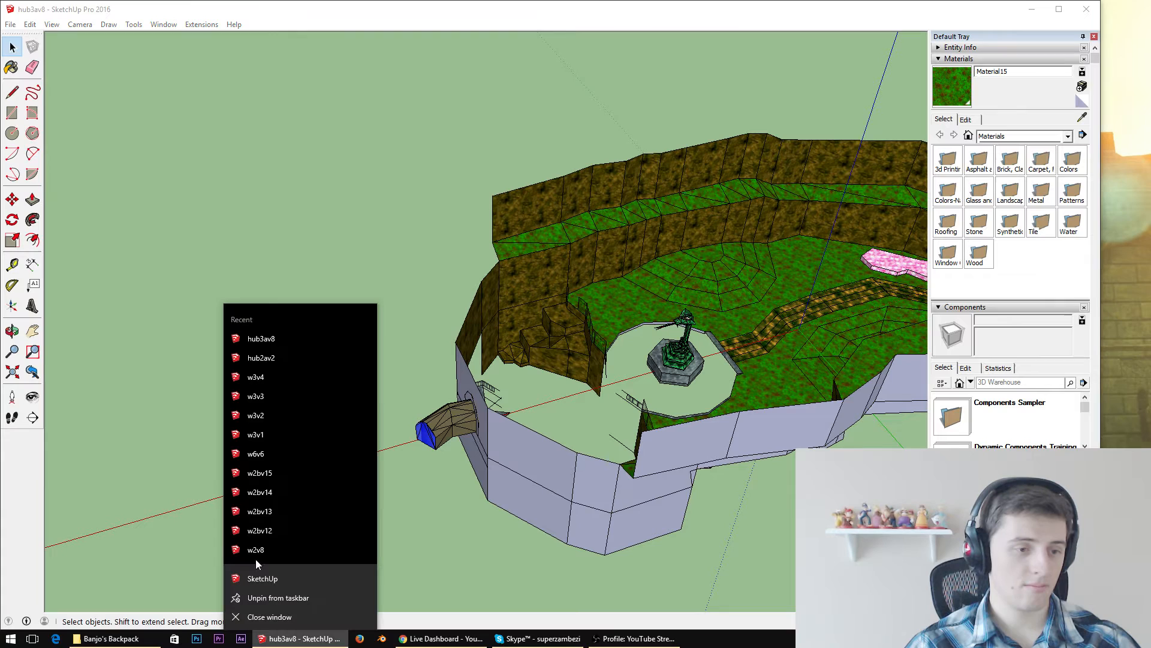
left_click(272, 370)
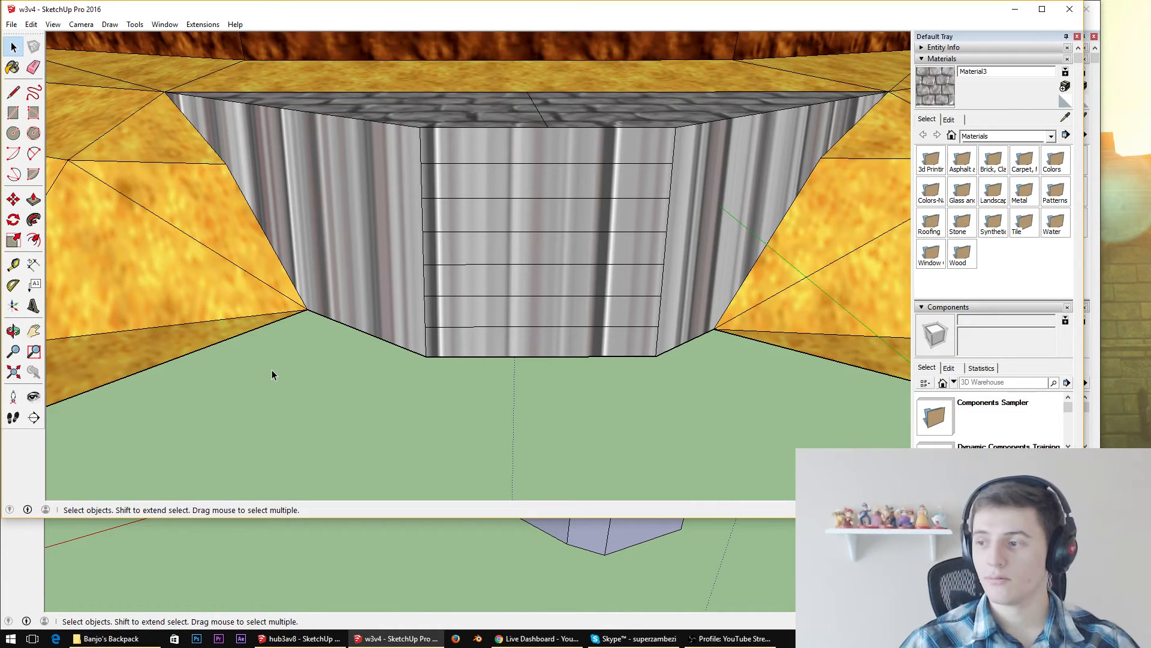
scroll(249, 255, "down", 6)
key("ctrl+v")
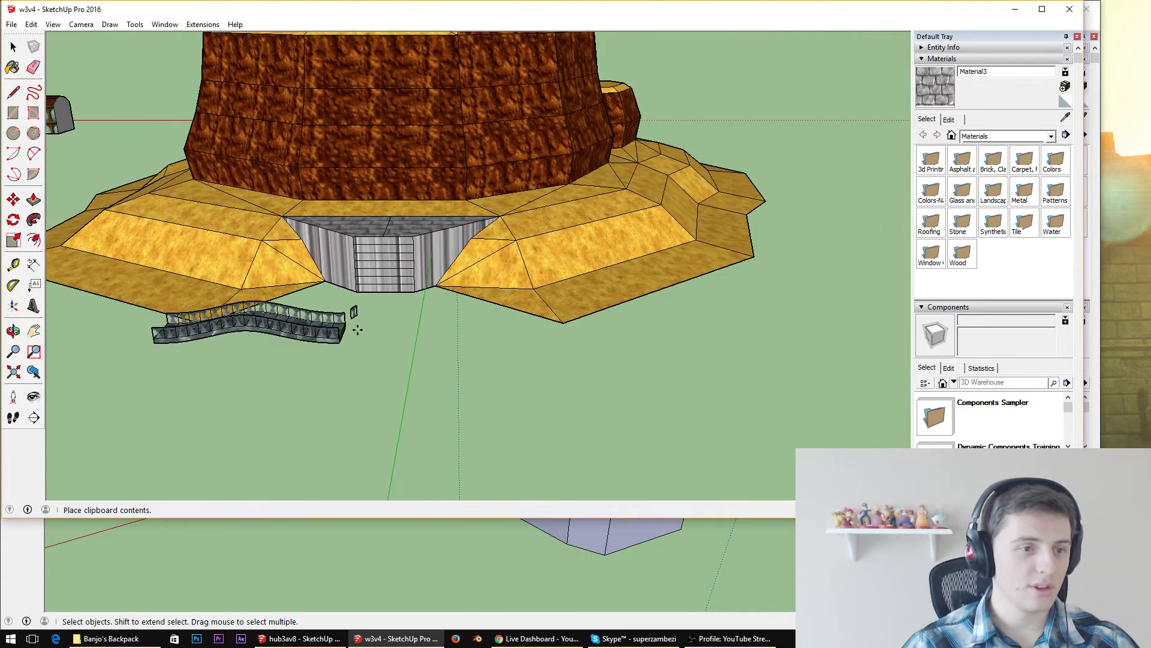
left_click(409, 318)
Close the hub3av8 model and enlarge the w3v4 window to fill most of the screen
left_click(455, 548)
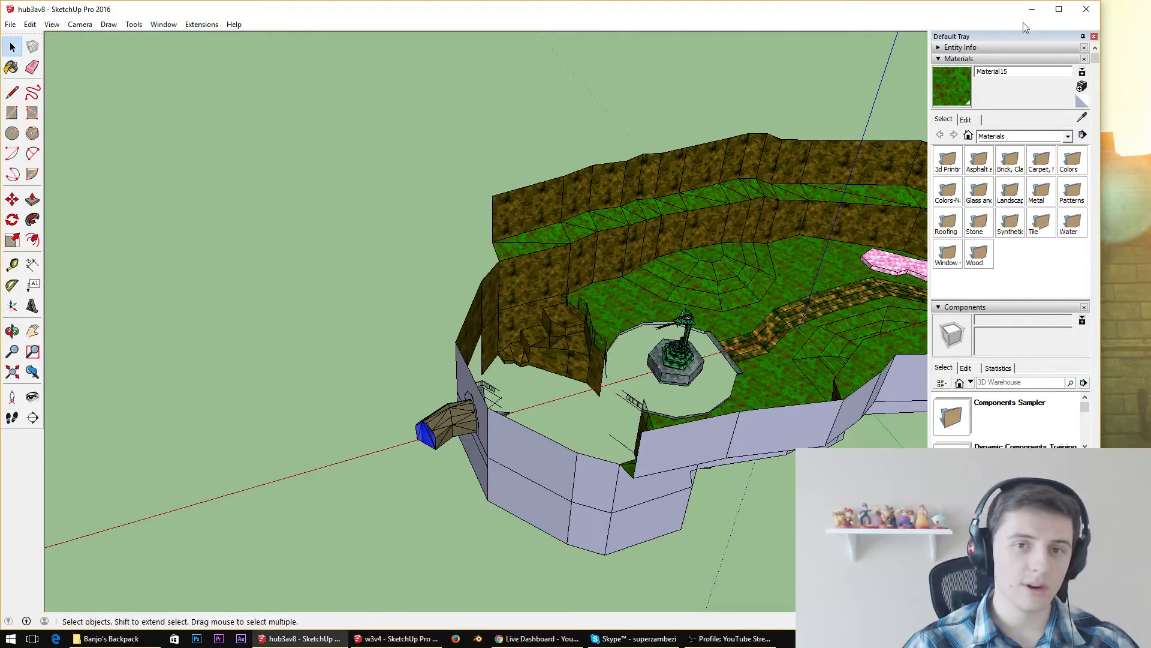
left_click(1084, 11)
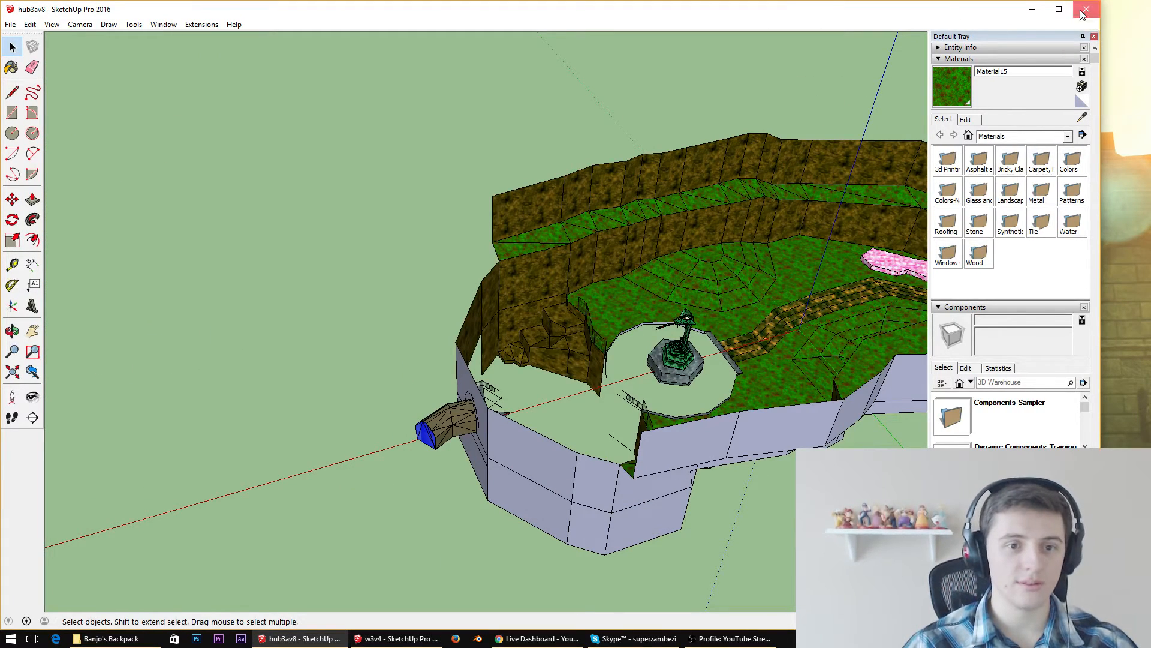
left_click(553, 349)
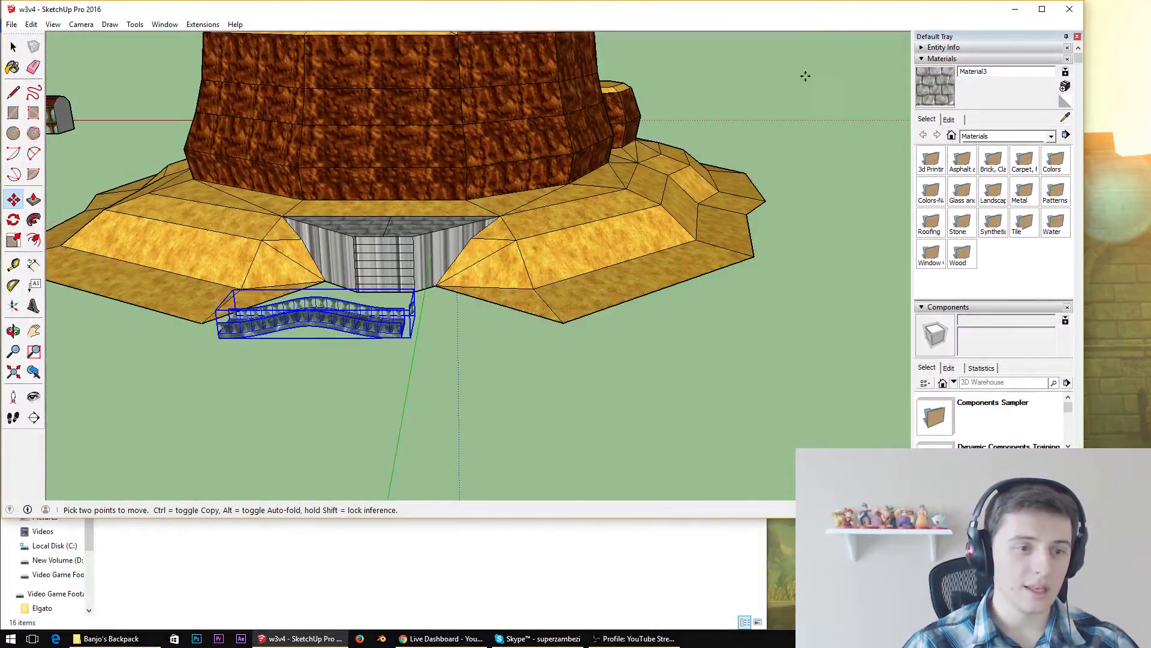
key("super+Left")
left_click(919, 60)
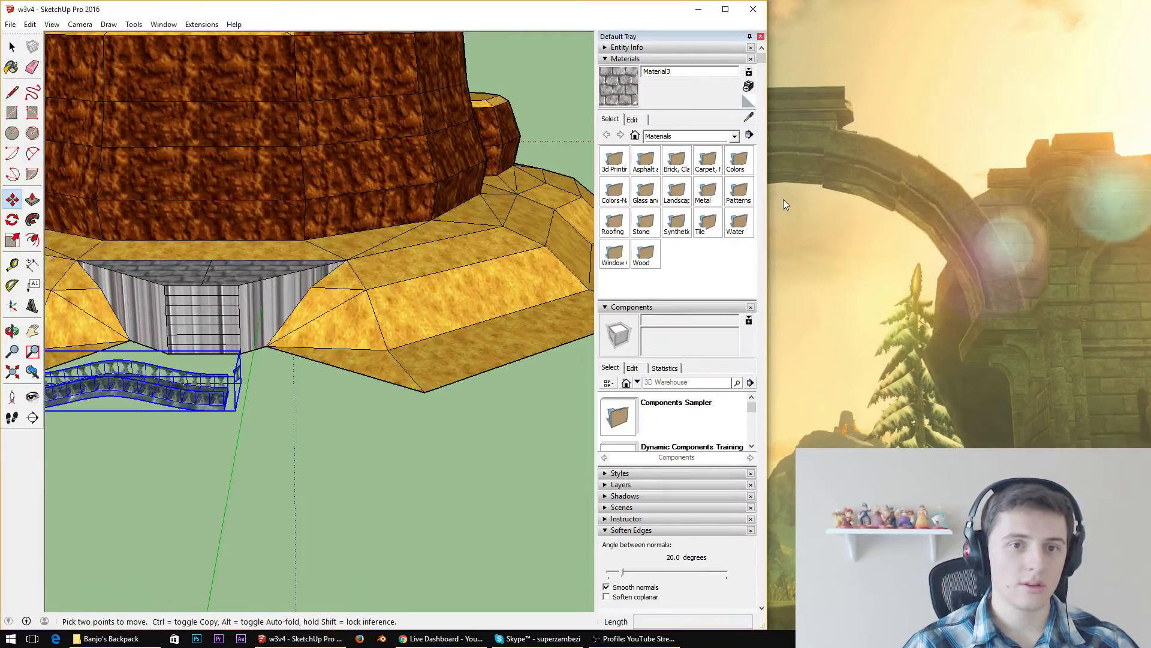
mouse_move(770, 213)
left_mouse_down()
mouse_move(1139, 226)
mouse_move(1083, 231)
mouse_move(1132, 235)
left_mouse_up()
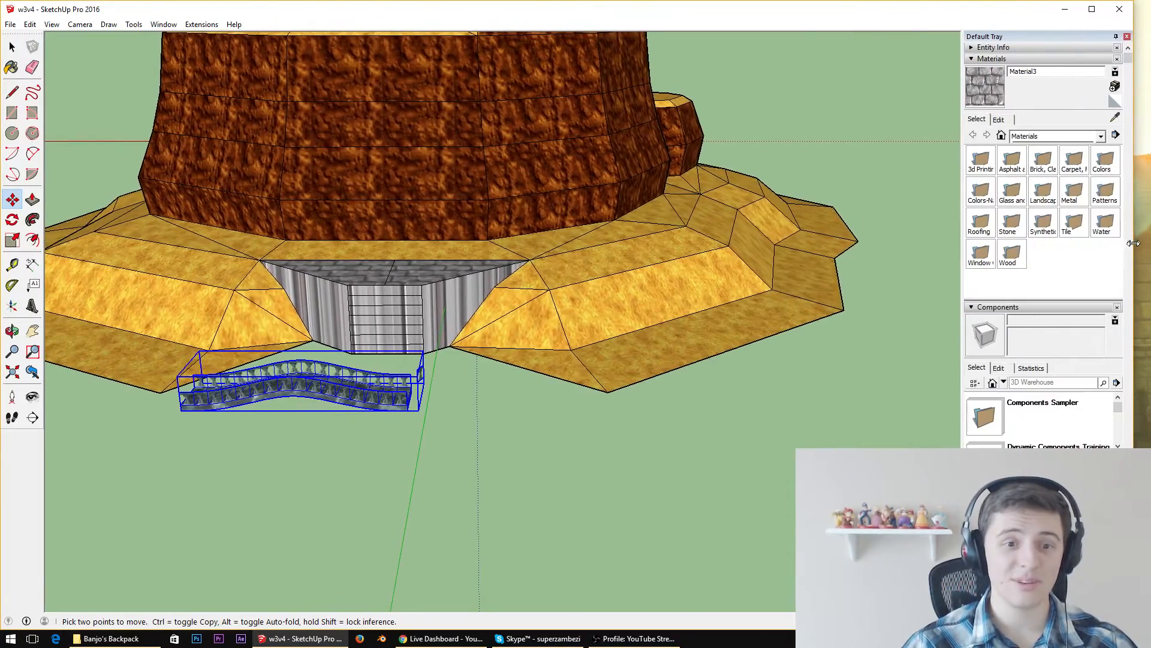
Move the bridge group by its lower end corner onto the top edge of the stone ledge's front wall
middle_click_drag(443, 176, 398, 426)
scroll(403, 434, "up", 4)
middle_click_drag(495, 432, 691, 311)
scroll(691, 312, "down", 7)
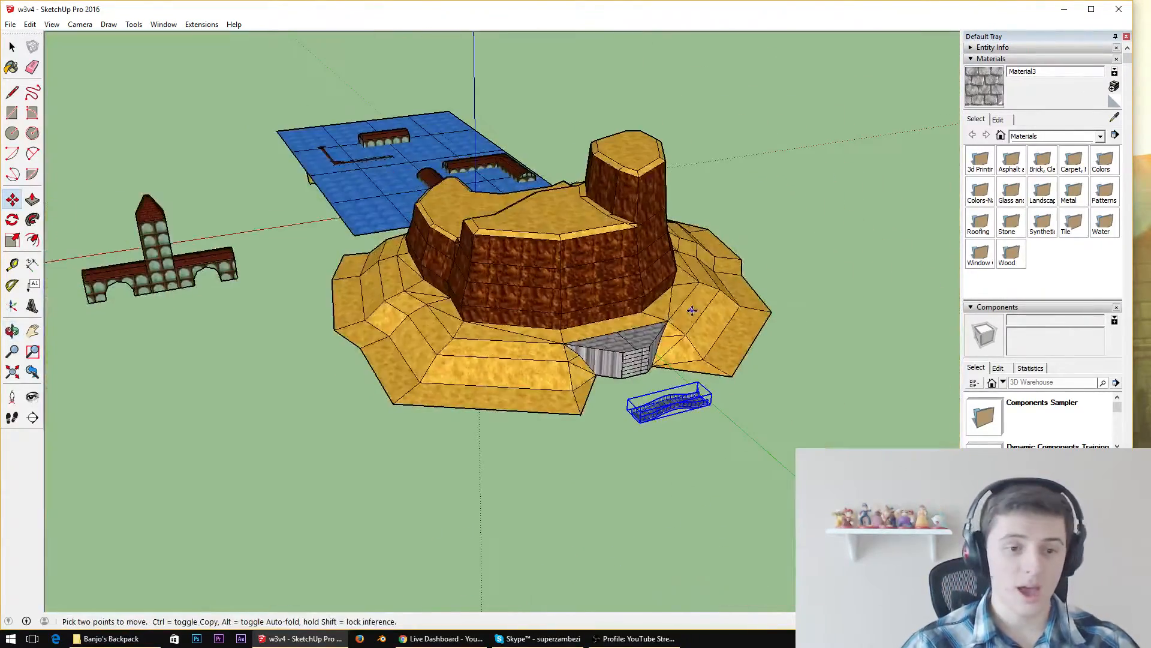
scroll(680, 409, "up", 5)
middle_click_drag(679, 410, 780, 360)
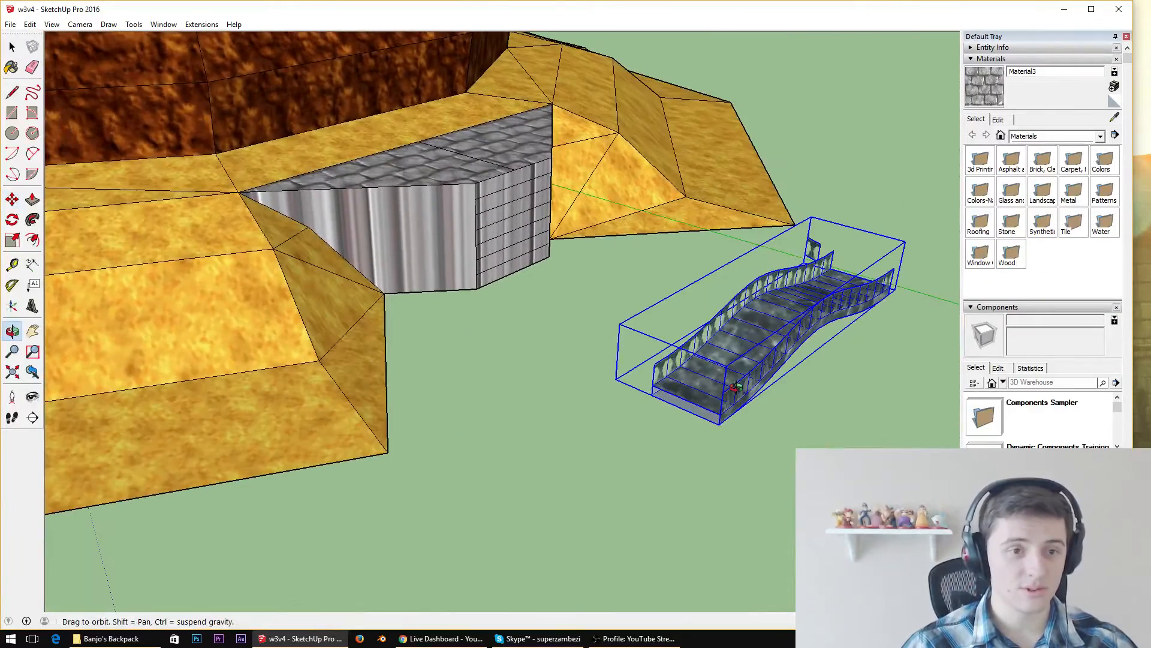
left_click(652, 385)
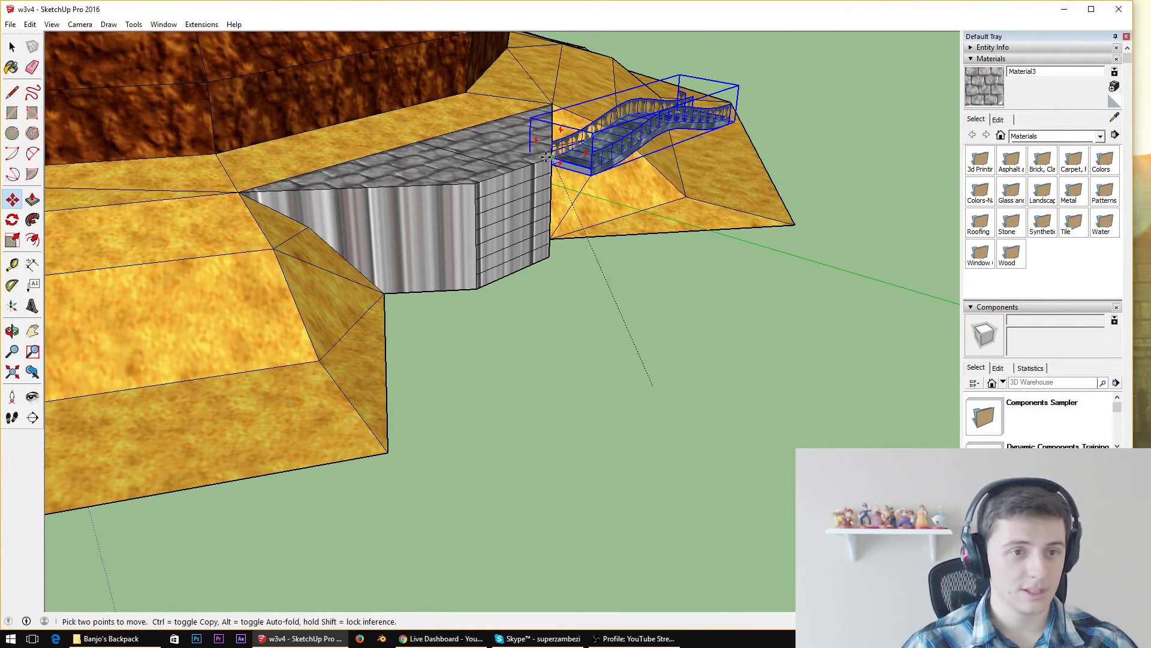
left_click(547, 155)
Rotate the bridge about its attached corner to project outward from the ledge's front wall, and shift it along the top edge
middle_click_drag(546, 155, 480, 359)
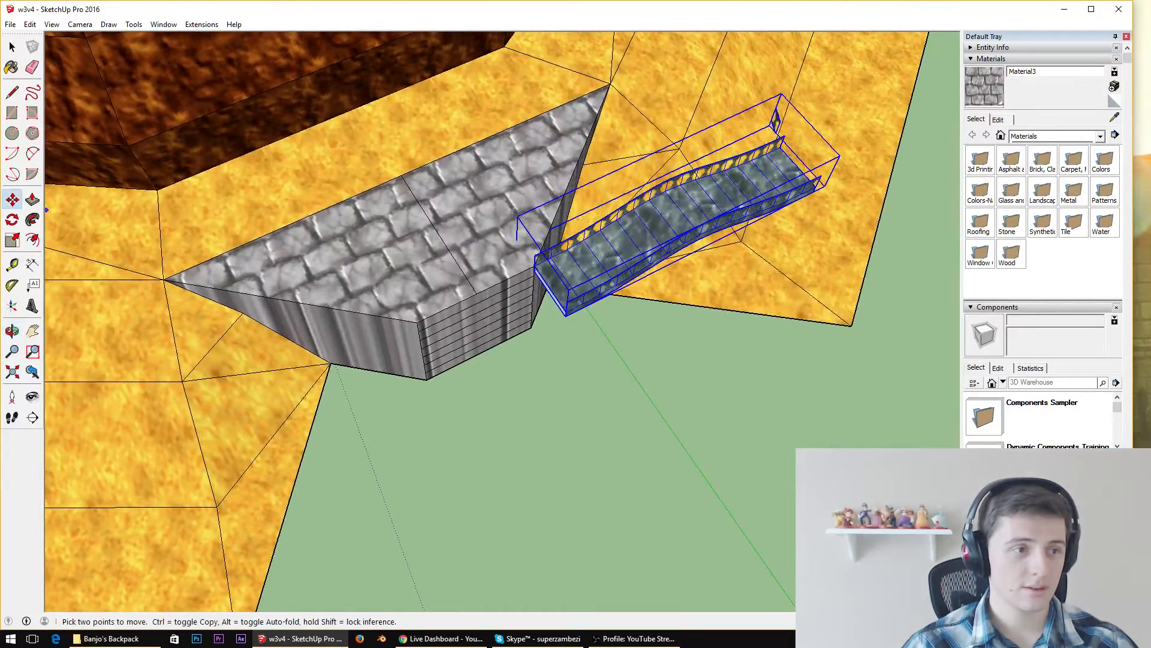
left_click(14, 221)
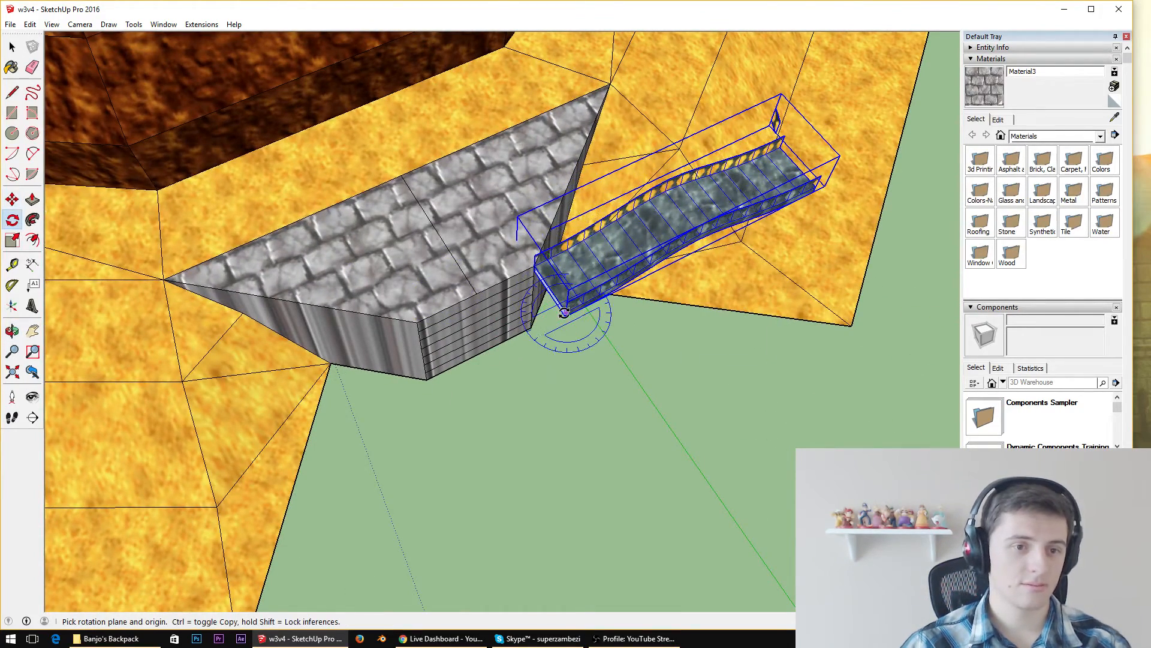
left_click(533, 266)
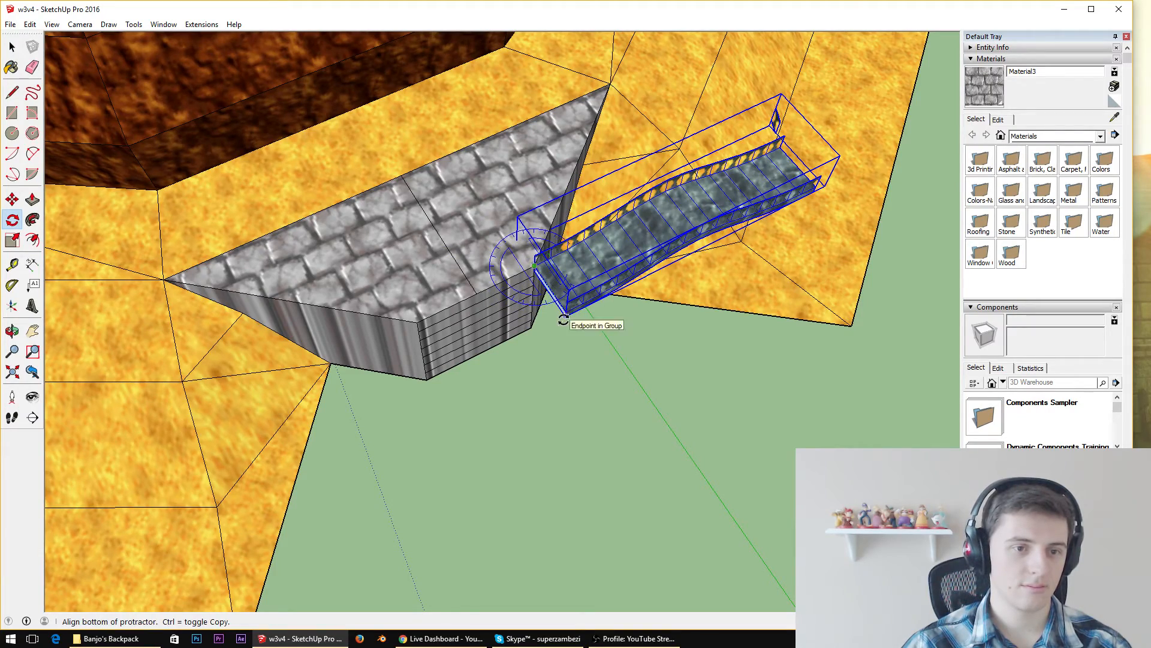
left_click(564, 322)
left_click(469, 311)
scroll(479, 282, "up", 10)
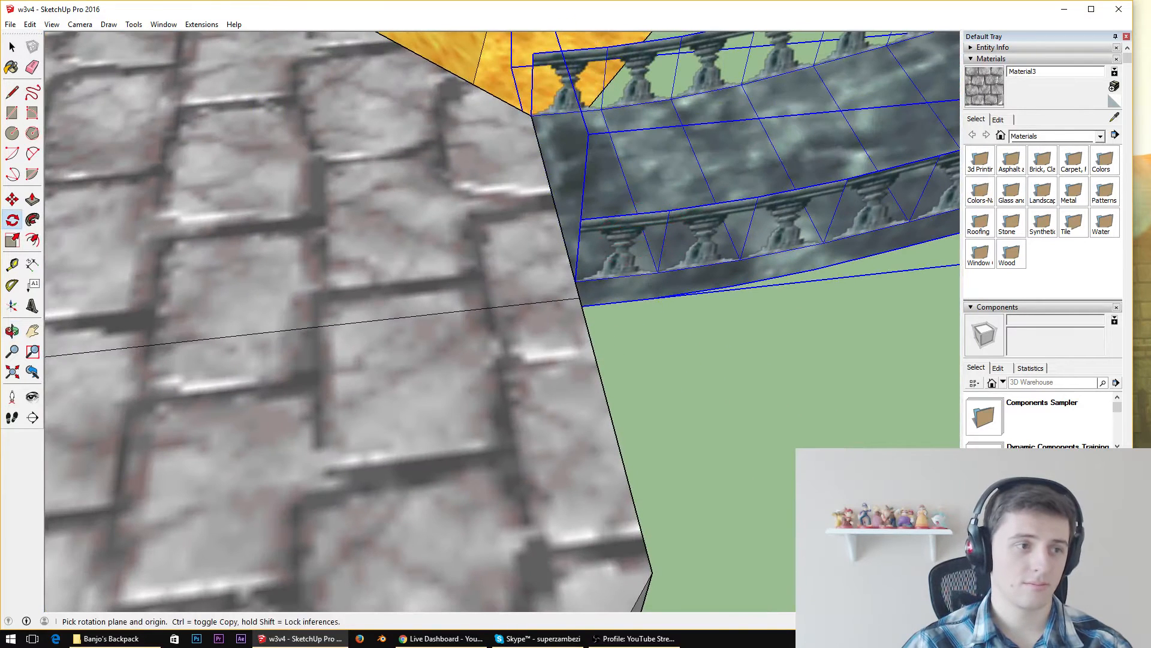
left_click(12, 199)
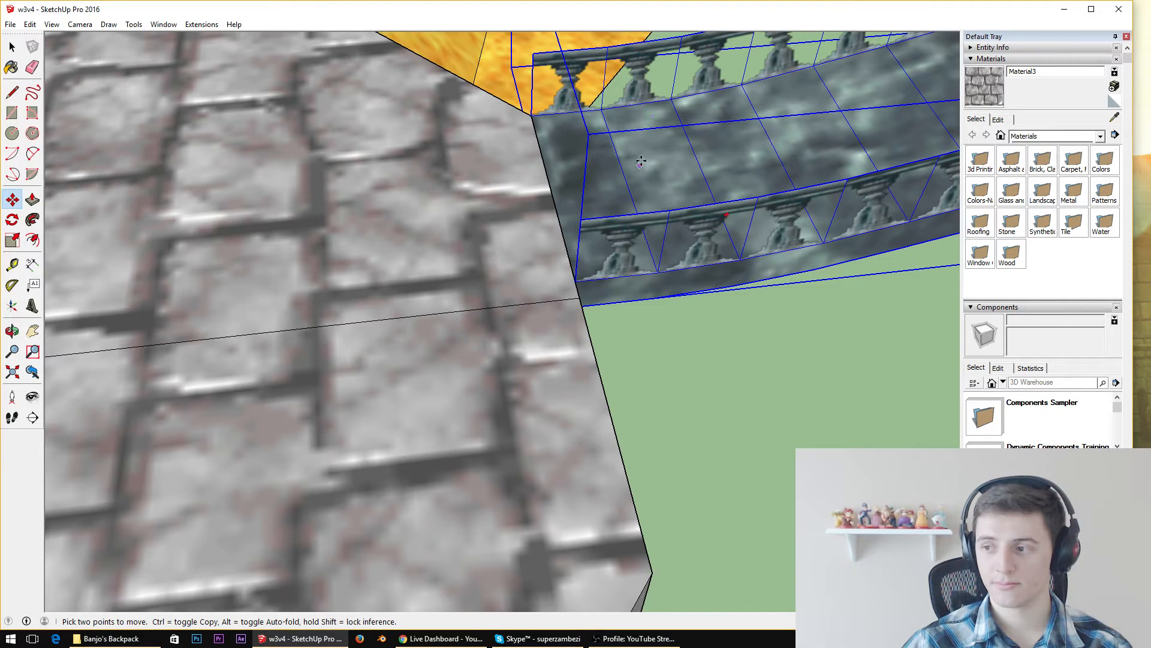
left_click(554, 193)
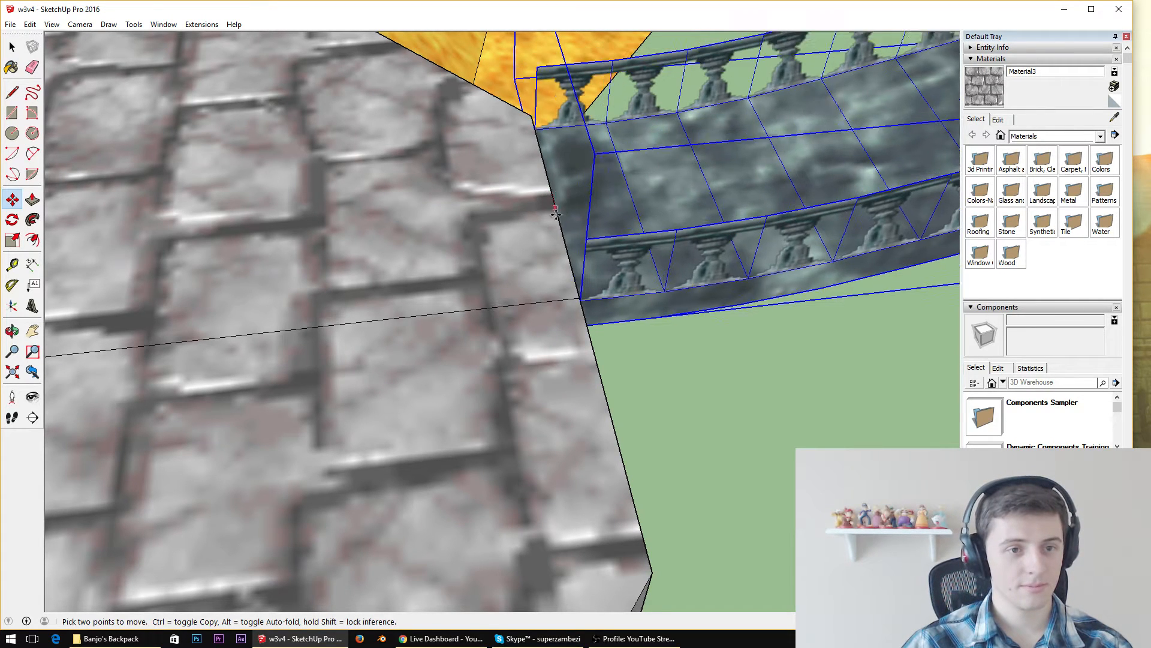
Examine from several sides how the bridge and its railings meet the stone ledge
middle_click_drag(658, 300, 304, 216)
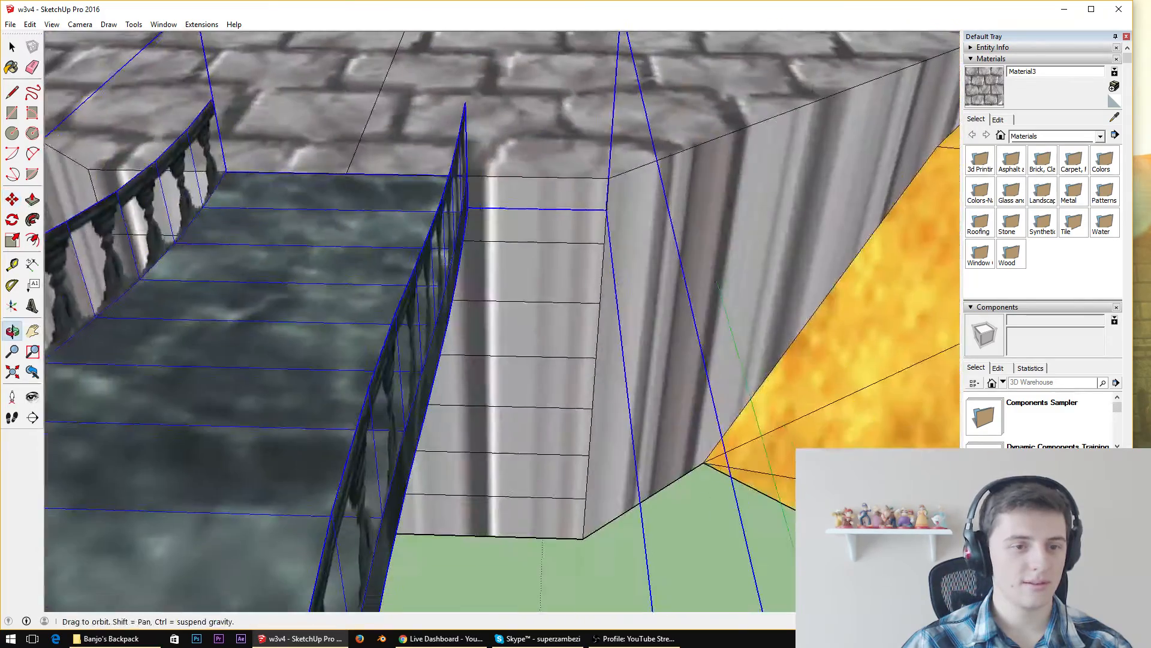
scroll(306, 215, "down", 5)
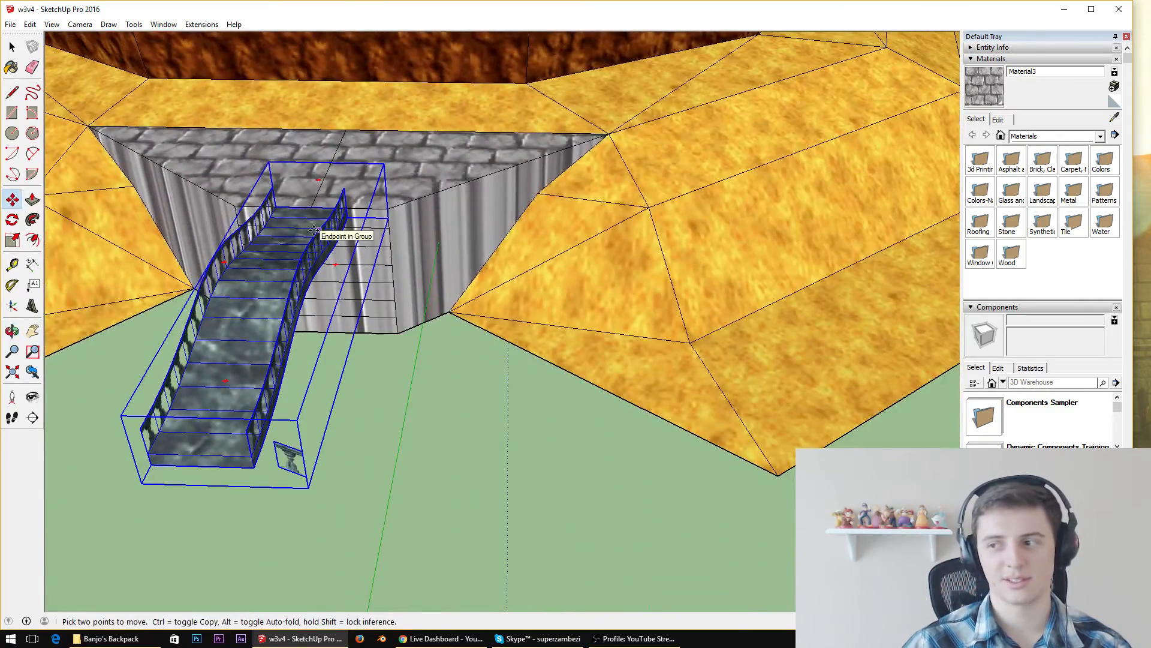
middle_click_drag(313, 230, 466, 97)
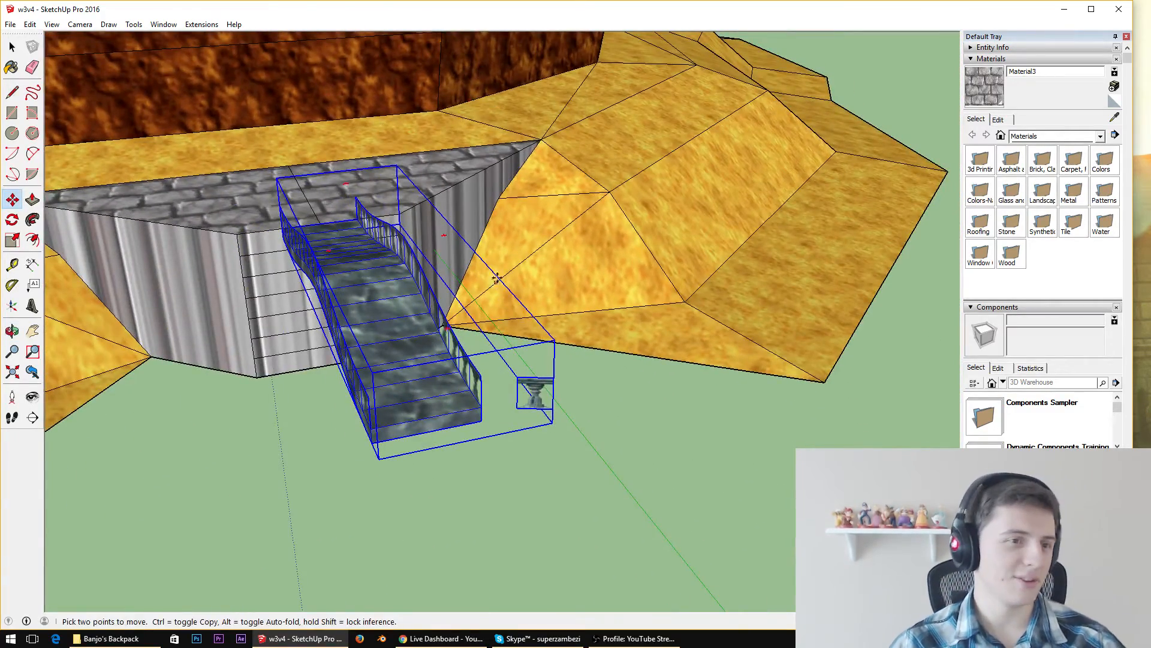
middle_click_drag(497, 277, 715, 165)
scroll(346, 182, "up", 3)
scroll(606, 185, "down", 3)
middle_click_drag(602, 183, 834, 231)
scroll(551, 272, "up", 2)
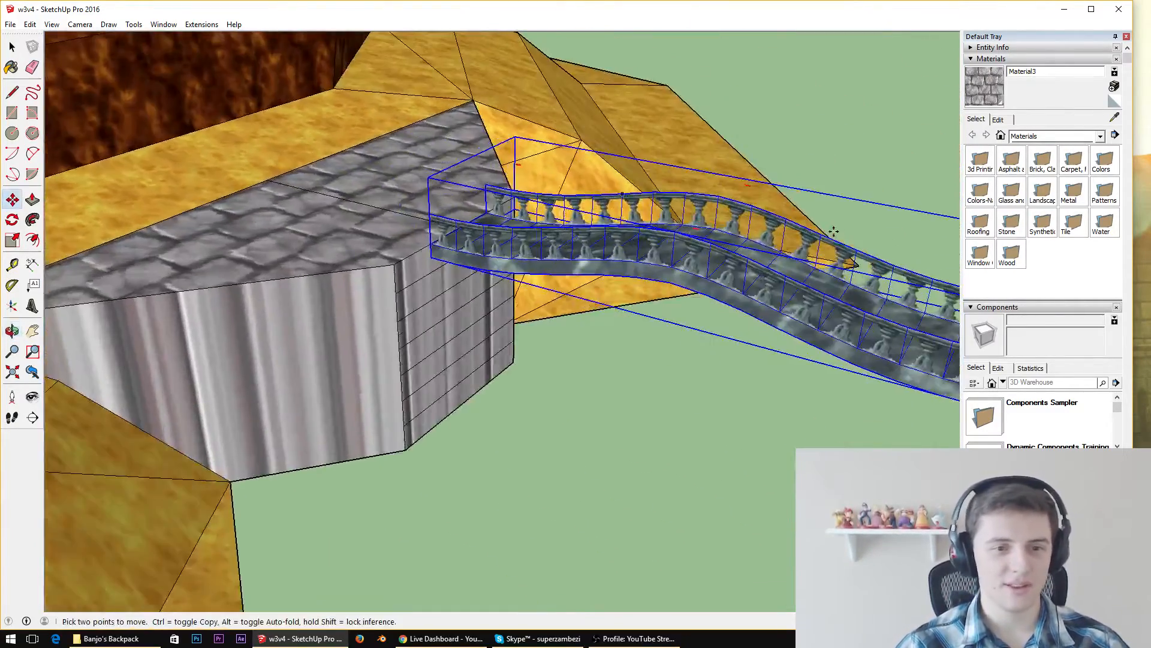
Try to rotate the bridge downward about its lower corner at the ledge so it slopes toward the ground
scroll(834, 231, "down", 3)
scroll(899, 252, "up", 3)
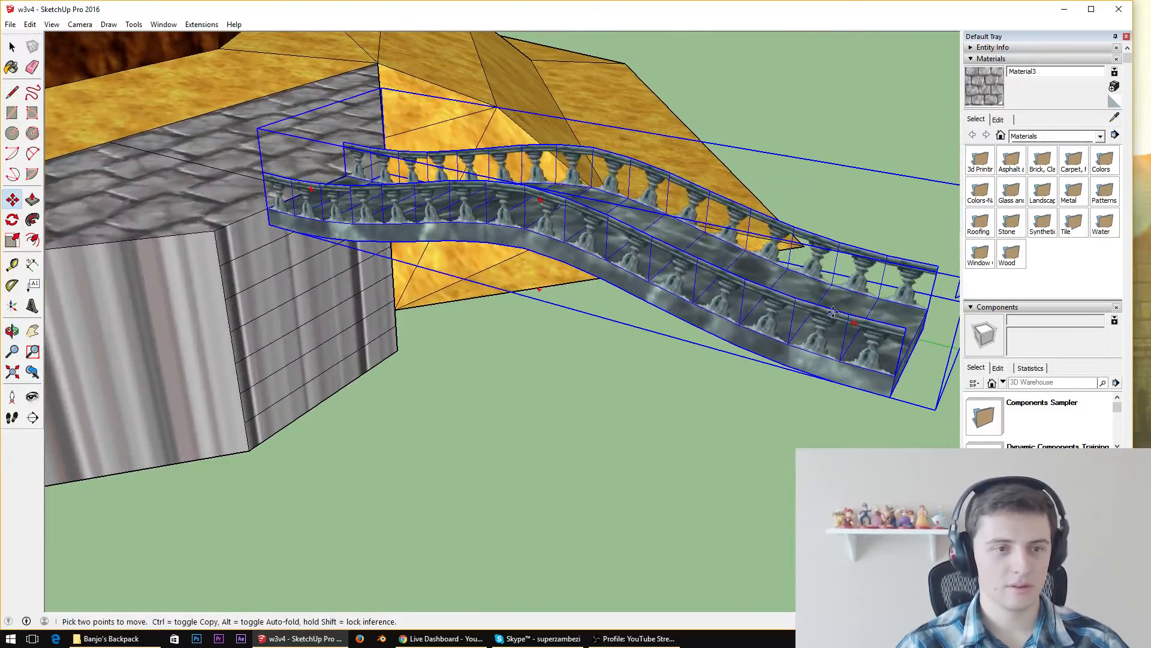
left_click(12, 220)
middle_click_drag(156, 207, 244, 191)
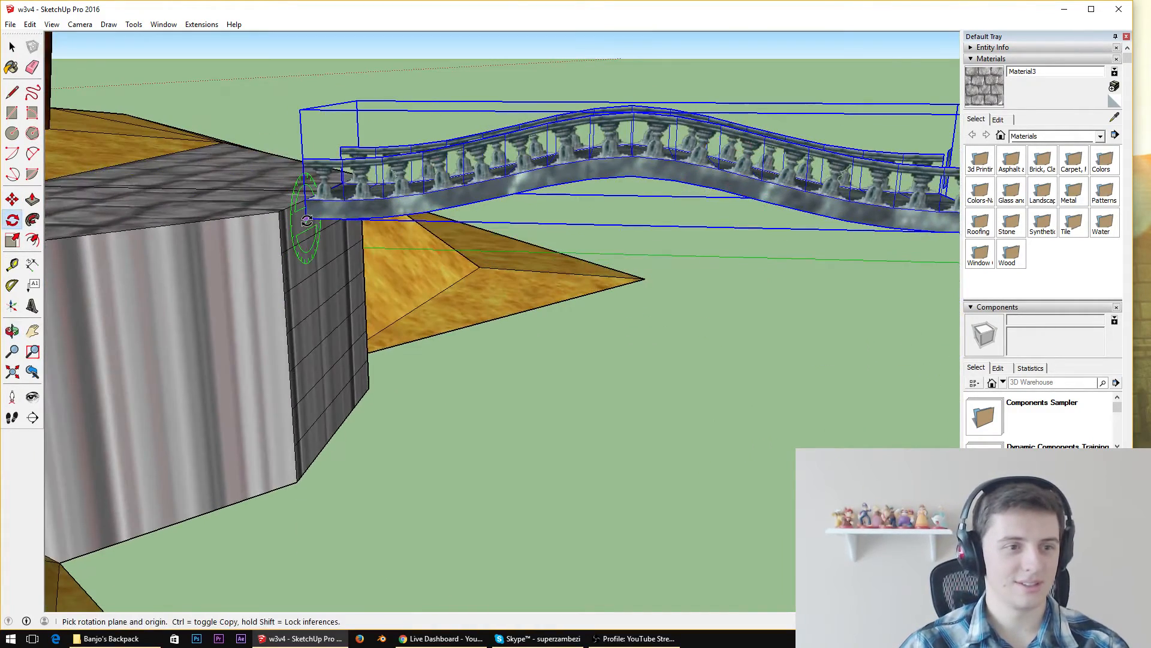
left_click_drag(306, 216, 358, 214)
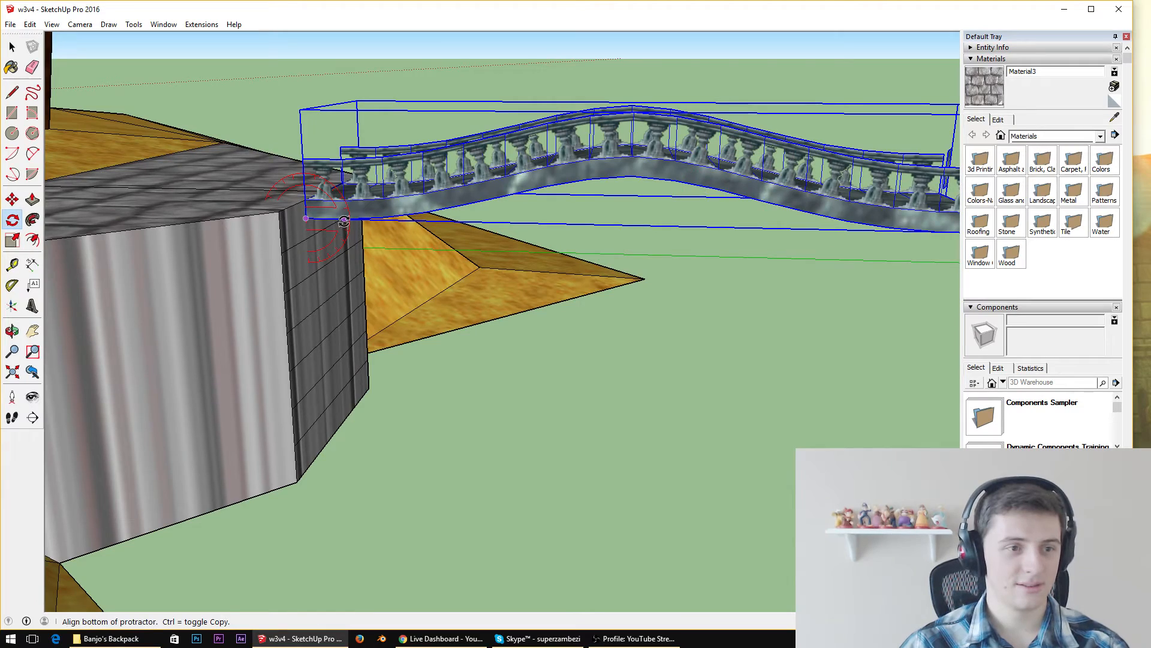
left_click(343, 231)
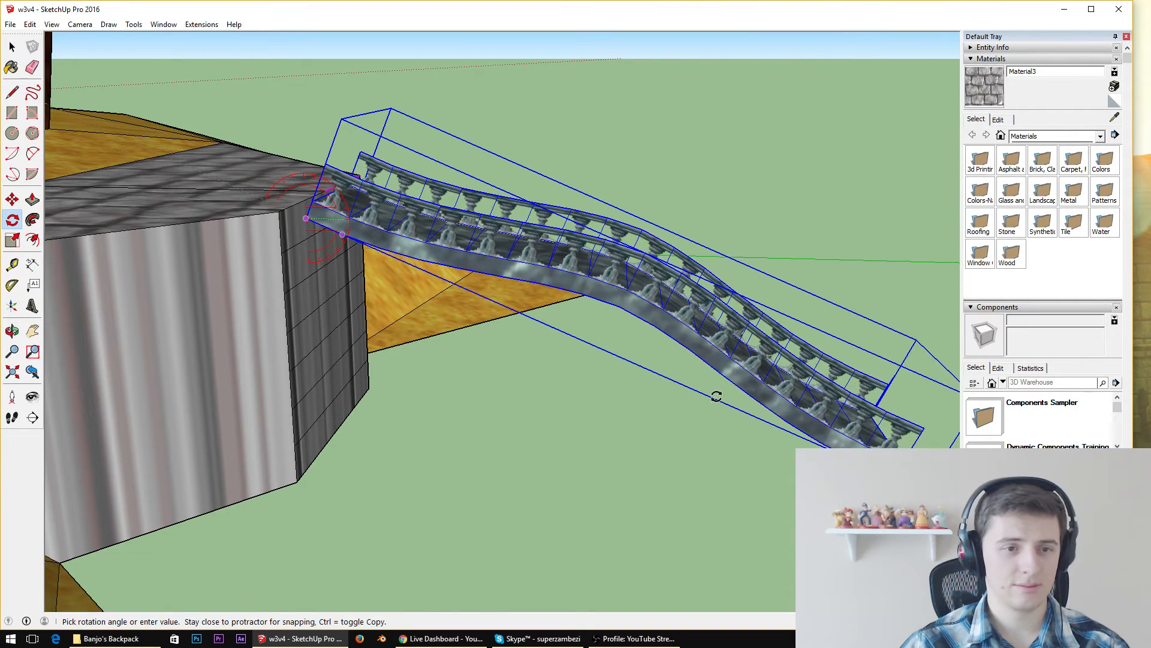
left_click(723, 380)
Examine the sloping bridge against the ledge and surrounding terrain, and undo its downward rotation
middle_click_drag(722, 379, 69, 264)
scroll(444, 247, "down", 5)
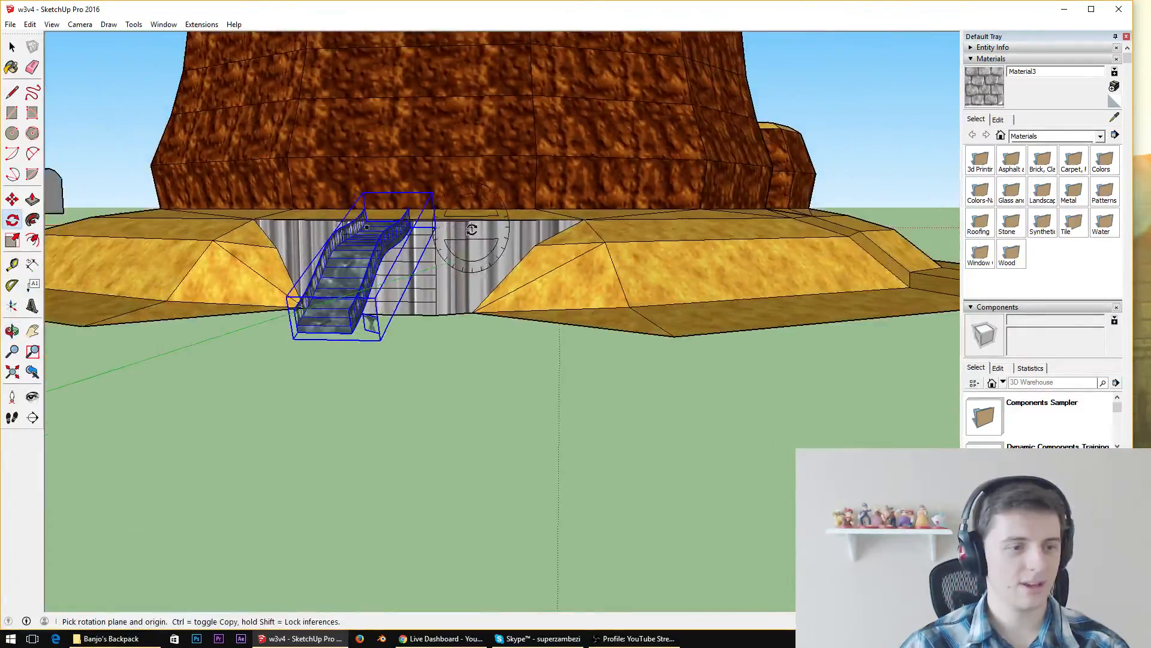
middle_click_drag(476, 249, 222, 319)
scroll(221, 319, "down", 8)
scroll(159, 309, "up", 10)
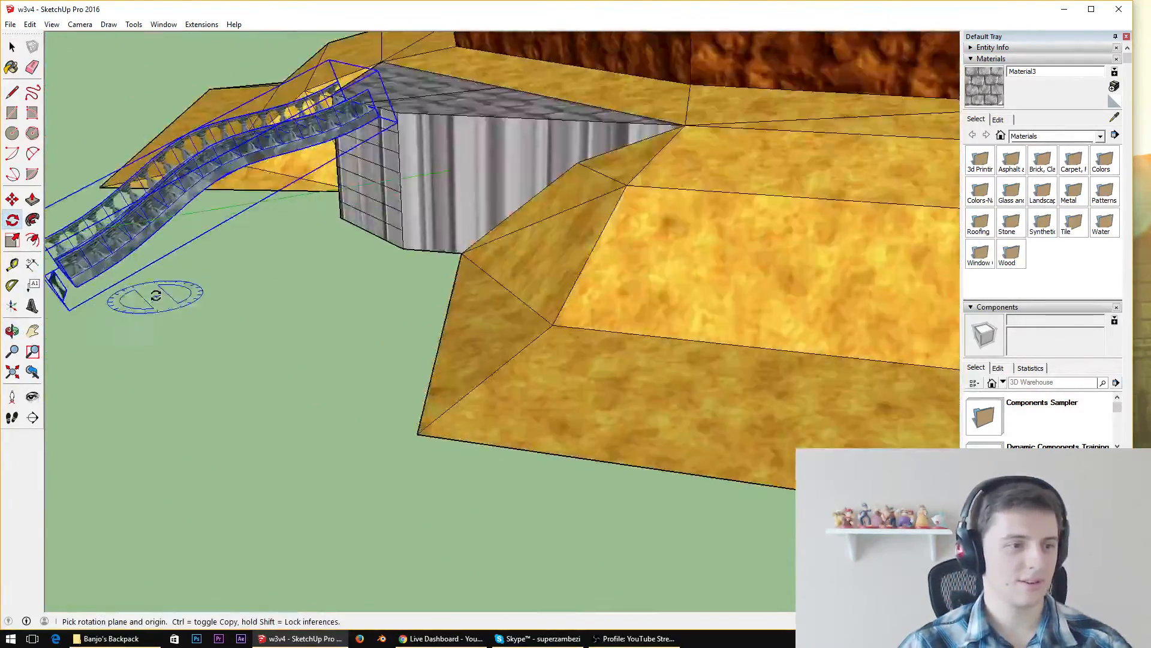
middle_click_drag(274, 181, 318, 207)
scroll(509, 155, "down", 5)
middle_click_drag(508, 156, 431, 197)
mouse_move(260, 215)
middle_mouse_down()
mouse_move(328, 133)
mouse_move(363, 129)
middle_mouse_up()
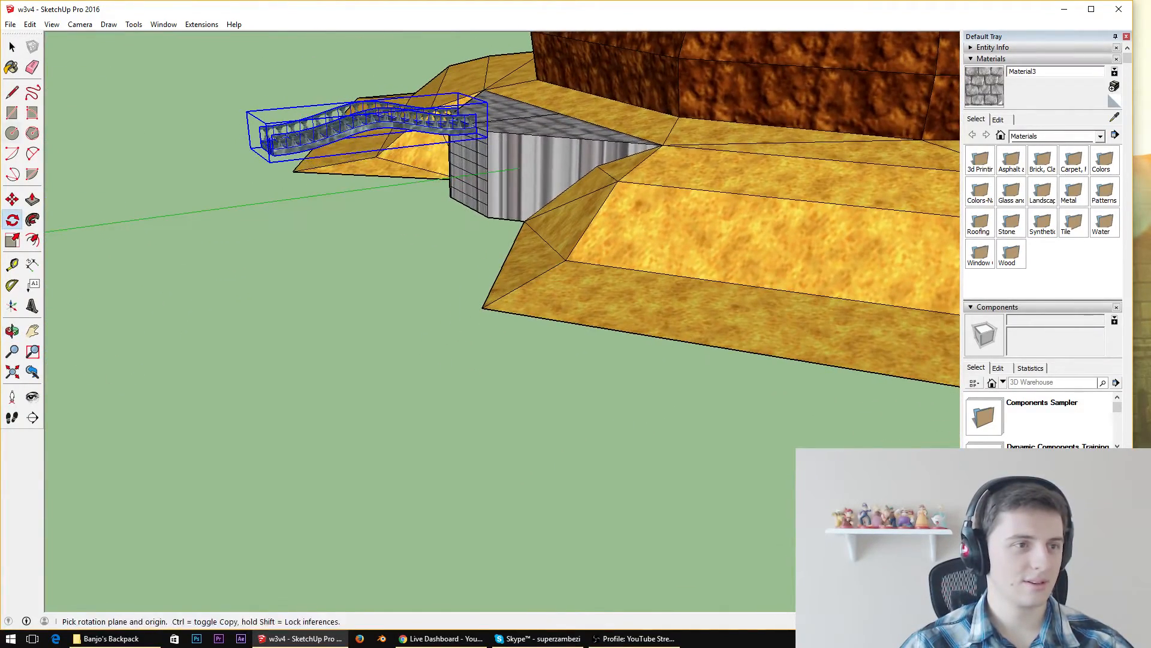
Draw a line between the outer base corners of the two yellow slopes to create a ground face in front of the ledge
left_click(12, 93)
left_click(293, 172)
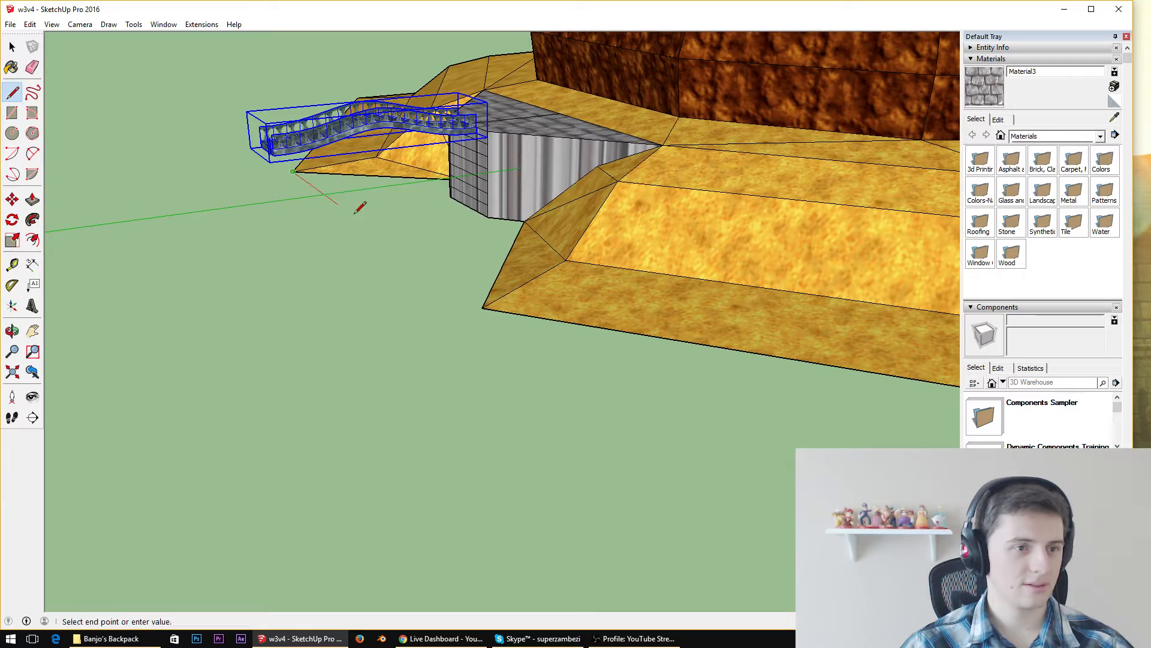
left_click(491, 303)
middle_click_drag(390, 170, 360, 222)
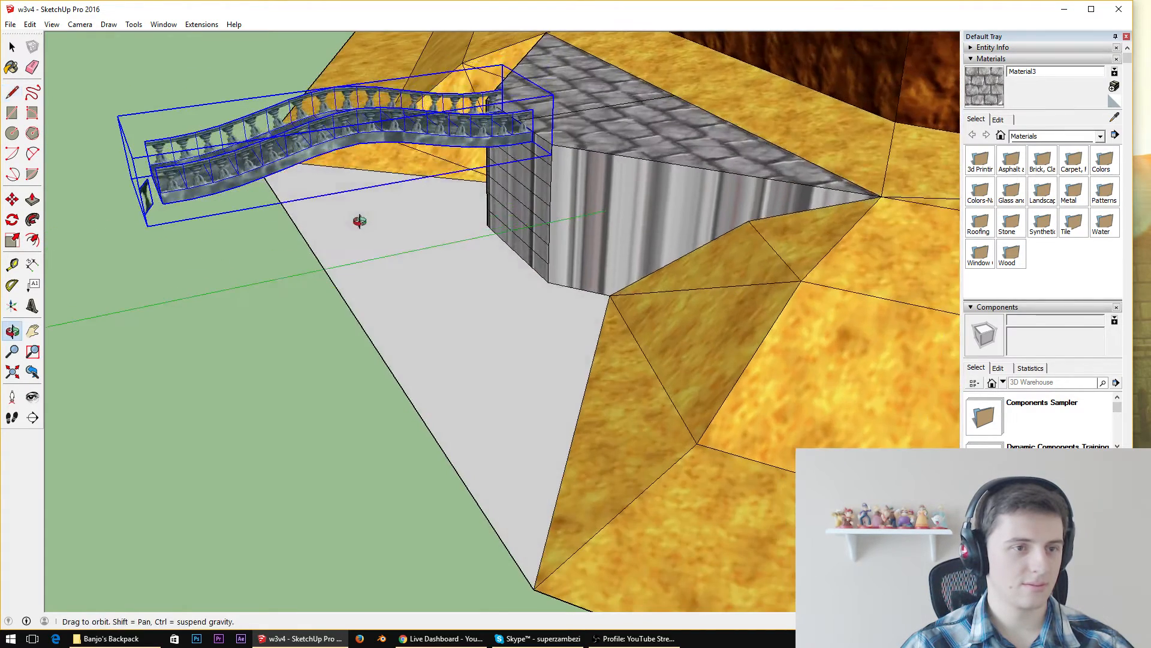
scroll(344, 150, "up", 4)
scroll(393, 254, "down", 7)
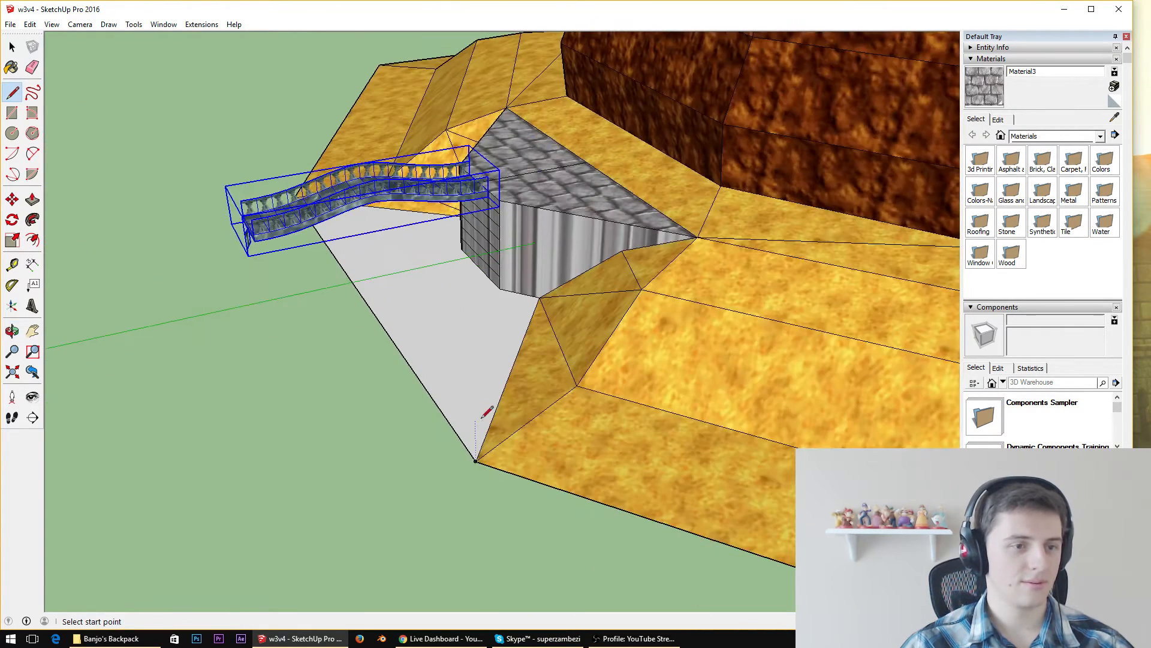
Extend the ground with an adjoining four-sided face drawn outward from the line between the slopes' outer base corners
left_click(477, 459)
mouse_move(205, 507)
left_mouse_down()
mouse_move(111, 201)
mouse_move(3, 49)
mouse_move(518, 197)
left_mouse_up()
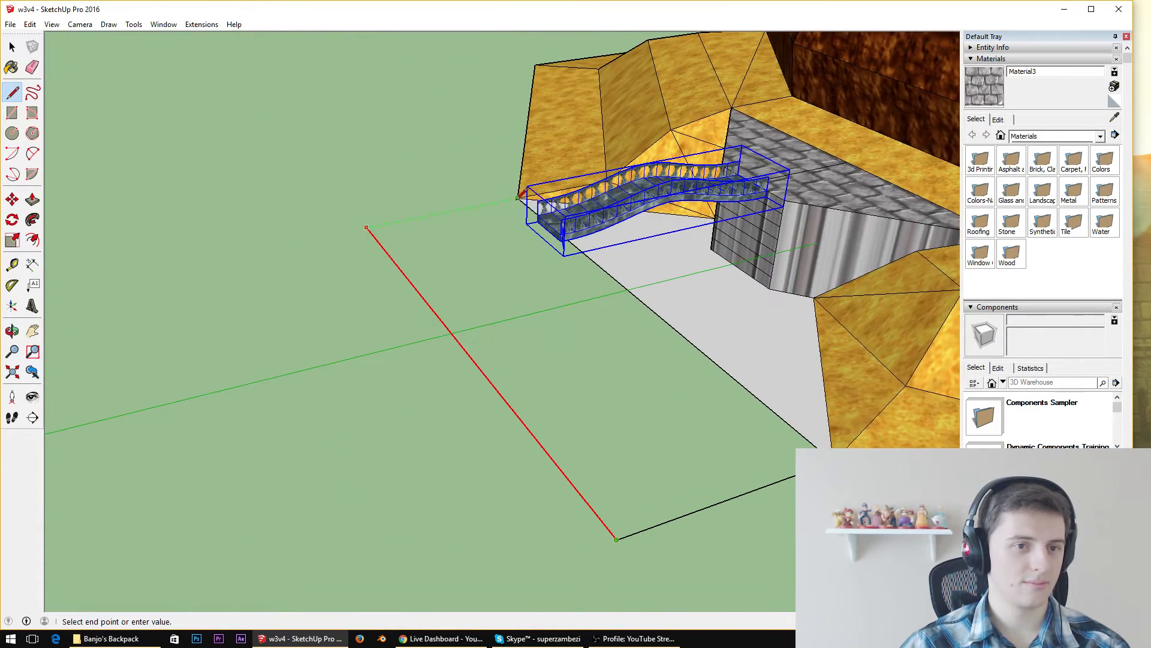
left_click(367, 228)
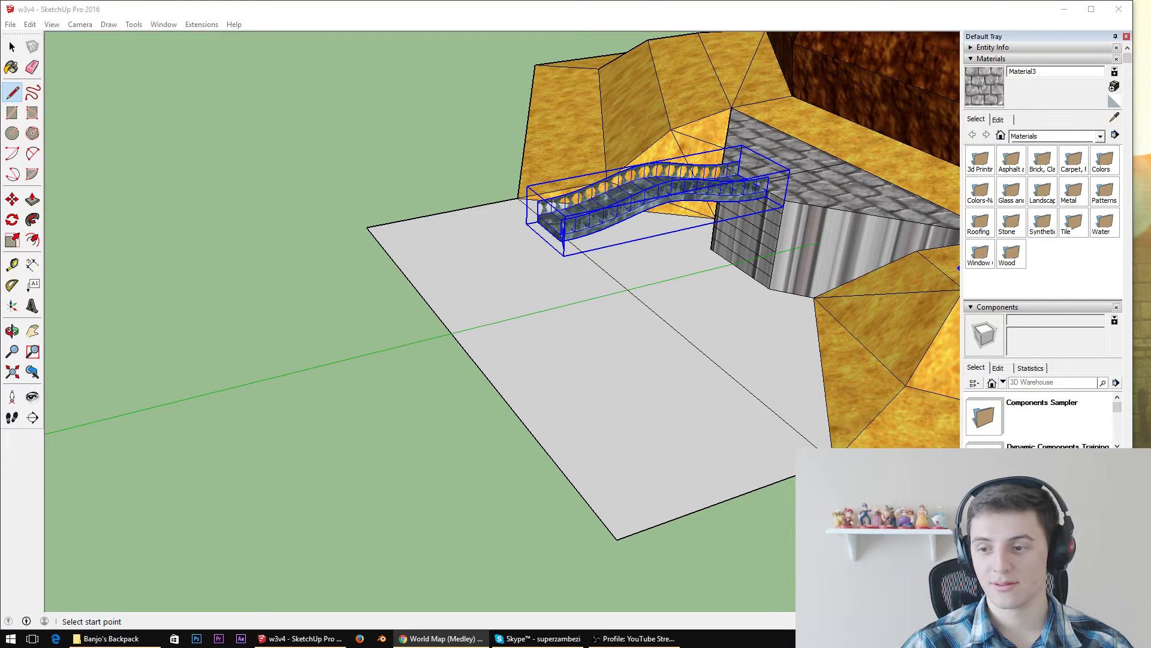
Rotate the bridge downward about its lower corner at the ledge, bringing its free end toward the new ground face
scroll(635, 386, "up", 3)
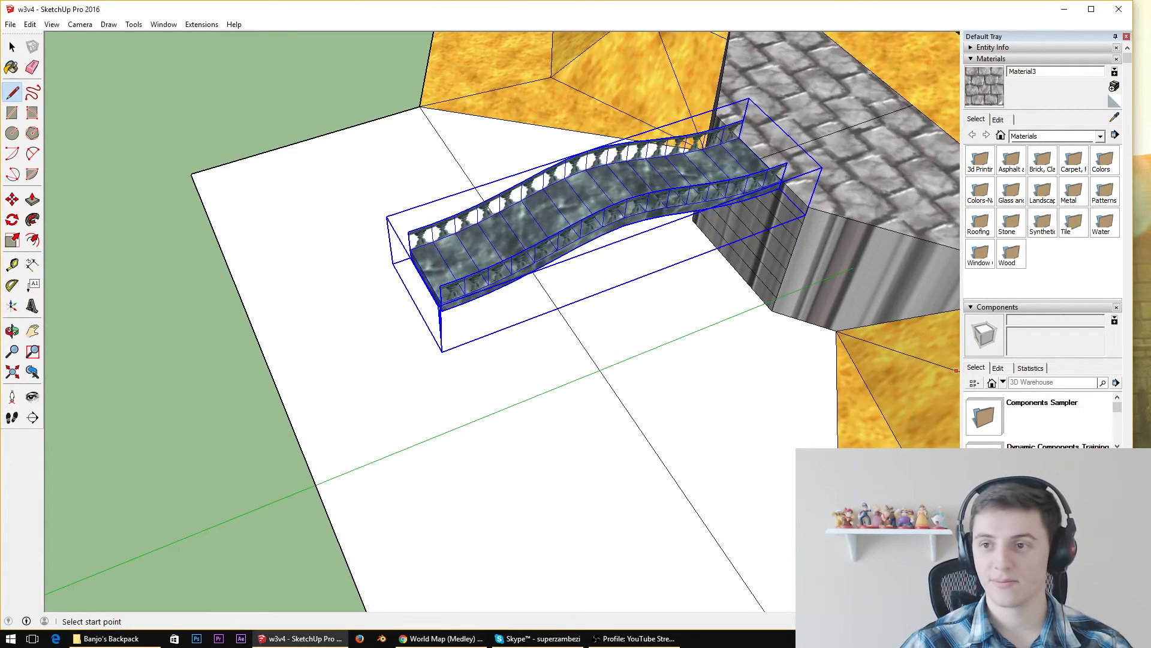
middle_click_drag(637, 273, 650, 207)
scroll(750, 101, "up", 3)
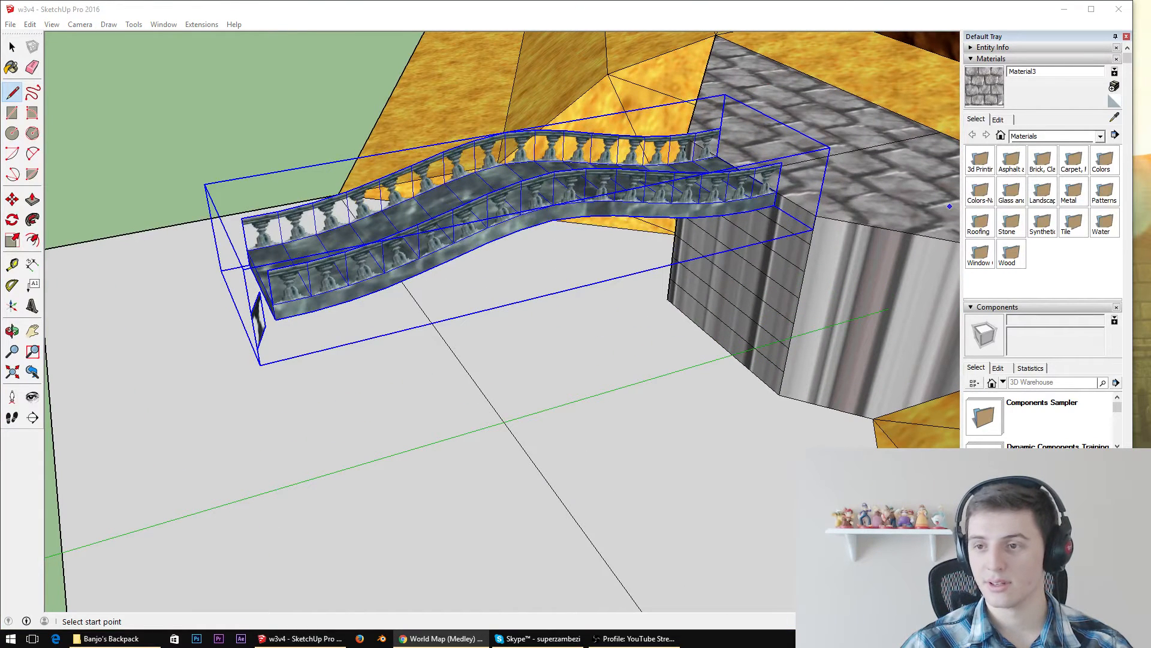
key("q")
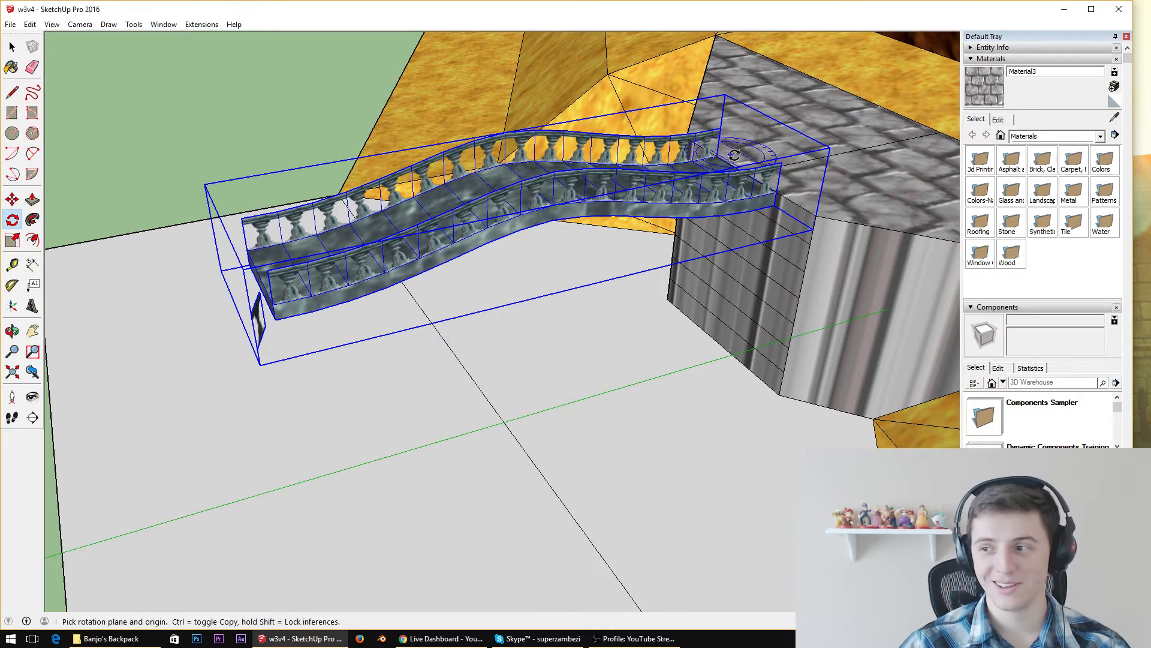
middle_click_drag(744, 153, 743, 78)
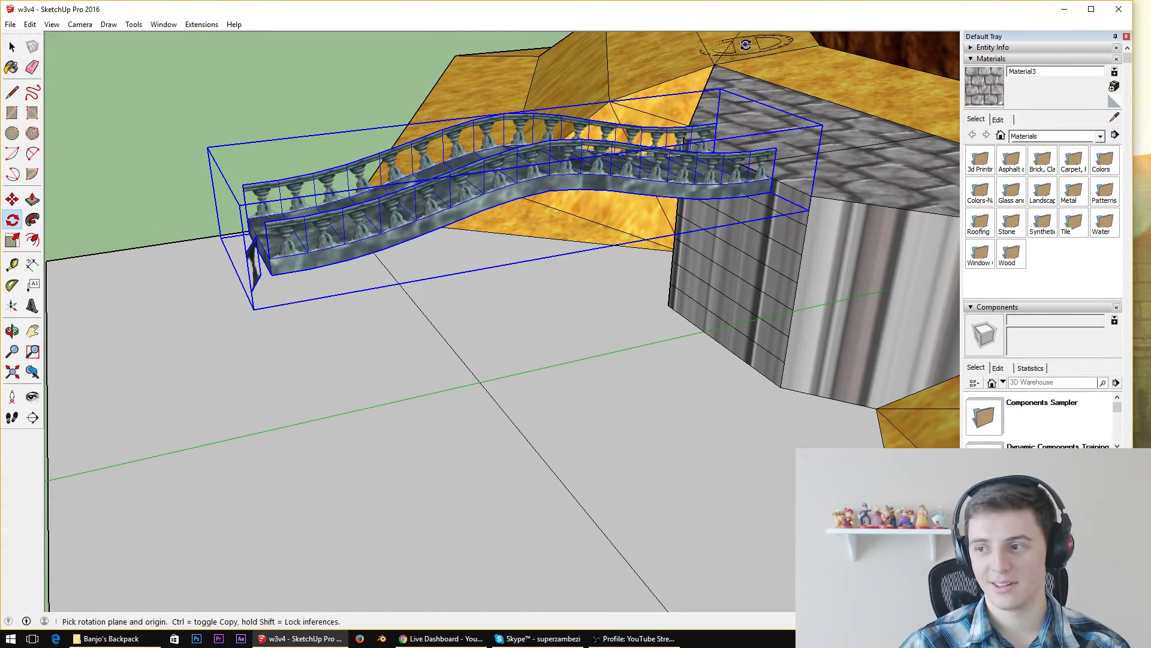
left_click(770, 174)
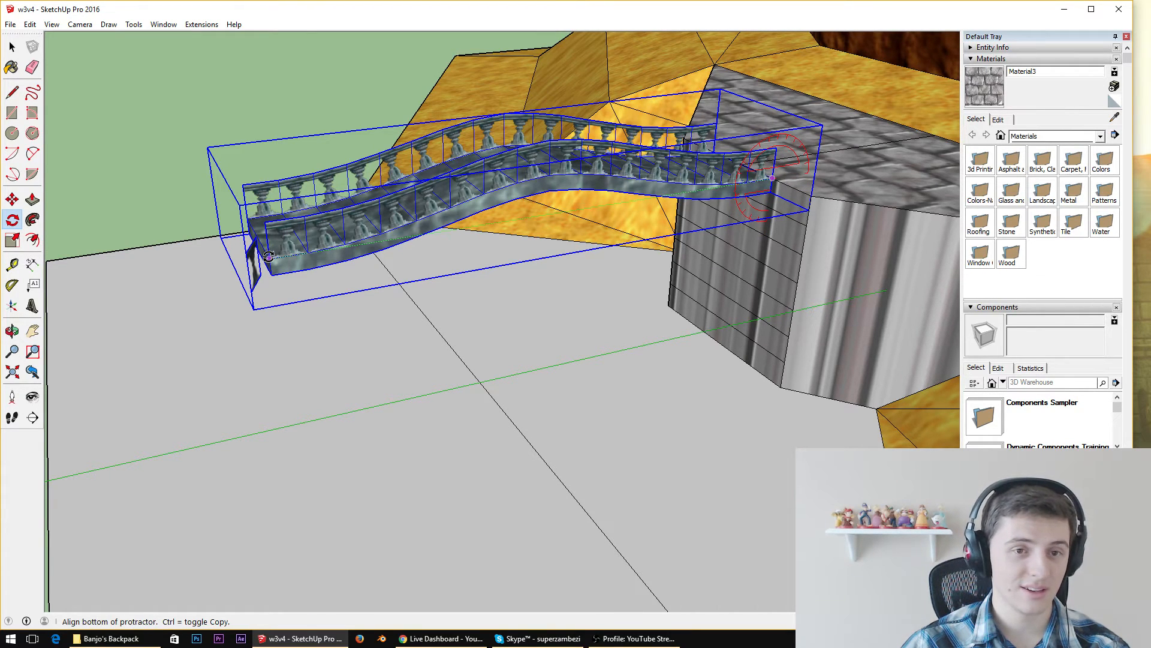
key("Escape")
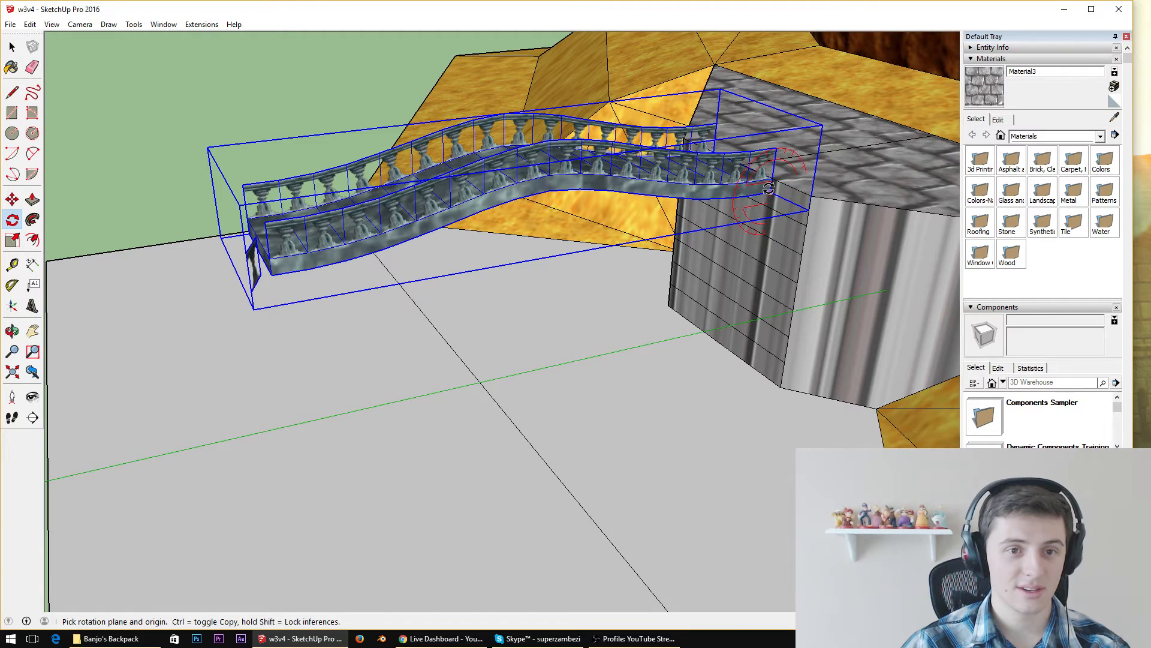
left_click(768, 192)
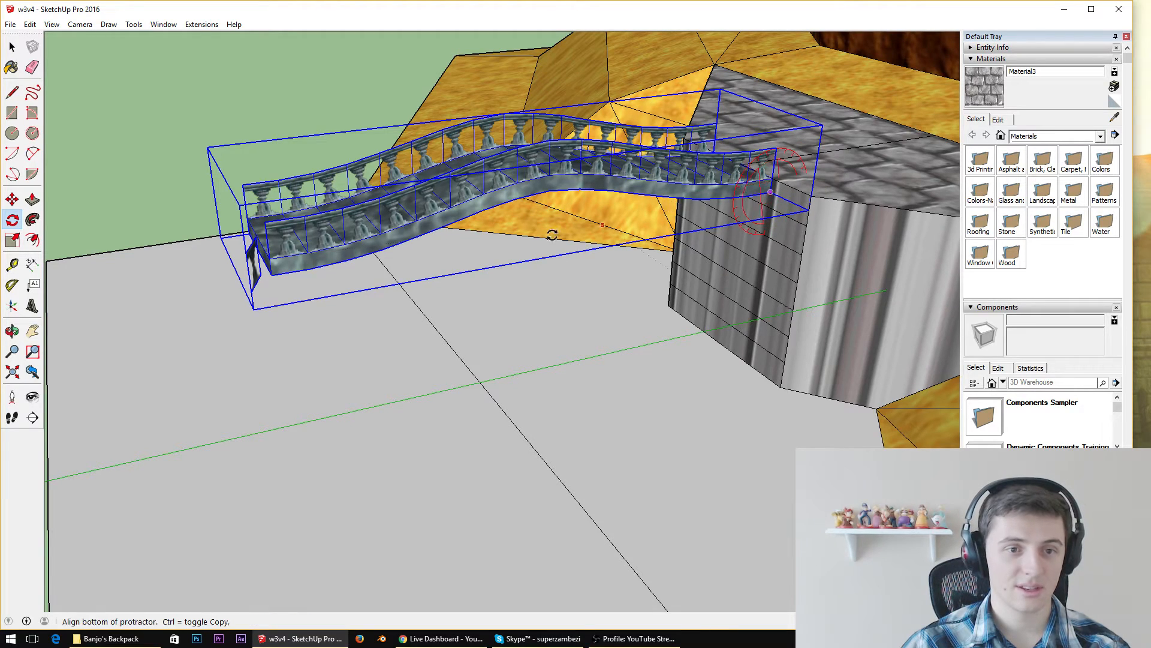
left_click(269, 277)
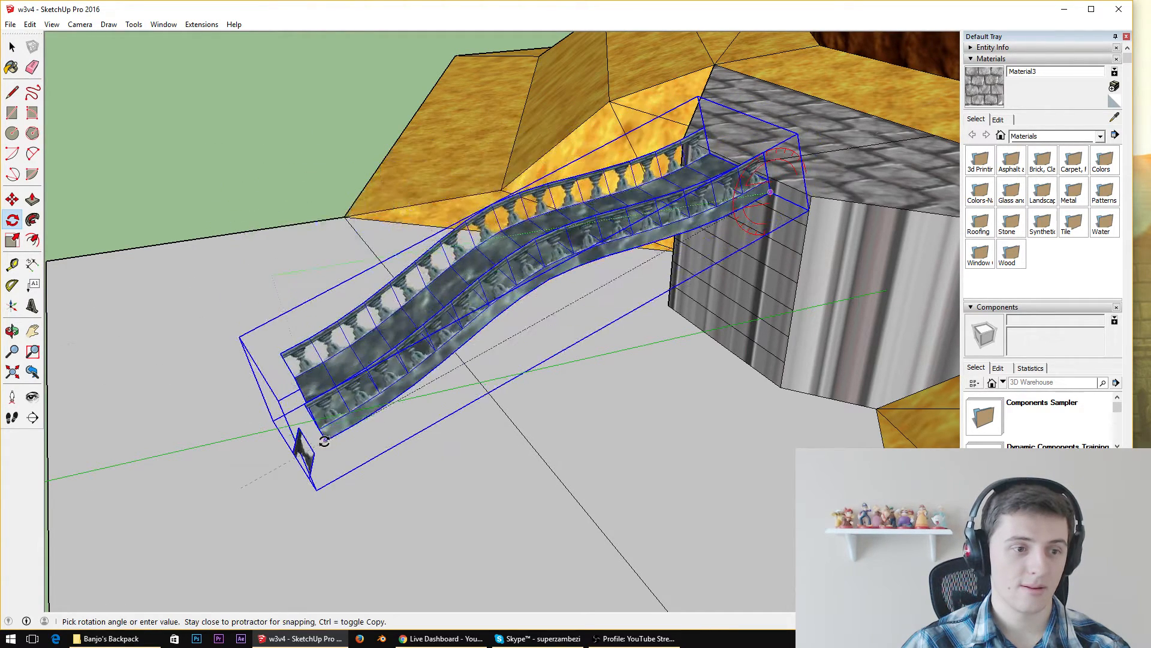
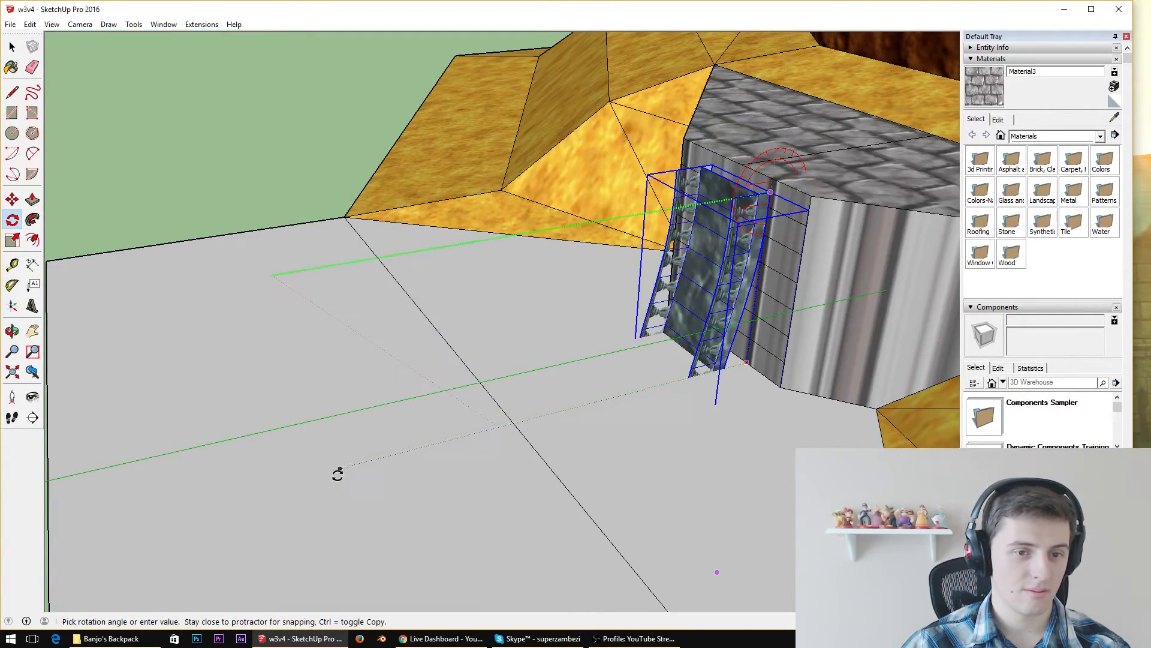
Try to rotate the bridge downward about its lower ledge corner until its free end reaches the ground face
left_click(271, 358)
key("ctrl+z")
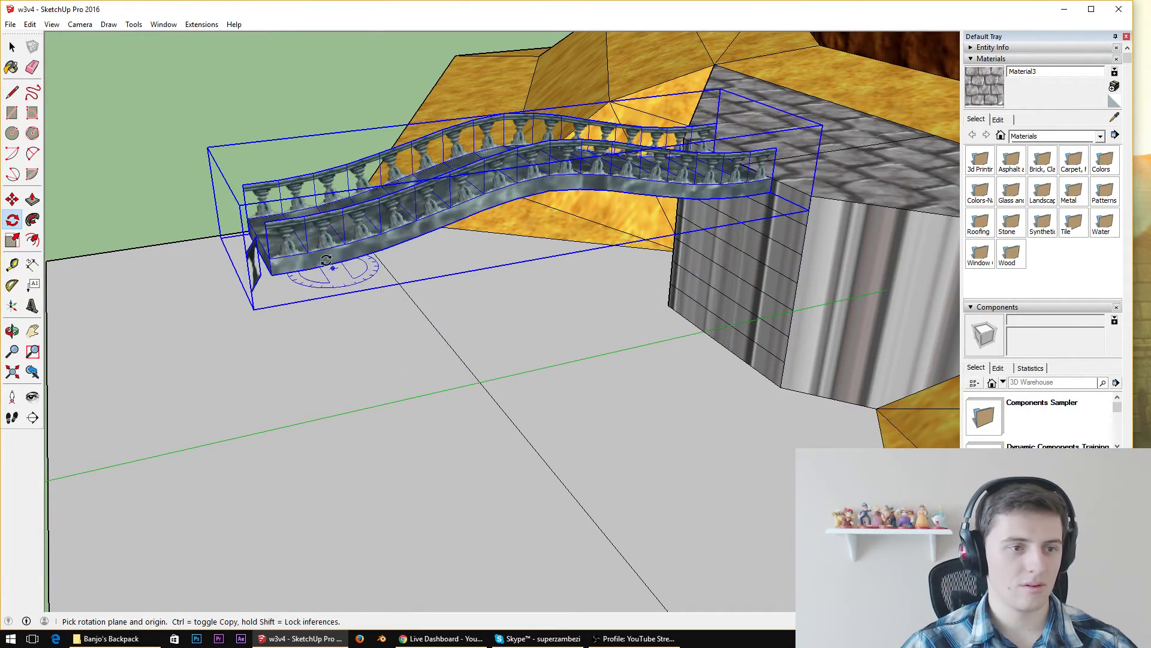
middle_click_drag(682, 220, 632, 201)
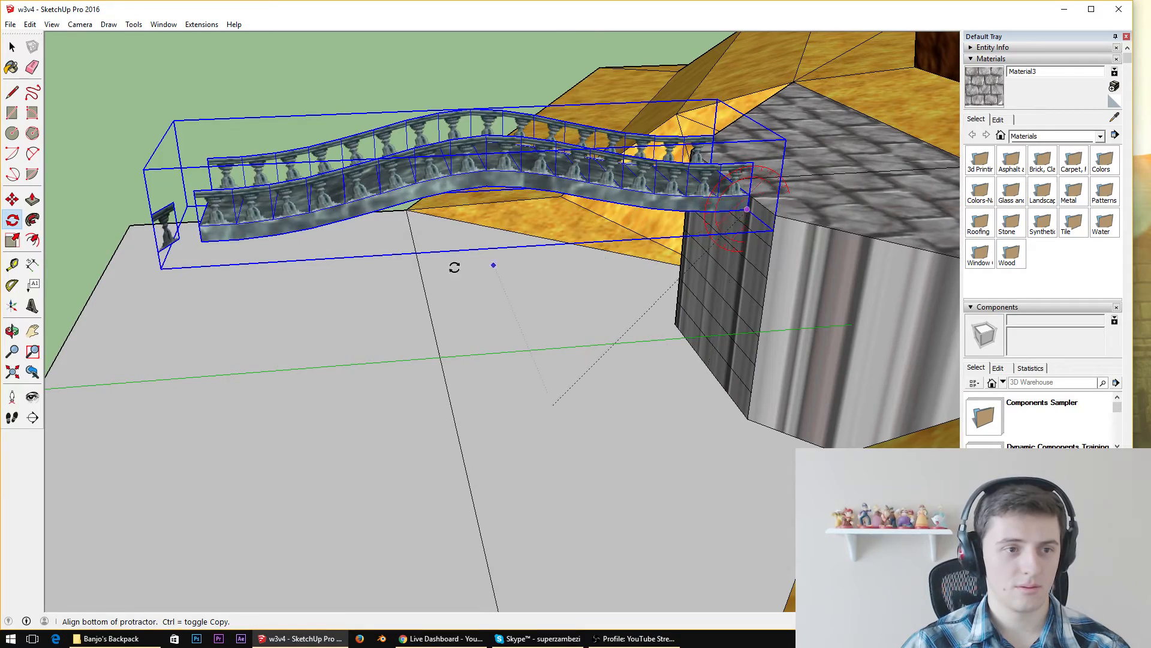
left_click(205, 241)
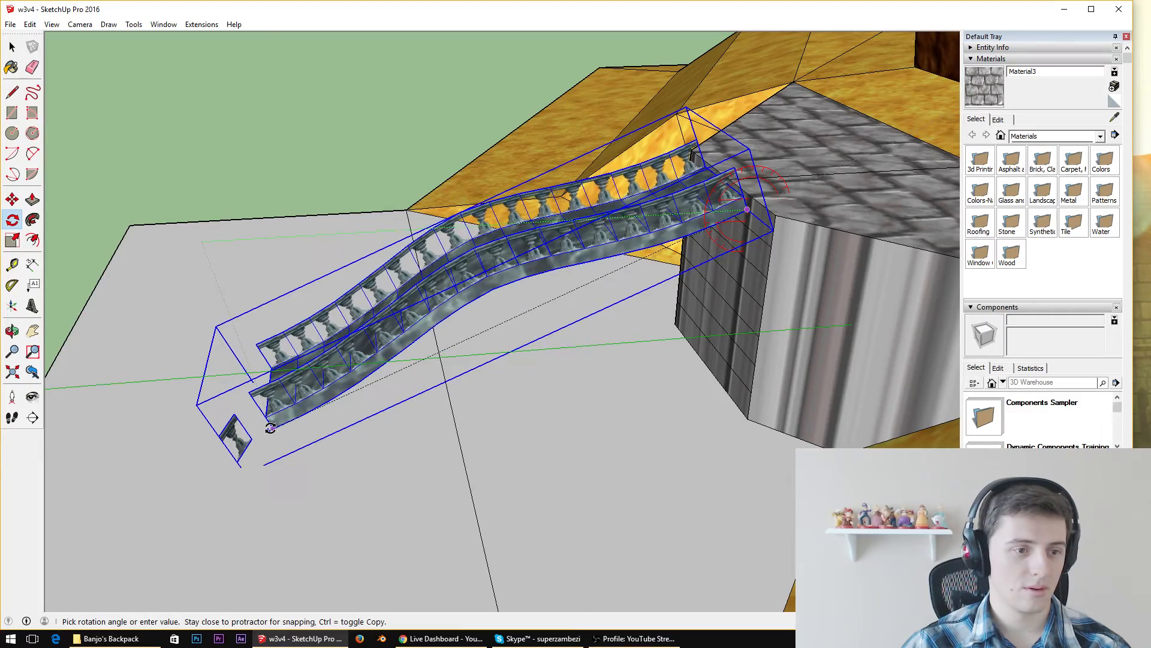
scroll(268, 425, "up", 8)
middle_click_drag(267, 407, 254, 282)
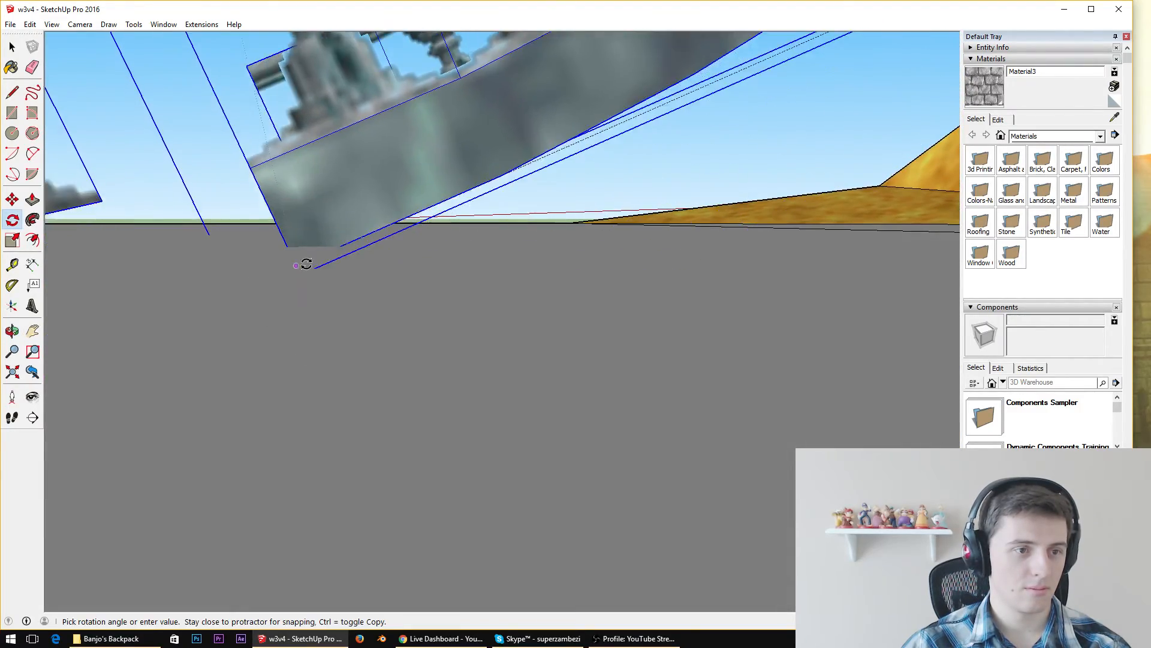
left_click(298, 246)
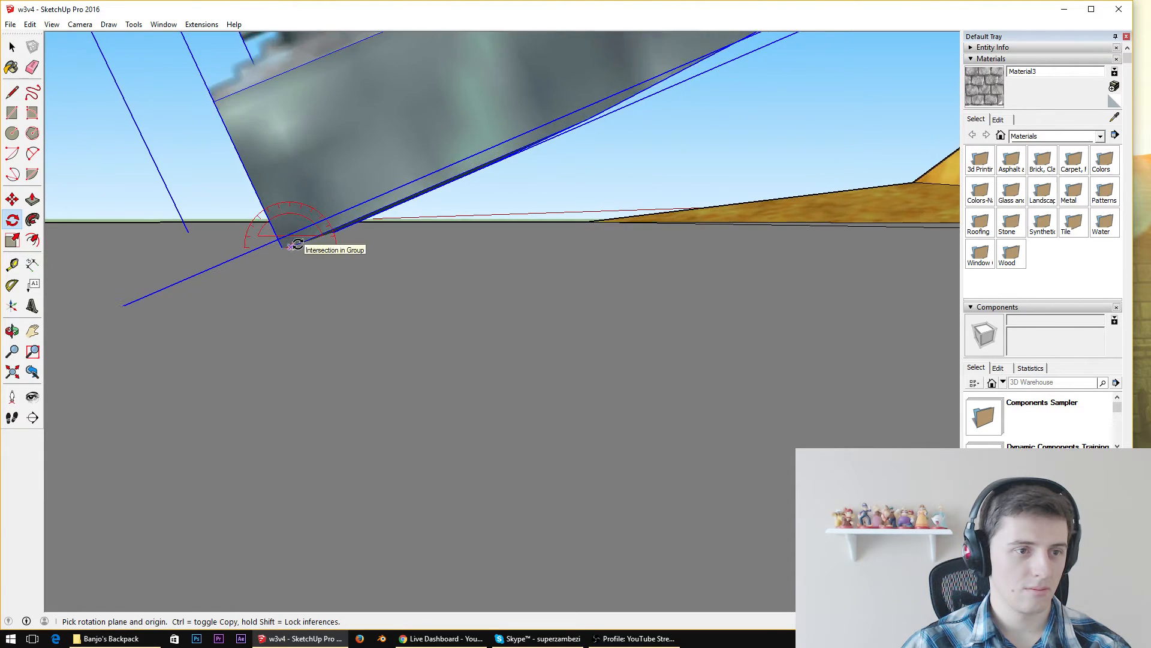
scroll(298, 228, "up", 2)
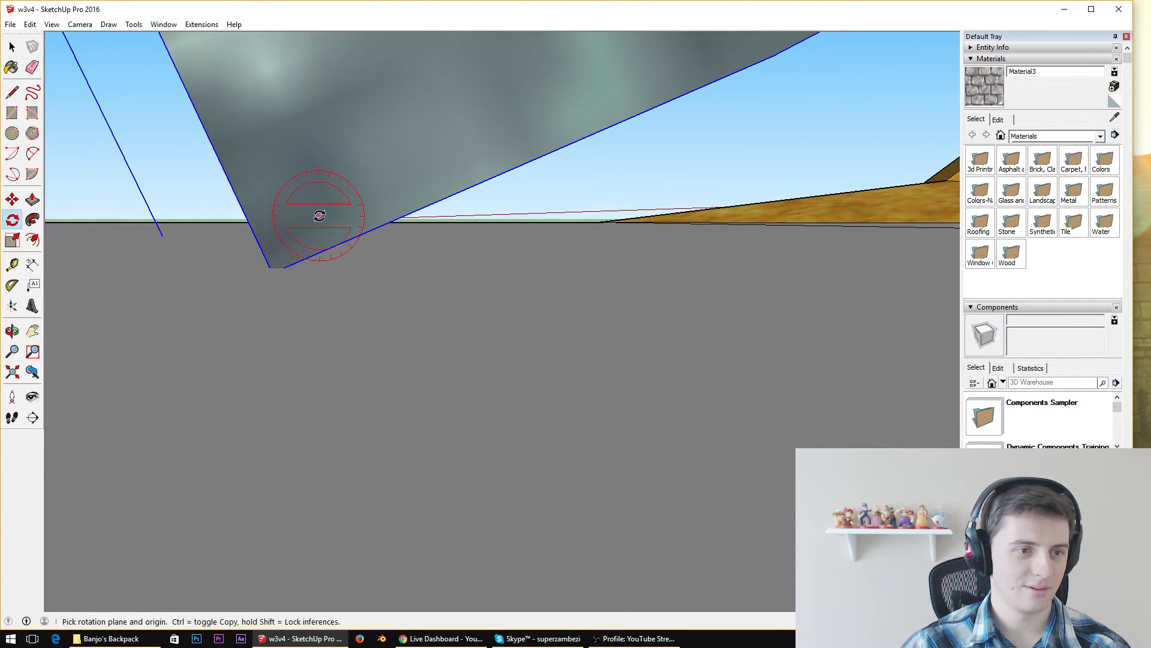
scroll(371, 231, "up", 3)
scroll(433, 190, "down", 5)
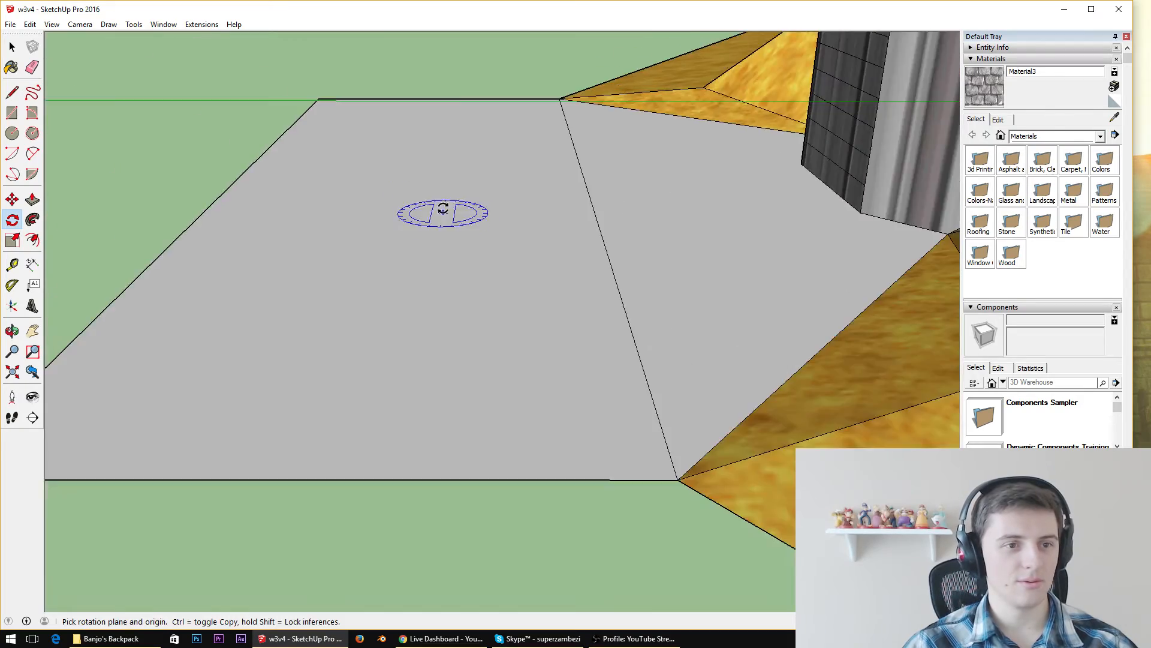
middle_click_drag(443, 198, 450, 432)
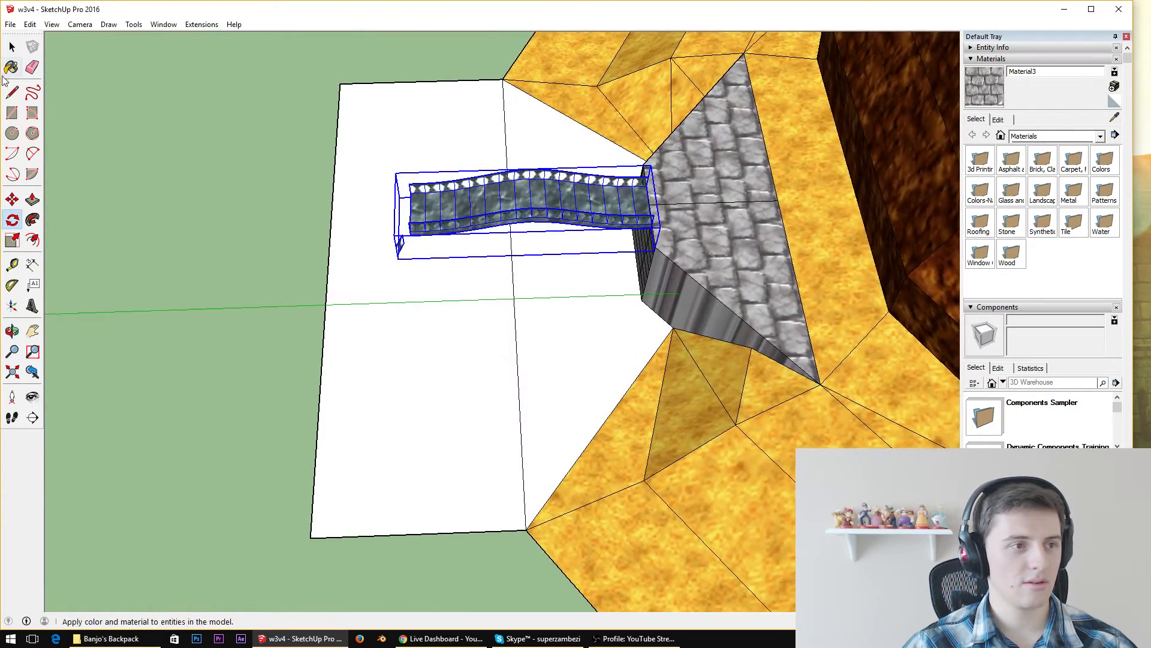
Draw a guide line across the ground face, parallel to the green axis, from the ledge's base to the ground's outer edge
left_click(12, 91)
scroll(503, 301, "up", 5)
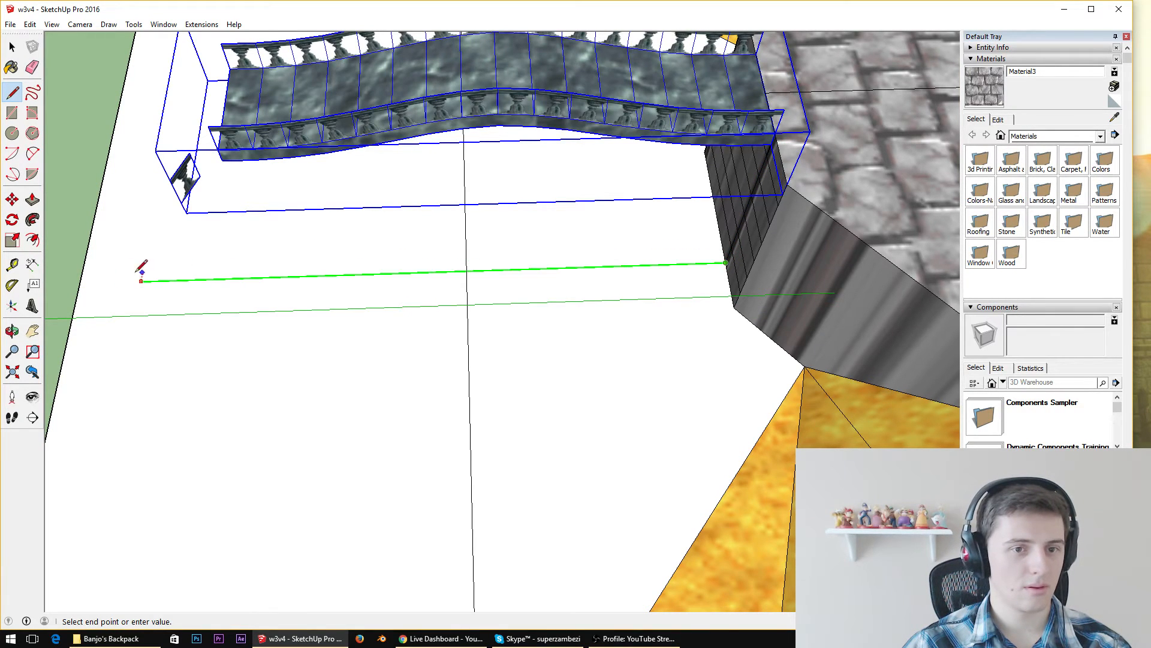
left_click(80, 282)
middle_click_drag(337, 179, 340, 157)
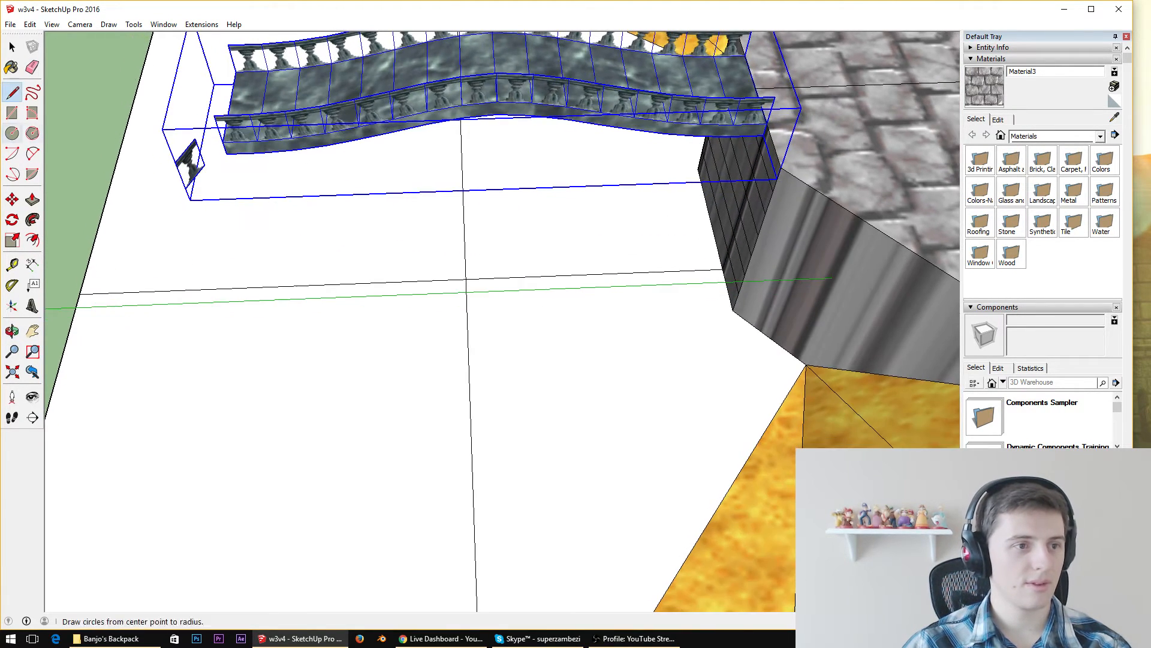
Rotate the bridge downward about its lower corner at the ledge until its free lower corner meets the guide line
left_click(12, 221)
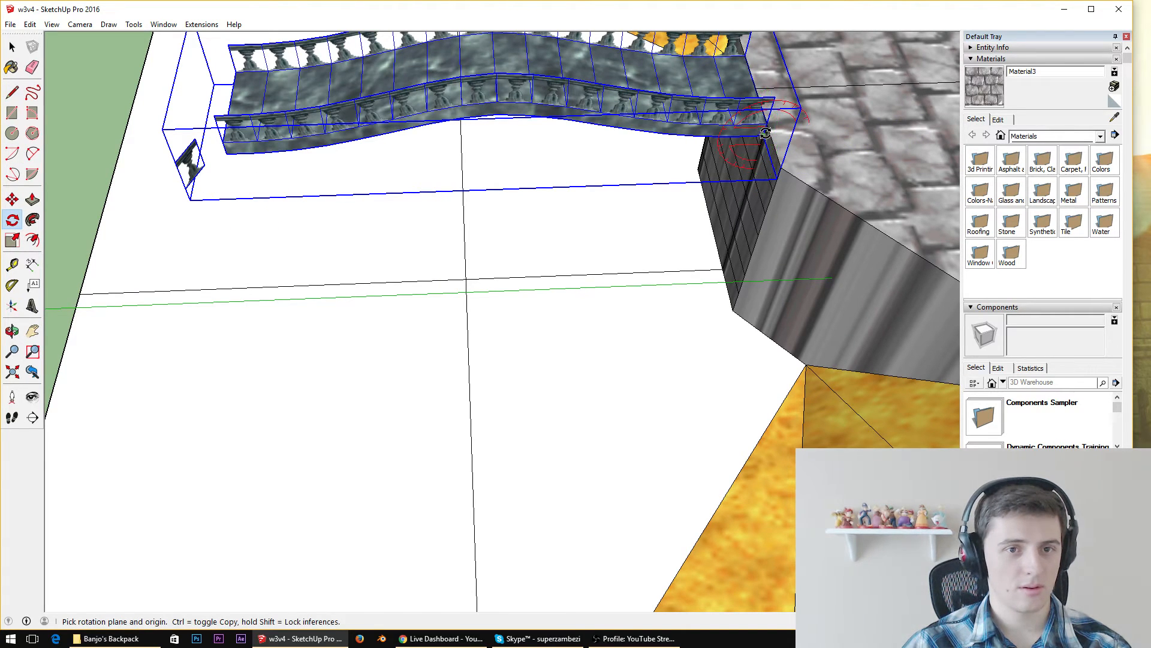
left_click(226, 156)
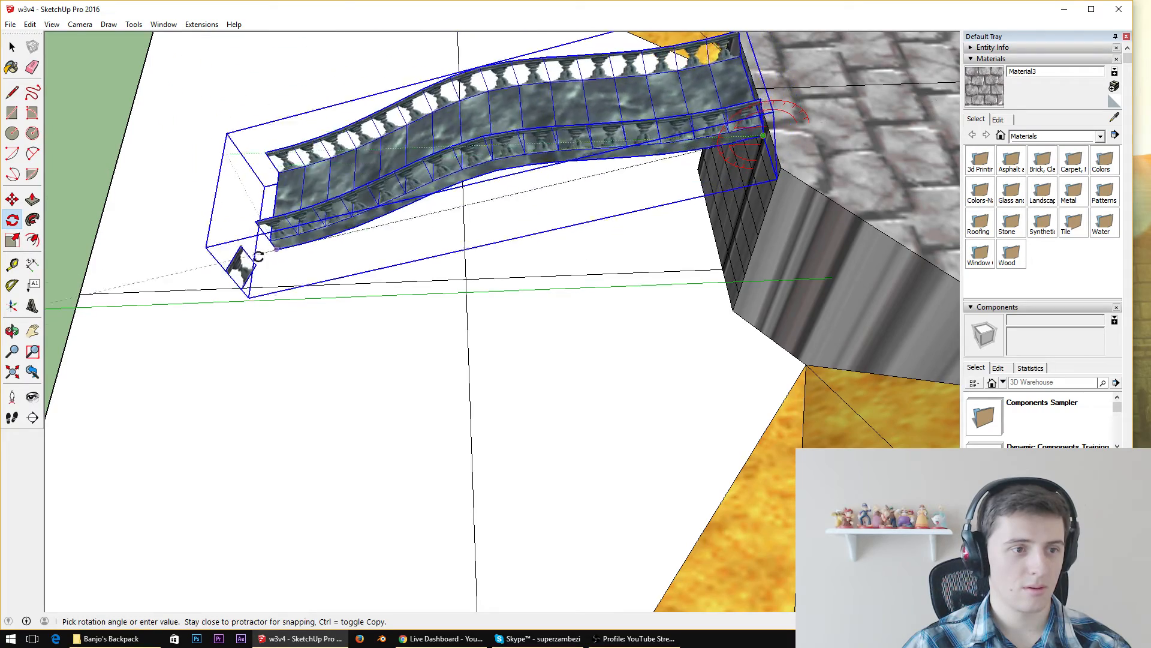
scroll(310, 287, "up", 10)
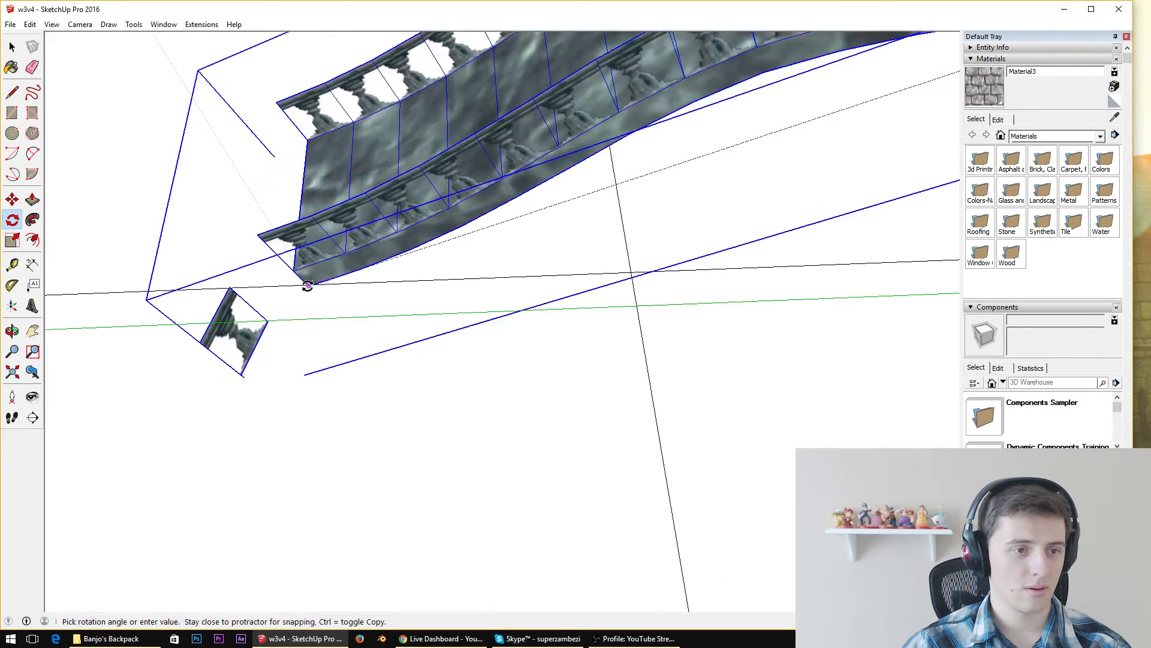
mouse_move(308, 285)
middle_mouse_down()
mouse_move(378, 98)
mouse_move(306, 305)
mouse_move(360, 329)
mouse_move(334, 347)
mouse_move(557, 195)
mouse_move(431, 224)
mouse_move(384, 300)
mouse_move(414, 277)
middle_mouse_up()
scroll(414, 277, "down", 10)
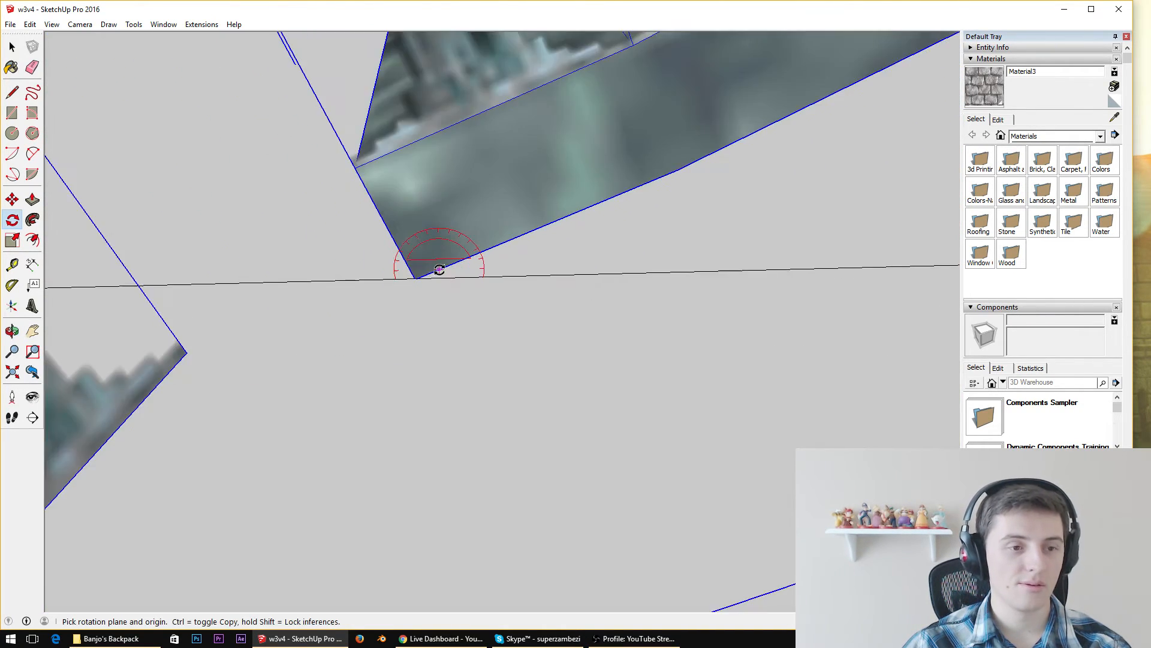
scroll(855, 80, "up", 4)
scroll(753, 90, "up", 7)
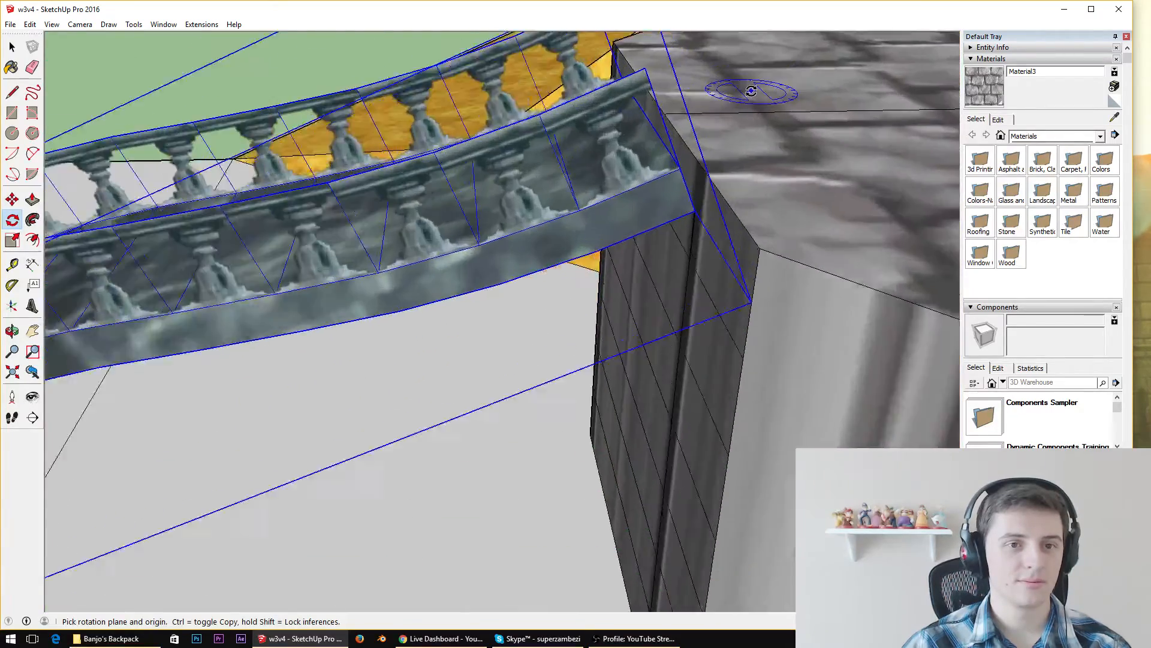
Move the bridge vertically from its free lower corner to set that corner on the ground guide line
mouse_move(747, 91)
middle_mouse_down()
mouse_move(468, 96)
mouse_move(509, 221)
mouse_move(629, 132)
mouse_move(804, 36)
mouse_move(732, 21)
middle_mouse_up()
scroll(459, 227, "down", 10)
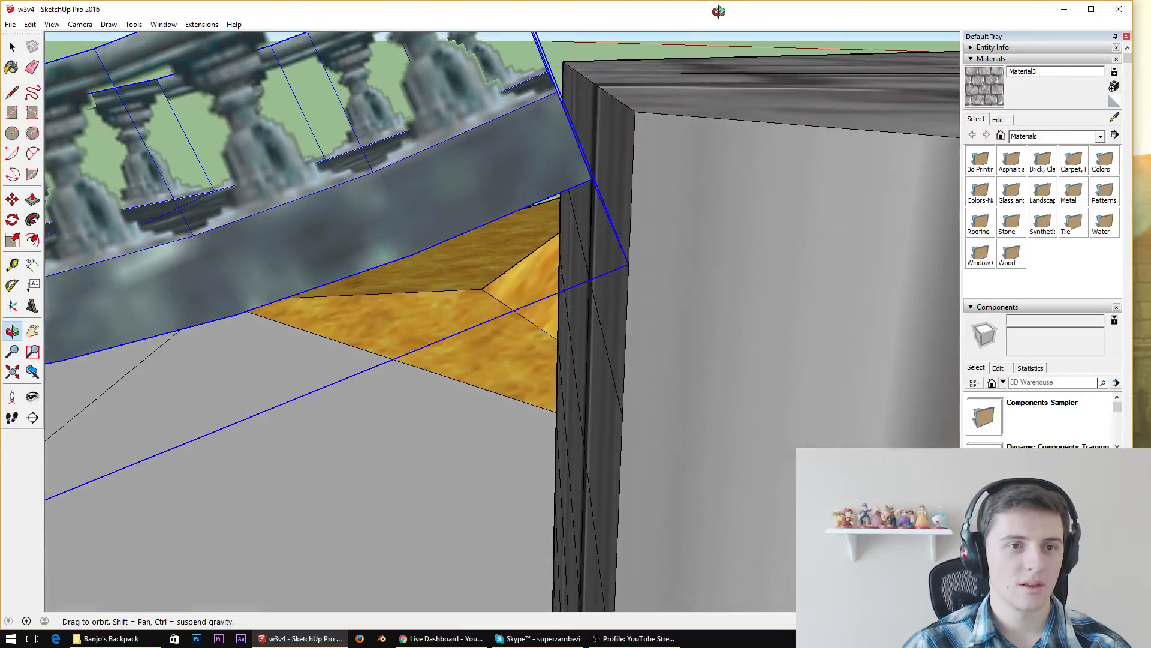
key("q")
scroll(460, 227, "up", 8)
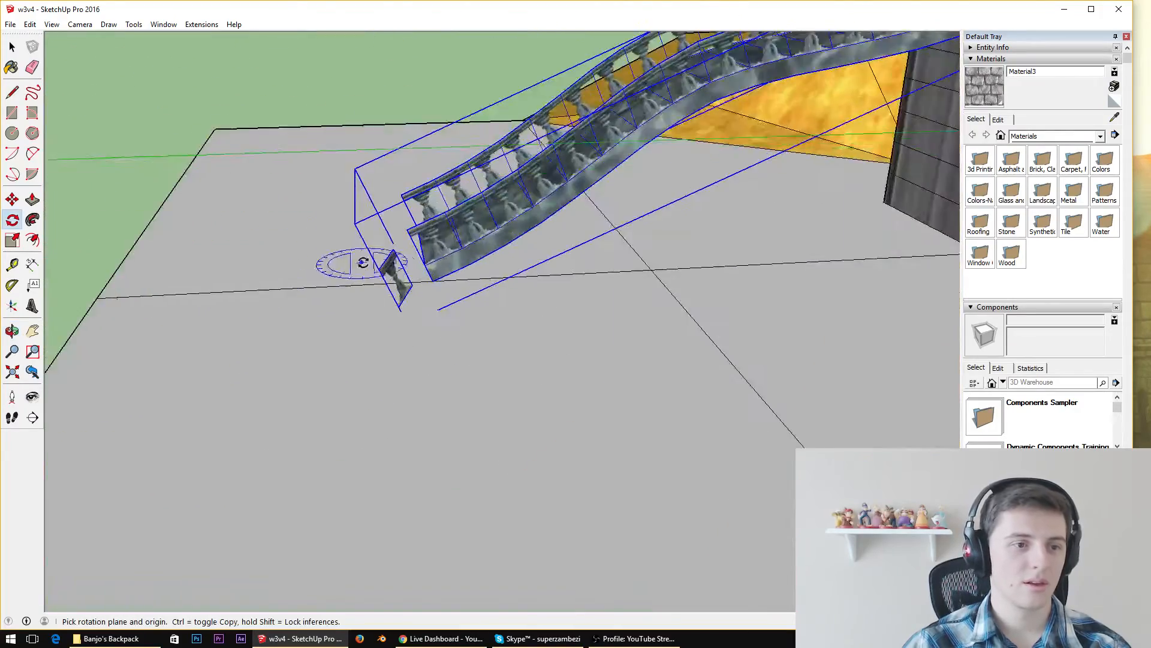
scroll(336, 313, "up", 3)
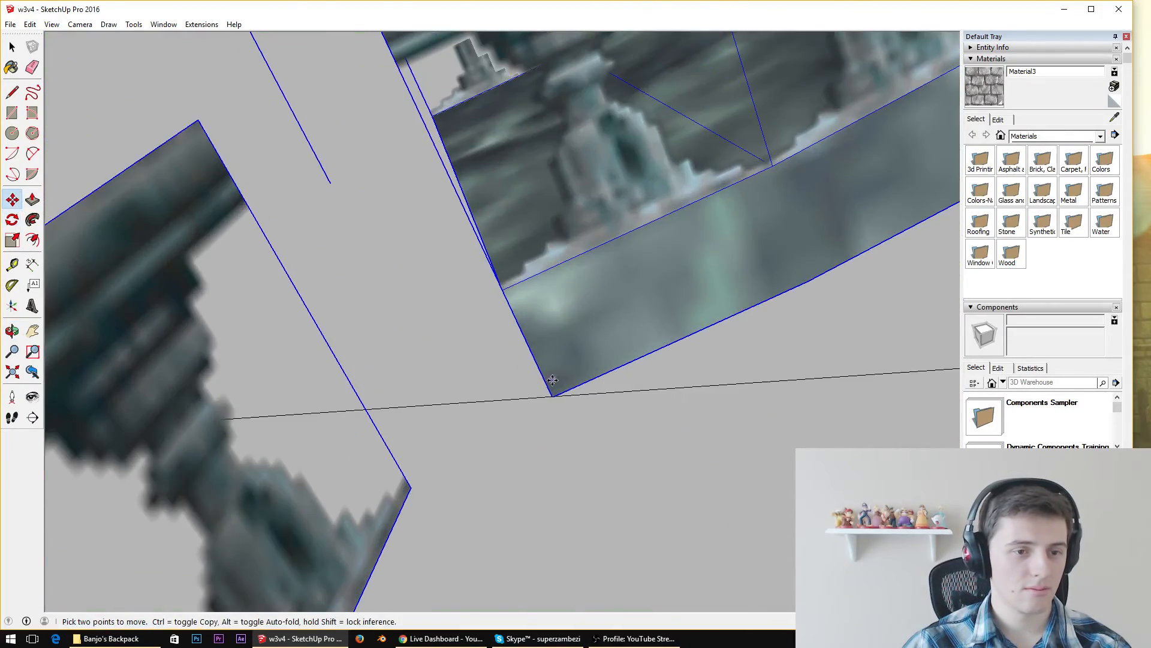
left_click(561, 376)
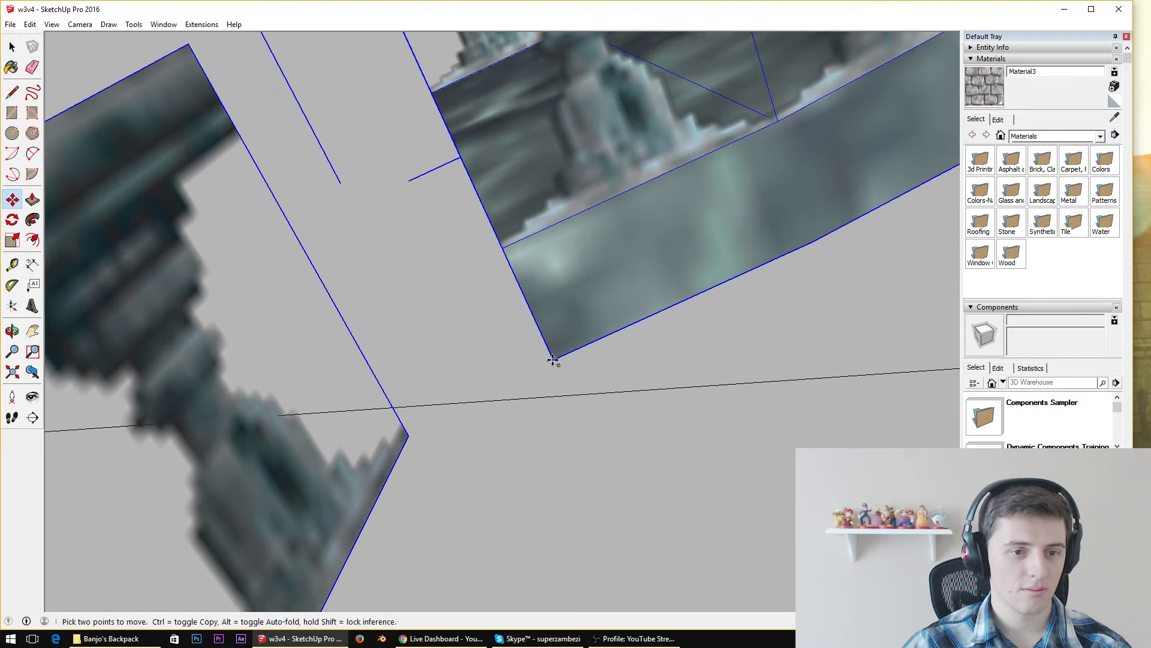
left_click(555, 393)
Examine the sloping bridge from several sides, checking its fit between the stone ledge and the ground face
middle_click_drag(555, 394, 429, 116)
scroll(835, 285, "down", 8)
scroll(316, 273, "up", 10)
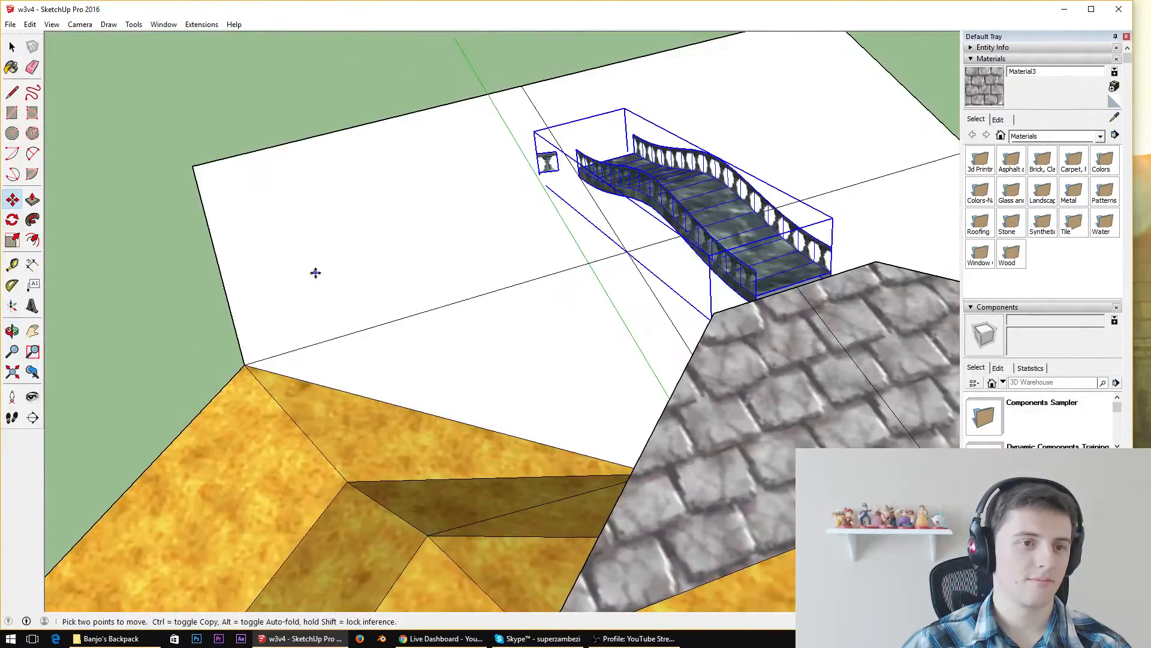
middle_click_drag(786, 336, 590, 210)
middle_click_drag(681, 352, 259, 281)
scroll(259, 281, "down", 8)
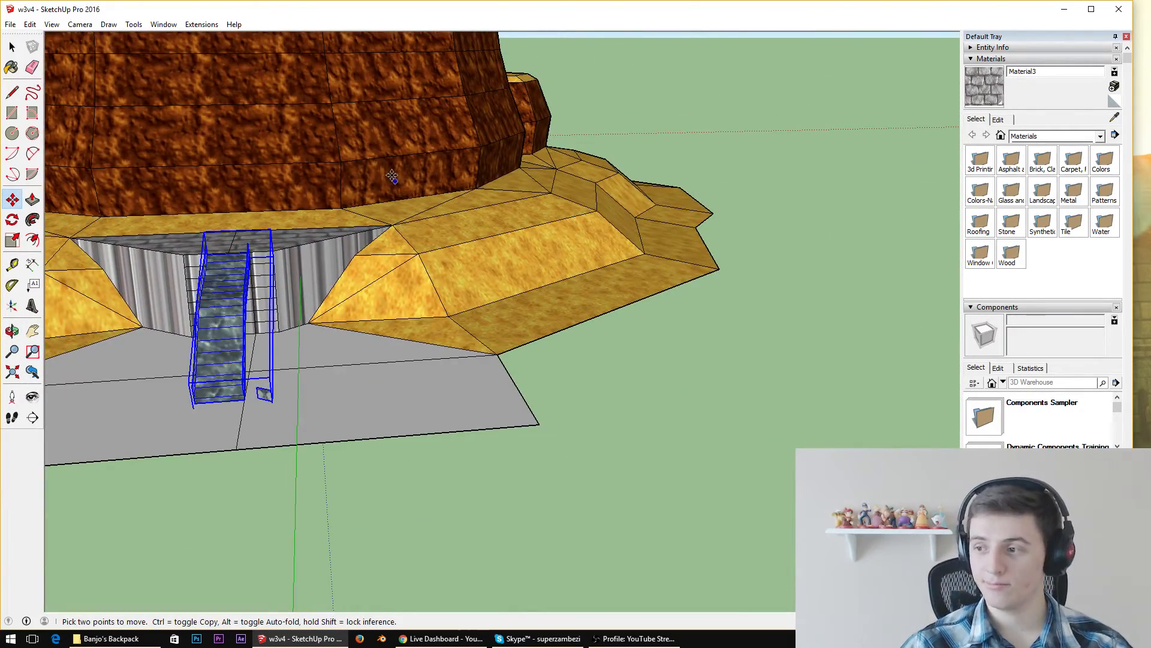
scroll(389, 171, "down", 4)
middle_click_drag(154, 111, 258, 318)
scroll(378, 420, "up", 6)
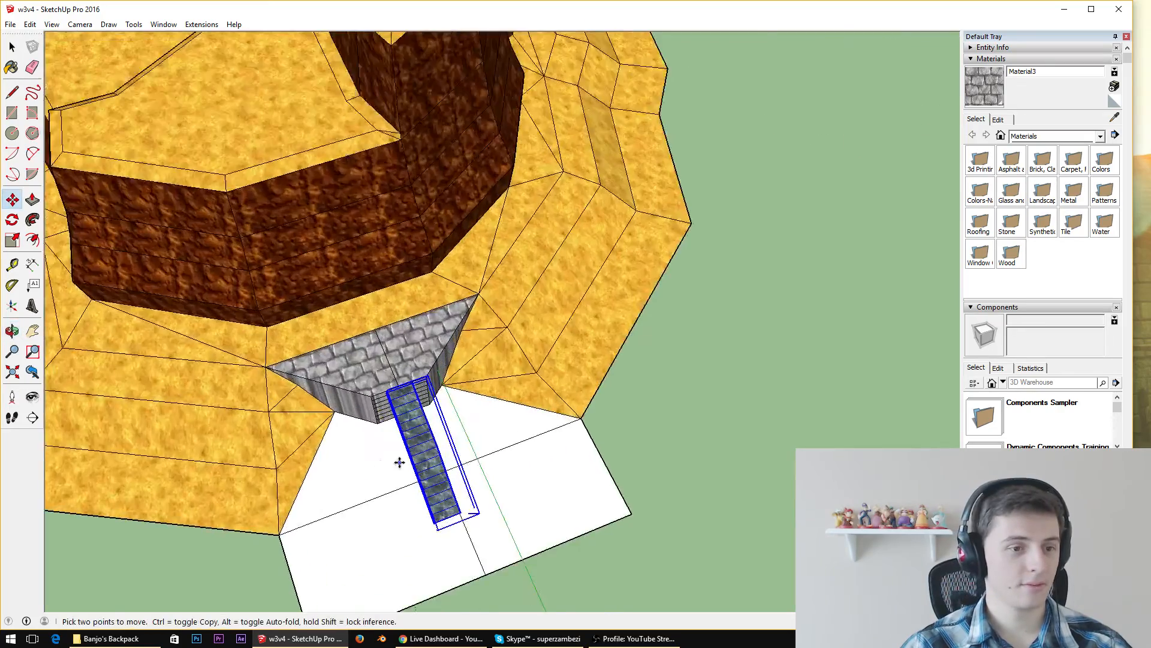
middle_click_drag(360, 504, 797, 303)
scroll(389, 388, "up", 3)
scroll(719, 329, "down", 8)
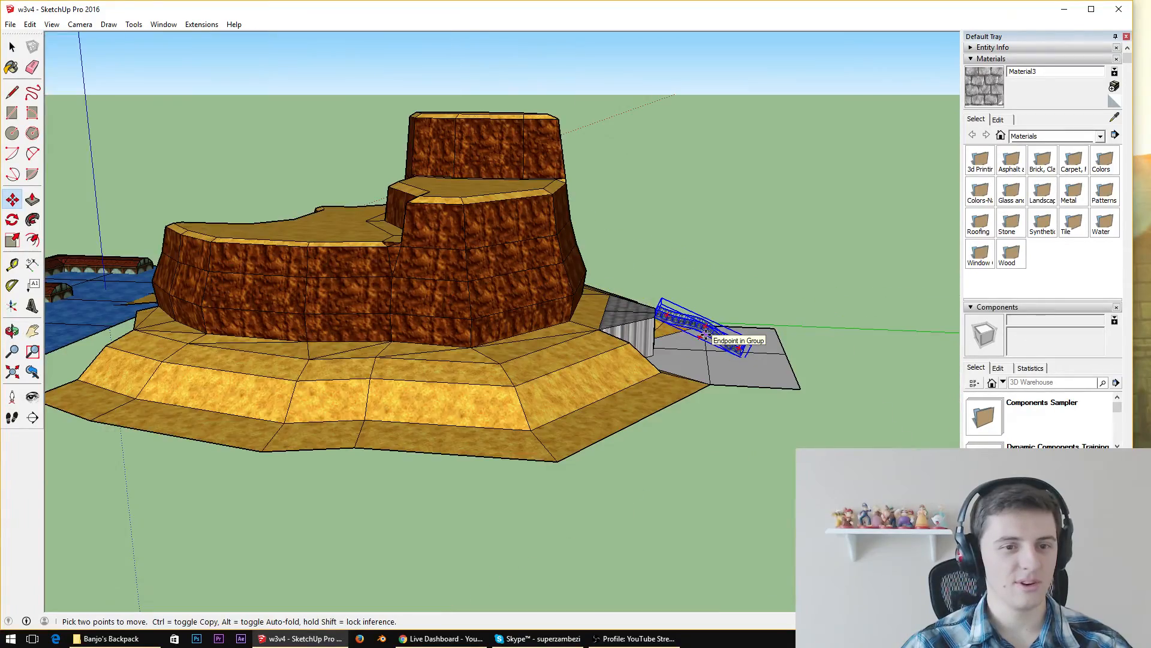
middle_click_drag(706, 335, 703, 544)
scroll(726, 378, "up", 6)
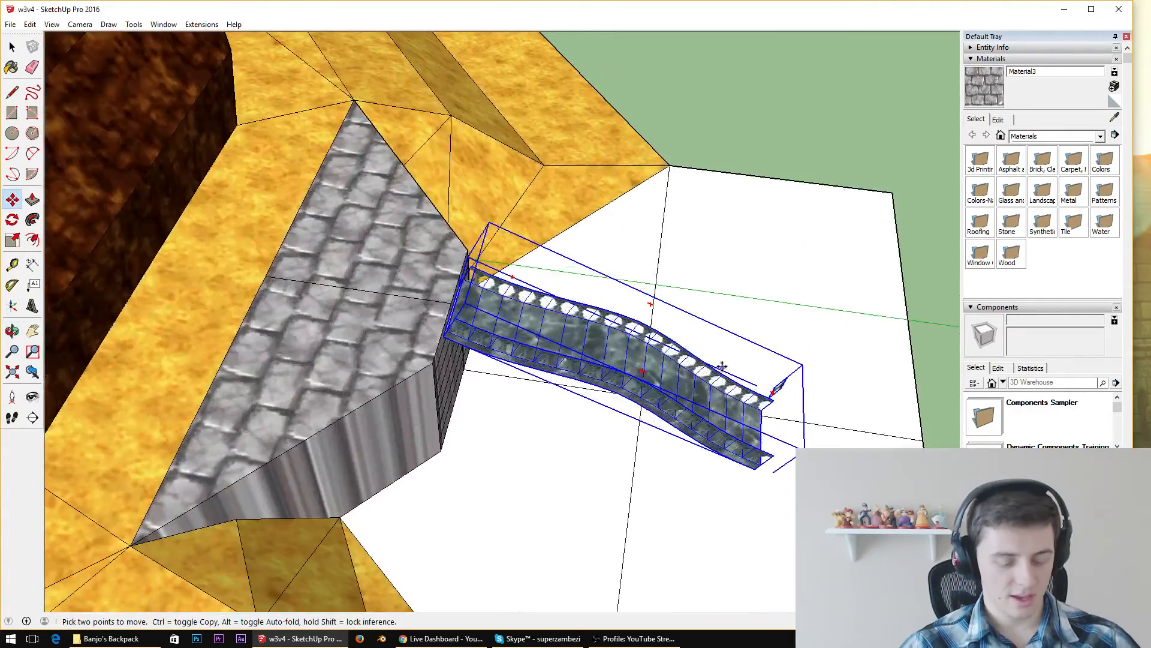
Cut the sloping bridge from the ledge and paste it beyond the edge of the yellow terrain
key("Delete")
middle_click_drag(719, 360, 552, 310)
scroll(552, 310, "down", 6)
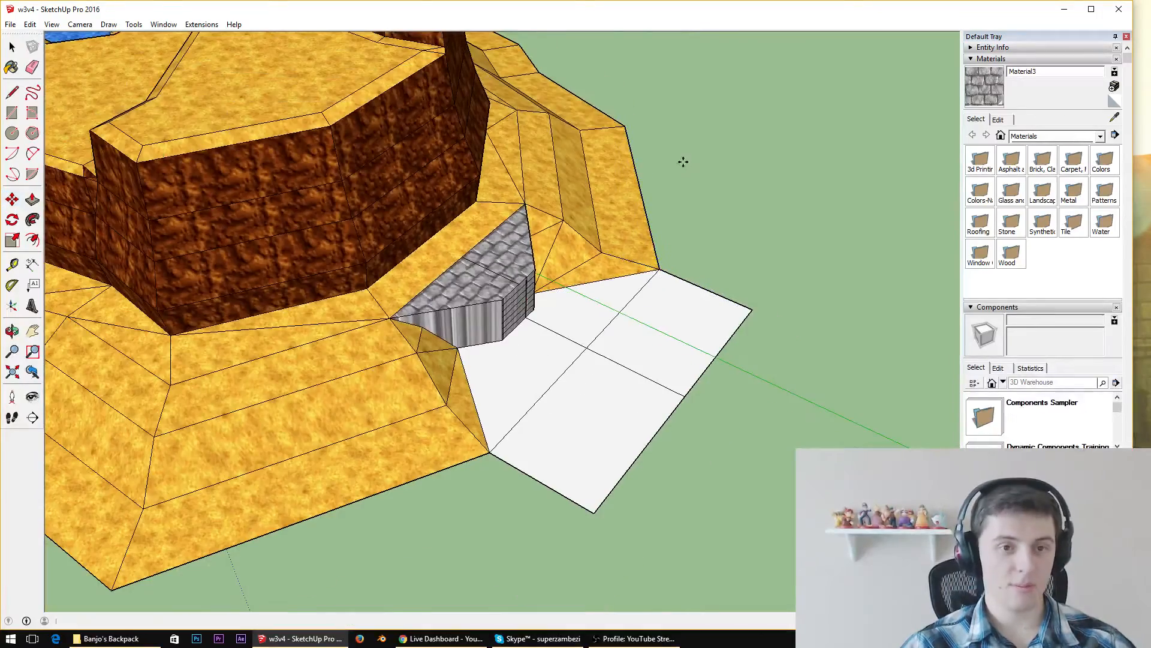
key("ctrl+v")
left_click(629, 97)
middle_click_drag(629, 97, 608, 266)
middle_click_drag(584, 213, 364, 375)
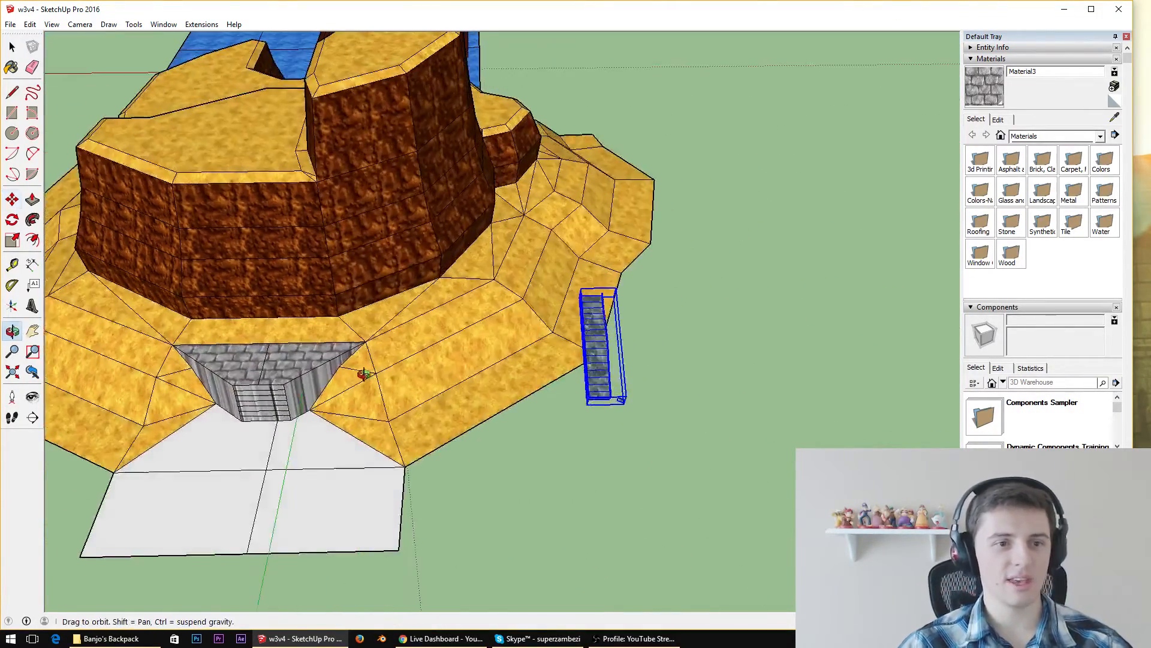
Try pulling the lowest strip of the ledge's front face out to the ground's cross line as a stair step, and undo it
scroll(217, 451, "up", 6)
middle_click_drag(250, 441, 186, 223)
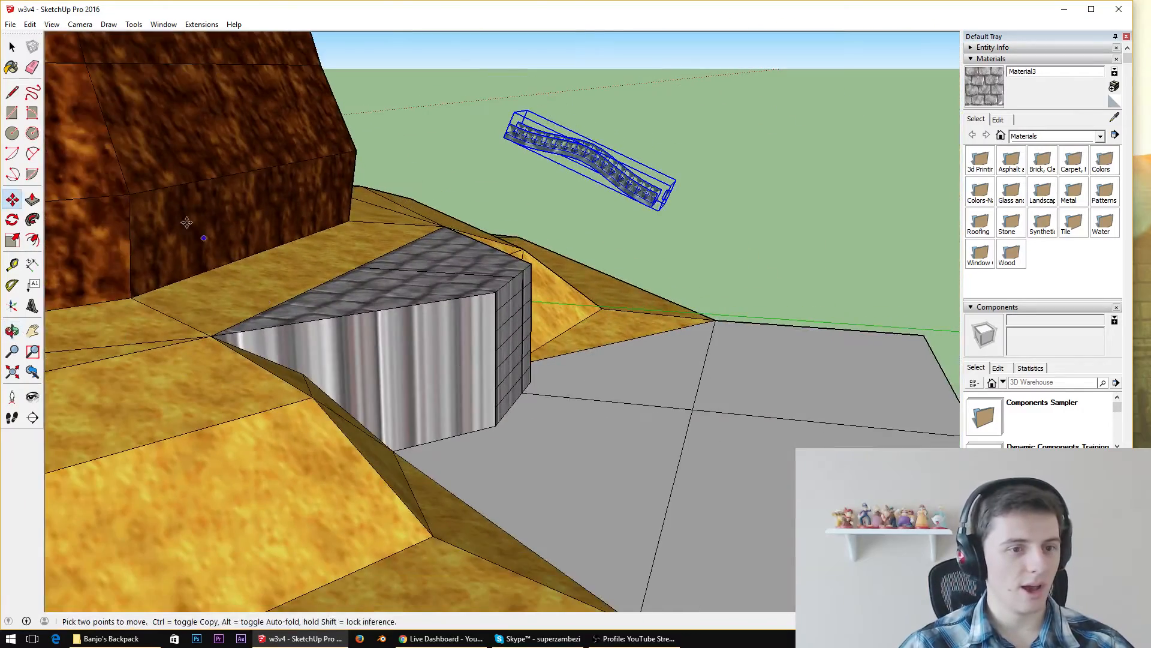
left_click(30, 199)
scroll(645, 455, "up", 4)
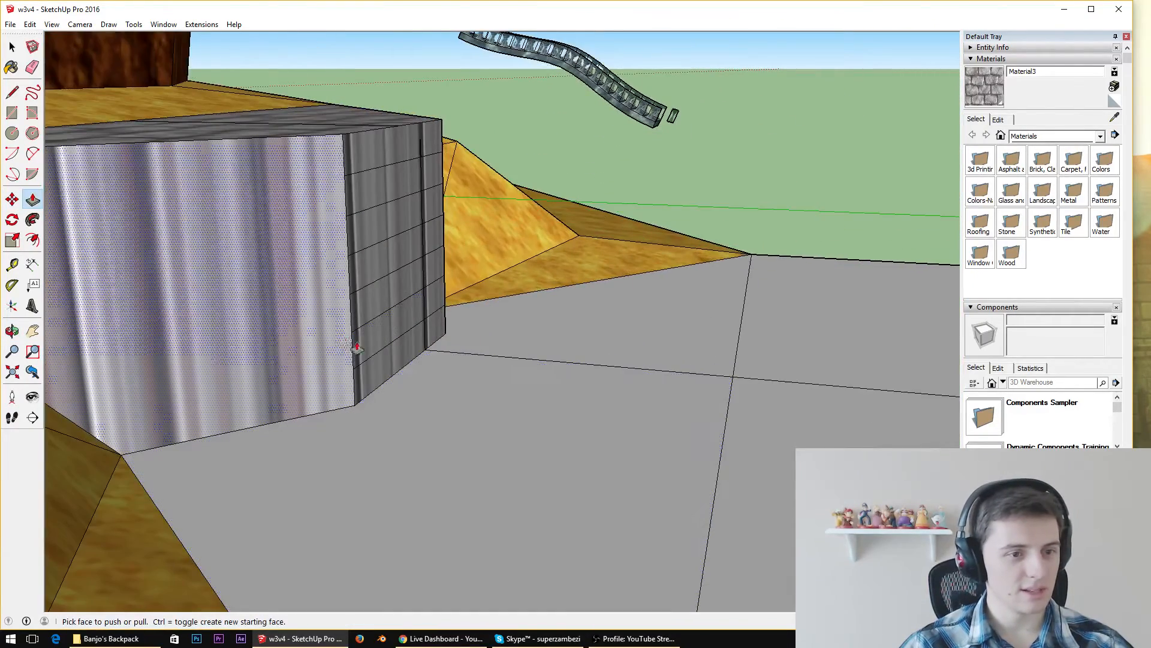
left_click(398, 361)
left_click(738, 406)
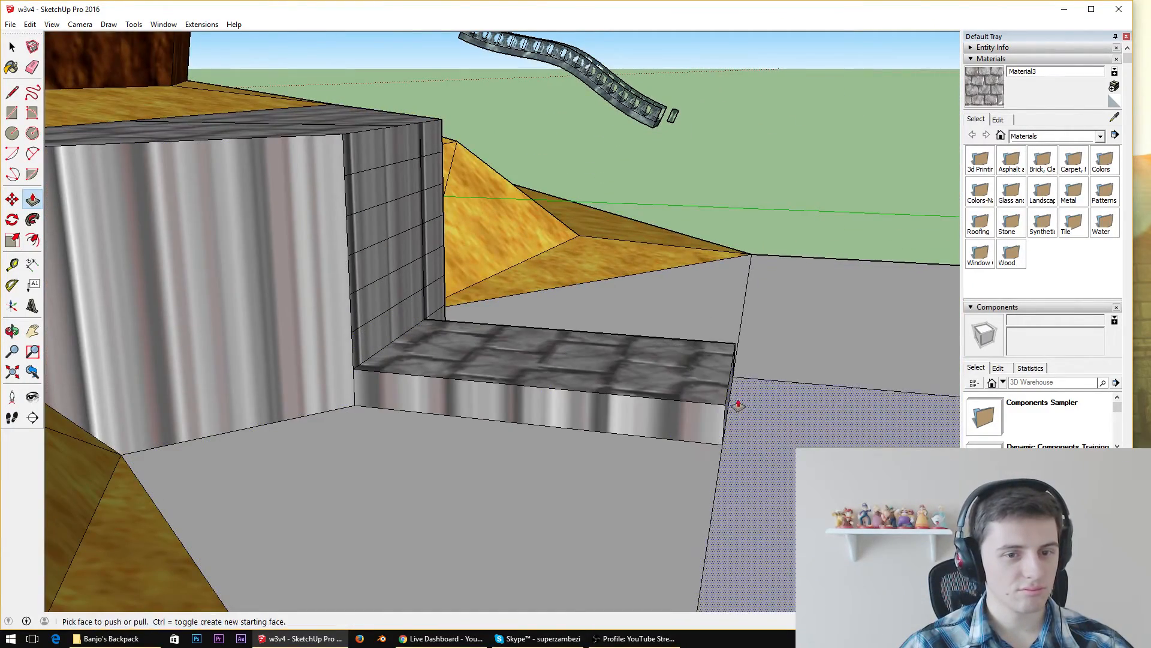
scroll(863, 471, "up", 4)
middle_click_drag(863, 471, 557, 461)
left_click(507, 409)
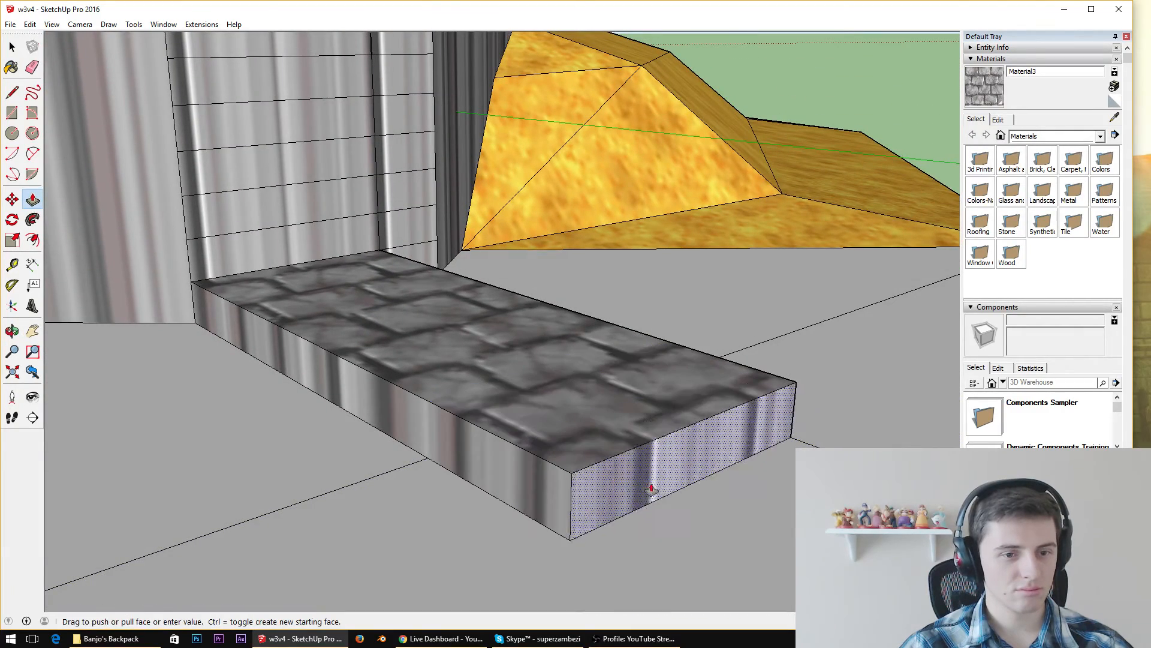
key("Escape")
key("ctrl+z")
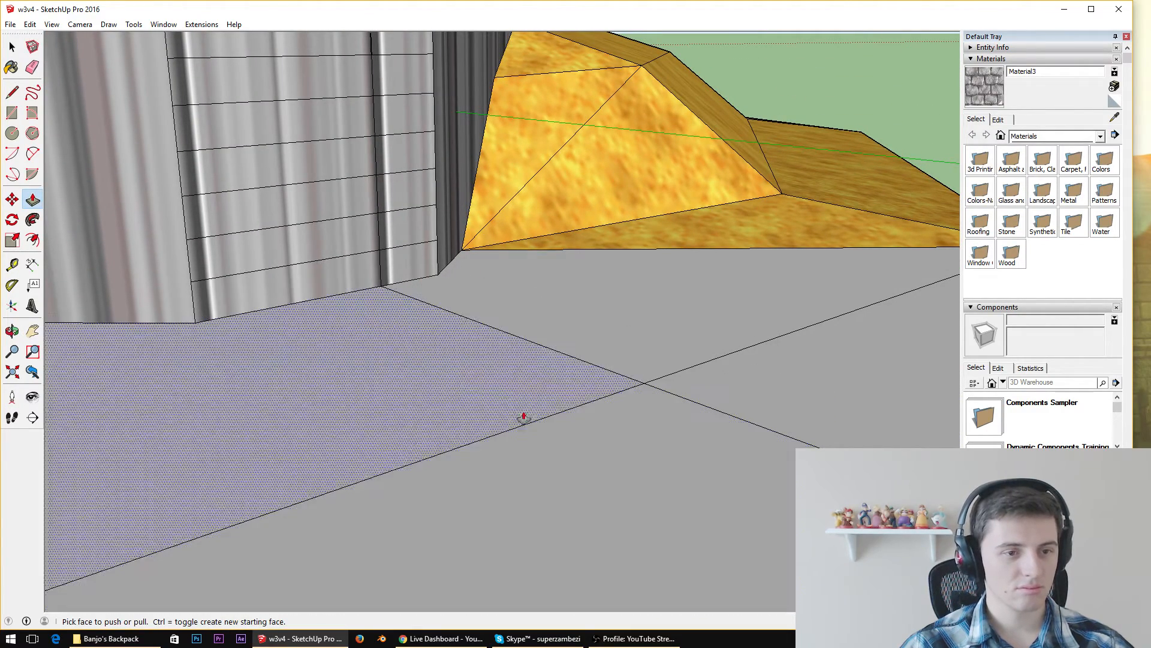
Erase the lines crossing the ground face in front of the stone ledge
left_click(27, 74)
mouse_move(666, 361)
left_mouse_down()
mouse_move(617, 408)
mouse_move(579, 360)
left_mouse_up()
scroll(579, 360, "down", 3)
middle_click_drag(538, 347, 604, 431)
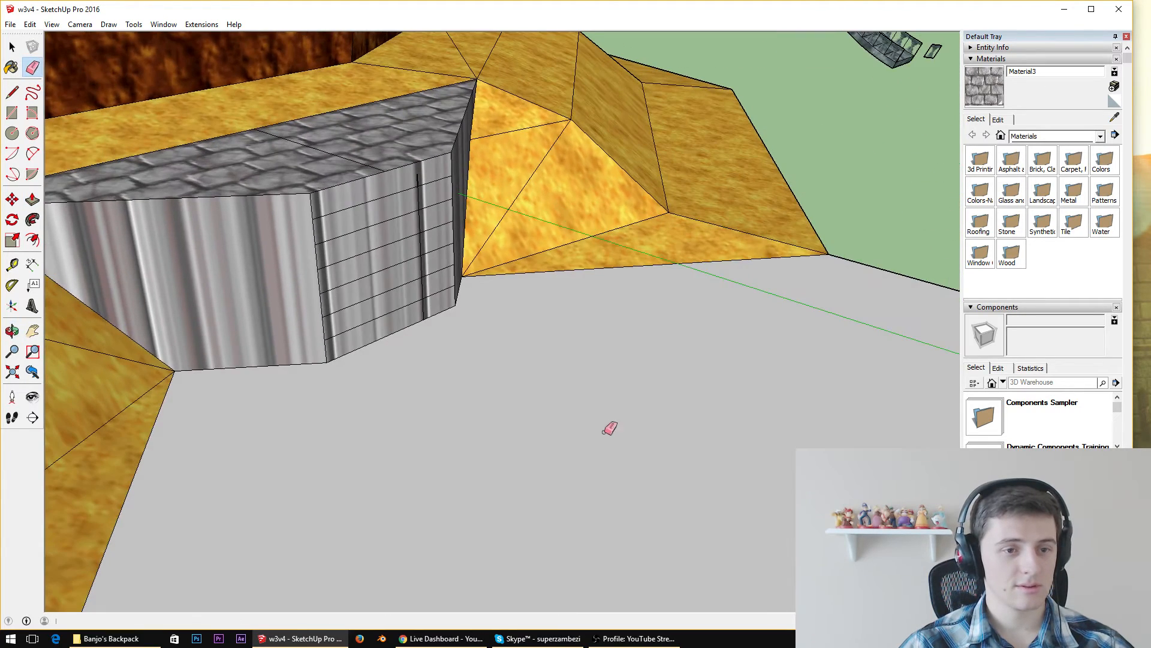
Try pulling the ledge's lowest front strip outward again, and undo everything back to before the bridge was cut
left_click(32, 200)
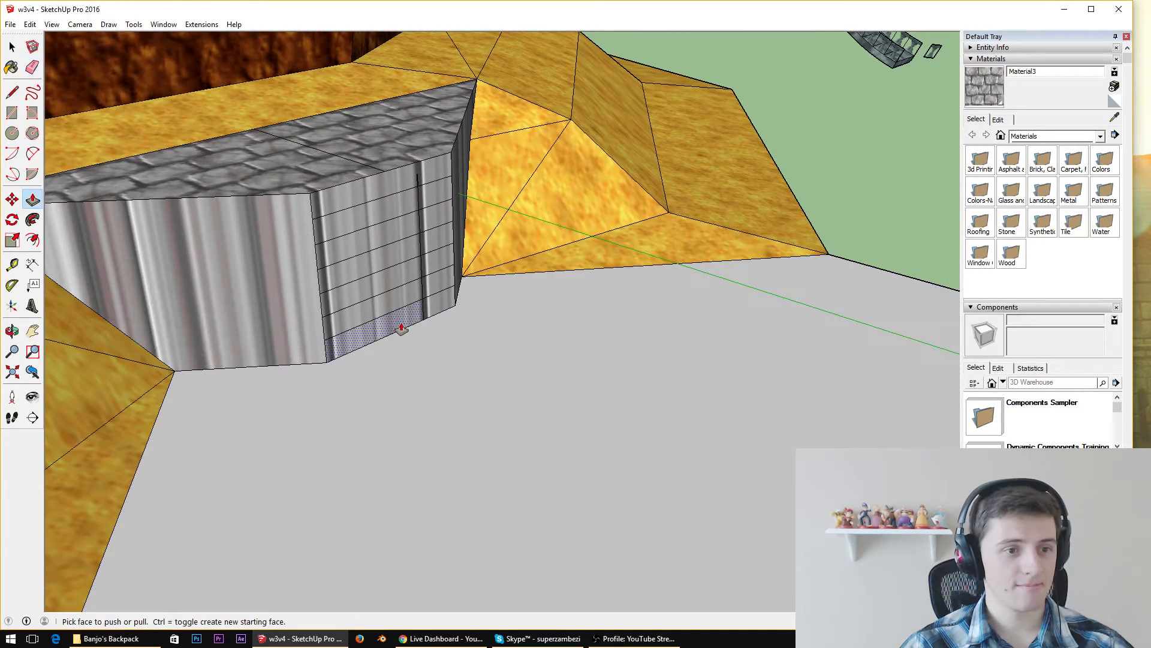
mouse_move(398, 326)
left_mouse_down()
mouse_move(514, 378)
mouse_move(665, 422)
left_mouse_up()
key("ctrl+z")
key("ctrl+z")
key("ctrl+z")
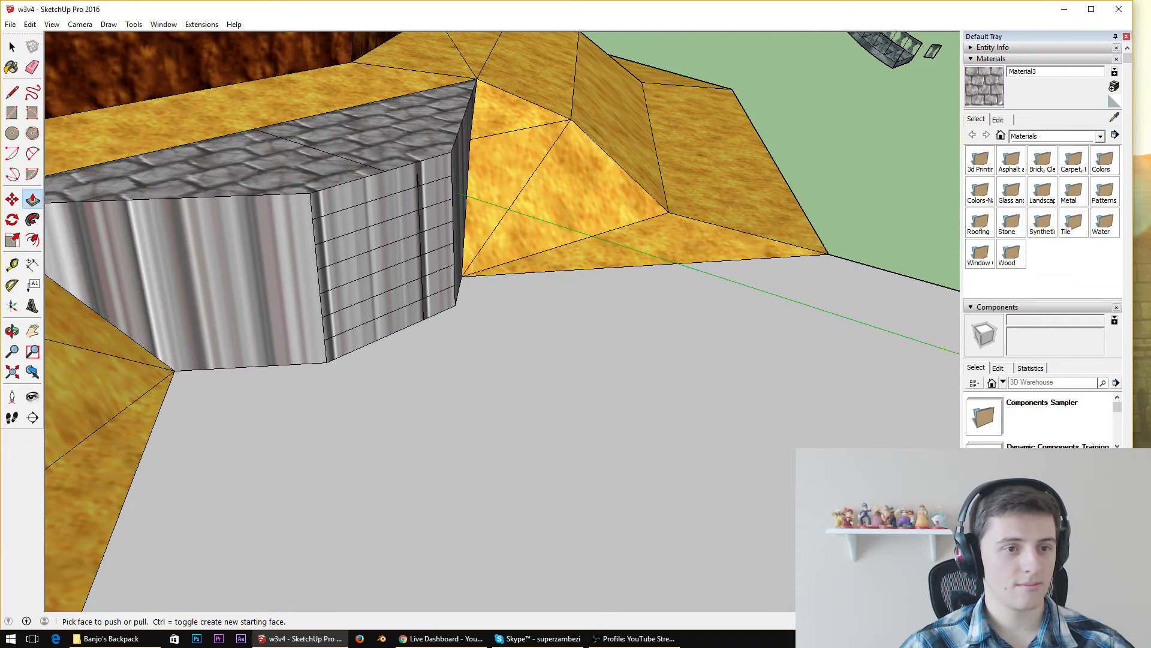
key("ctrl+z")
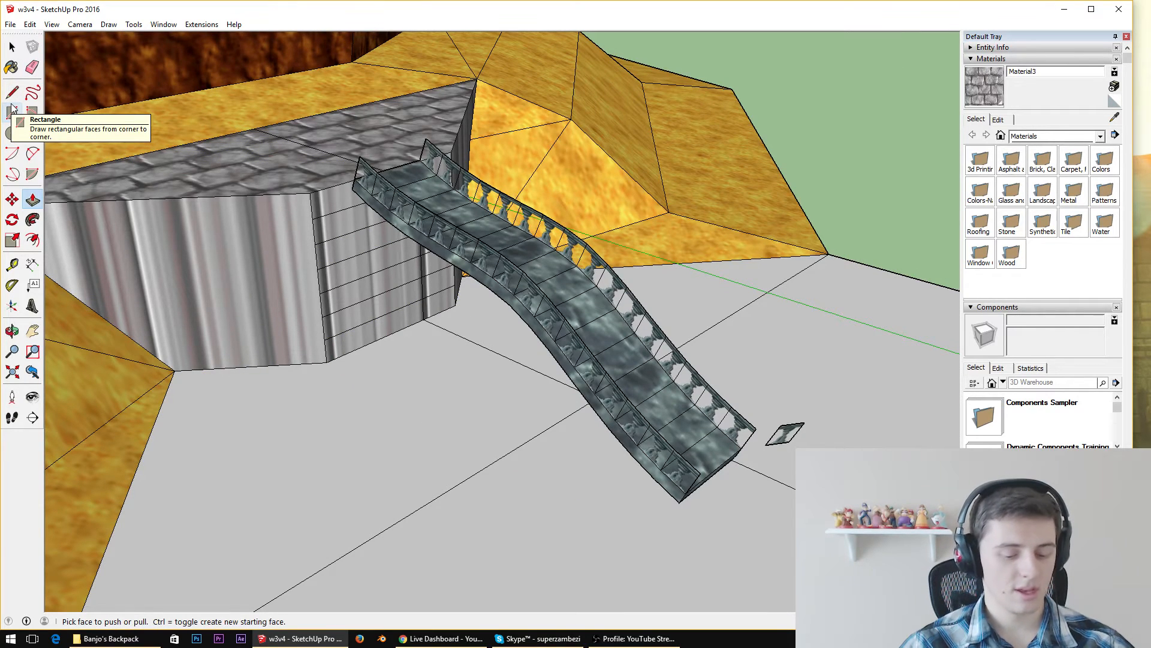
Undo the stone bridge's placement and erase the lines crossing the ground face in front of the ledge
key("ctrl+z")
key("ctrl+z")
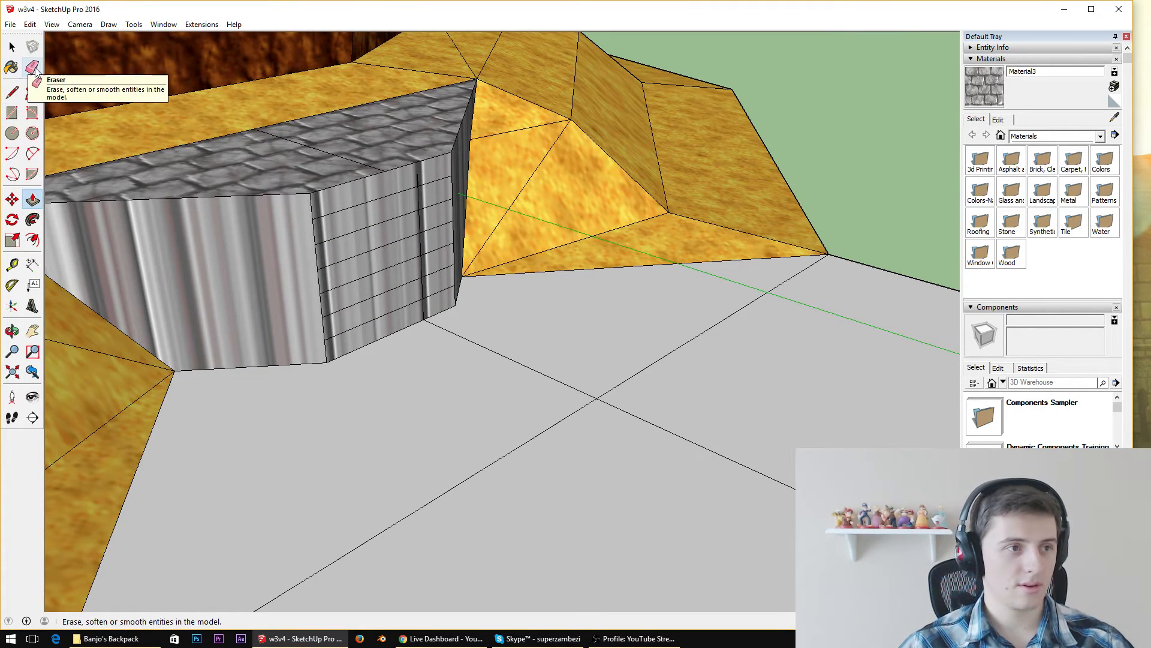
left_click(32, 67)
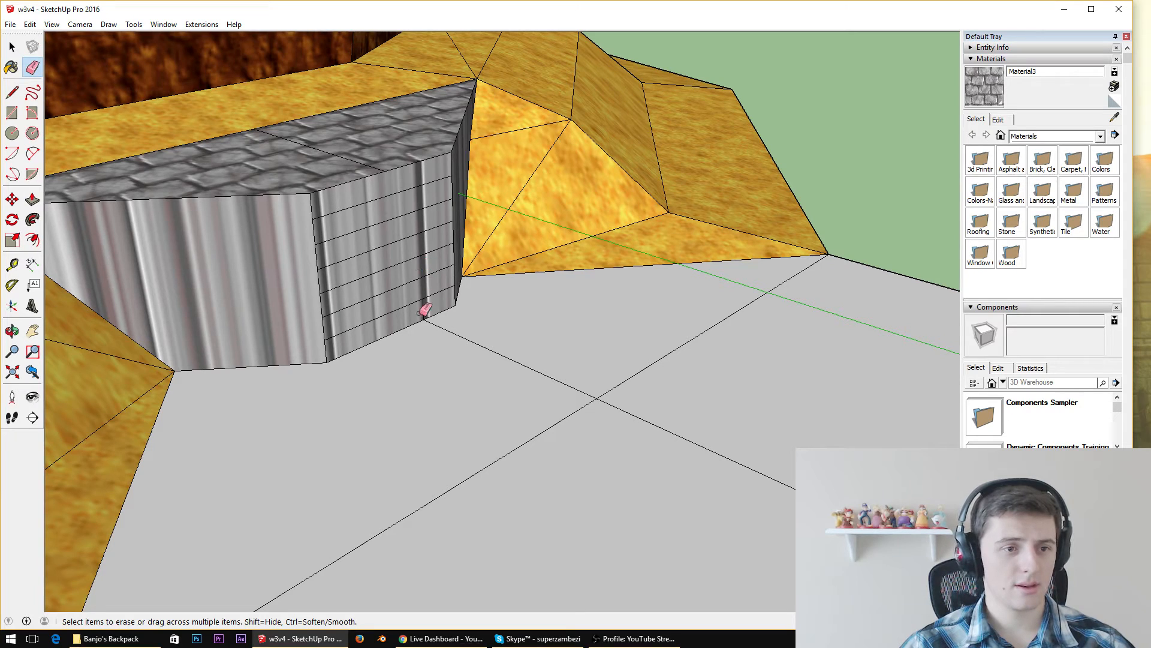
left_click_drag(547, 424, 621, 373)
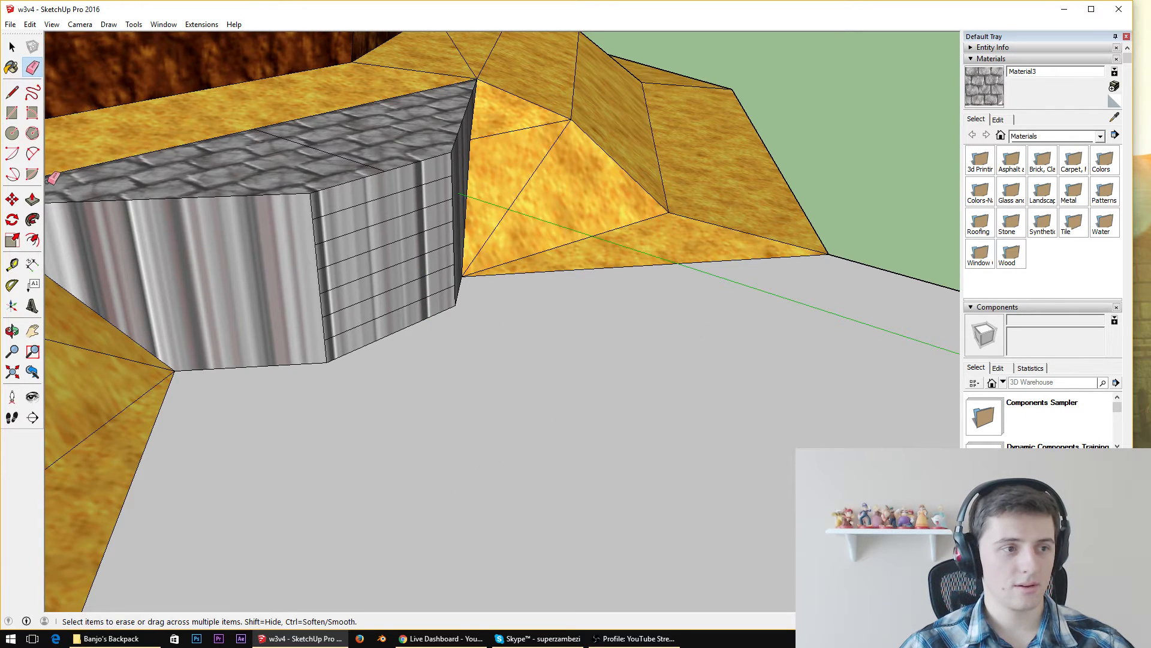
Try pulling the ledge's lowest front strip outward as the bottom stair step, and undo it
key("p")
left_click(386, 328)
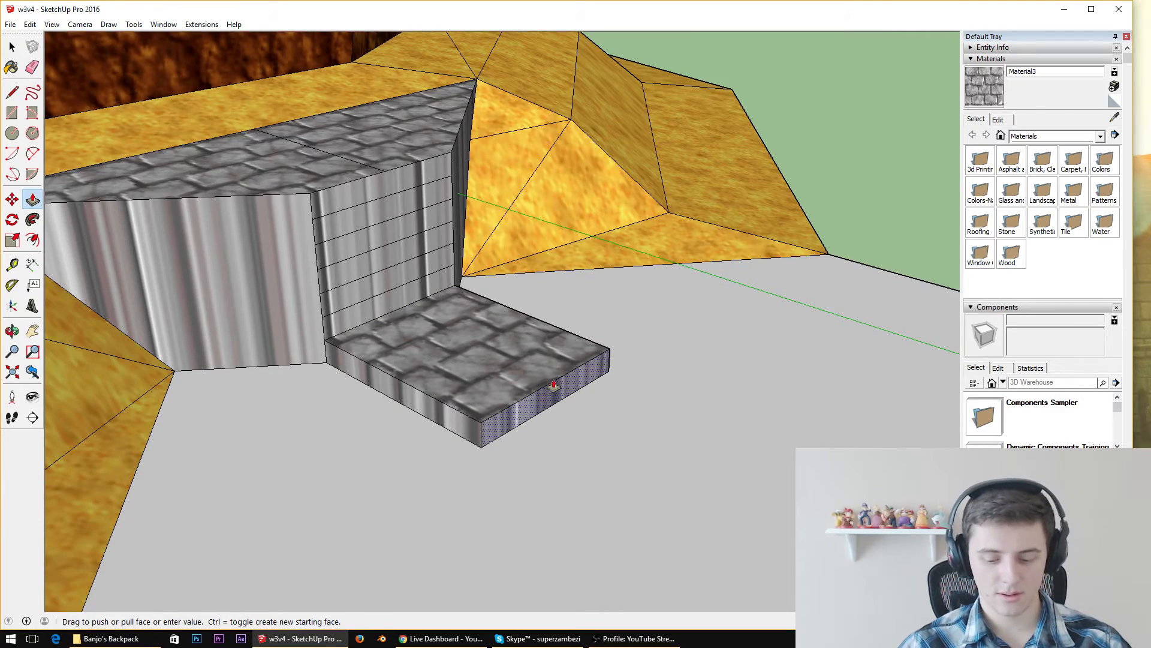
key("Return")
key("ctrl+z")
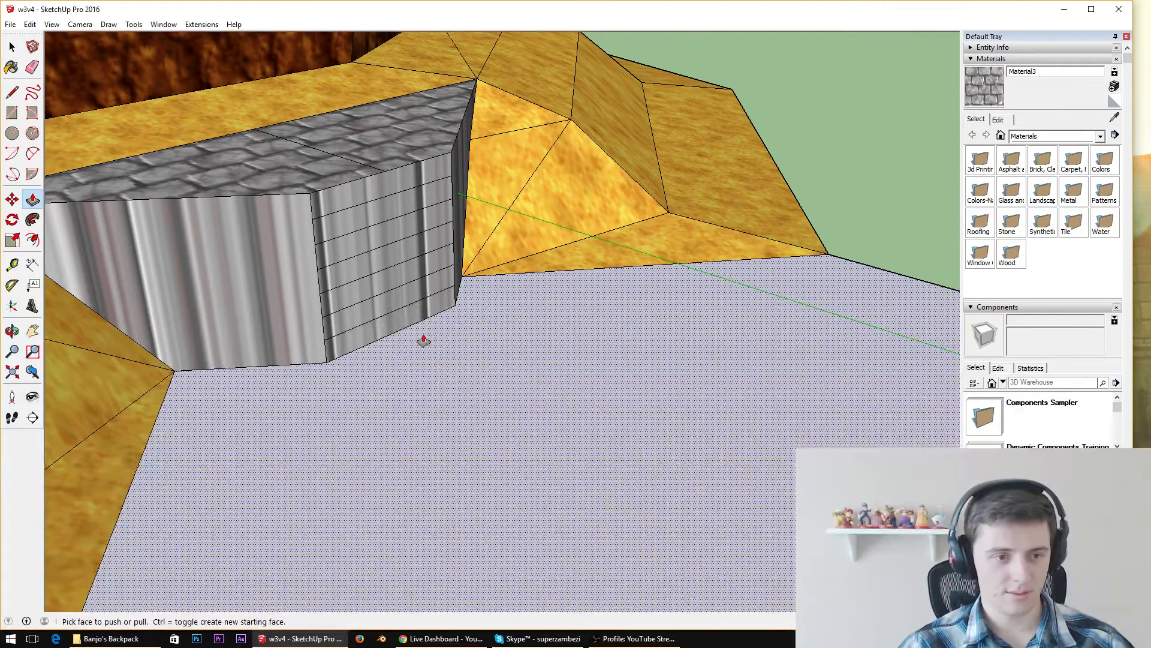
Pull the ledge's two lowest front strips far out over the ground, the second shorter than the first, as stair steps
left_click(392, 327)
key("Return")
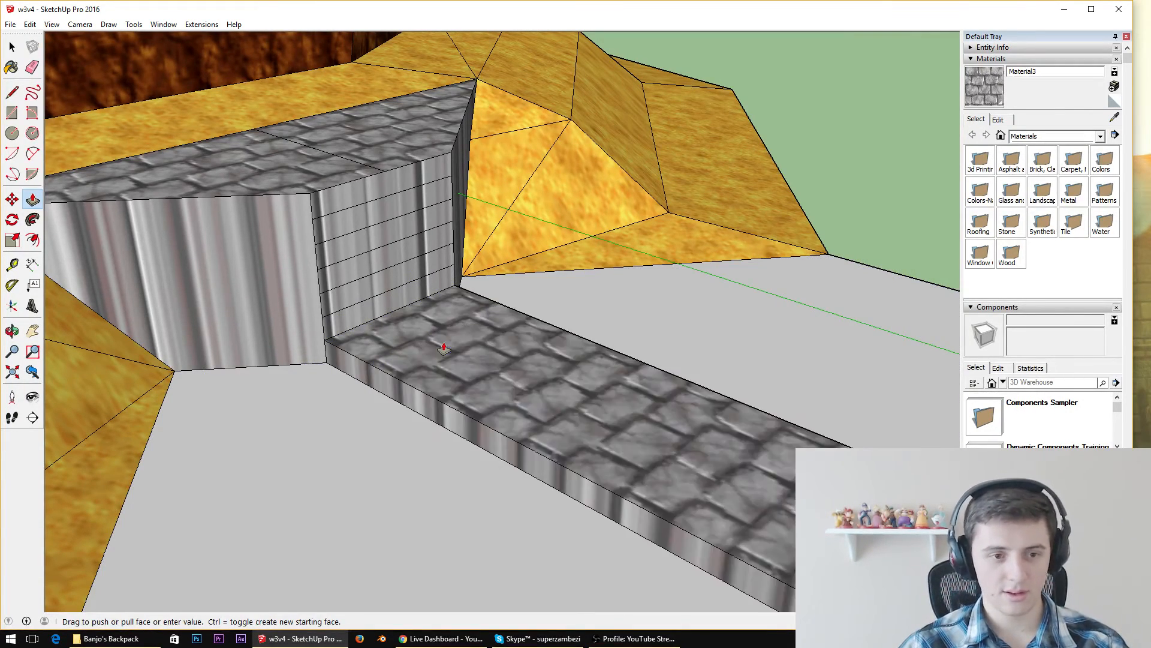
middle_click_drag(662, 405, 636, 385)
left_click(363, 298)
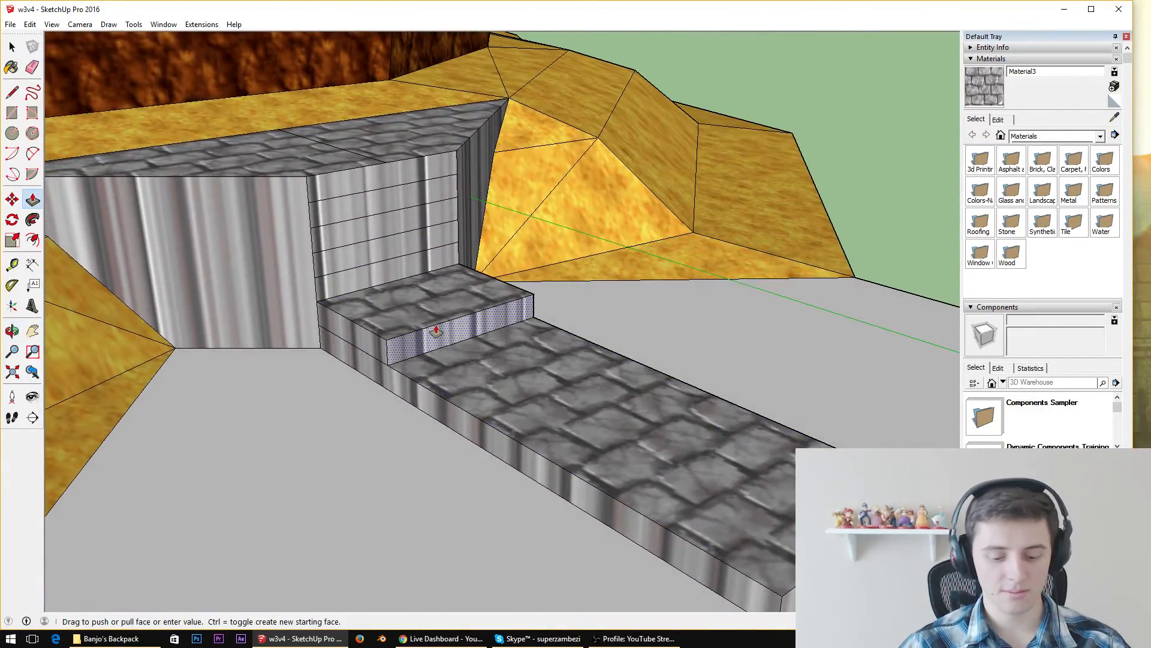
key("Return")
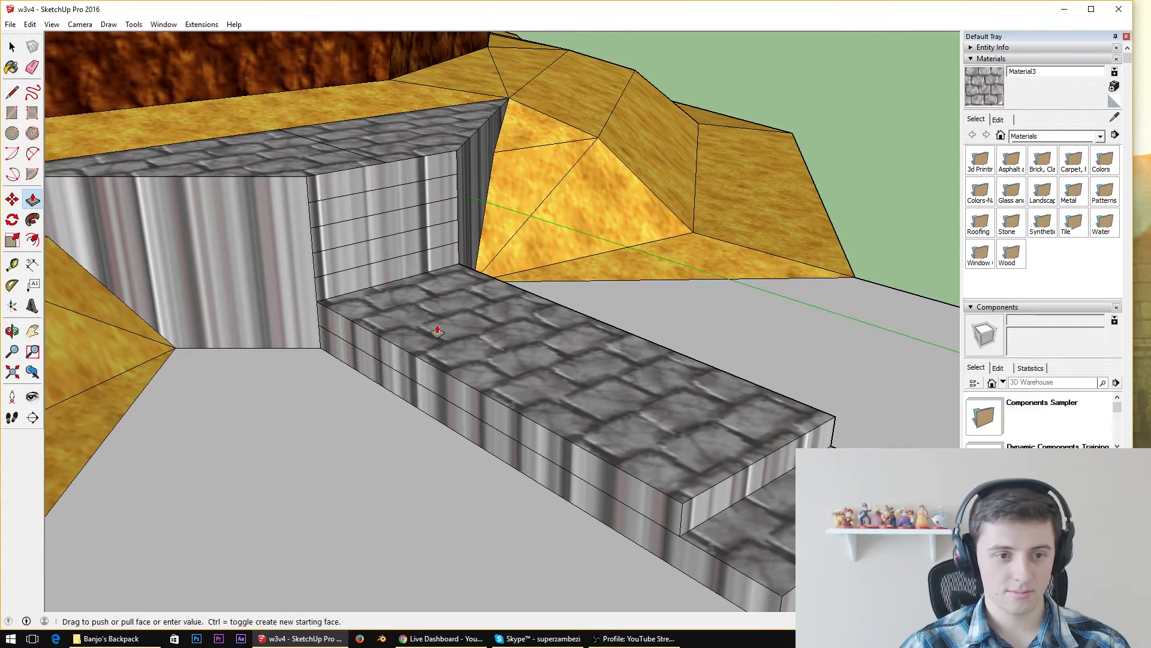
Pull the third, fourth and fifth front strips outward, each shorter than the one below, to continue the staircase
left_click(392, 276)
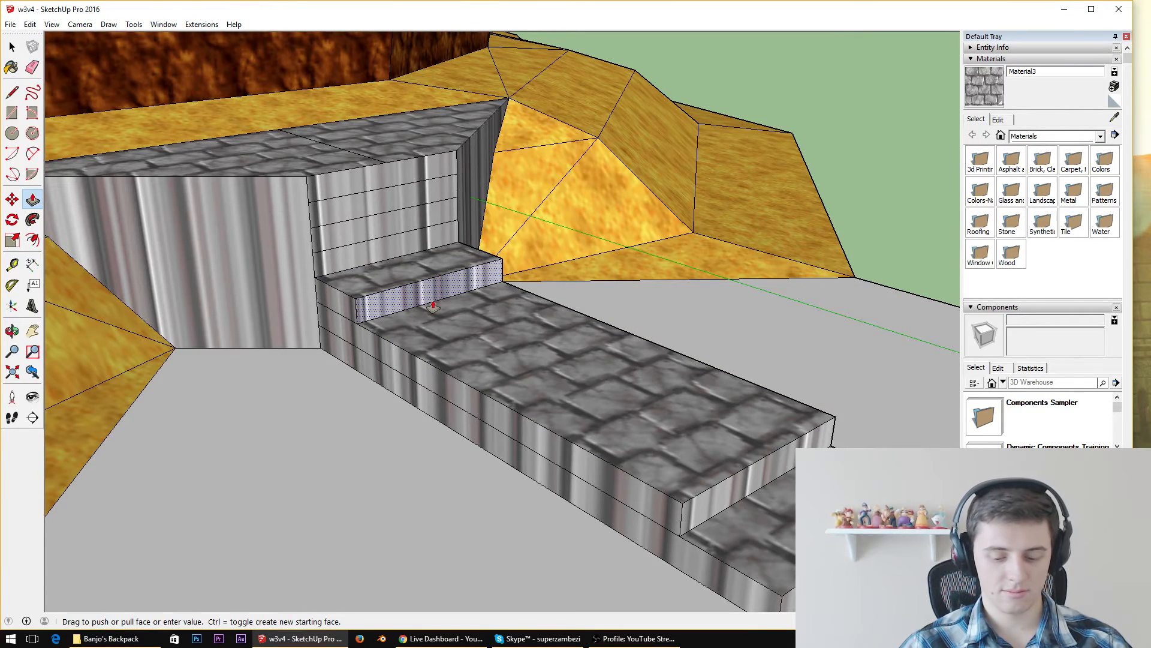
double_click(433, 307)
left_click(407, 247)
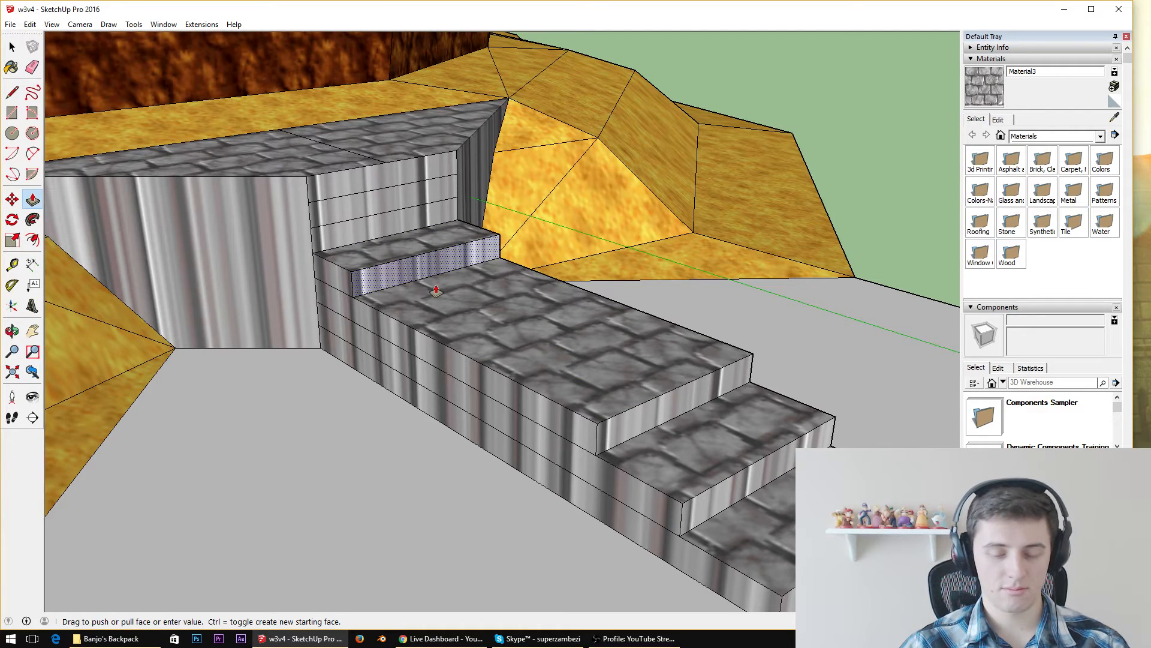
left_click(436, 291)
left_click(411, 230)
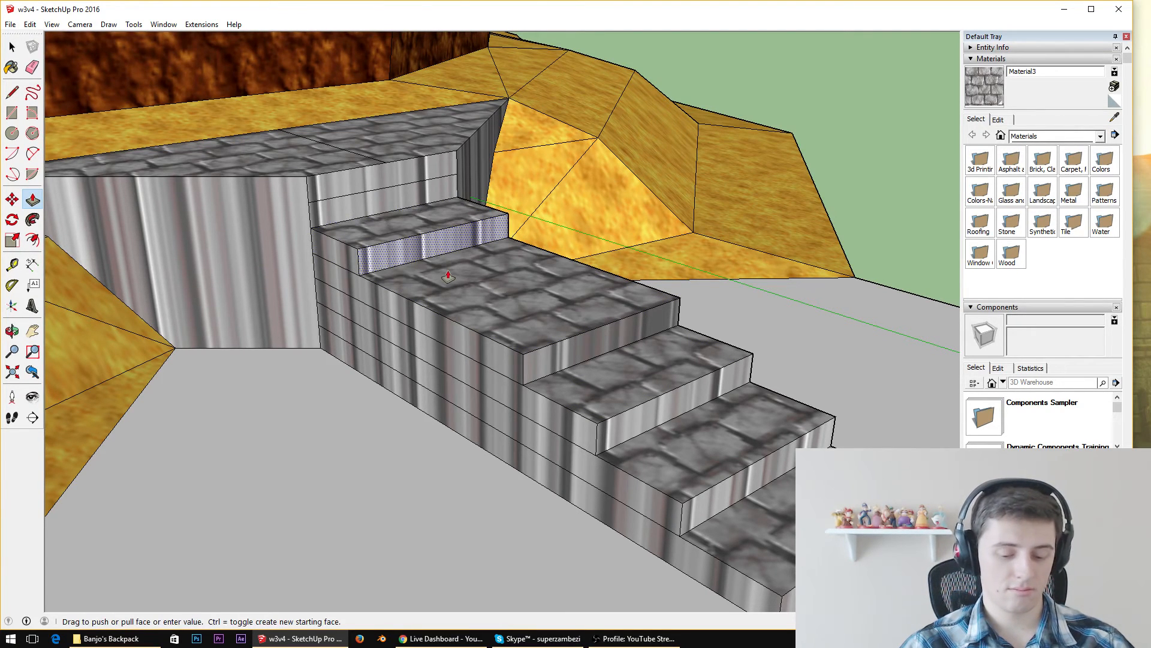
left_click(442, 268)
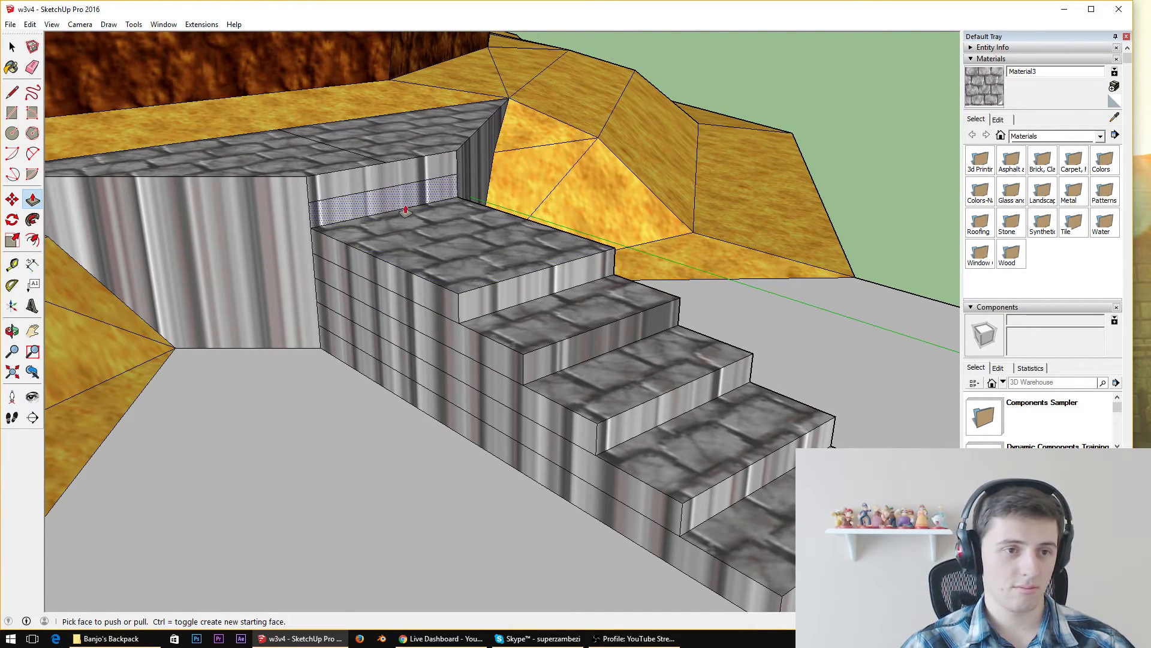
Pull the two uppermost front strips outward to complete the staircase up to the ledge's top surface
left_click(414, 229)
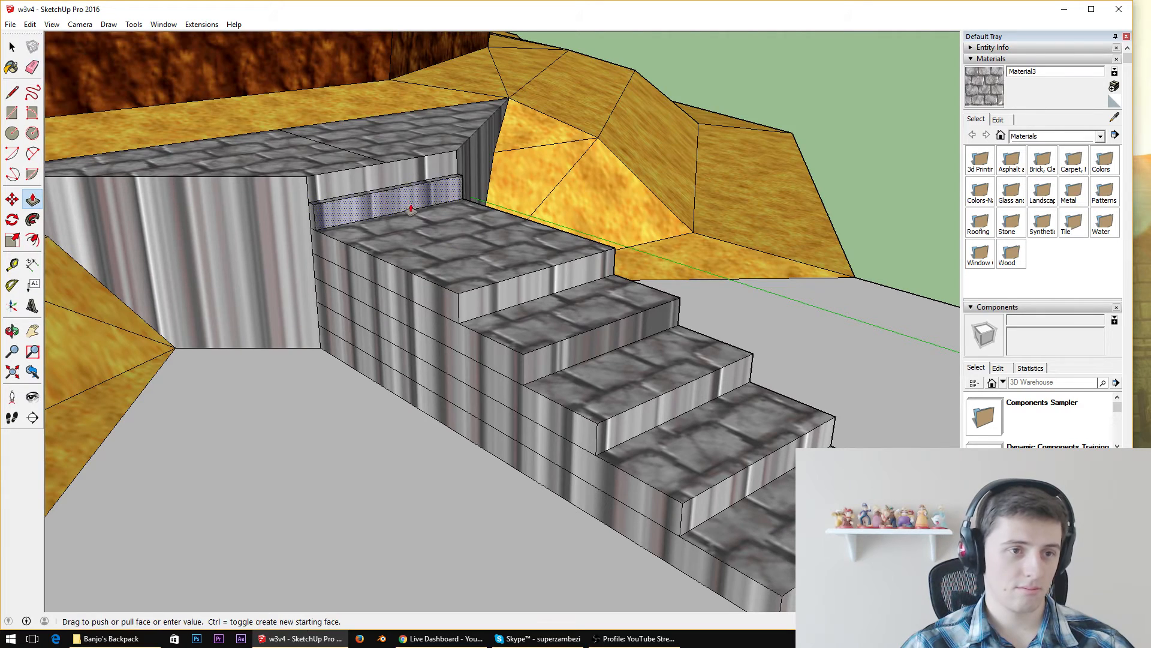
left_click(429, 237)
left_click(427, 192)
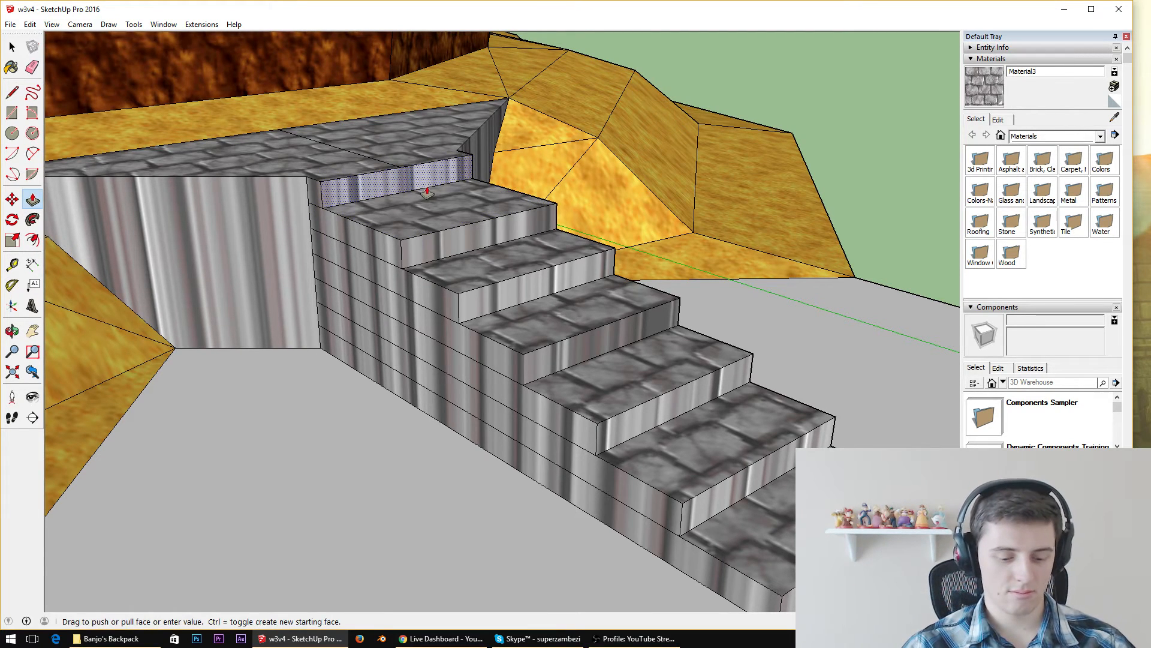
Examine the stone staircase from several angles and check how it fits the ledge and the surrounding terrain
middle_click_drag(427, 192, 648, 307)
scroll(735, 290, "down", 6)
middle_click_drag(735, 290, 900, 275)
scroll(729, 250, "up", 3)
scroll(729, 250, "up", 4)
middle_click_drag(687, 207, 854, 177)
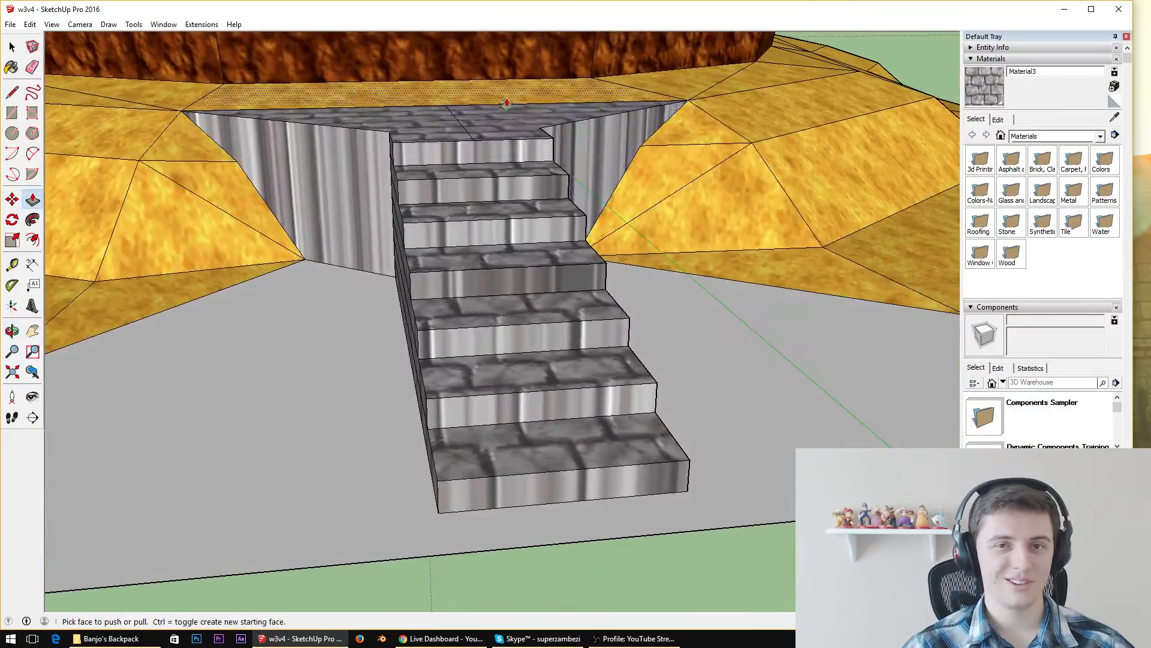
scroll(501, 122, "up", 5)
middle_click_drag(476, 152, 594, 224)
scroll(593, 224, "down", 2)
scroll(434, 250, "down", 4)
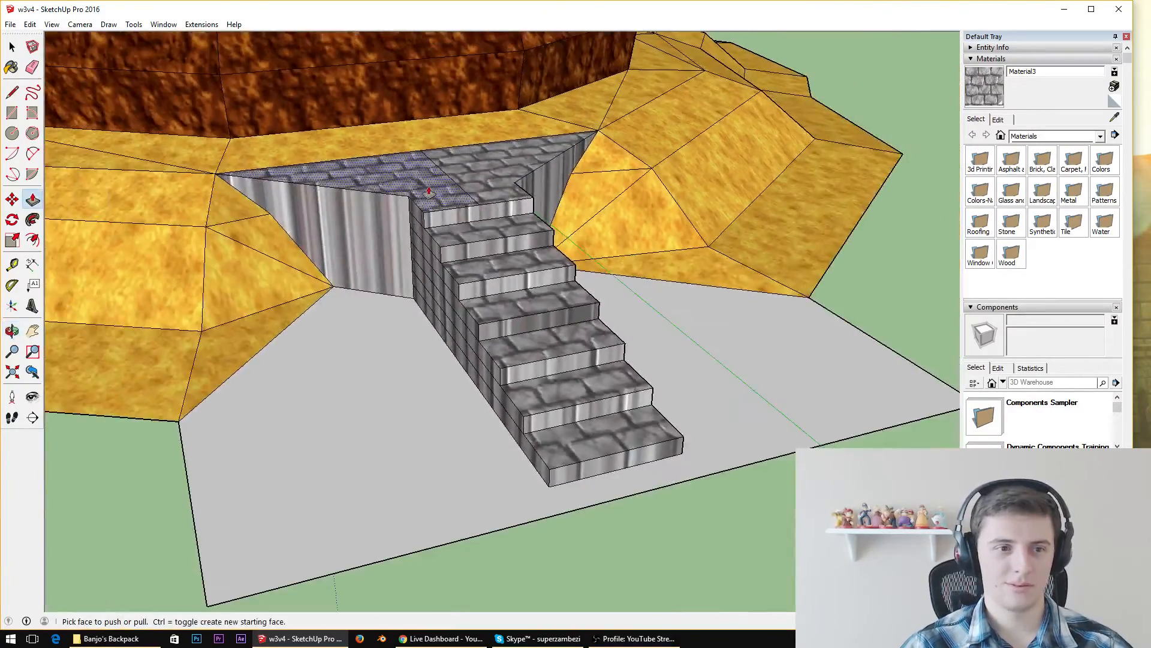
middle_click_drag(465, 187, 441, 290)
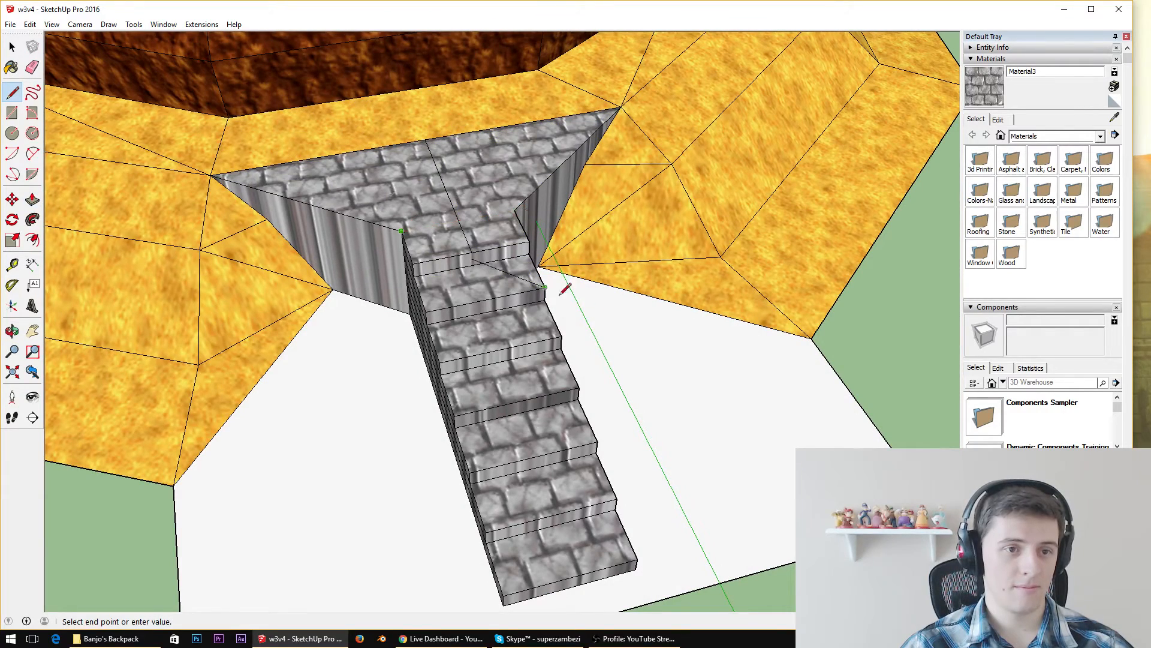
scroll(730, 301, "down", 7)
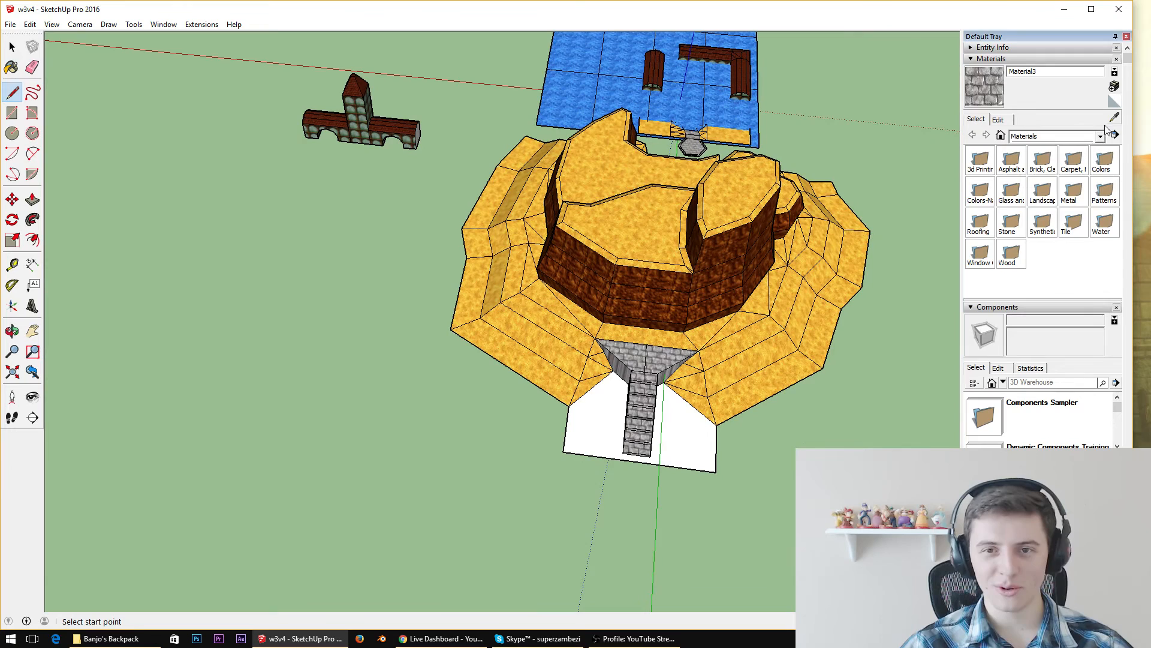
Sample the yellow terrain material and paint the ground face around the stairs with it
left_click(1113, 100)
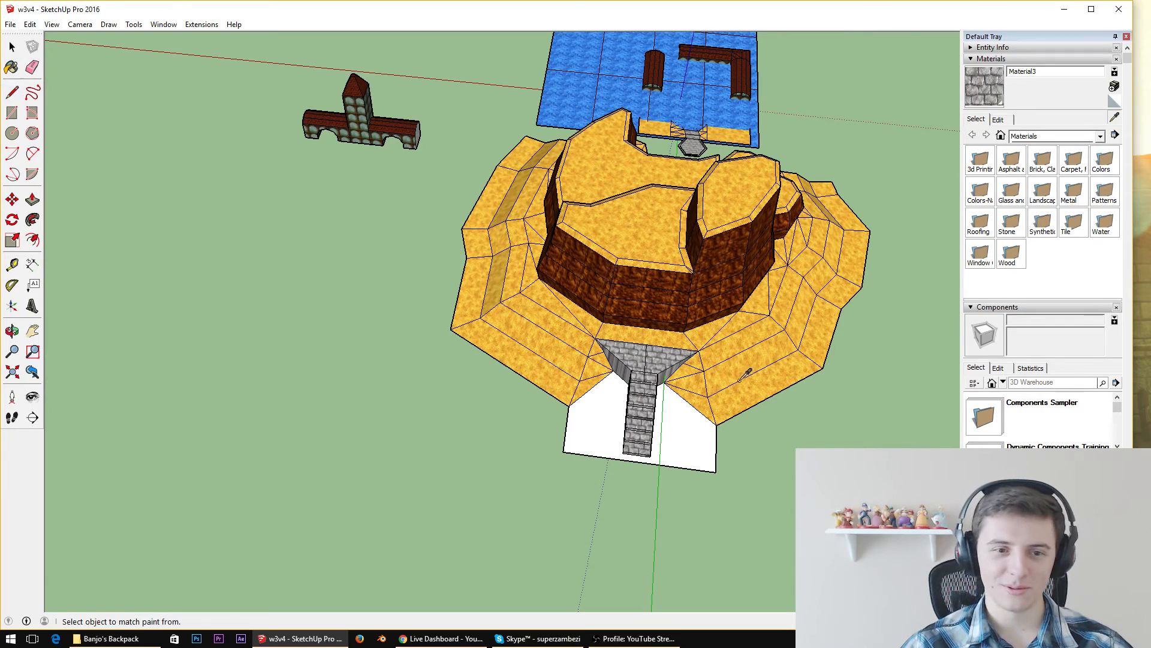
left_click(1115, 117)
left_click(717, 360)
left_click(696, 400)
scroll(617, 414, "up", 6)
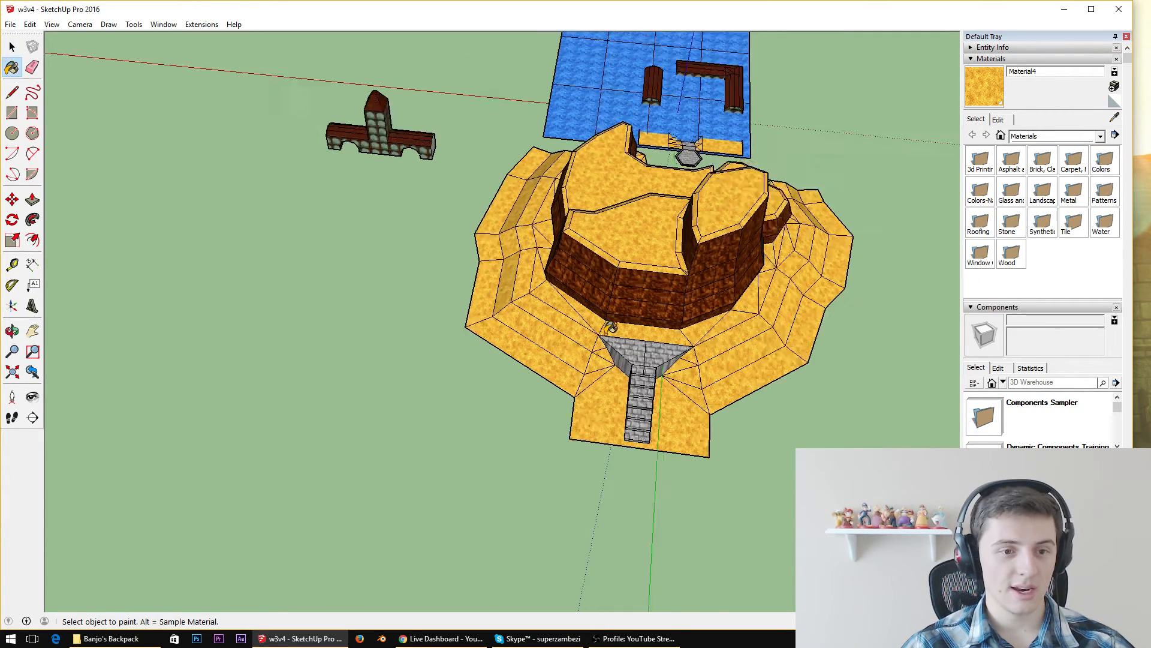
Move the ground face's front edge back so it lines up with the foot of the staircase
middle_click_drag(609, 376, 643, 177)
scroll(624, 186, "down", 2)
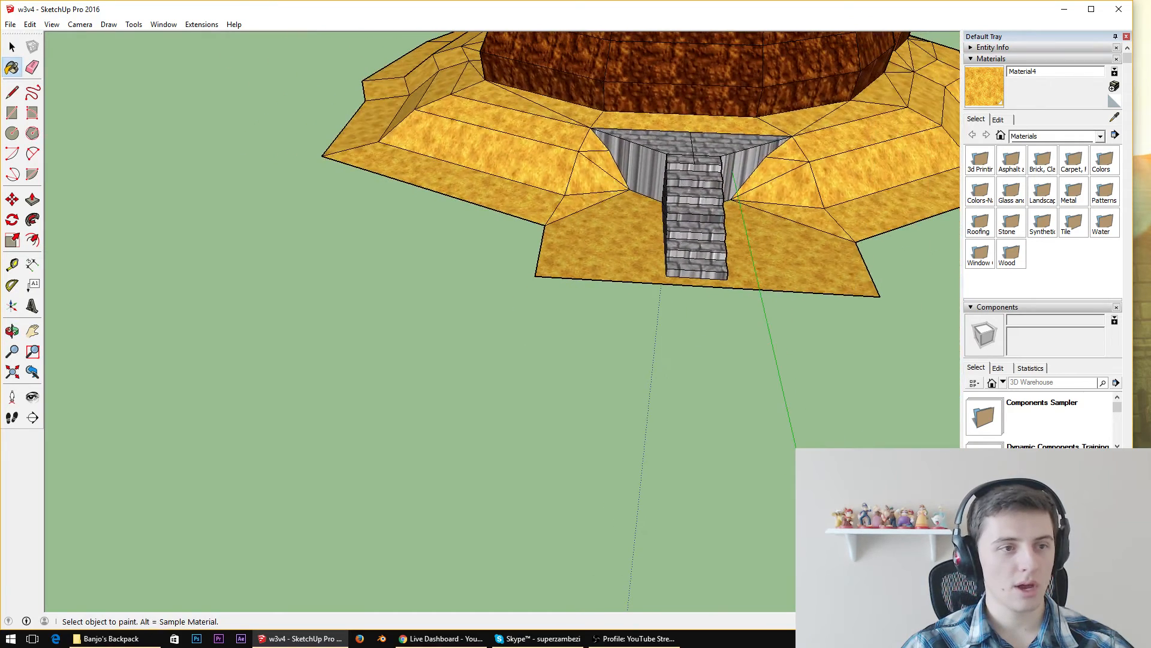
left_click(538, 282)
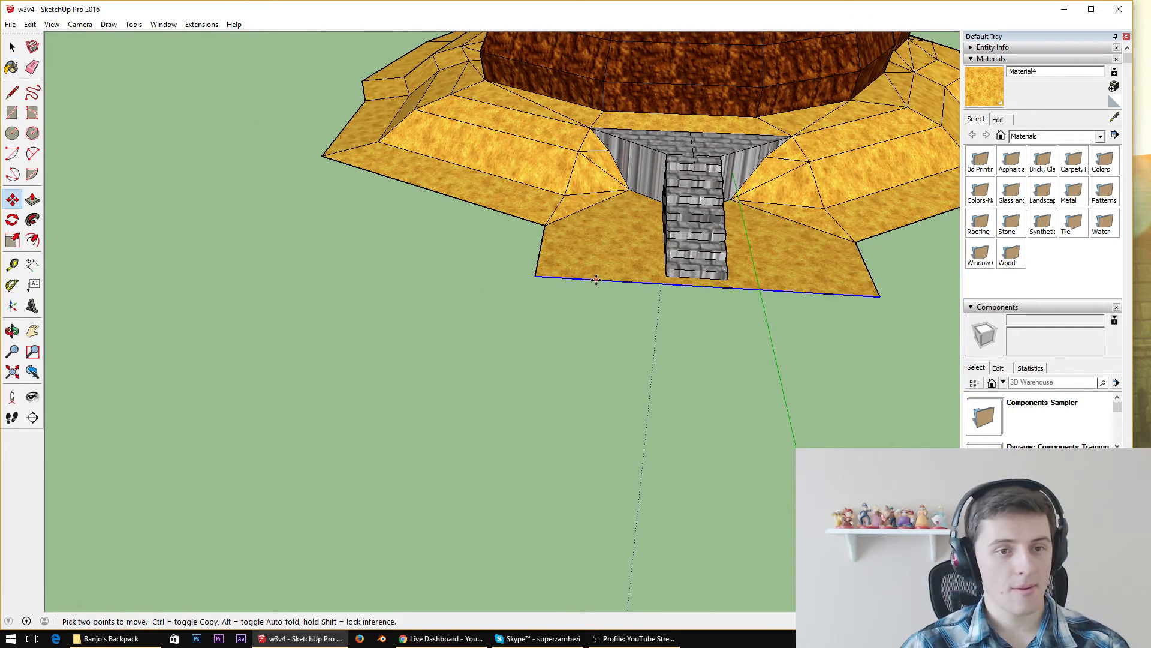
left_click(667, 277)
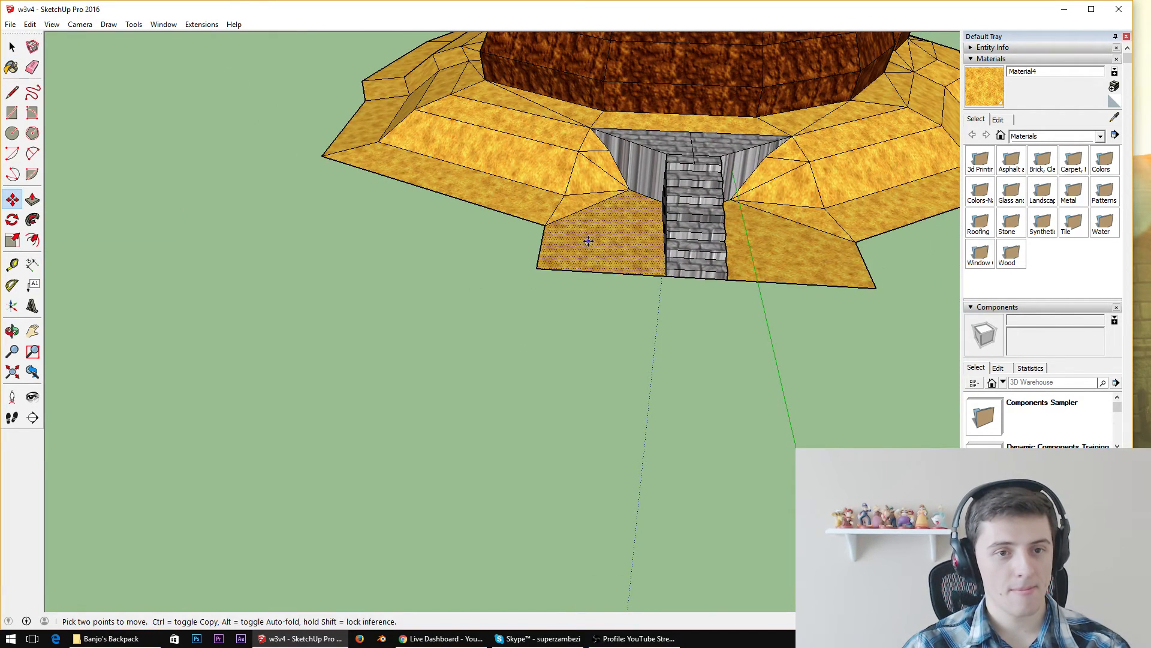
Draw a large rectangular ground face in front of the stairs, extending past both ends of the yellow ground's front edge
scroll(591, 243, "down", 3)
middle_click_drag(591, 243, 580, 325)
scroll(407, 212, "down", 3)
scroll(409, 194, "down", 3)
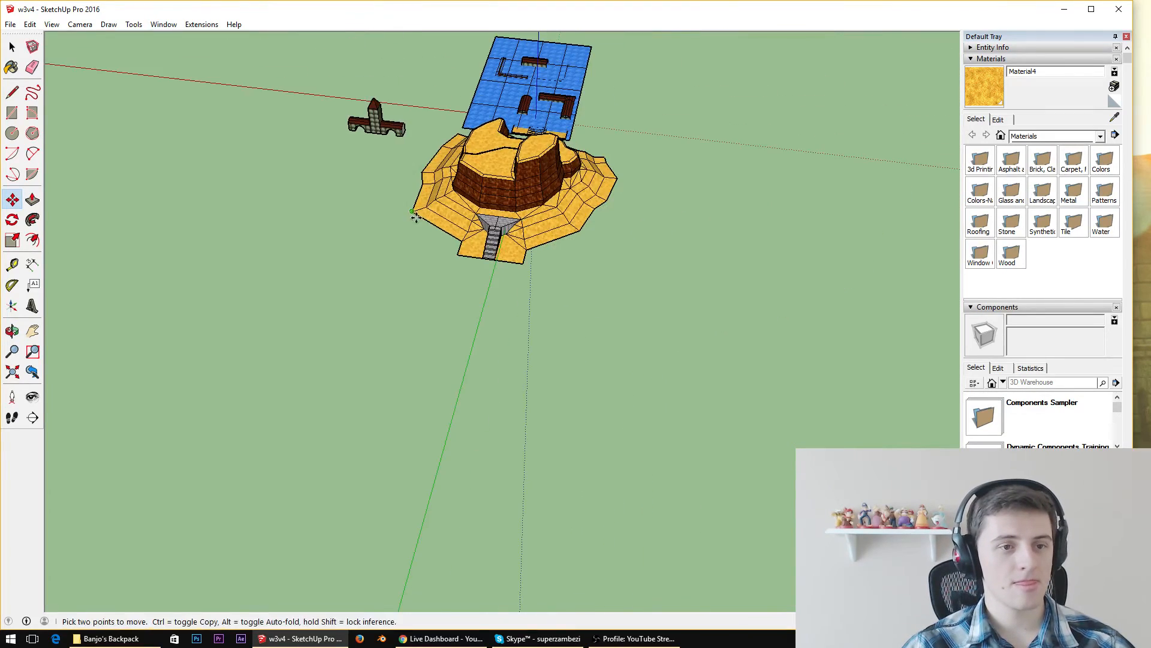
middle_click_drag(408, 195, 459, 120)
scroll(449, 186, "up", 4)
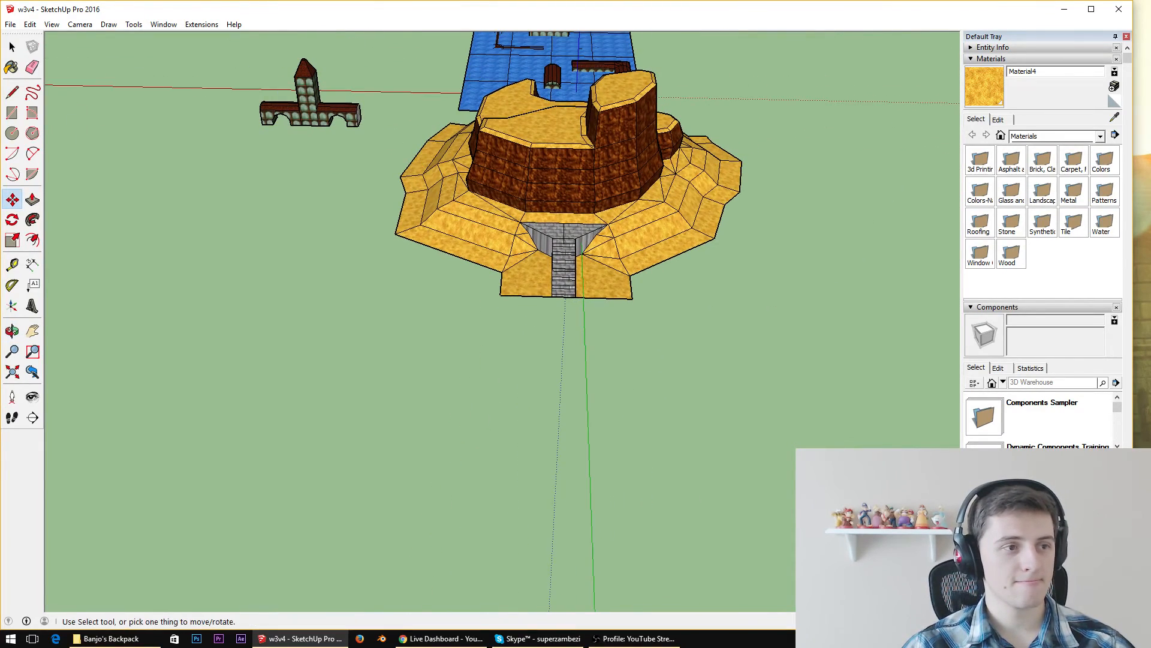
left_click(12, 93)
scroll(533, 315, "up", 2)
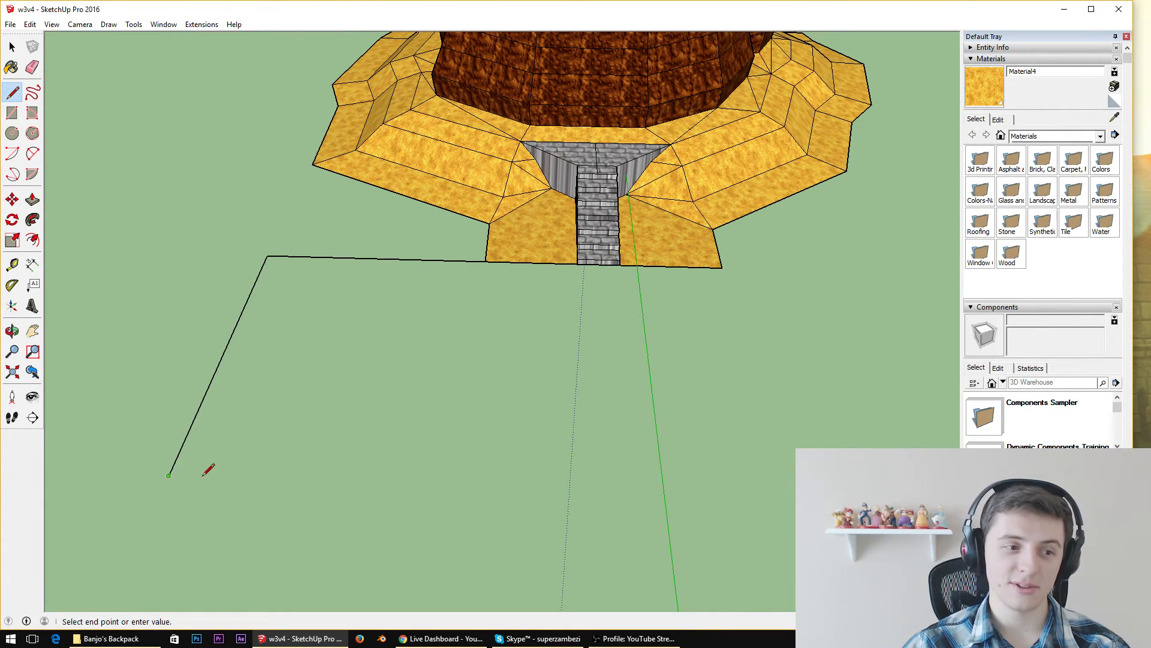
left_click(169, 474)
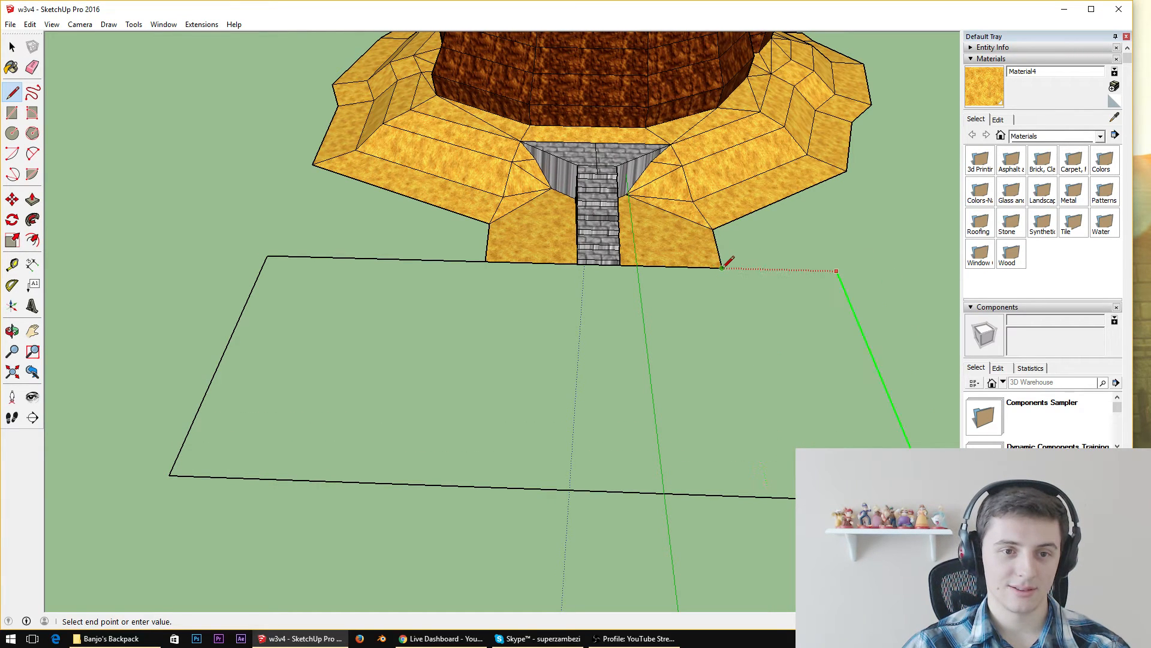
left_click(837, 271)
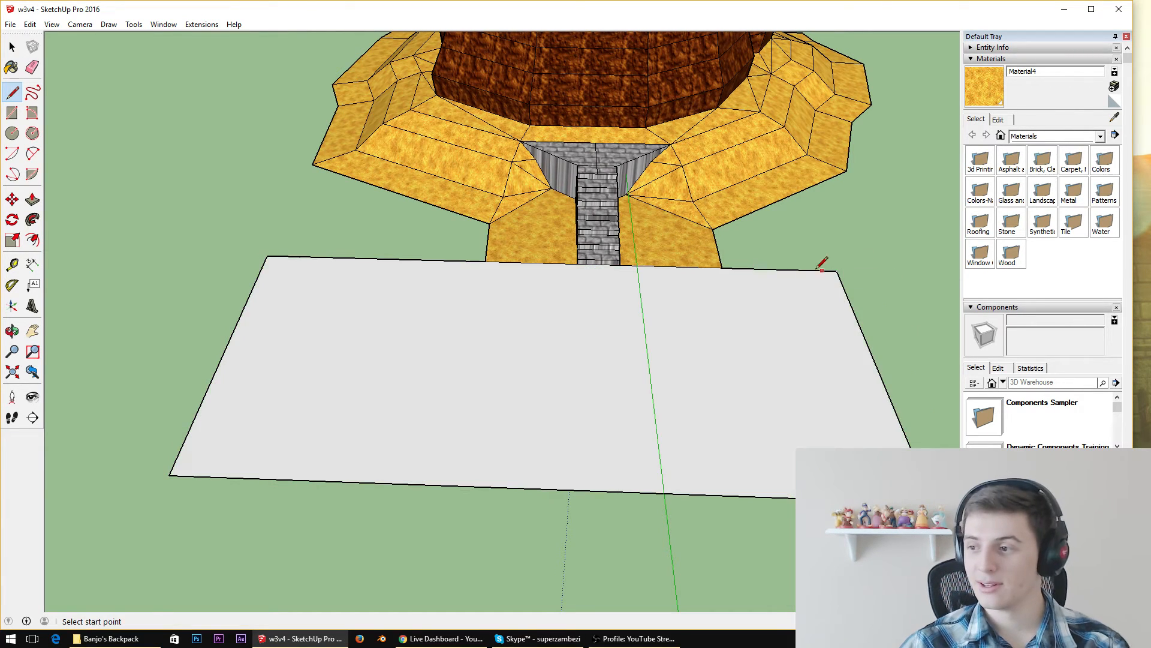
Sample the ledge's stone material and paint the large rectangular ground face with it
middle_click_drag(686, 292, 677, 375)
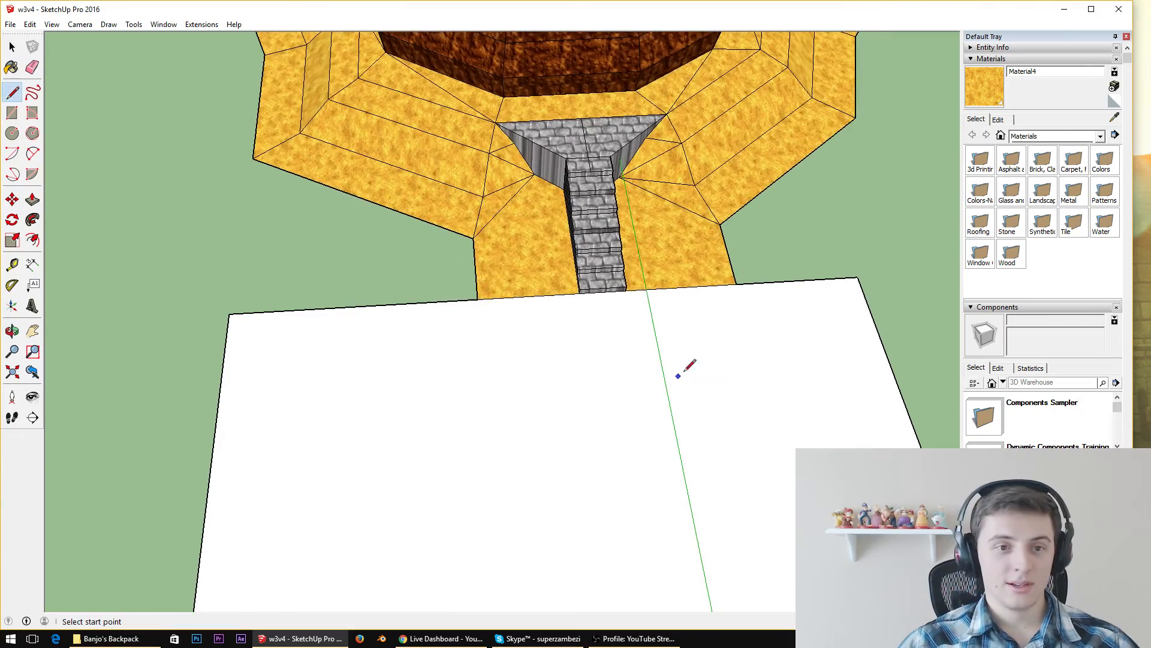
left_click(1114, 118)
left_click(600, 139)
left_click(596, 424)
scroll(693, 337, "down", 5)
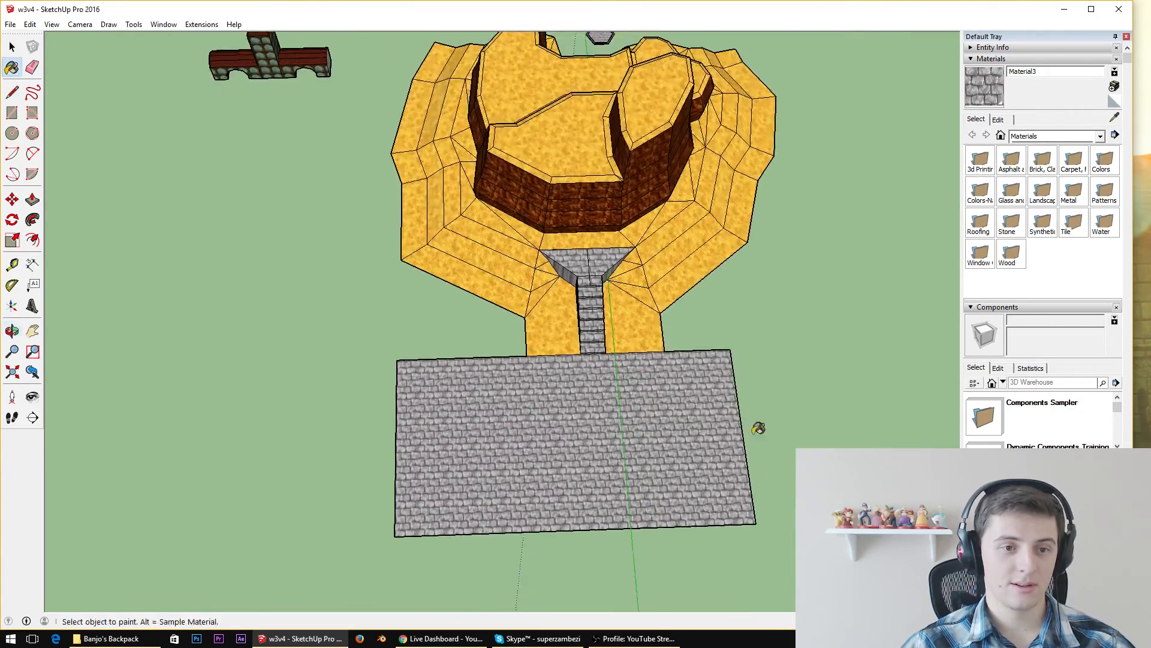
Move the tower building with the arched wings onto the stone-paved ground, beside the foot of the staircase
scroll(546, 419, "up", 3)
middle_click_drag(601, 358, 542, 199)
scroll(543, 199, "down", 4)
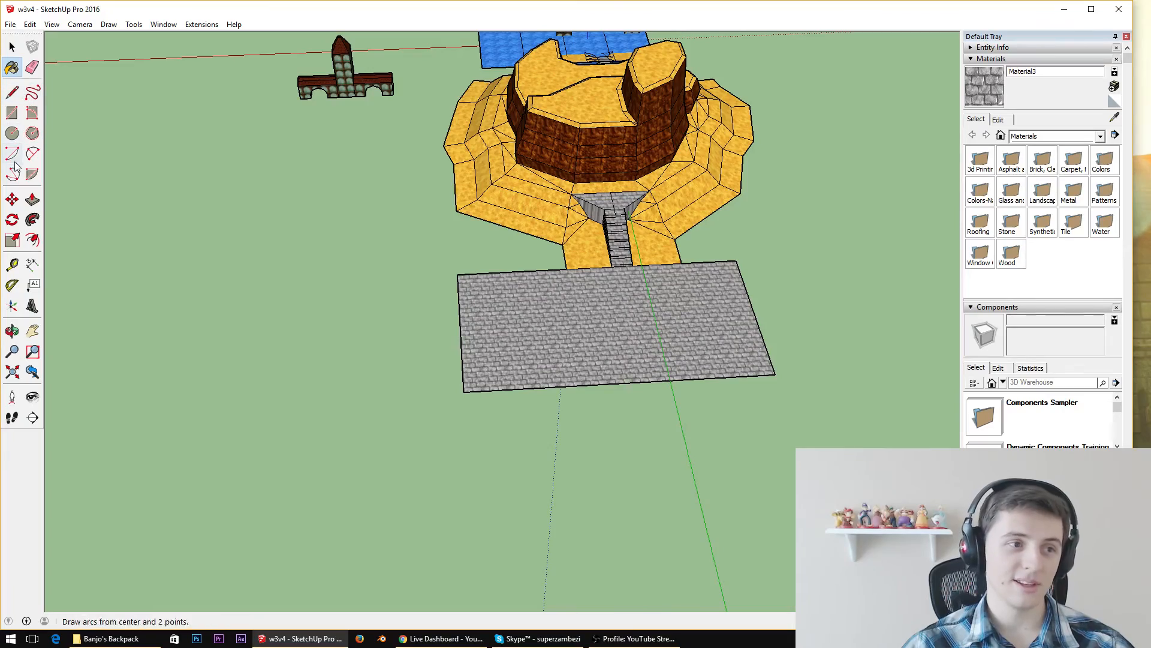
left_click(388, 95)
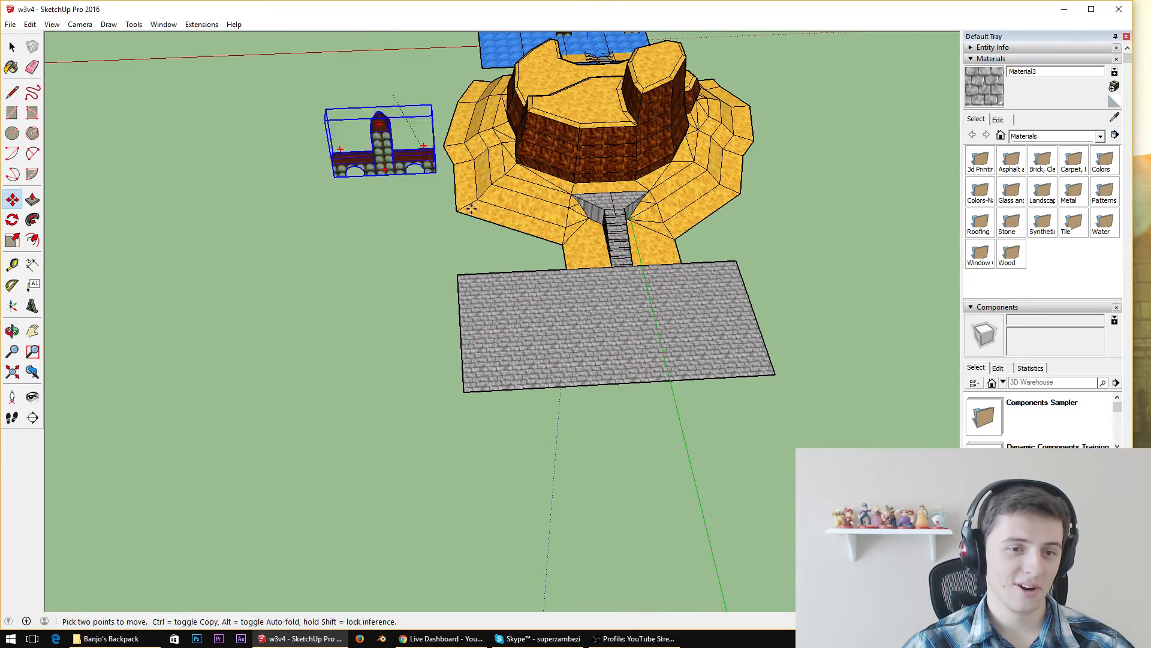
scroll(616, 311, "up", 10)
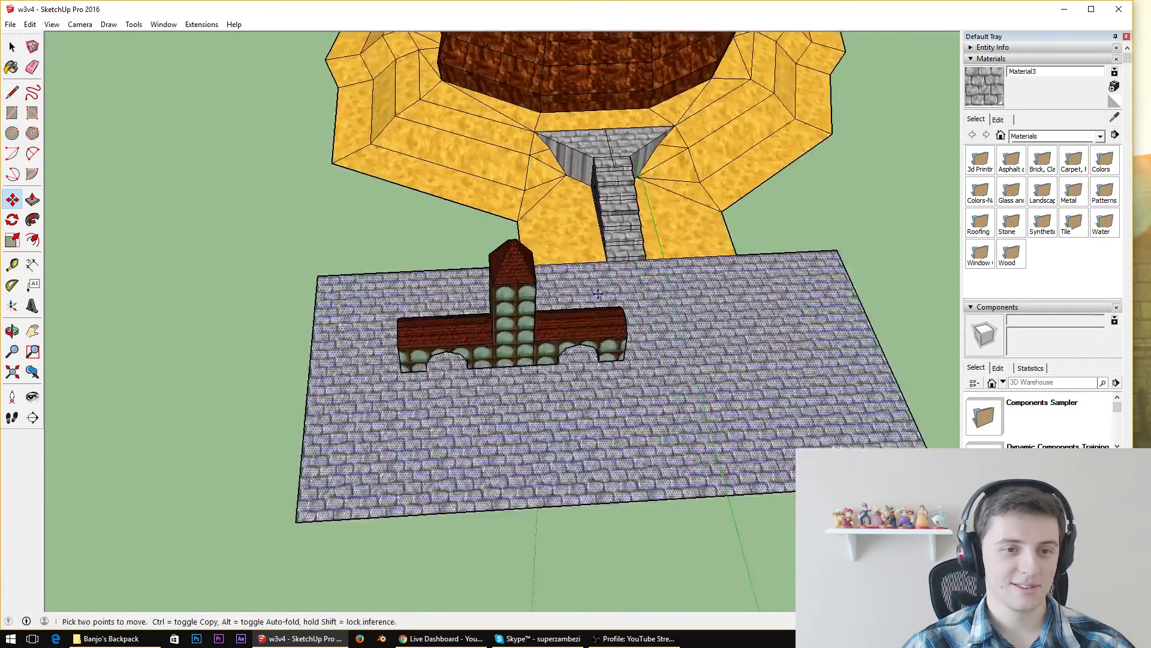
scroll(558, 264, "up", 4)
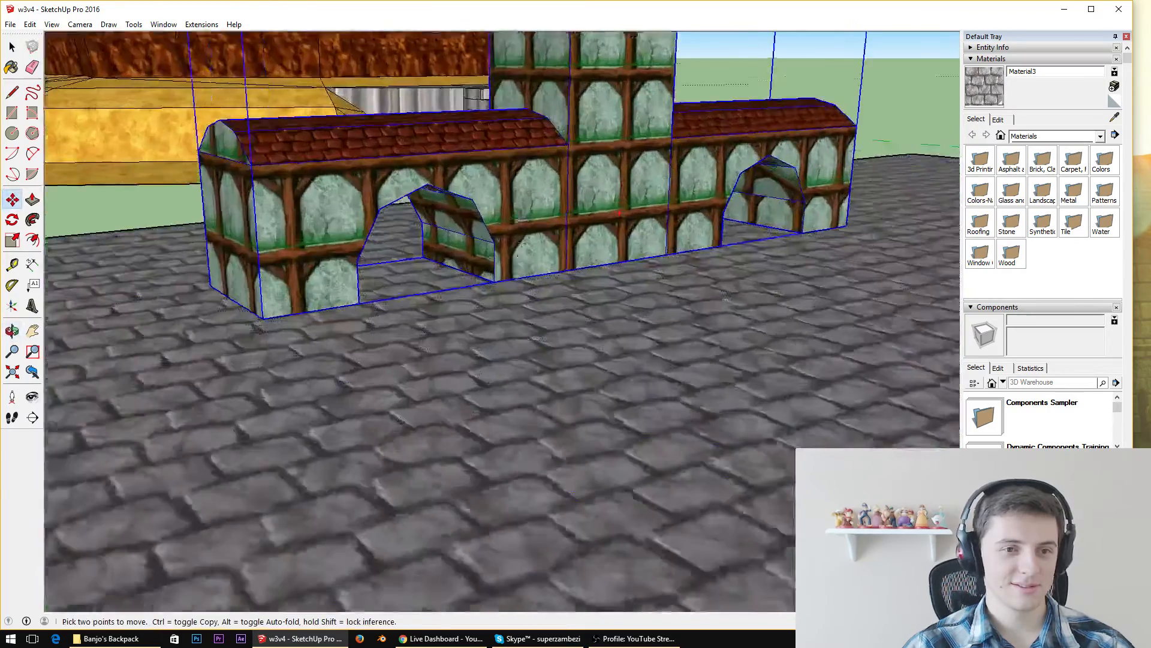
middle_click_drag(558, 264, 516, 353)
scroll(520, 327, "down", 5)
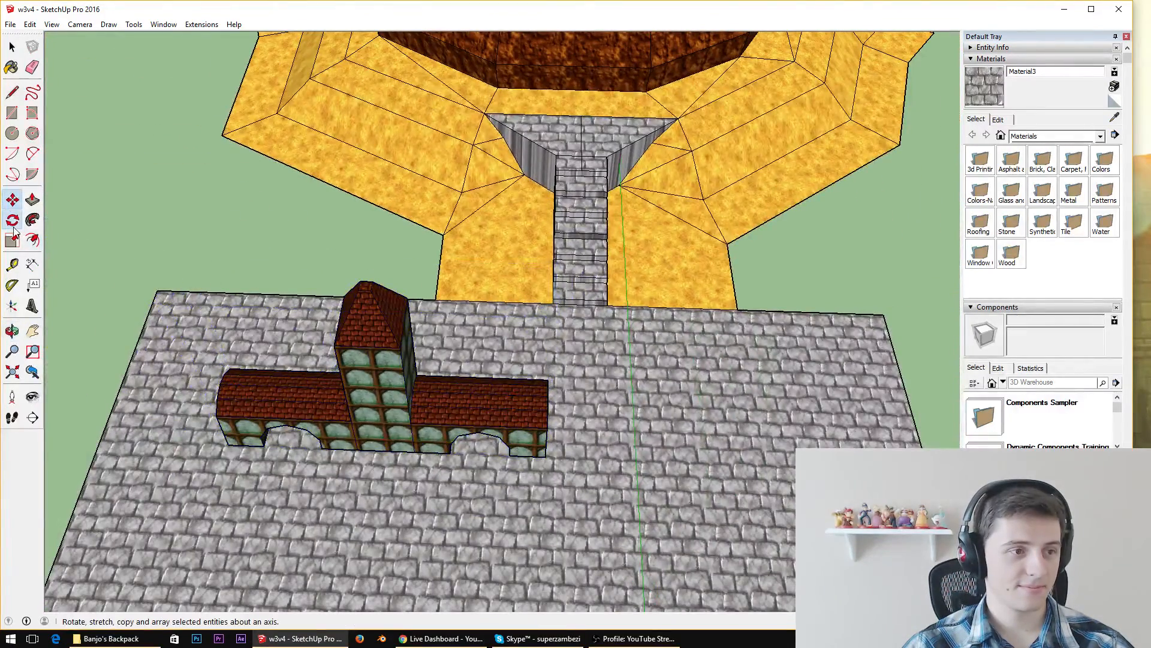
Rotate the tower building about its base corner so it stands diagonally on the stone-paved ground
left_click(12, 219)
left_click(227, 444)
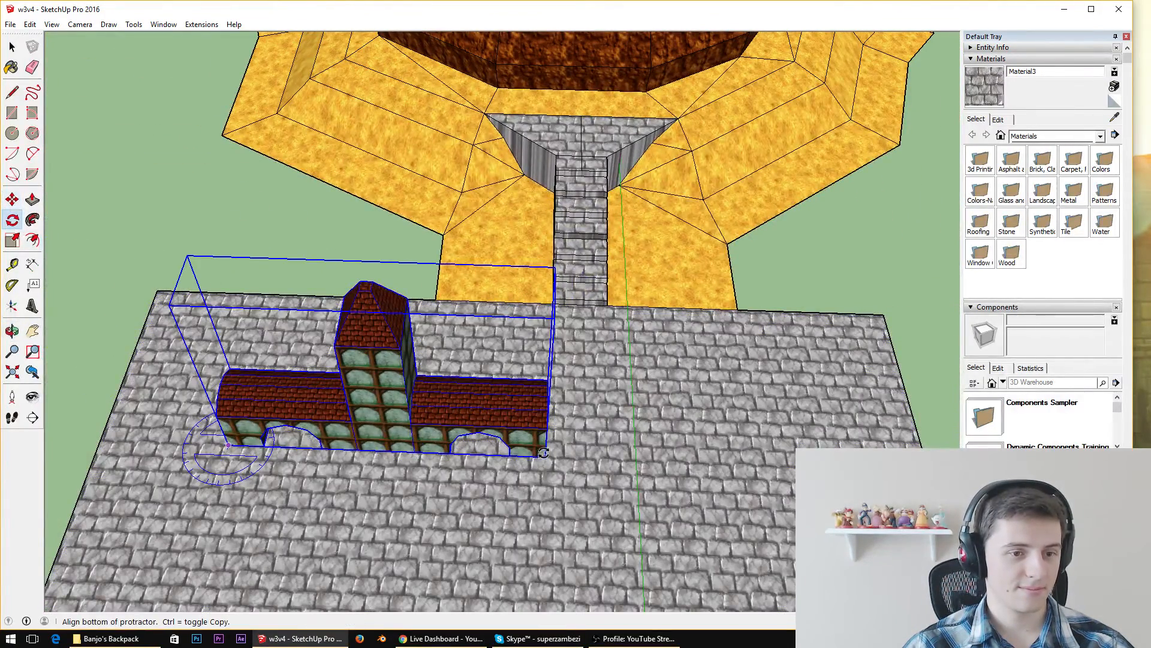
left_click(548, 456)
left_click(497, 600)
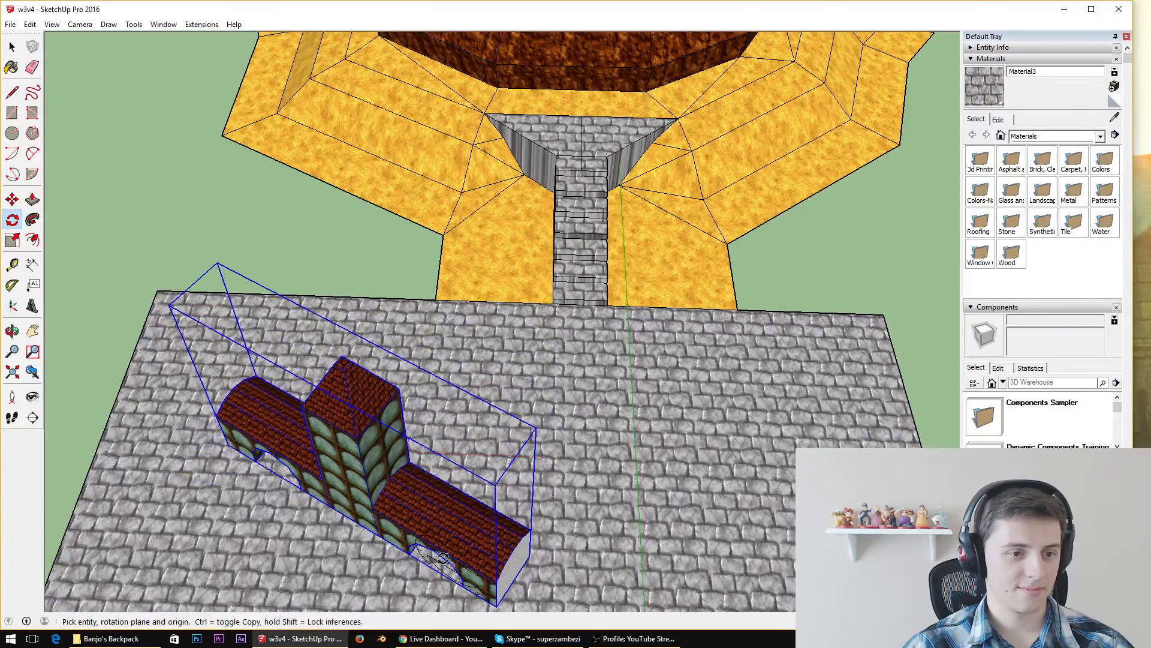
middle_click_drag(498, 600, 571, 470)
scroll(608, 283, "down", 2)
scroll(570, 470, "down", 3)
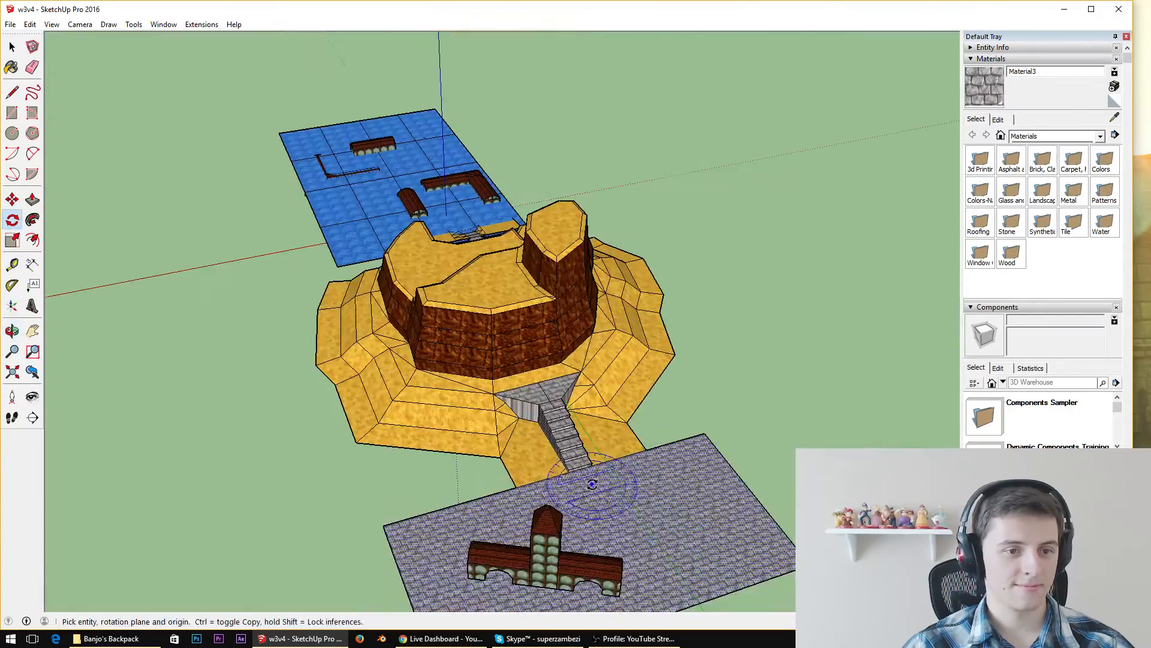
Sample the arched-wall material and paint the blank end face of the tower building's wing with it
middle_click_drag(615, 595, 91, 449)
scroll(125, 249, "up", 5)
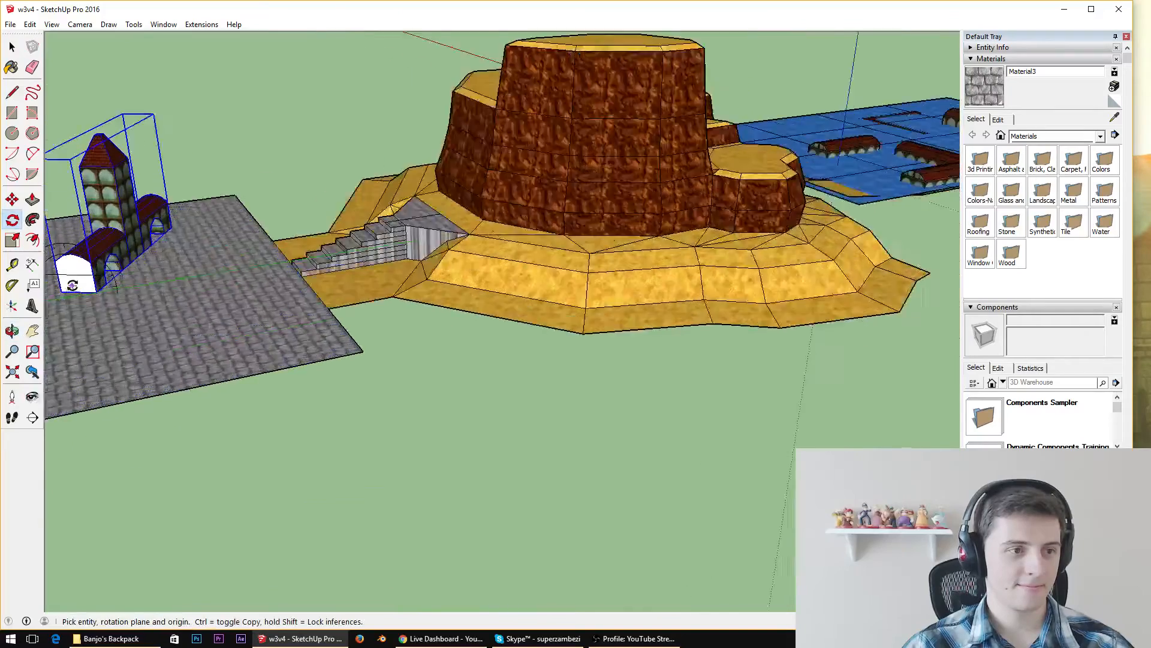
key("space")
double_click(126, 249)
left_click(1114, 117)
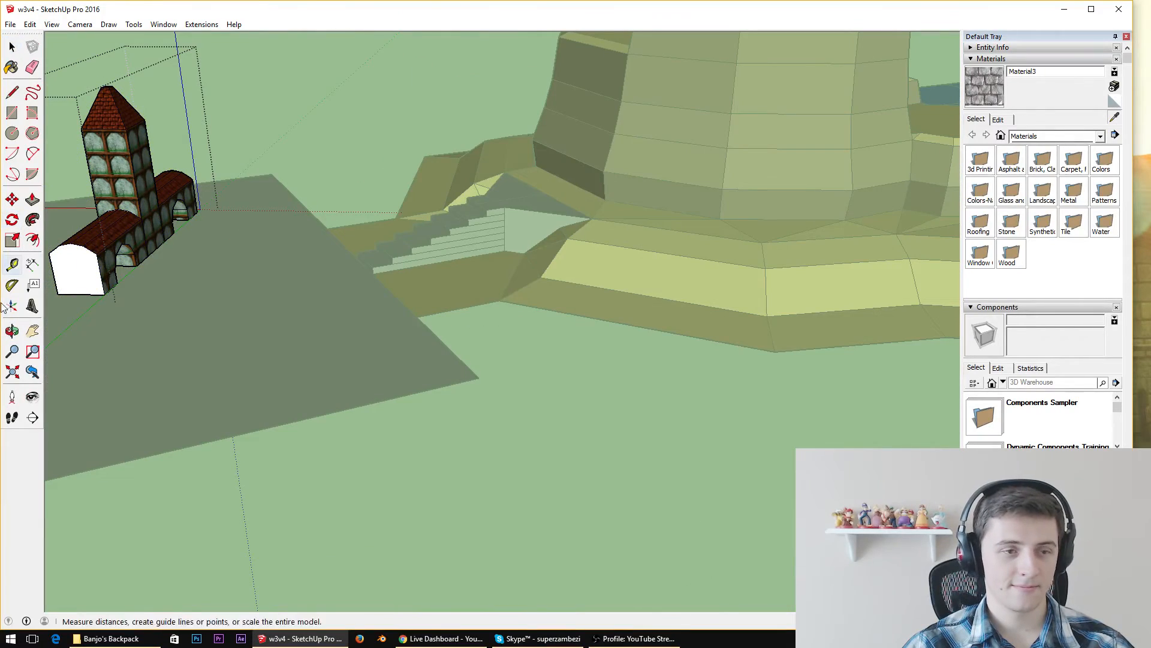
left_click(110, 275)
mouse_move(114, 270)
middle_mouse_down()
mouse_move(501, 300)
mouse_move(551, 315)
middle_mouse_up()
scroll(416, 399, "down", 3)
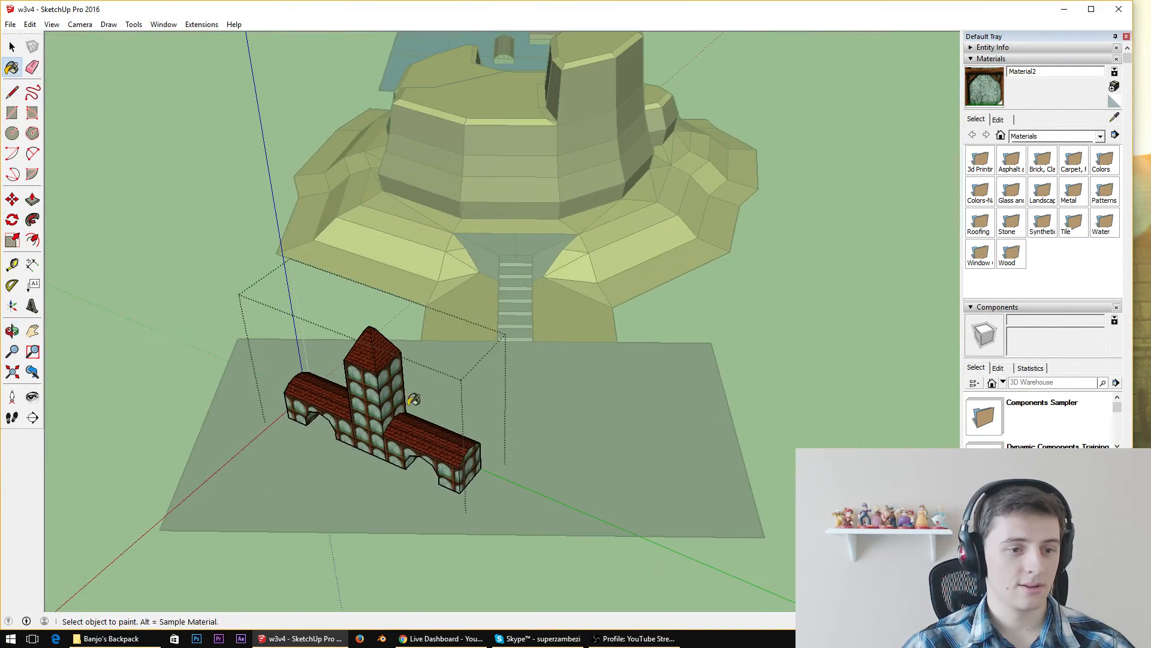
key("space")
left_click(292, 232)
Move the rotated tower building across the stone-paved ground, closer to the foot of the staircase
scroll(443, 393, "up", 4)
middle_click_drag(443, 393, 536, 322)
scroll(536, 322, "down", 3)
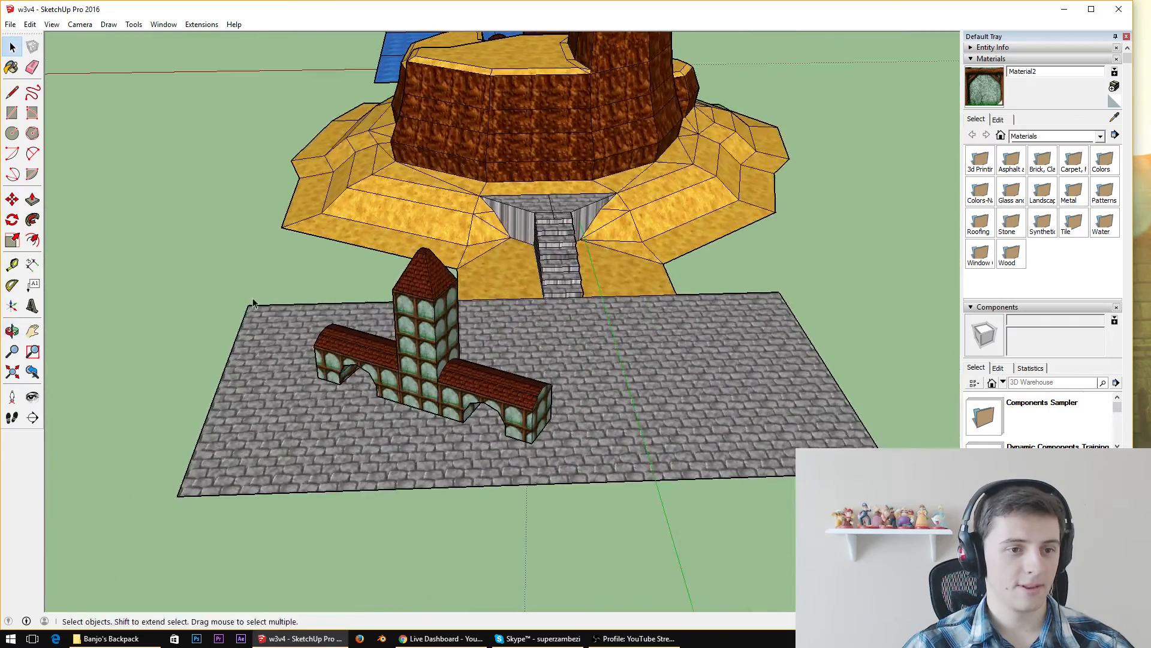
left_click(11, 200)
left_click(526, 446)
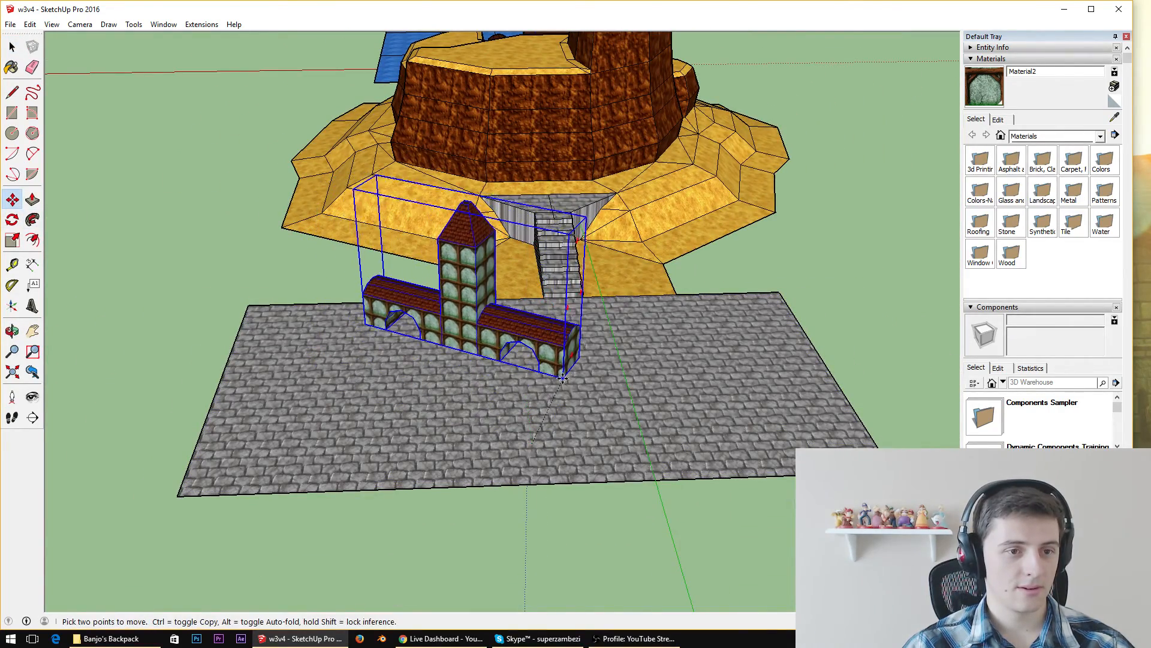
left_click(547, 372)
Copy the water plane and place copies end to end, extending it in a row past the island and the stone-paved ground
mouse_move(617, 373)
middle_mouse_down()
mouse_move(204, 269)
mouse_move(64, 283)
middle_mouse_up()
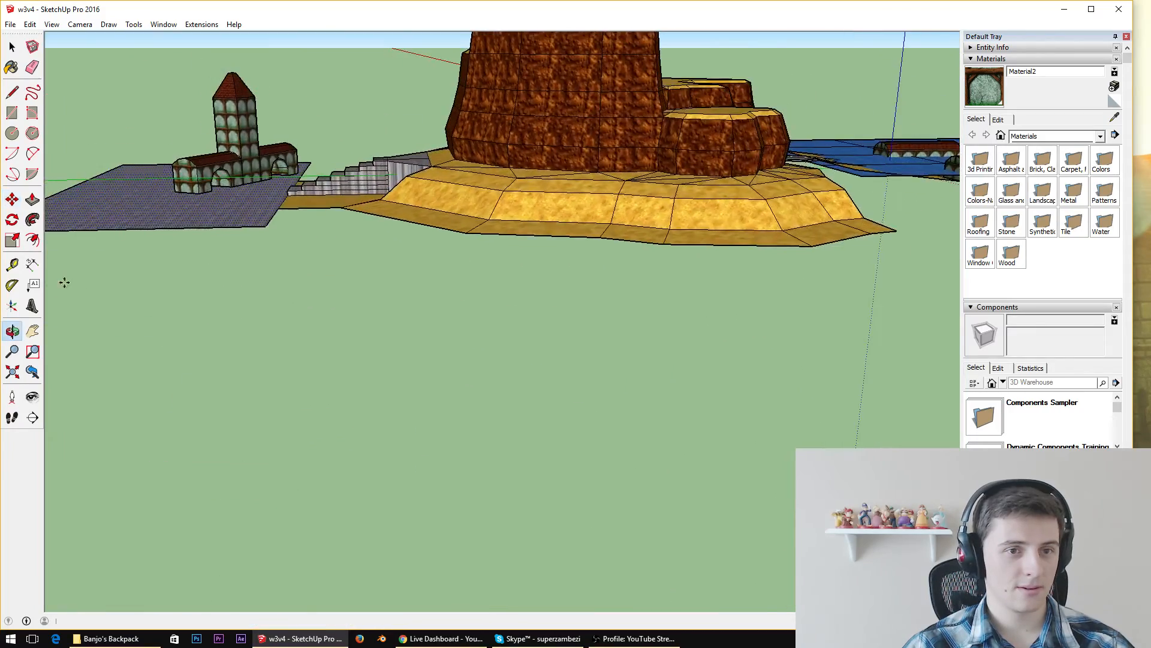
middle_click_drag(497, 207, 327, 297)
scroll(629, 269, "down", 4)
mouse_move(671, 336)
middle_mouse_down()
mouse_move(670, 349)
mouse_move(719, 225)
middle_mouse_up()
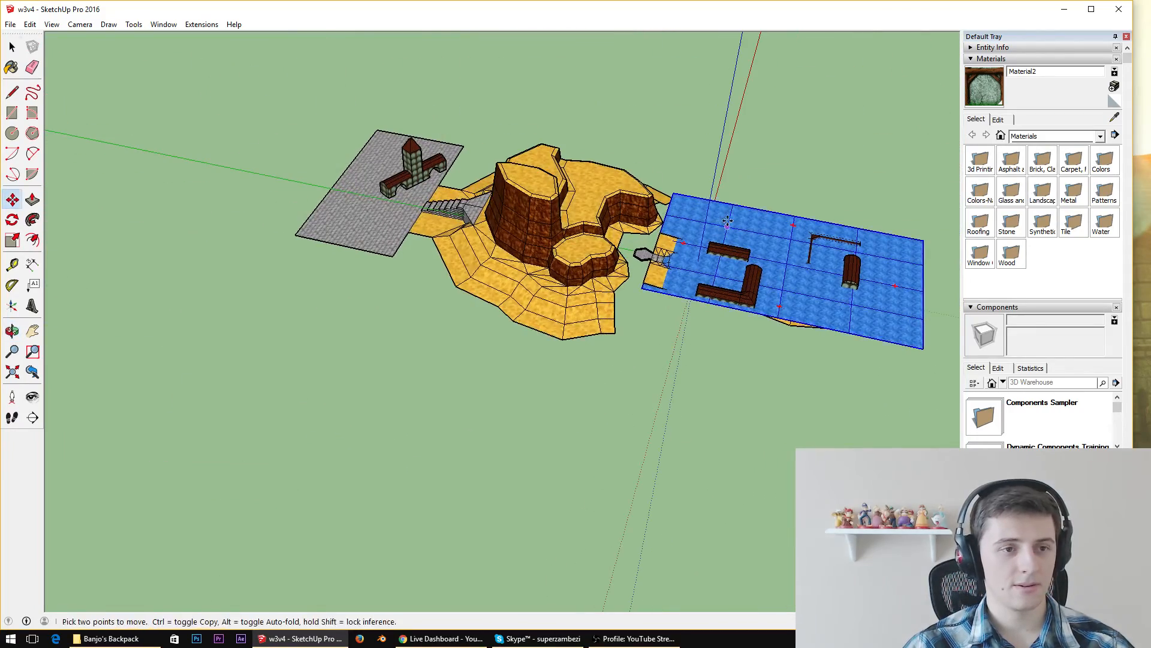
key("space")
key("ctrl+v")
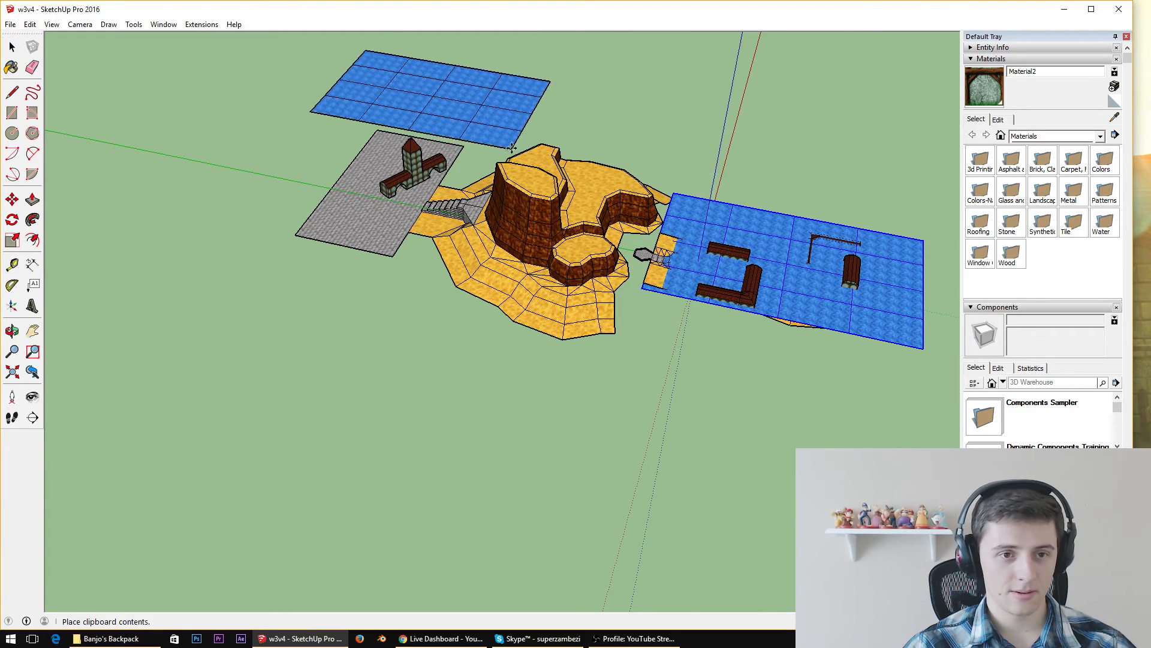
middle_click_drag(642, 288, 375, 262)
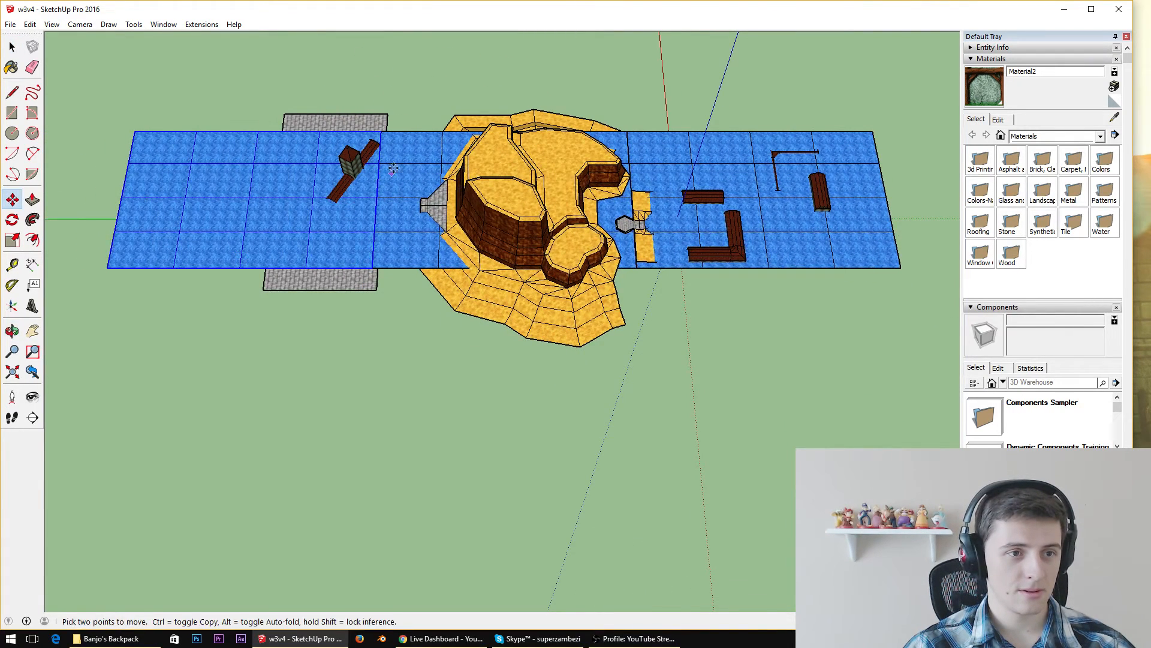
Paste copies of the water plane corner to corner along the far edge of the row, forming a second row
middle_click_drag(535, 95, 529, 200)
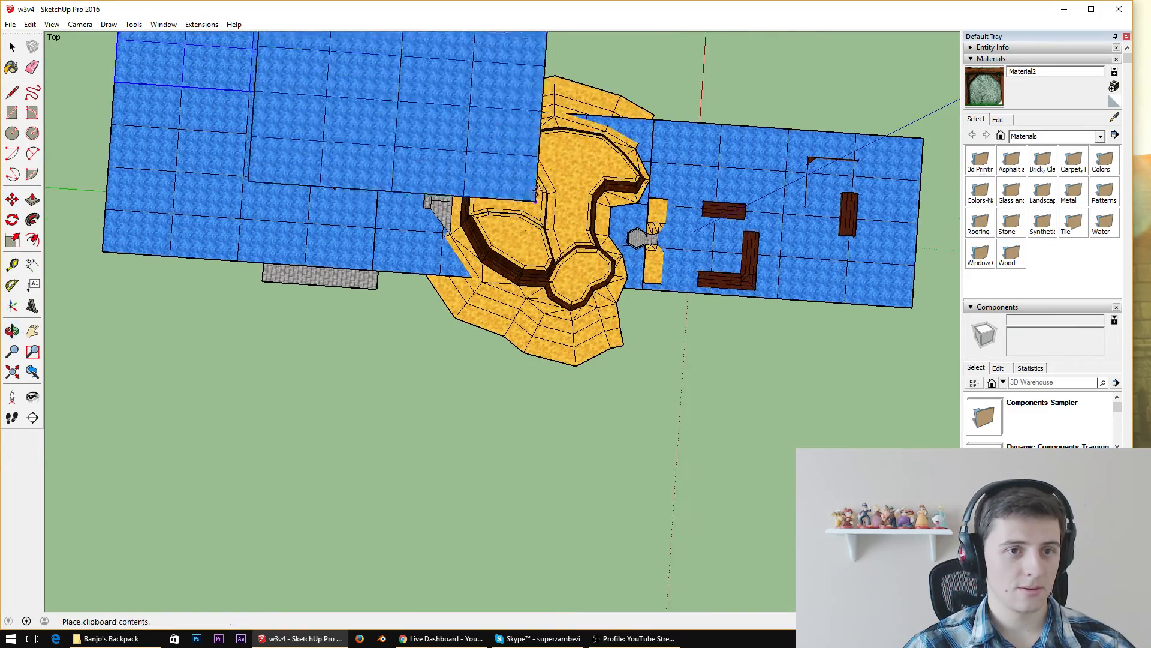
left_click(654, 124)
key("ctrl+v")
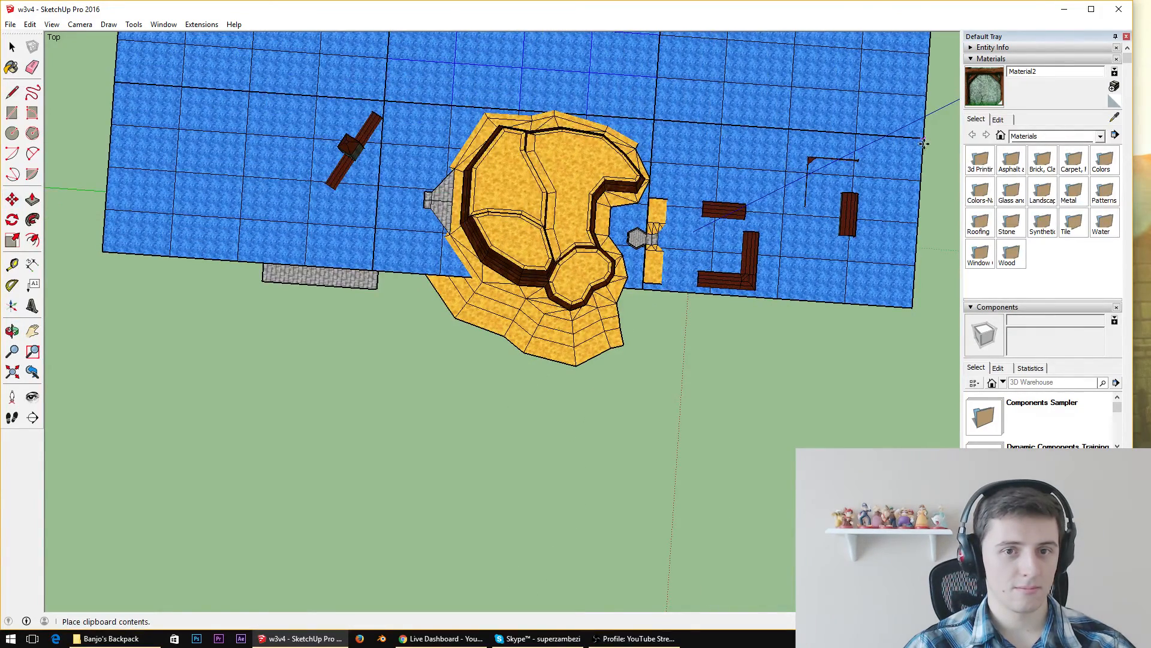
left_click(924, 143)
Paste three more copies of the water plane and align them along the near edge of the original row
key("ctrl+v")
left_click(884, 447)
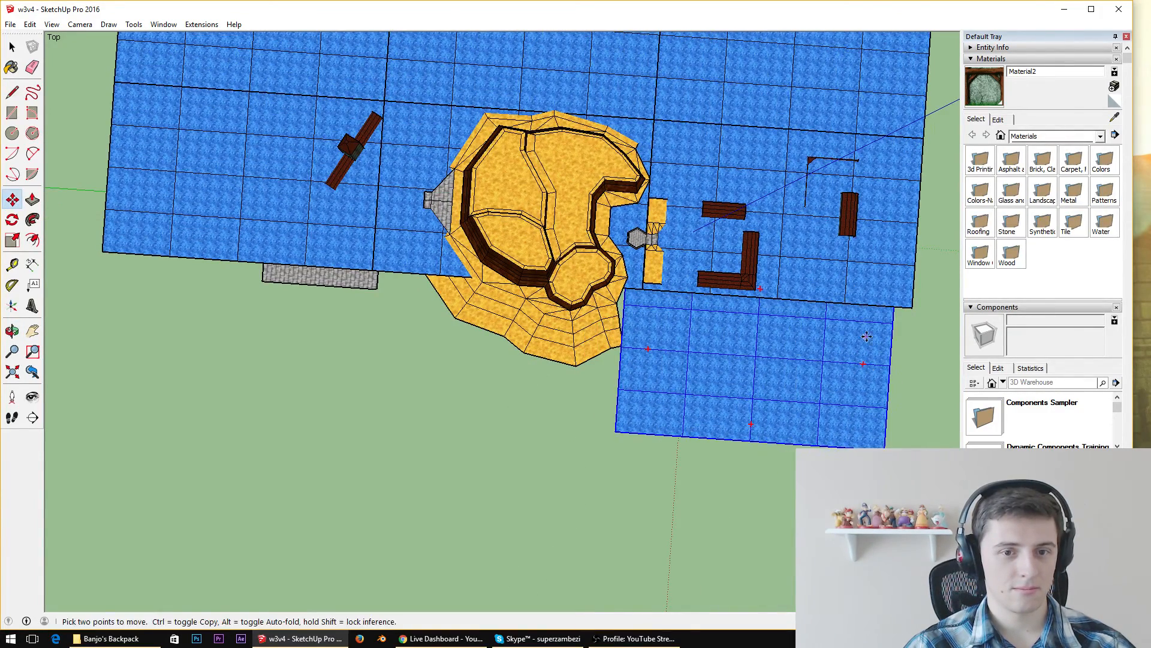
left_click_drag(867, 337, 864, 393)
left_click_drag(894, 336, 907, 307)
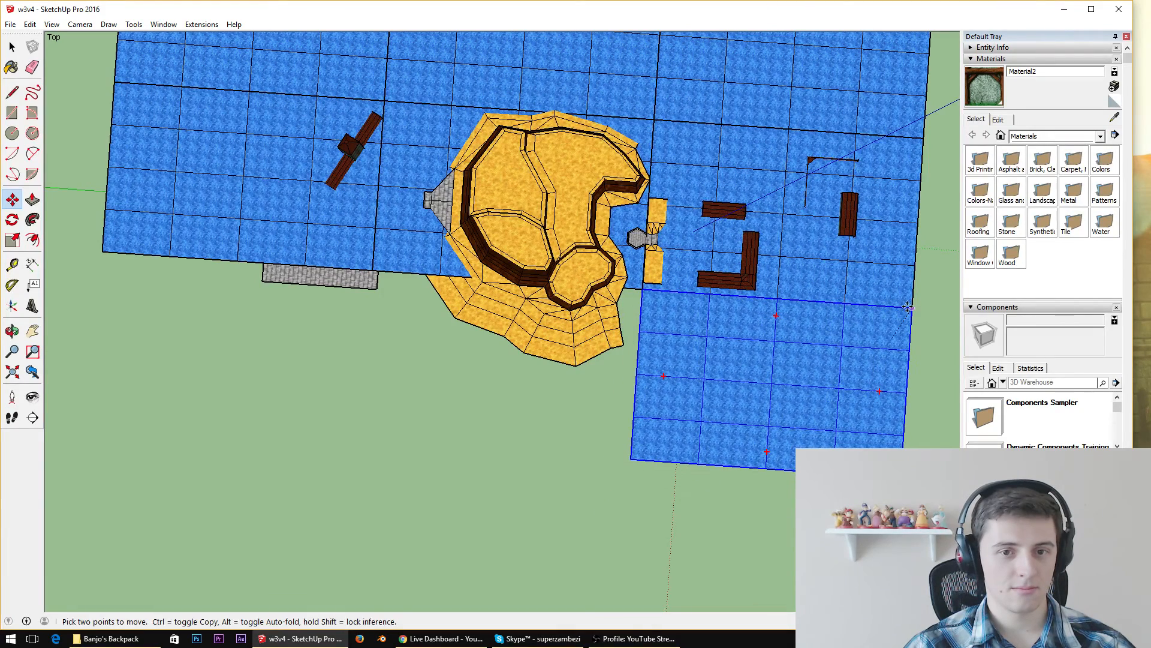
key("ctrl+v")
left_click(512, 394)
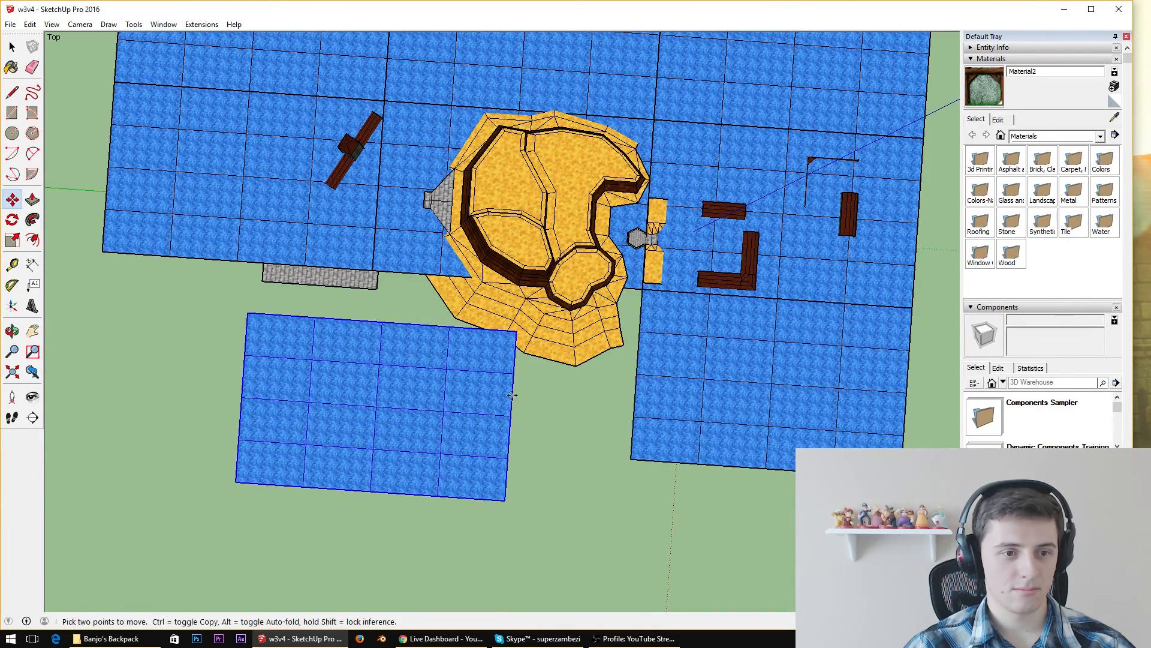
left_click_drag(520, 333, 641, 291)
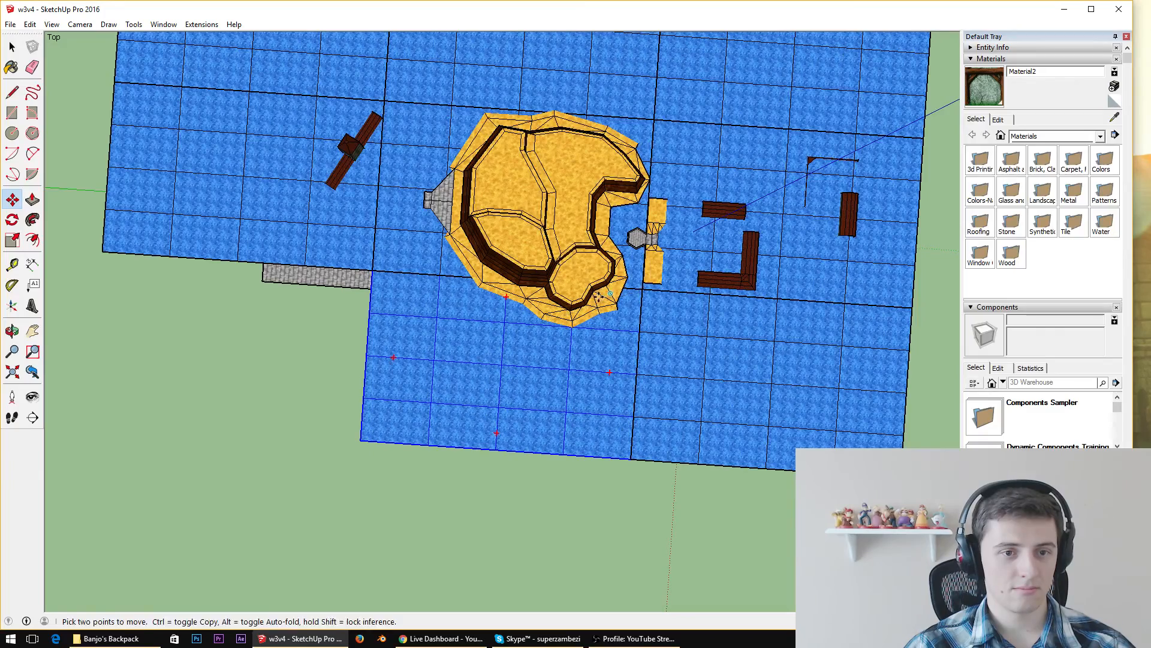
key("ctrl+v")
left_click(307, 330)
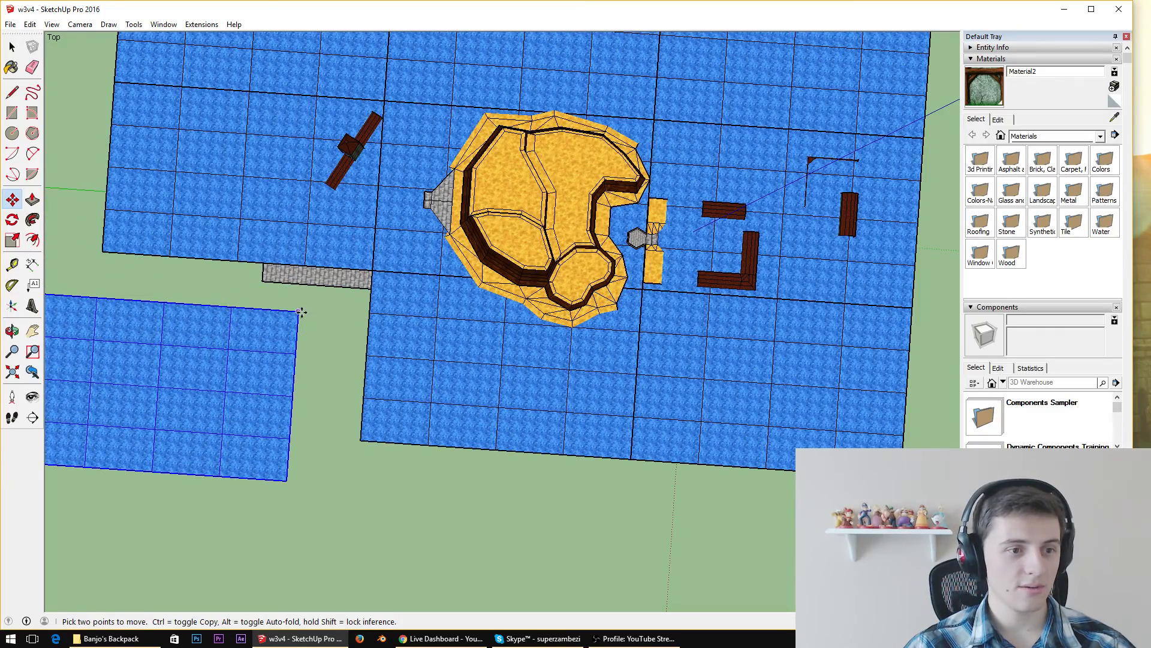
left_click_drag(301, 312, 372, 272)
Examine the water surface around the tower, the staircase and the island from close up and from above
middle_click_drag(607, 319, 188, 253)
scroll(392, 282, "down", 4)
scroll(689, 326, "up", 5)
scroll(767, 269, "up", 5)
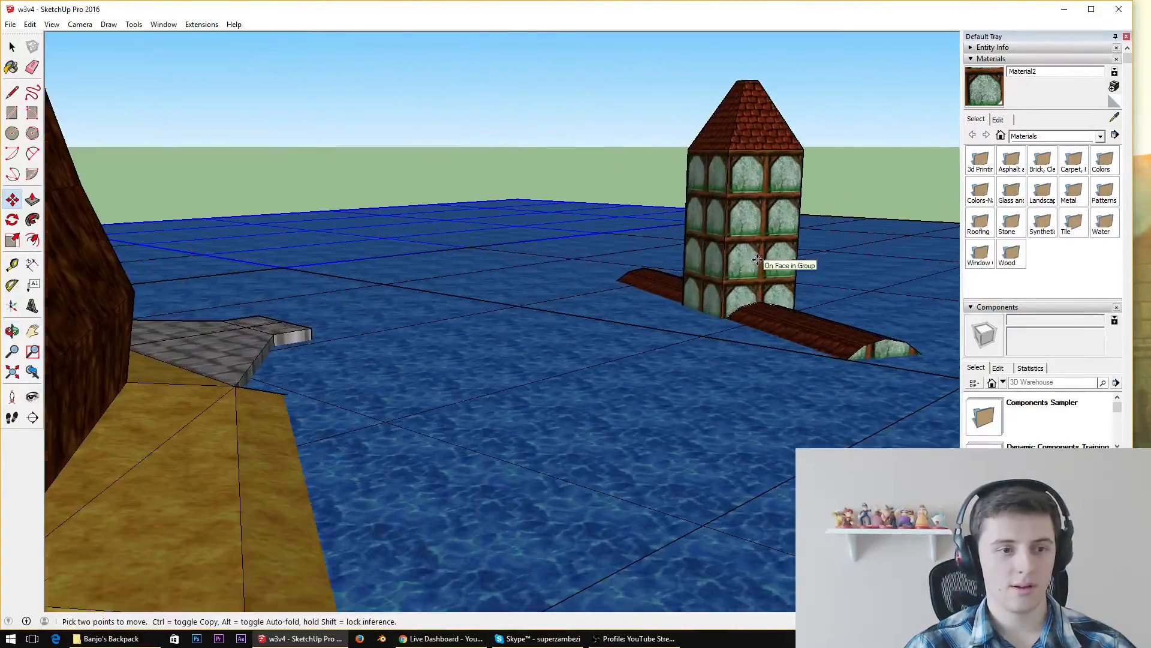
middle_click_drag(764, 265, 288, 315)
scroll(348, 248, "up", 4)
middle_click_drag(538, 369, 334, 332)
scroll(334, 331, "down", 4)
scroll(482, 246, "down", 3)
middle_click_drag(488, 247, 538, 447)
scroll(403, 408, "up", 4)
scroll(583, 301, "down", 6)
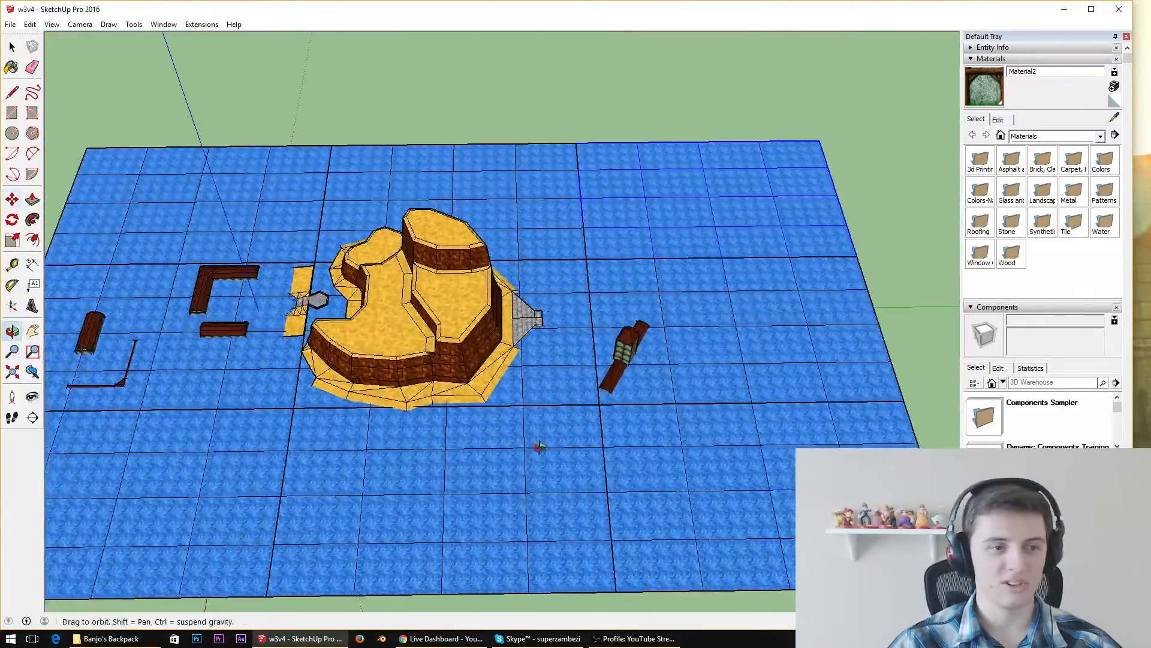
scroll(529, 373, "up", 4)
middle_click_drag(529, 371, 680, 199)
scroll(496, 391, "down", 5)
Select all the water planes and move them down, clear of the island, buildings and paved ground
key("space")
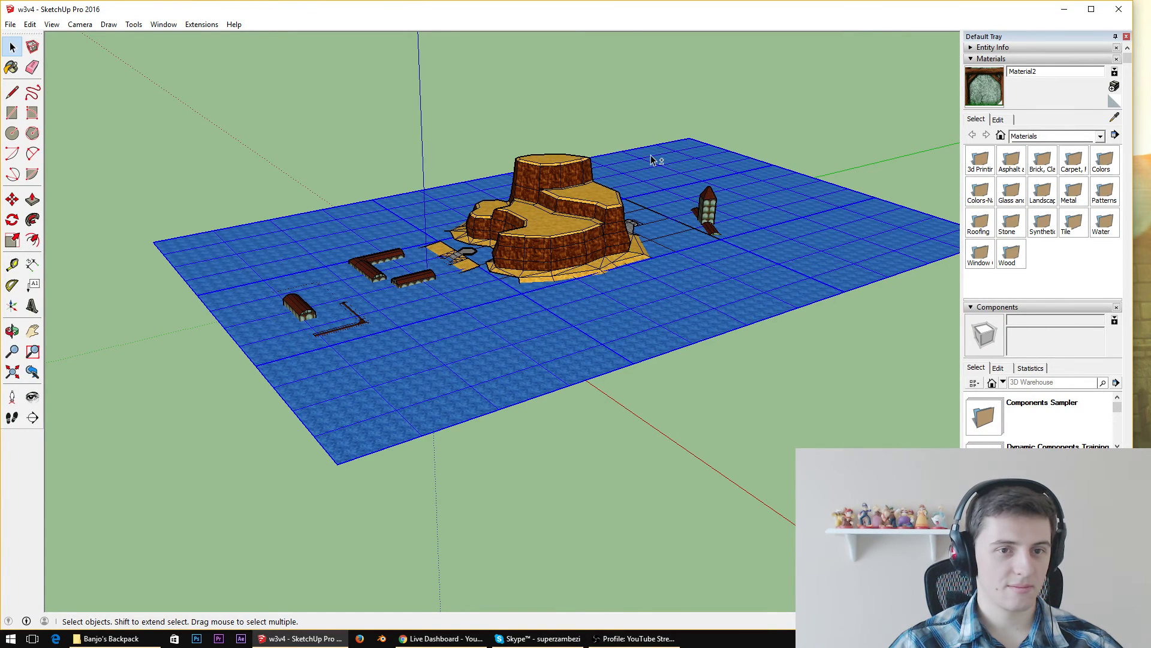
scroll(623, 239, "up", 2)
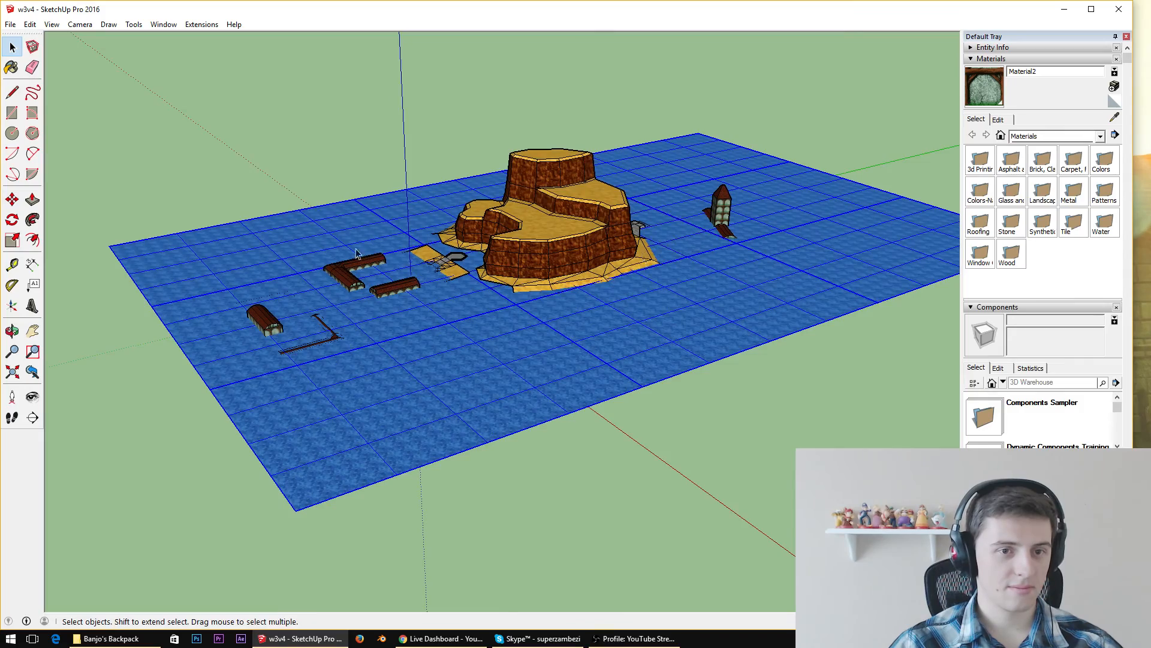
scroll(415, 251, "up", 5)
scroll(653, 333, "down", 3)
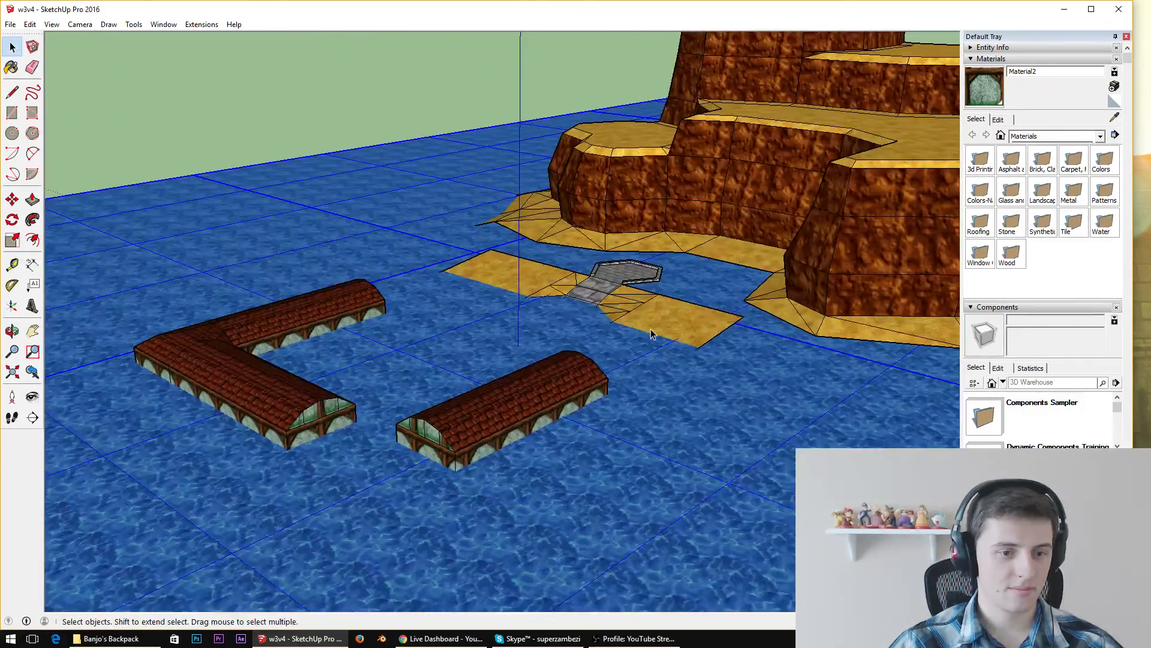
scroll(757, 285, "up", 4)
middle_click_drag(767, 280, 500, 347)
scroll(478, 202, "down", 5)
scroll(446, 222, "down", 4)
middle_click_drag(444, 210, 474, 82)
left_click(12, 199)
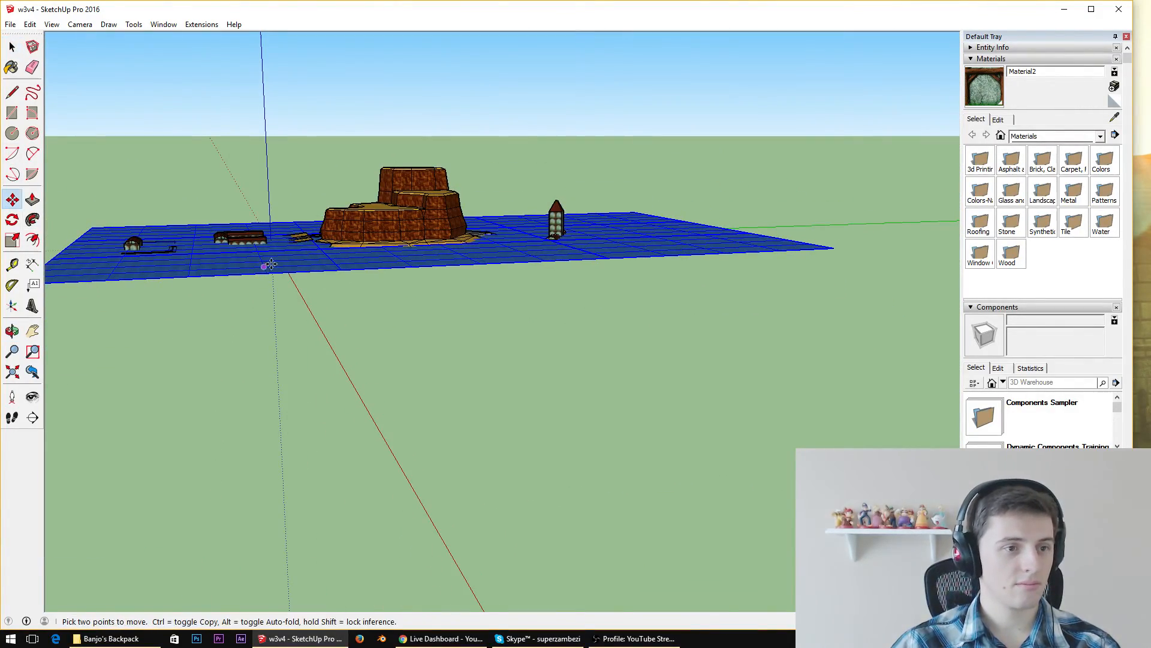
left_click(270, 264)
left_click(320, 486)
Check the lowered water against the level's terrain and save the model under its current name
middle_click_drag(323, 344, 345, 466)
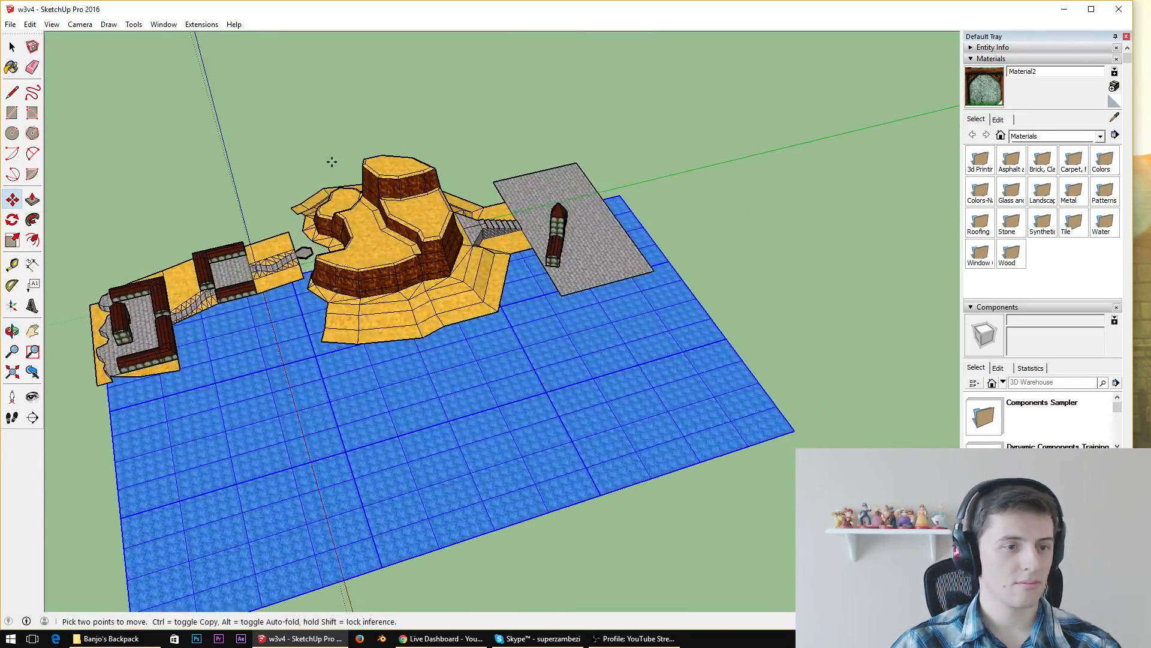
scroll(331, 162, "up", 4)
middle_click_drag(460, 330, 667, 160)
scroll(477, 286, "up", 1)
middle_click_drag(194, 251, 197, 259)
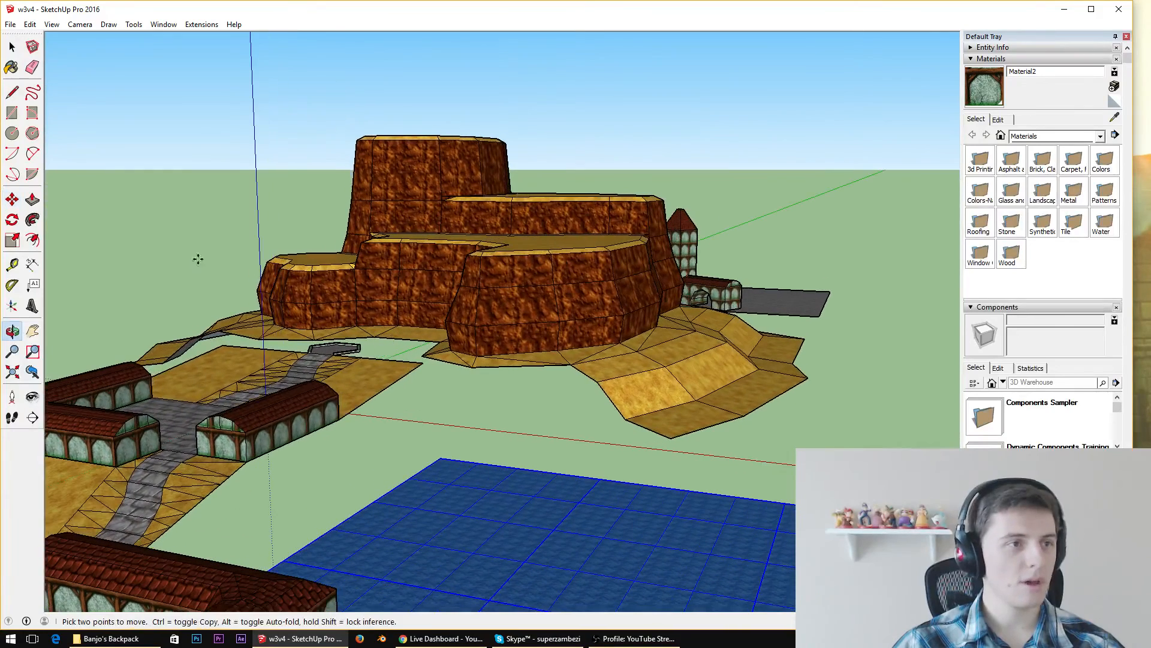
left_click(10, 24)
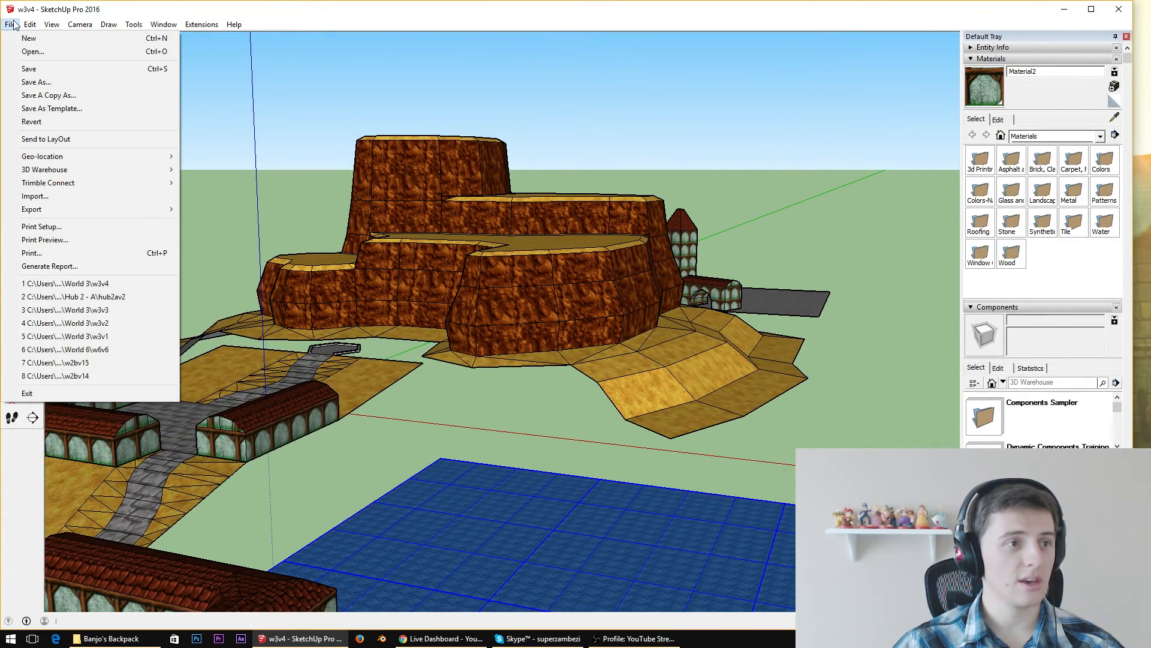
left_click(21, 68)
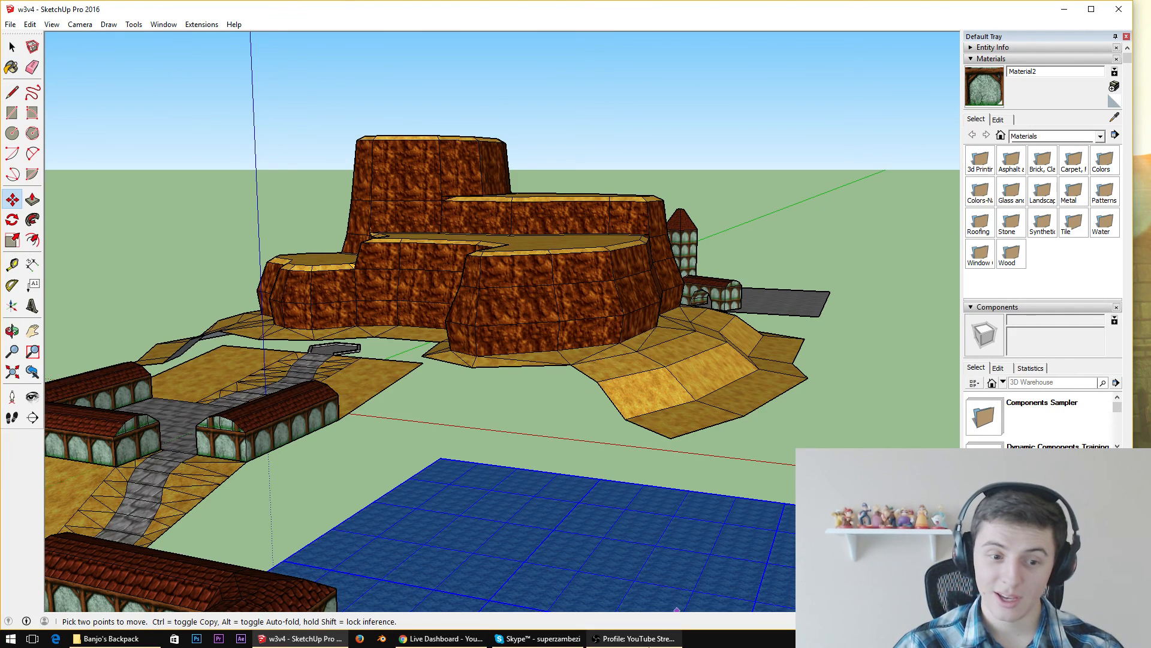
left_click(658, 638)
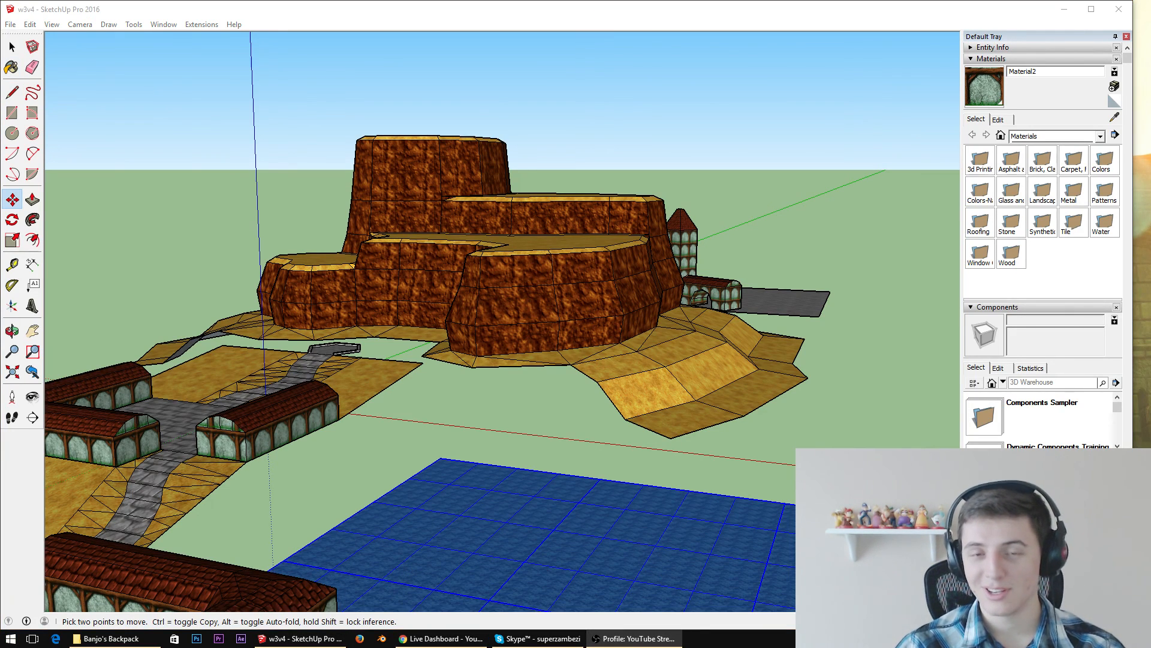